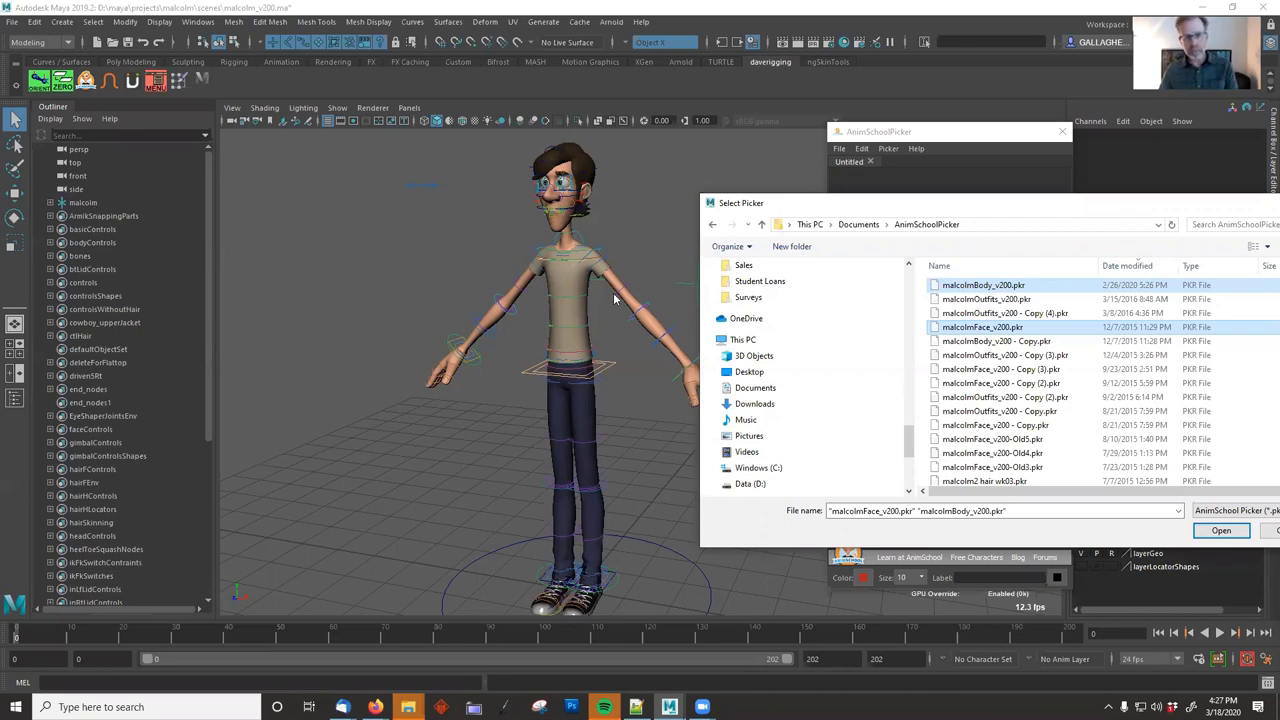
Load the malcolmBody_v200.pkr, malcolmOutfits_v200.pkr and malcolmFace_v200.pkr picker files together.
left_click_drag(796, 207, 694, 210)
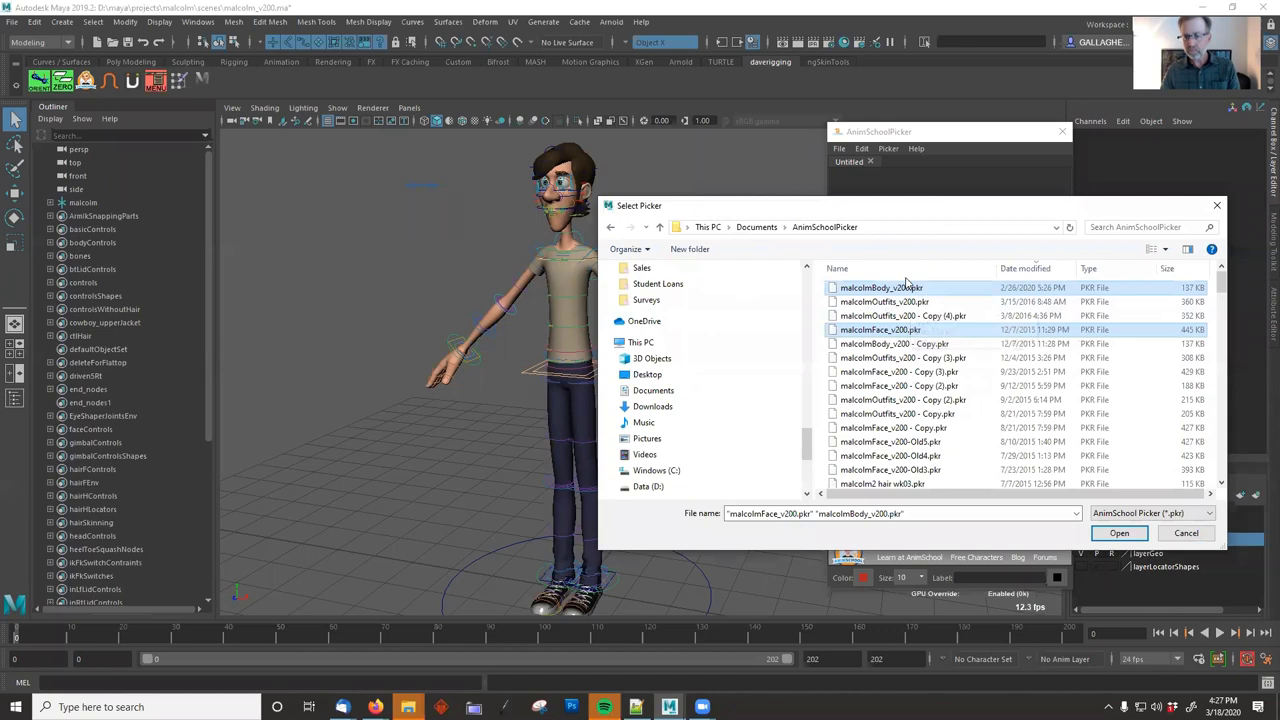
scroll(920, 370, "down", 3)
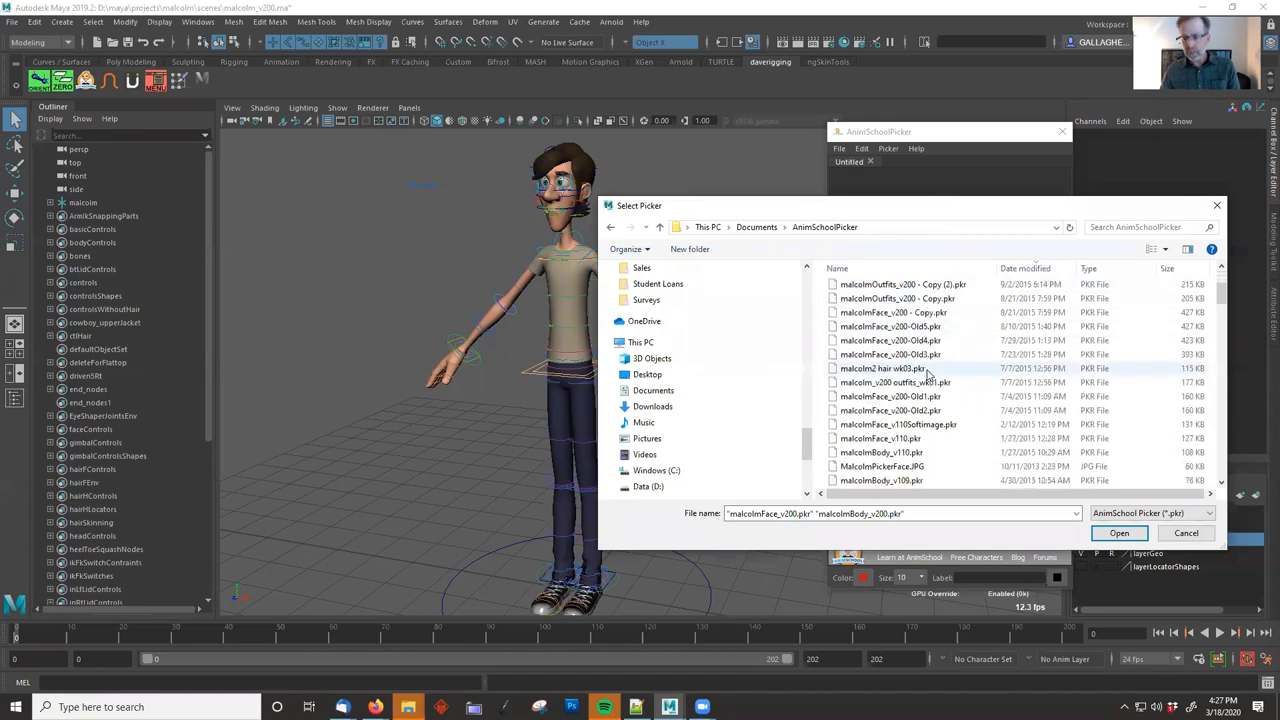
scroll(928, 372, "up", 3)
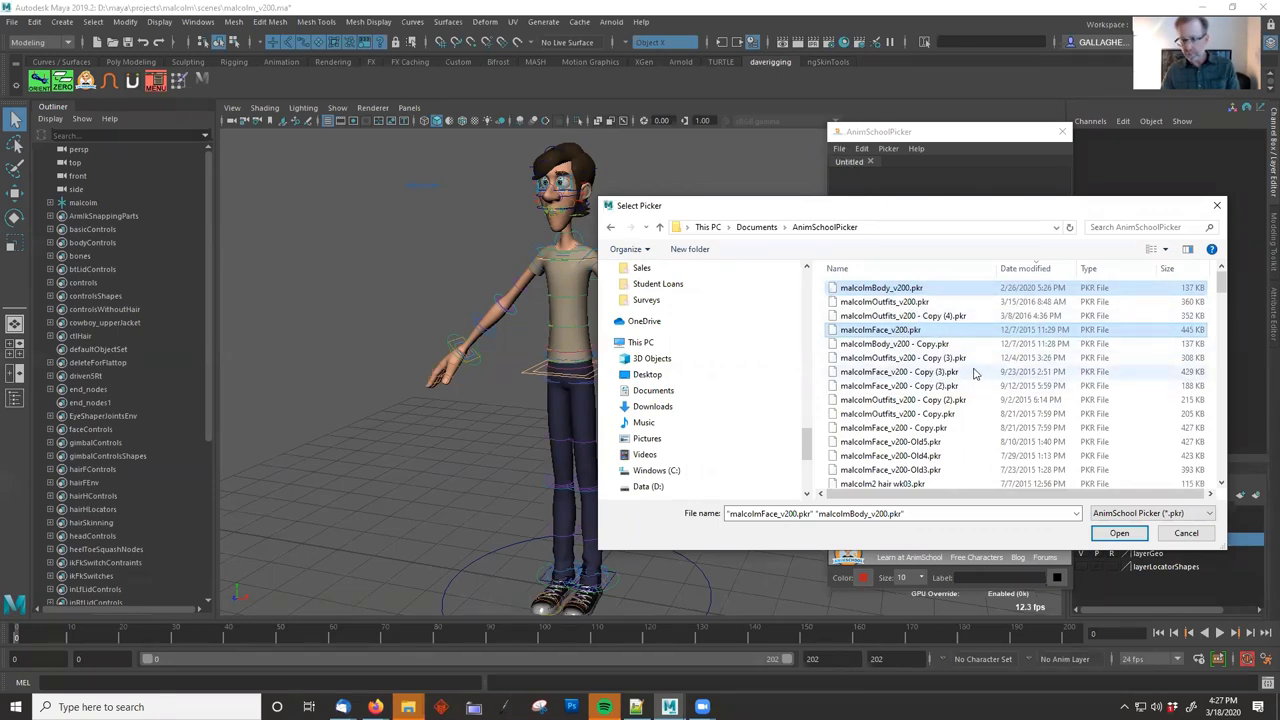
left_click(900, 302, "ctrl")
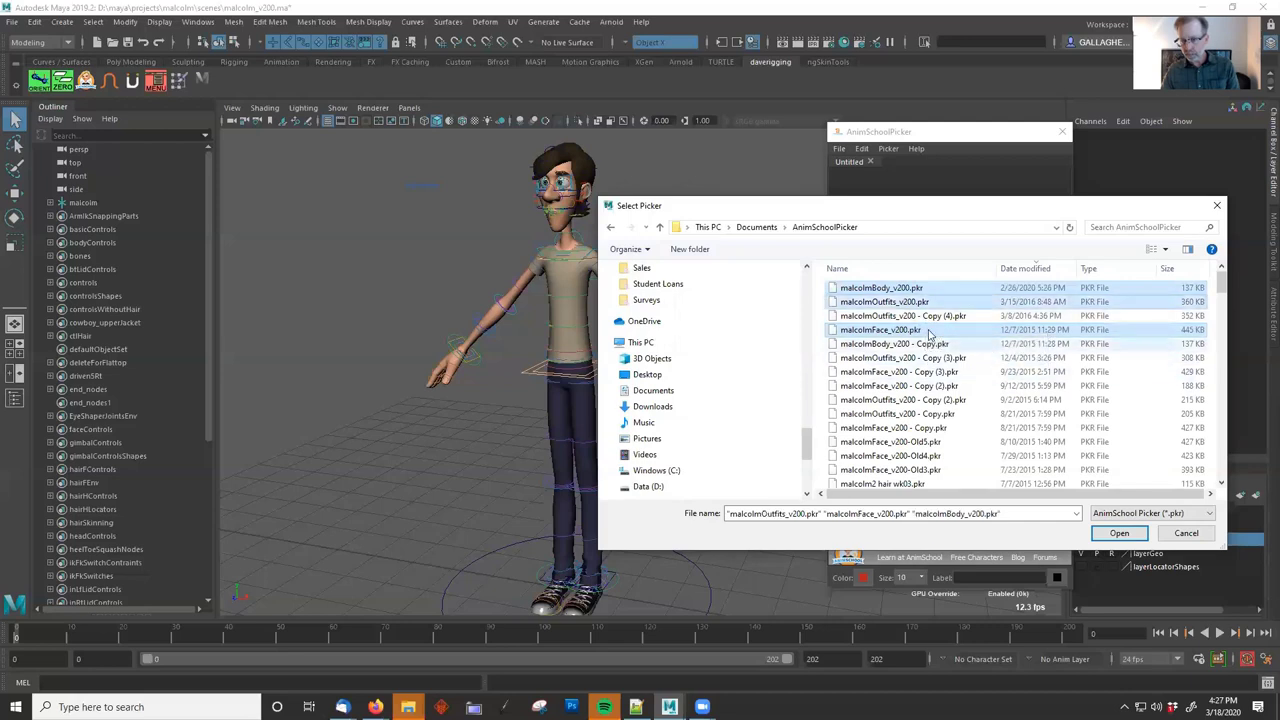
left_click(1119, 533)
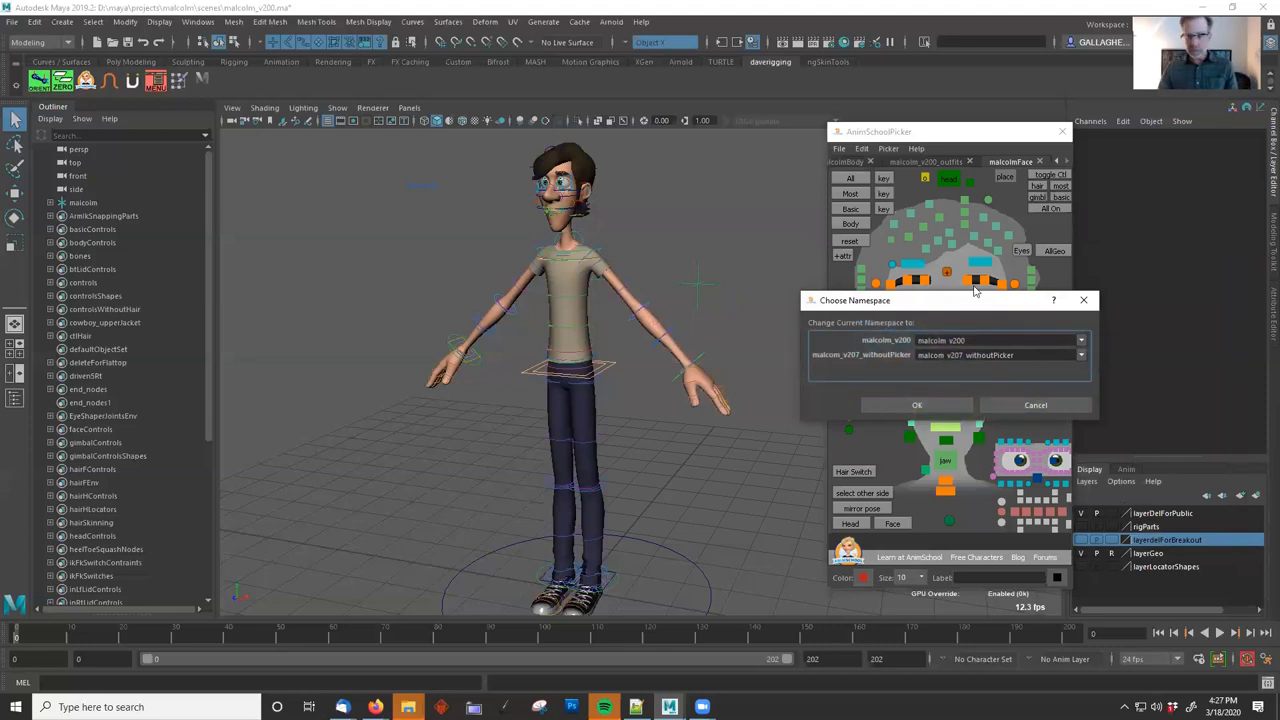
Change both malcolmFace picker namespaces, malcolm_v200 and malcom_v207_withoutPicker, to the root namespace ":".
left_click(1081, 341)
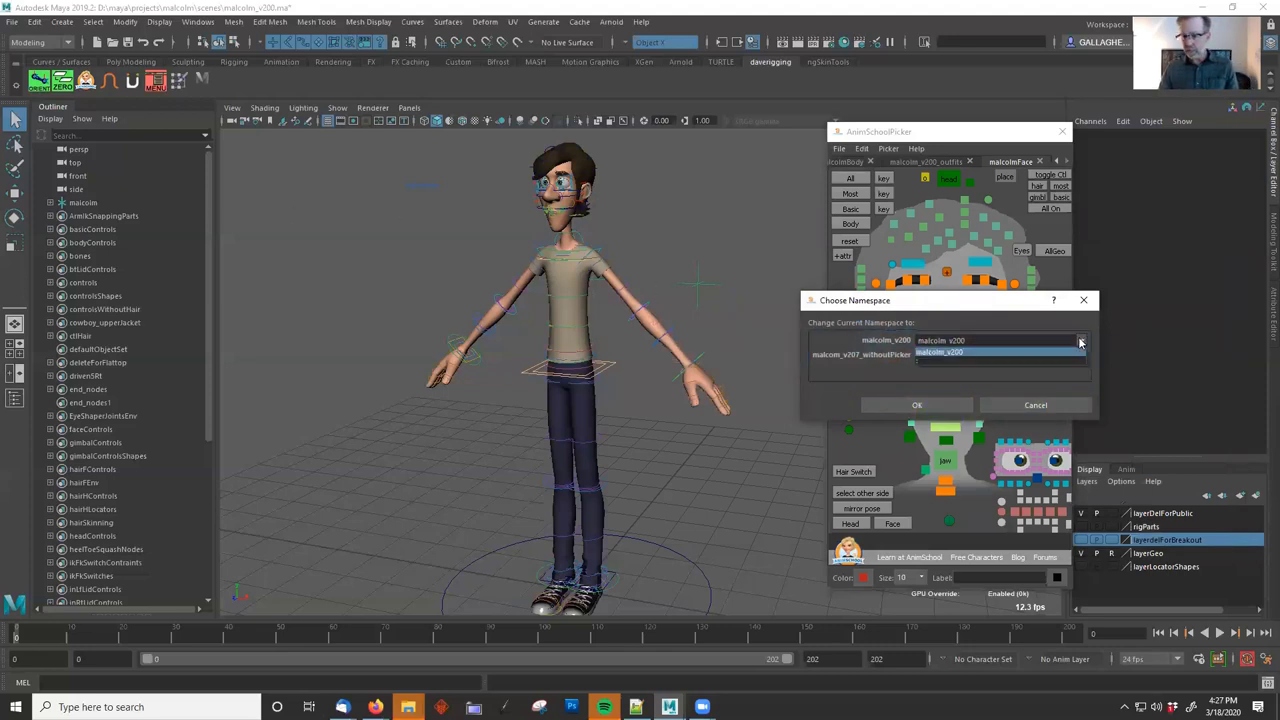
left_click(961, 361)
left_click(962, 356)
left_click(954, 376)
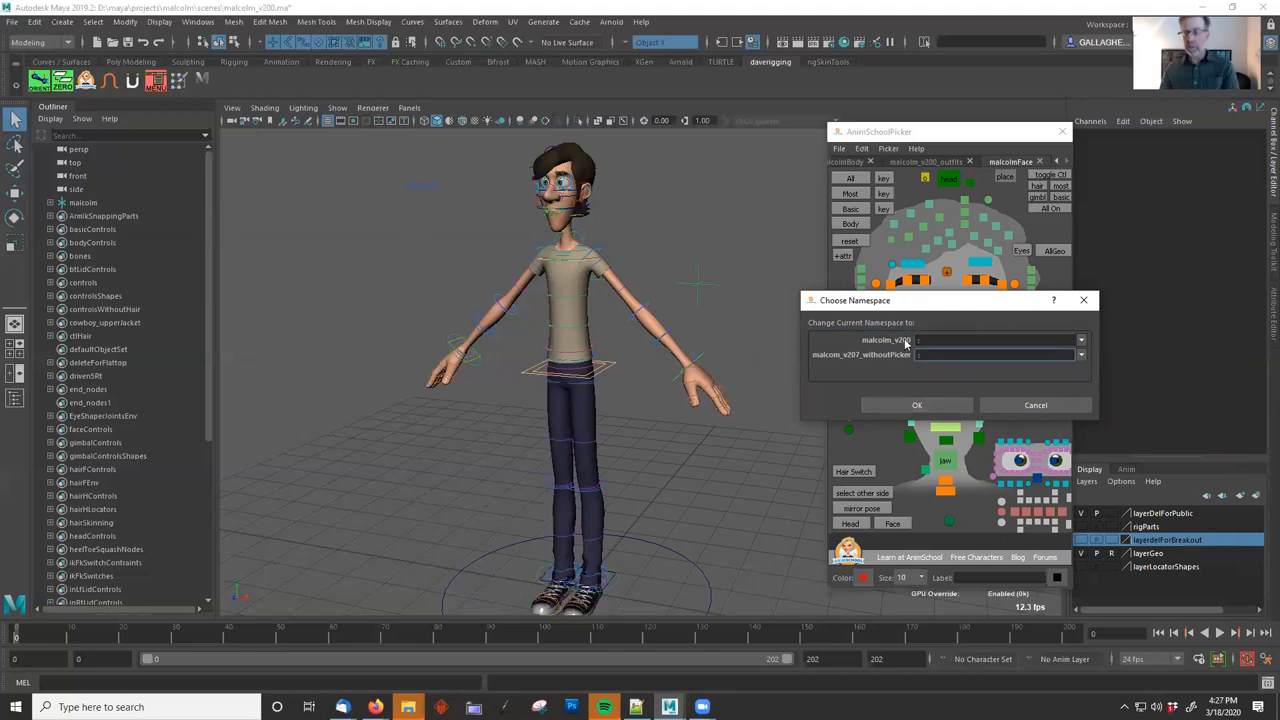
left_click(910, 404)
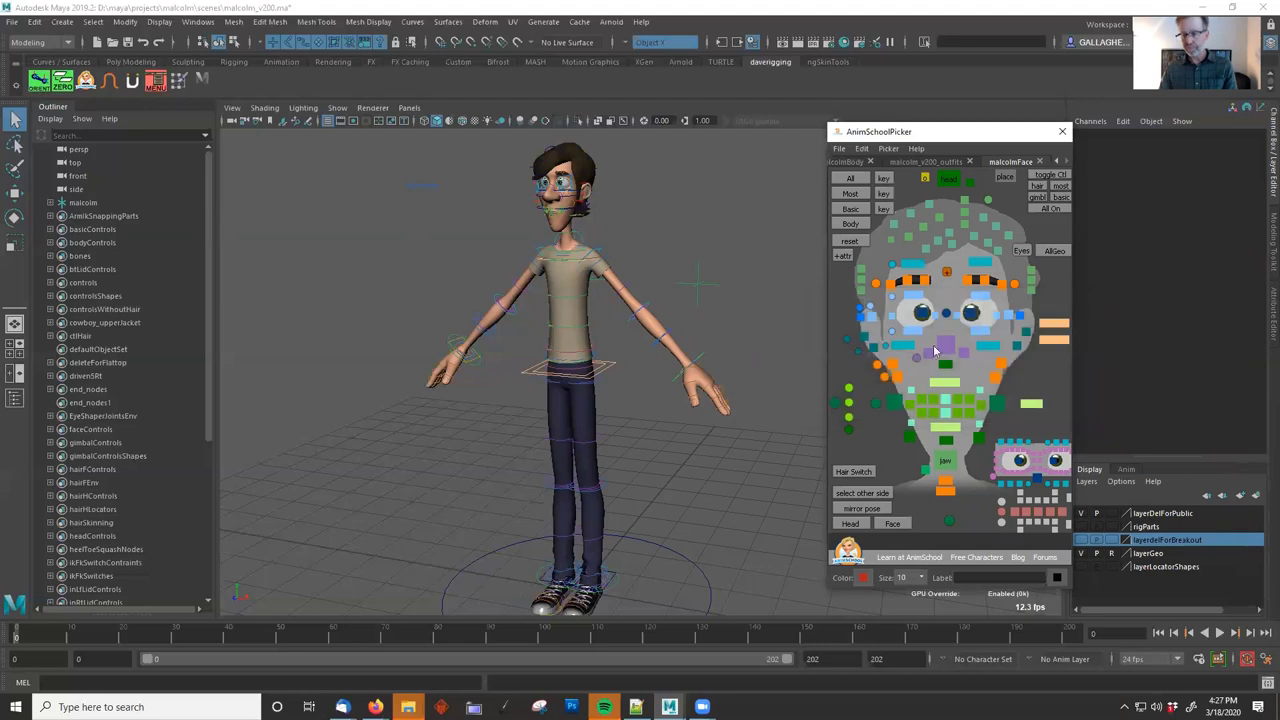
Change the namespace of the malcolm_v200_outfits picker to match the character in the scene.
left_click(922, 162)
left_click(888, 148)
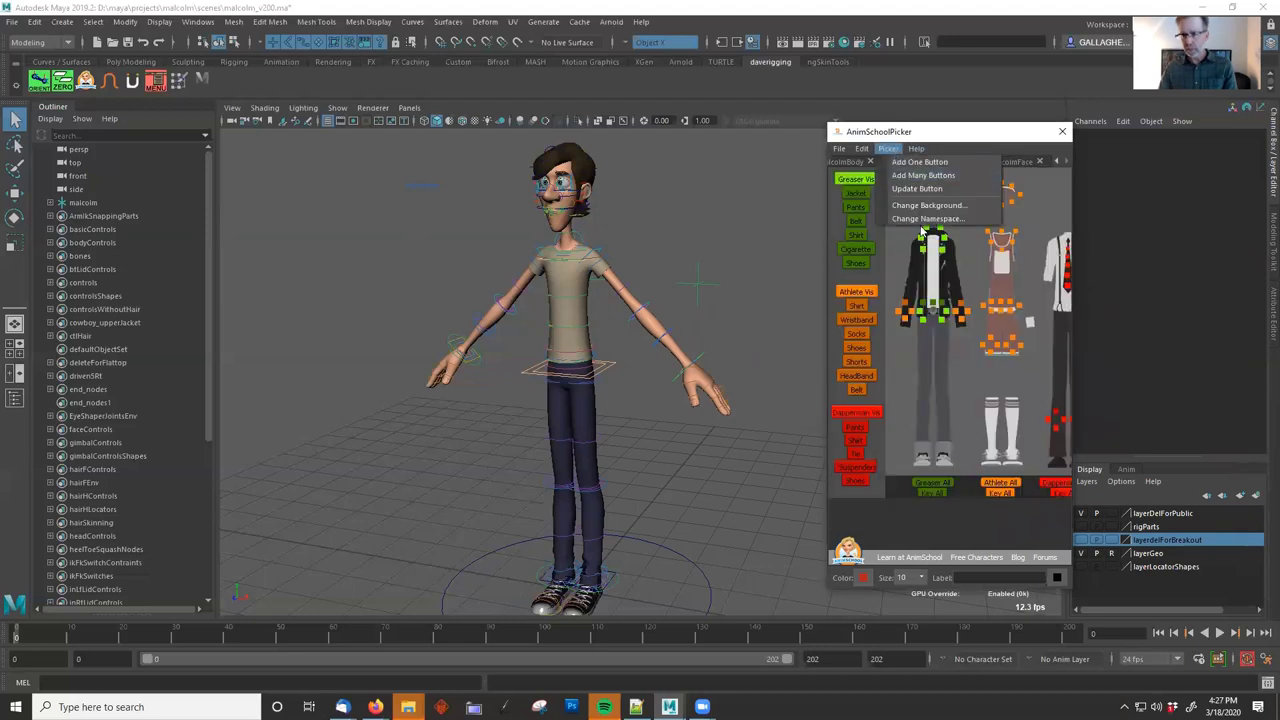
left_click(925, 218)
left_click(1058, 342)
left_click(929, 360)
left_click(929, 405)
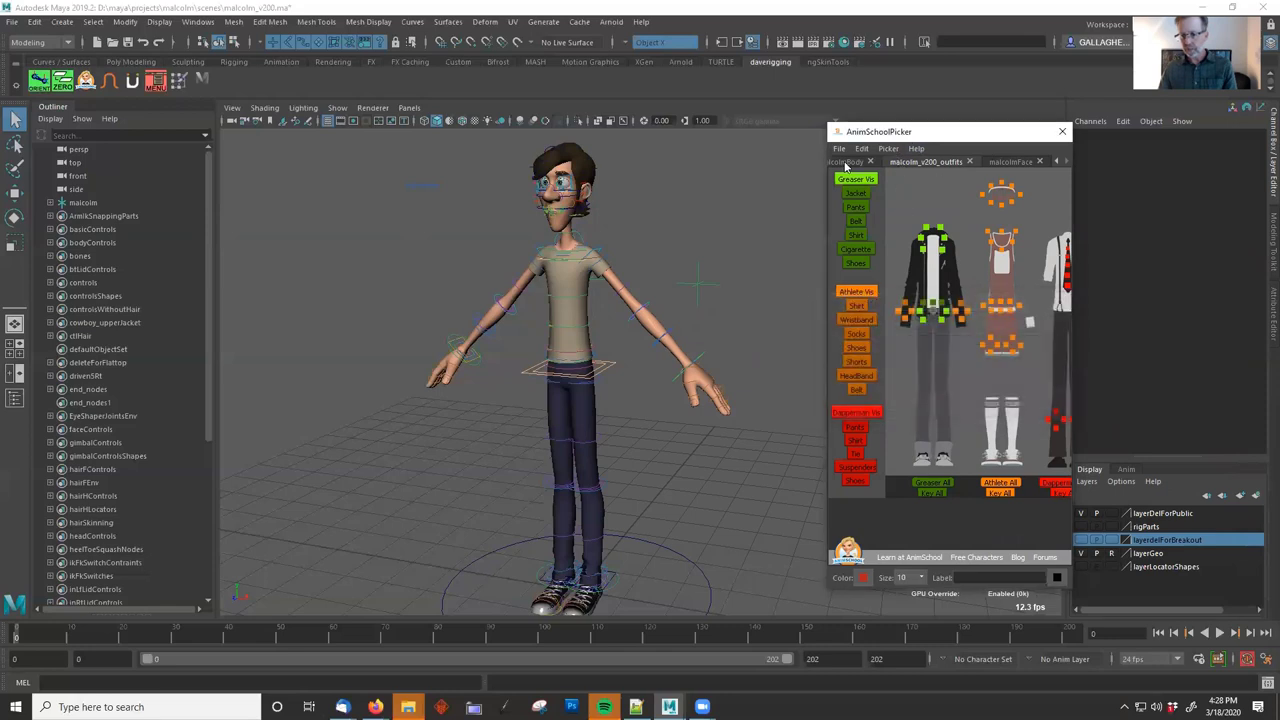
Change the namespace of the malcolmBody picker to match the character in the scene.
left_click(848, 162)
left_click(888, 148)
left_click(930, 218)
left_click(1056, 341)
left_click(929, 358)
left_click(938, 408)
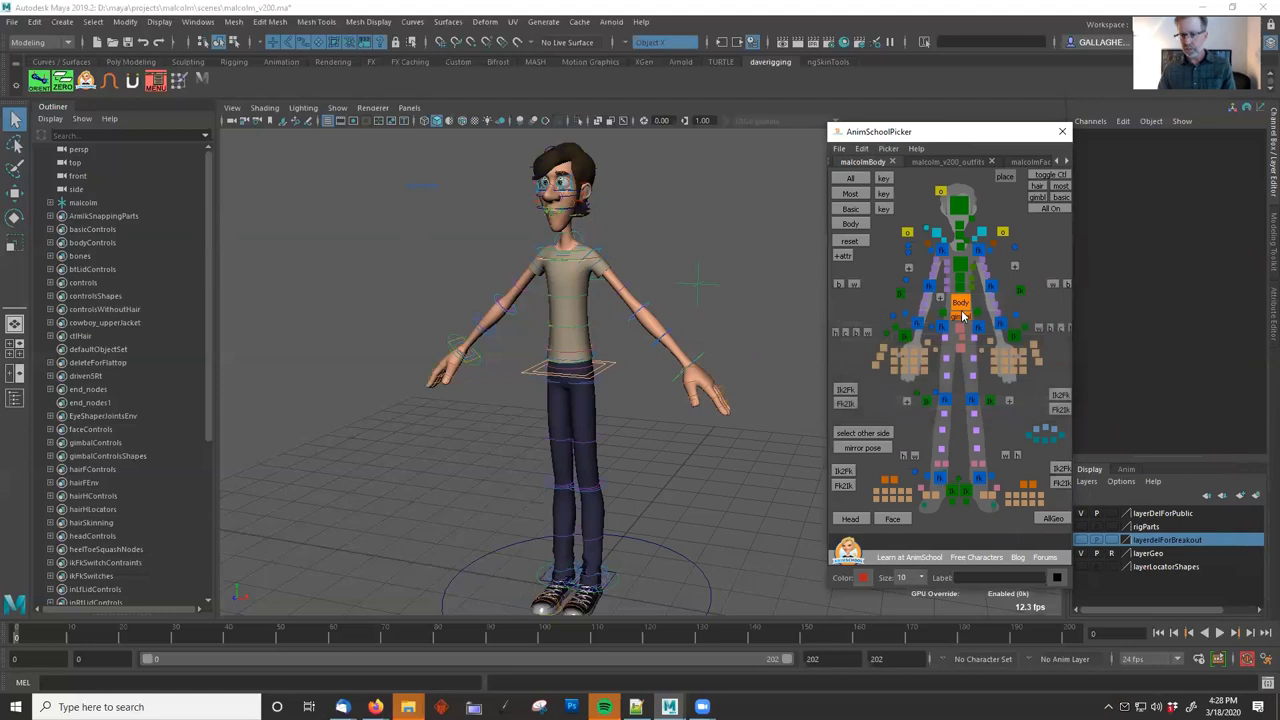
Test the Body control from the malcolmBody picker, clear the selection and widen the picker window.
left_click(962, 304)
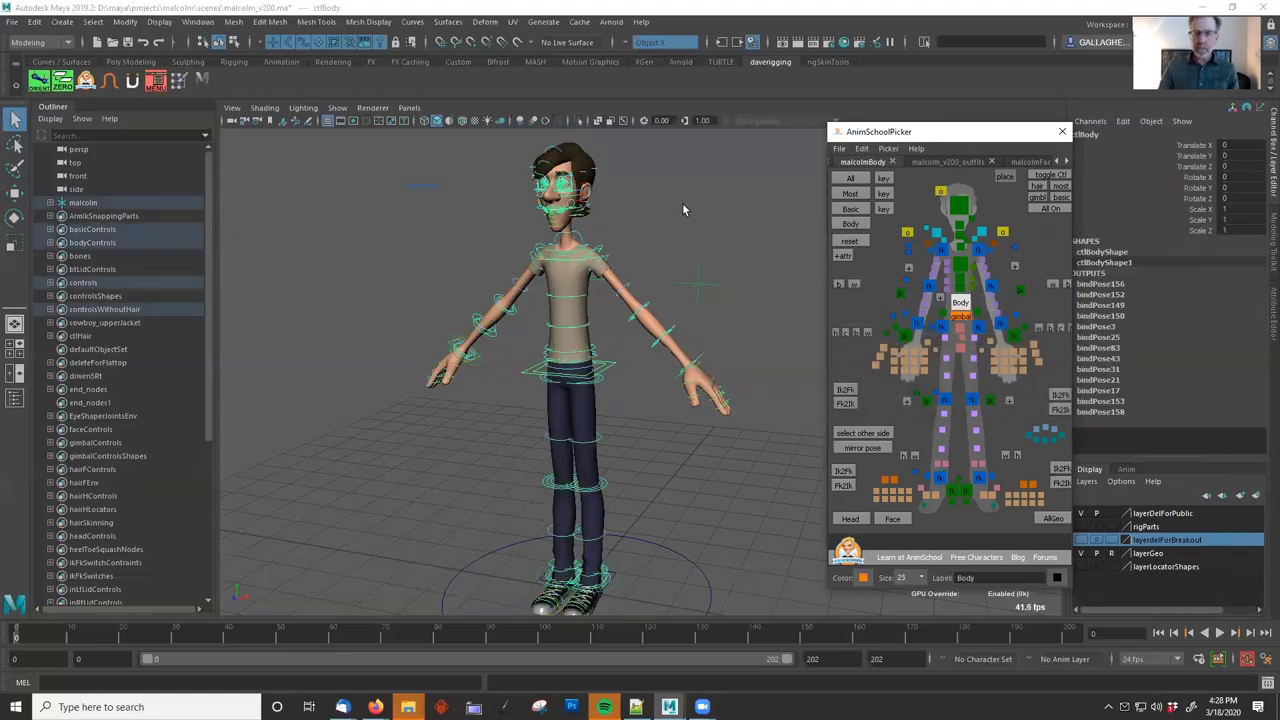
left_click(693, 265)
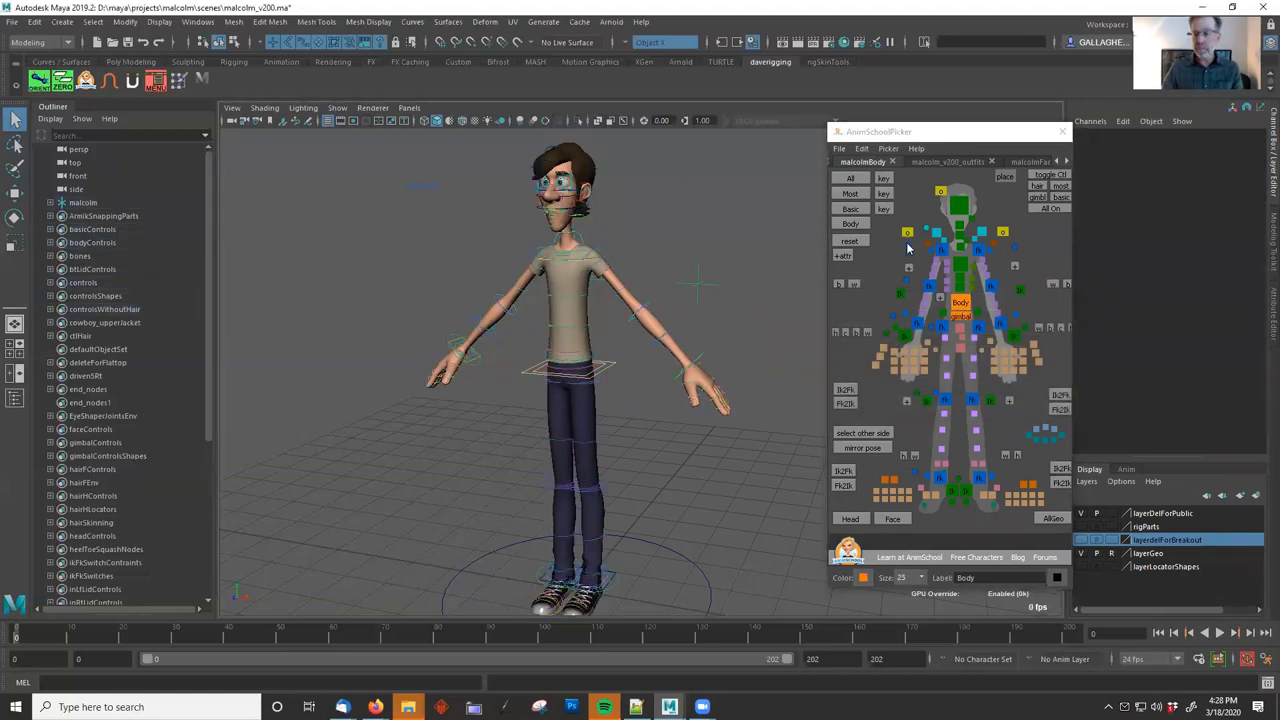
left_click(820, 235)
left_click_drag(820, 235, 814, 231)
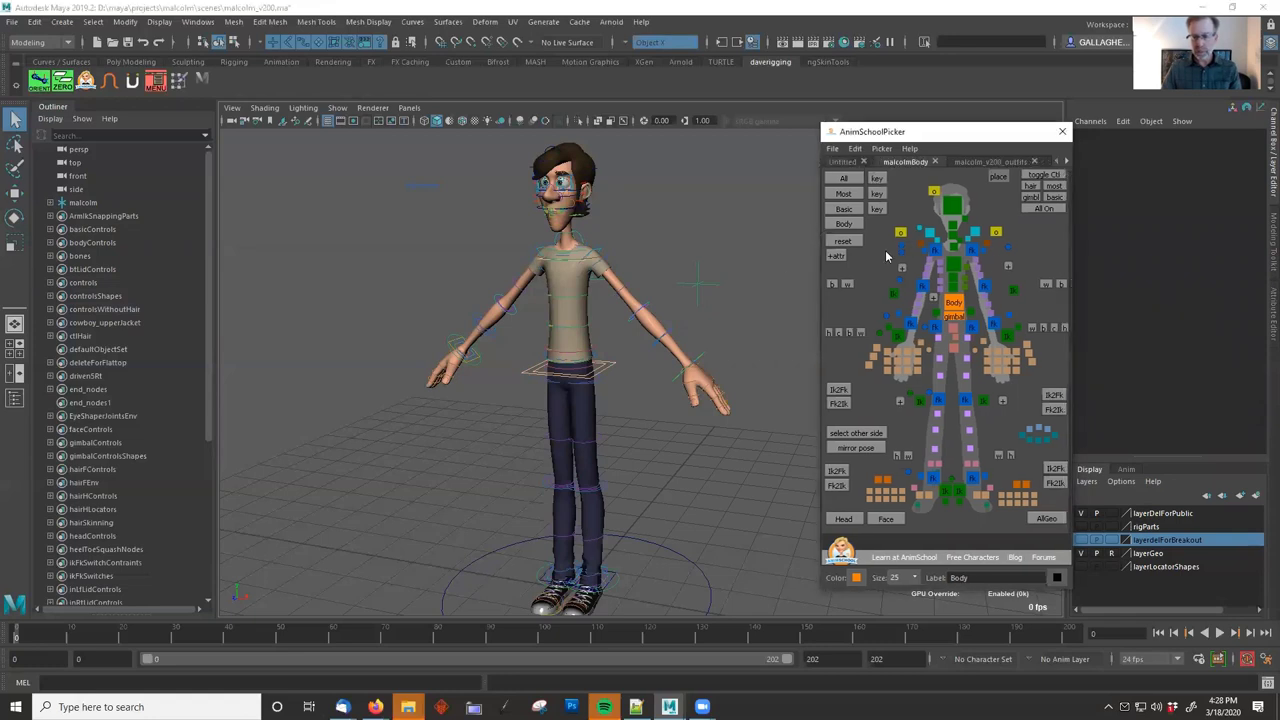
Hide the character's hair with the Hair Vis toggle in the malcolmFace picker.
left_click(936, 250)
left_click(934, 191)
left_click(933, 209)
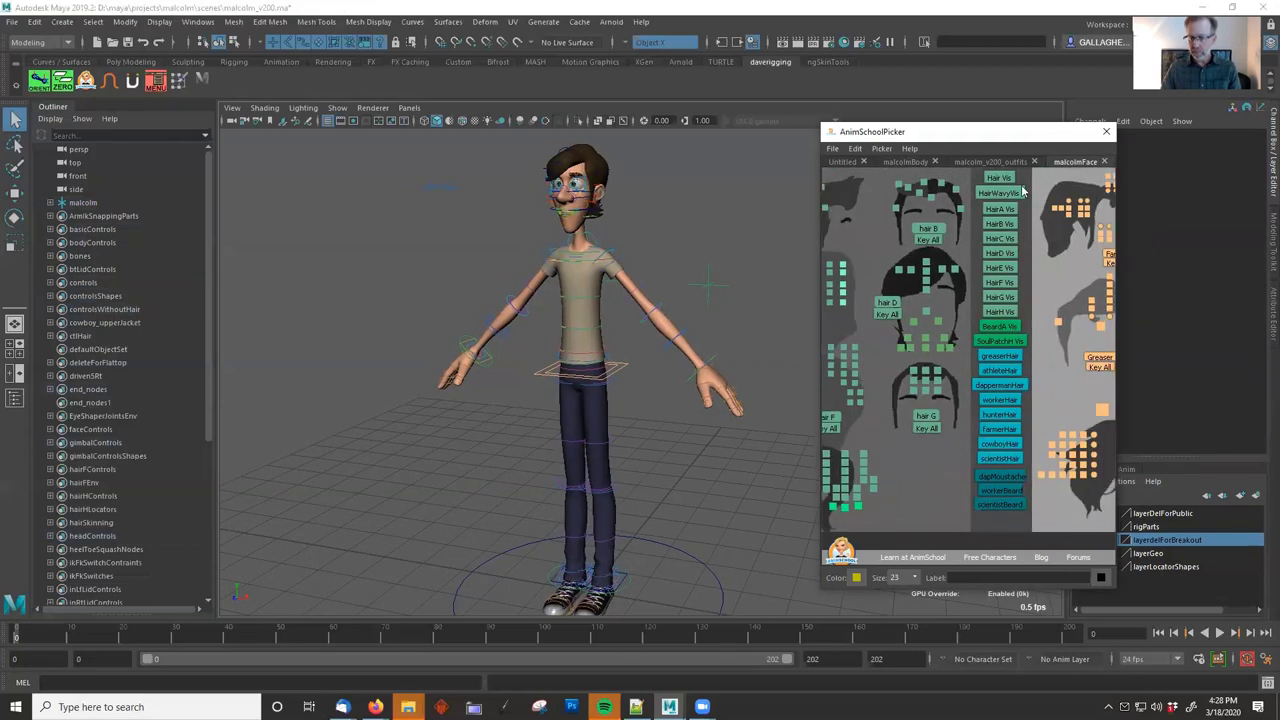
left_click(999, 178)
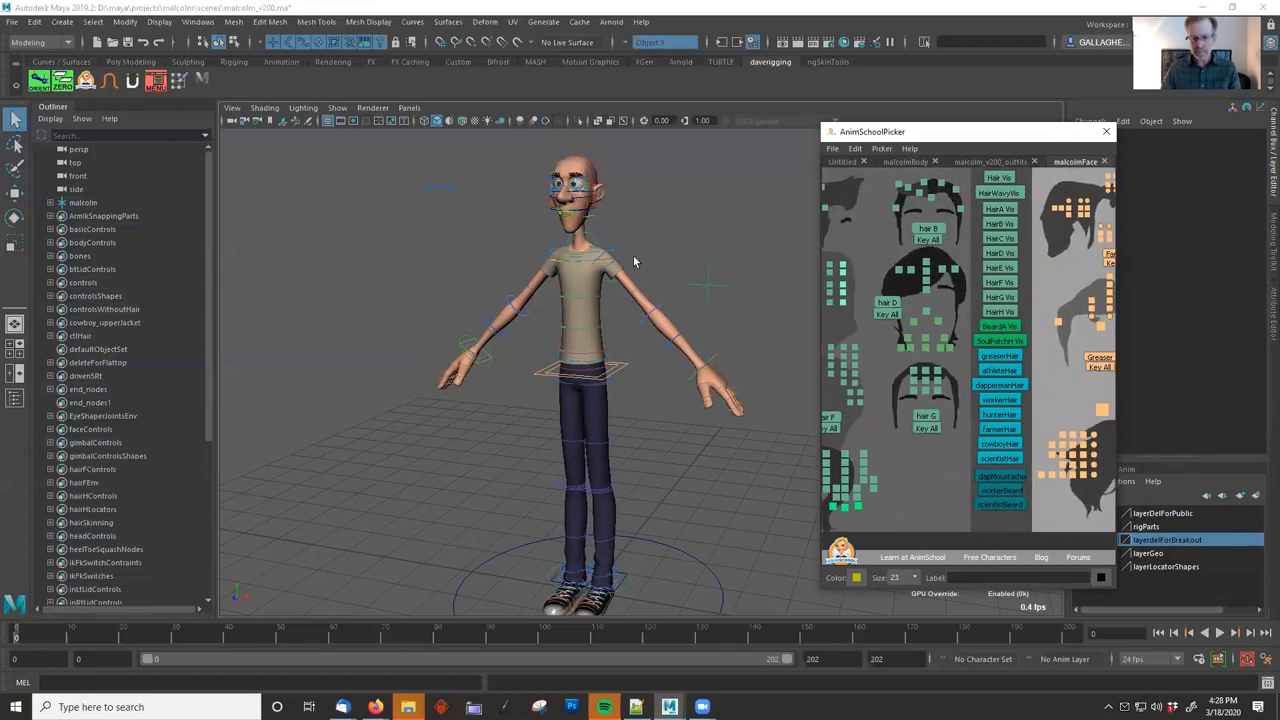
Inspect the bald character up close and select the main nose control from the malcolmFace picker.
right_click_drag(633, 261, 745, 294, "alt")
middle_click_drag(650, 330, 693, 424, "alt")
right_click_drag(545, 272, 620, 286, "alt")
middle_click_drag(645, 318, 687, 362, "alt")
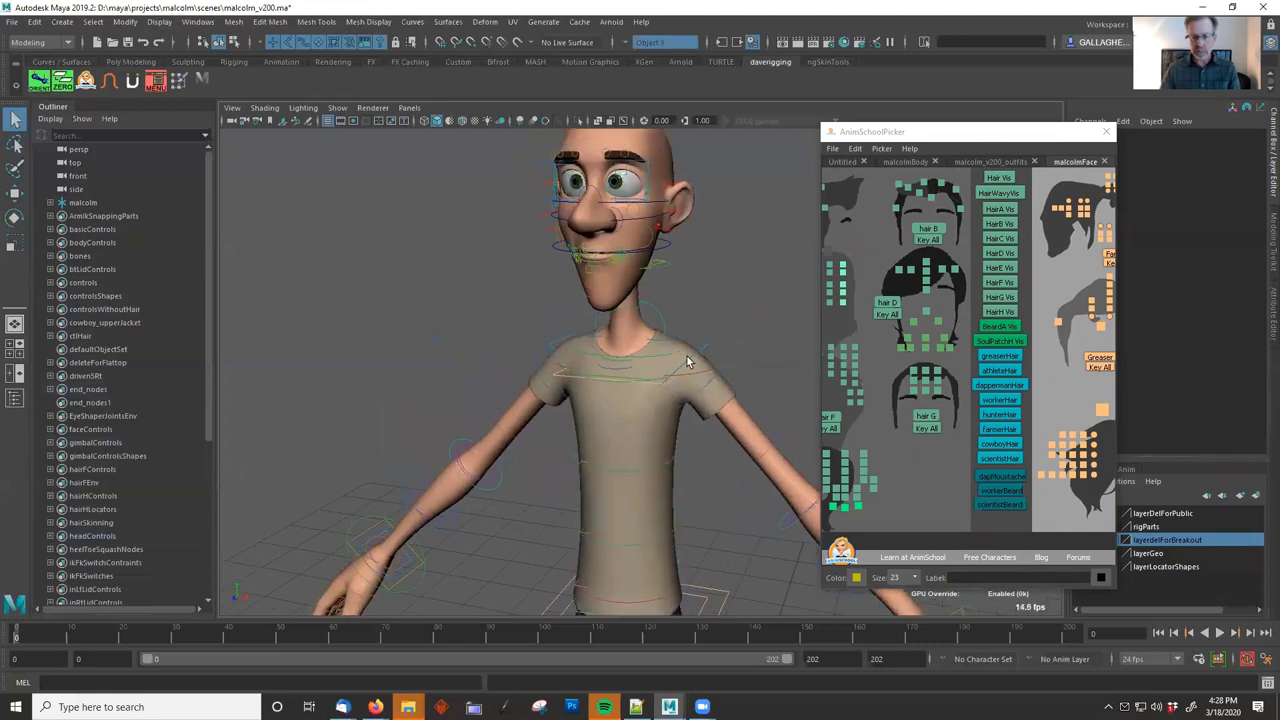
right_click_drag(760, 378, 683, 356, "alt")
middle_click_drag(683, 356, 648, 330, "alt")
mouse_move(903, 331)
middle_mouse_down("alt")
mouse_move(1071, 331)
mouse_move(926, 330)
middle_mouse_up("alt")
left_click(912, 346)
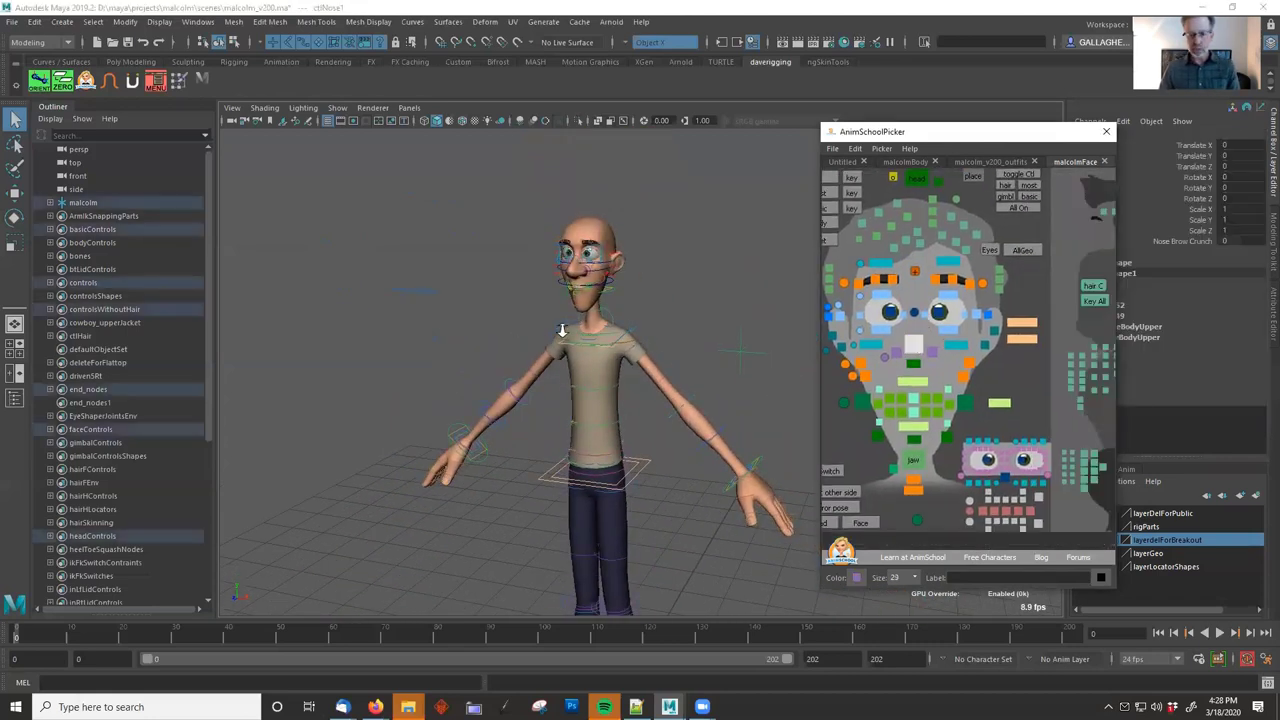
Widen the shoulders by moving the left shoulder control to about 0.154 and the right to about -0.106 in Translate Z.
right_click_drag(562, 330, 631, 329, "alt")
left_click_drag(631, 329, 629, 303, "alt")
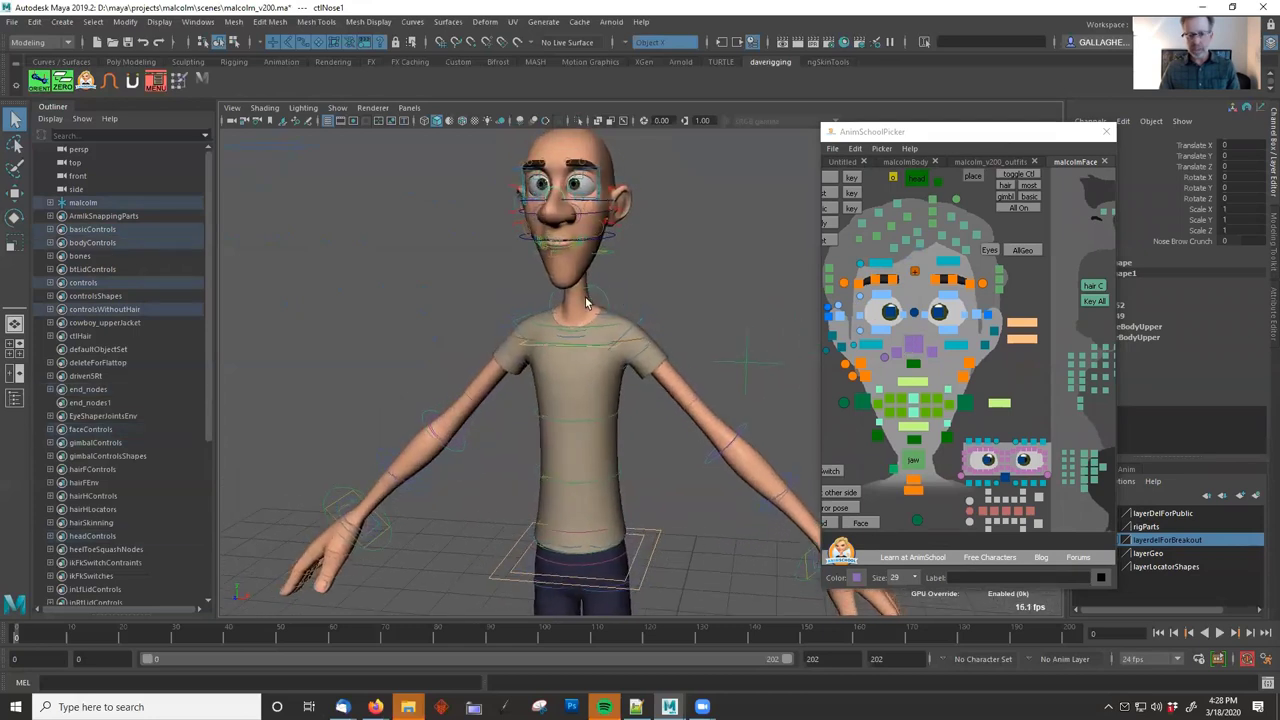
left_click(600, 298)
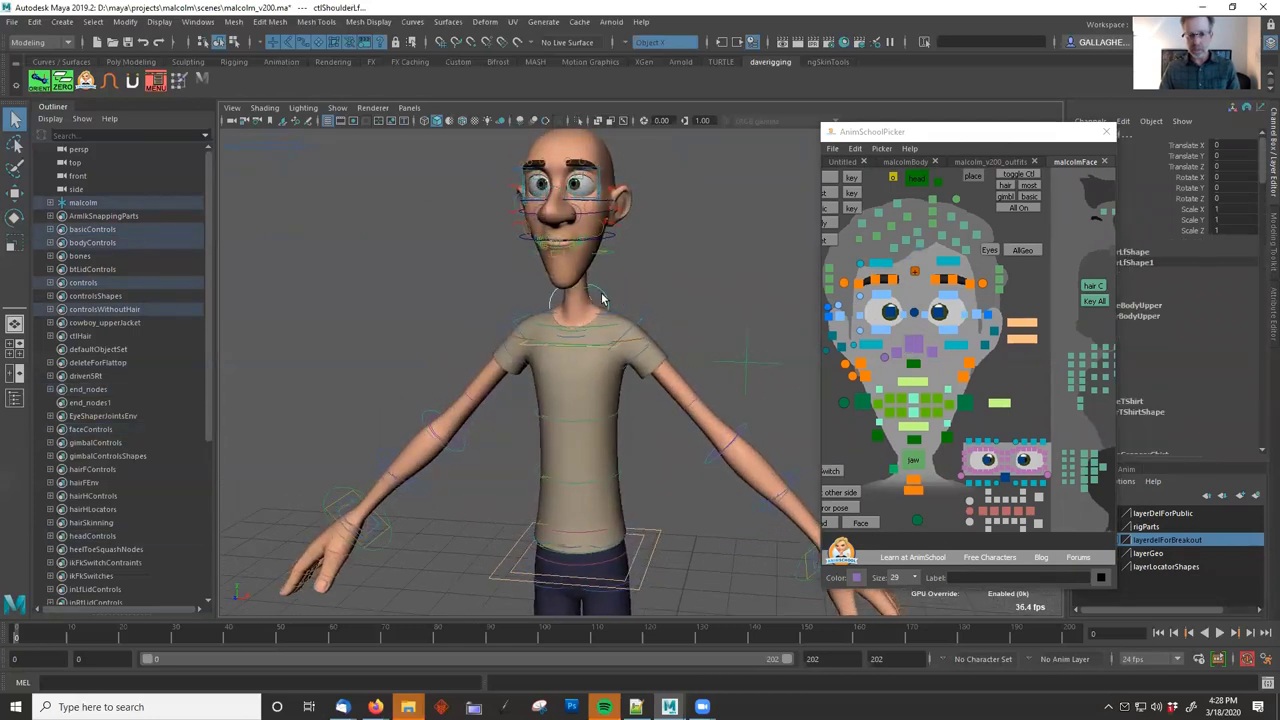
key("w")
left_click_drag(643, 338, 606, 337)
left_click(547, 294)
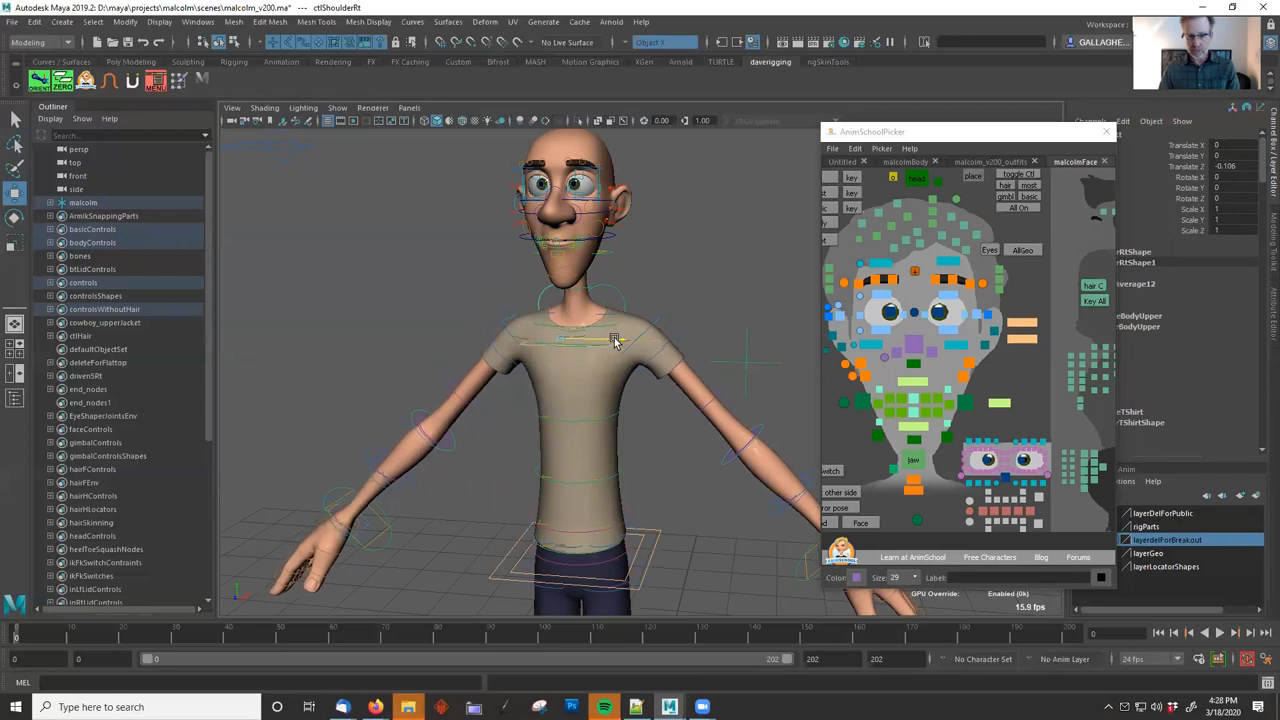
Thicken the left upper arm by scaling its middle direct control to about 1.316 in X and 1.144 in Z.
left_click(719, 388)
key("r")
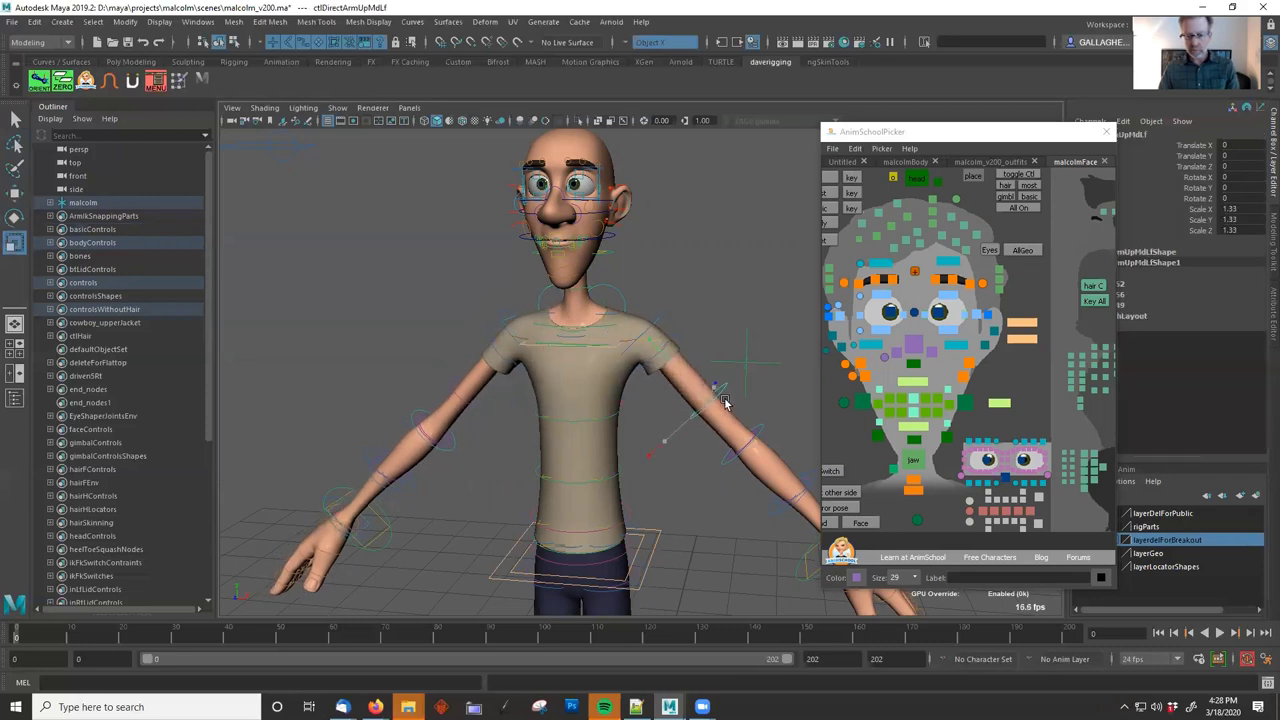
key("ctrl+z")
left_click_drag(664, 443, 652, 455)
left_click_drag(744, 412, 696, 430, "alt")
left_click_drag(727, 382, 750, 357)
left_click_drag(700, 403, 713, 390, "alt")
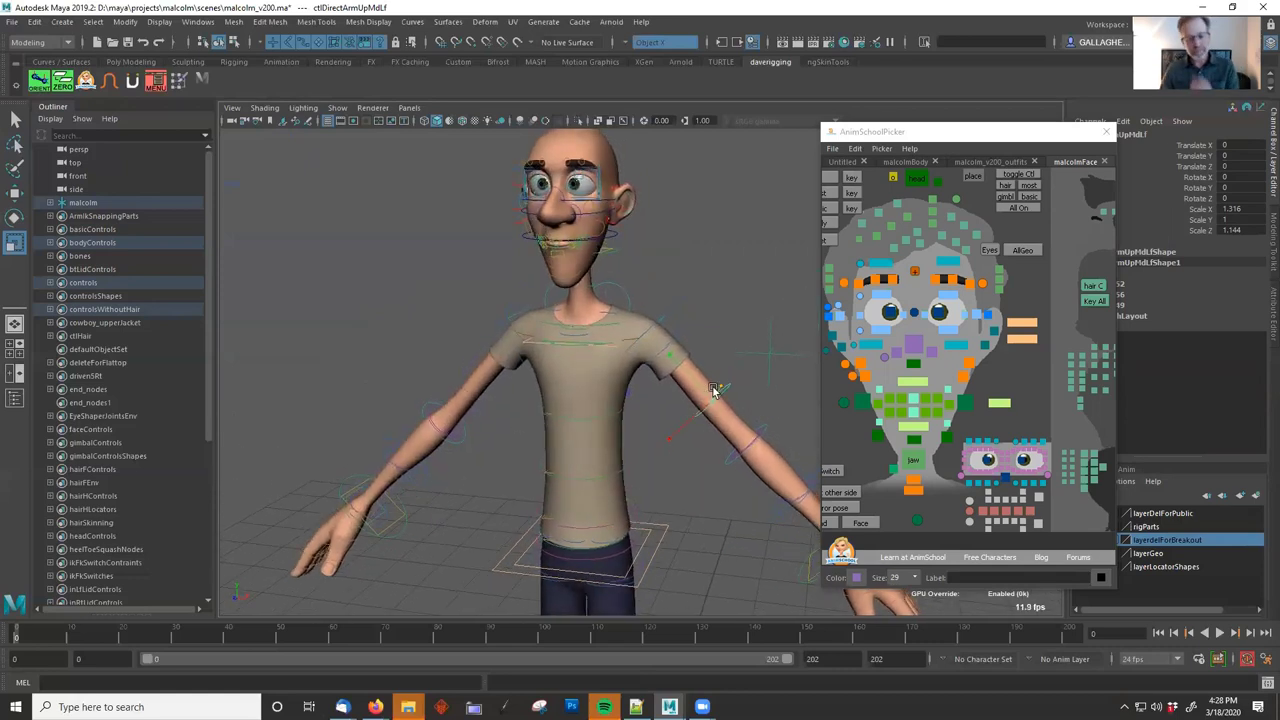
Scale the top direct control of the left upper arm to about 1.092 in X and 1.489 in Z.
scroll(713, 336, "up", 3)
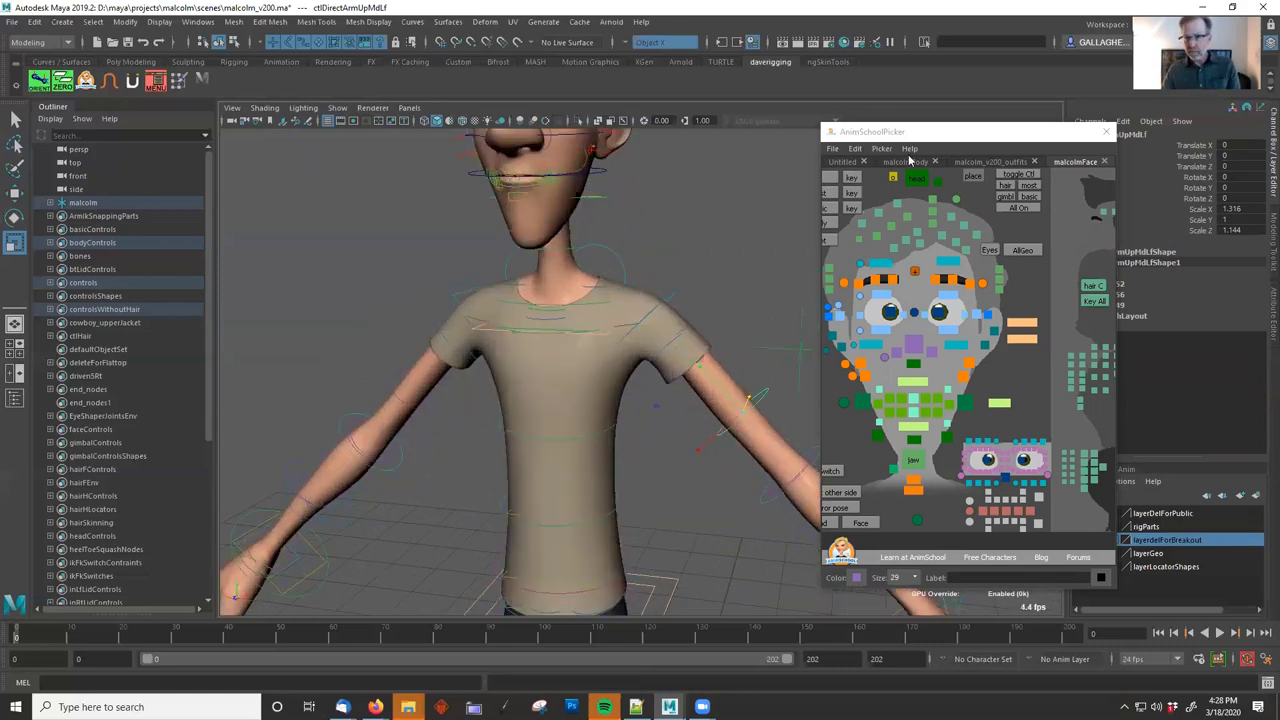
left_click(908, 161)
left_click(966, 258)
scroll(740, 314, "down", 3)
left_click_drag(740, 314, 655, 344, "alt")
left_click_drag(690, 303, 720, 302)
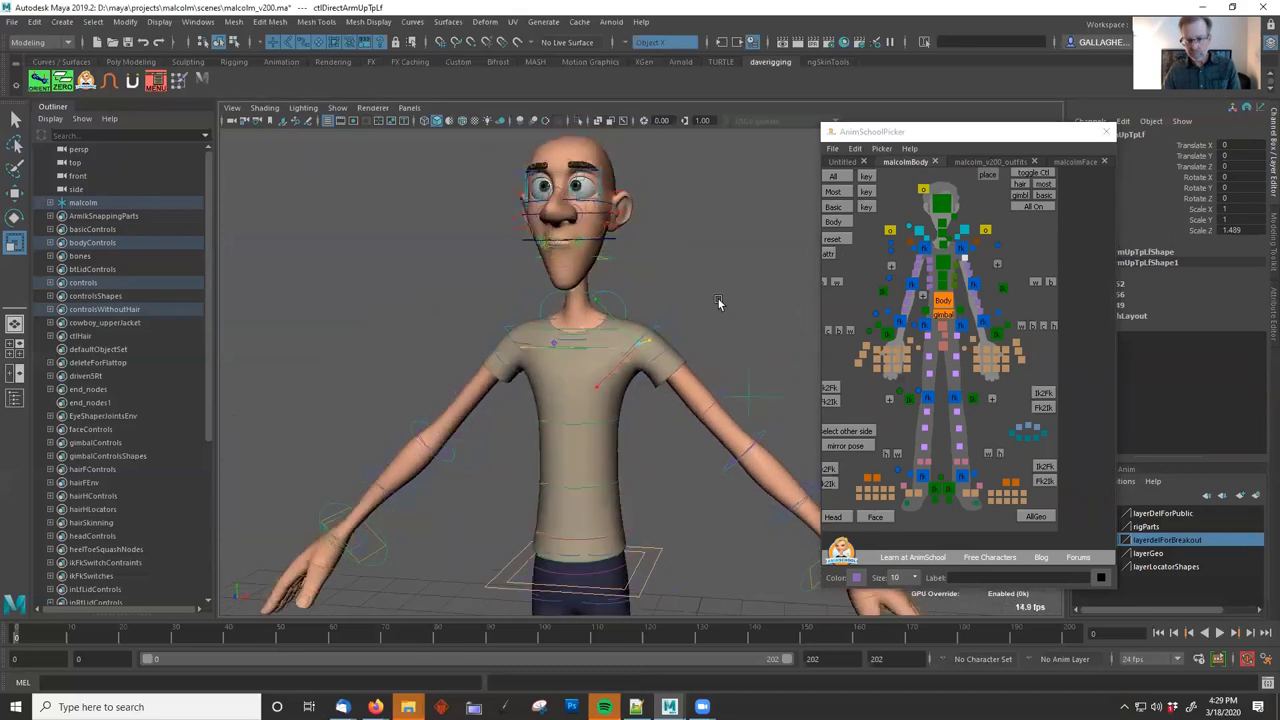
left_click_drag(594, 390, 663, 406)
Select the left nostril control on the face and ready it for moving.
right_click_drag(663, 406, 632, 383, "alt")
middle_click_drag(612, 355, 594, 412, "alt")
right_click_drag(594, 412, 606, 348, "alt")
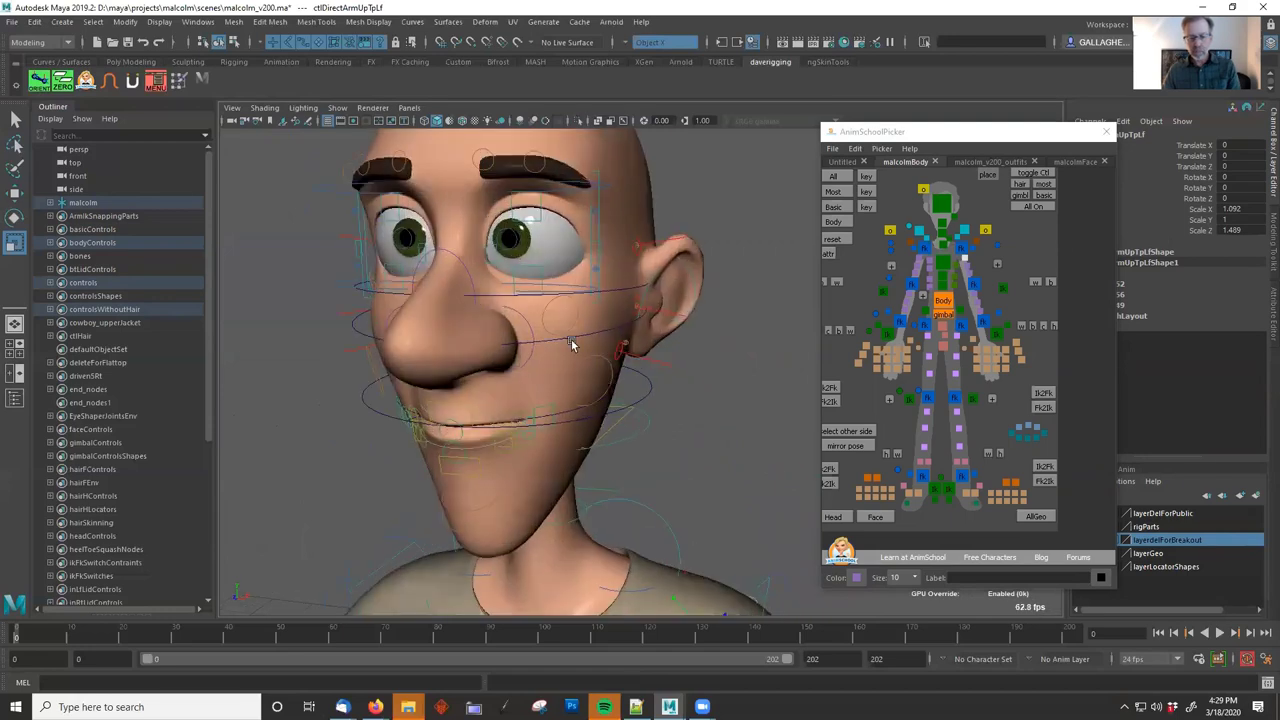
left_click(528, 318)
middle_click_drag(562, 345, 665, 333, "alt")
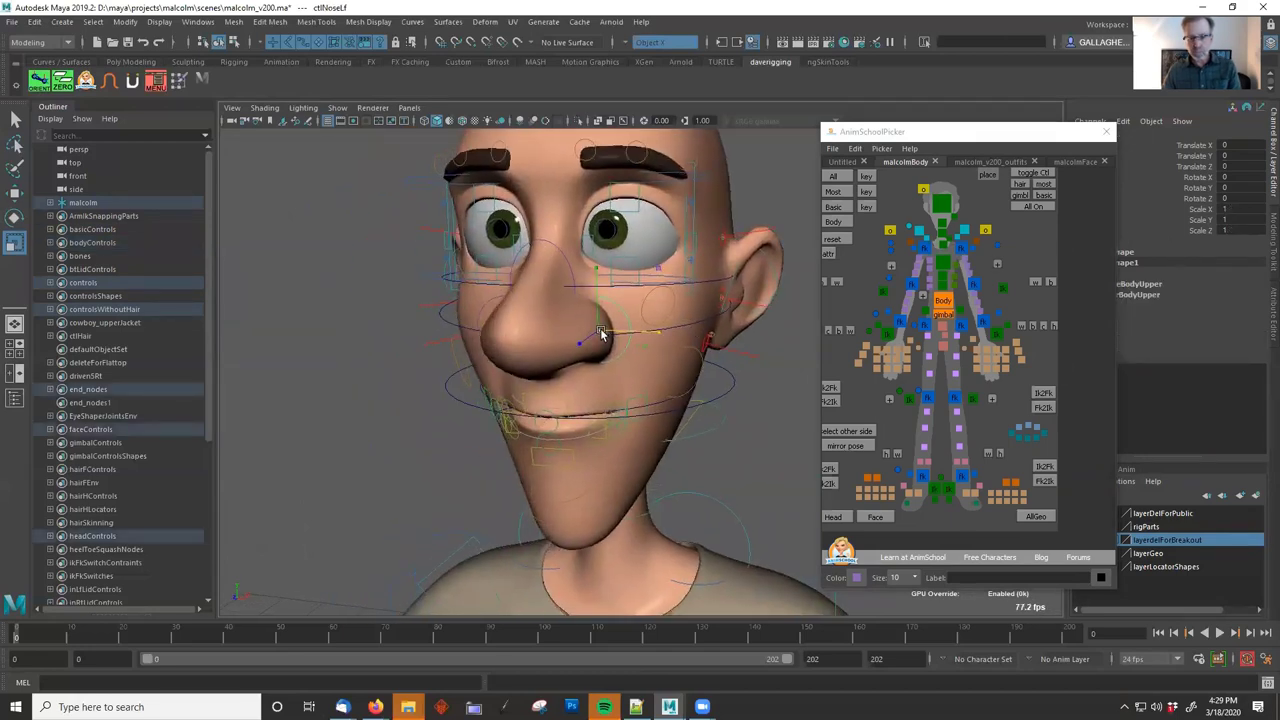
key("w")
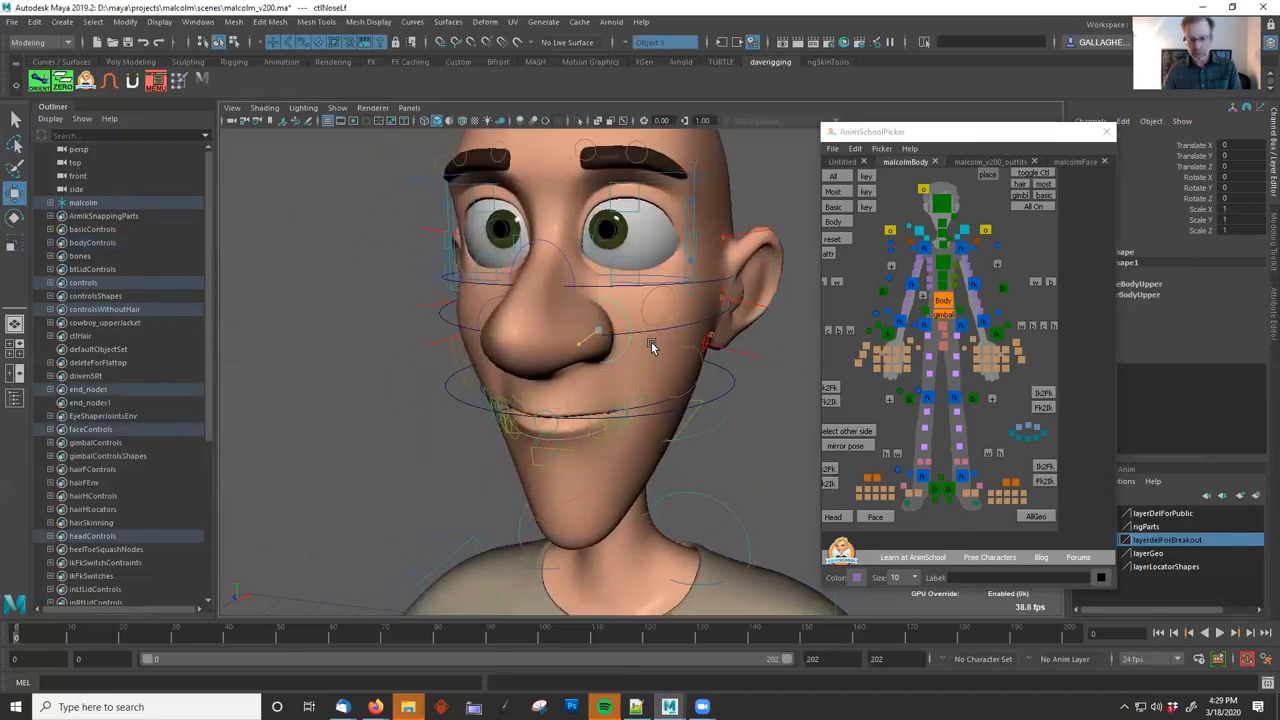
Try scaling up the lower left cheek control uniformly, and undo the scaling.
left_click(697, 379)
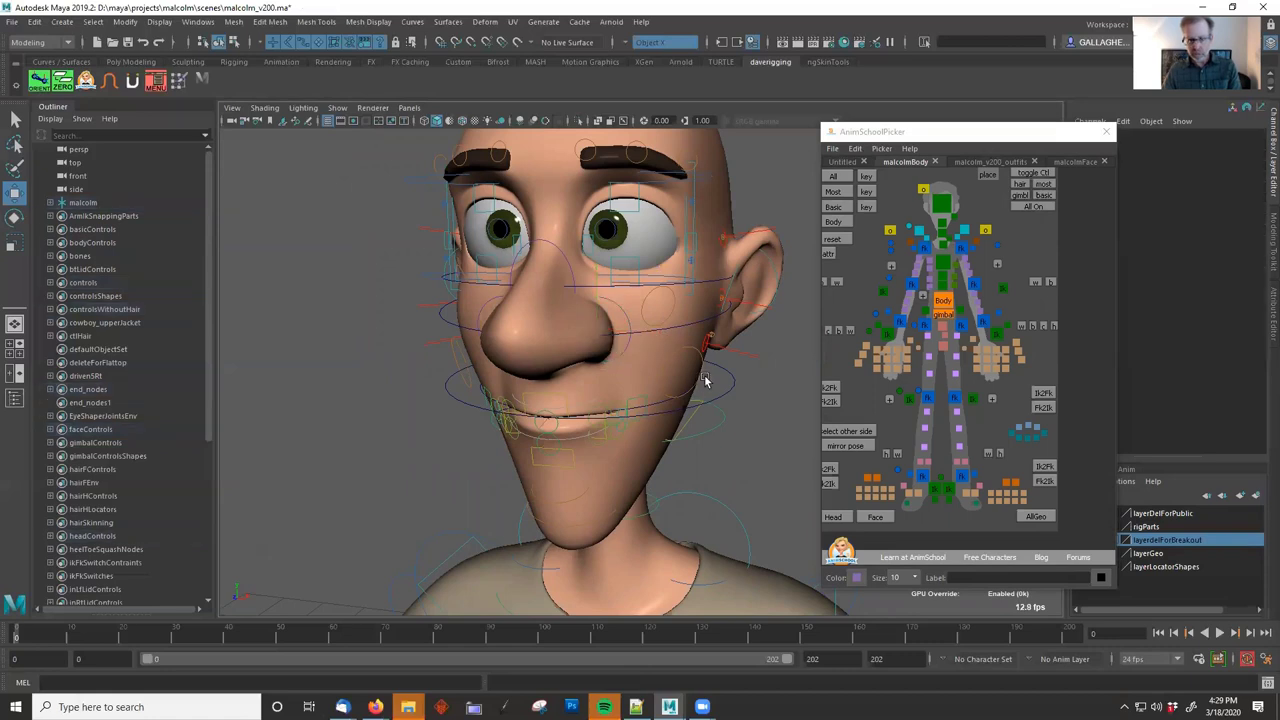
left_click(700, 378)
key("r")
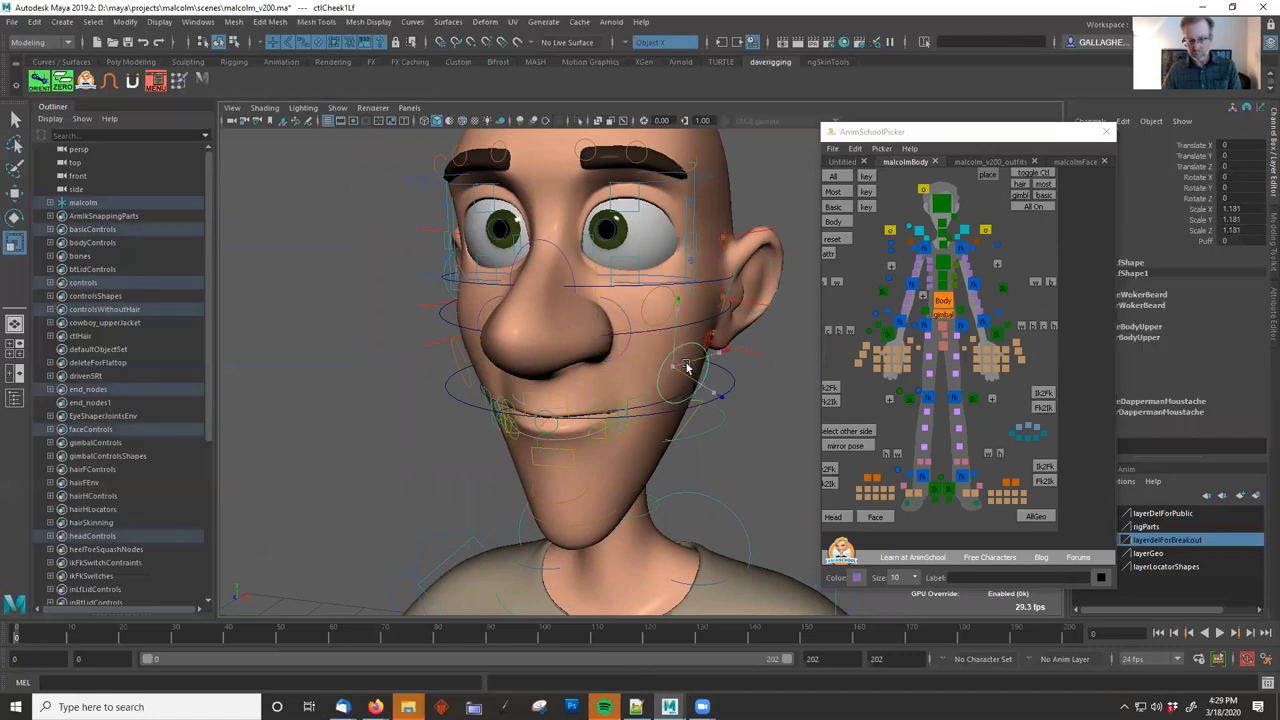
key("ctrl+z")
key("ctrl+z")
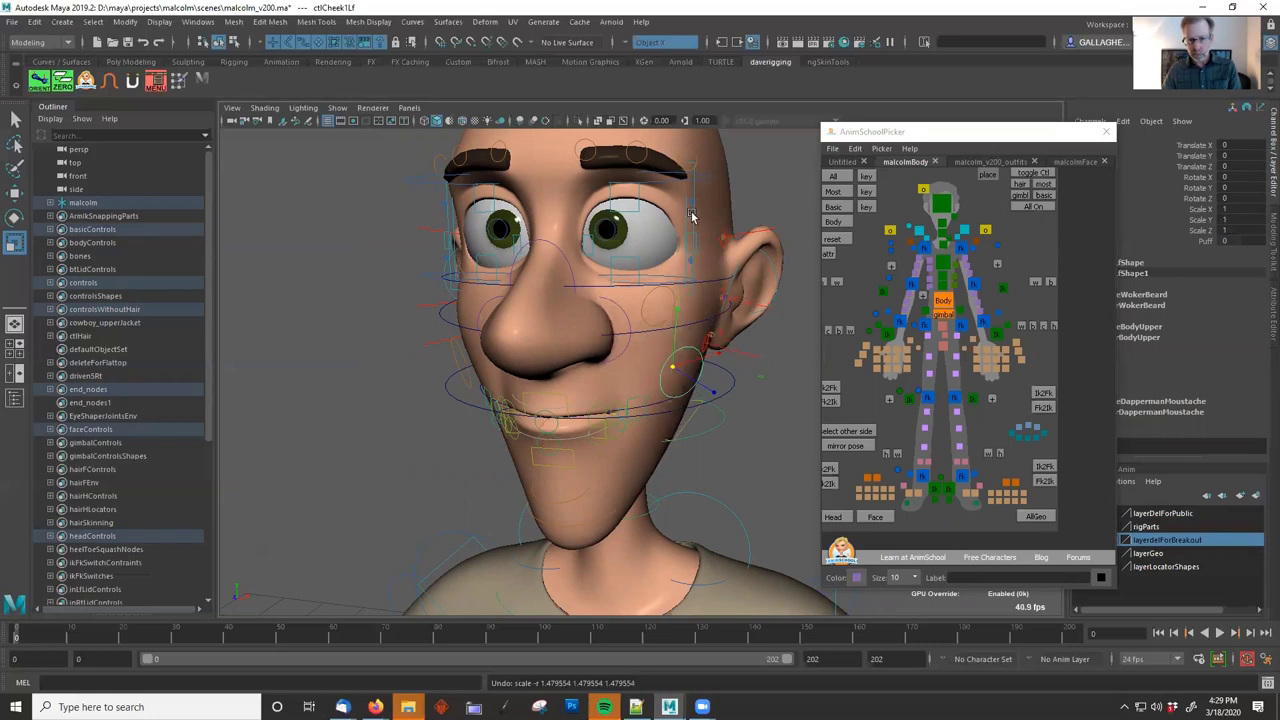
Try scaling both eye controls together, undoing each scale change.
left_click(607, 229)
left_click(446, 197, "shift")
scroll(550, 271, "down", 2)
left_click_drag(551, 256, 151, 295)
key("ctrl+z")
scroll(600, 335, "down", 3)
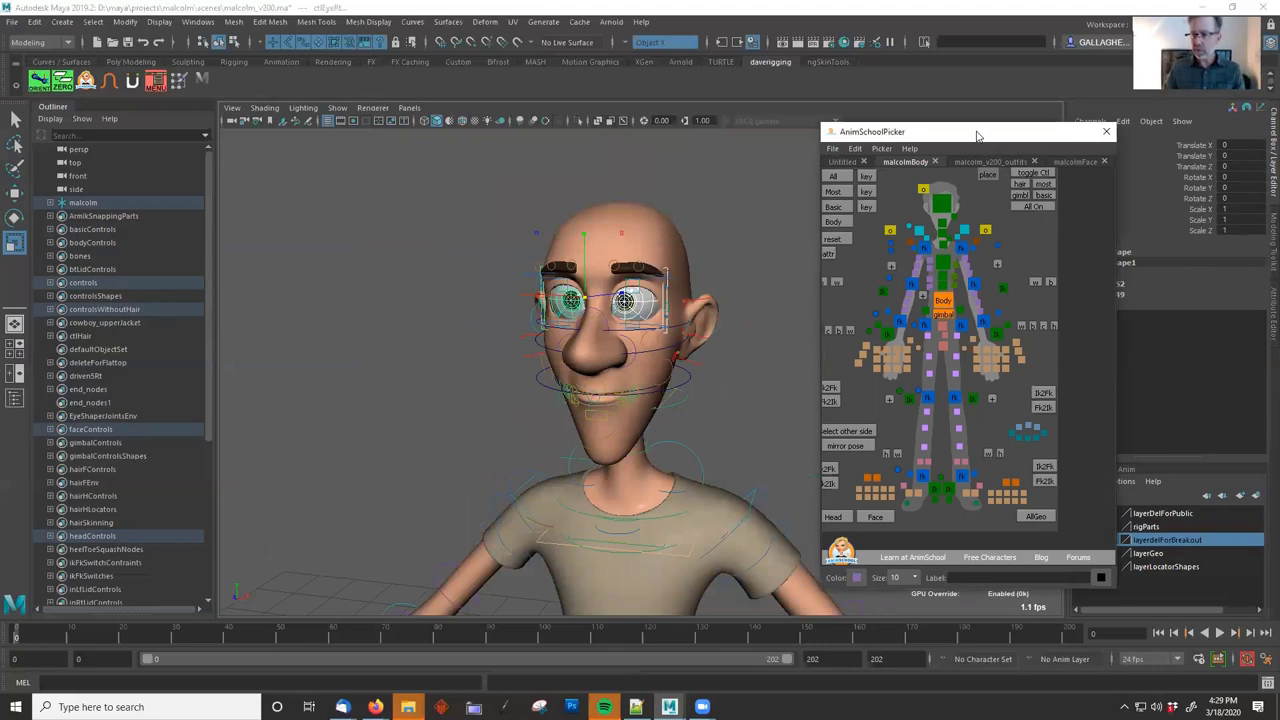
left_click_drag(974, 134, 938, 134)
middle_click_drag(708, 217, 594, 213)
key("ctrl+z")
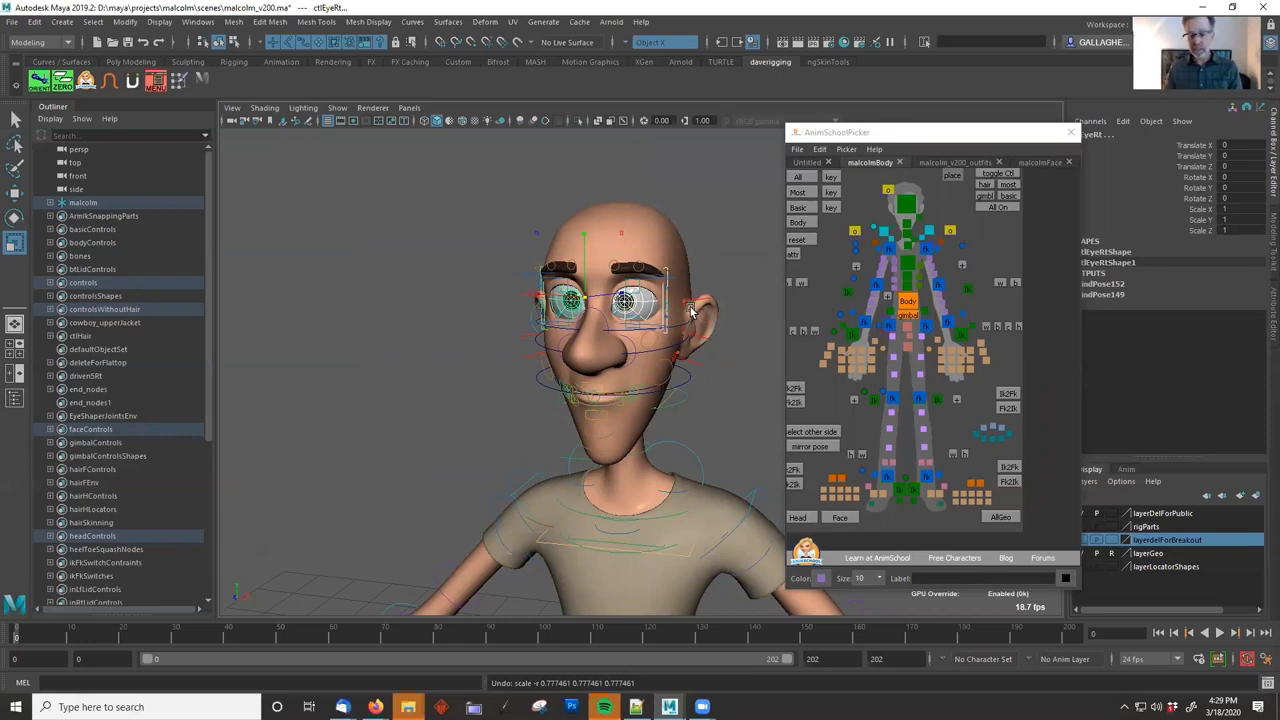
Reset the left shoulder control's Translate Y, Translate Z and all rotation channels to 0.
left_click(696, 456)
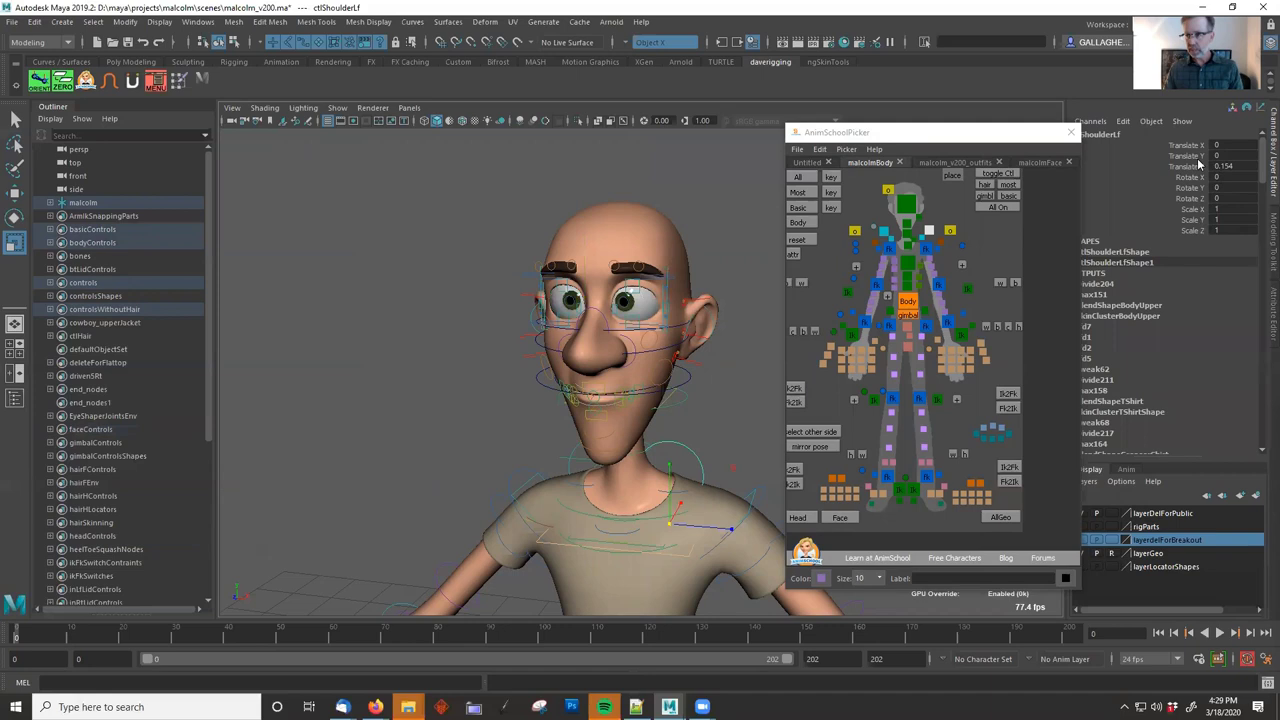
left_click_drag(1243, 155, 1212, 199)
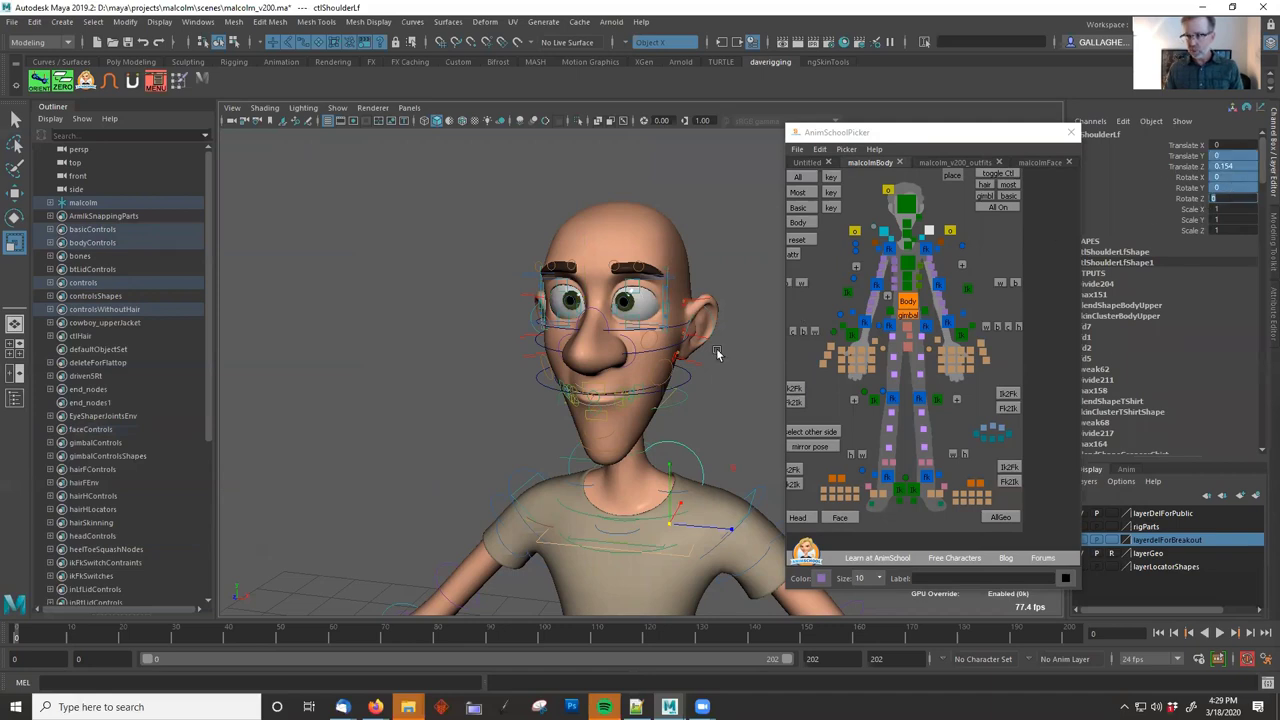
middle_click_drag(705, 433, 689, 364, "alt")
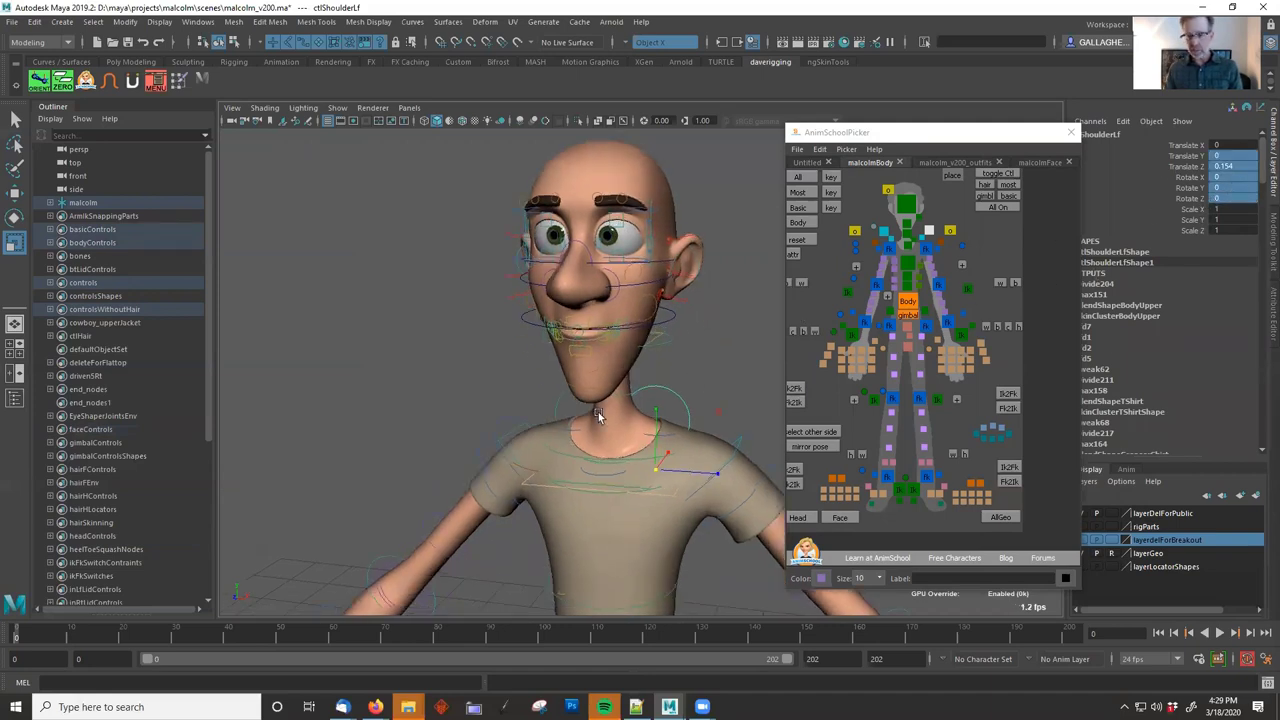
left_click_drag(597, 417, 737, 391, "alt")
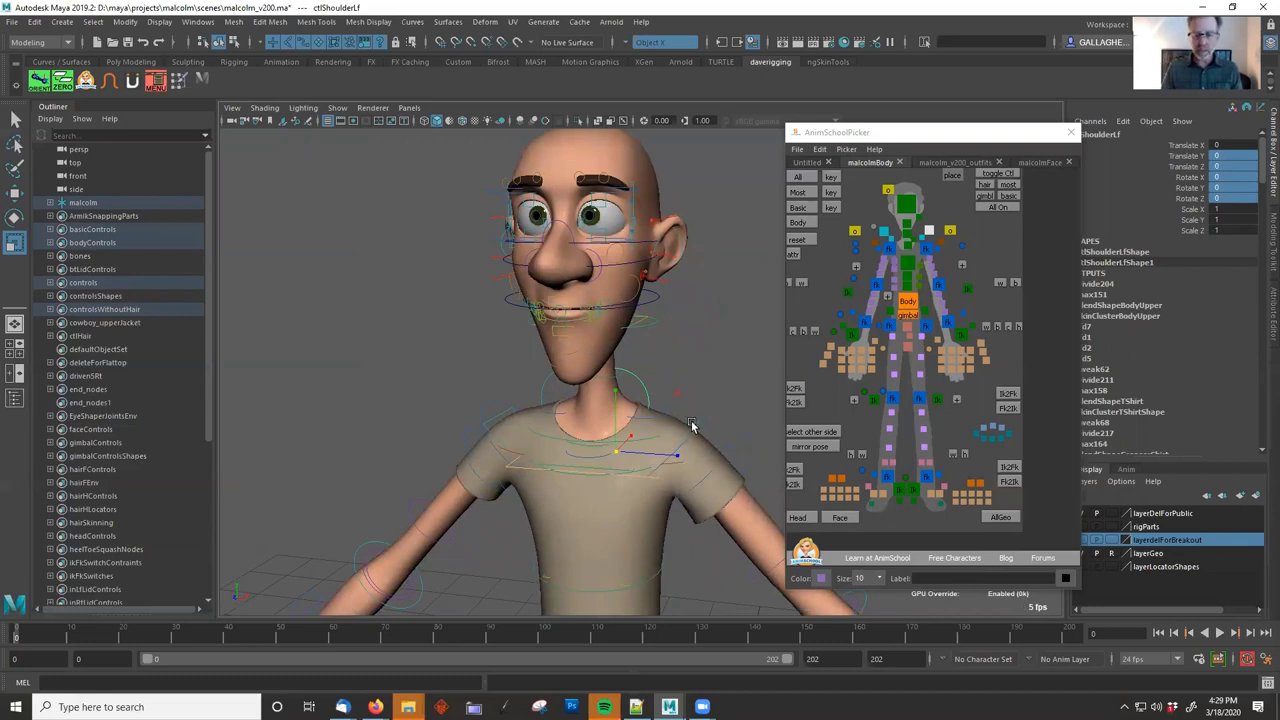
middle_click_drag(664, 286, 667, 364, "alt")
scroll(667, 364, "up", 3)
scroll(667, 364, "down", 3)
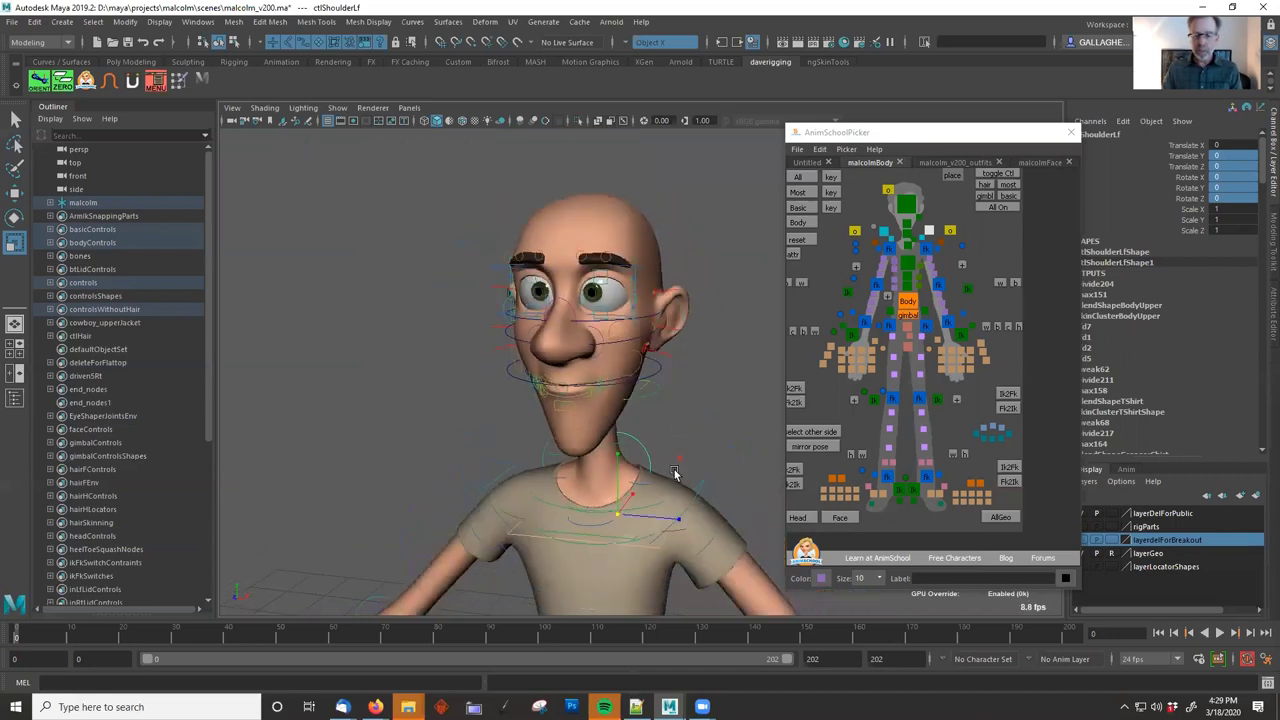
Try scaling the left shoulder control up in Y to about 1.463, and undo the scaling.
middle_click_drag(655, 500, 653, 449, "alt")
left_click_drag(616, 415, 620, 387)
key("ctrl+z")
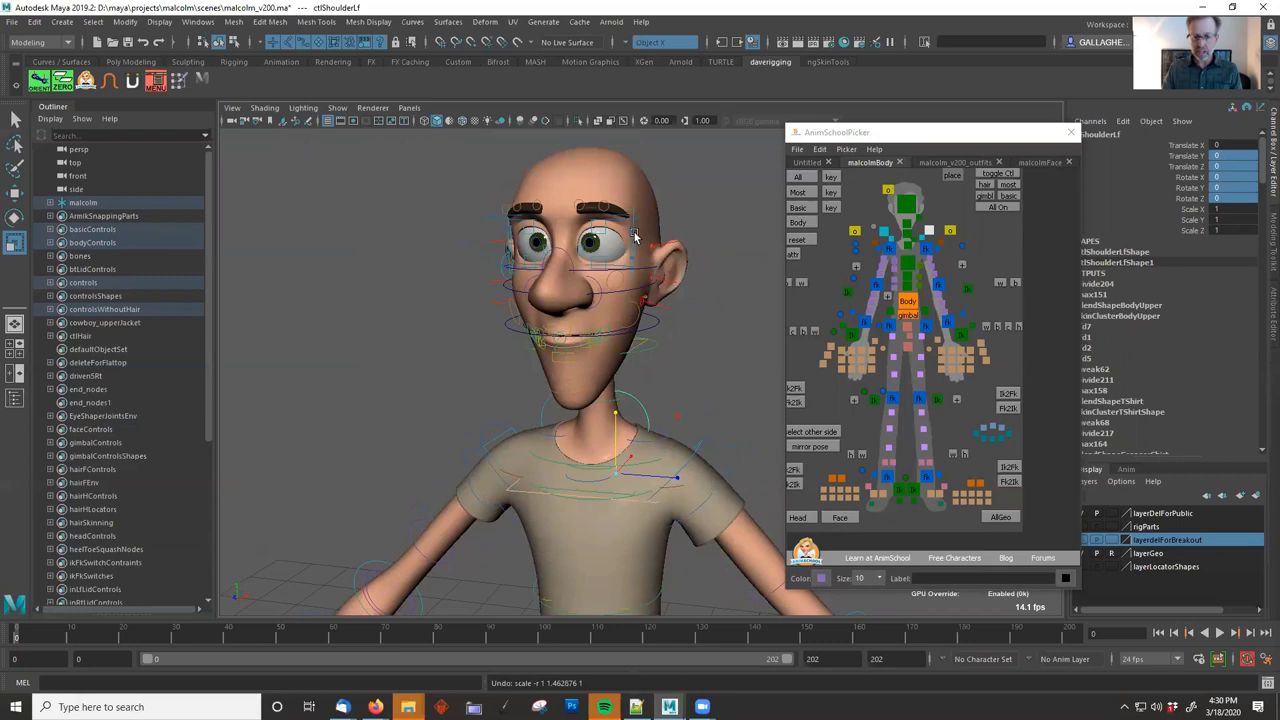
Try scaling the left eye control taller in Y to about 1.452, and undo the scaling.
left_click(634, 236)
left_click_drag(634, 236, 592, 218, "alt")
right_click_drag(423, 423, 686, 400, "alt")
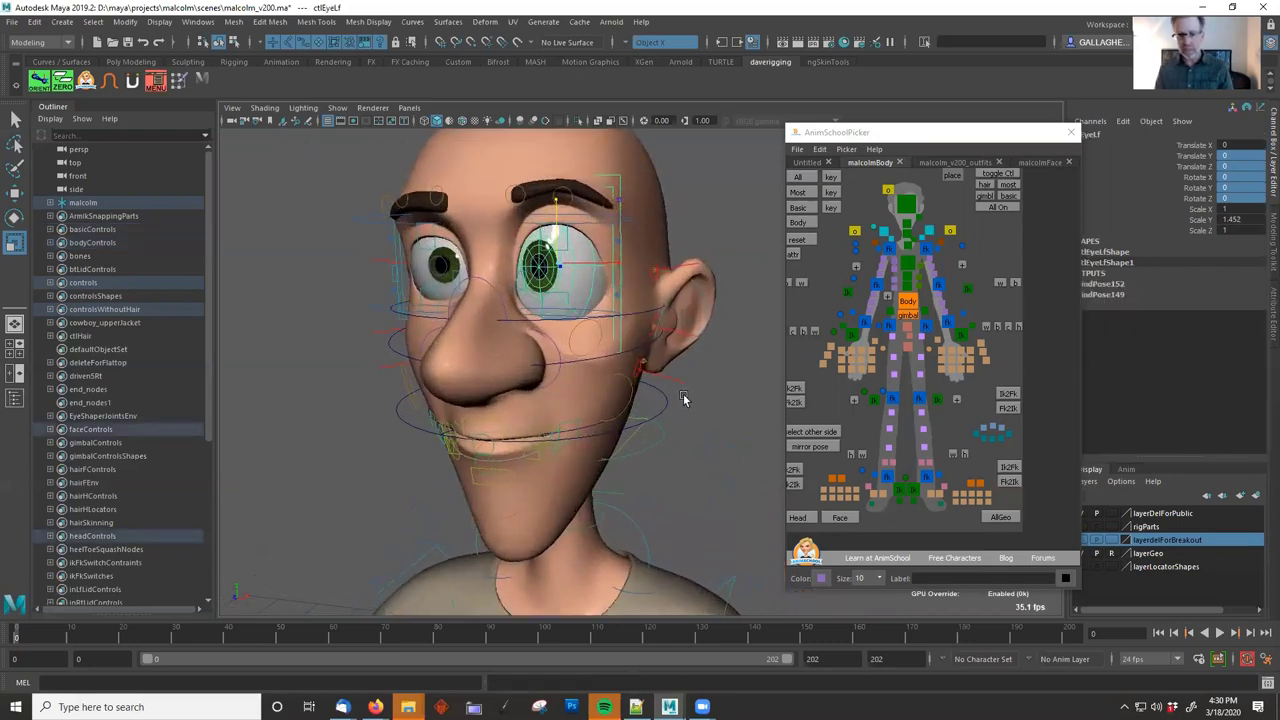
key("ctrl+z")
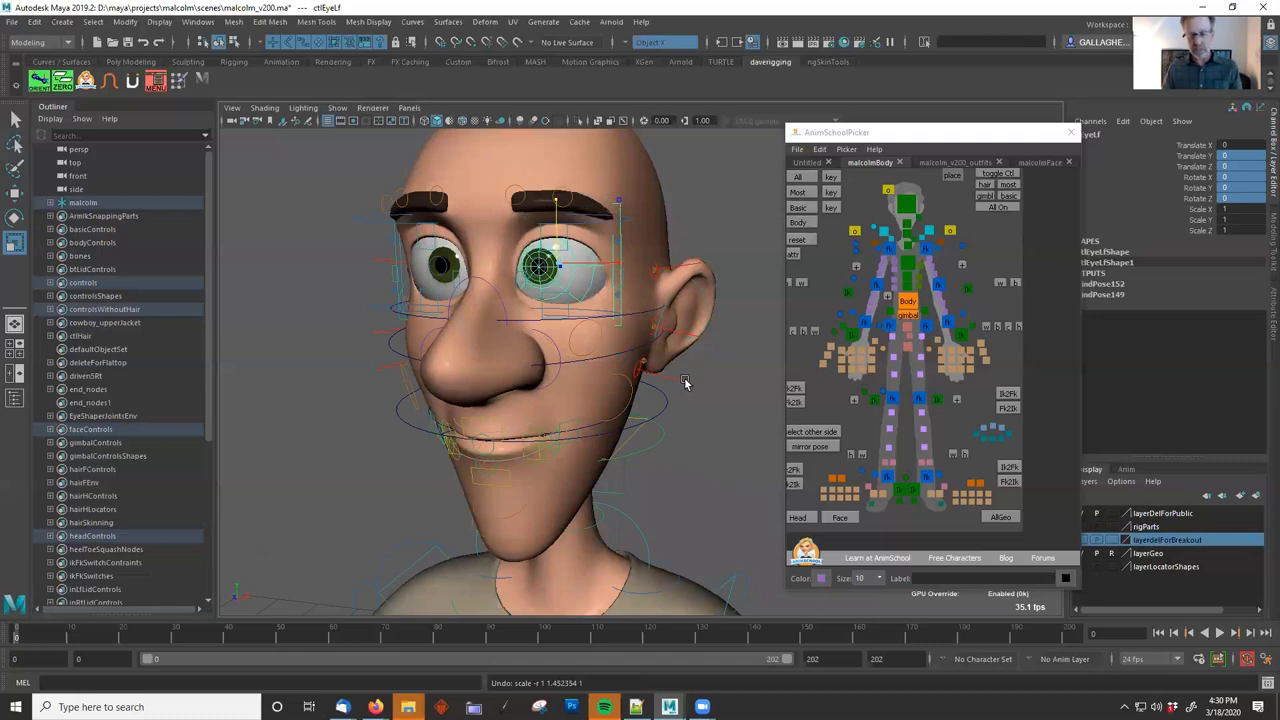
Try widening the lower head control in X to about 1.228 and again to about 1.109, undoing each scale.
middle_click_drag(557, 415, 699, 411, "alt")
right_click_drag(719, 379, 624, 383, "alt")
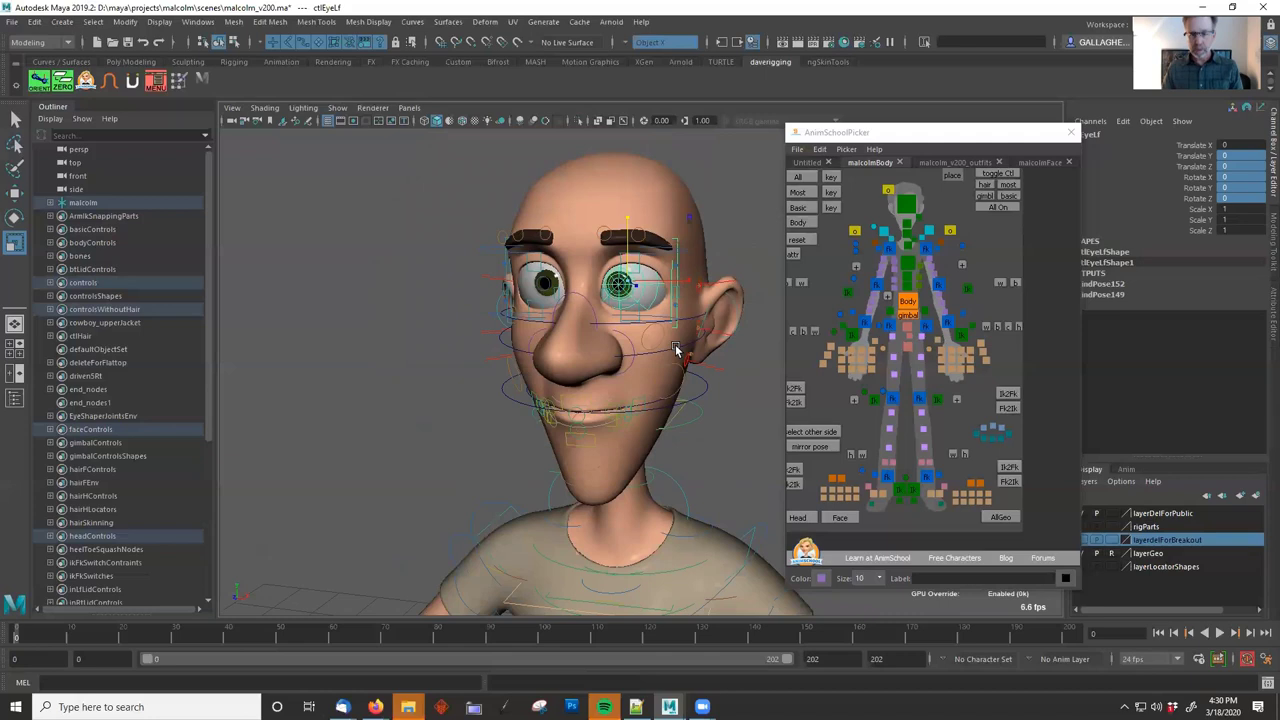
left_click(676, 349)
mouse_move(658, 339)
left_mouse_down()
mouse_move(682, 334)
mouse_move(639, 334)
mouse_move(679, 337)
left_mouse_up()
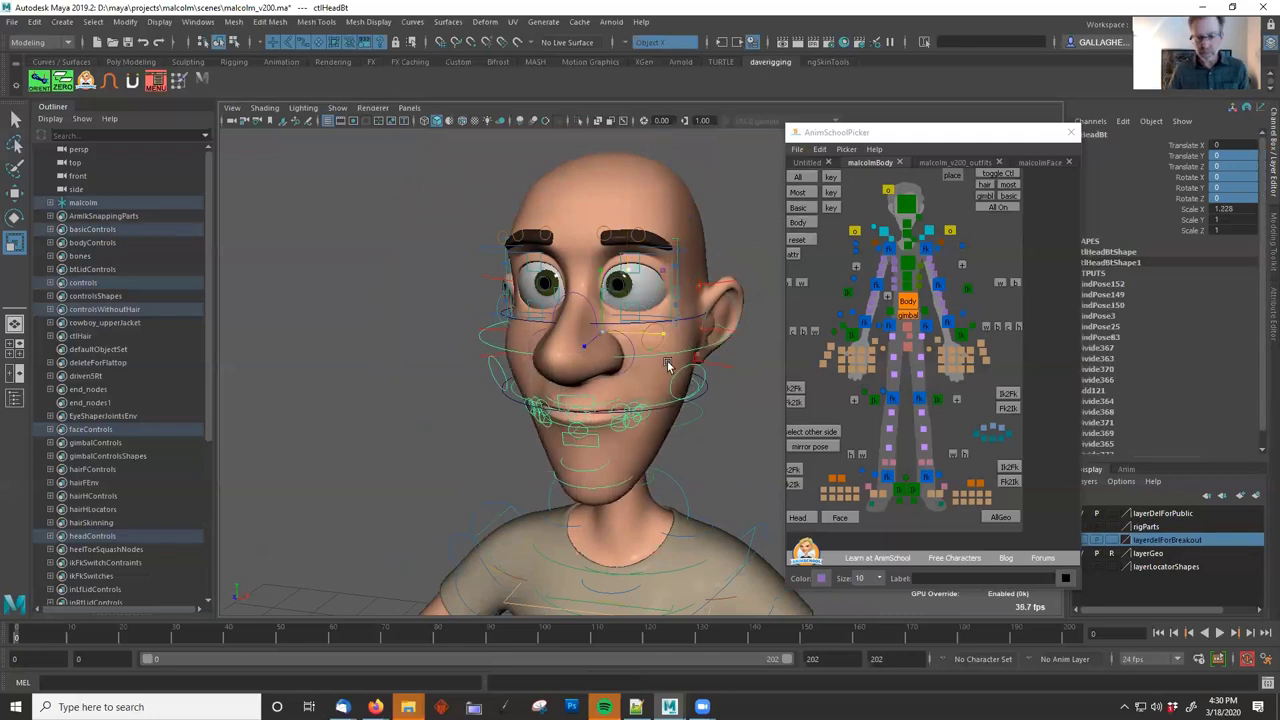
key("ctrl+z")
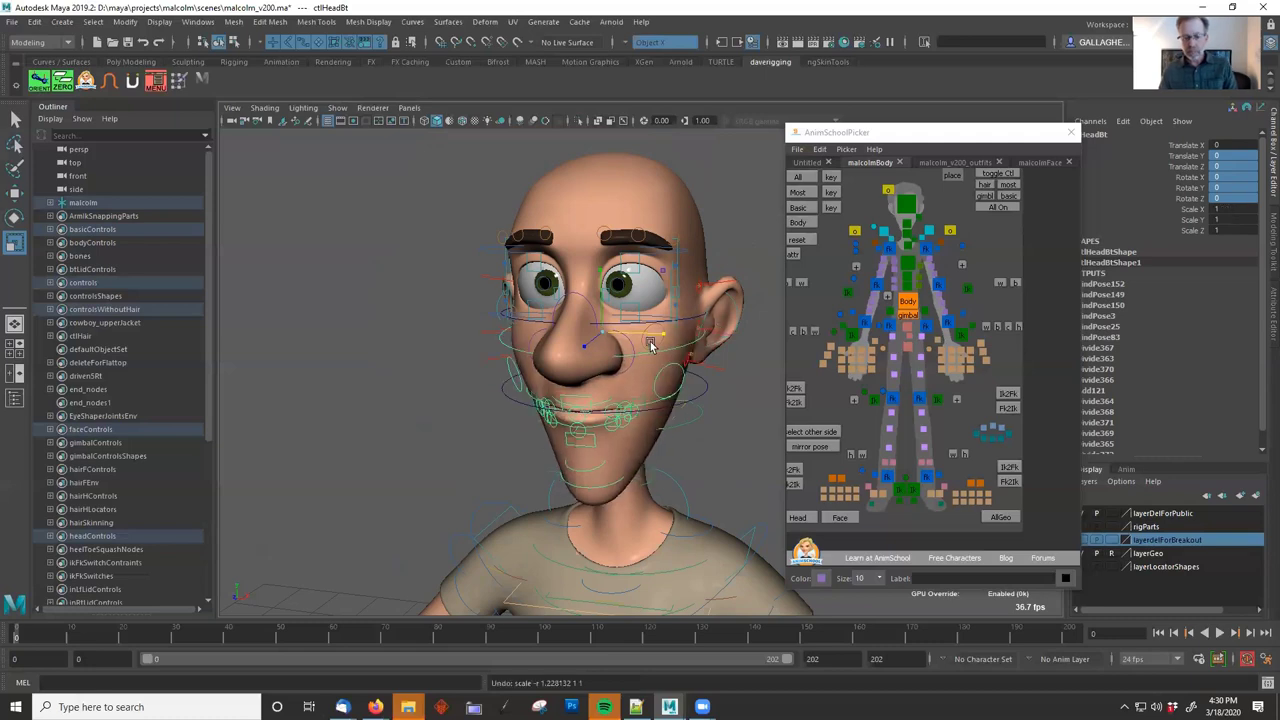
mouse_move(668, 337)
left_mouse_down()
mouse_move(680, 366)
mouse_move(700, 360)
mouse_move(659, 366)
mouse_move(672, 362)
left_mouse_up()
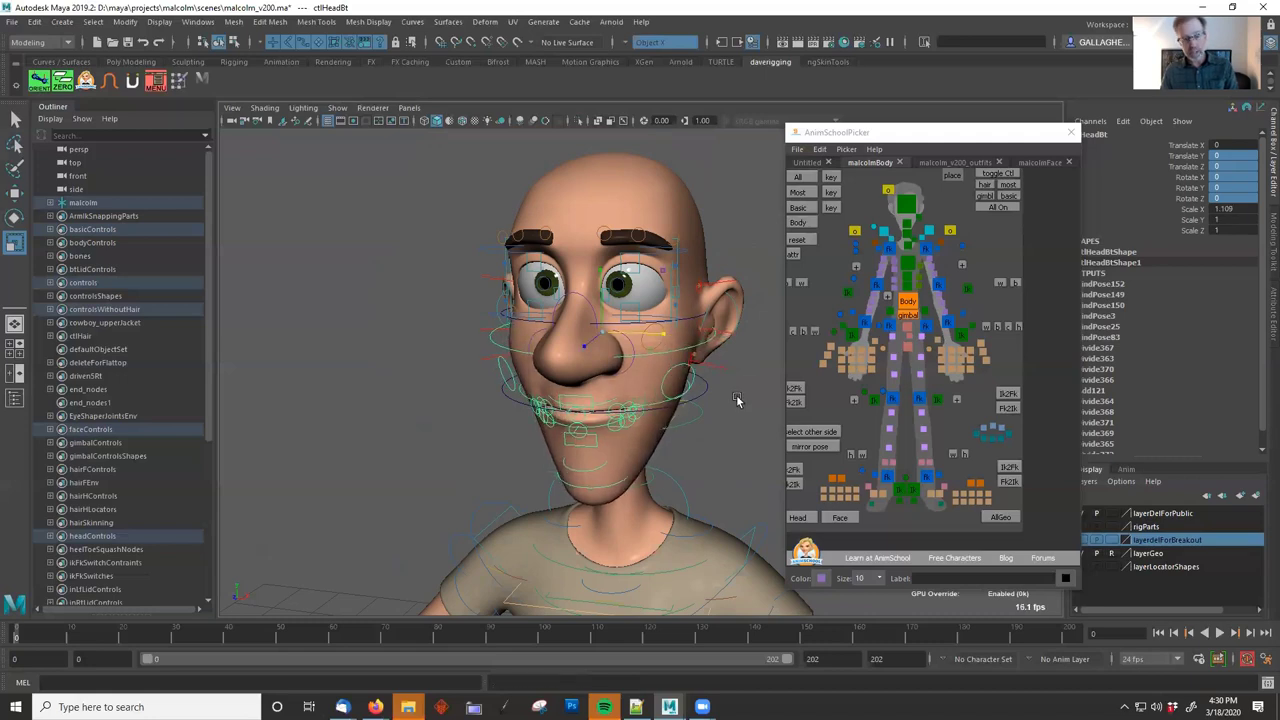
key("ctrl+z")
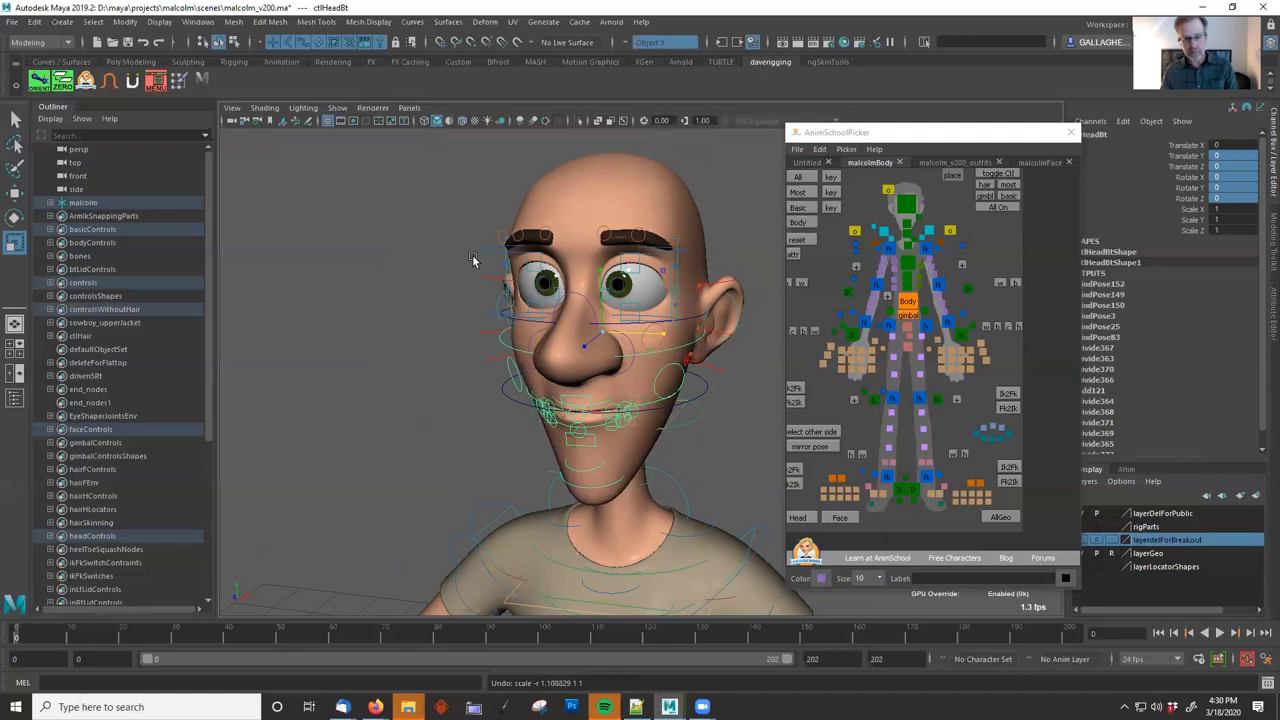
Clear the selection of the lower head control.
scroll(505, 435, "down", 5)
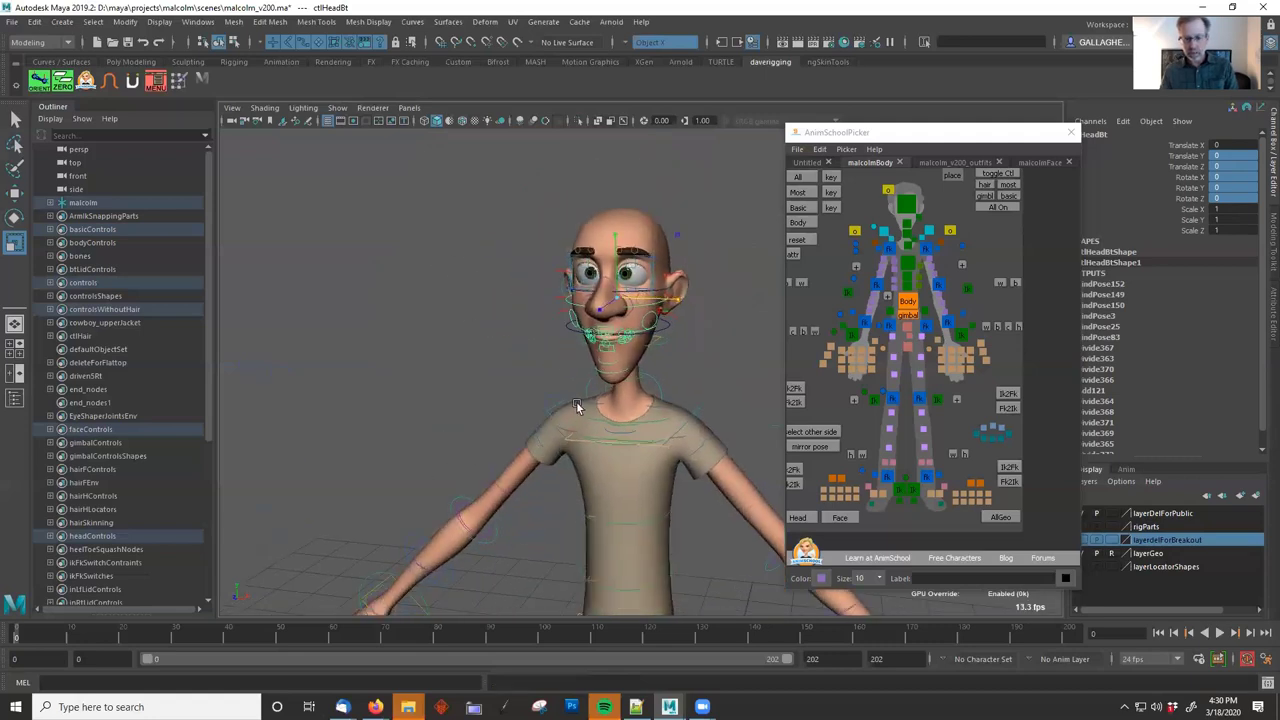
left_click(589, 396)
middle_click_drag(604, 416, 584, 356, "alt")
left_click(930, 258)
left_click_drag(686, 371, 671, 290, "alt")
left_click_drag(555, 324, 687, 278, "alt")
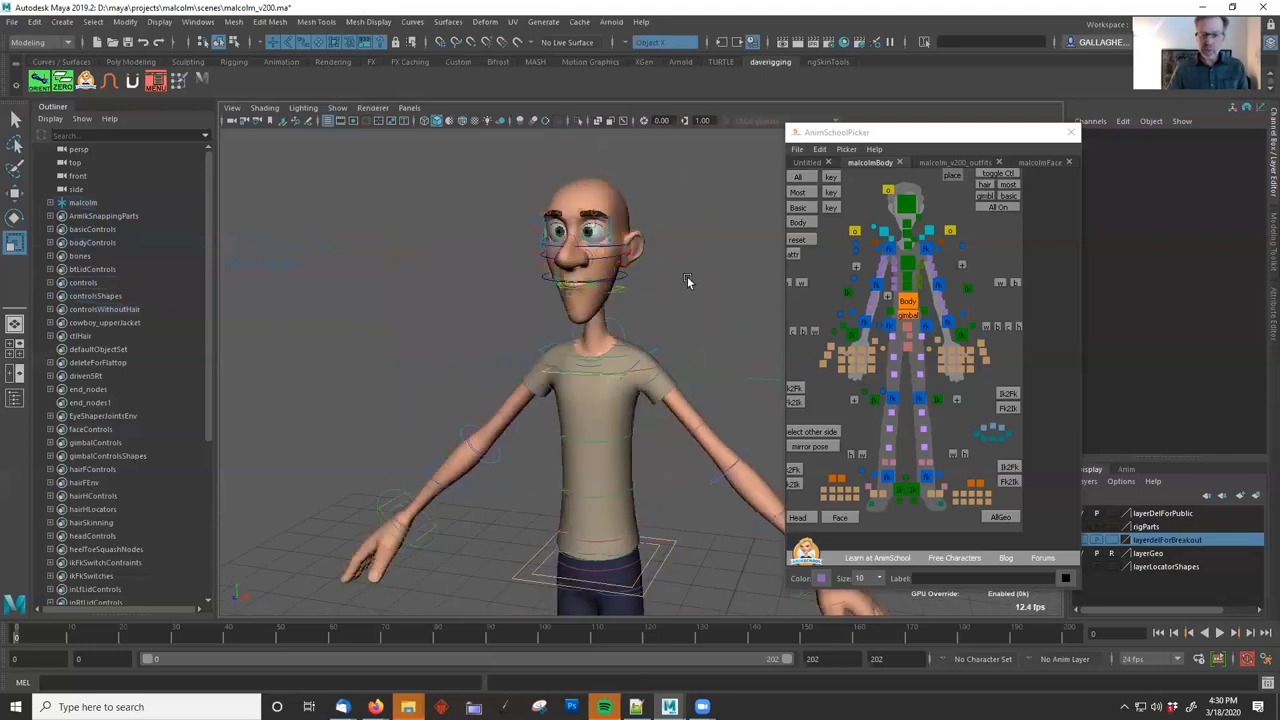
Try moving the chin control up by about 0.095, and undo the move.
scroll(551, 294, "up", 4)
middle_click_drag(551, 294, 594, 363, "alt")
scroll(594, 363, "up", 4)
left_click(551, 348)
left_click_drag(551, 348, 724, 302, "alt")
key("w")
key("ctrl+z")
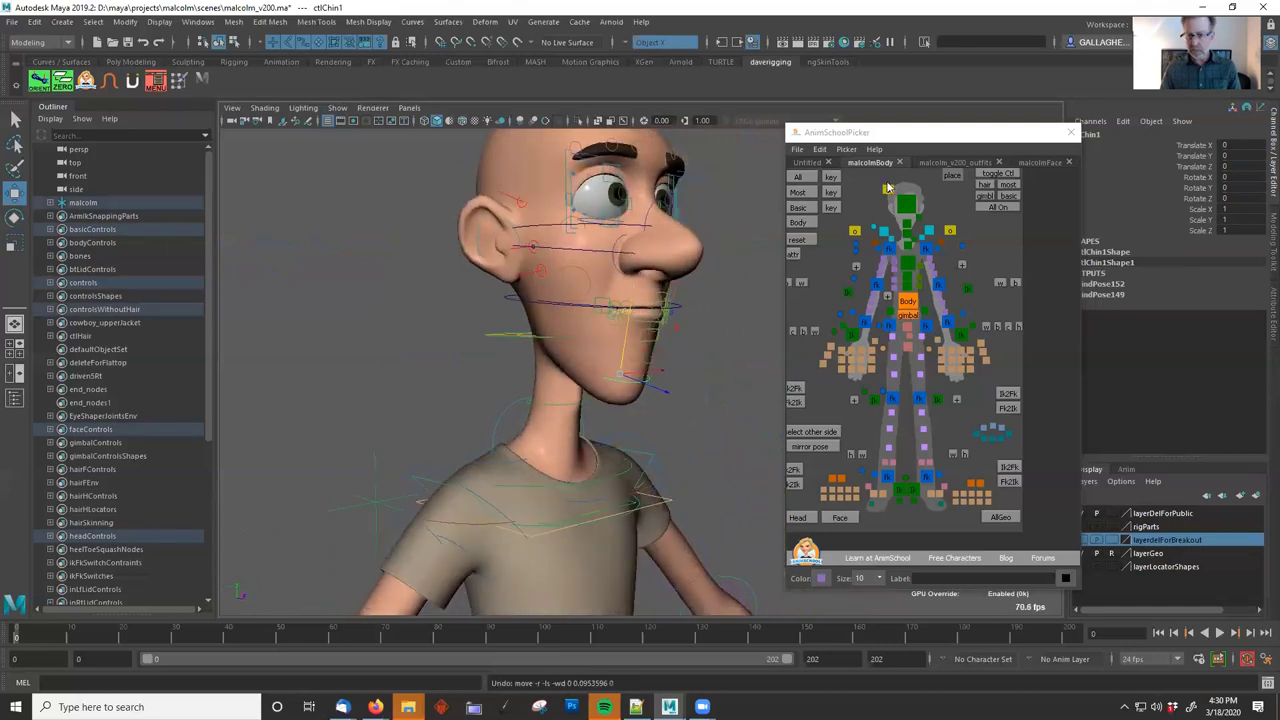
Show the malcolmFace picker and move the chin control up to about 0.077 in Translate Y.
left_click(933, 163)
left_click(1040, 162)
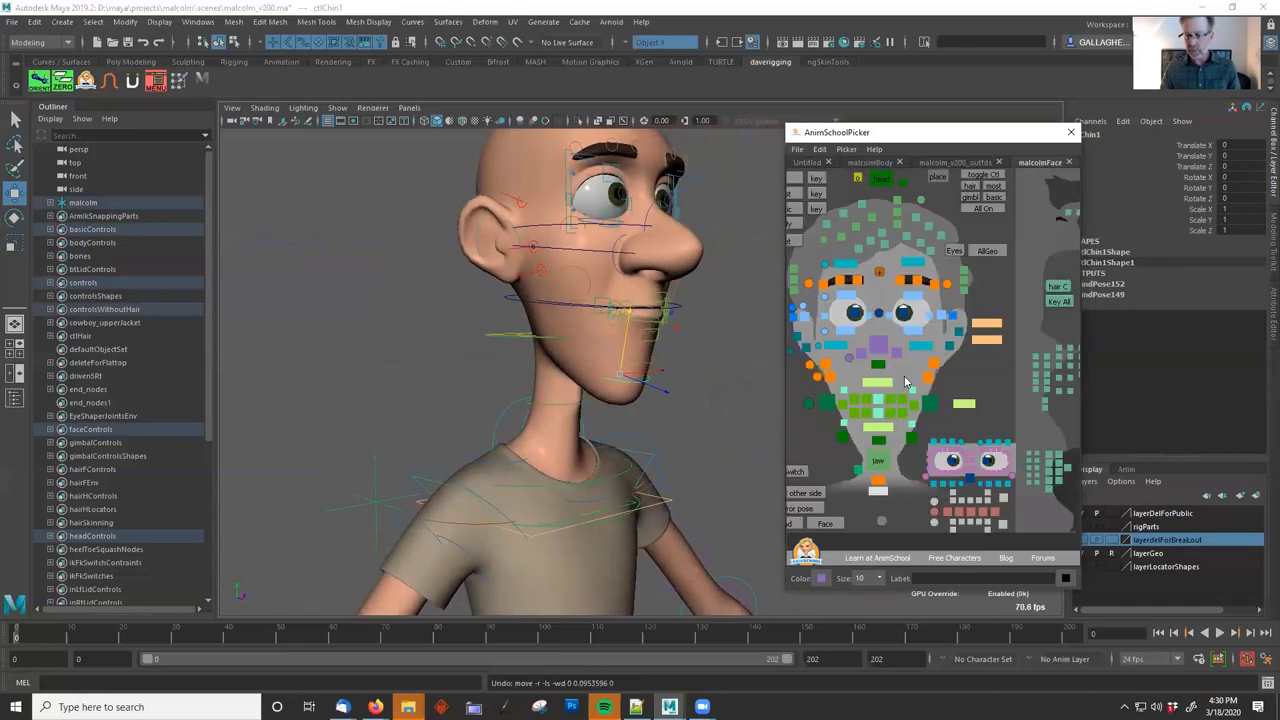
left_click_drag(634, 312, 636, 296)
left_click_drag(688, 315, 608, 298, "alt")
key("ctrl+z")
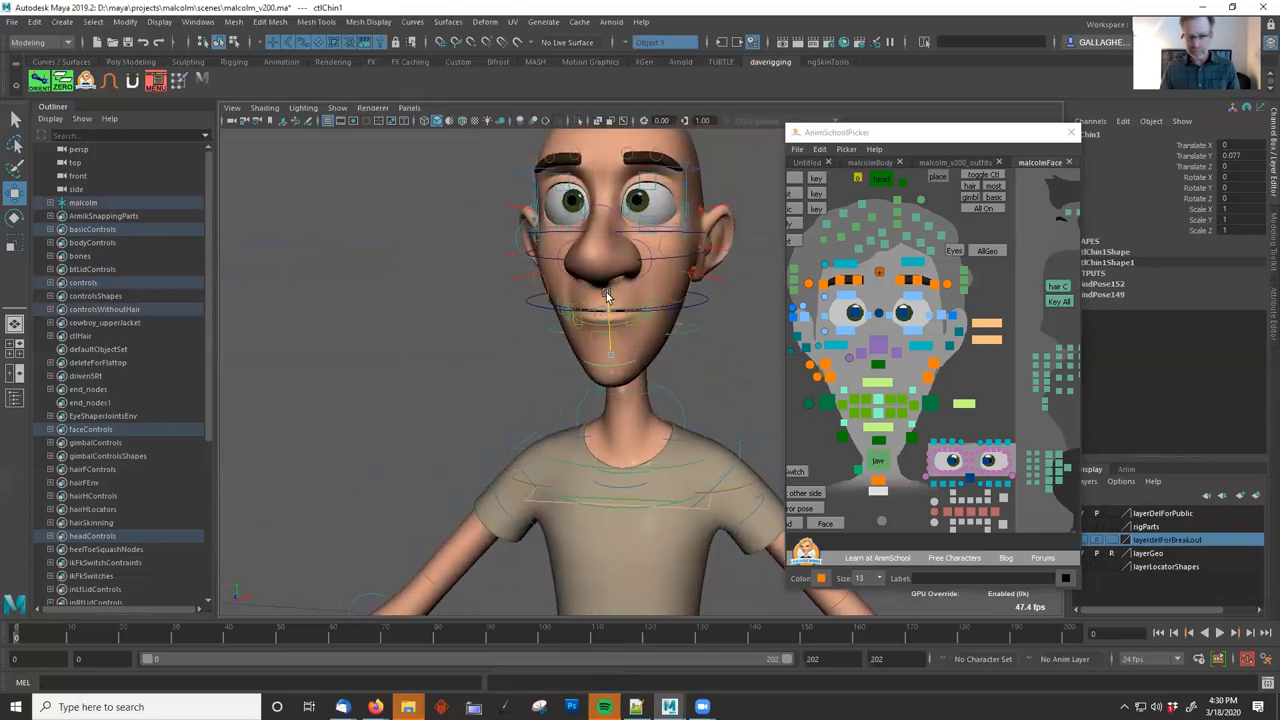
Widen the chin by scaling its control in X to about 1.248.
key("r")
left_click_drag(670, 362, 591, 349)
scroll(591, 349, "up", 3)
middle_click_drag(591, 349, 591, 380, "alt")
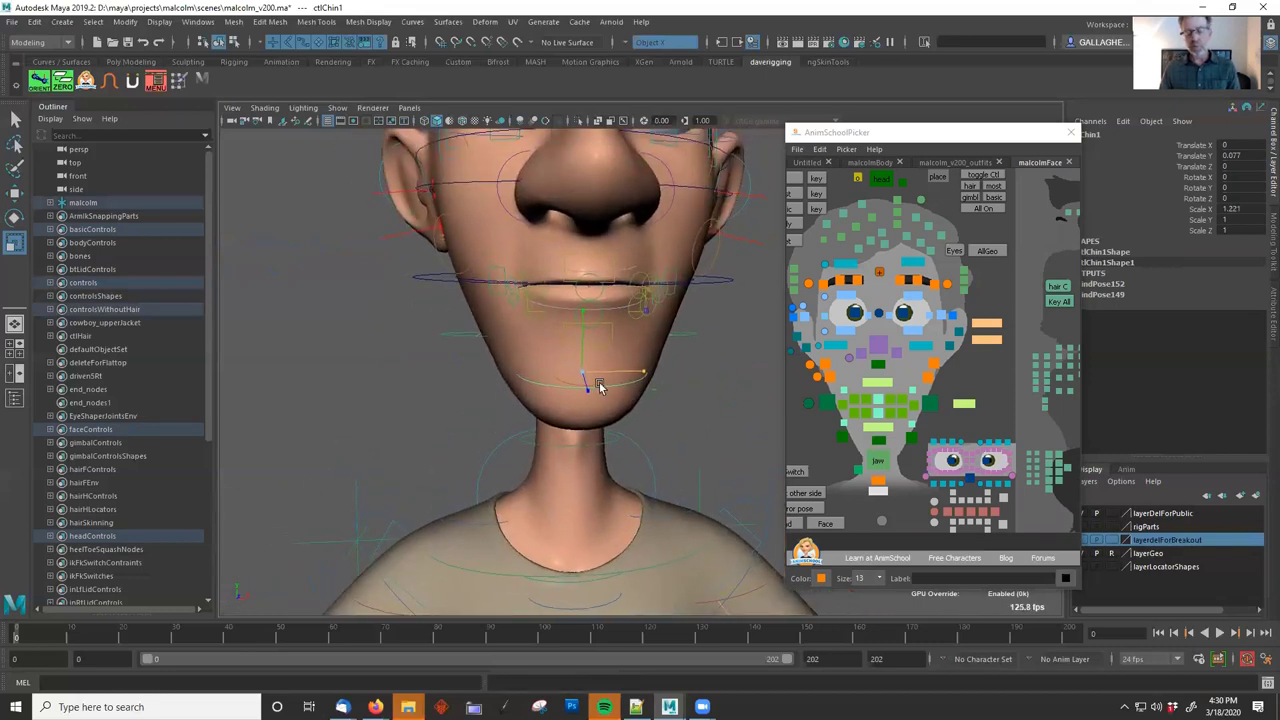
key("ctrl+z")
mouse_move(646, 371)
left_mouse_down()
mouse_move(689, 371)
mouse_move(663, 374)
left_mouse_up()
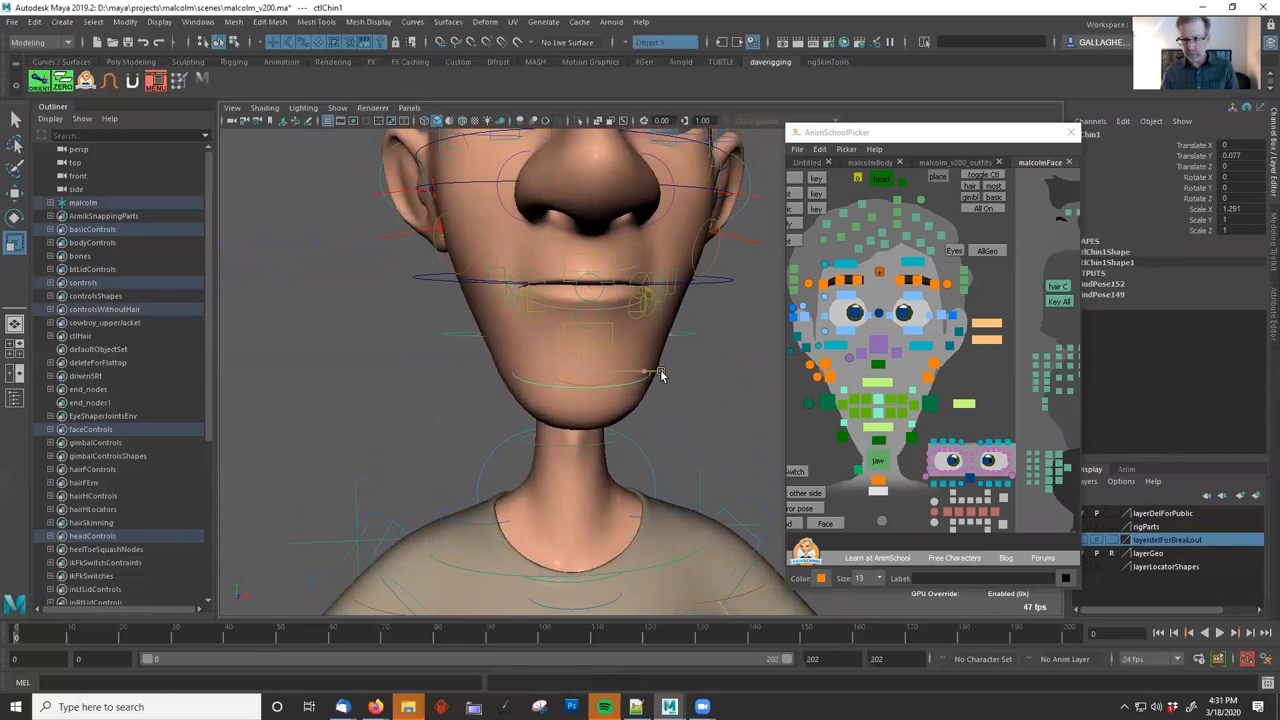
scroll(671, 433, "down", 3)
left_click_drag(671, 433, 632, 347, "alt")
scroll(680, 345, "down", 3)
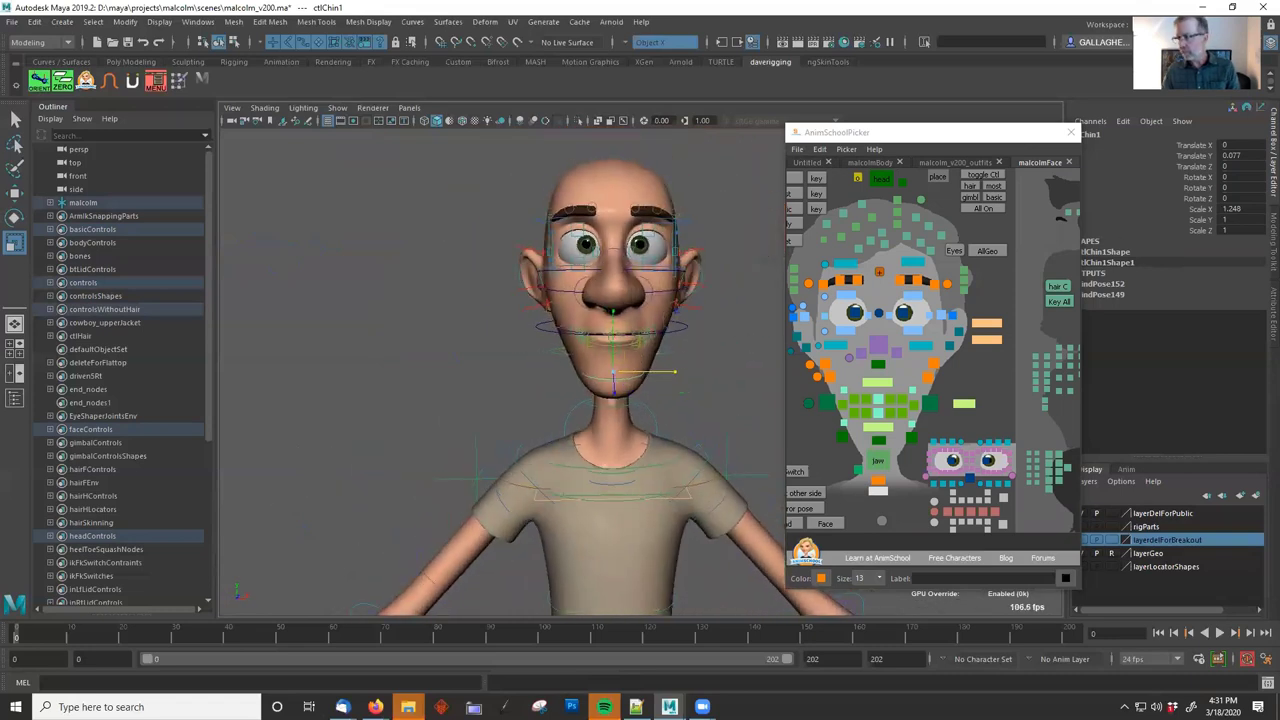
Switch to Firefox and scrub through the Malcolm - AnimSchool Contest video on Vimeo to examine the modified character.
key("alt+Tab")
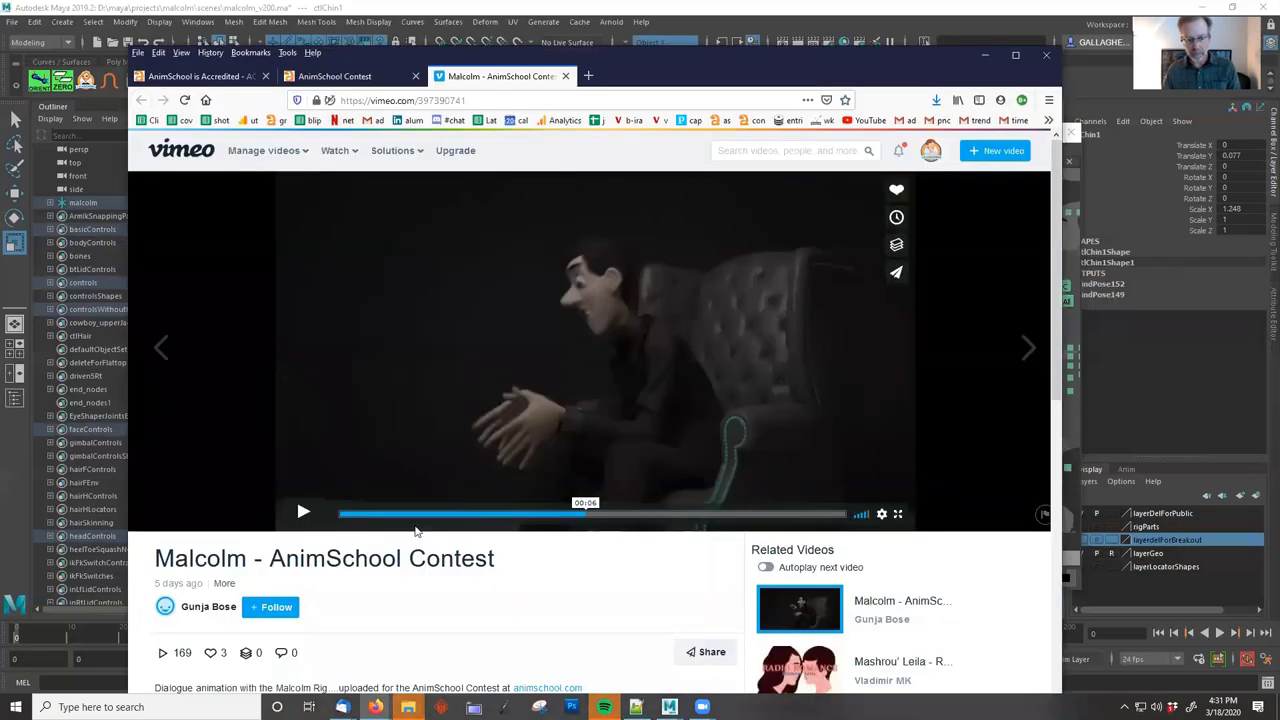
left_click_drag(420, 515, 706, 520)
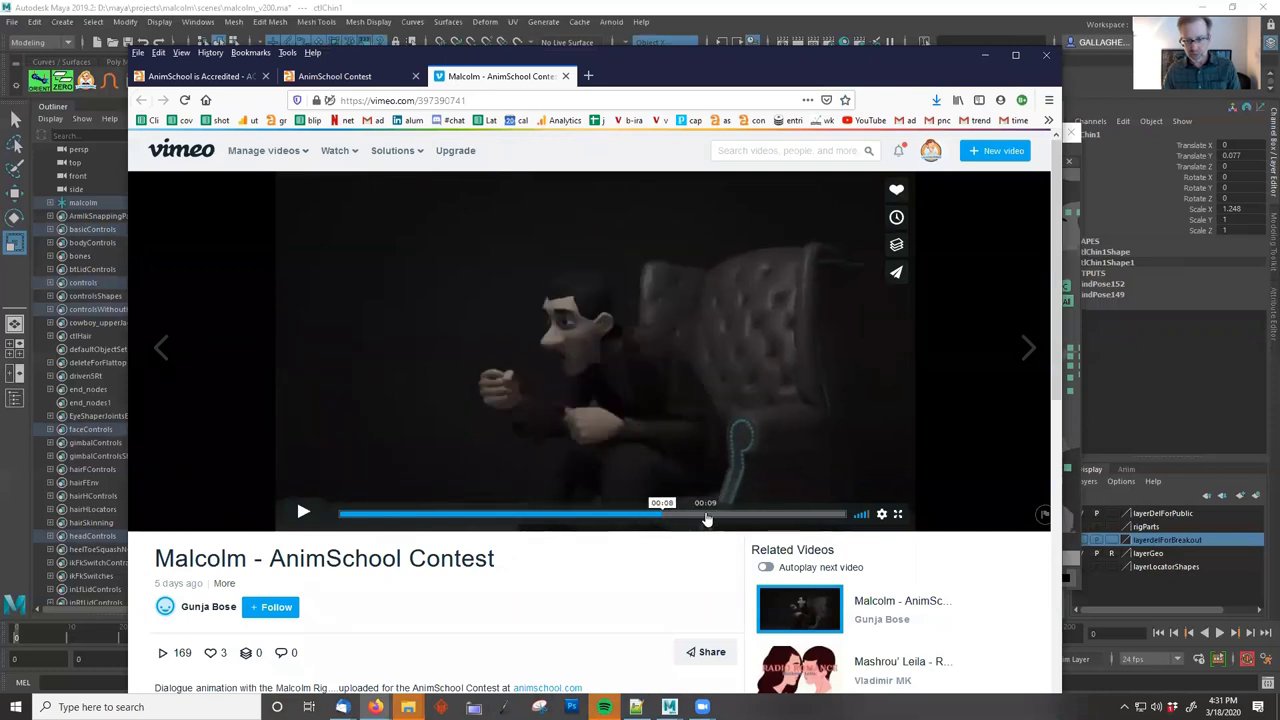
left_click(519, 517)
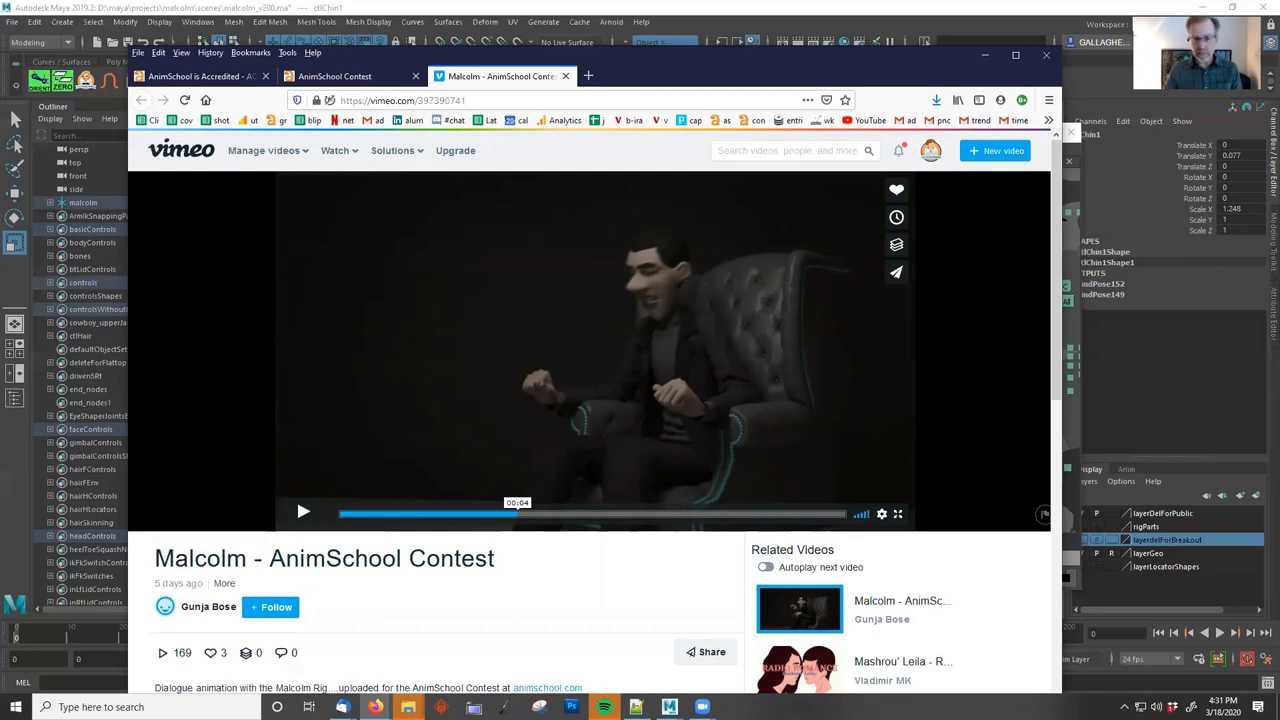
left_click_drag(668, 62, 709, 44)
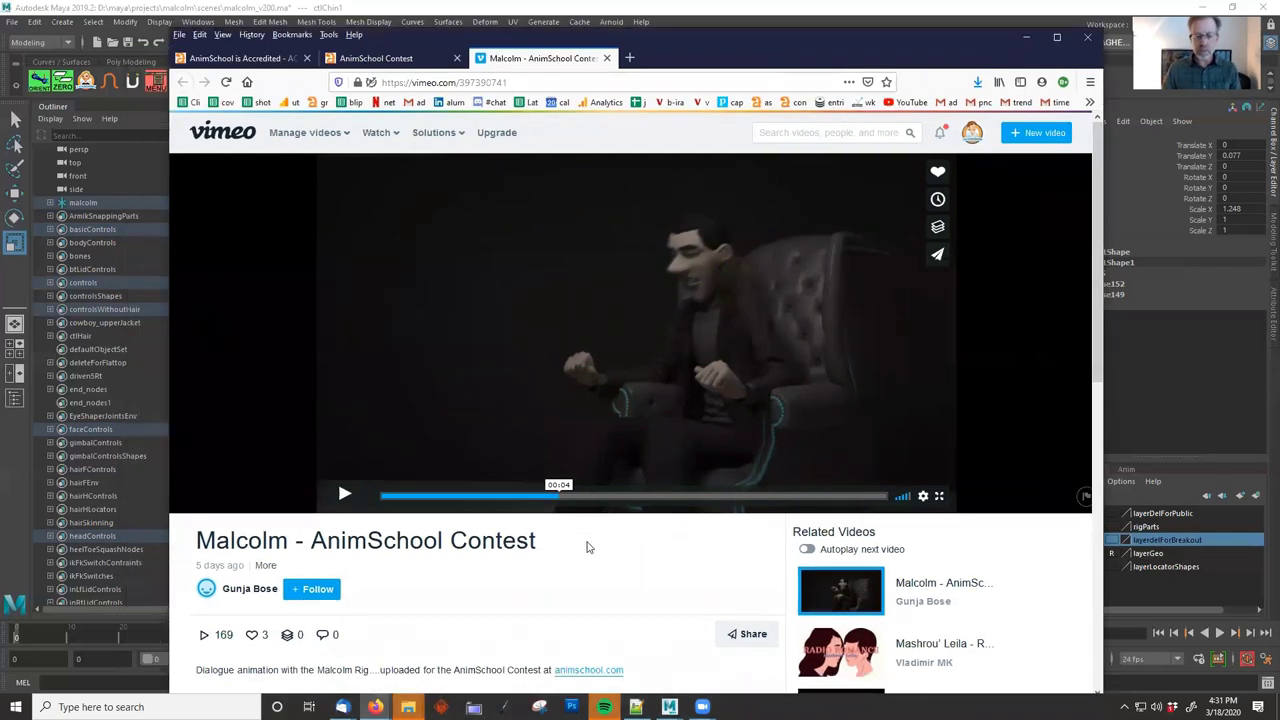
left_click_drag(604, 499, 777, 505)
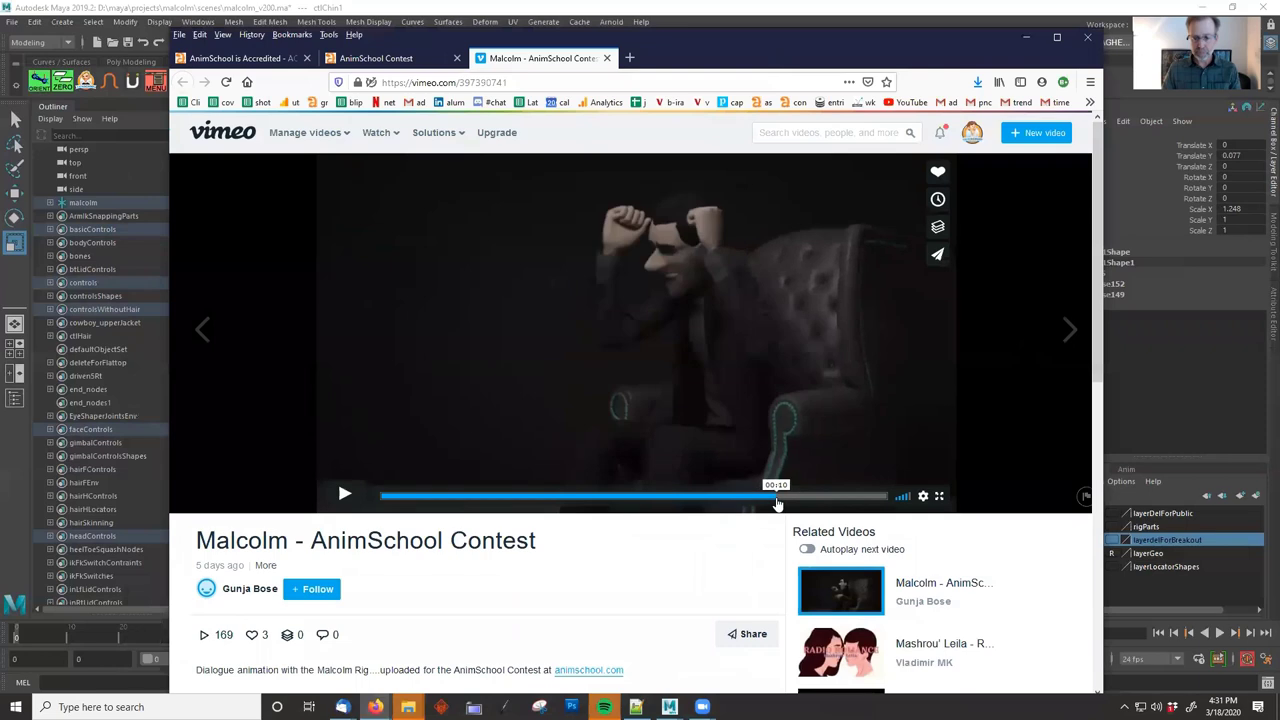
left_click(641, 496)
Browse the AnimSchool Contest entries, open the Novice Division page and go down to its entries.
left_click(436, 57)
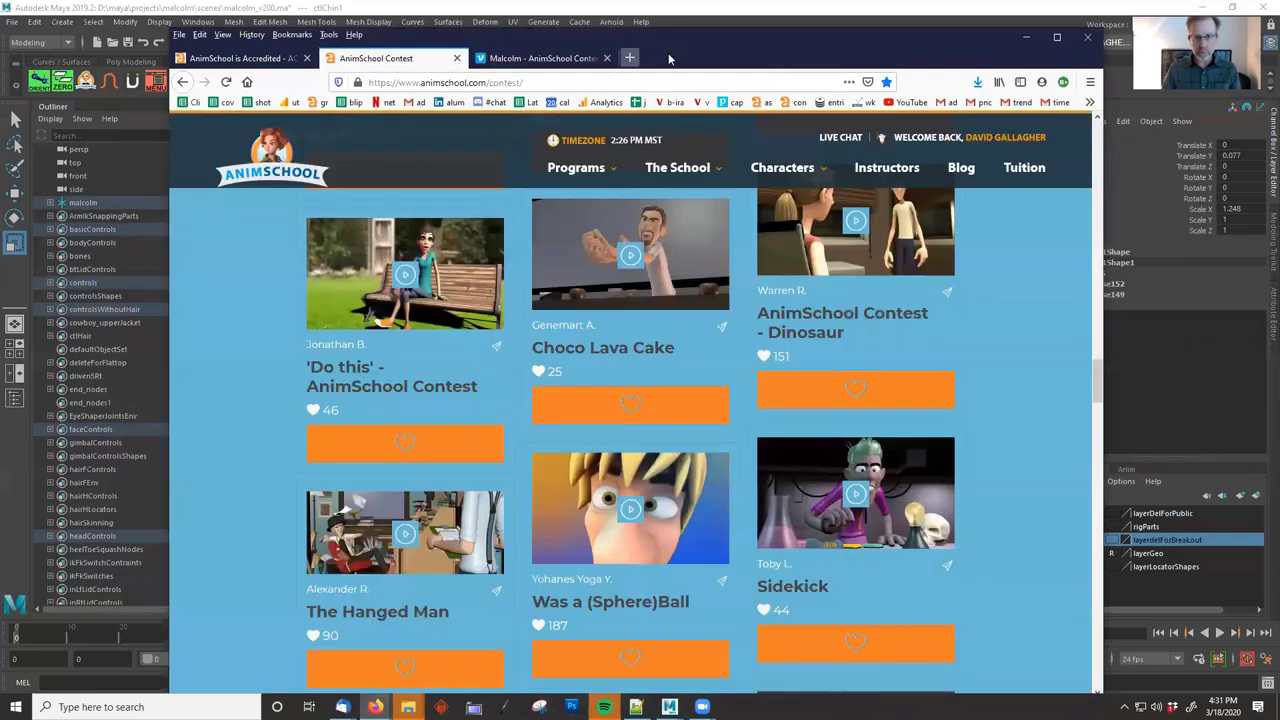
scroll(866, 440, "down", 4)
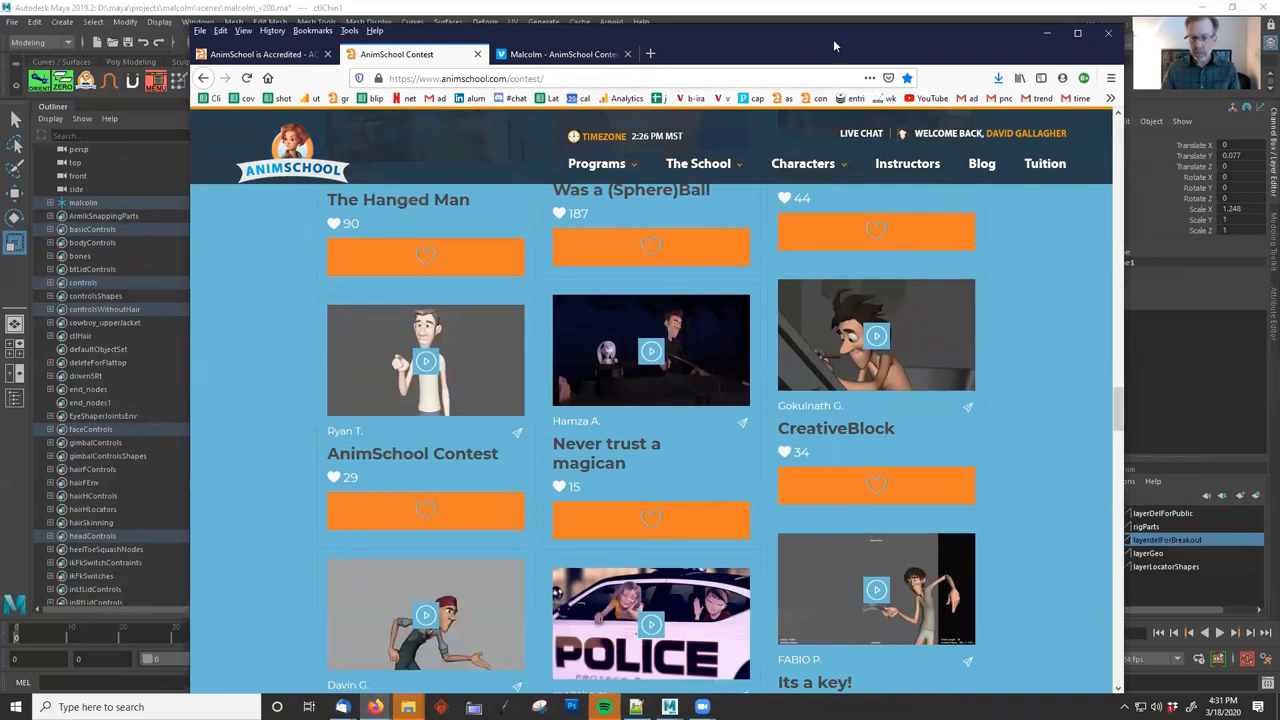
left_click_drag(741, 46, 659, 45)
left_click_drag(1037, 408, 1022, 134)
left_click(440, 426)
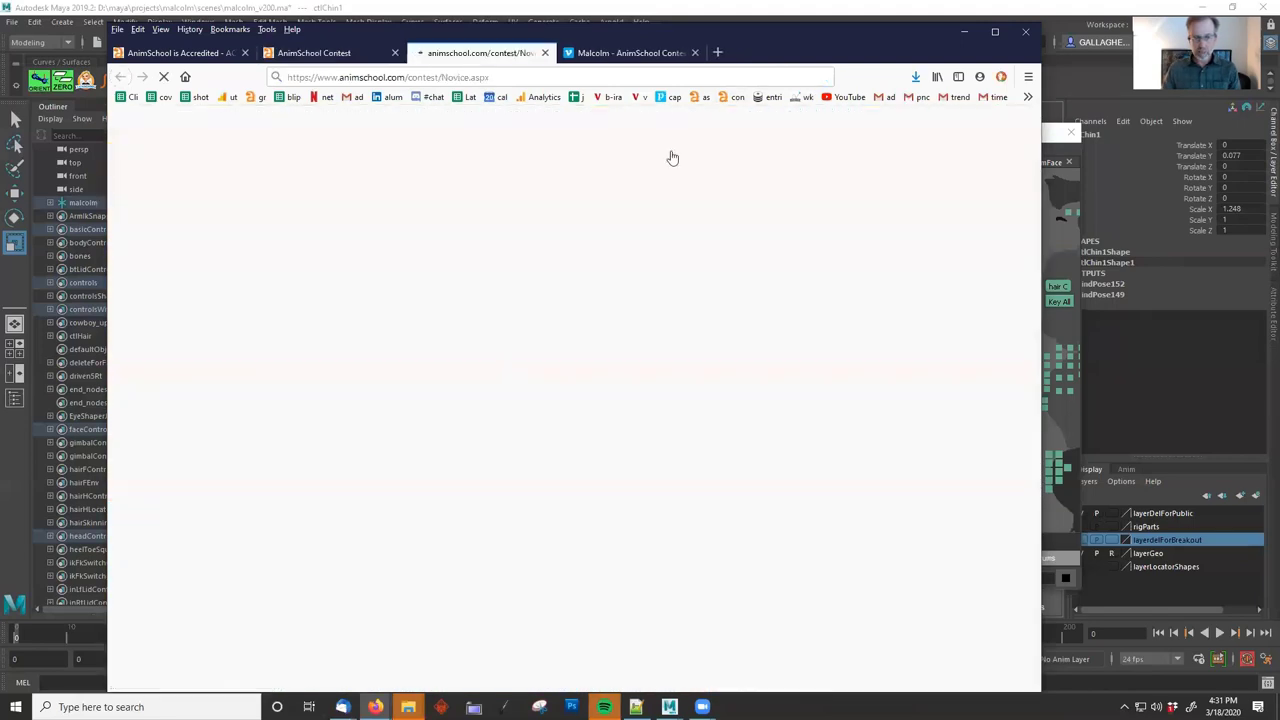
left_click_drag(748, 34, 762, 33)
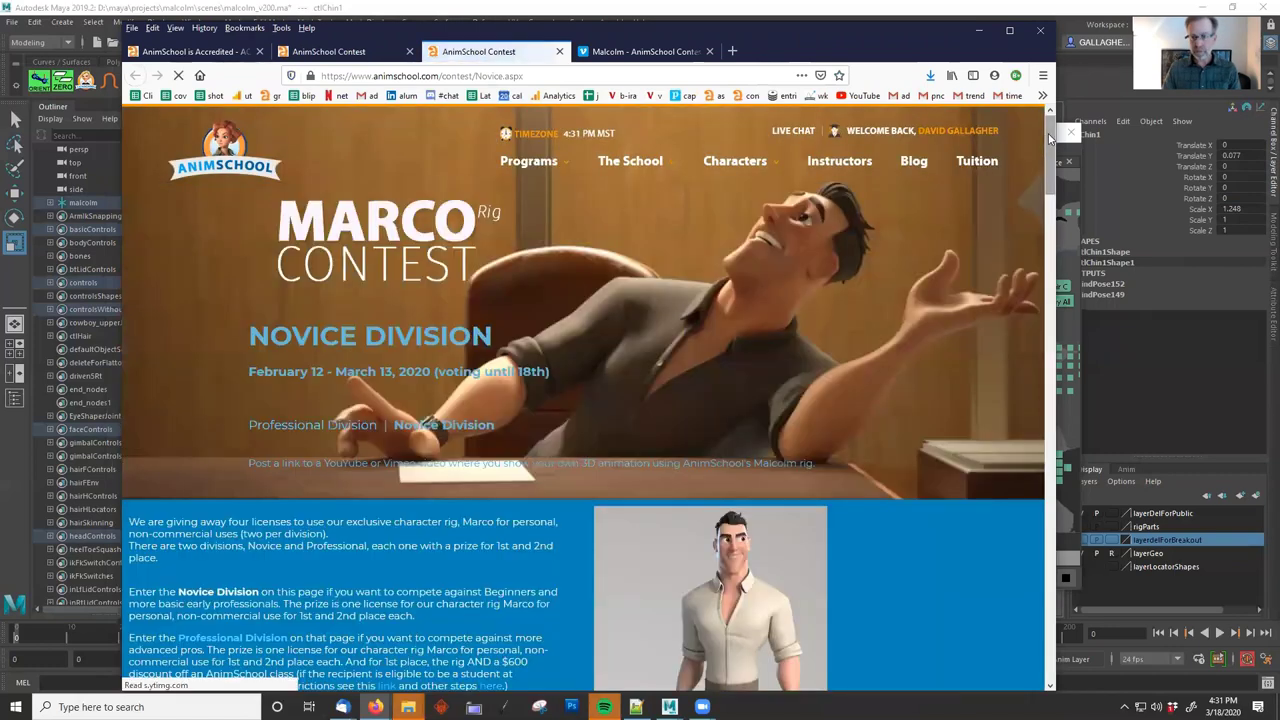
left_click_drag(1049, 180, 1041, 355)
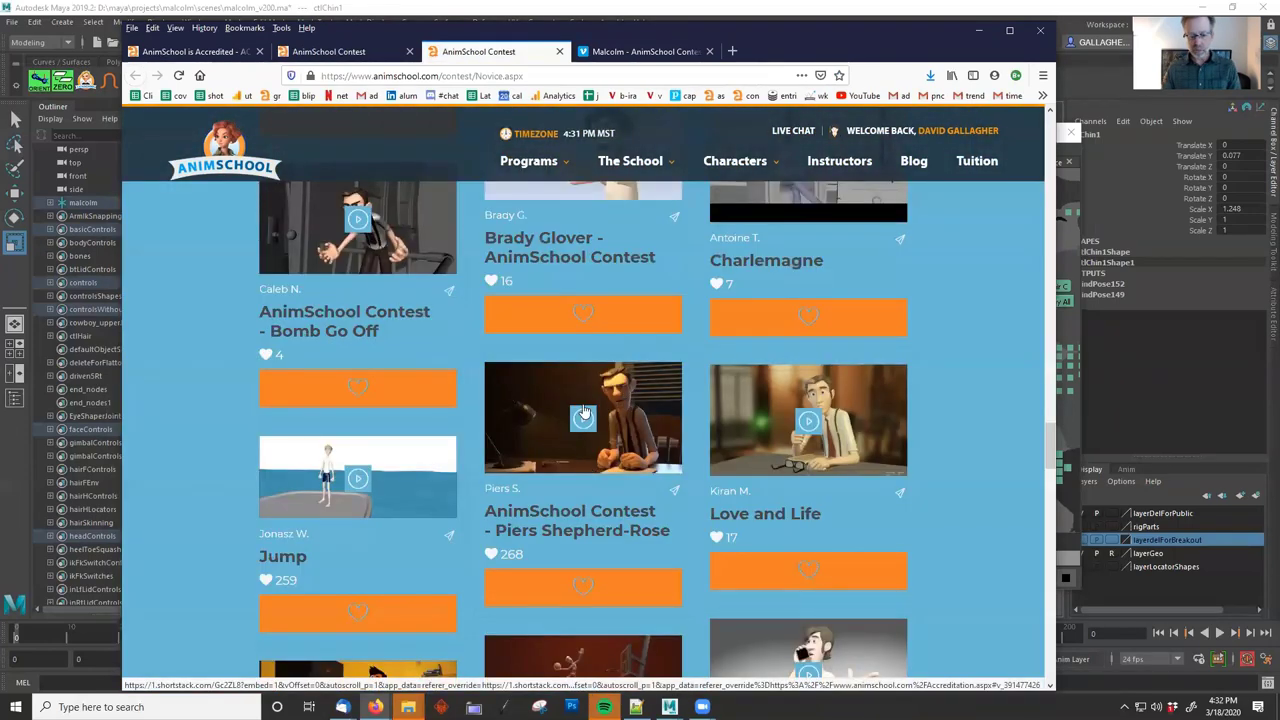
Play the Novice entry with the man at the desk lamp, pause it near the start, and switch back to Maya.
left_click(582, 420)
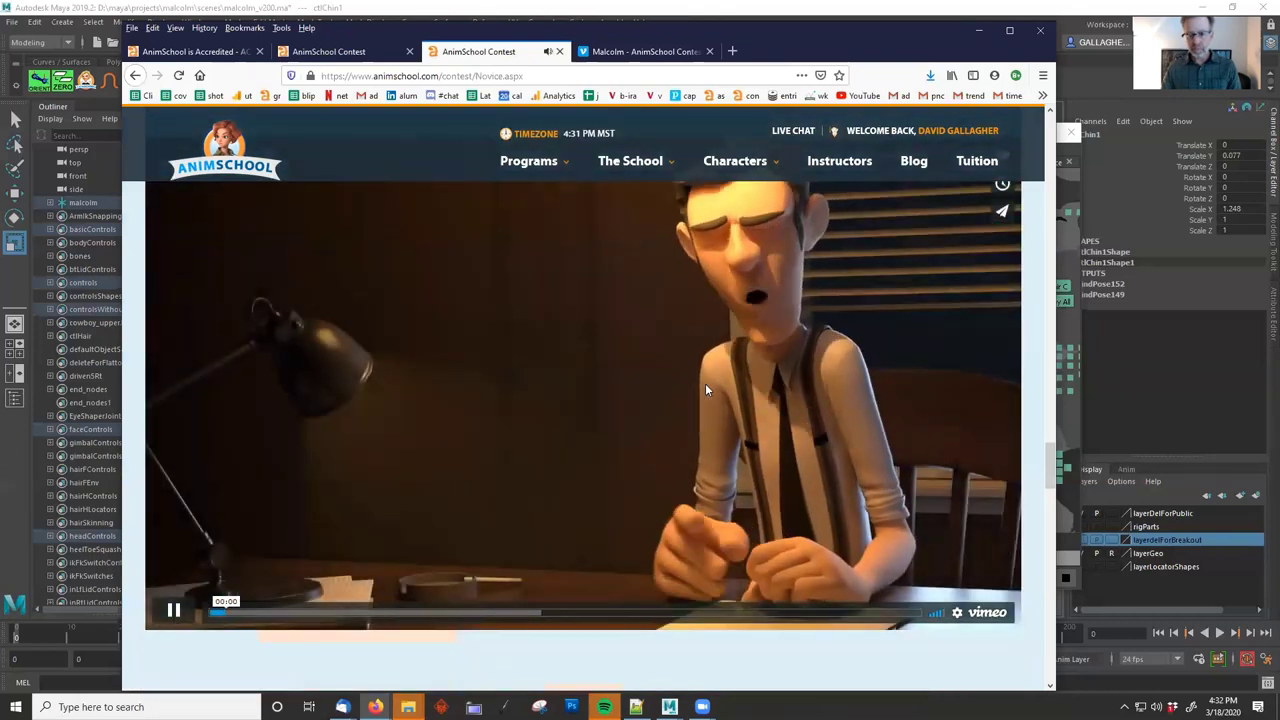
left_click(705, 383)
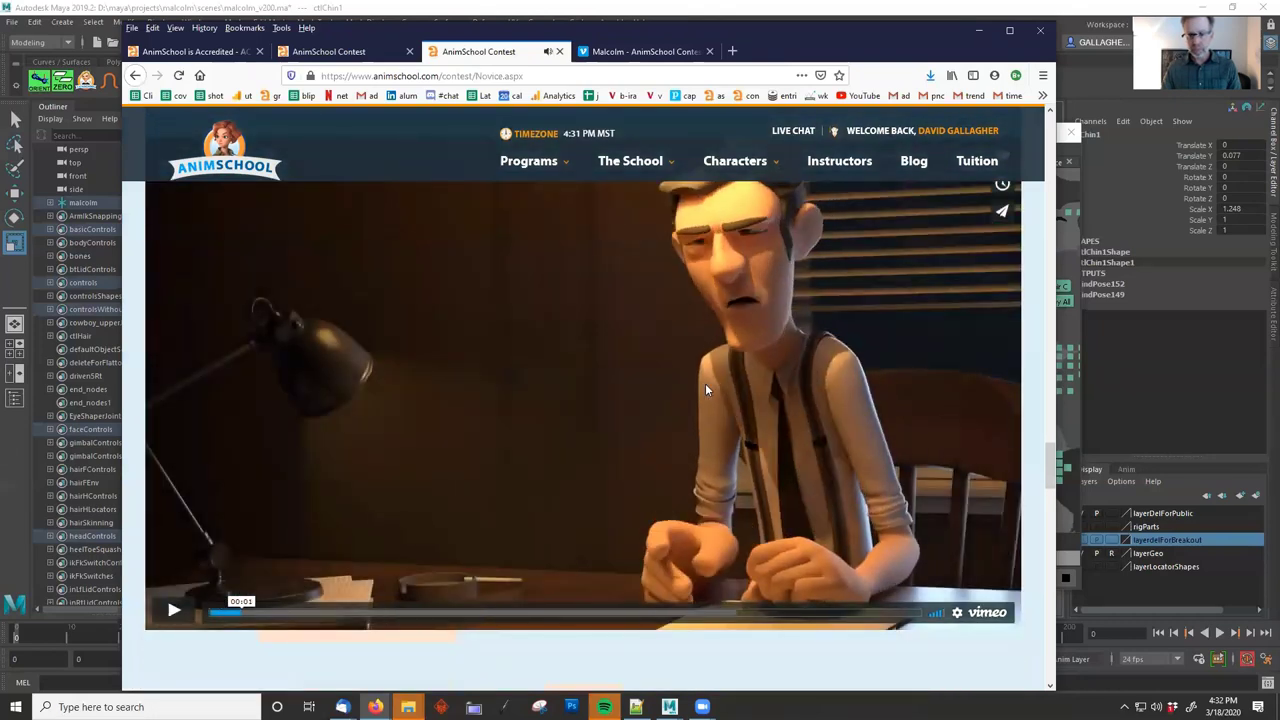
left_click(226, 612)
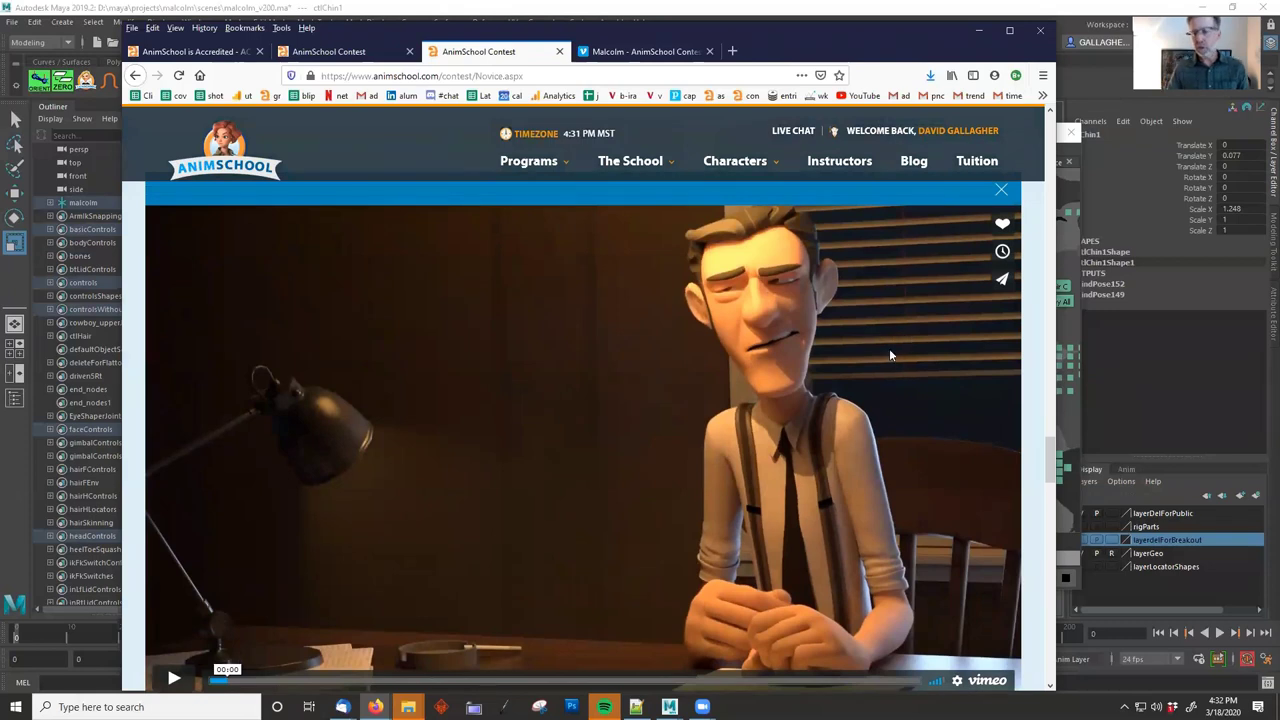
left_click(758, 6)
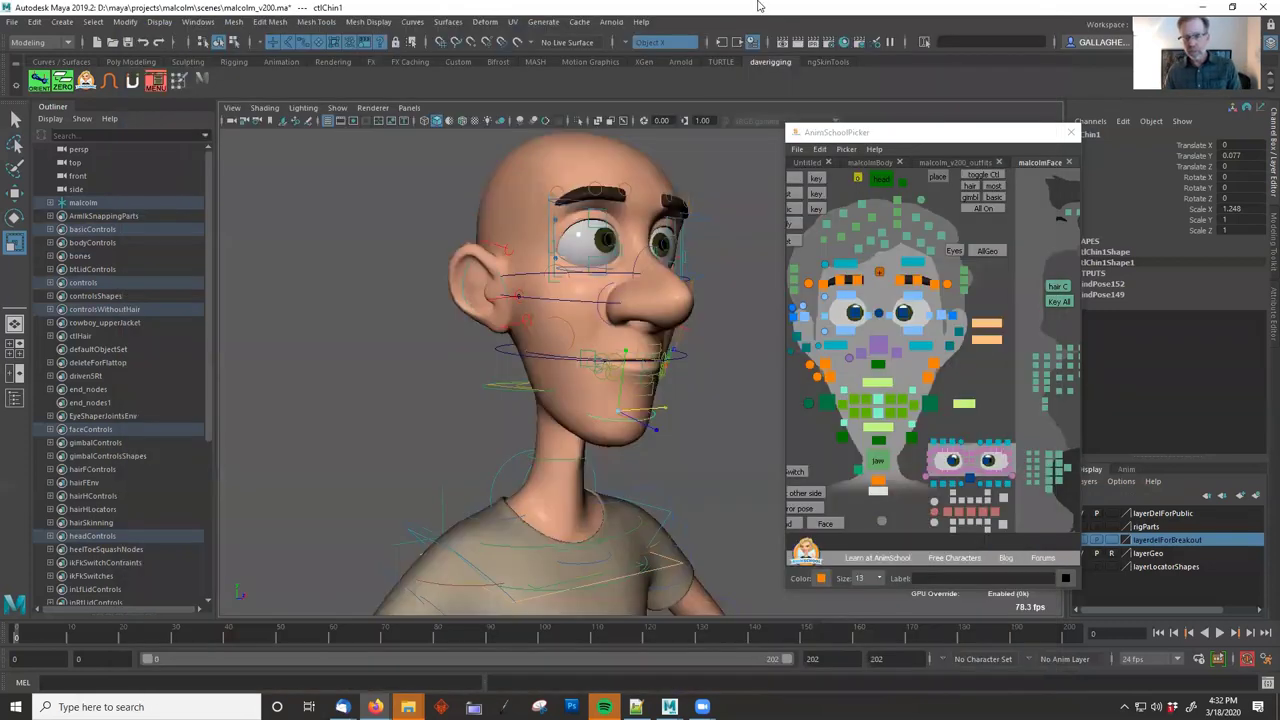
Lower the chin control to a Translate Y of 0.046, check it against the Novice entry in Firefox, and return to Maya.
left_click_drag(706, 413, 610, 366, "alt")
key("w")
key("r")
left_click_drag(663, 417, 668, 418)
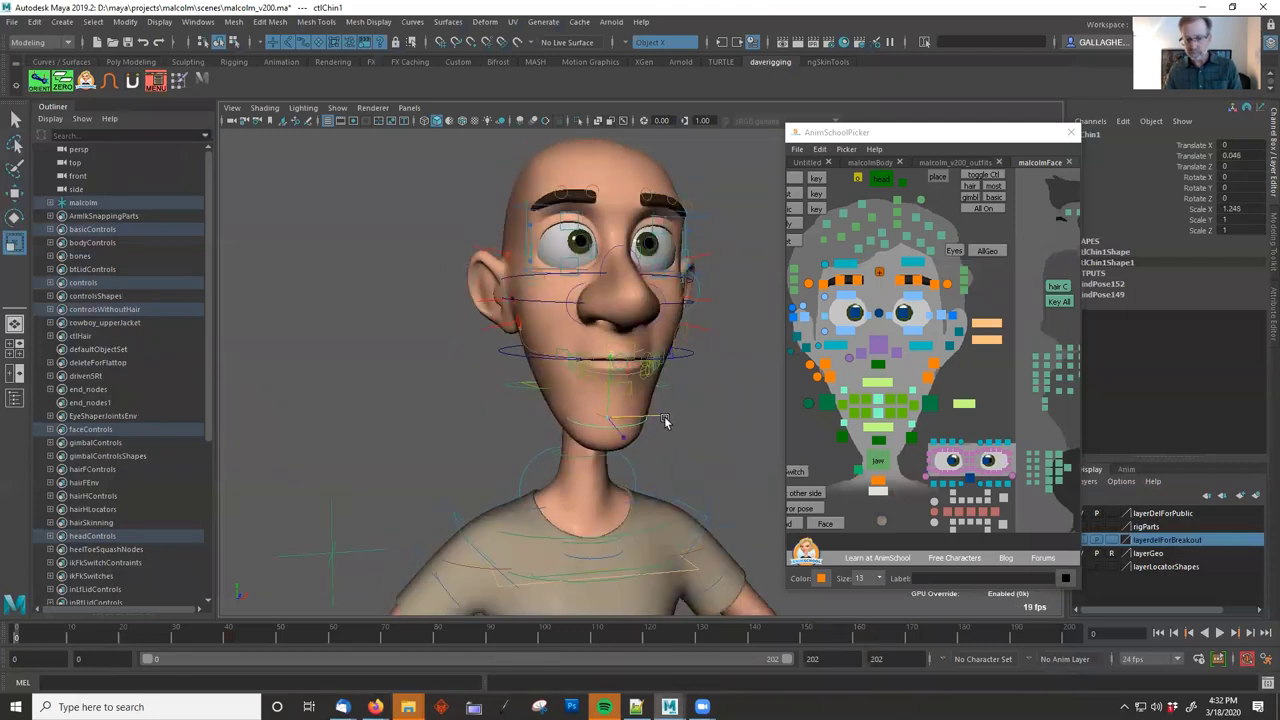
key("ctrl+z")
key("alt+Tab")
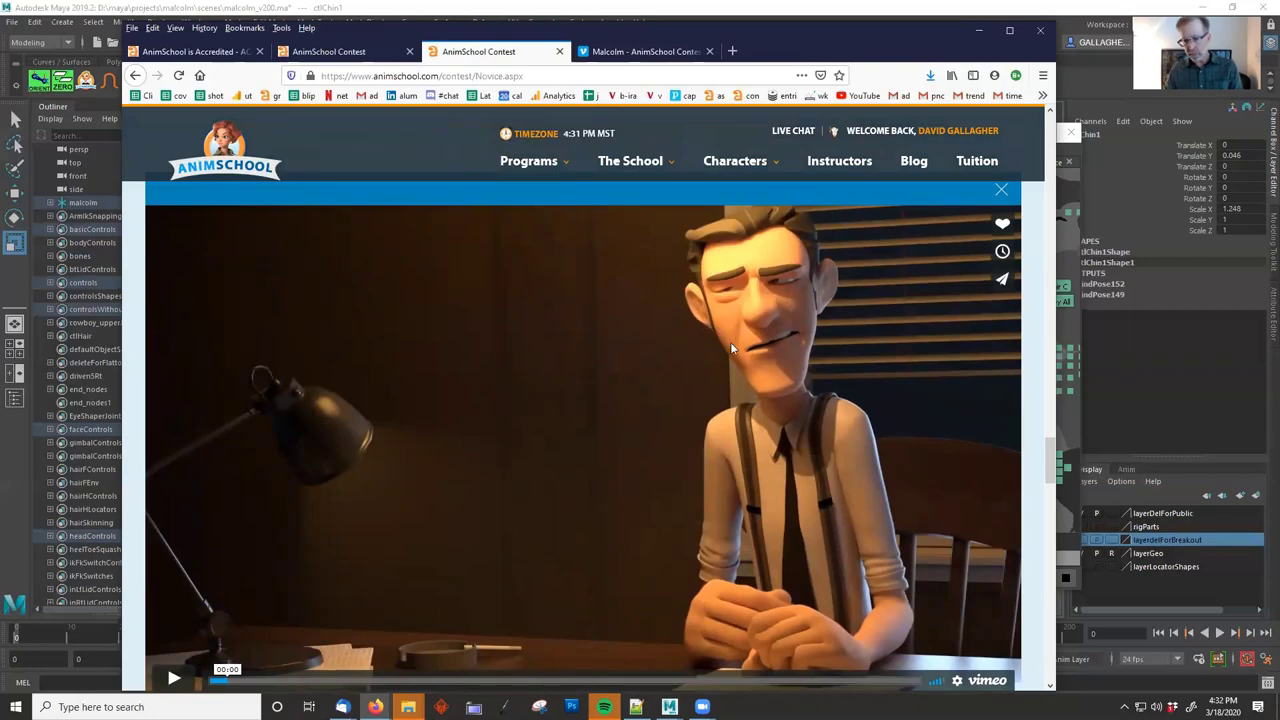
key("alt+Tab")
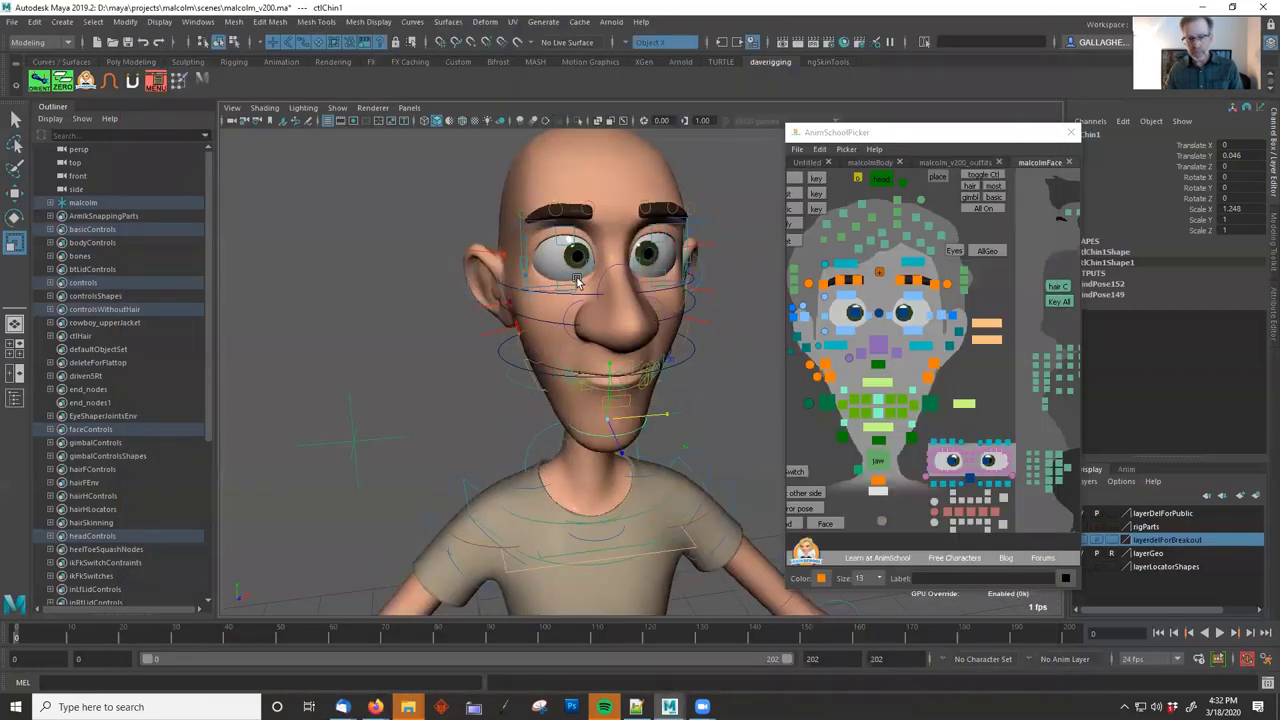
Raise both lower eyelid controls to a Translate Y of 0.313 and set their Squint to 0.8.
left_click(563, 276)
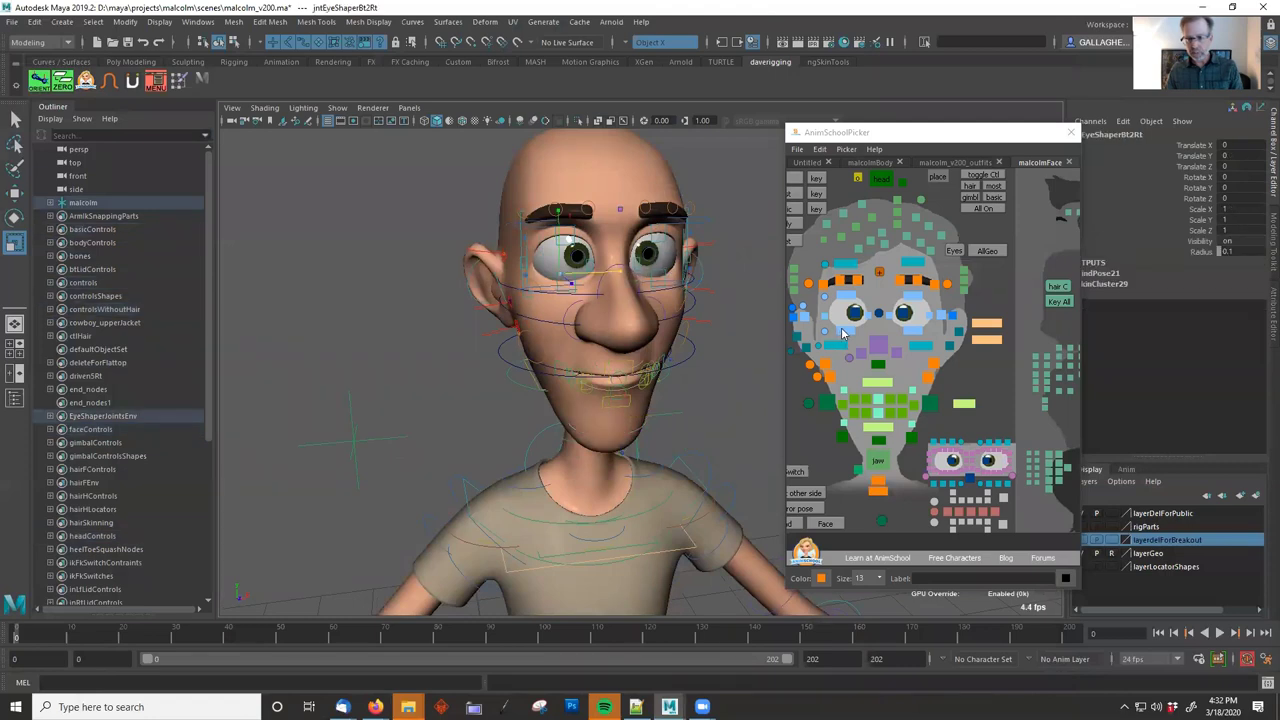
left_click_drag(841, 330, 914, 333)
key("w")
left_click_drag(568, 239, 568, 225)
mouse_move(646, 292)
middle_mouse_down("alt")
mouse_move(642, 305)
mouse_move(647, 293)
middle_mouse_up("alt")
left_click(1195, 254)
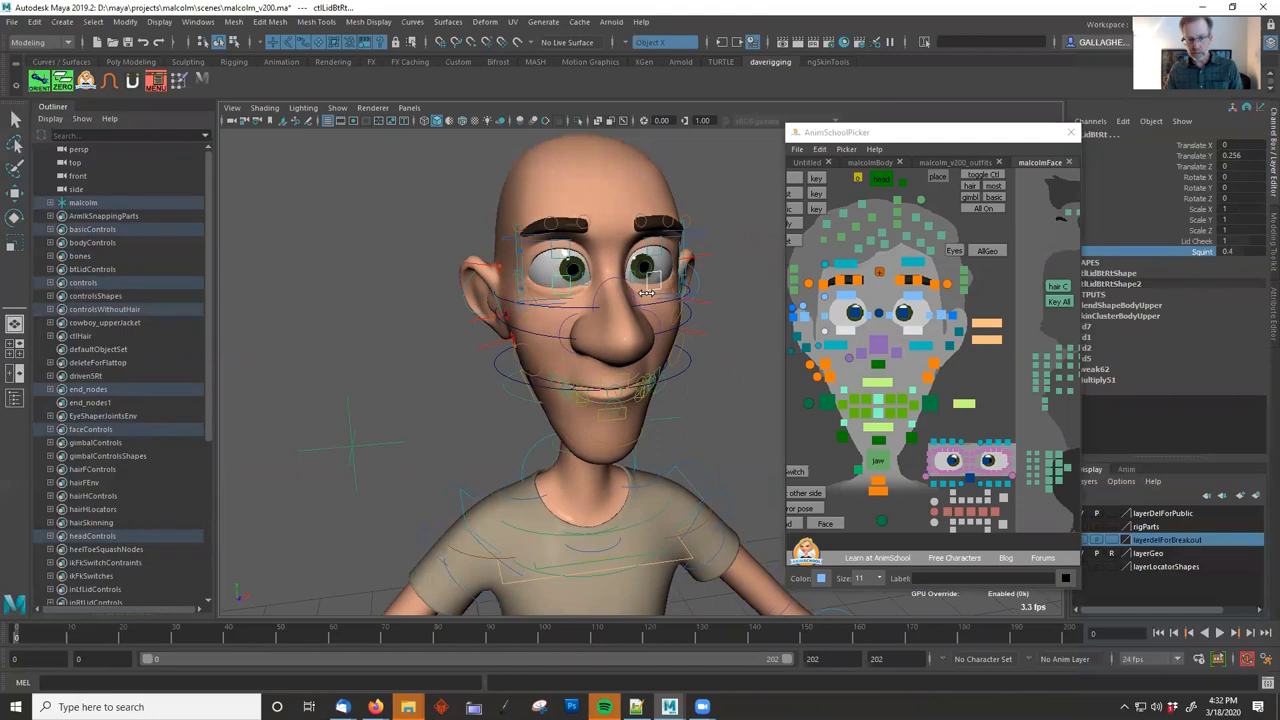
key("r")
left_click_drag(560, 232, 558, 226)
left_click_drag(703, 291, 668, 286, "alt")
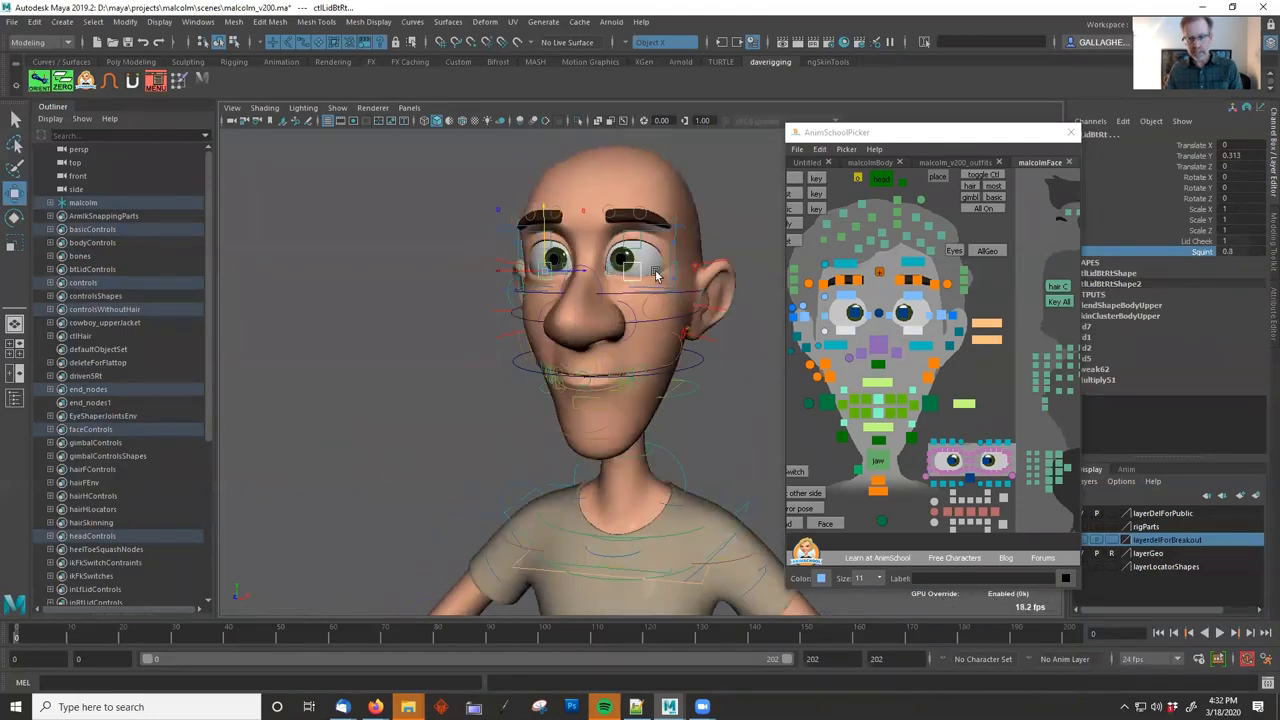
right_click_drag(664, 292, 612, 291, "alt")
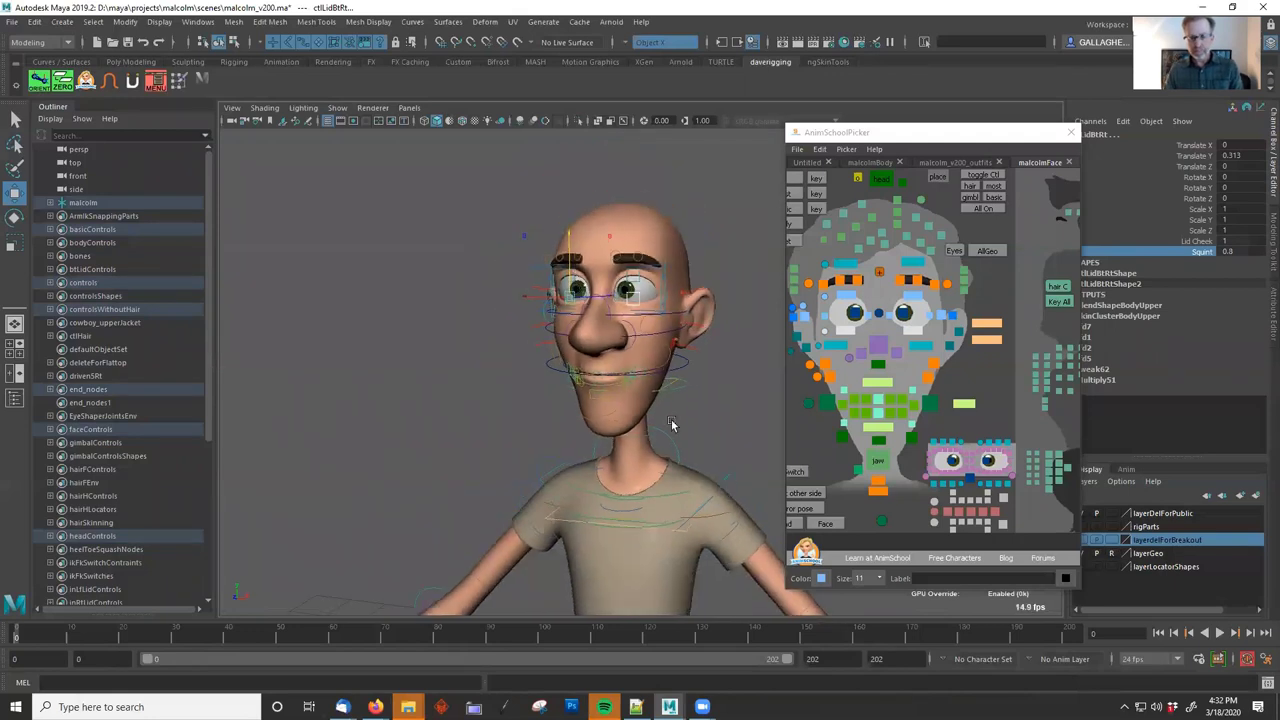
Try lowering the head control by about 0.1 in Y to shorten the neck, and undo the move.
left_click(885, 181)
left_click_drag(524, 340, 578, 350, "alt")
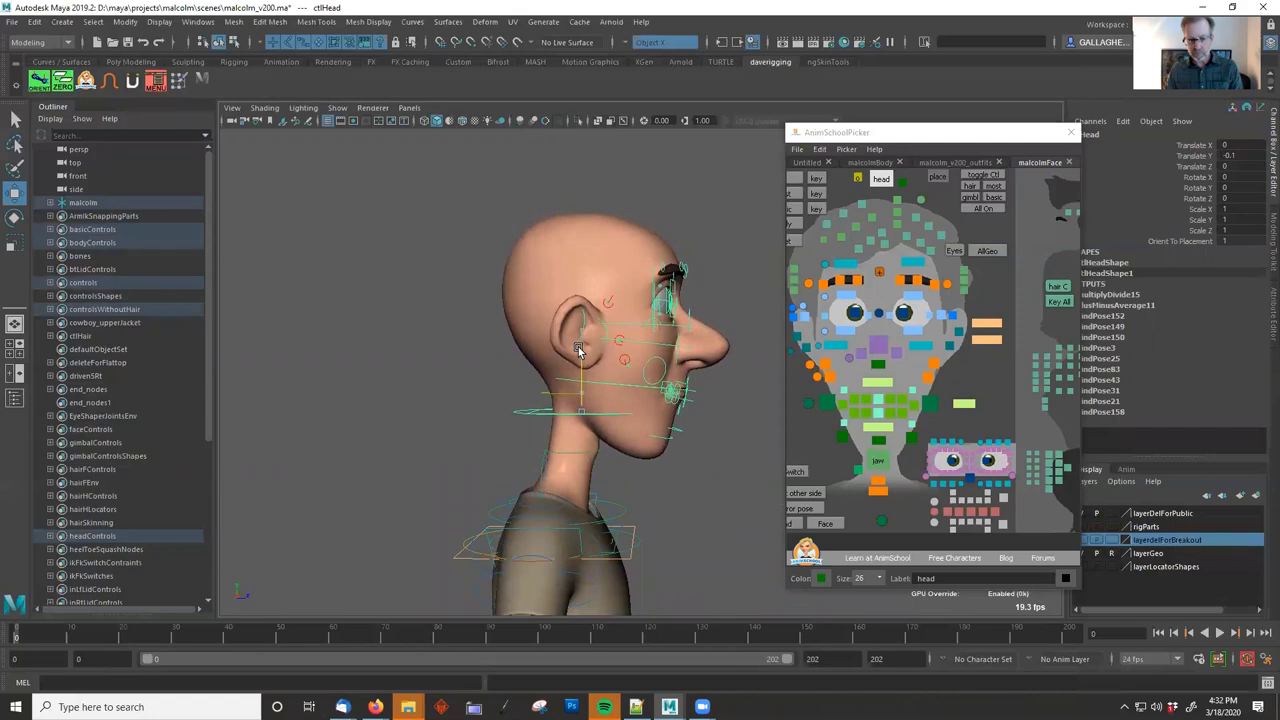
key("ctrl+z")
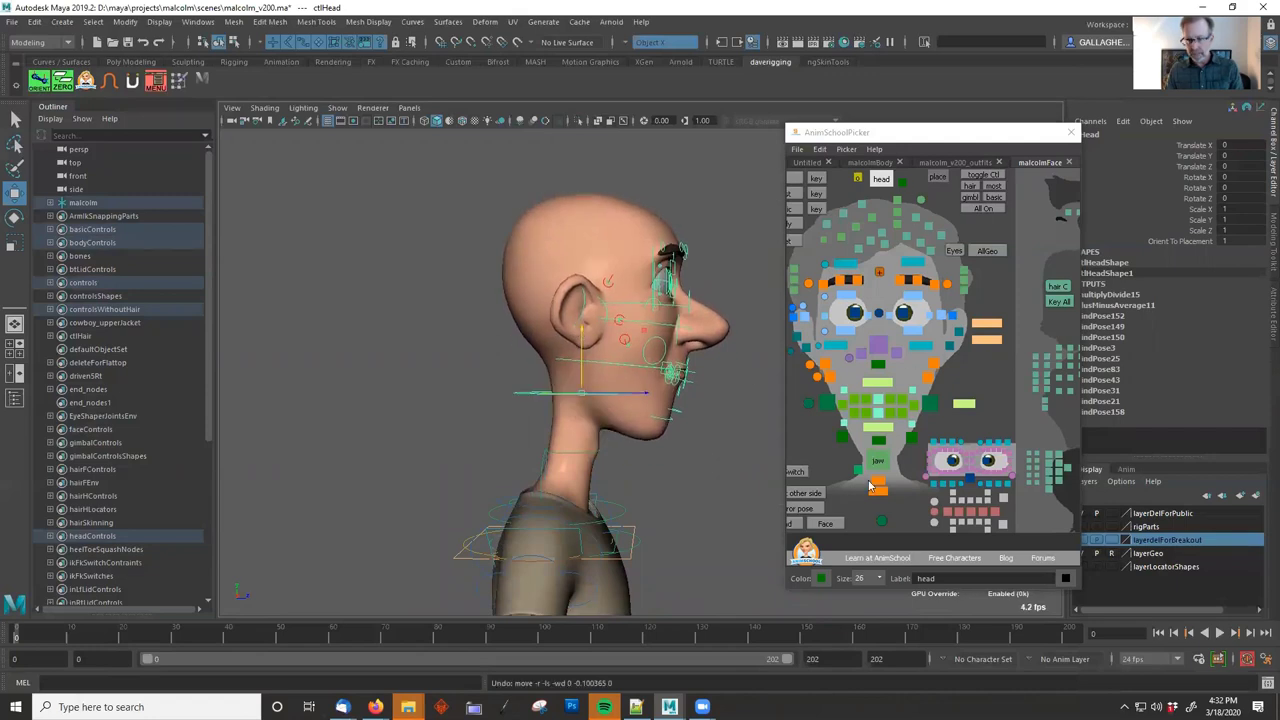
Lower the ctlNeck2 body control to a Translate Y of -0.061 and hide the rig's control curves in the viewport.
left_click(875, 163)
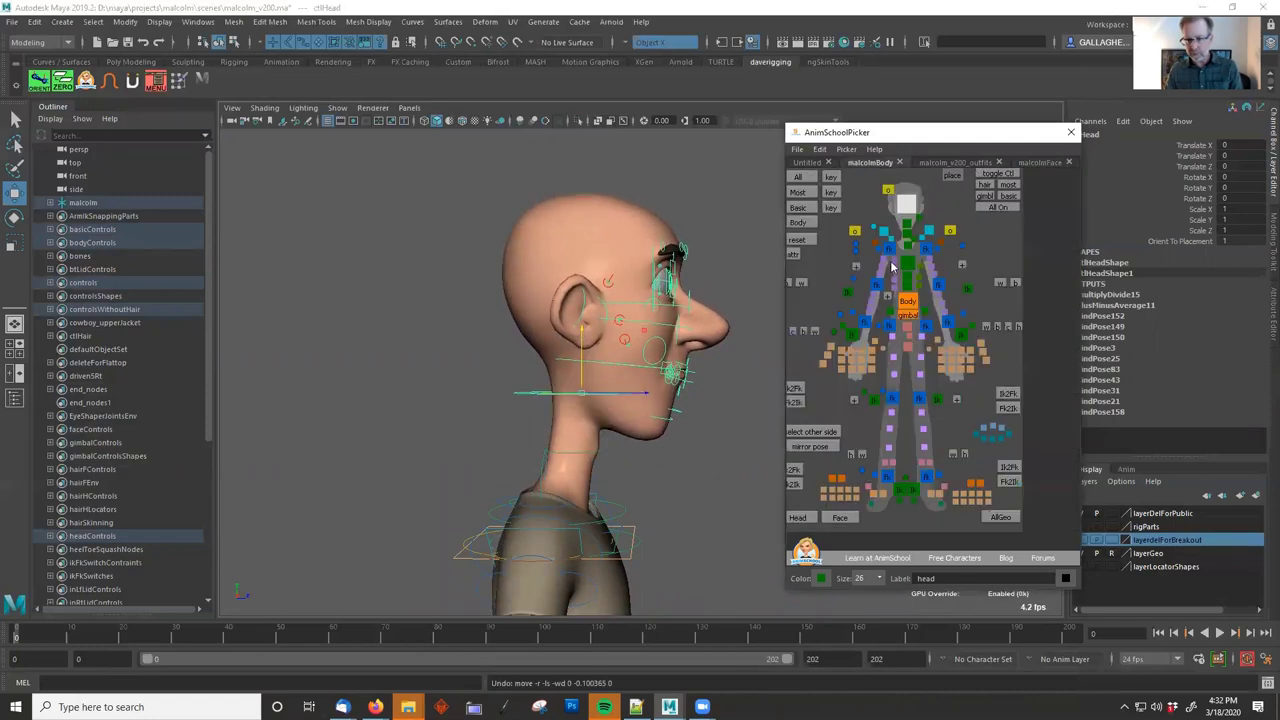
left_click(907, 228)
left_click_drag(579, 376, 546, 424)
key("alt+1")
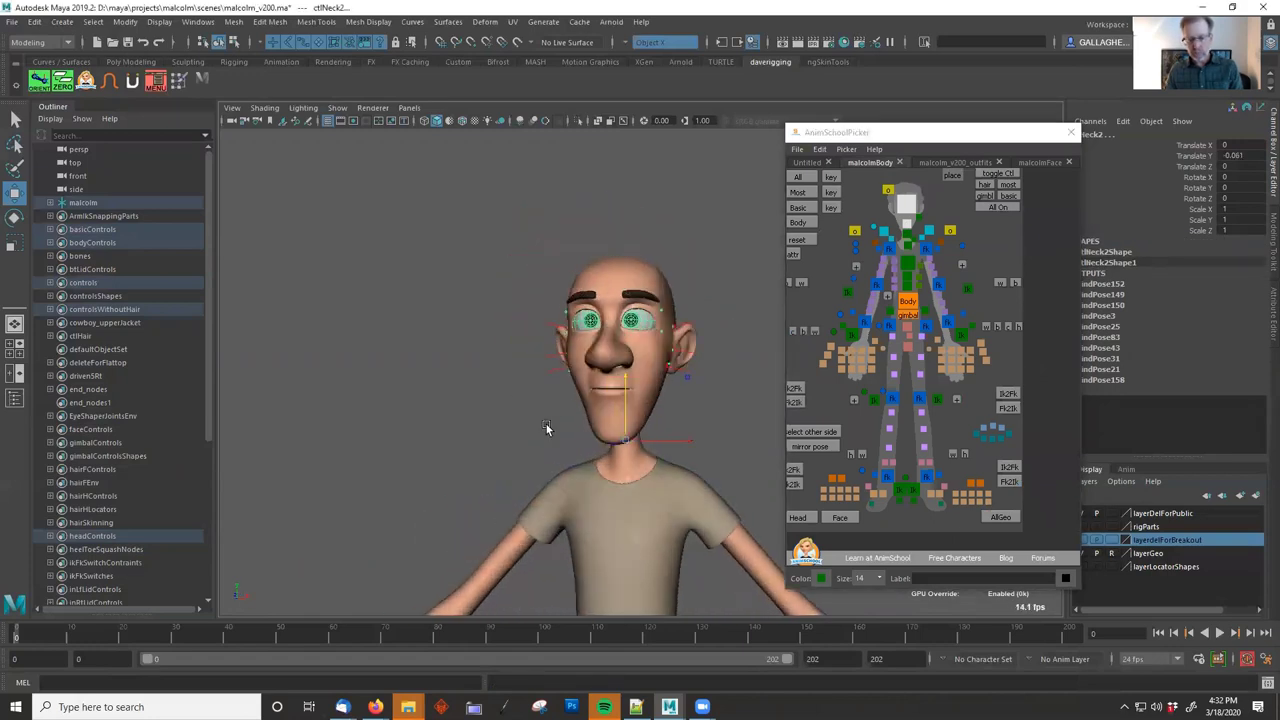
Undo the neck and lower eyelid changes.
key("ctrl+z")
key("ctrl+z")
key("ctrl+z")
key("ctrl+z")
key("ctrl+z")
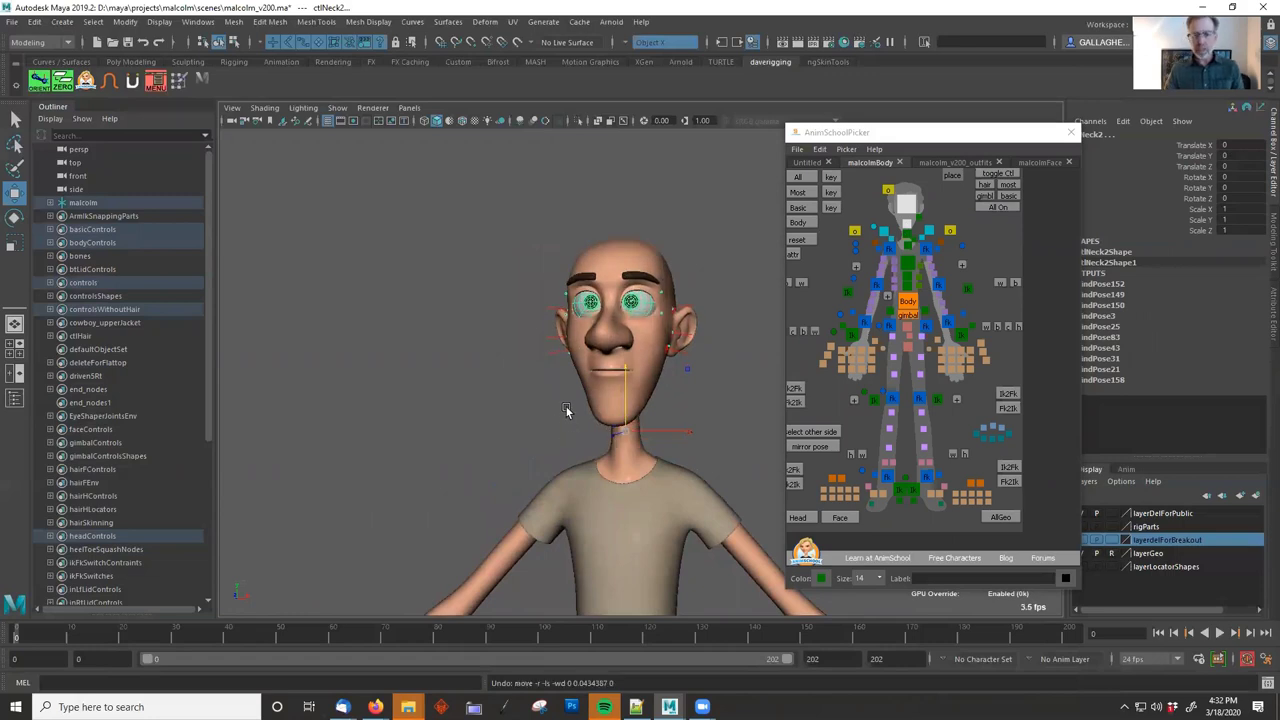
left_click_drag(578, 407, 497, 408, "alt")
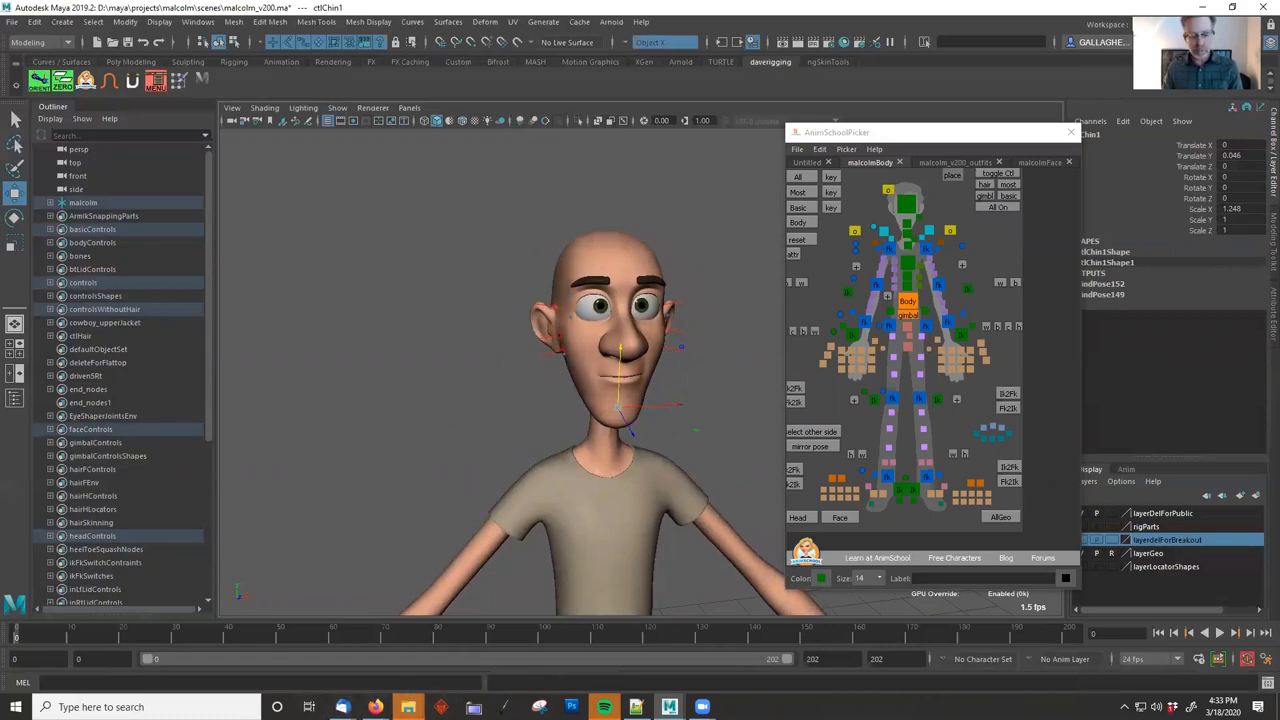
Bring up the File Explorer window with the marina scenes folder and move it off to the other monitor.
mouse_move(408, 707)
left_click(466, 650)
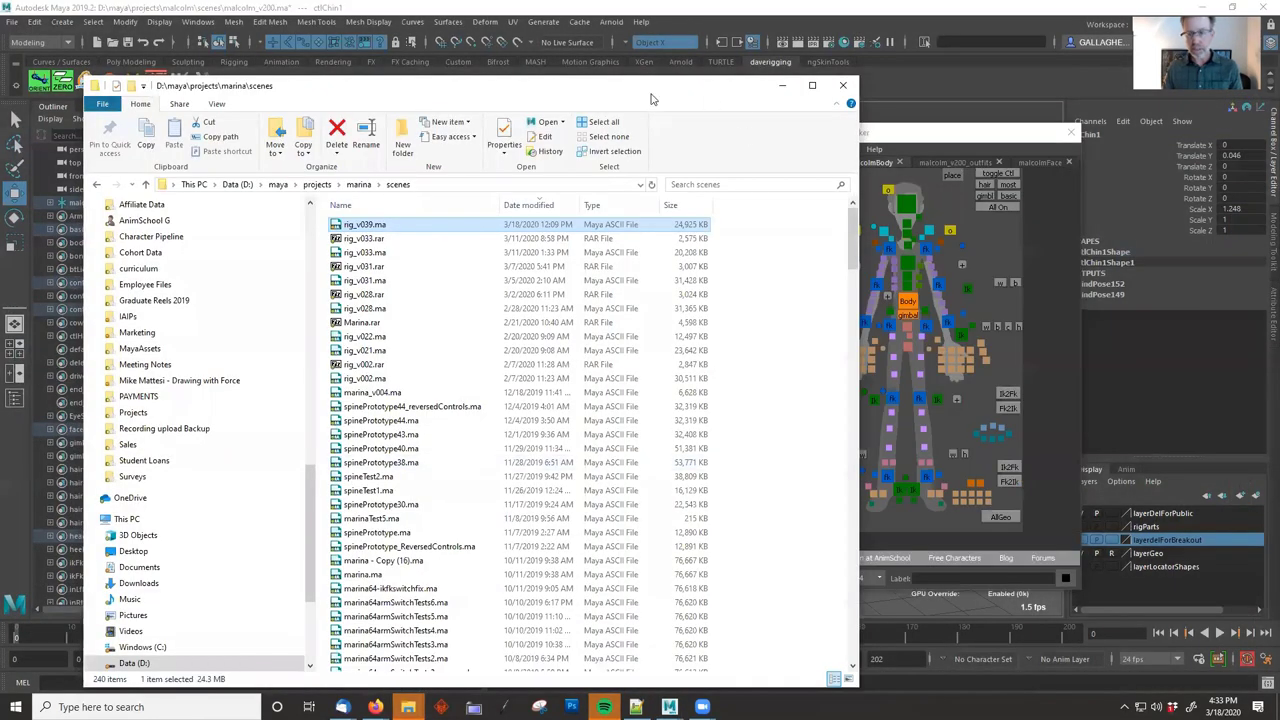
left_click_drag(651, 95, 2, 95)
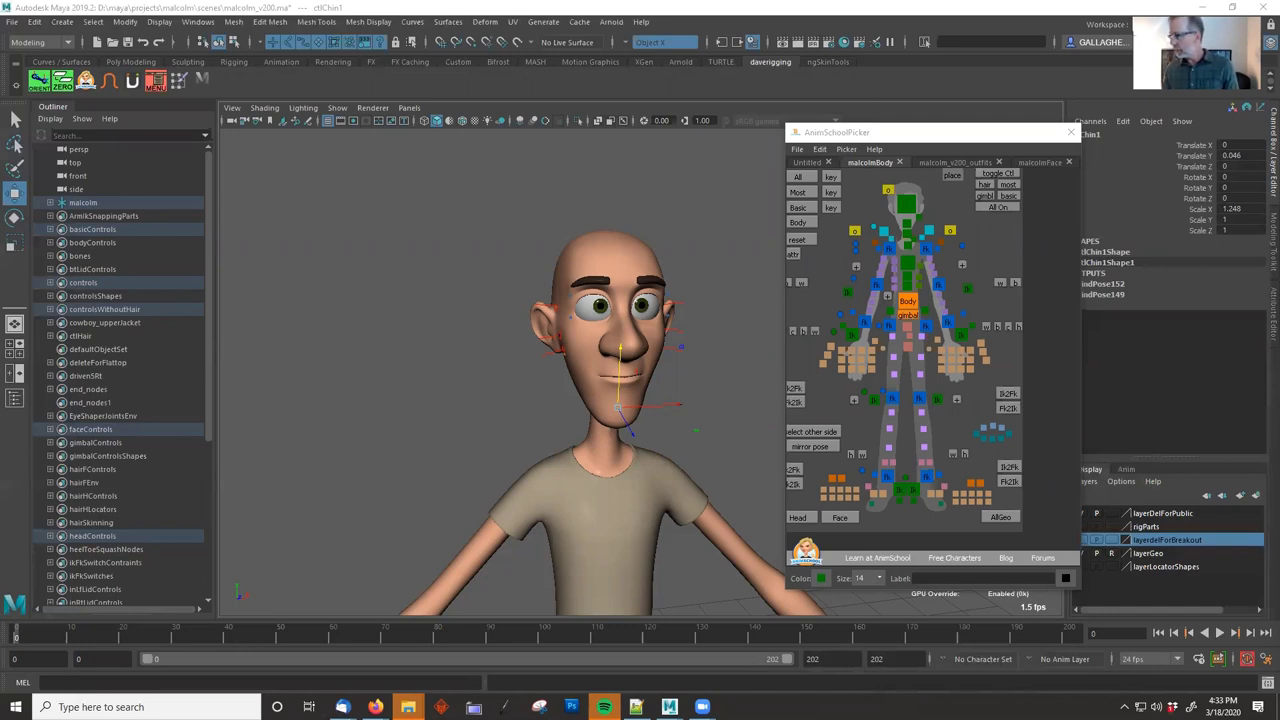
Show the malcolmFace picker page and undo the chin's position and scale changes.
left_click(797, 445)
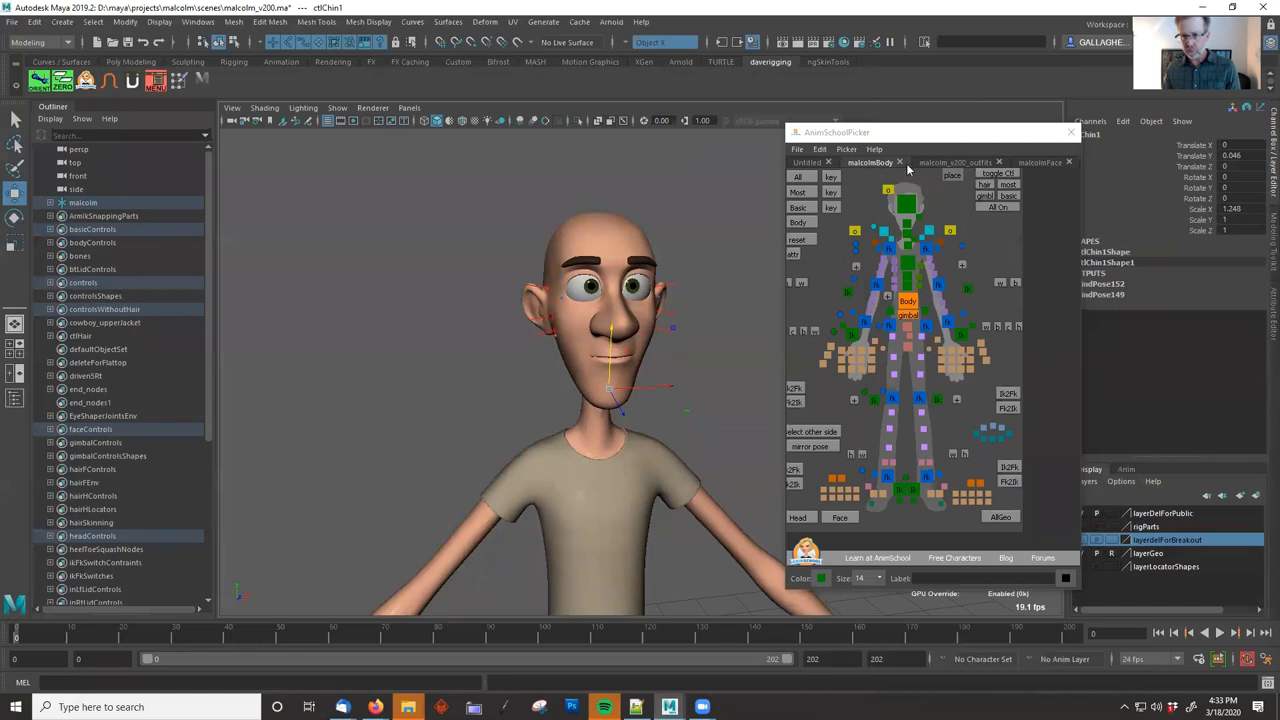
left_click(1038, 162)
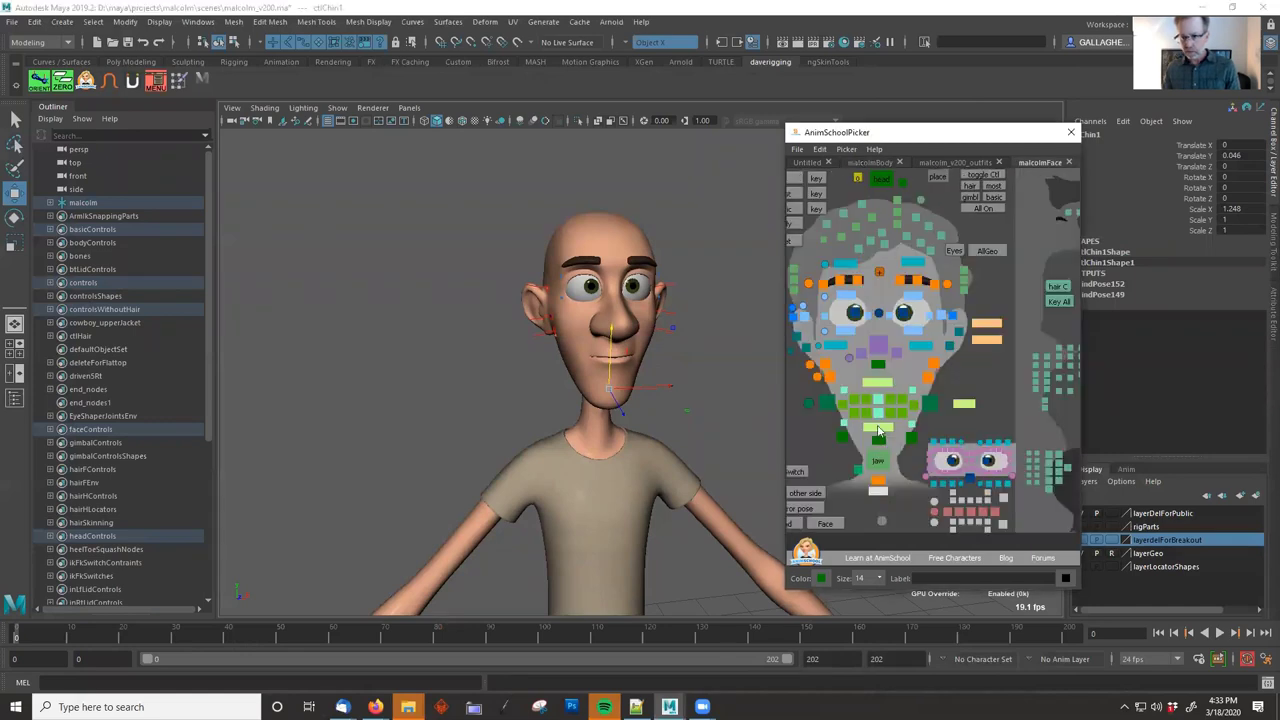
middle_click_drag(698, 405, 691, 400, "alt")
key("ctrl+z")
key("ctrl+z")
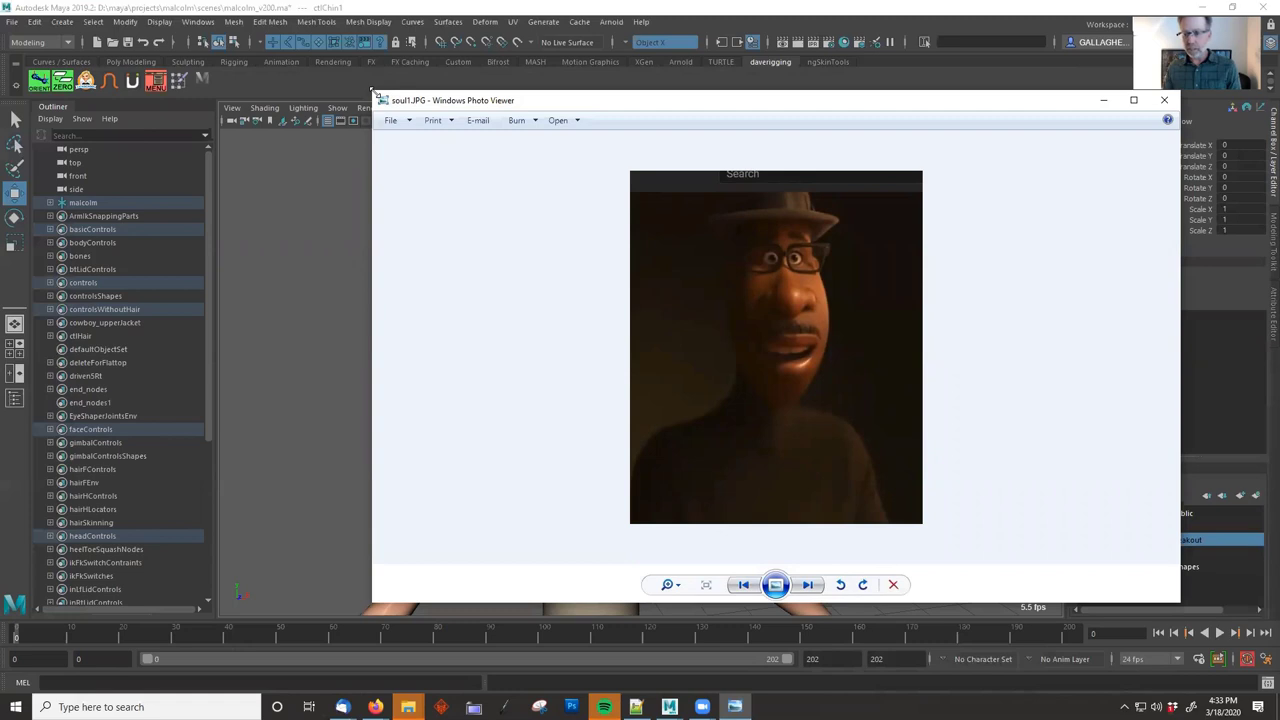
Shrink the soul1.JPG photo window, compare the pictured character with Malcolm, and move the window off the Maya screen.
left_click_drag(372, 92, 820, 115)
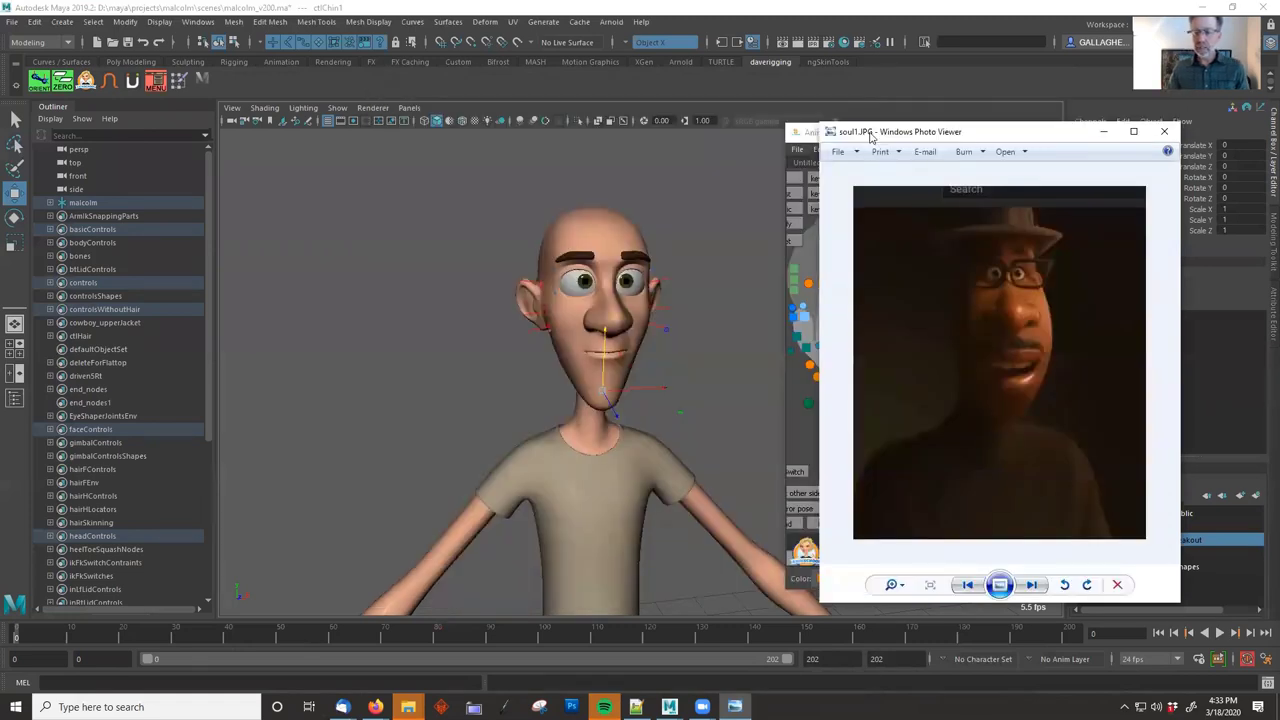
left_click_drag(920, 124, 840, 130)
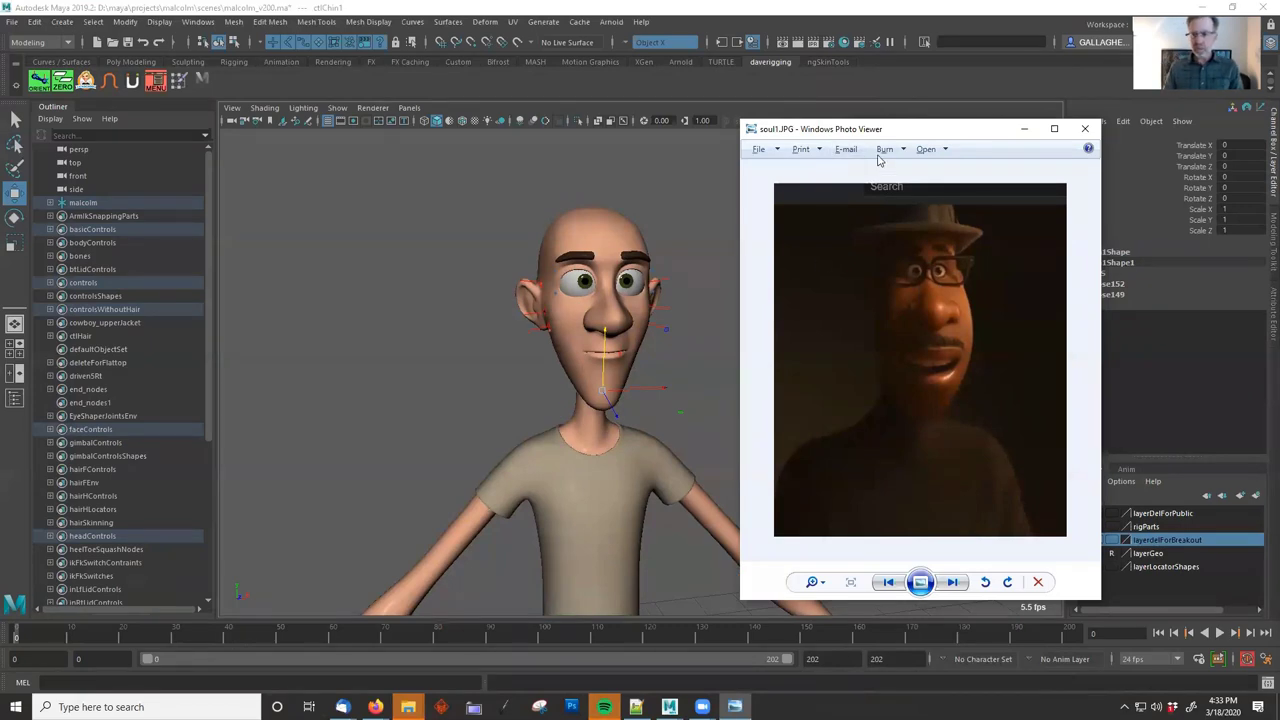
left_click_drag(882, 134, 1279, 134)
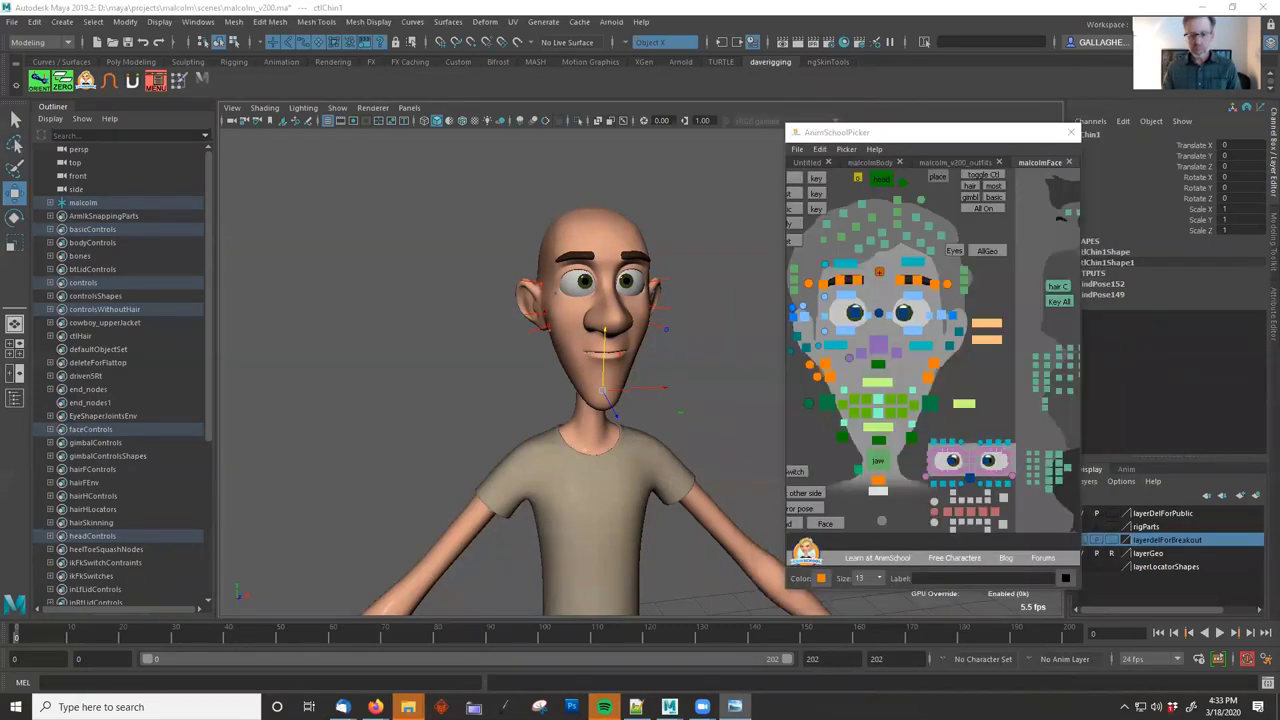
Frame the torso, circle the collar, left shoulder, shirt hem and left elbow with the screen pen, and clear the marks.
left_click_drag(750, 410, 698, 341, "alt")
middle_click_drag(698, 341, 566, 303, "alt")
left_click(597, 283)
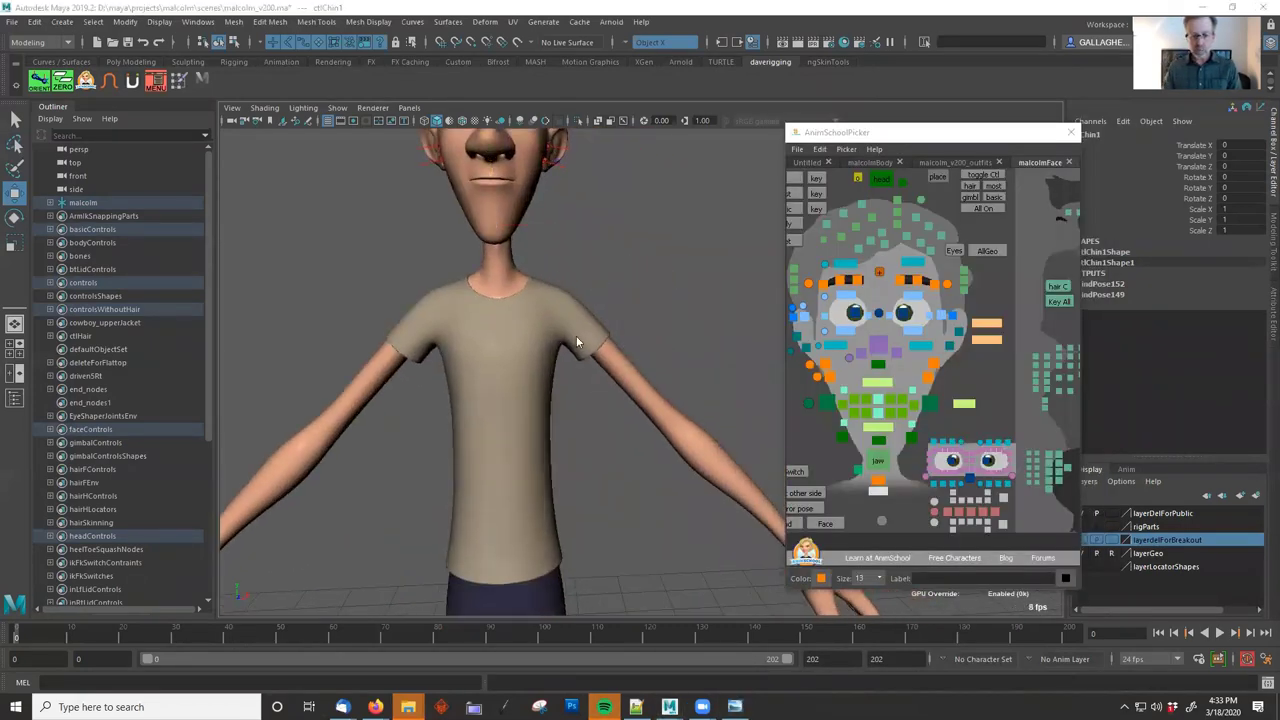
left_click(505, 707)
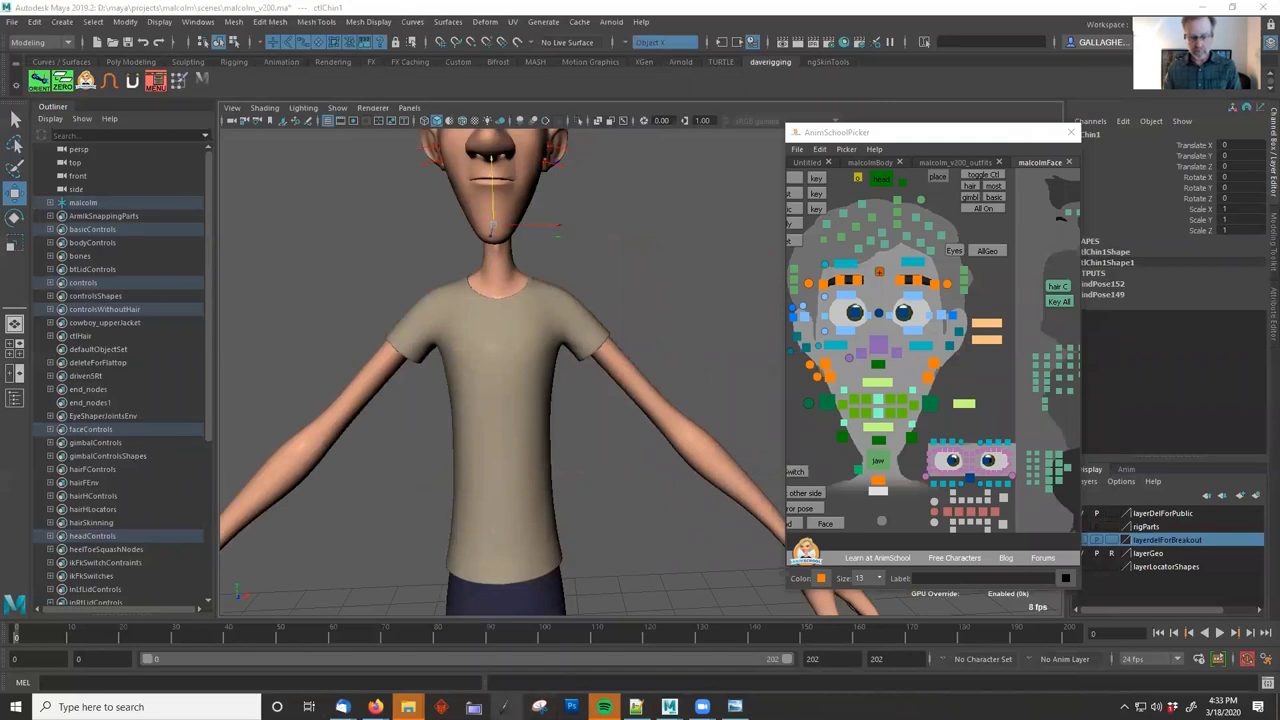
left_click(540, 215)
mouse_move(567, 238)
left_mouse_down()
mouse_move(548, 365)
mouse_move(520, 303)
mouse_move(476, 288)
mouse_move(516, 266)
left_mouse_up()
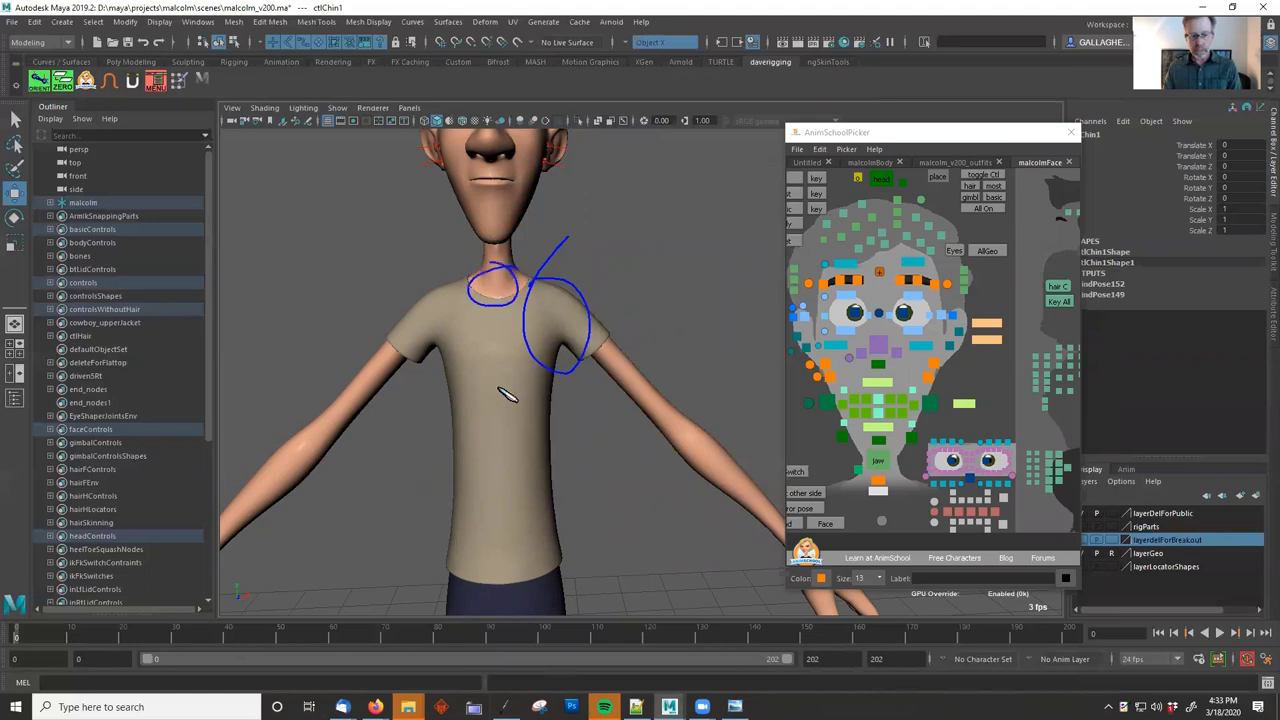
mouse_move(555, 515)
left_mouse_down()
mouse_move(440, 560)
mouse_move(565, 512)
left_mouse_up()
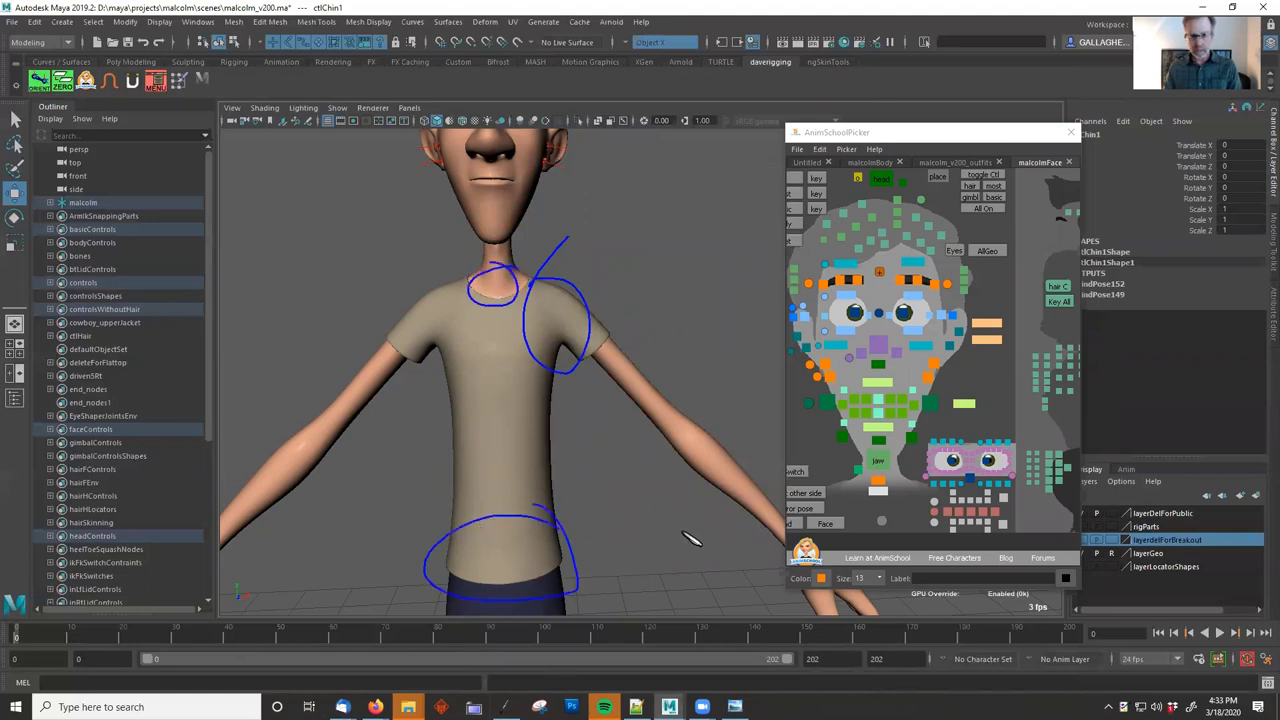
mouse_move(700, 388)
left_mouse_down()
mouse_move(688, 392)
mouse_move(712, 398)
left_mouse_up()
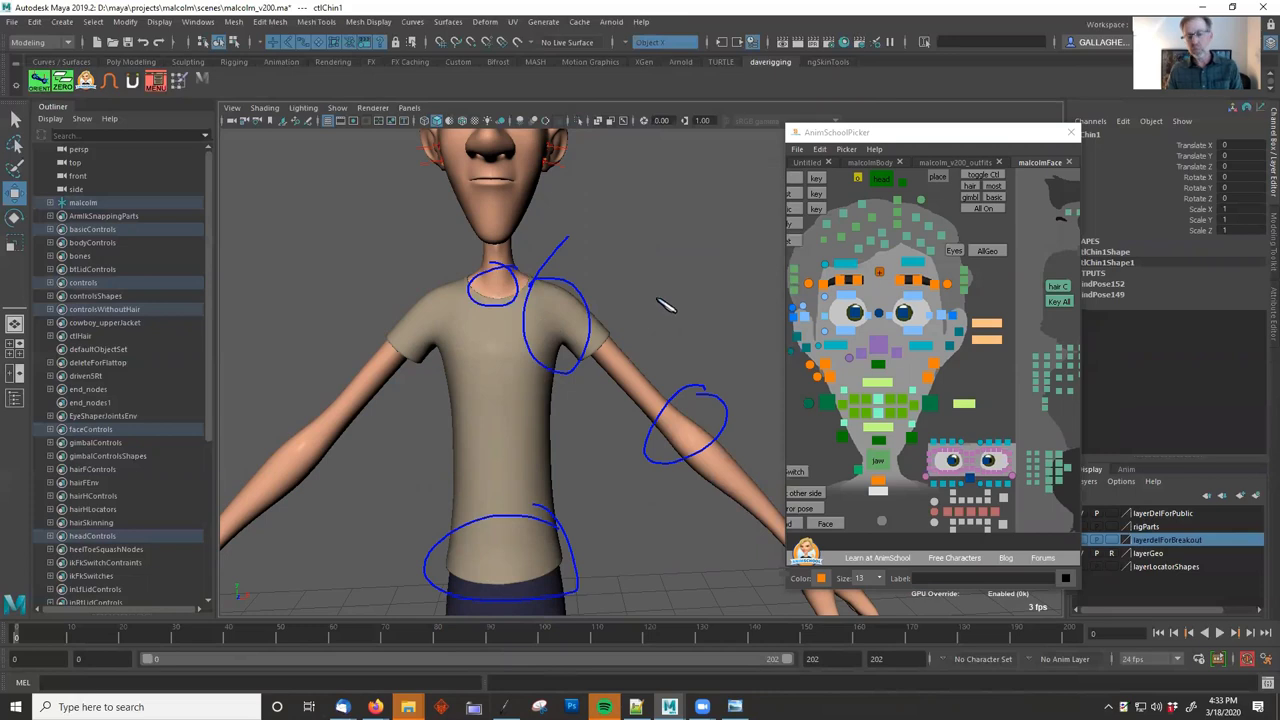
left_click_drag(700, 408, 703, 453)
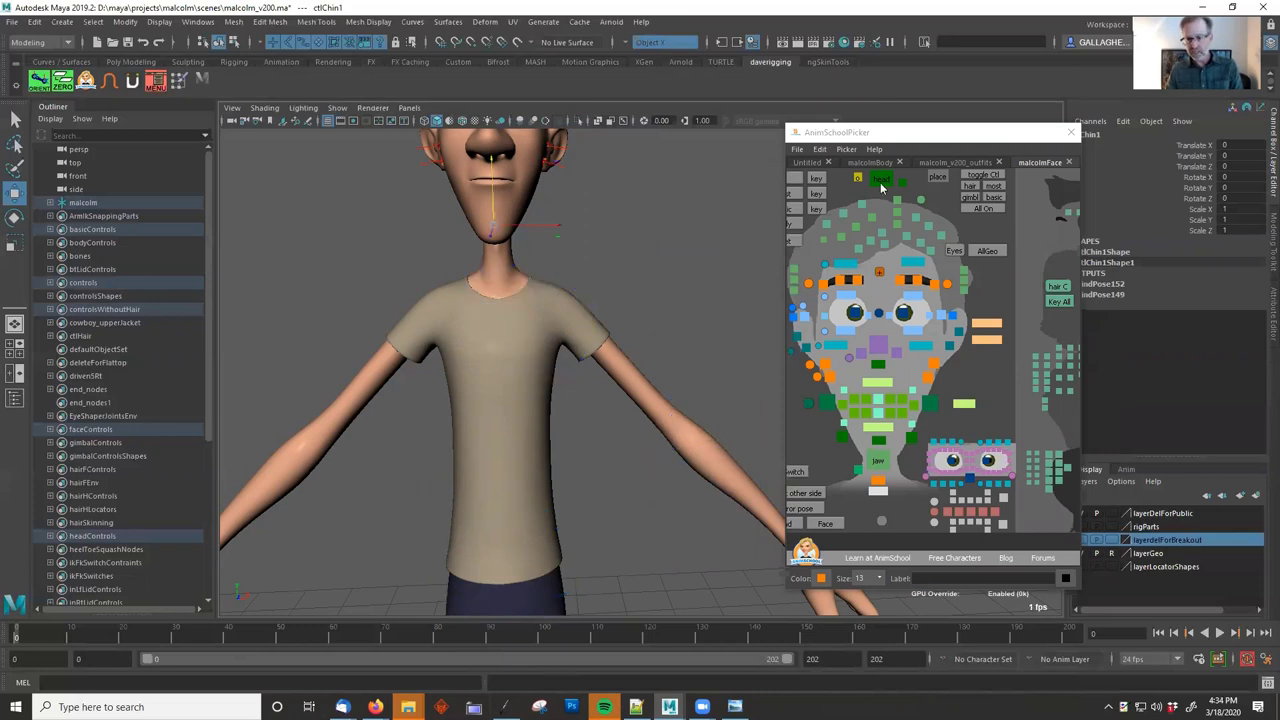
Try adjusting the Arm Lo Length and Arm Up Length of the left arm IK control.
left_click(872, 163)
left_click(961, 335)
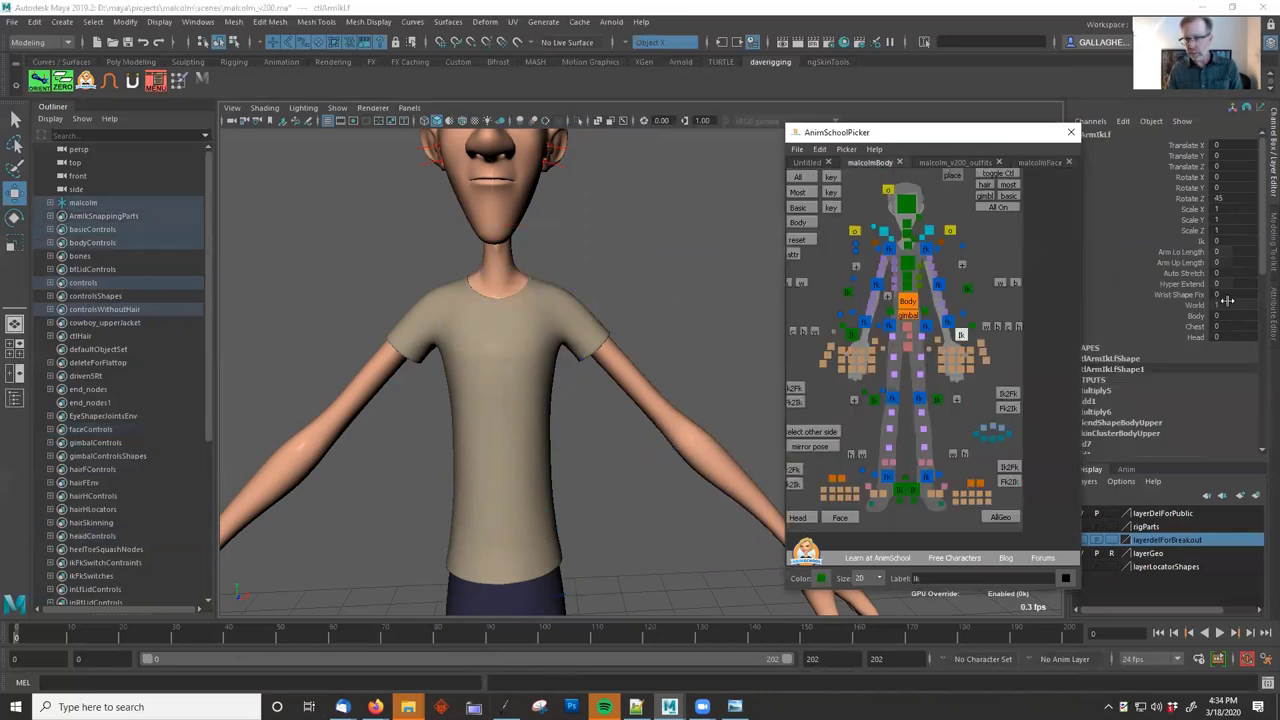
left_click_drag(1175, 262, 1175, 252)
middle_click_drag(771, 357, 682, 293)
scroll(647, 305, "down", 4)
left_click_drag(643, 305, 583, 304, "alt")
middle_click_drag(583, 304, 568, 373, "alt")
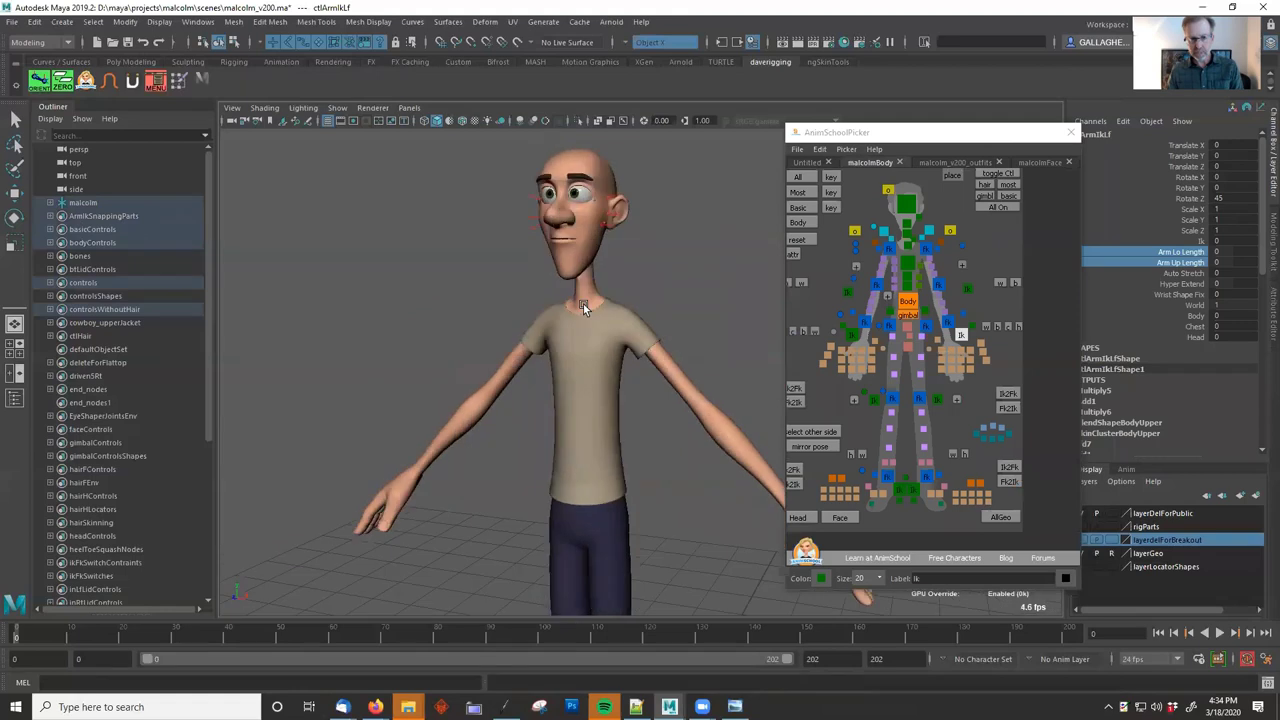
Frame the head and outline the cheek, nose and forehead areas with the screen pen.
scroll(566, 372, "up", 6)
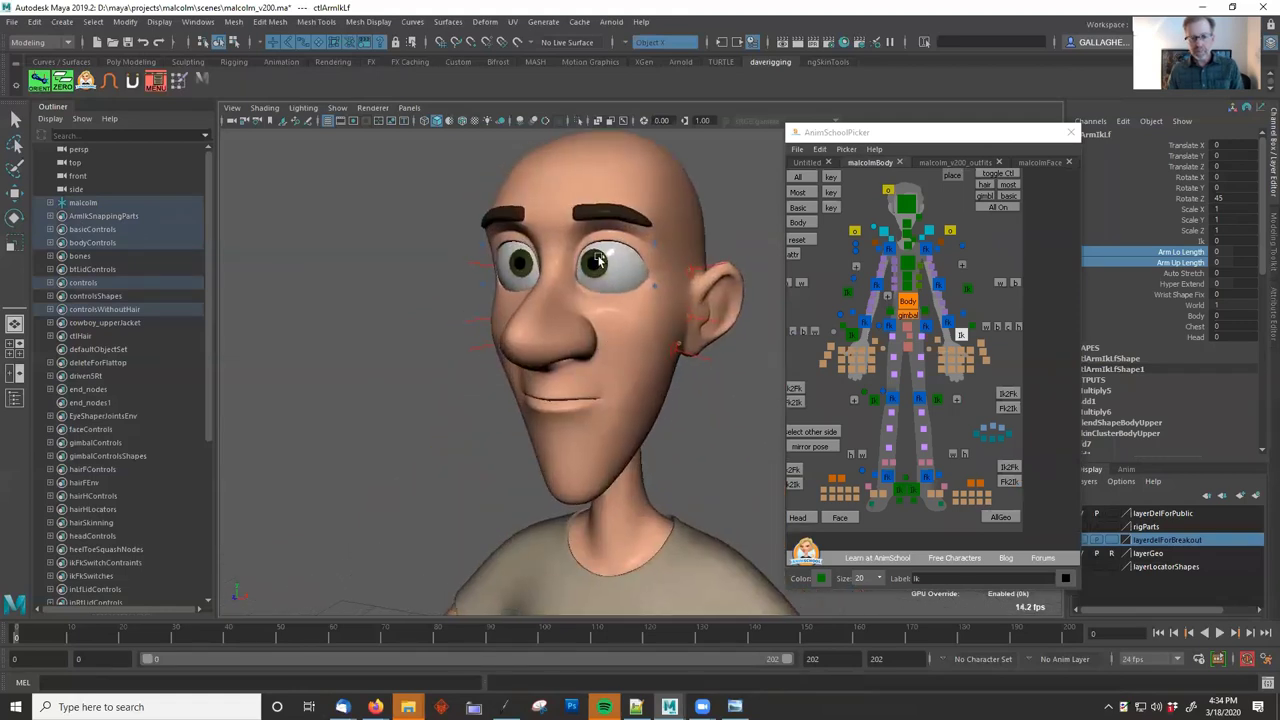
mouse_move(566, 288)
left_mouse_down()
mouse_move(516, 321)
mouse_move(600, 360)
mouse_move(678, 462)
left_mouse_up()
left_click_drag(625, 319, 545, 273)
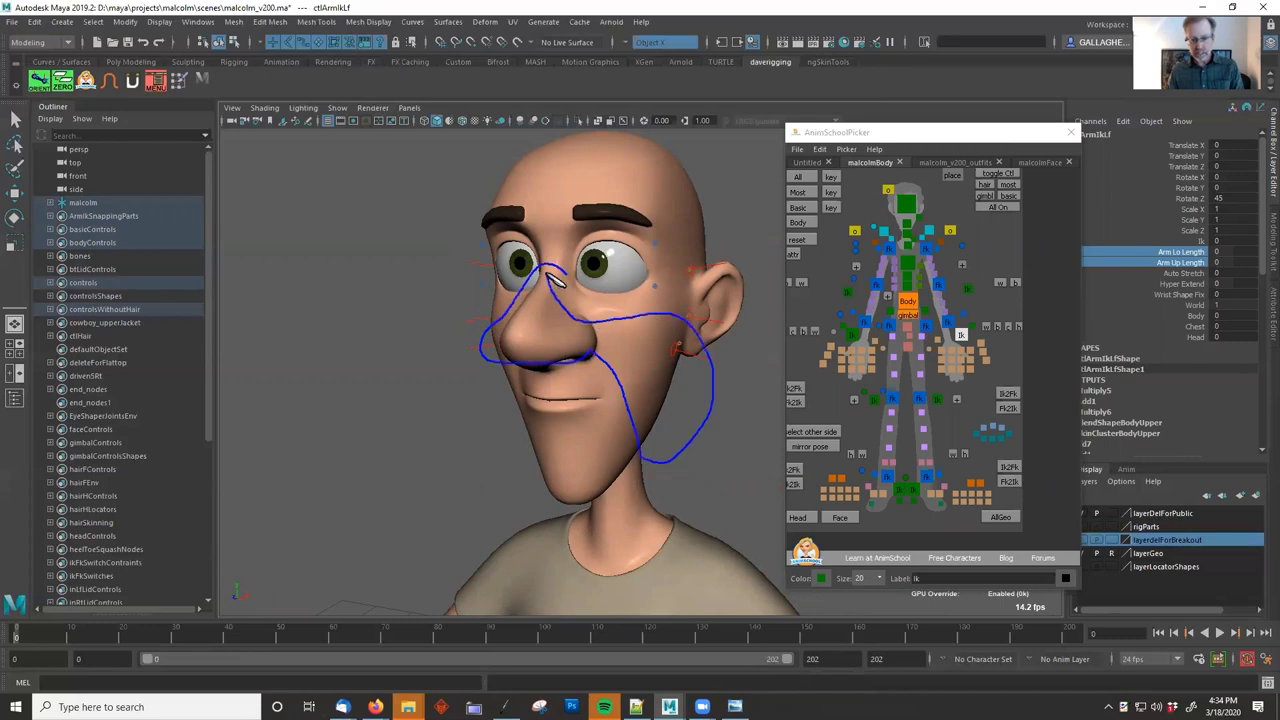
mouse_move(683, 225)
left_mouse_down()
mouse_move(465, 235)
mouse_move(714, 202)
left_mouse_up()
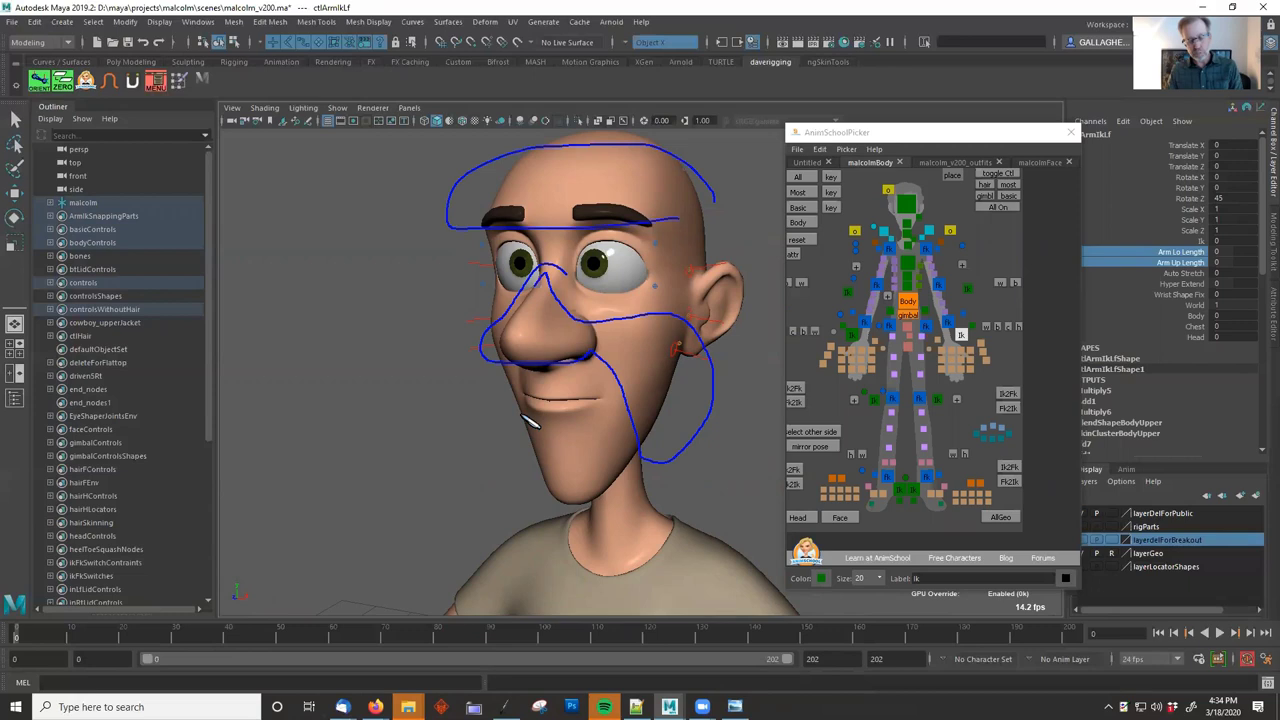
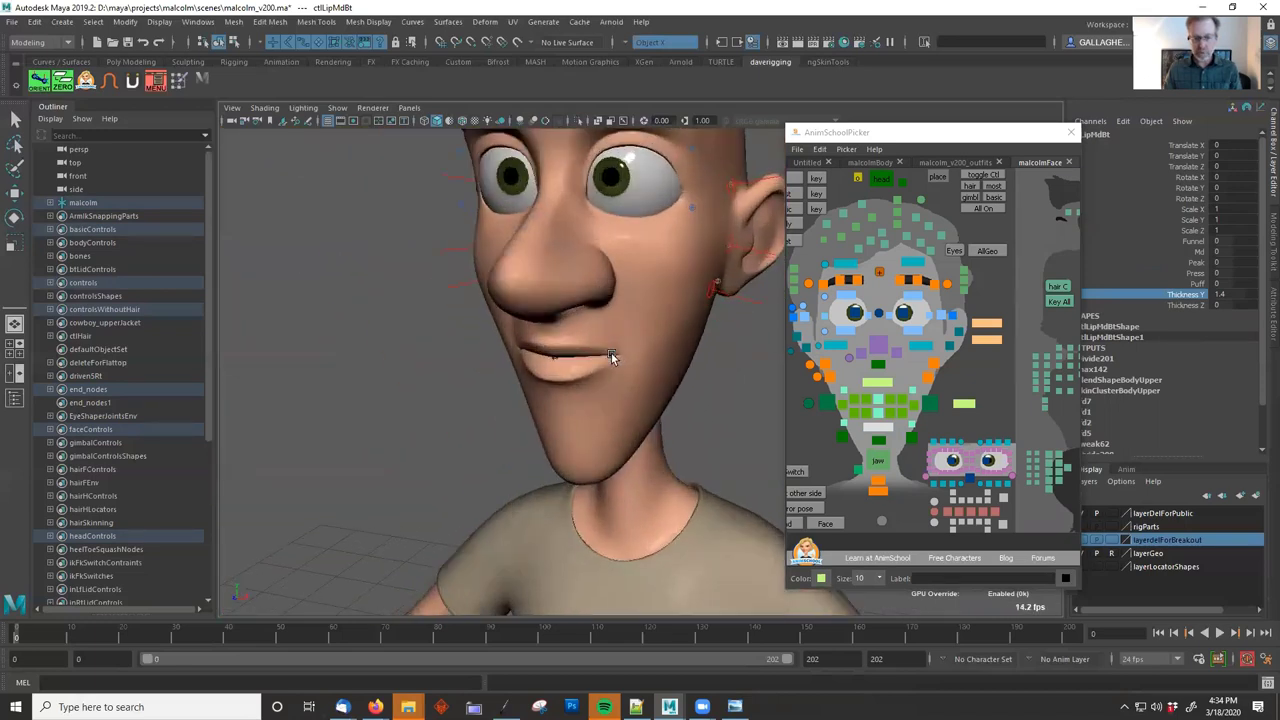
Undo the Thickness Y change on the lower middle lip control.
key("z")
key("z")
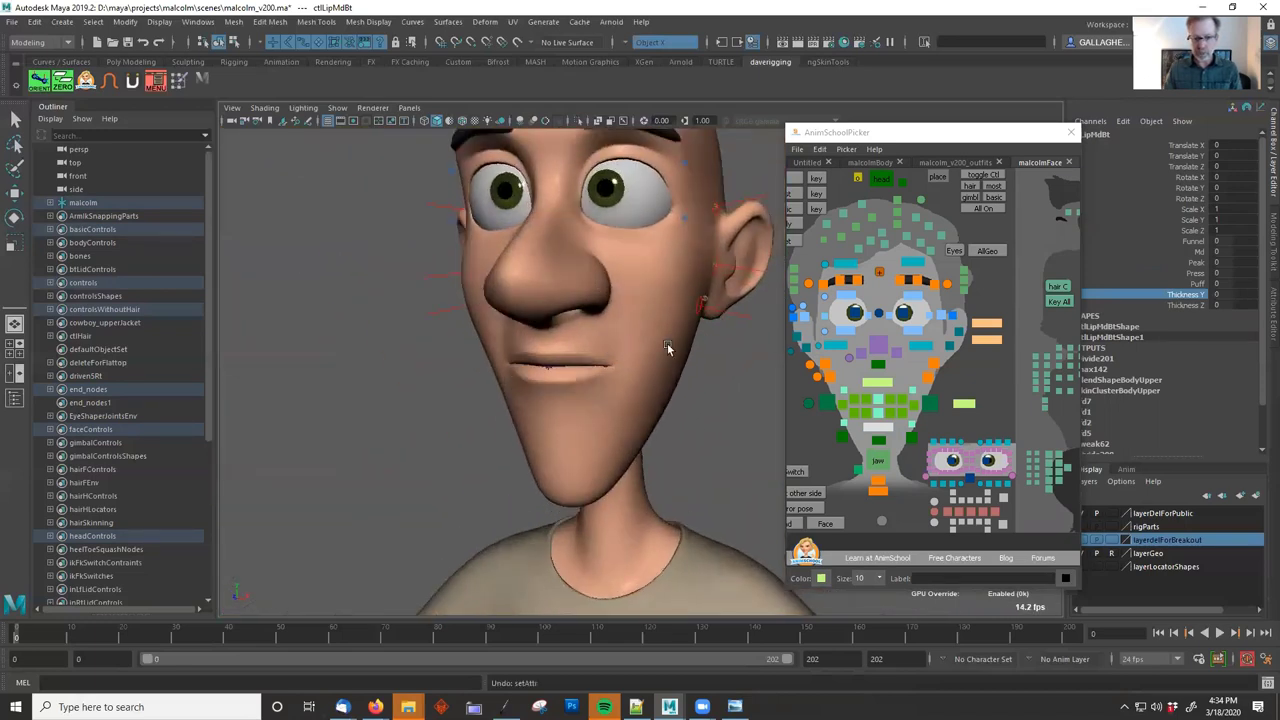
left_click_drag(643, 377, 697, 378, "alt")
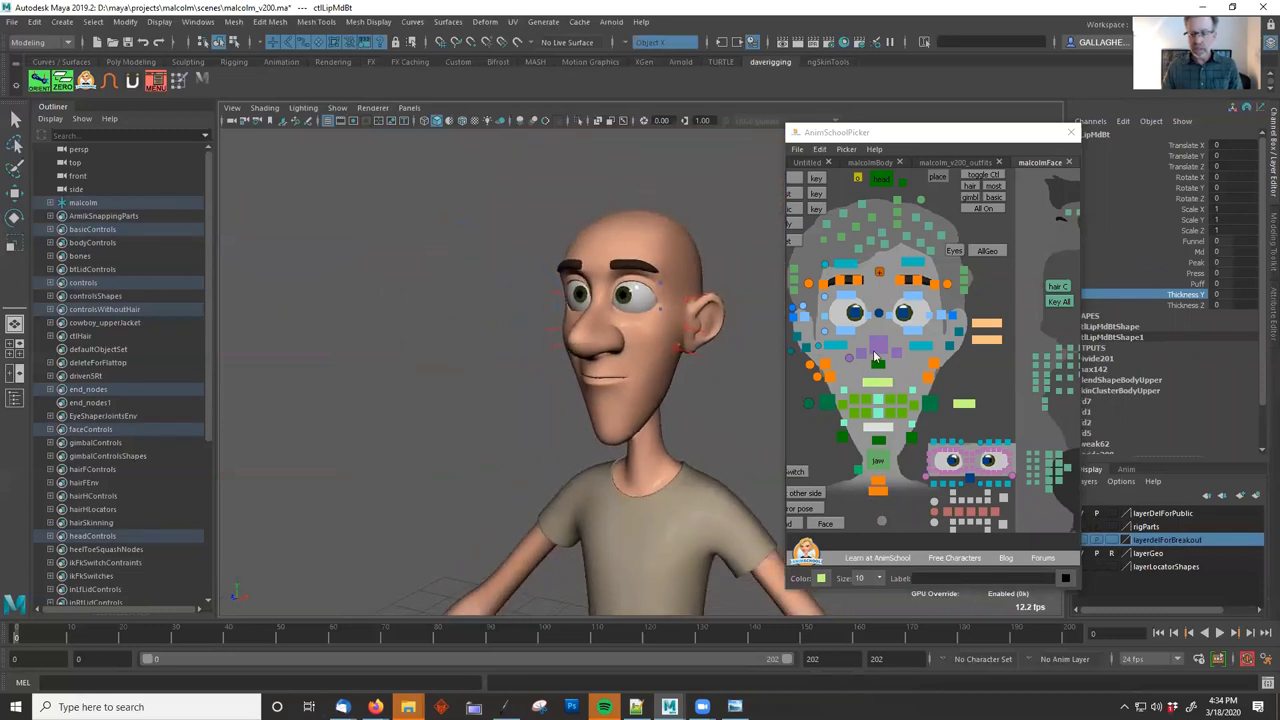
Select the nose control and the right inner brow control, and narrow and shift the AnimSchoolPicker window.
left_click(876, 350)
left_click(856, 281)
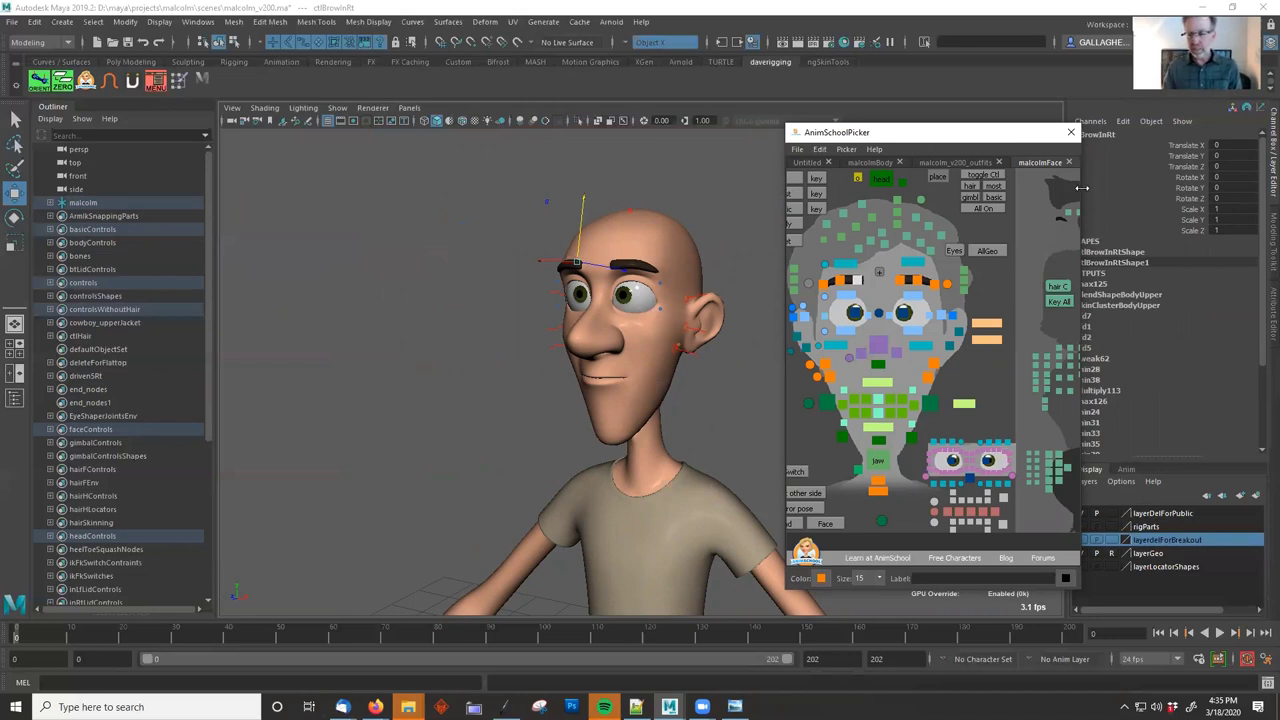
left_click_drag(1081, 188, 1034, 188)
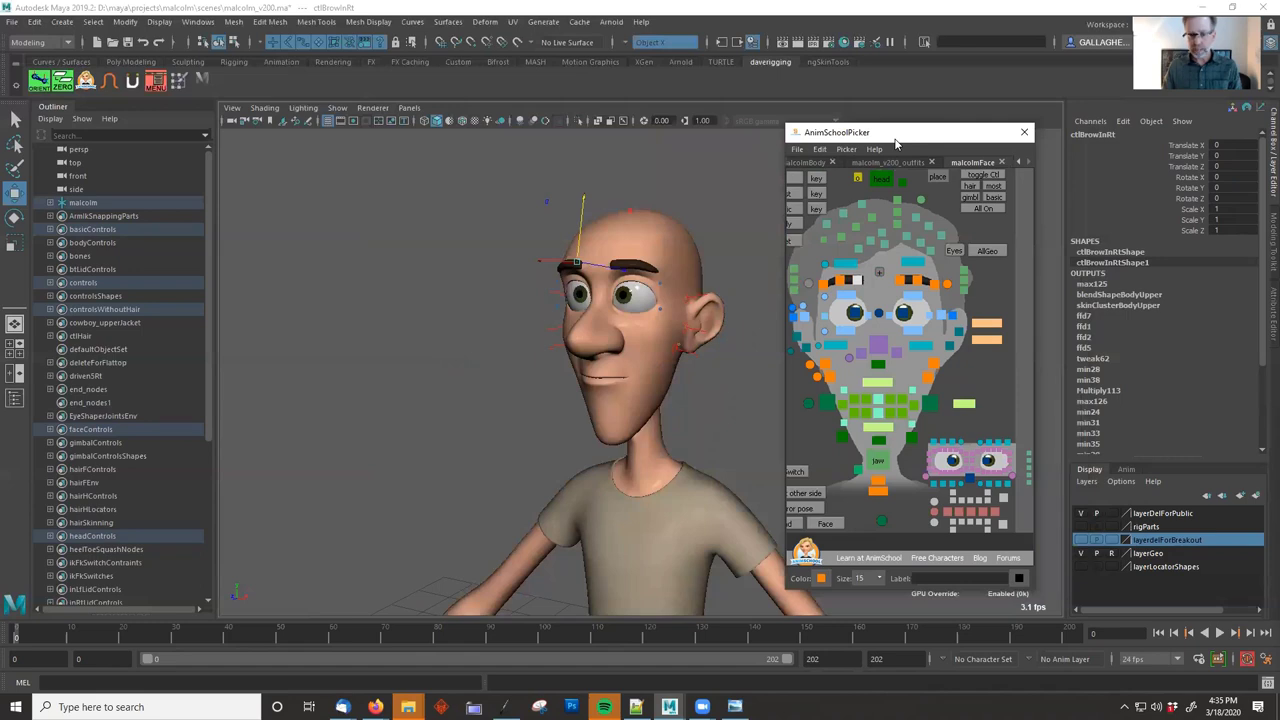
left_click_drag(897, 146, 926, 148)
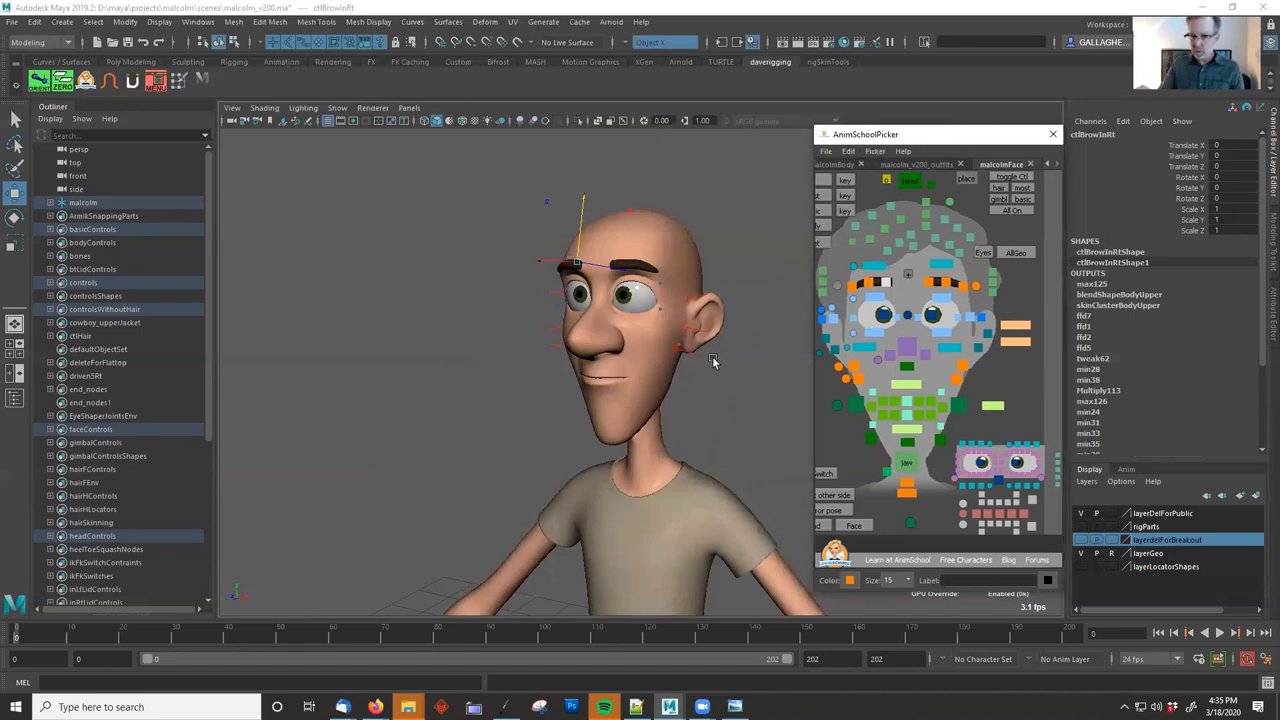
Frame the torso, circle the left shoulder and draw an upward arrow on it with the screen pen, and clear the marks.
mouse_move(712, 474)
left_mouse_down("alt")
mouse_move(733, 397)
mouse_move(716, 410)
mouse_move(671, 363)
mouse_move(685, 377)
left_mouse_up("alt")
key("ctrl+shift+3")
mouse_move(676, 441)
left_mouse_down()
mouse_move(697, 361)
mouse_move(713, 400)
left_mouse_up()
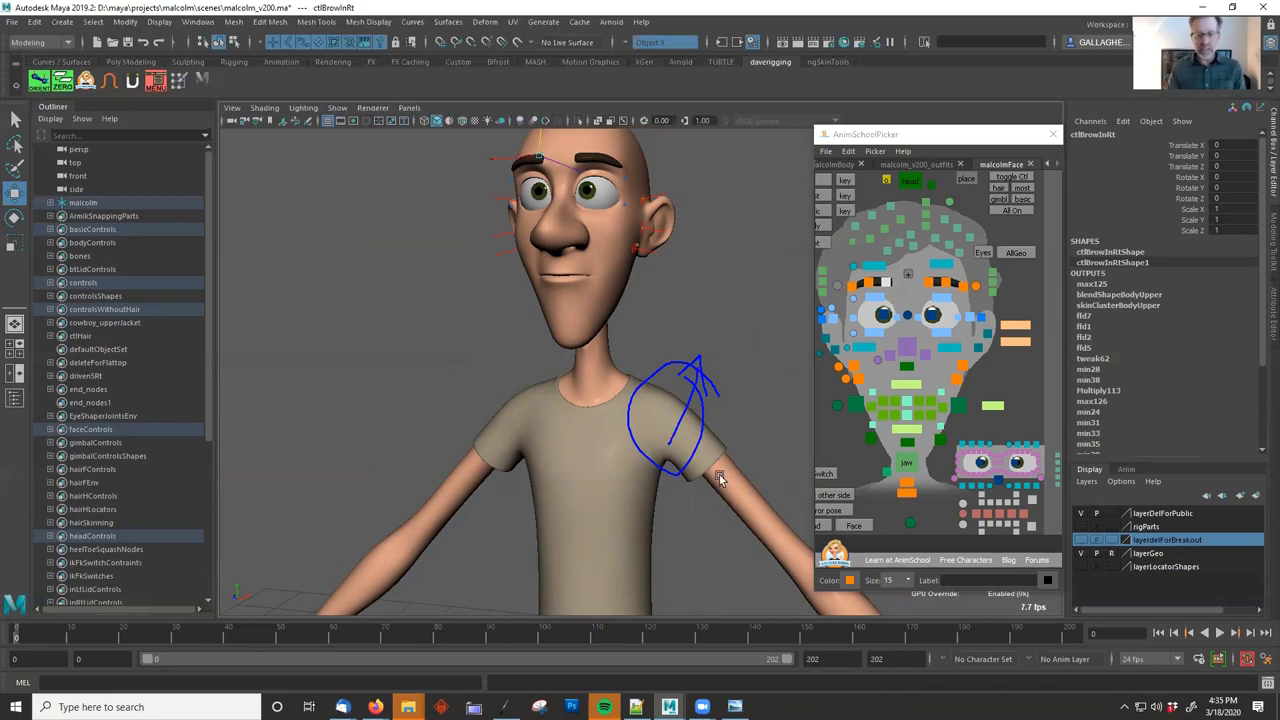
key("Escape")
Clear the control selection, take the layerGeo display layer out of reference mode, and select the geoBodyUpper mesh on the head.
middle_click_drag(736, 334, 764, 404, "alt")
mouse_move(764, 404)
left_mouse_down("alt")
mouse_move(694, 392)
mouse_move(778, 381)
mouse_move(663, 423)
mouse_move(736, 414)
left_mouse_up("alt")
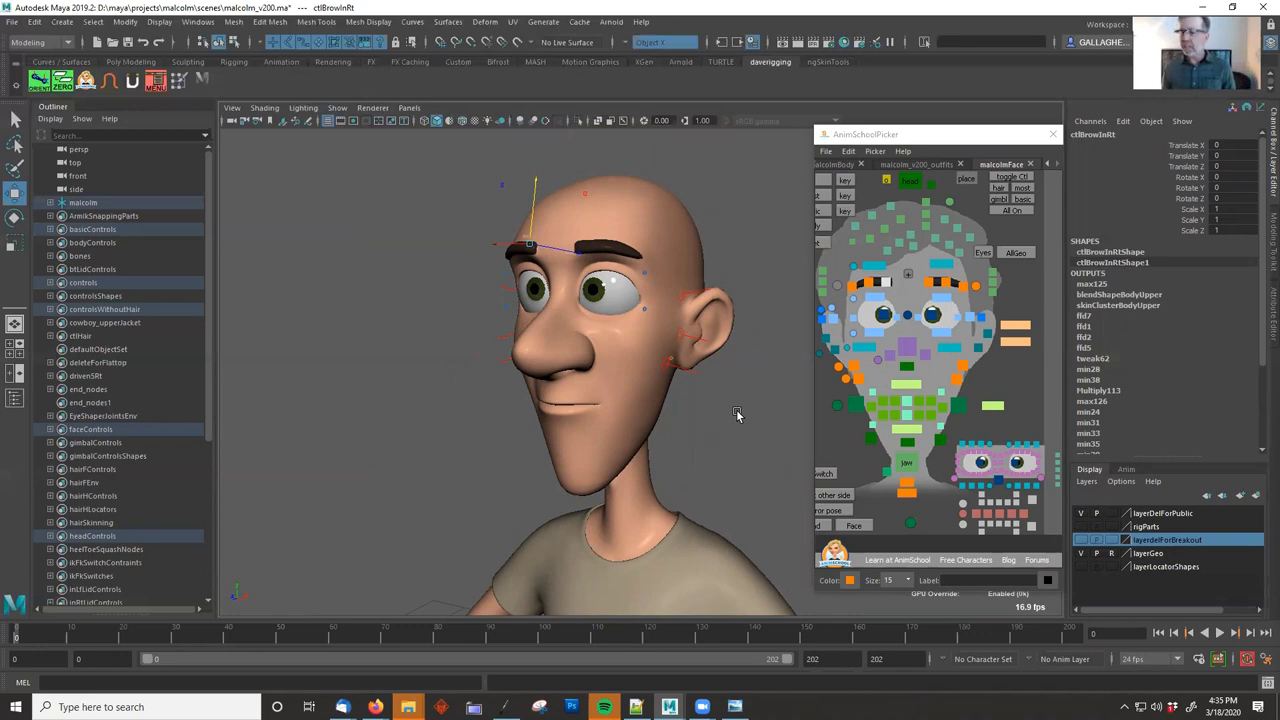
left_click(759, 356)
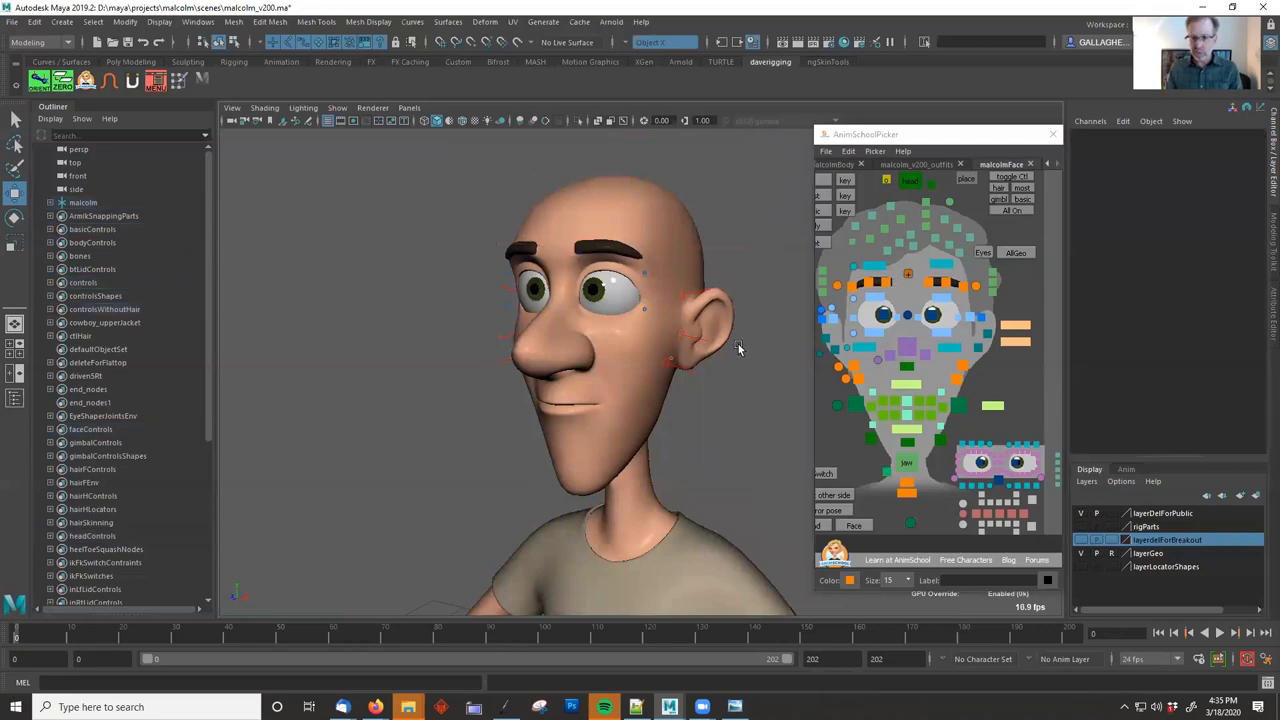
mouse_move(691, 197)
right_mouse_down()
mouse_move(573, 219)
mouse_move(555, 350)
right_mouse_up()
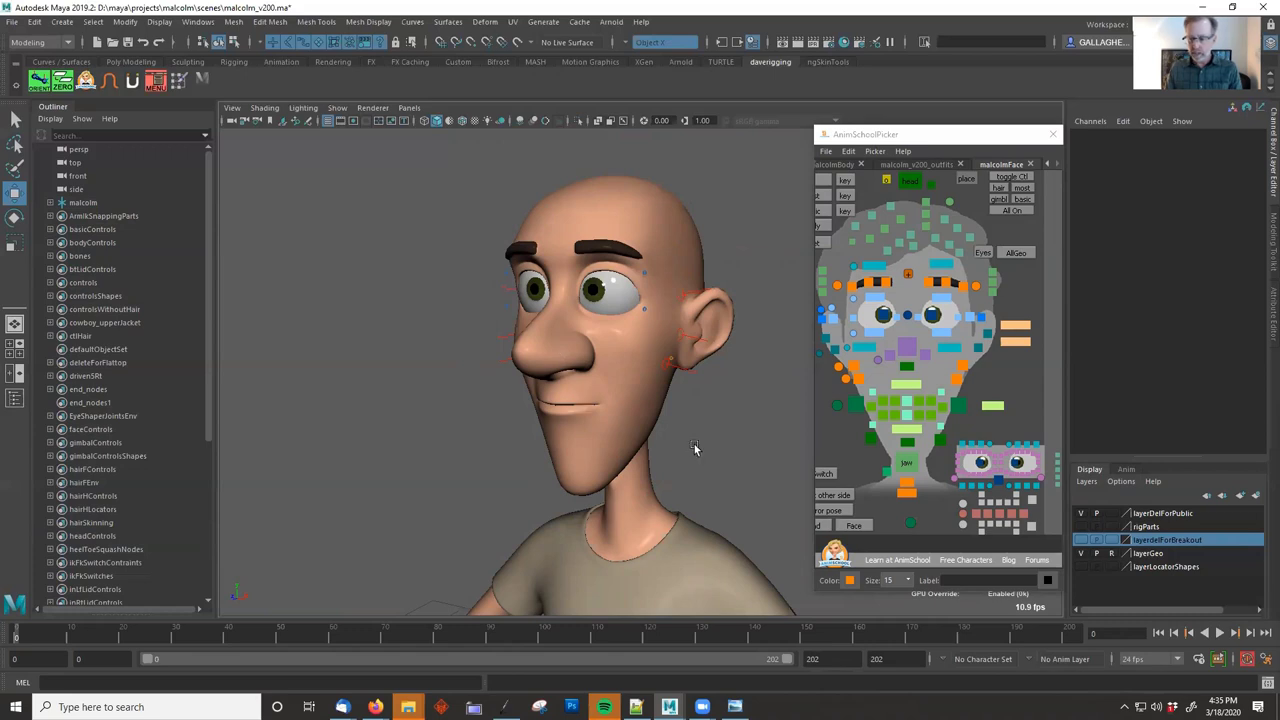
mouse_move(1140, 538)
left_mouse_down()
mouse_move(1085, 555)
mouse_move(1120, 574)
mouse_move(1160, 570)
left_mouse_up()
left_click(1110, 553)
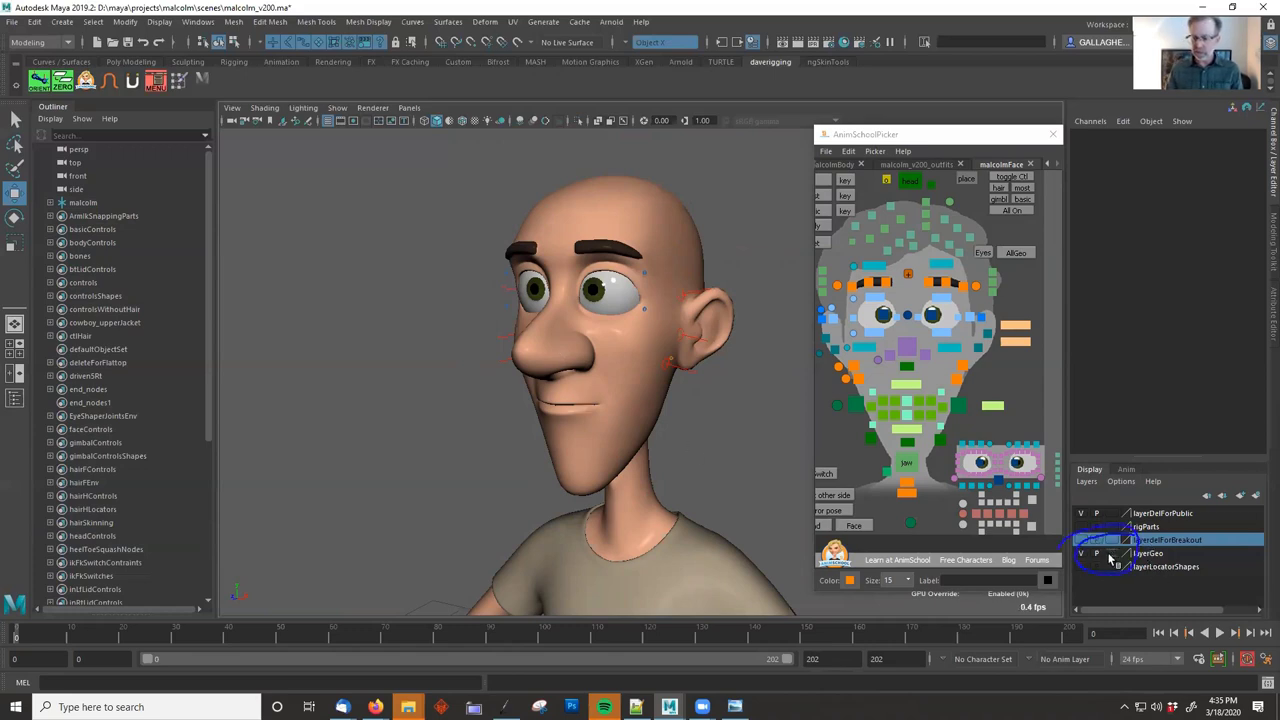
left_click(606, 434)
left_click(657, 402)
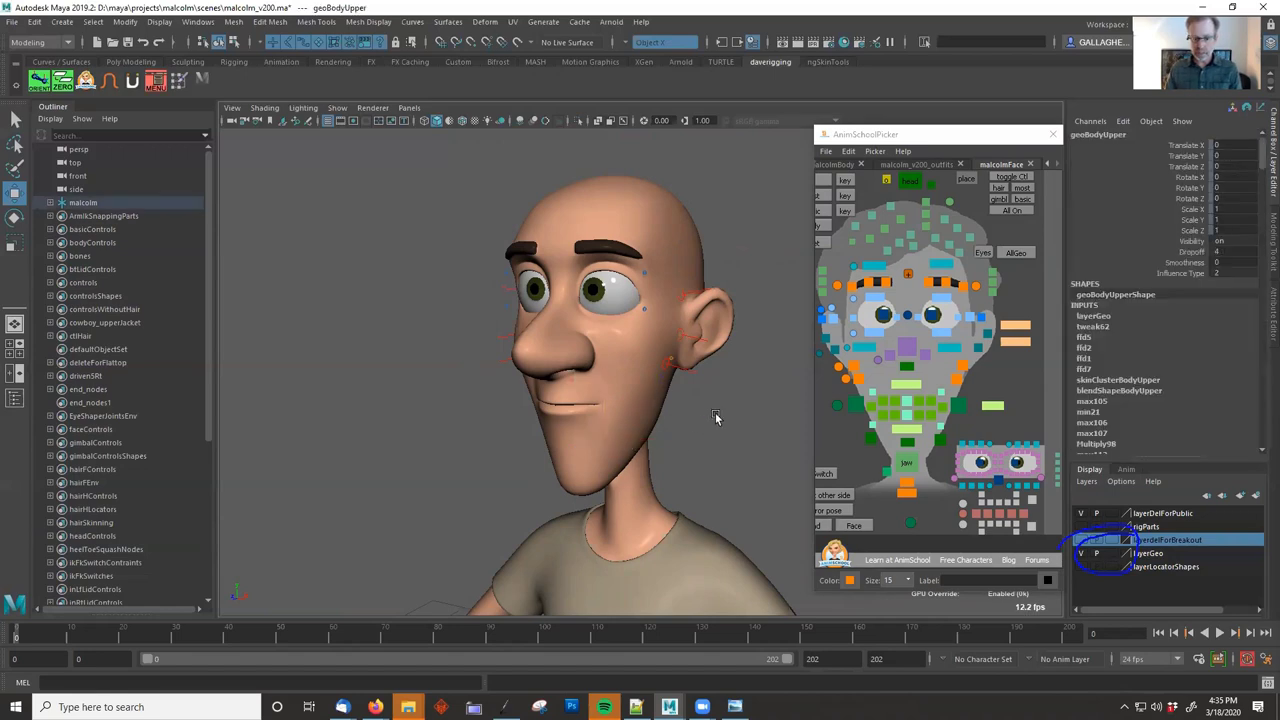
Turn on Selection Highlighting in the viewport for the selected head mesh.
left_click(667, 440)
left_click(681, 210)
right_click_drag(541, 396, 590, 392, "alt")
left_click(337, 107)
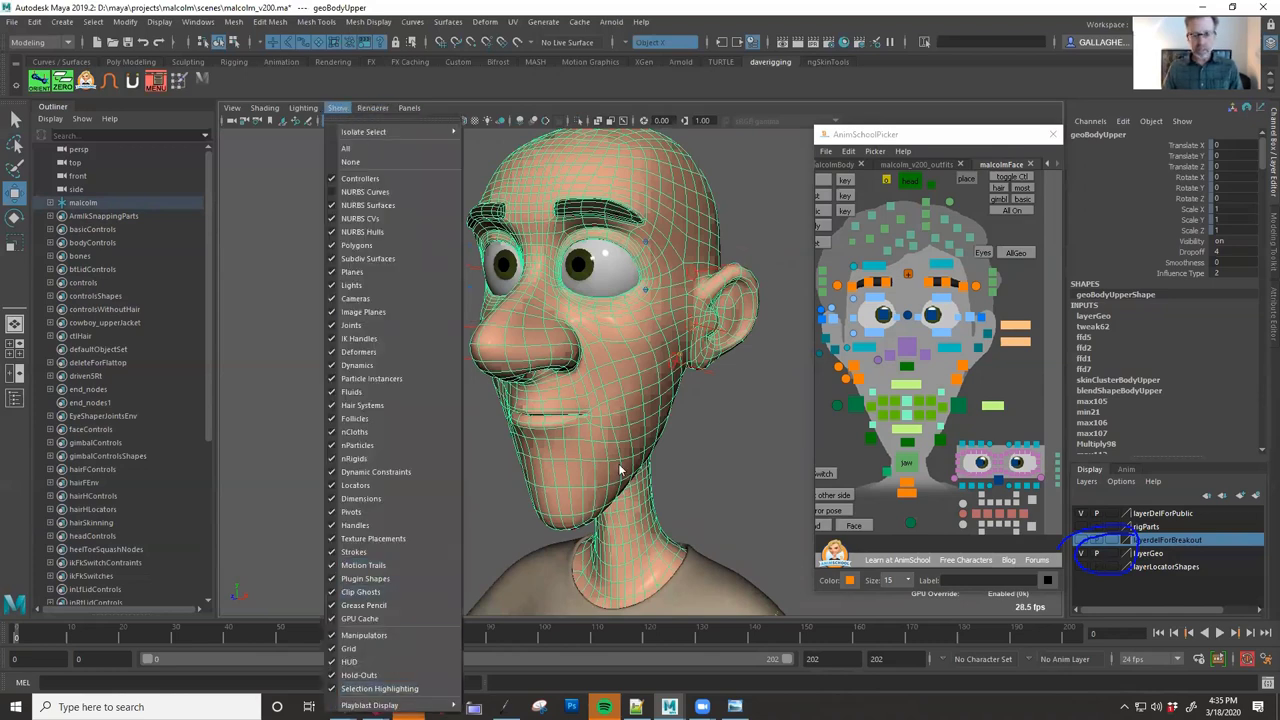
left_click(740, 470)
left_click(646, 380)
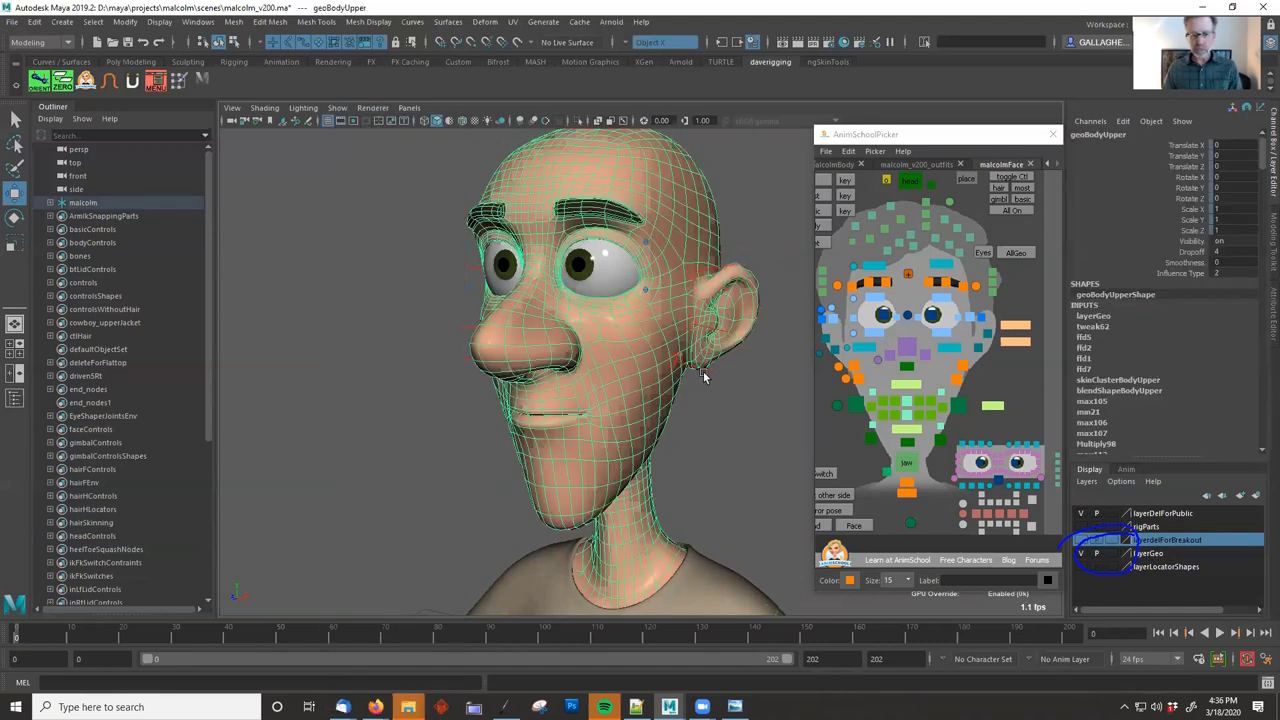
Lower the Envelope of the body mesh's skinClusterBodyUpper input and set the Envelope of blendShapeBodyUpper to 0.
key("alt")
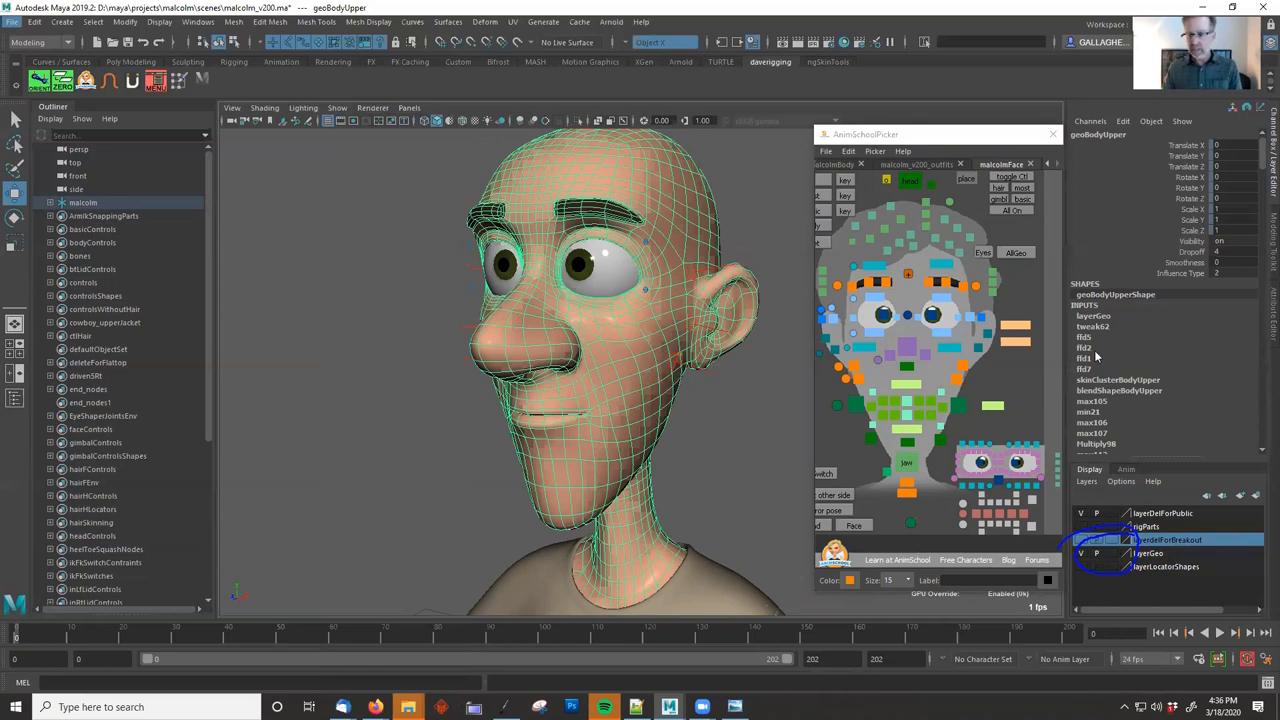
left_click(1121, 381)
scroll(1160, 225, "down", 3)
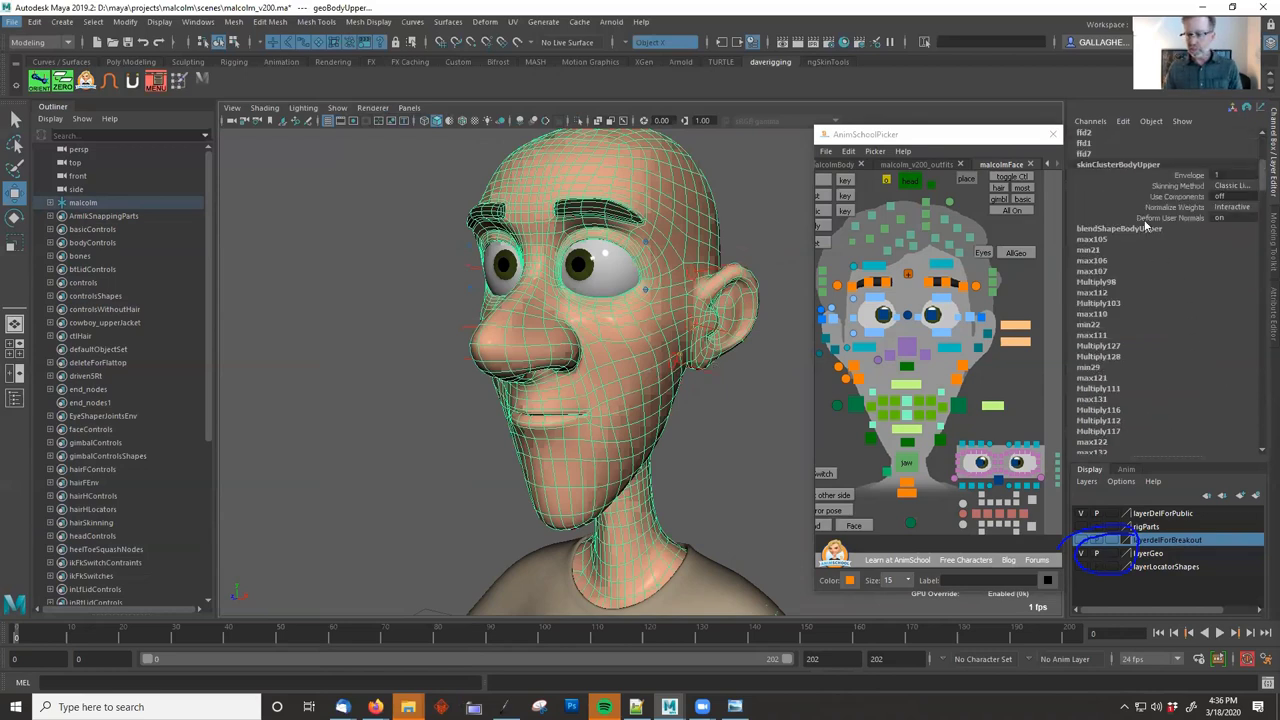
left_click_drag(1142, 199, 1157, 188)
left_click_drag(1131, 250, 1168, 262)
key("Escape")
left_click(1158, 204)
middle_click_drag(645, 254, 463, 244)
left_click(1118, 258)
left_click(1188, 146)
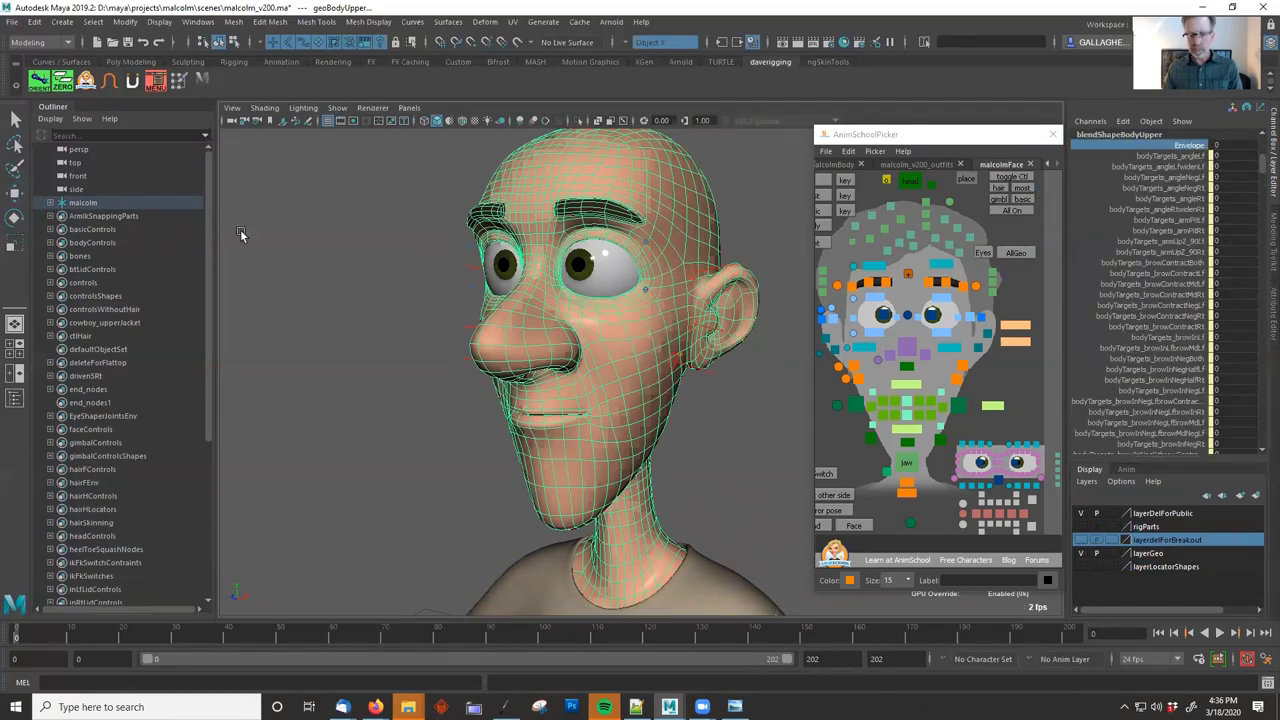
Duplicate the geoBodyUpper mesh.
left_click_drag(473, 285, 705, 282, "alt")
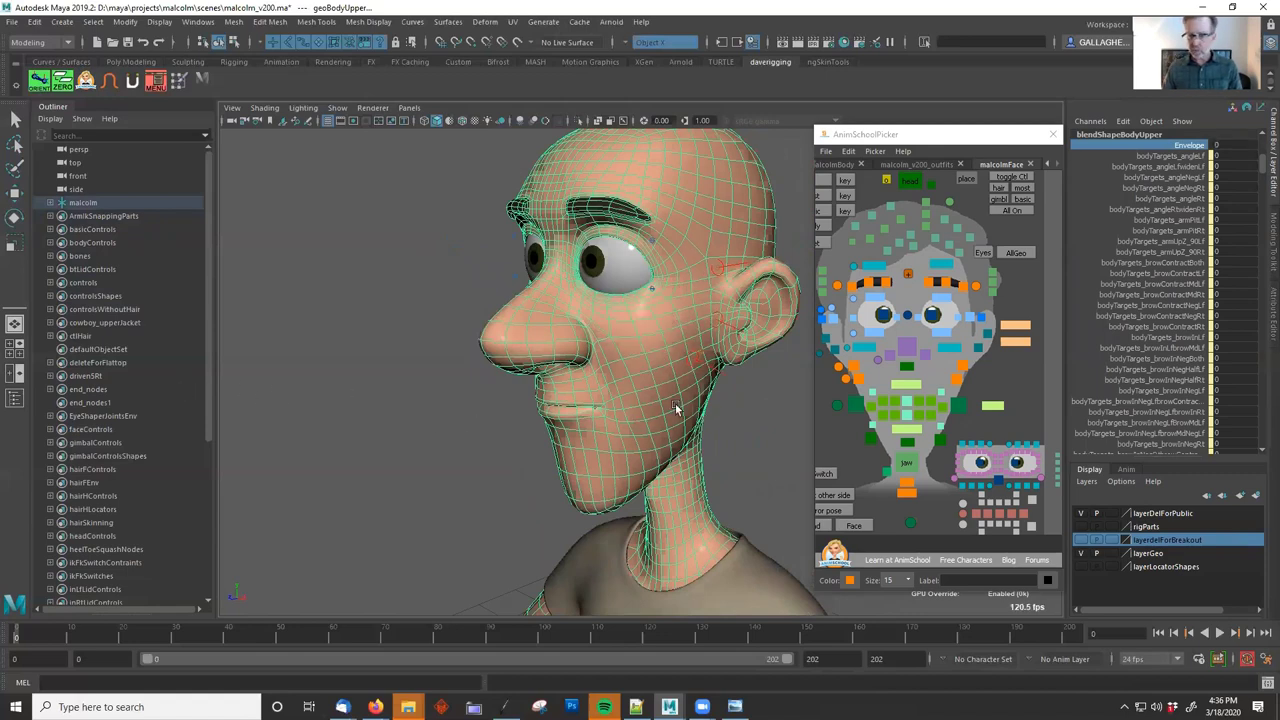
right_click_drag(675, 403, 460, 409, "alt")
left_click_drag(460, 409, 480, 411, "alt")
key("w")
left_click_drag(675, 425, 708, 405, "alt")
key("ctrl+d")
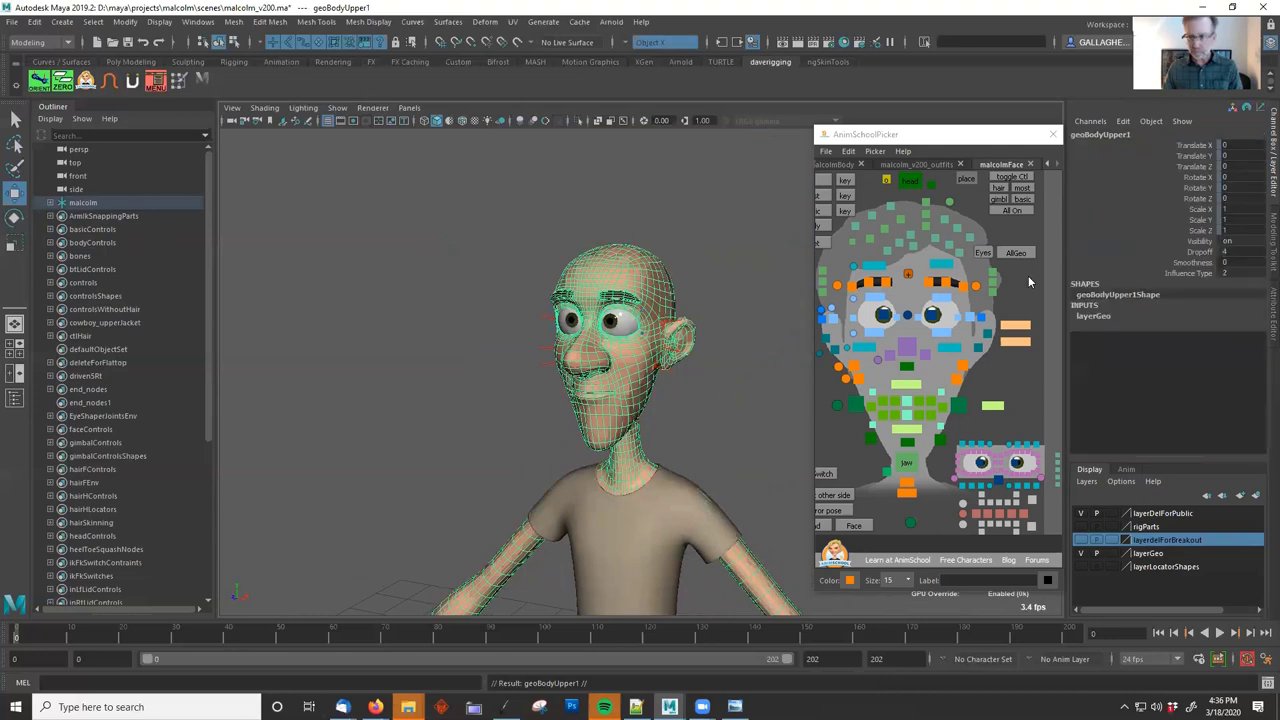
Unlock the translate, rotate and scale channels of the duplicated body mesh.
left_click_drag(1195, 233, 1204, 151)
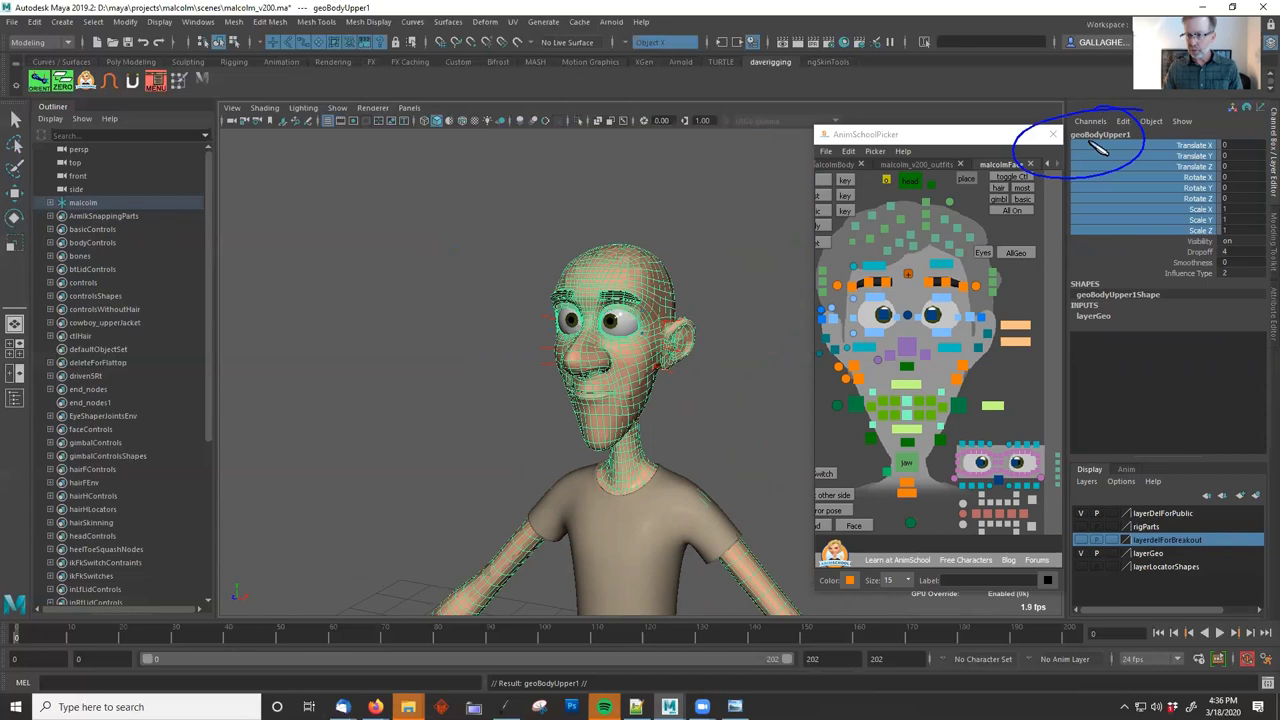
right_click(1125, 212)
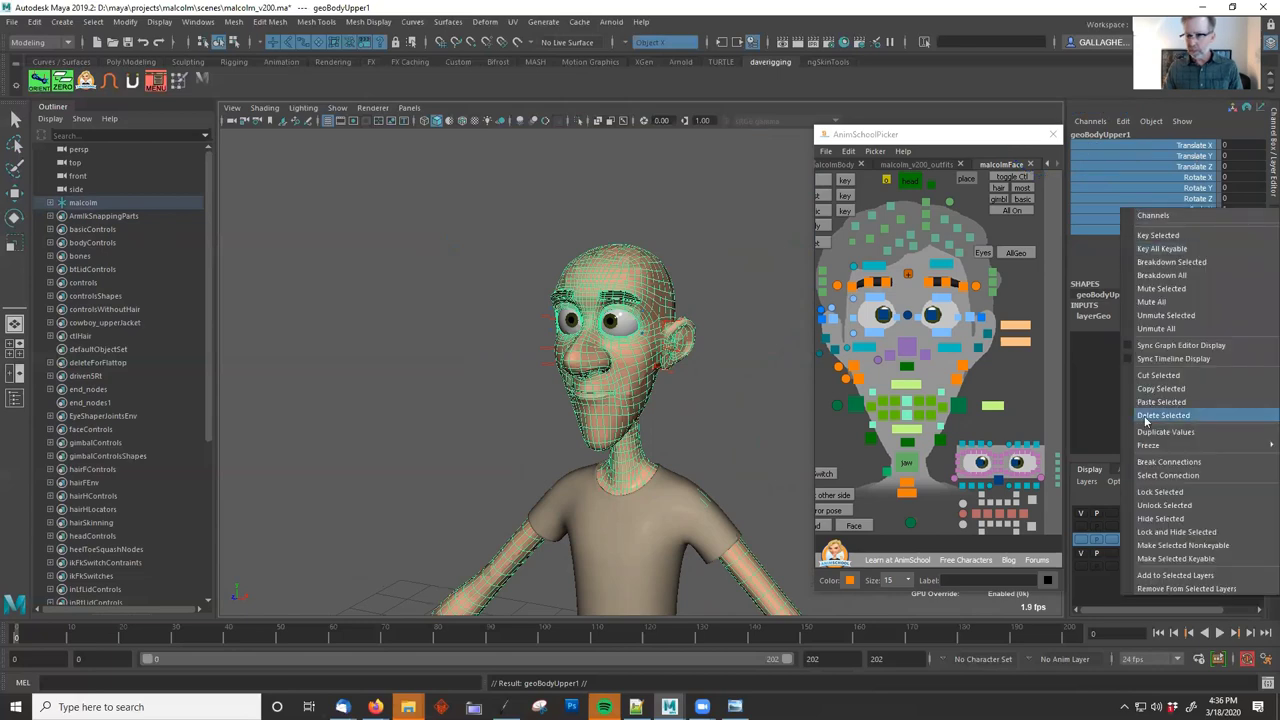
left_click(1166, 506)
Move the duplicated body mesh beside the original rig, to a Translate X of -1.58.
left_click(1194, 146)
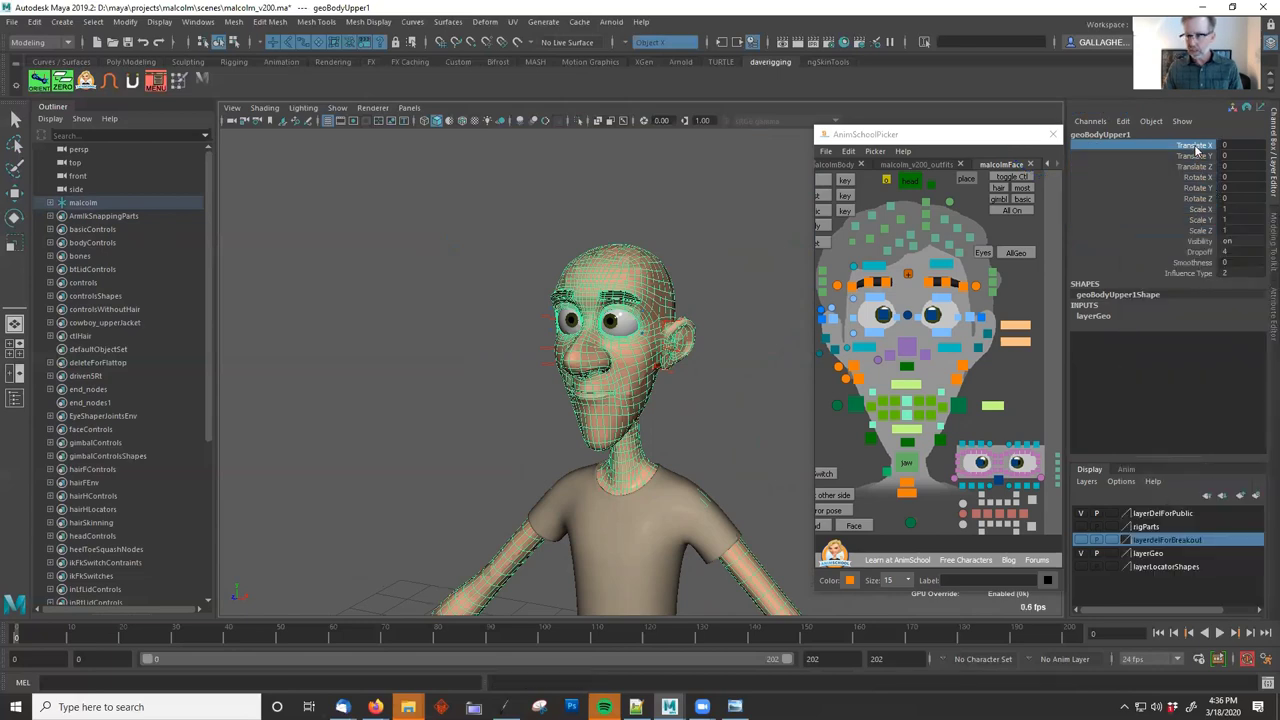
key("ctrl+z")
middle_click_drag(688, 246, 567, 289)
middle_click_drag(492, 379, 523, 340, "alt")
key("w")
left_click(531, 268)
left_click(514, 334)
middle_click_drag(631, 268, 669, 308, "alt")
Rename the duplicated body mesh as geoBodyUpperSoul.
left_click(1108, 135)
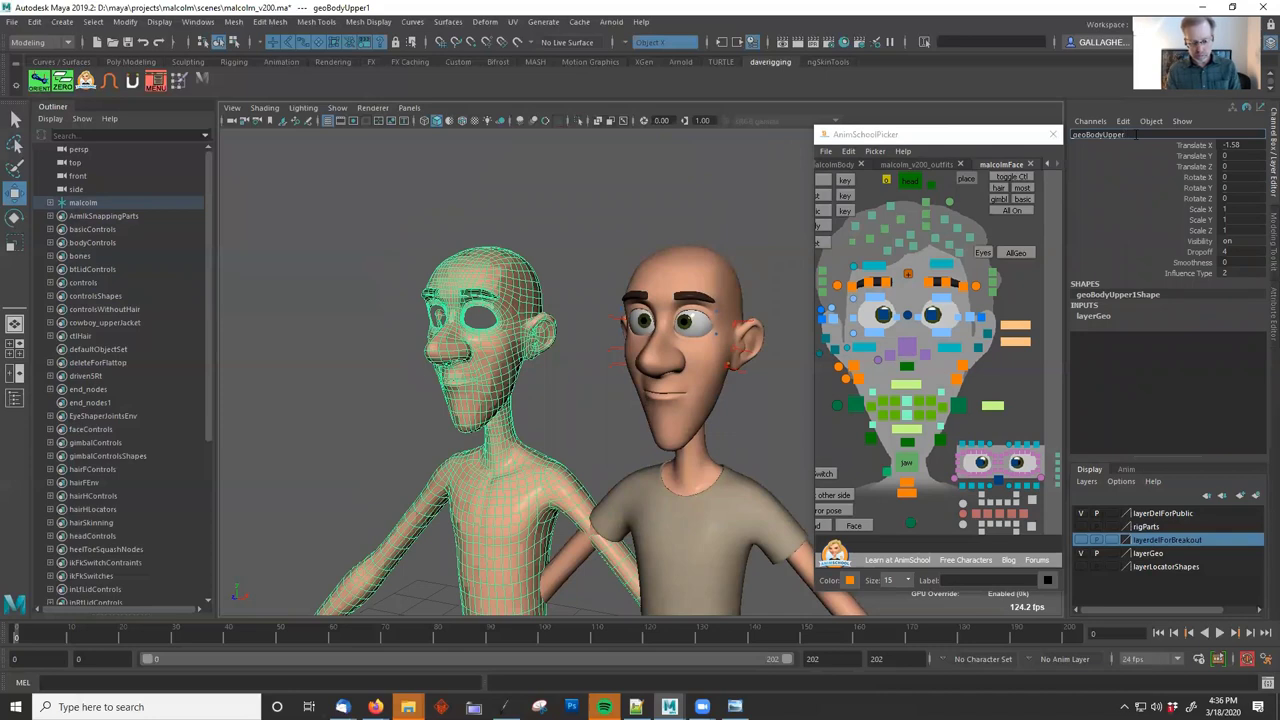
type("geoBodyUpperSoul")
key("Return")
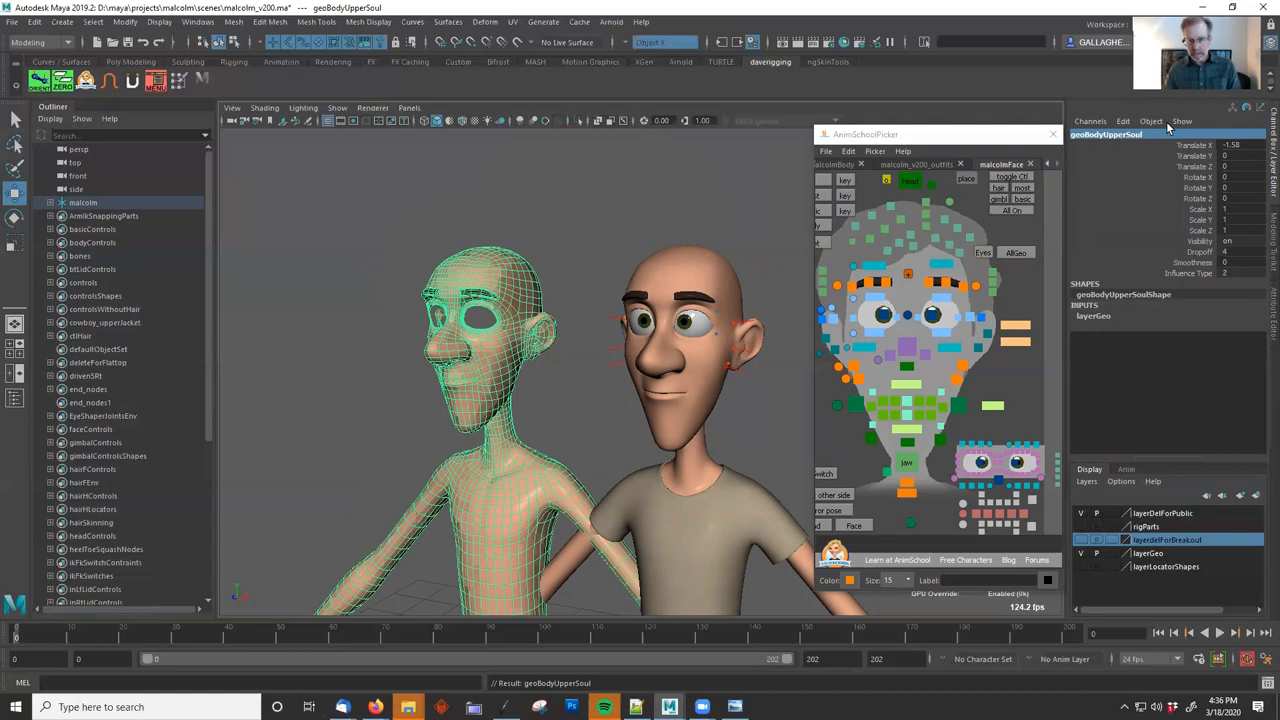
Switch to the soul1.JPG reference image, outline its face and the duplicated head with the screen pen to compare shapes, and move the image aside.
key("alt+Tab")
mouse_move(669, 236)
left_mouse_down()
mouse_move(650, 345)
mouse_move(734, 438)
mouse_move(720, 286)
left_mouse_up()
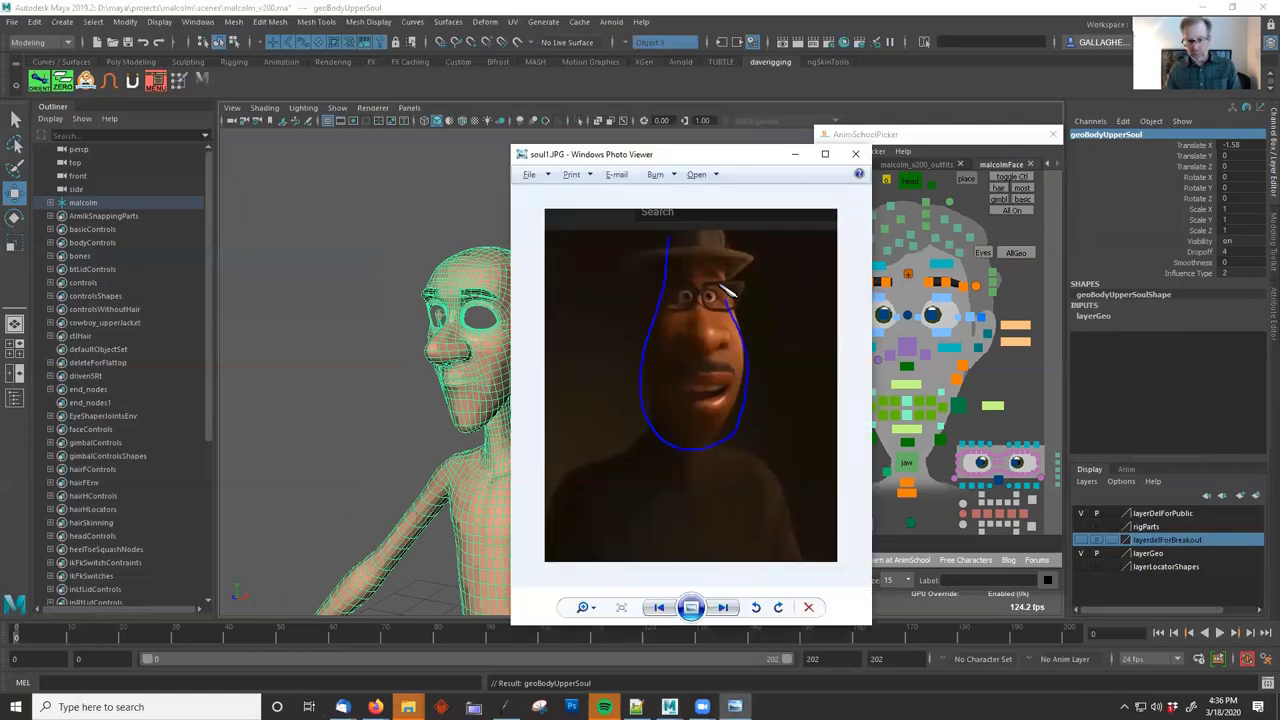
mouse_move(464, 416)
left_mouse_down()
mouse_move(514, 257)
mouse_move(464, 446)
mouse_move(433, 359)
mouse_move(528, 290)
mouse_move(466, 445)
left_mouse_up()
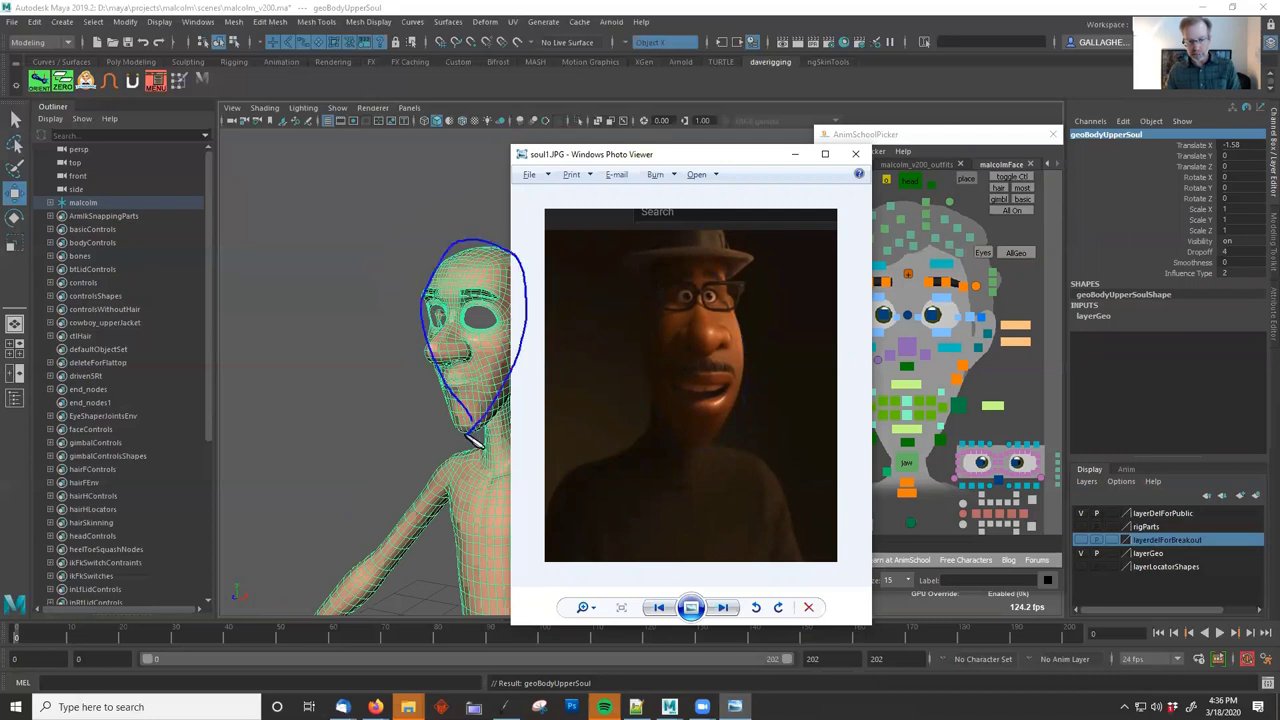
mouse_move(458, 256)
left_mouse_down()
mouse_move(537, 363)
mouse_move(505, 419)
mouse_move(525, 475)
left_mouse_up()
mouse_move(680, 436)
left_mouse_down()
mouse_move(665, 402)
mouse_move(758, 352)
mouse_move(673, 262)
left_mouse_up()
left_click_drag(672, 437, 683, 479)
left_click_drag(664, 156, 1279, 156)
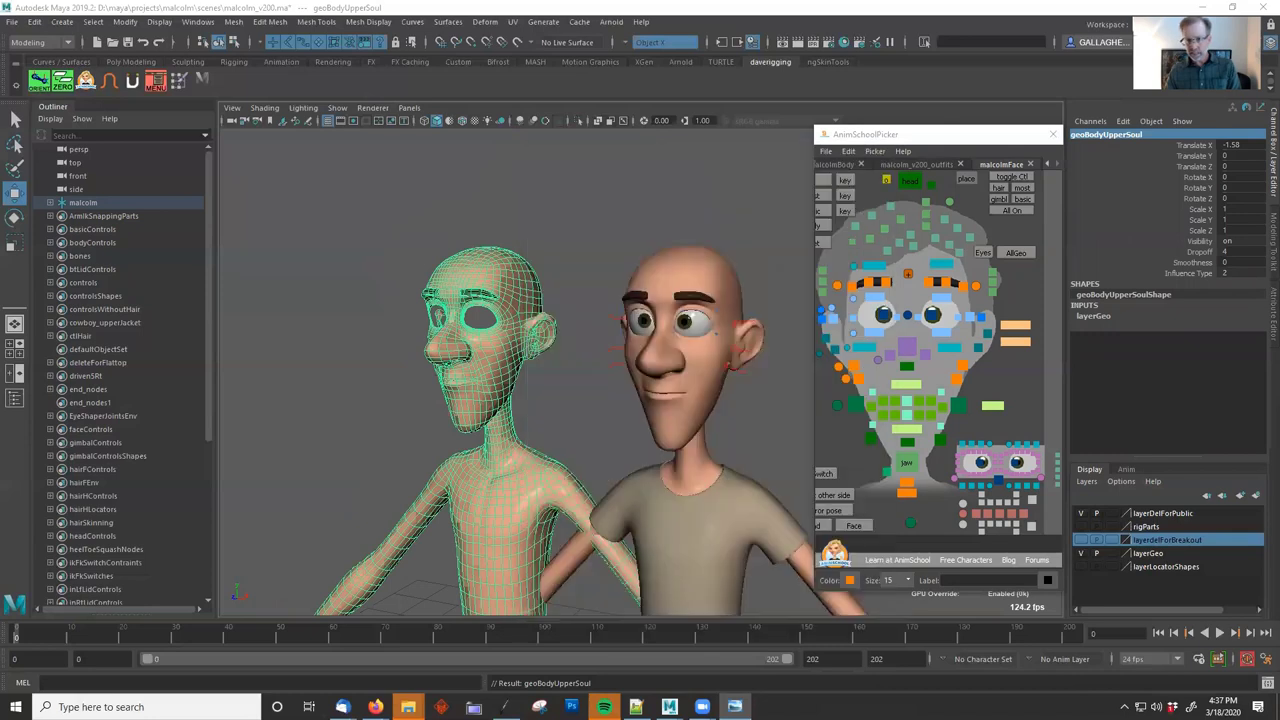
Add geoBodyUpperSoul as a blend shape target of the original body mesh, specifying the existing node blendShapeBodyUpper.
left_click_drag(560, 363, 571, 335, "alt")
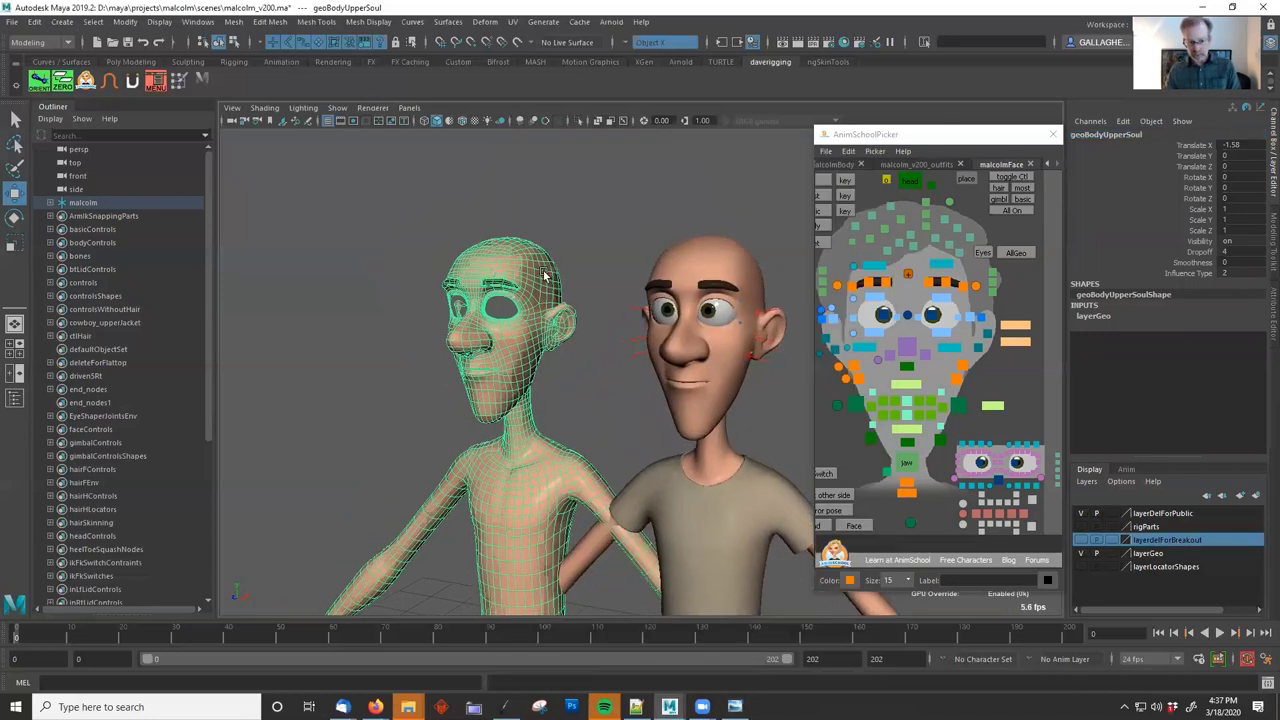
left_click(700, 244)
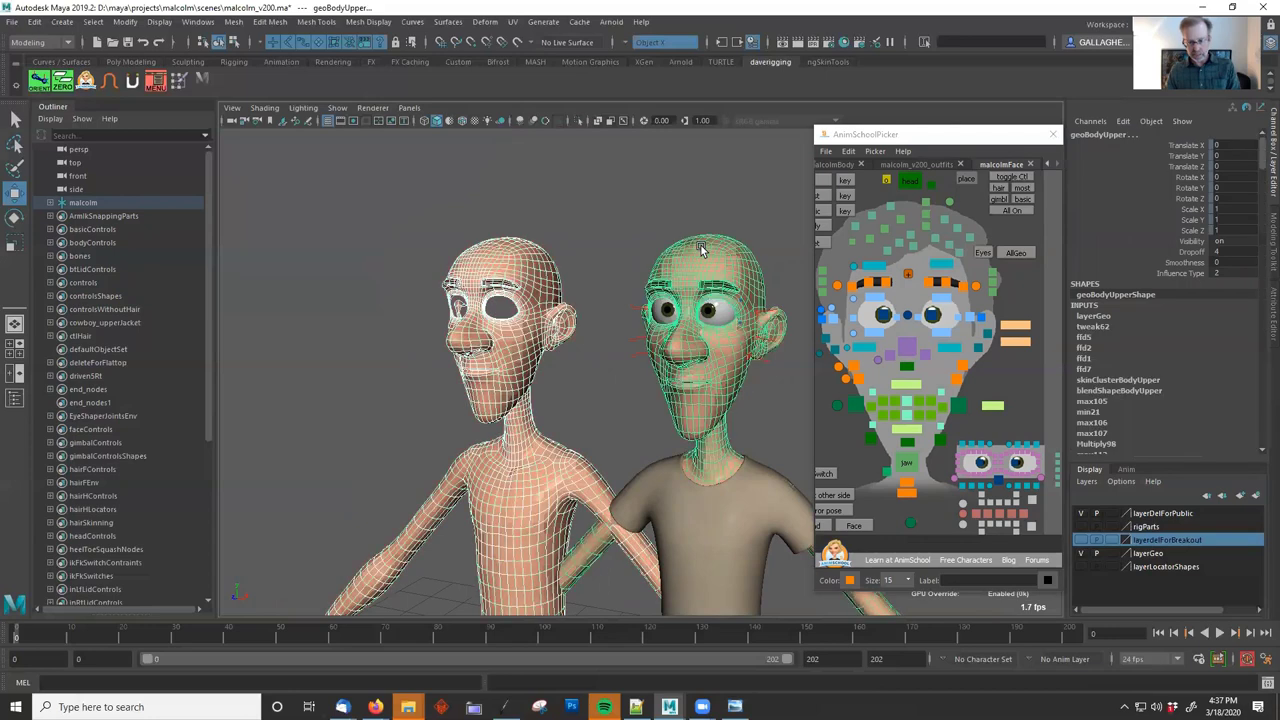
left_click(40, 42)
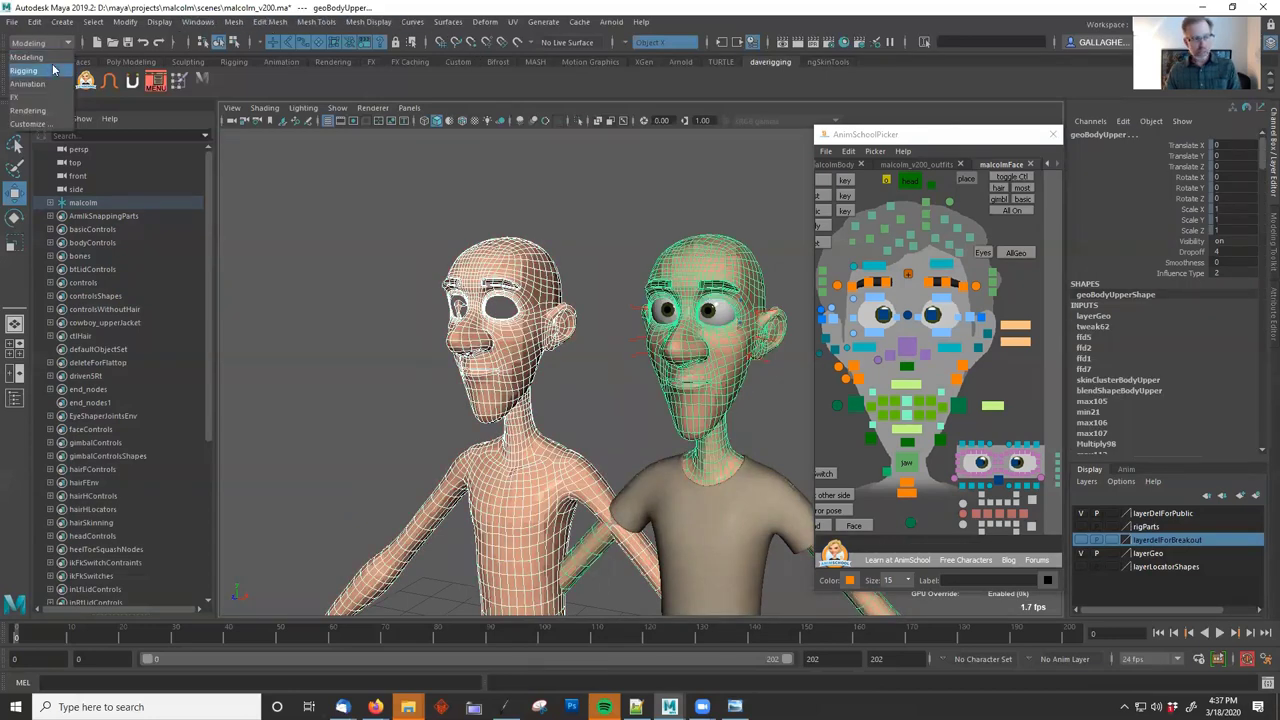
left_click(49, 71)
left_click(301, 21)
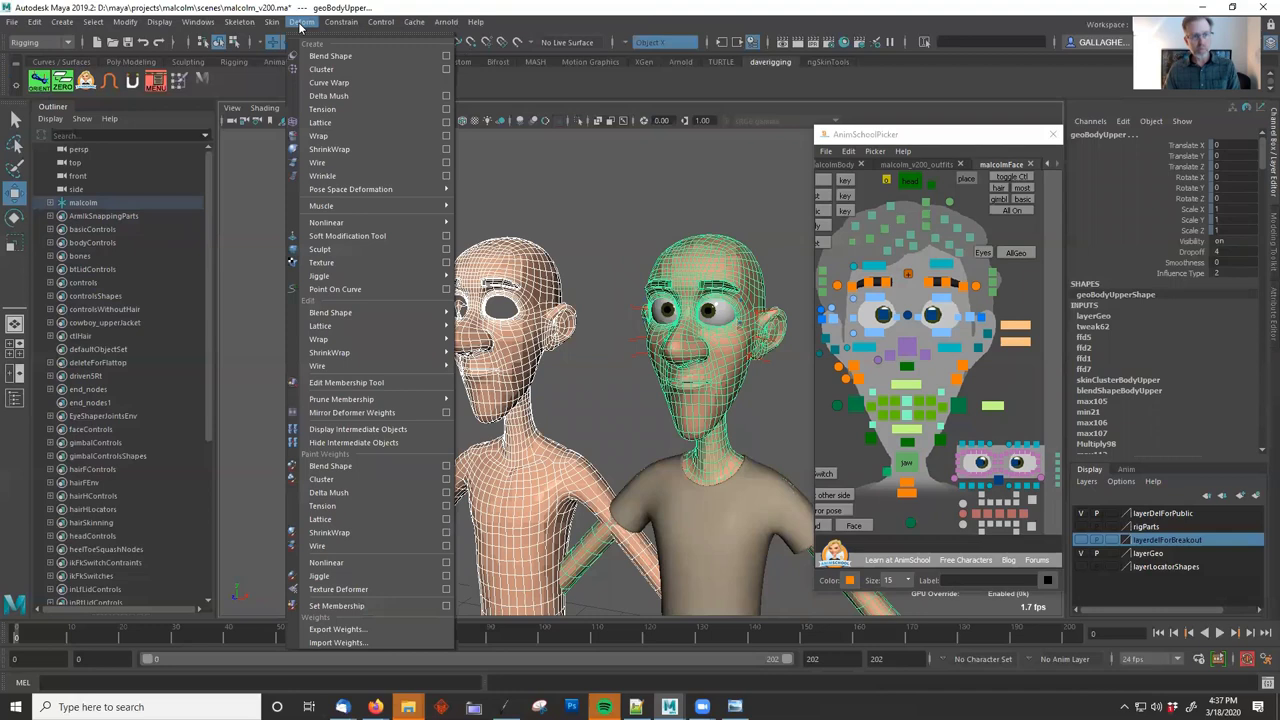
mouse_move(401, 310)
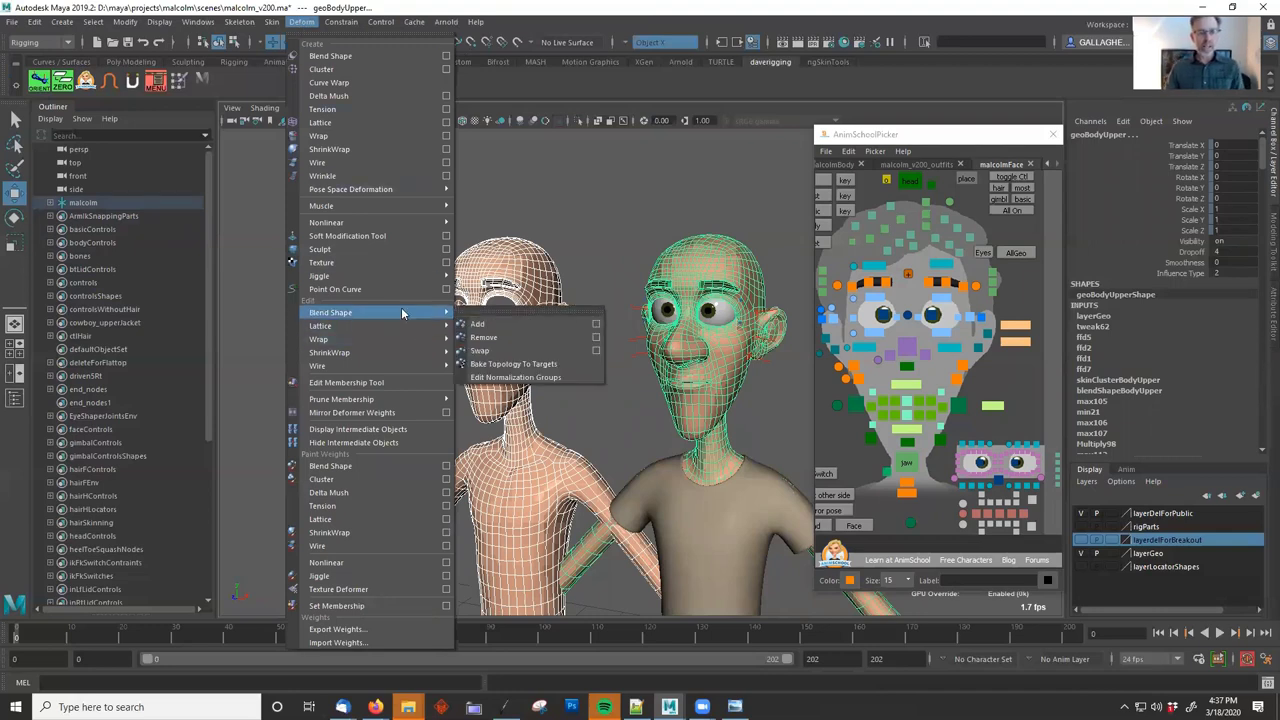
left_click(595, 323)
left_click(577, 307)
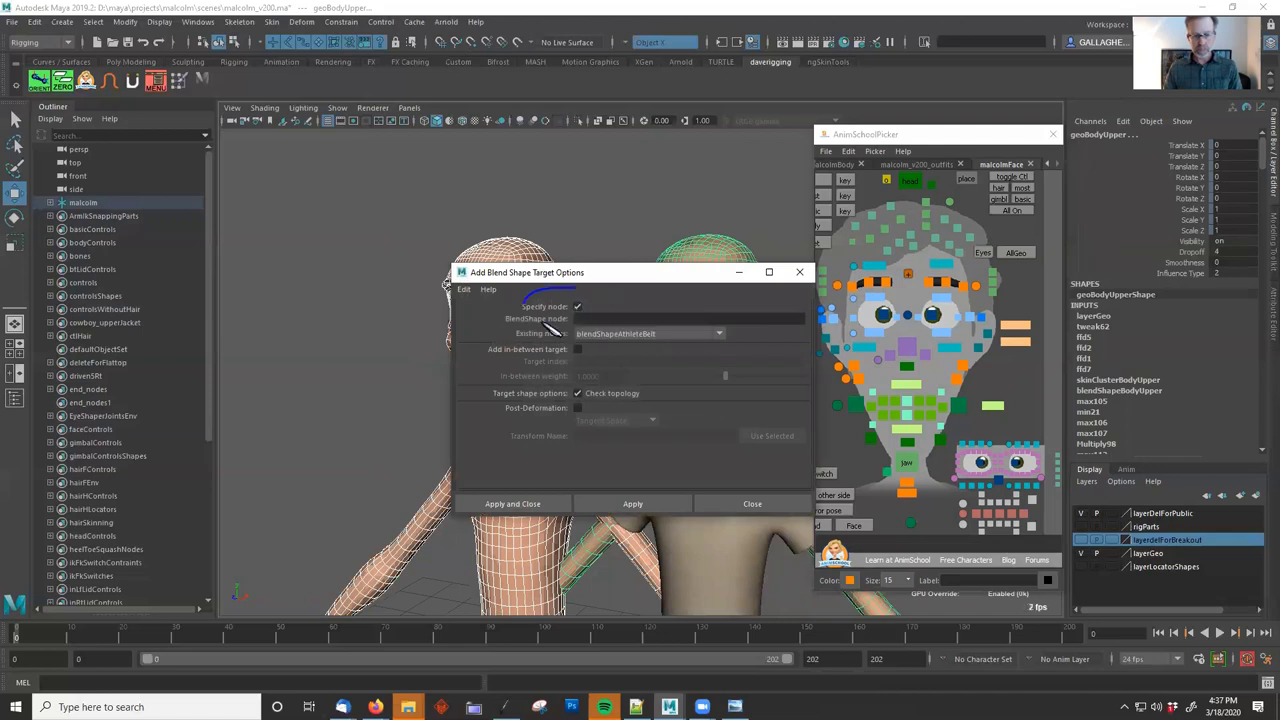
left_click(629, 335)
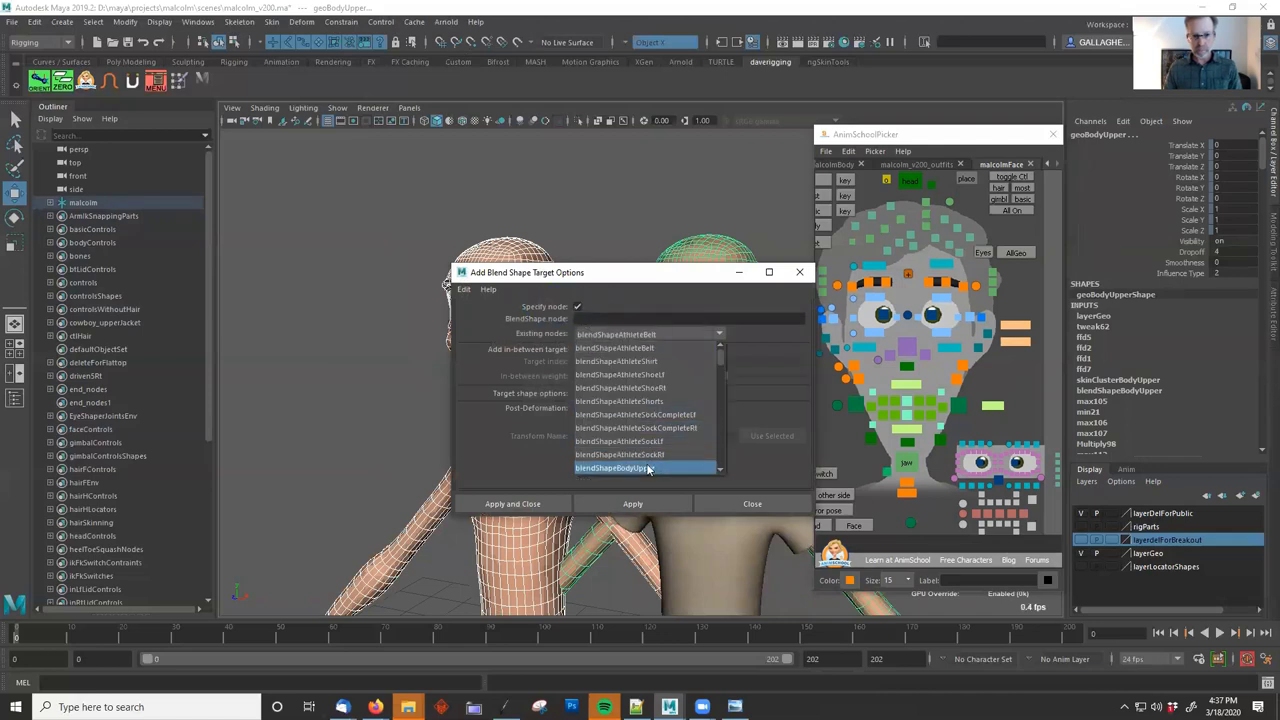
left_click(652, 468)
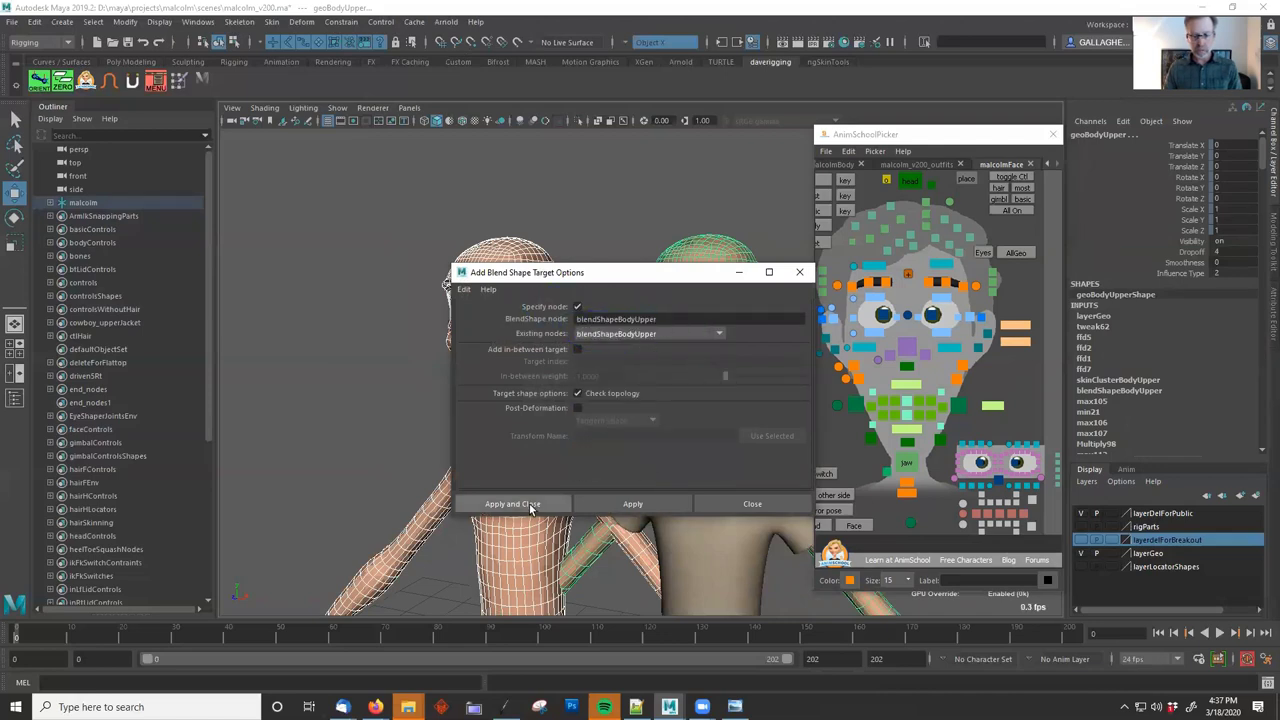
left_click(512, 503)
Expand the blendShapeBodyUpper input of the original body mesh and look through its target list for the new target.
left_click(705, 262)
scroll(1124, 355, "down", 2)
left_click(1113, 361)
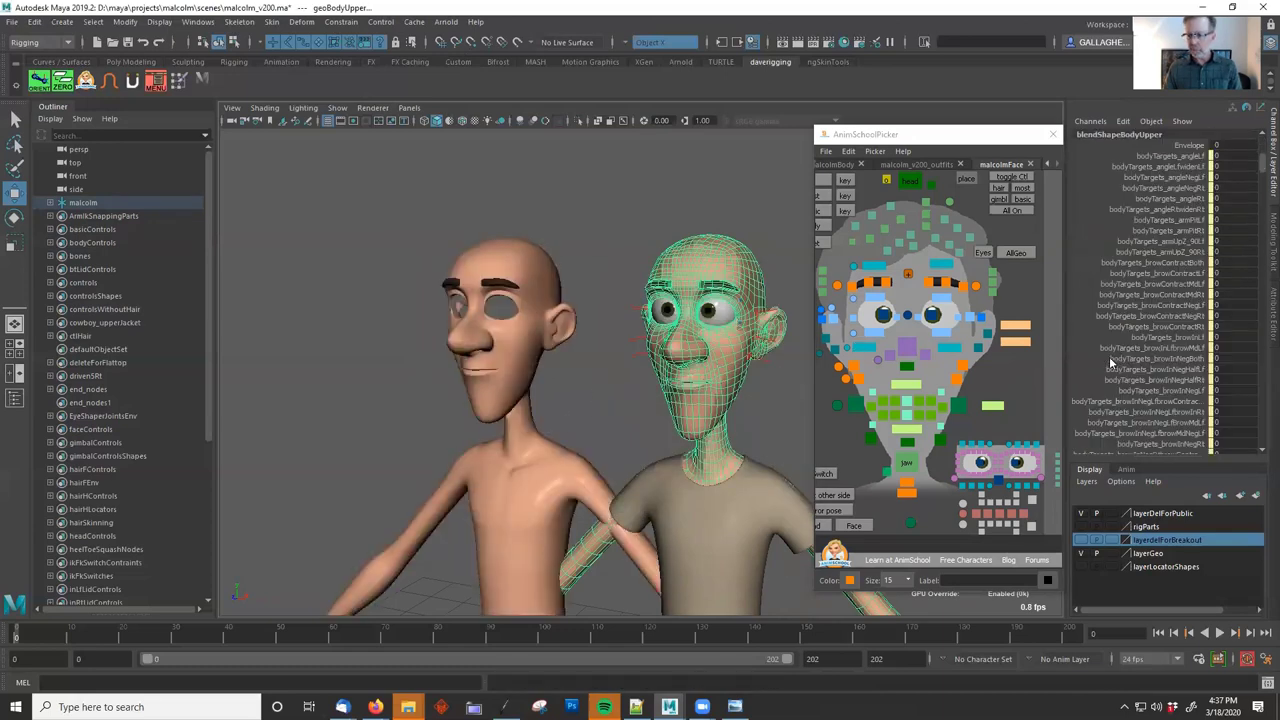
mouse_move(1262, 166)
left_mouse_down()
mouse_move(1261, 267)
mouse_move(1164, 291)
mouse_move(1145, 266)
left_mouse_up()
left_click(1160, 268)
key("Escape")
Switch geoBodyUpperSoul to component selection, pick a lower cheek vertex with soft selection, and try moving it sideways.
left_click(535, 293)
left_click_drag(535, 293, 640, 392, "alt")
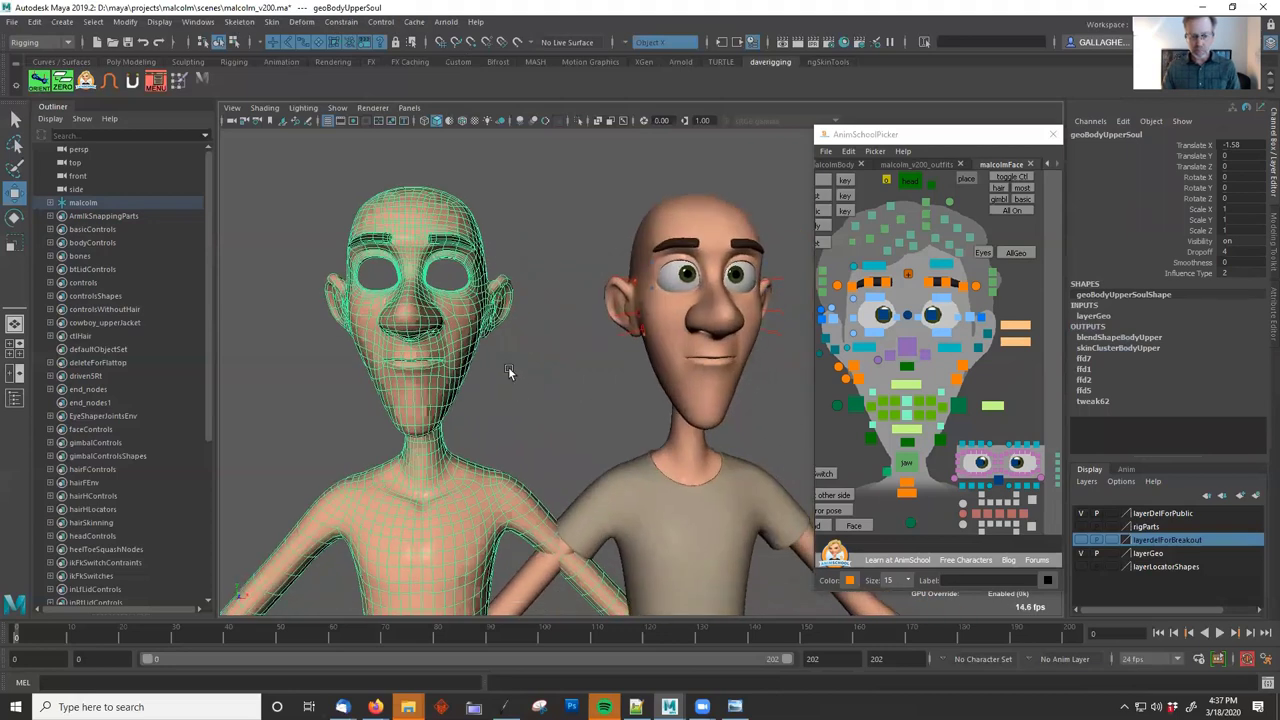
key("F8")
left_click(461, 378)
left_click_drag(467, 377, 478, 375)
key("ctrl+z")
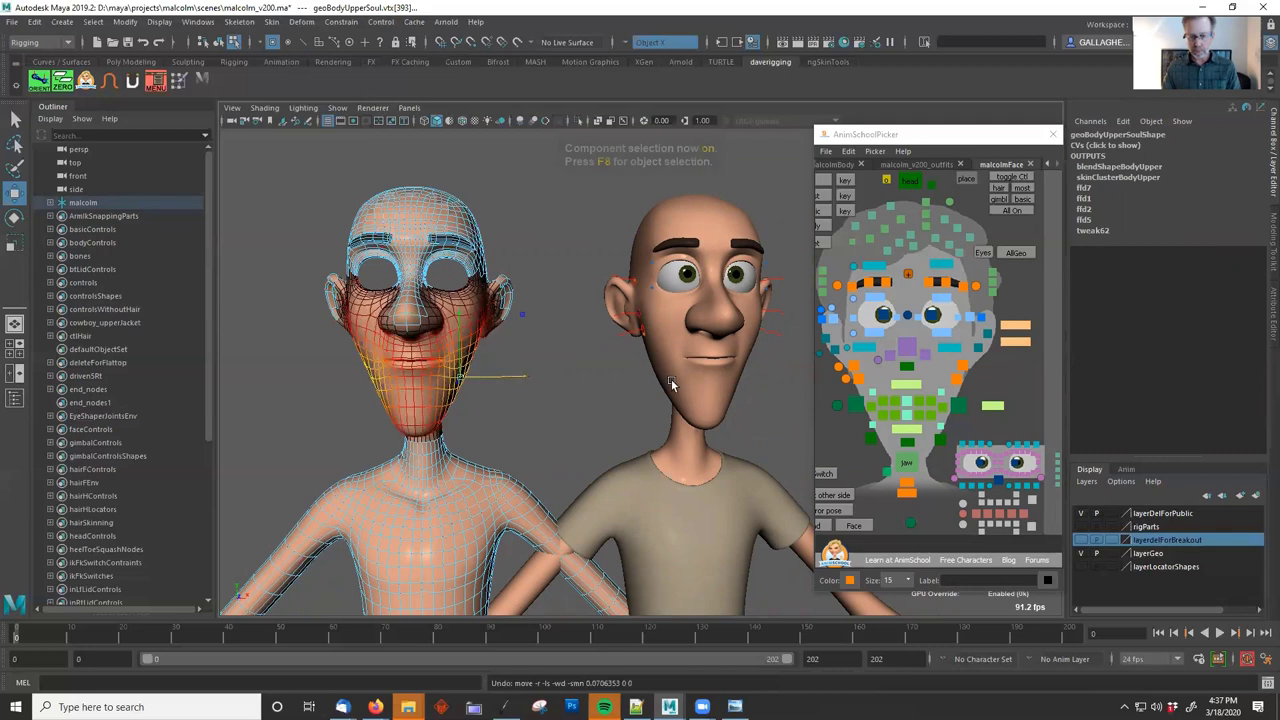
Select the original body mesh and check the Envelope settings of its blendShapeBodyUpper and skinClusterBodyUpper inputs.
left_click(670, 376)
key("F8")
left_click_drag(763, 377, 690, 378, "alt")
left_click(1132, 389)
scroll(1185, 226, "down", 3)
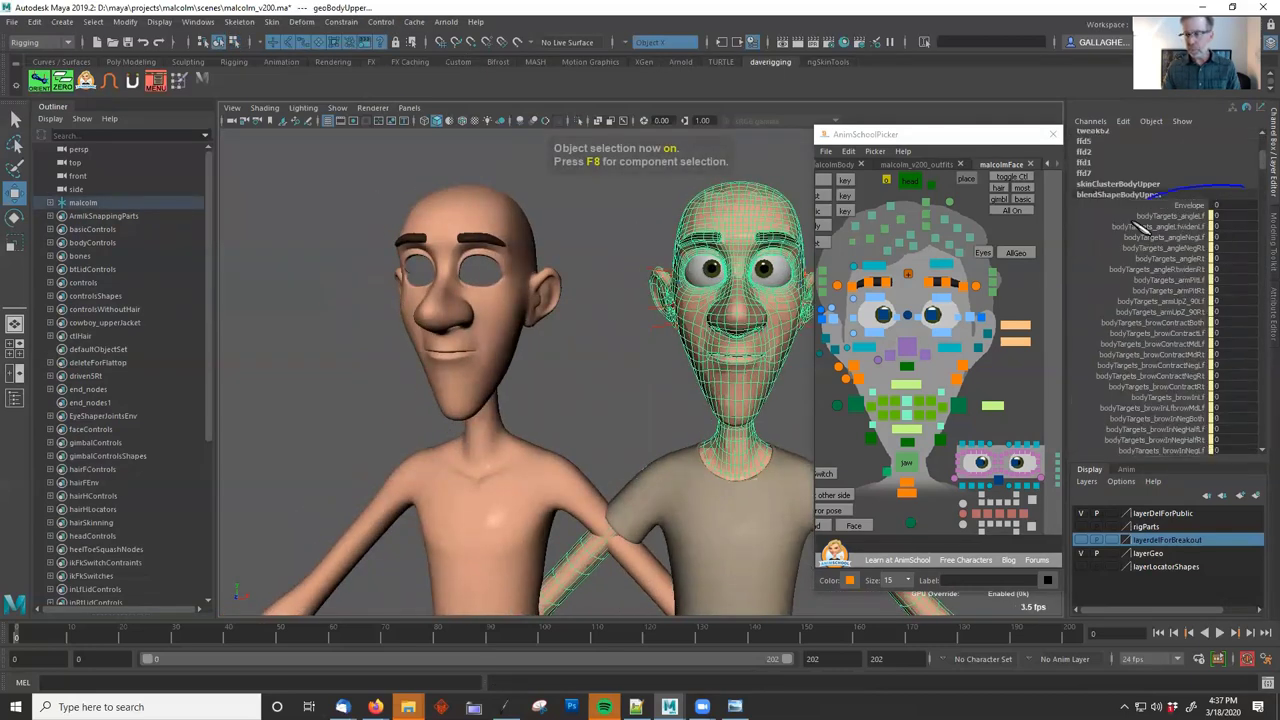
left_click(1185, 205)
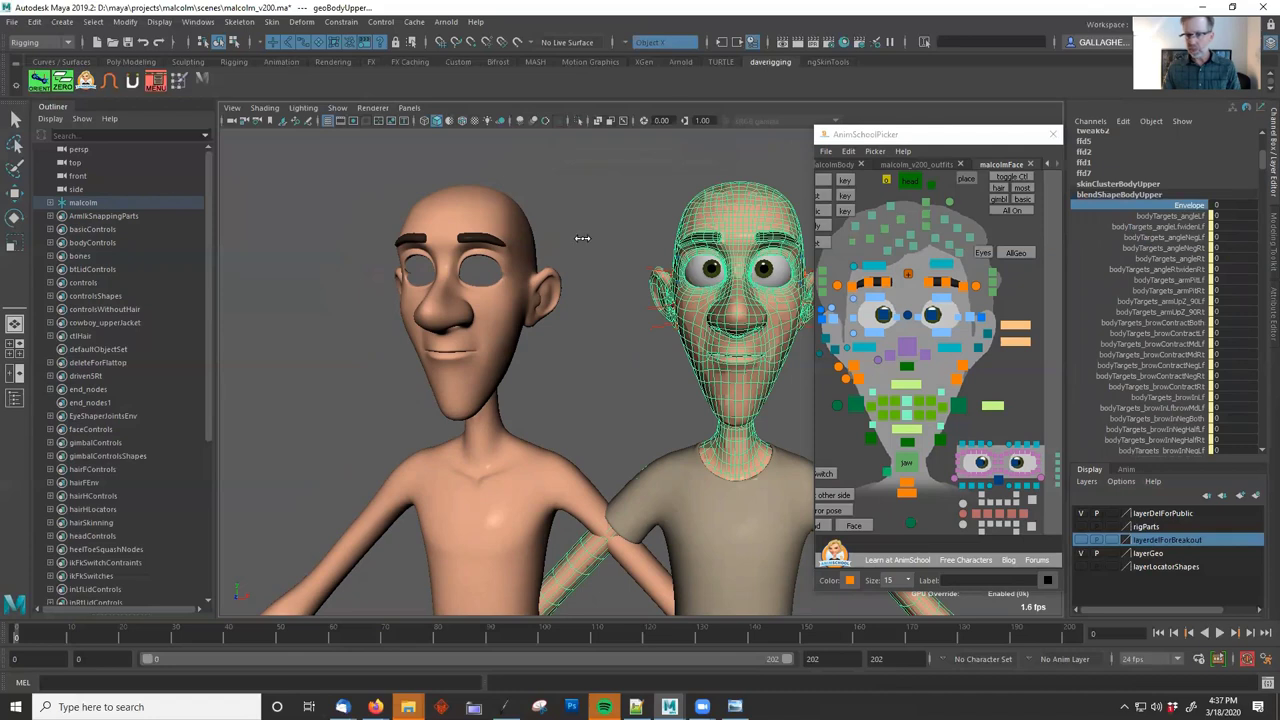
left_click(1123, 185)
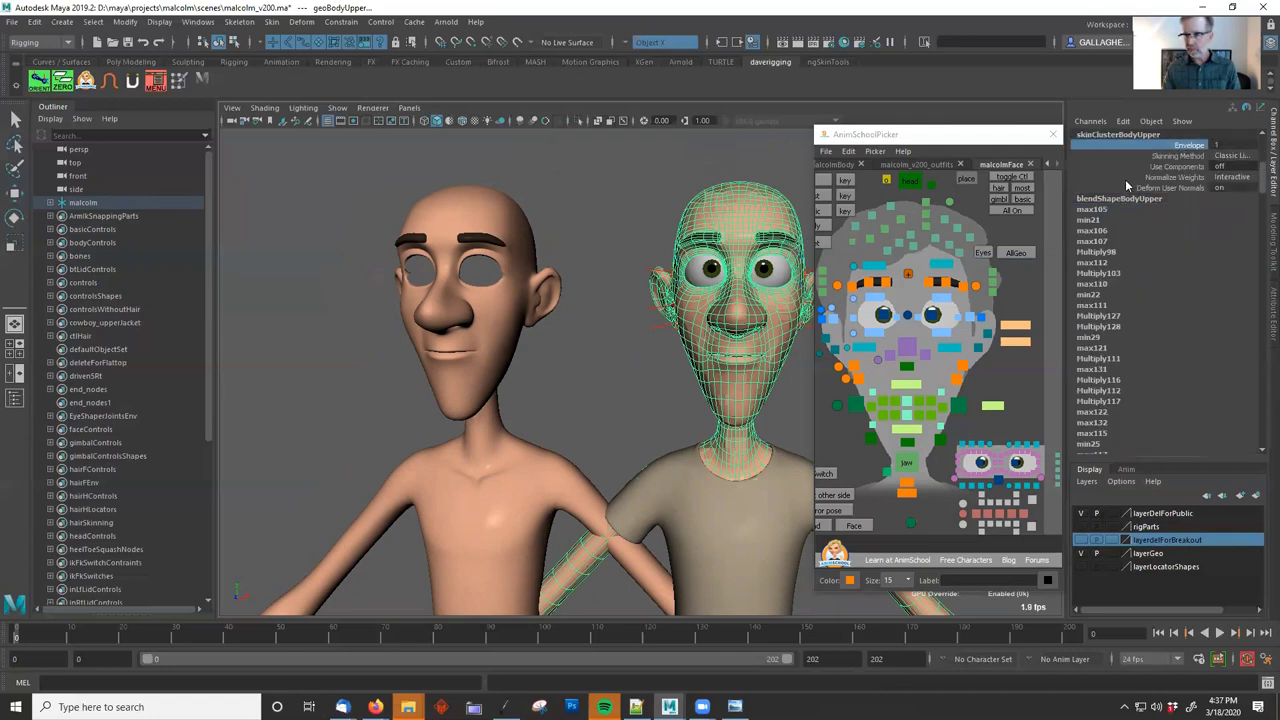
Return geoBodyUpperSoul to component selection and pull a lower cheek vertex outward with soft selection.
left_click(519, 301)
key("F8")
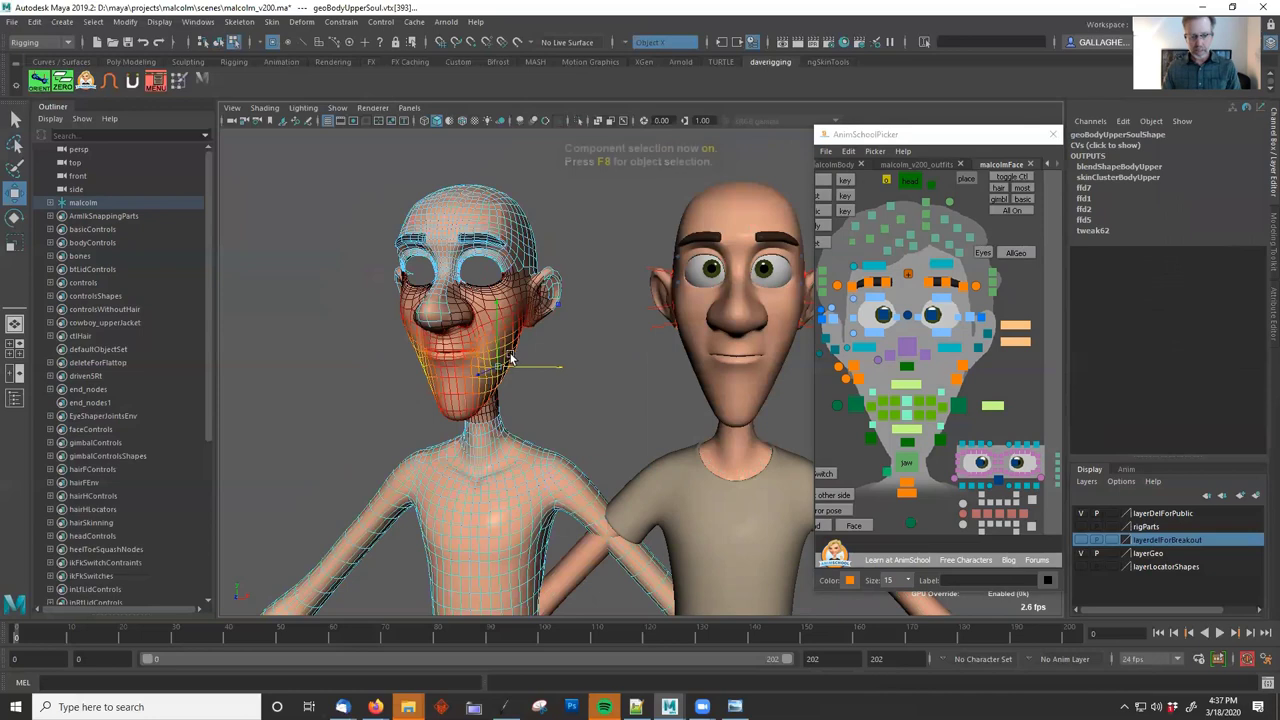
left_click(544, 365)
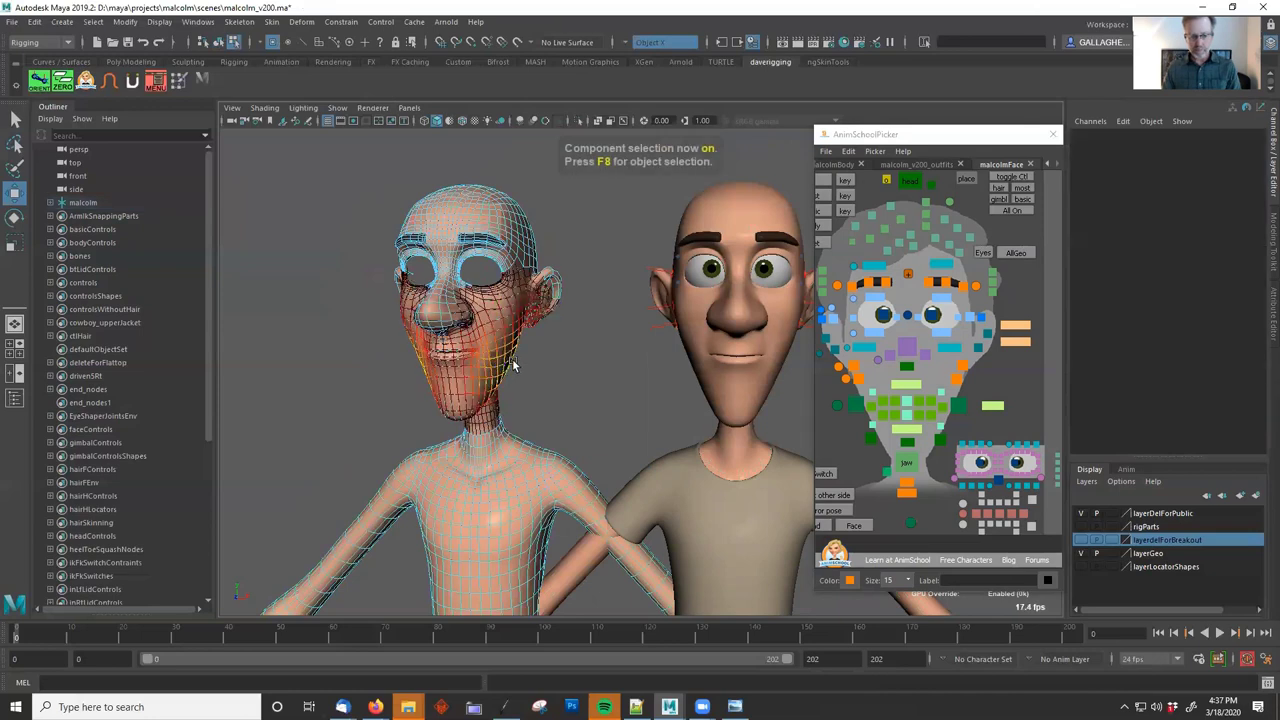
left_click(514, 361)
mouse_move(529, 361)
left_mouse_down()
mouse_move(559, 365)
mouse_move(546, 365)
left_mouse_up()
left_click_drag(546, 365, 472, 351, "alt")
Check the cheek shape in object selection, adjust the same soft-selected cheek area again, and leave component selection.
key("F8")
scroll(620, 358, "up", 4)
scroll(540, 348, "down", 4)
key("F8")
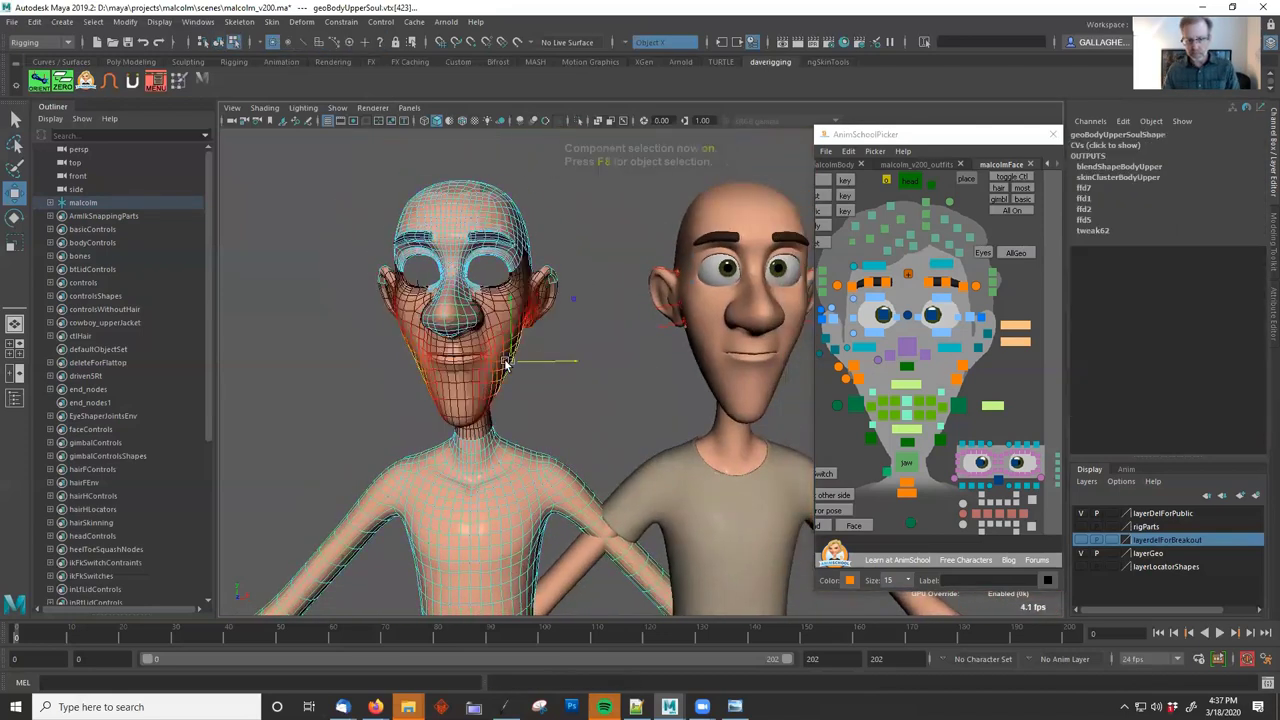
left_click_drag(548, 366, 462, 336)
scroll(565, 378, "down", 2)
key("F8")
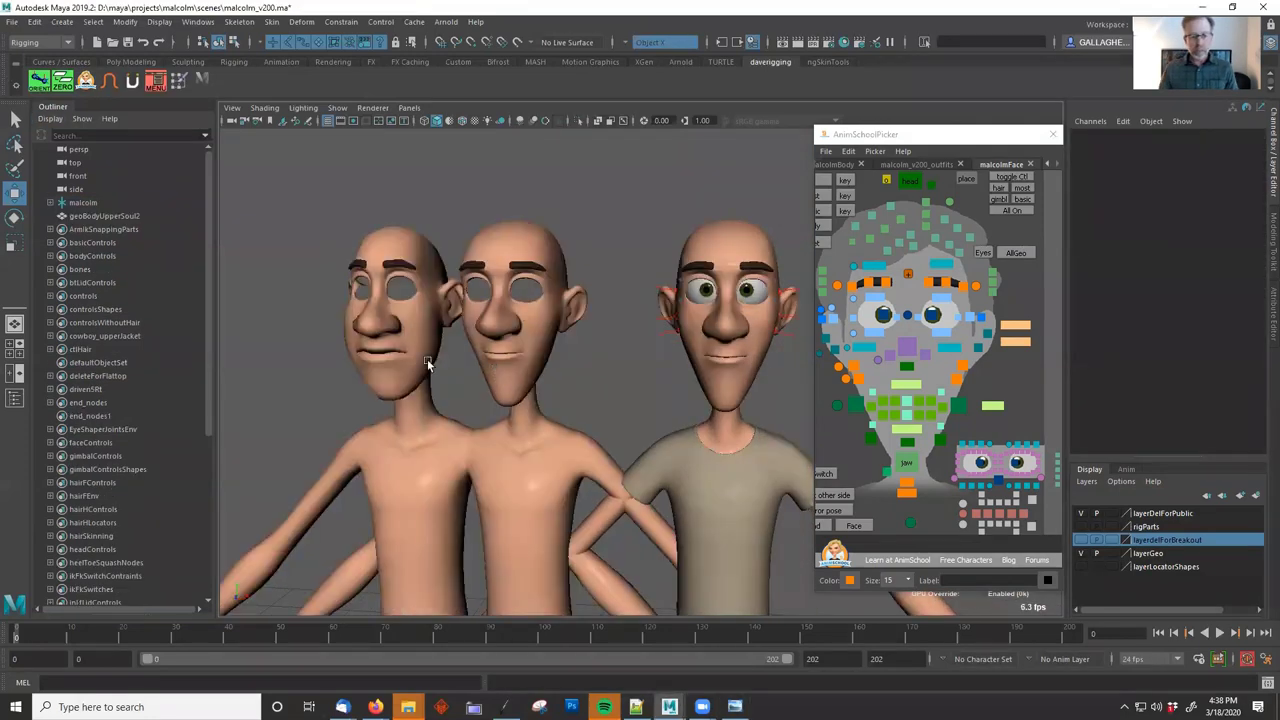
Select geoBodyUpperSoul2 and compare its sculpted head with the other two bodies from several angles.
left_click(428, 363)
left_click(334, 324)
left_click(391, 359)
right_click_drag(350, 388, 453, 384, "alt")
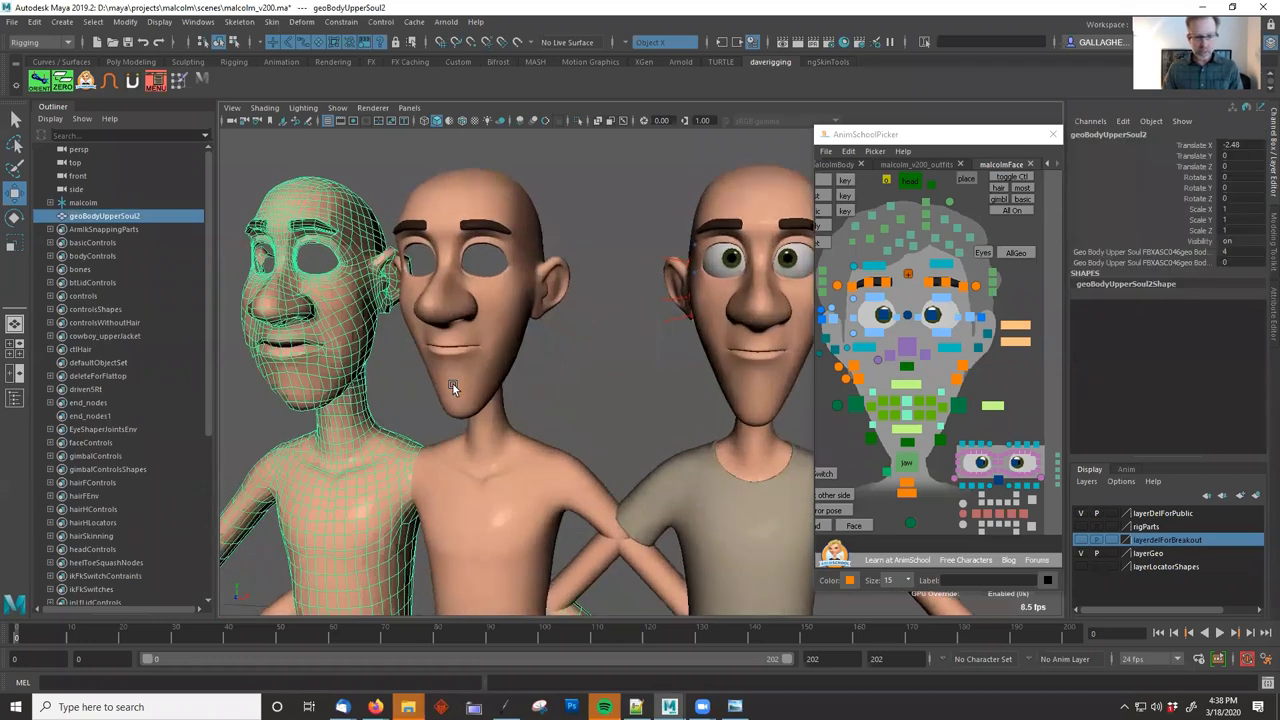
left_click_drag(453, 384, 594, 374, "alt")
right_click_drag(594, 374, 688, 366, "alt")
mouse_move(688, 366)
left_mouse_down("alt")
mouse_move(623, 364)
mouse_move(664, 365)
left_mouse_up("alt")
right_click_drag(664, 365, 546, 352, "alt")
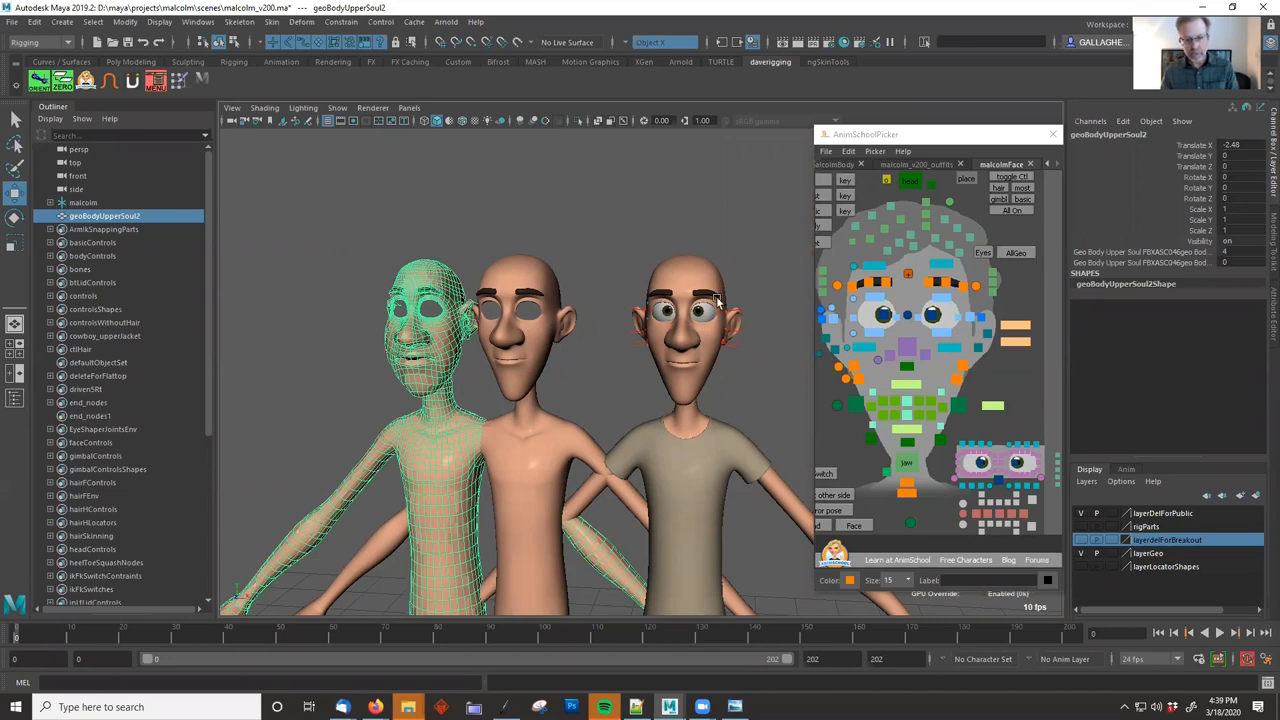
Add geoBodyUpperSoul2 as a blend shape target of the original body mesh, specifying the existing node blendShapeBodyUpper.
left_click(681, 268)
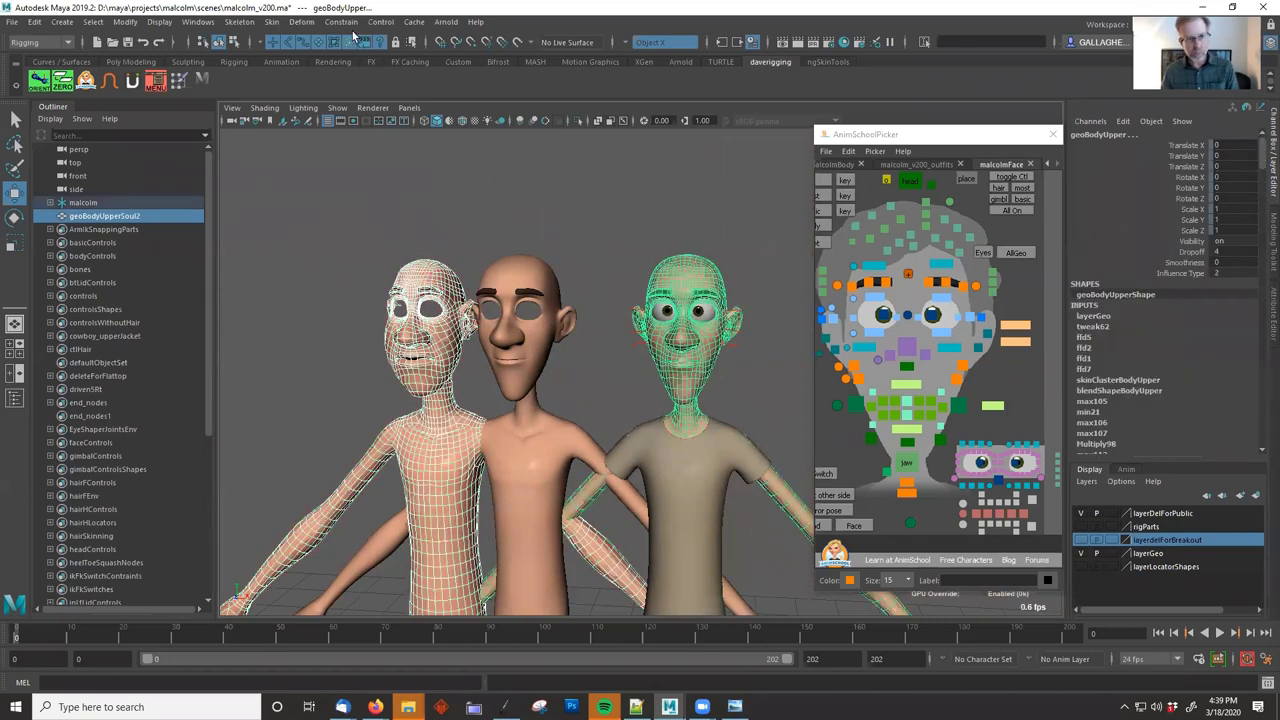
left_click(299, 23)
mouse_move(403, 312)
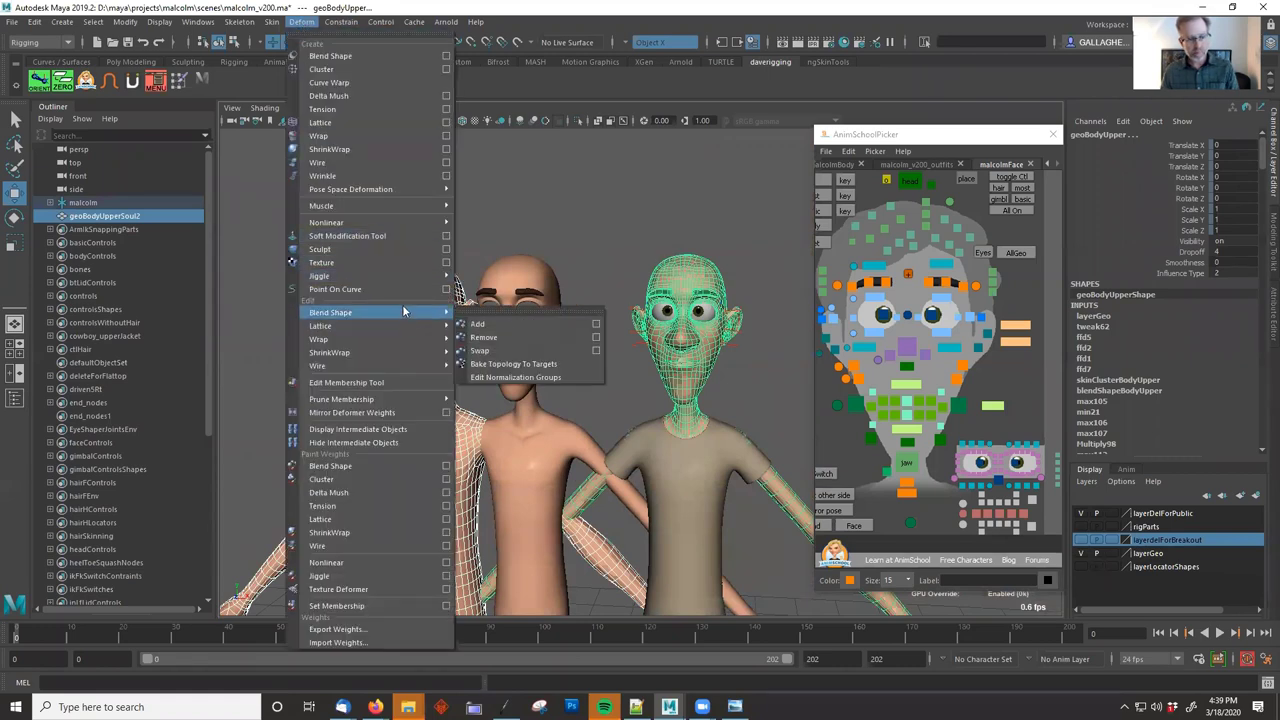
left_click(596, 323)
left_click(648, 335)
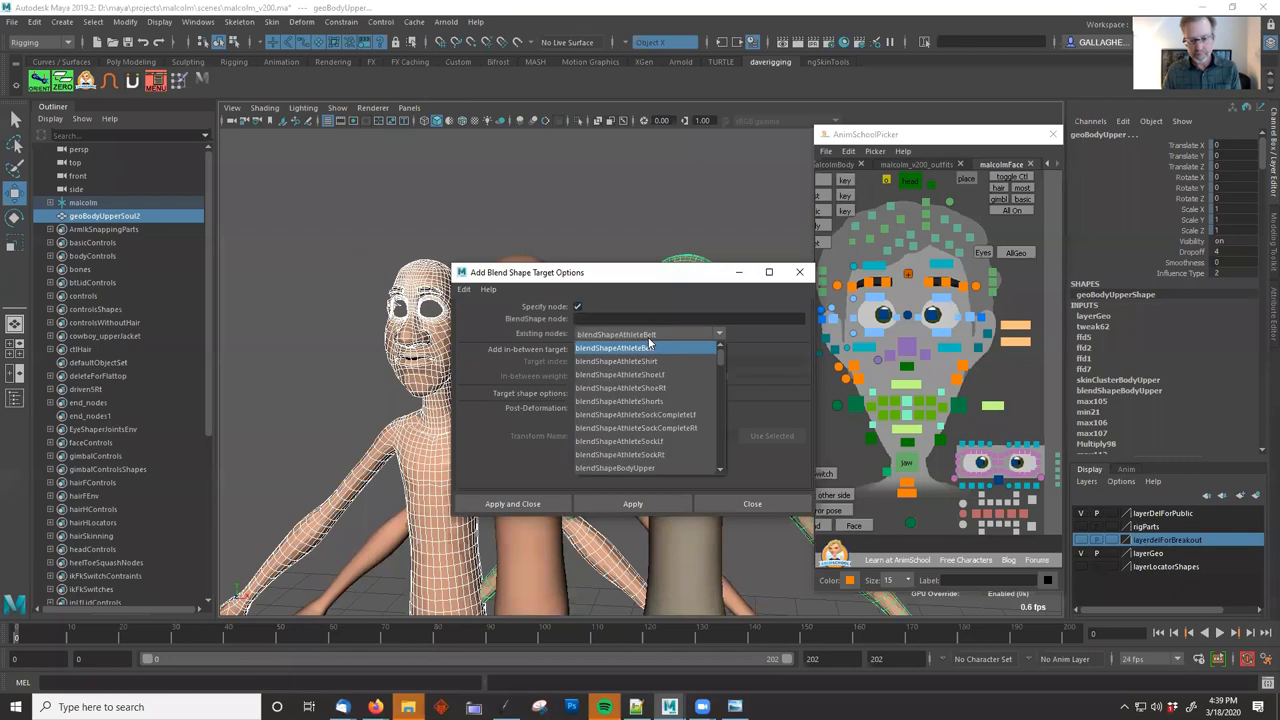
left_click(647, 469)
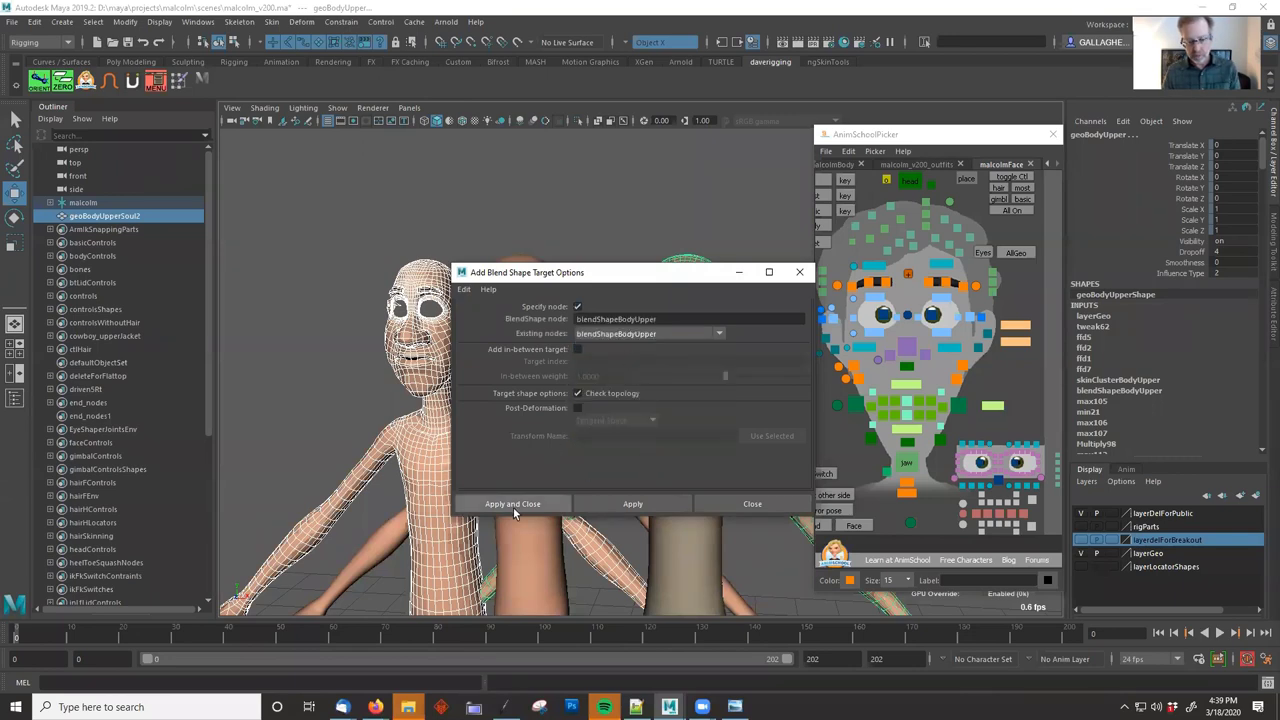
left_click(513, 507)
Set the geoBodyUpperSoul2 target weight to 1 in the original body mesh's blendShapeBodyUpper input.
left_click(718, 311)
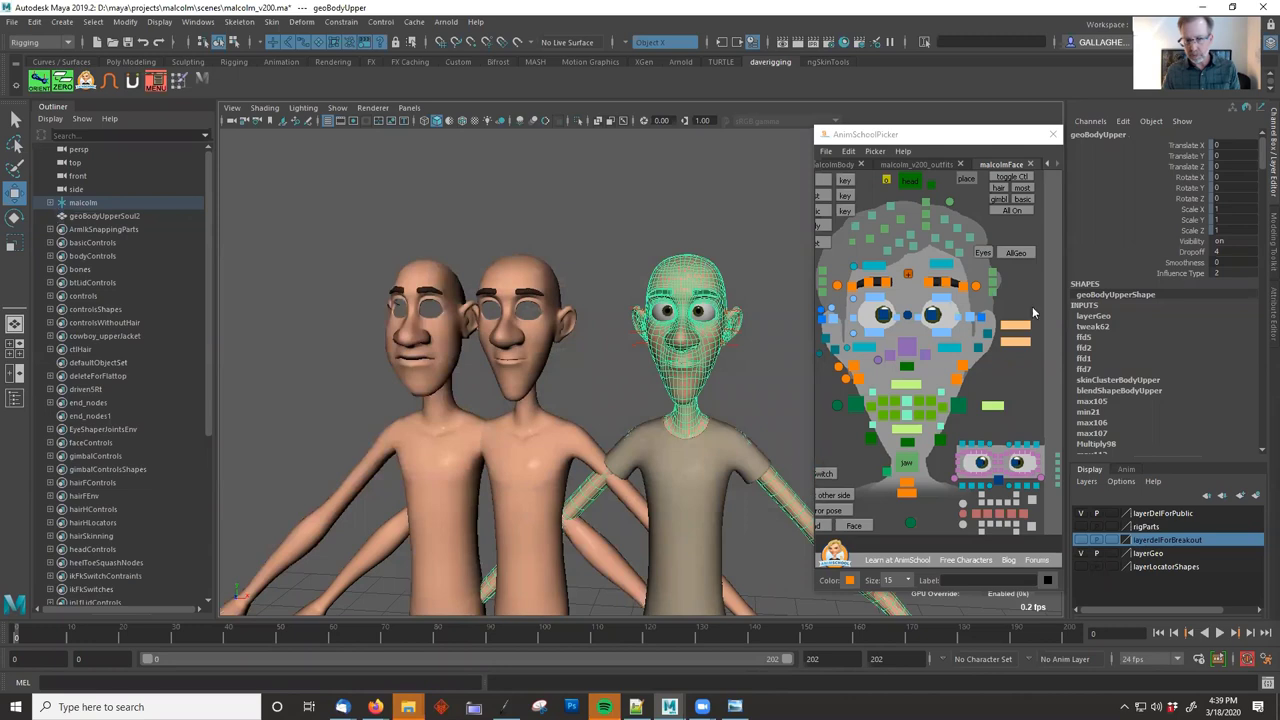
left_click_drag(1260, 155, 1261, 267)
scroll(1260, 267, "up", 4)
left_click(1150, 305)
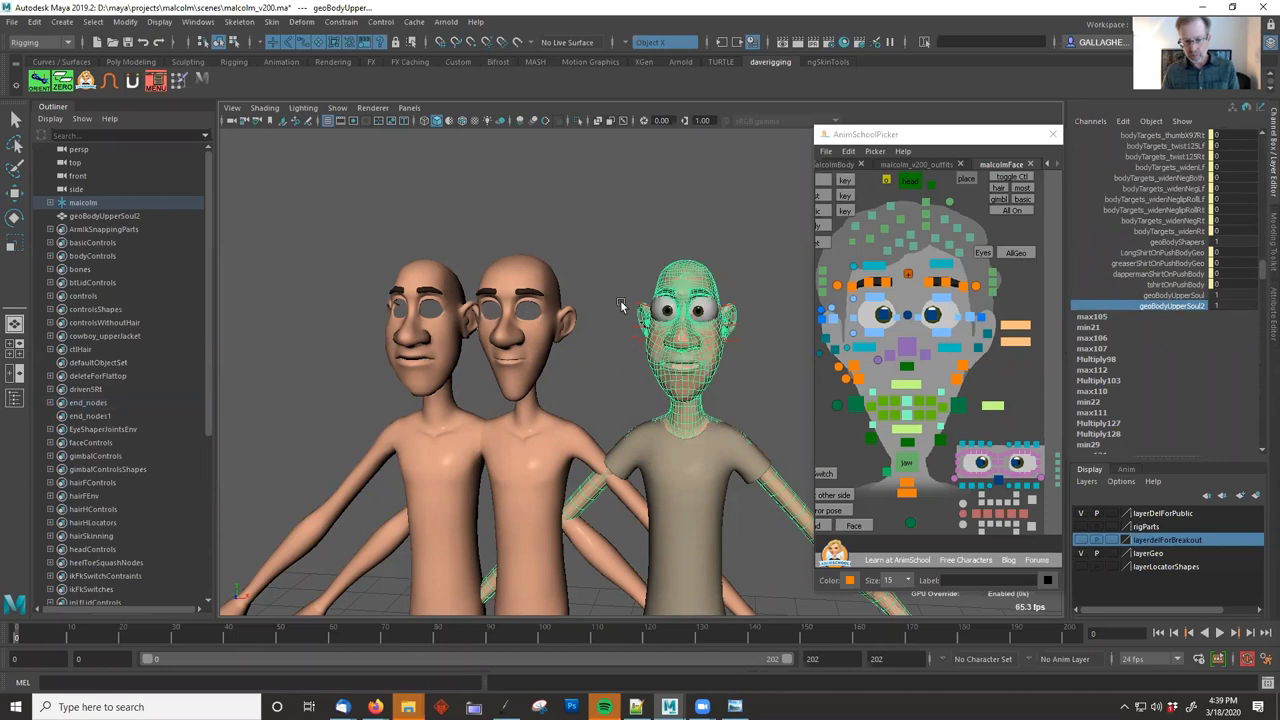
Hide geoBodyUpperSoul2 and frame the reshaped rig head to inspect its face and eyes.
left_click(440, 322)
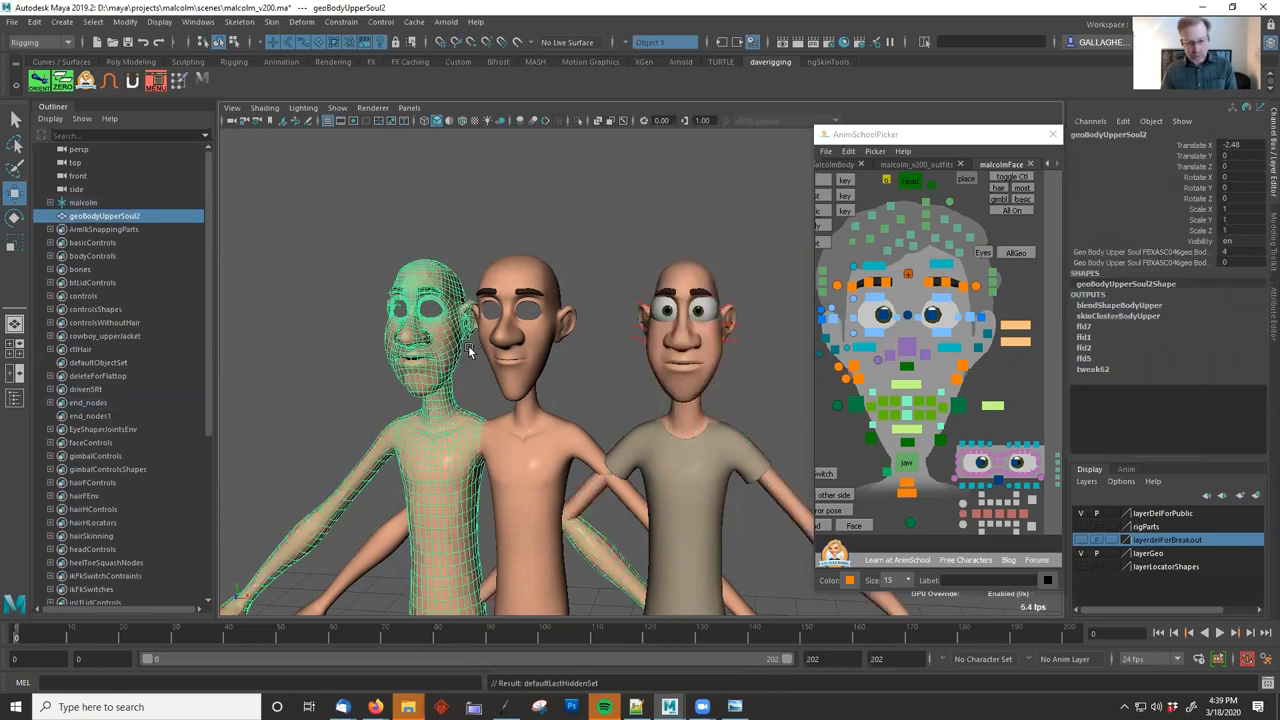
key("ctrl+h")
middle_click_drag(724, 393, 634, 389, "alt")
right_click_drag(634, 389, 784, 400, "alt")
left_click_drag(575, 345, 690, 346, "alt")
middle_click_drag(588, 357, 668, 395, "alt")
right_click_drag(600, 380, 699, 372, "alt")
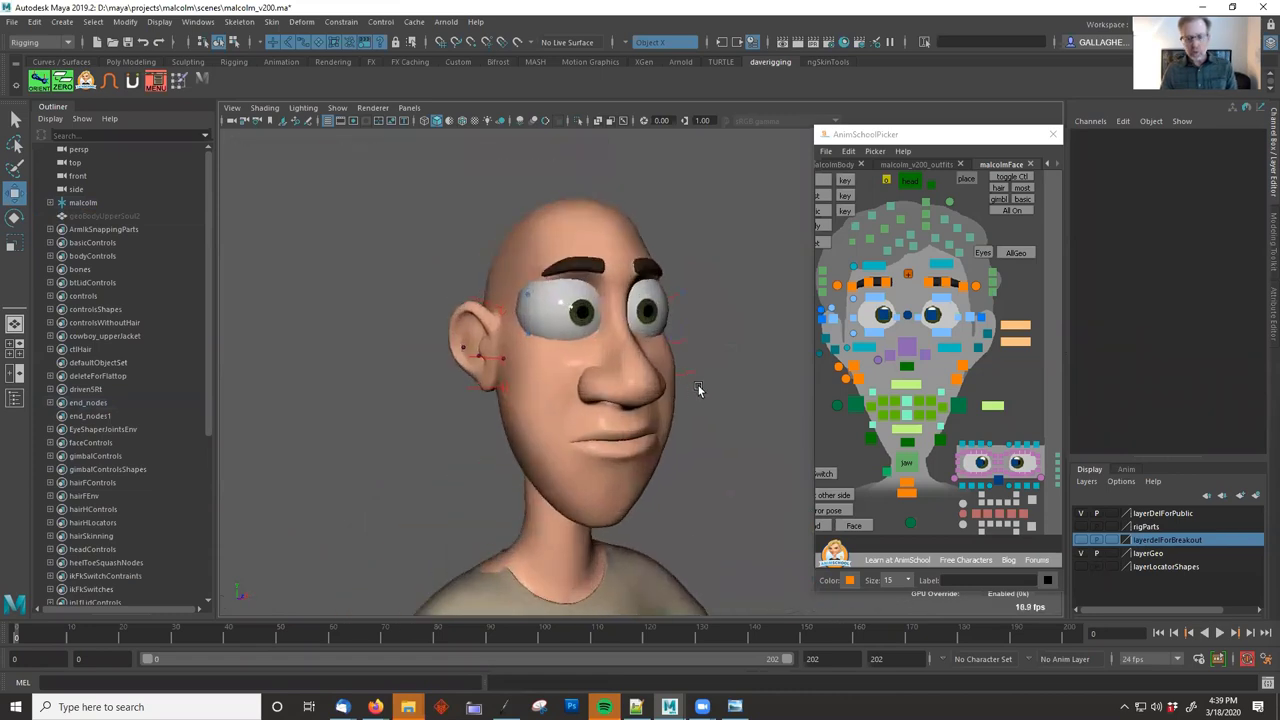
left_click_drag(698, 385, 699, 346, "alt")
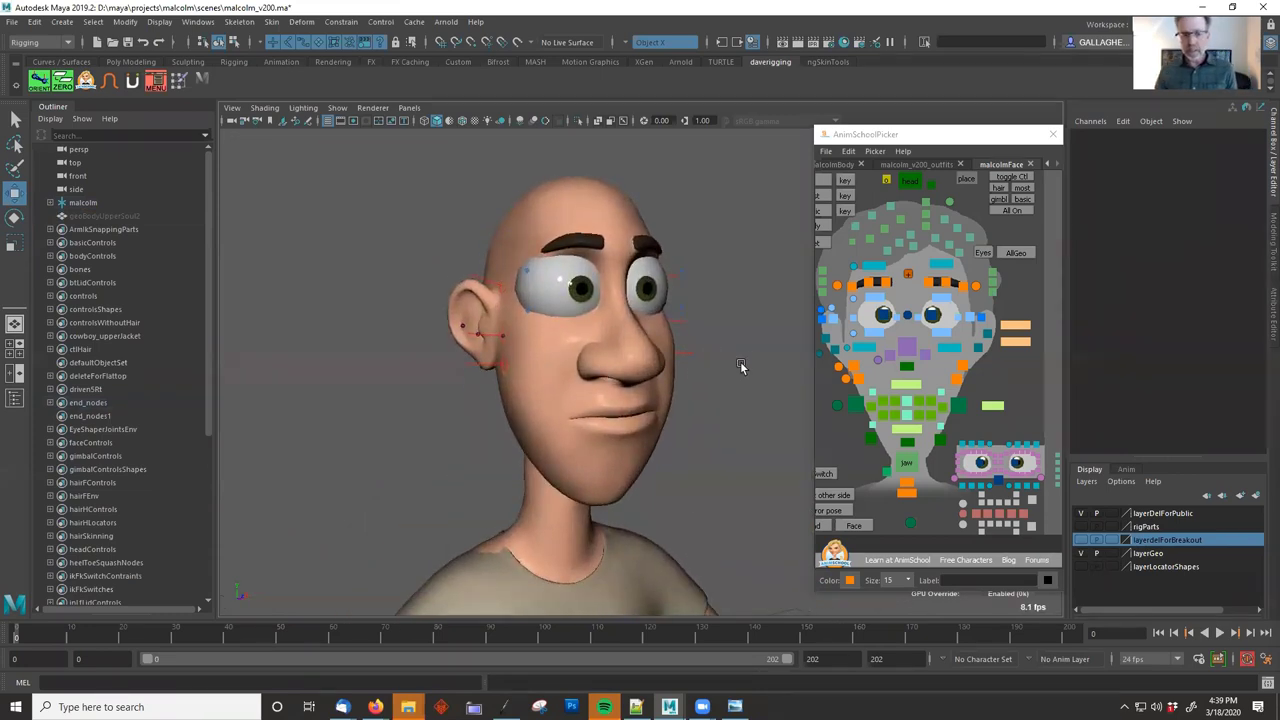
Select both eye controls and scale them uniformly down to 0.66.
left_click(820, 314)
left_click_drag(682, 303, 628, 304, "alt")
key("r")
left_click_drag(704, 317, 12, 313, "alt")
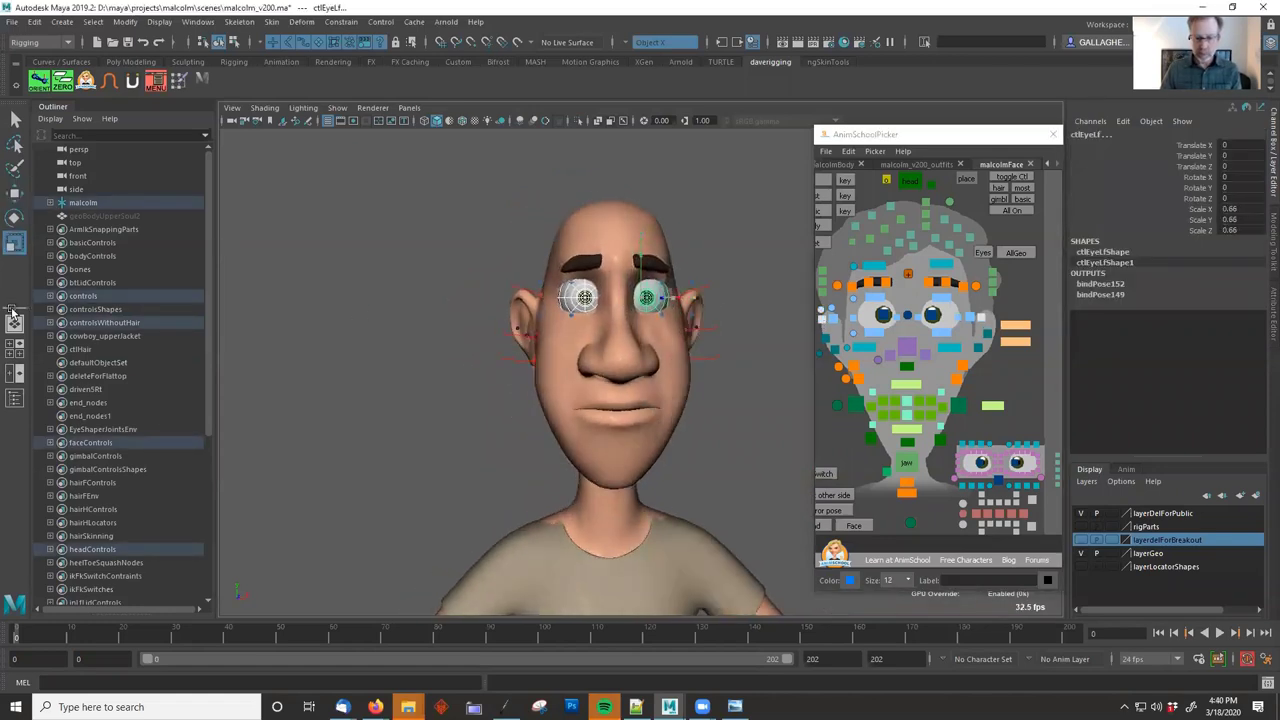
Readjust the scale of both eye controls to fit the sockets, undoing one scaling attempt along the way.
left_click_drag(398, 317, 726, 353, "alt")
middle_click_drag(758, 350, 677, 346)
left_click_drag(742, 345, 617, 345, "alt")
middle_click_drag(617, 345, 1075, 331)
middle_click_drag(621, 336, 621, 328, "shift")
key("ctrl+z")
left_click_drag(655, 250, 442, 236)
middle_click_drag(443, 237, 584, 290)
left_click_drag(584, 290, 631, 400, "alt")
Deselect the eye controls and examine the reshaped head from several angles, with the body mesh selected at the end.
left_click(752, 392)
left_click_drag(752, 392, 695, 443, "alt")
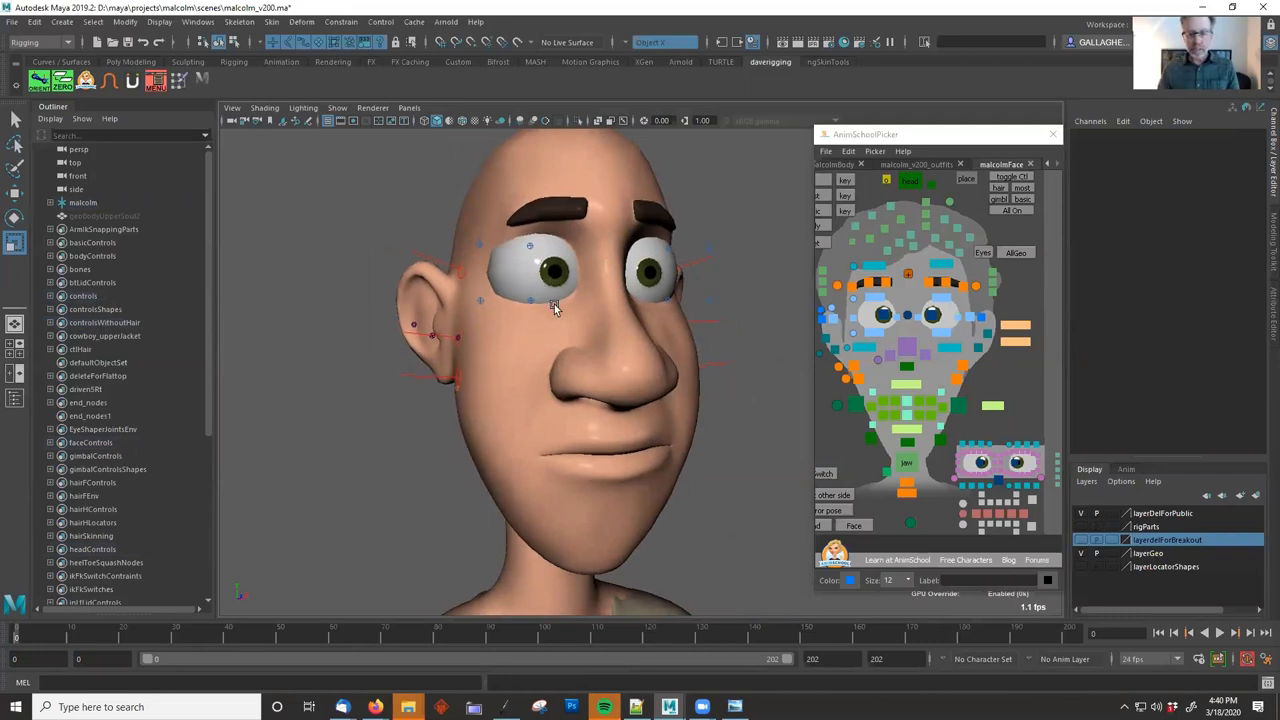
left_click_drag(554, 306, 667, 376, "alt")
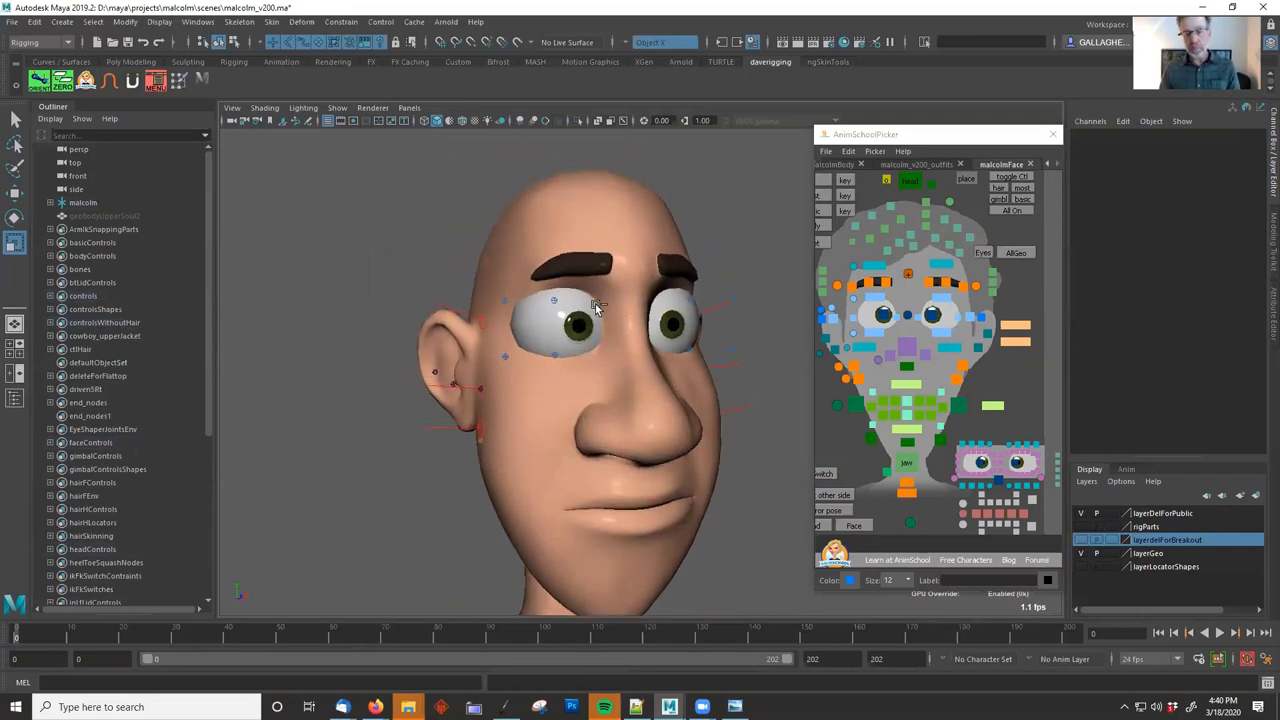
left_click(626, 261)
left_click_drag(626, 261, 604, 312, "alt")
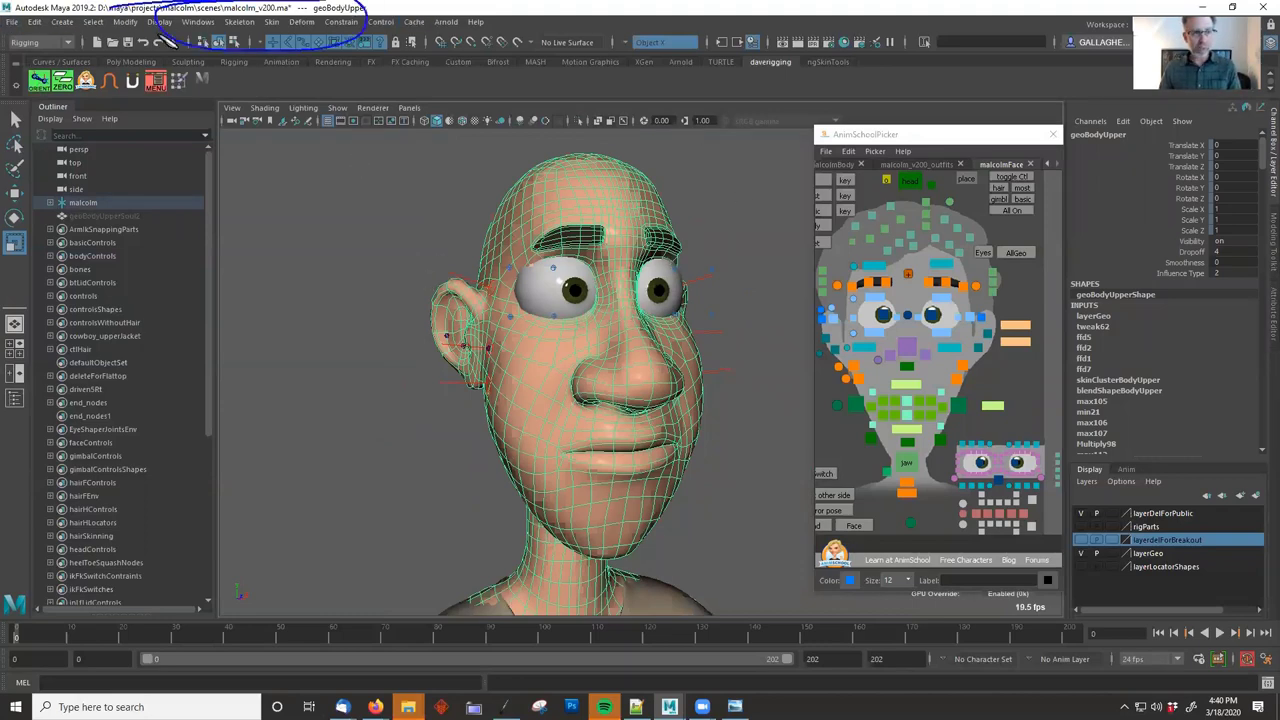
Save the scene as a new file named malcolm_v200Soul3.ma.
left_click(13, 22)
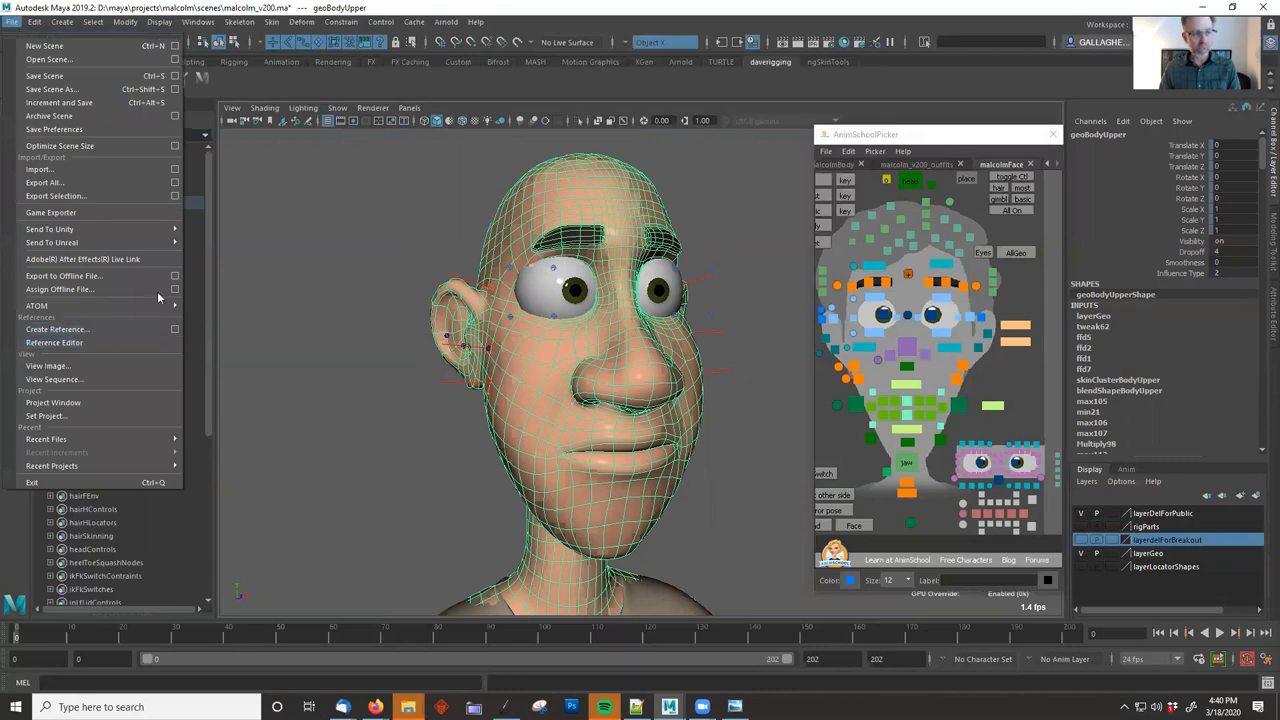
left_click(113, 93)
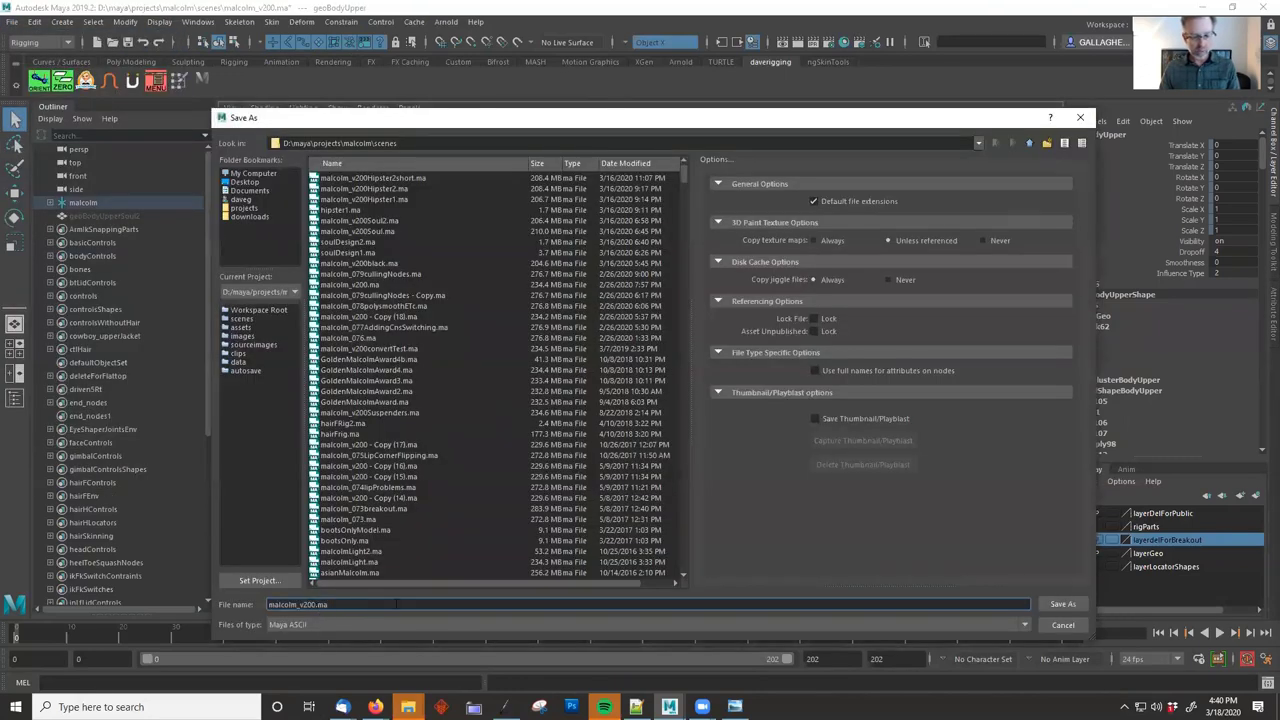
type("Soul")
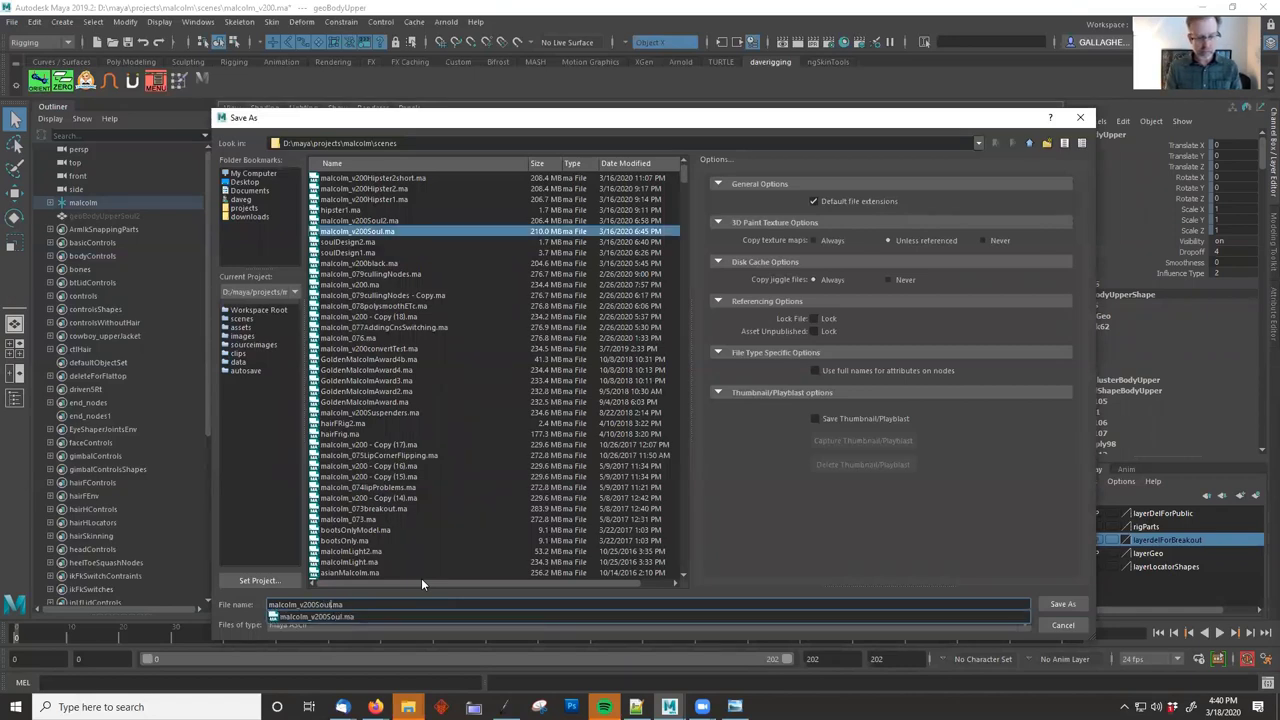
type("3")
key("Return")
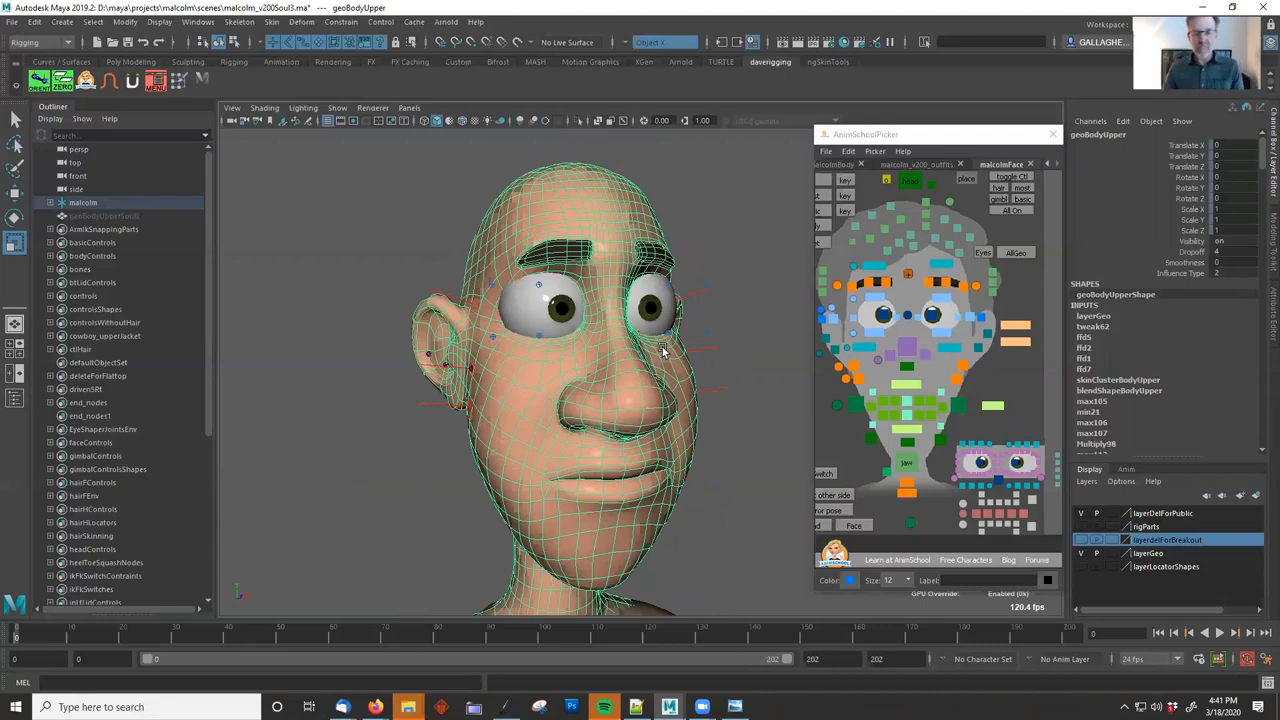
Select both eye controls again and scale them uniformly to 0.752.
left_click(660, 318)
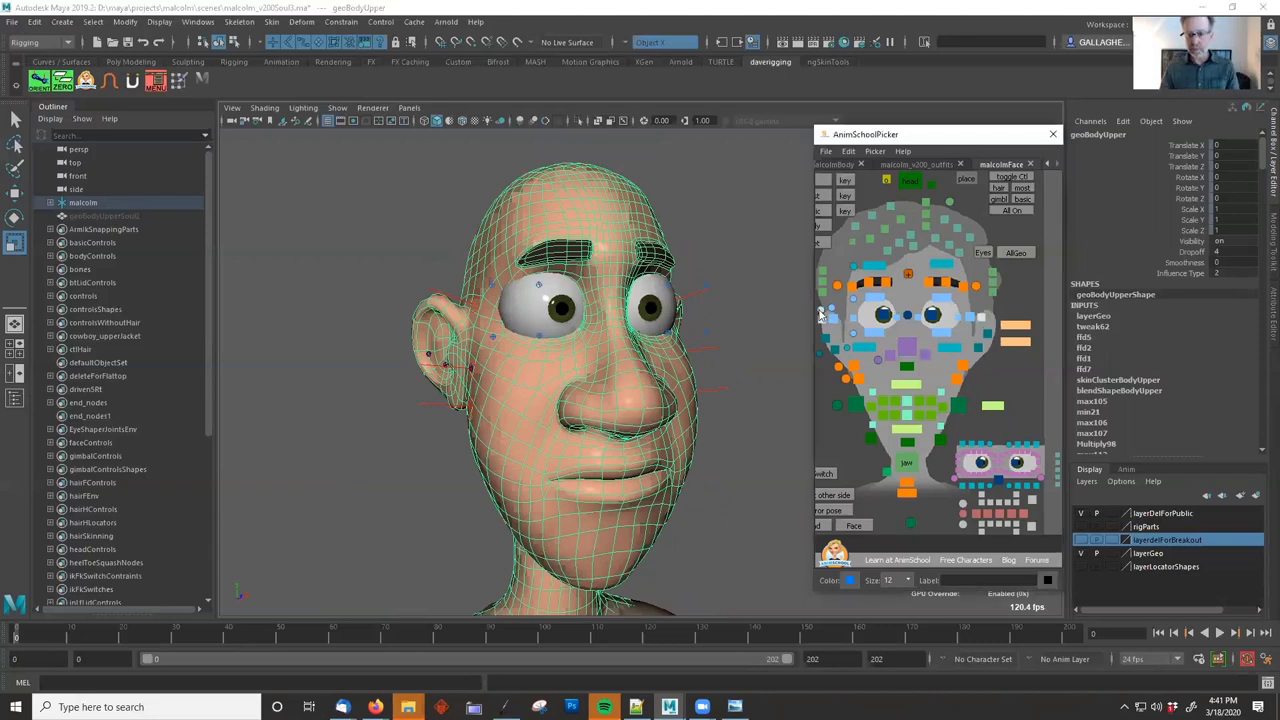
left_click_drag(622, 307, 646, 316)
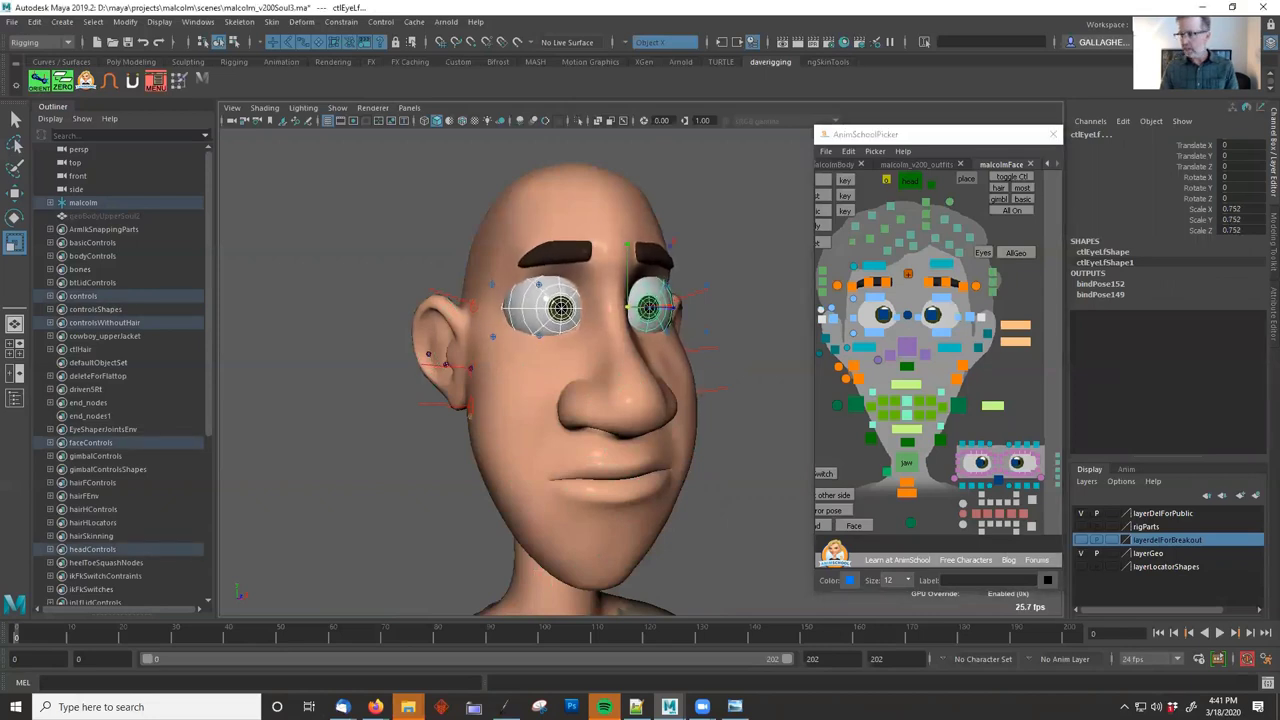
left_click(884, 269)
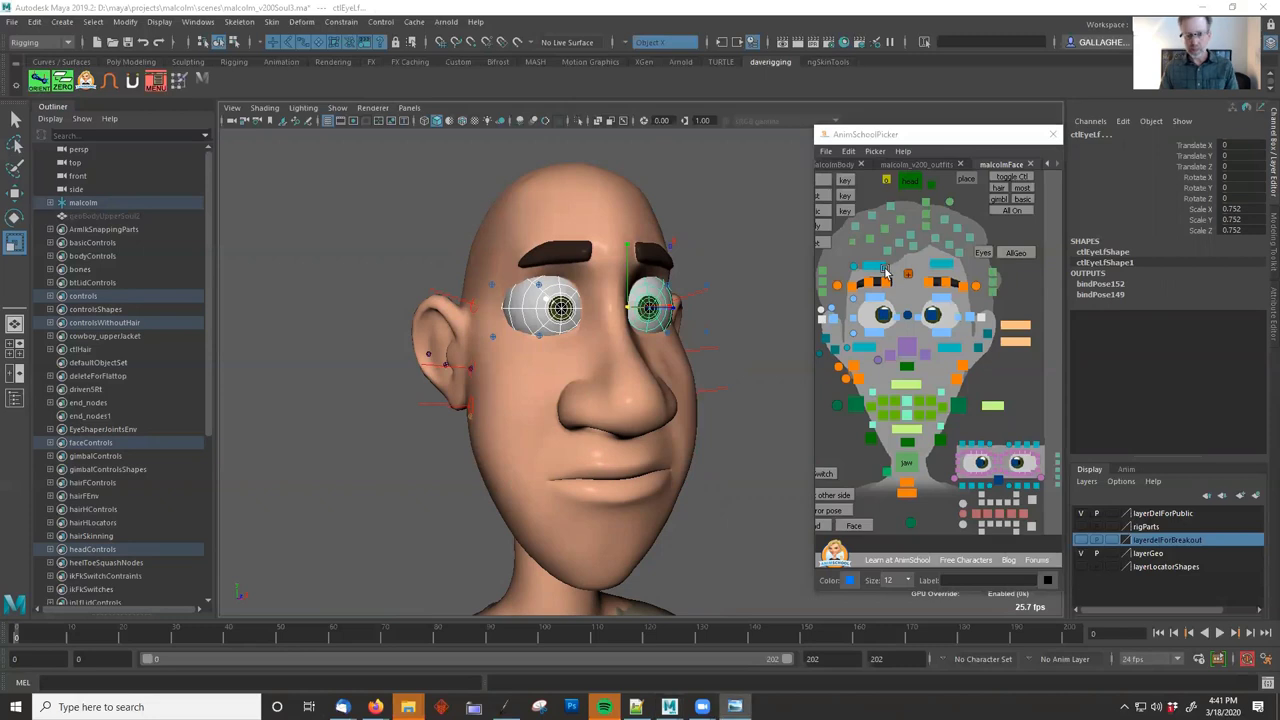
Start painting blend shape weights on the original body mesh with geoBodyUpperSoul2 as the target and Replace as the operation.
left_click(532, 212)
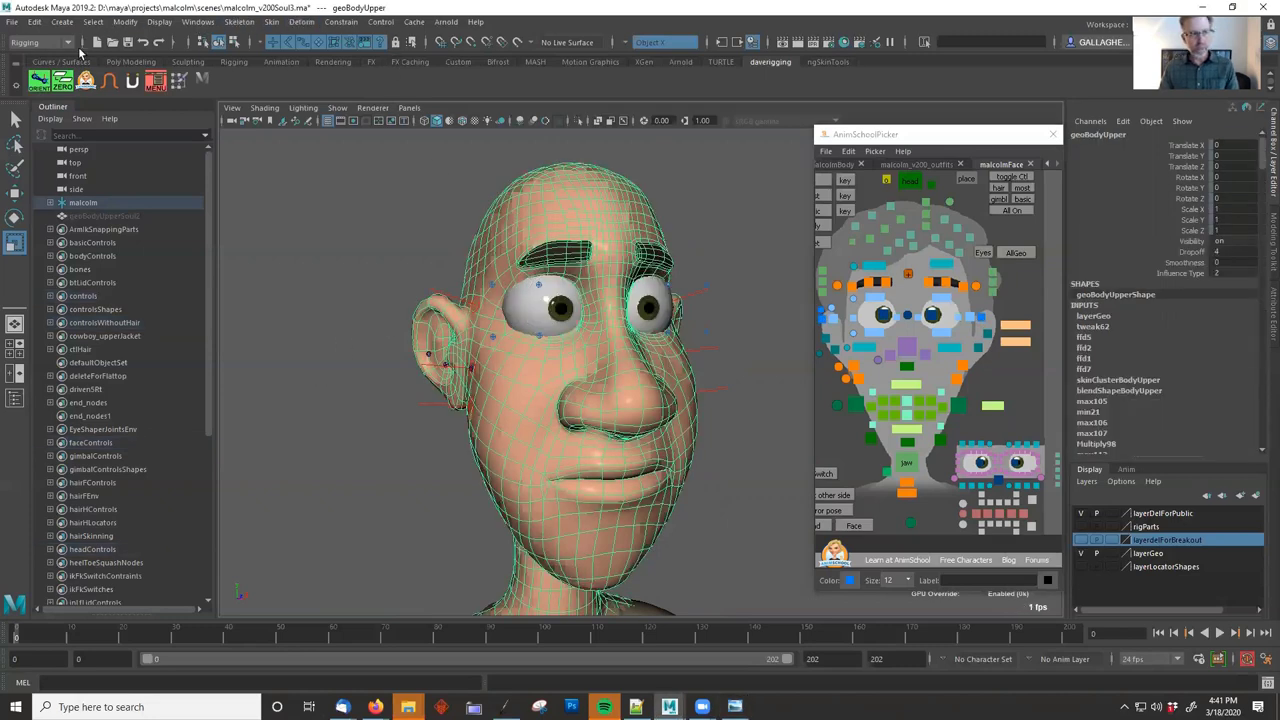
left_click(297, 23)
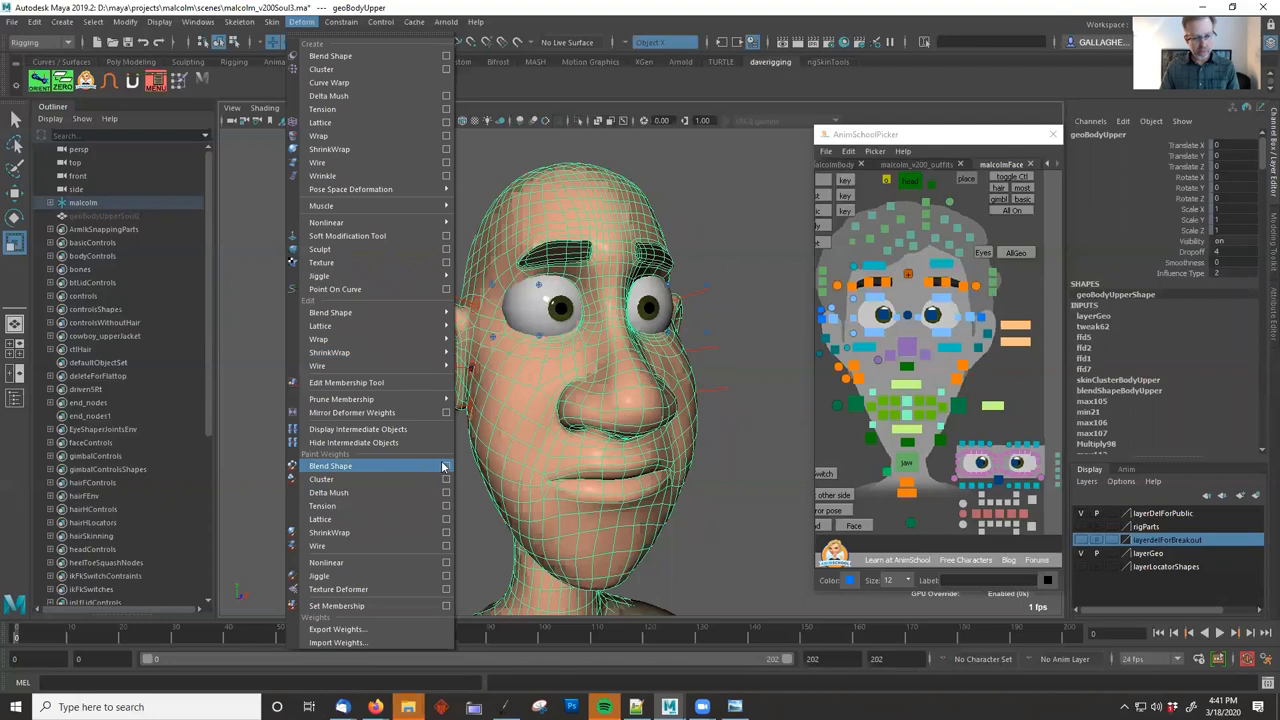
left_click(446, 466)
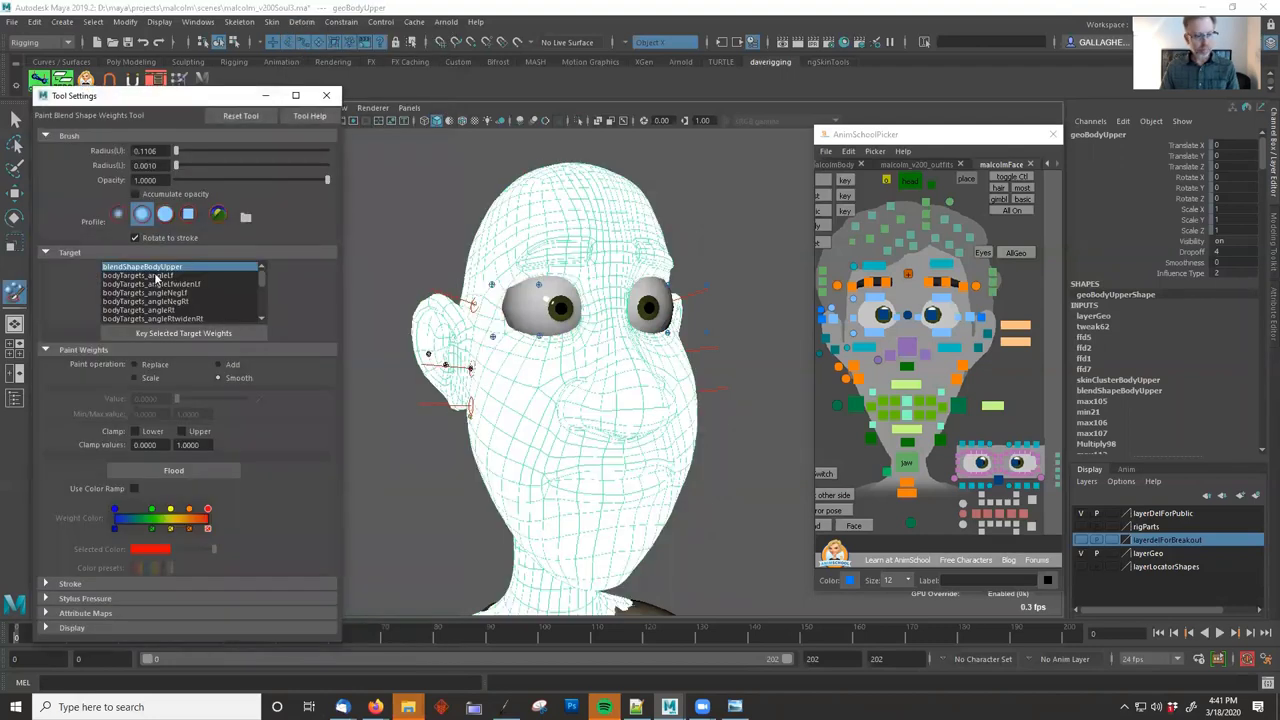
left_click(154, 276)
scroll(217, 297, "down", 3)
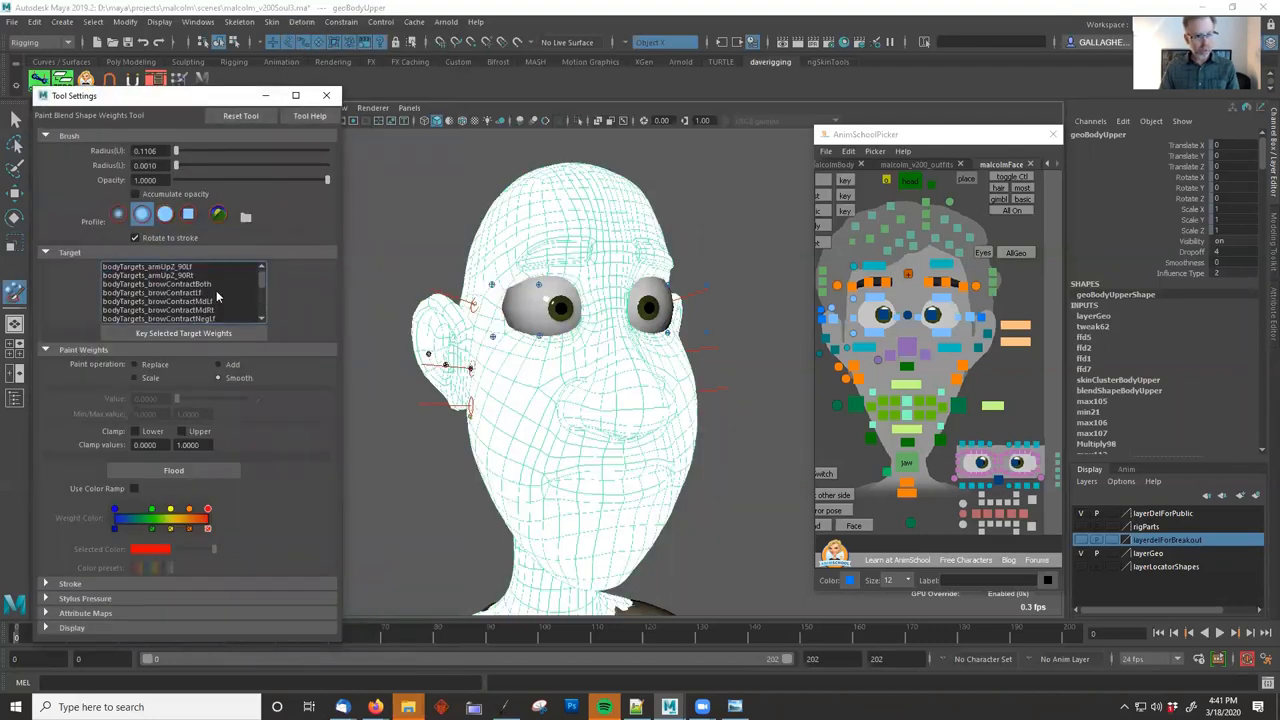
left_click_drag(261, 279, 264, 326)
left_click(169, 318)
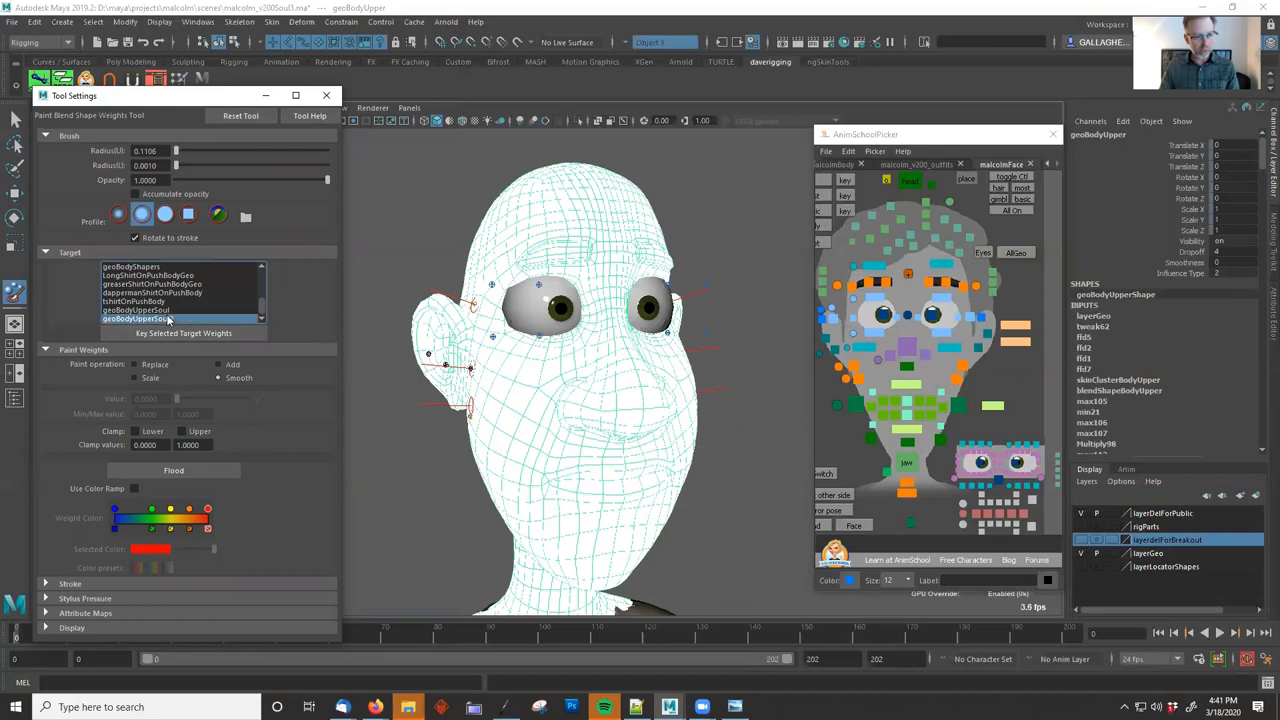
left_click(147, 366)
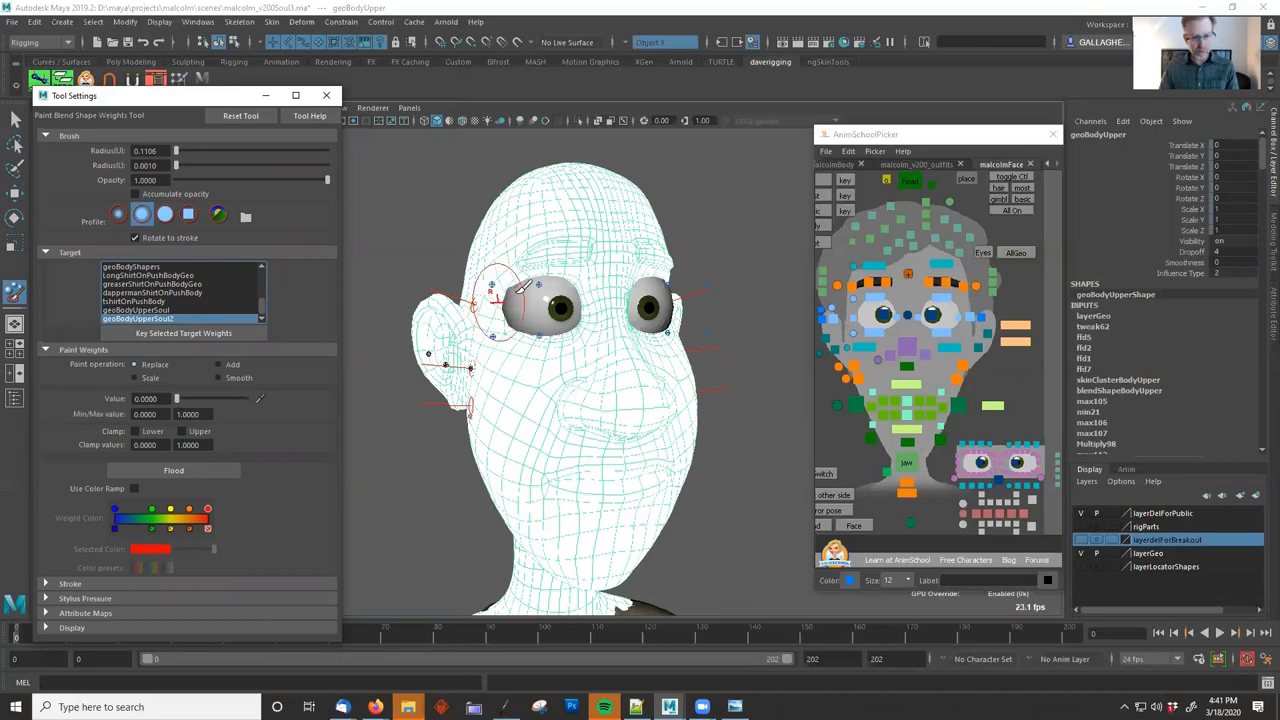
Turn on stroke Reflection and paint the geoBodyUpperSoul2 target weights to 0 around both eyes.
left_click(45, 584)
left_click(151, 612)
mouse_move(563, 296)
left_mouse_down()
mouse_move(528, 302)
mouse_move(520, 322)
mouse_move(568, 324)
mouse_move(585, 310)
mouse_move(576, 292)
mouse_move(543, 343)
mouse_move(540, 330)
mouse_move(480, 325)
left_mouse_up()
mouse_move(632, 300)
left_mouse_down()
mouse_move(655, 284)
mouse_move(622, 284)
mouse_move(606, 300)
left_mouse_up()
mouse_move(606, 300)
left_mouse_down("alt")
mouse_move(748, 303)
mouse_move(484, 322)
left_mouse_up("alt")
scroll(534, 299, "down", 3)
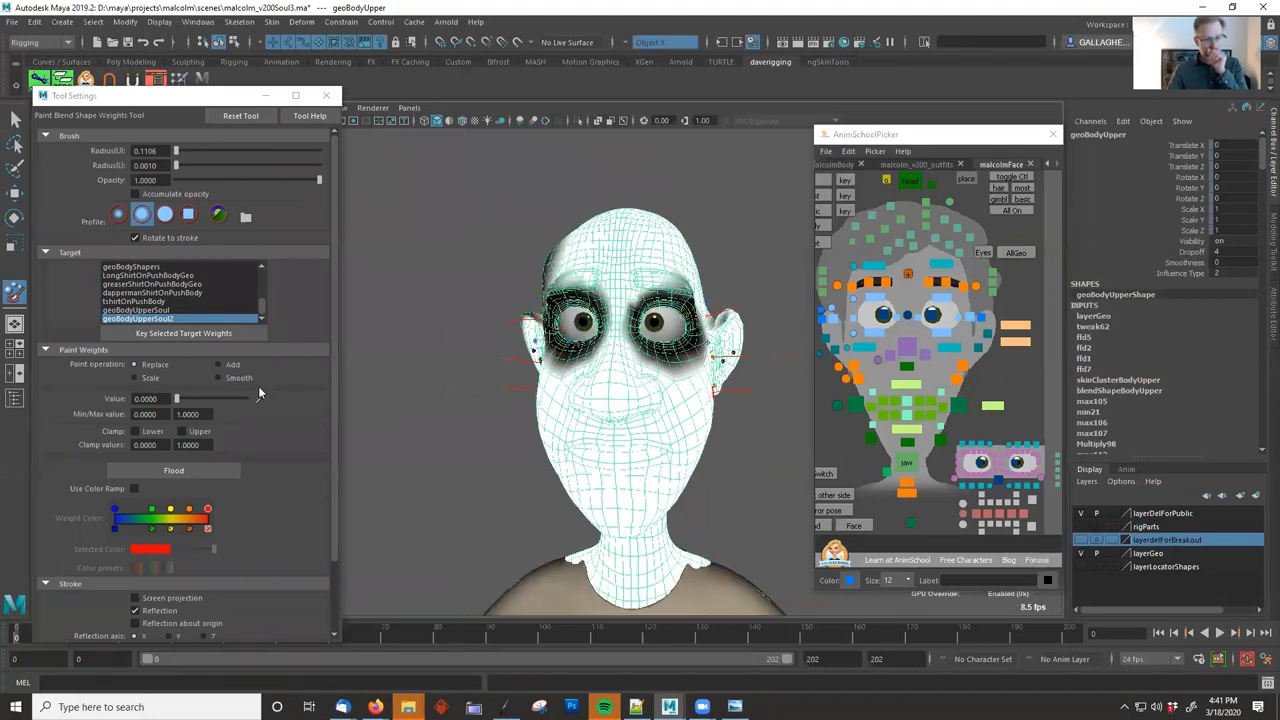
Switch the paint operation to Add with value 1 and restore weight beside the eye's outer corner, reducing the brush radius to 0.0519.
left_click(229, 367)
mouse_move(575, 286)
left_mouse_down("alt")
mouse_move(580, 270)
mouse_move(620, 270)
left_mouse_up("alt")
mouse_move(507, 262)
left_mouse_down("alt")
mouse_move(538, 266)
mouse_move(480, 312)
mouse_move(475, 275)
mouse_move(521, 273)
left_mouse_up("alt")
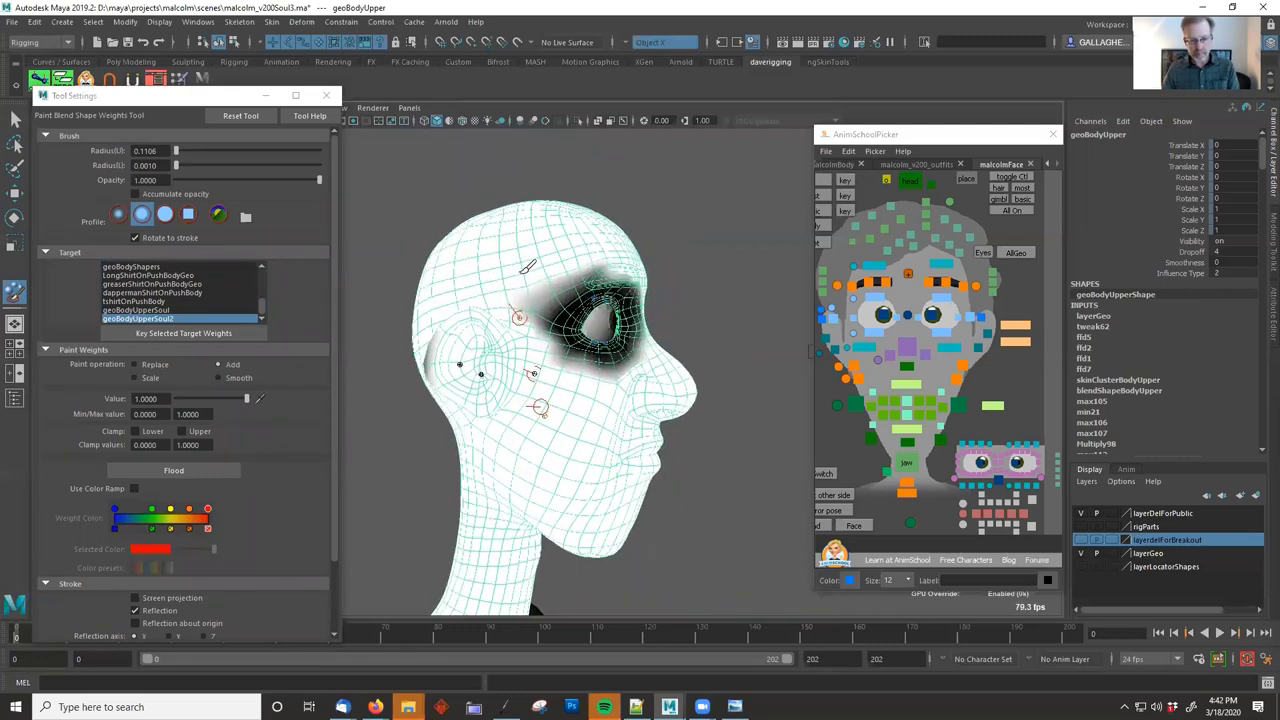
mouse_move(430, 357)
left_mouse_down("alt")
mouse_move(470, 380)
mouse_move(516, 365)
mouse_move(450, 358)
mouse_move(486, 334)
mouse_move(528, 332)
mouse_move(508, 359)
left_mouse_up("alt")
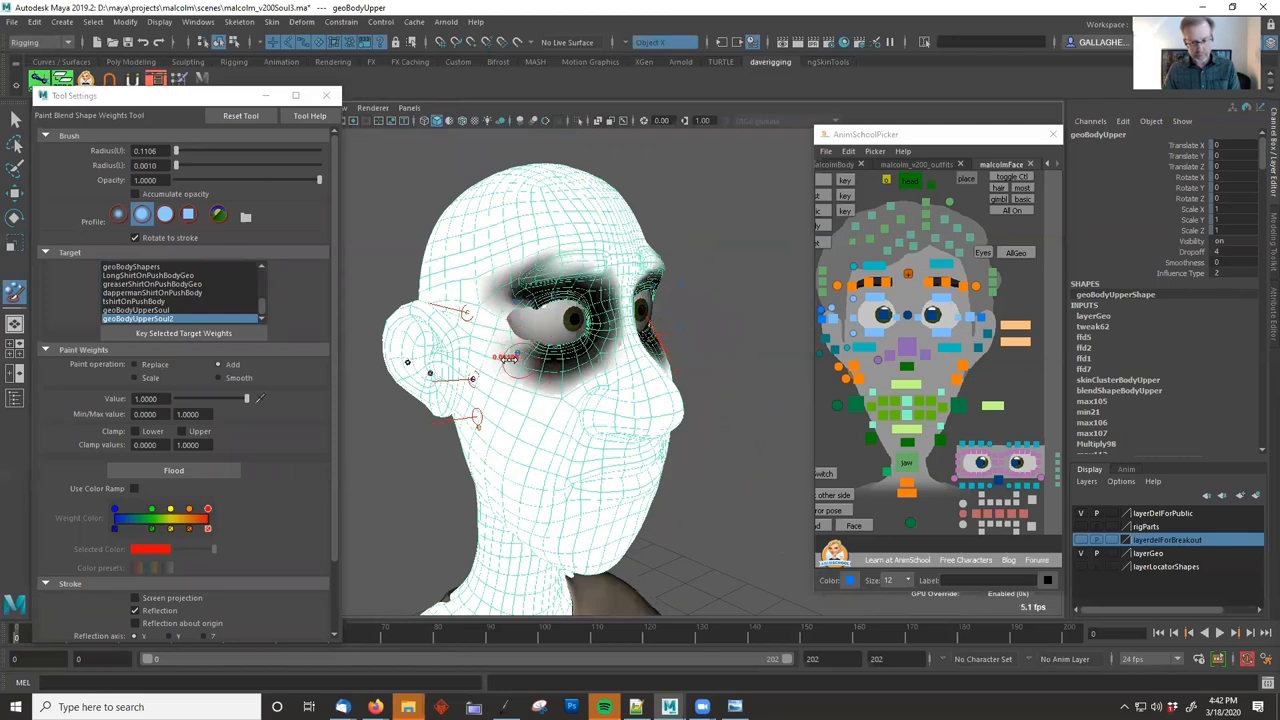
middle_click_drag(516, 346, 530, 367, "alt")
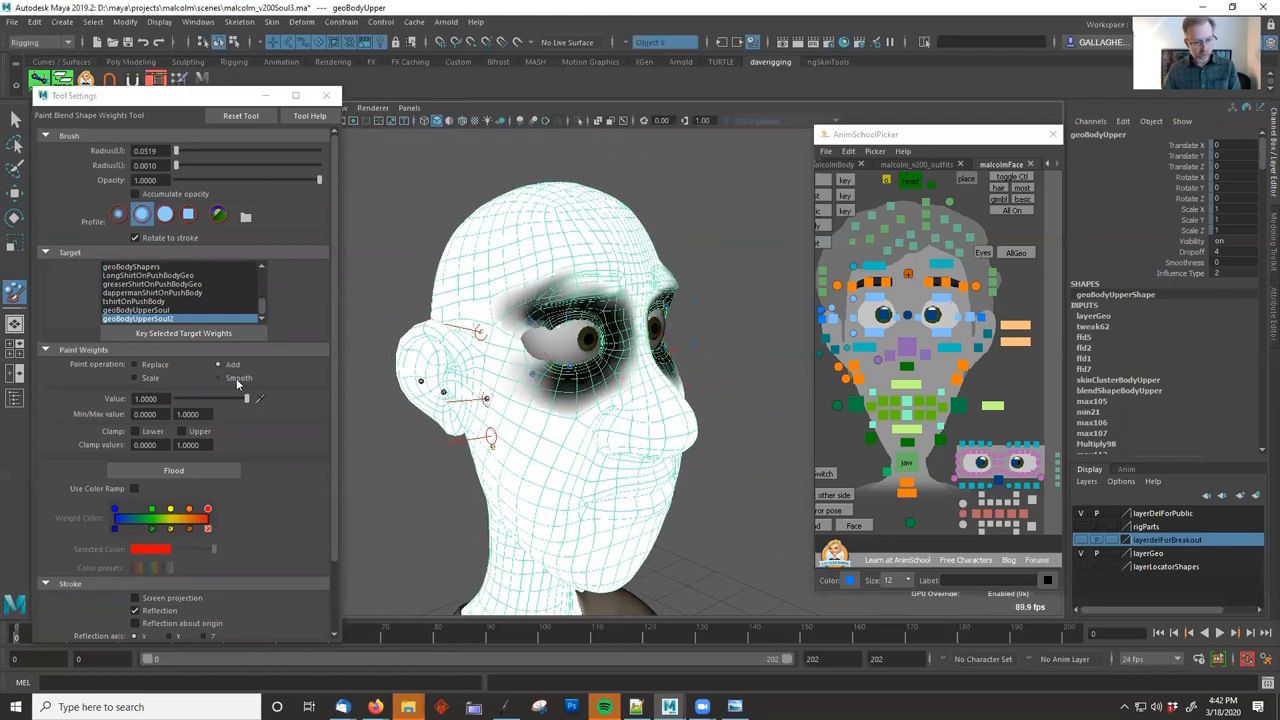
Switch to Replace with value 0, turn off Reflection, and paint out the target weights around the outer corners of both eyes.
left_click(151, 365)
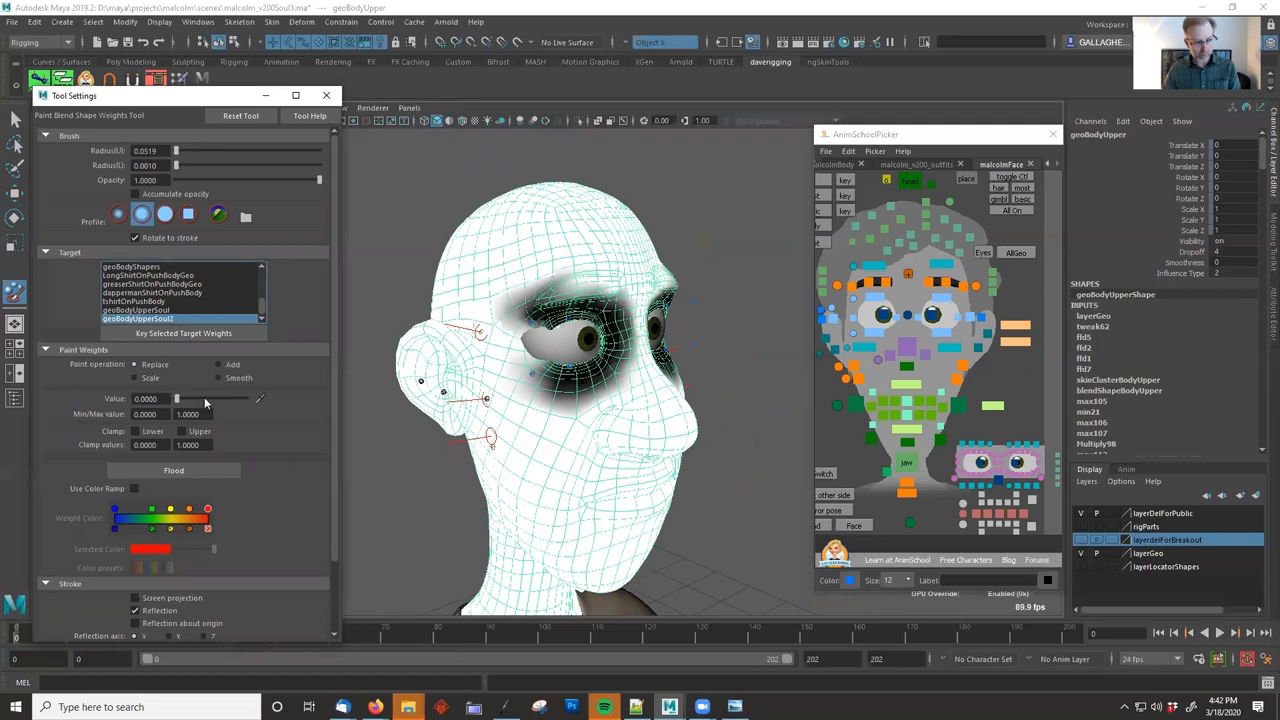
mouse_move(543, 357)
left_mouse_down()
mouse_move(526, 359)
mouse_move(545, 316)
left_mouse_up()
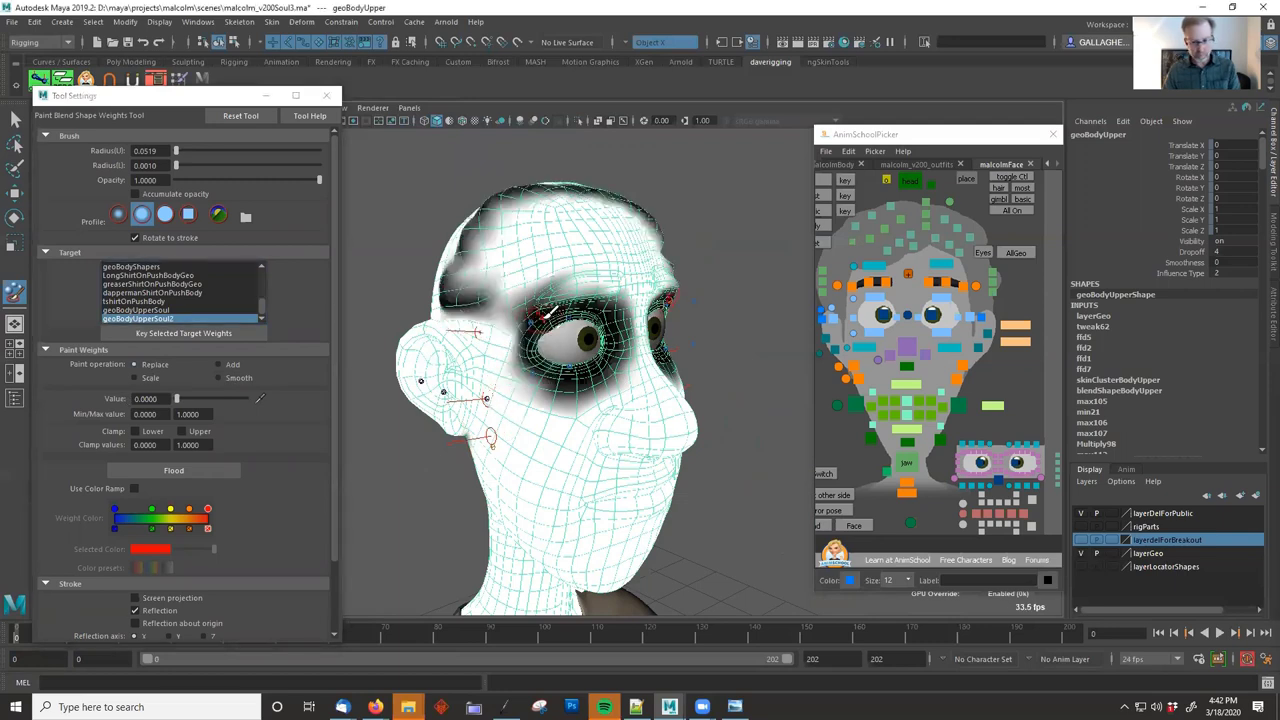
key("ctrl+z")
mouse_move(747, 284)
left_mouse_down("alt")
mouse_move(586, 281)
mouse_move(742, 286)
left_mouse_up("alt")
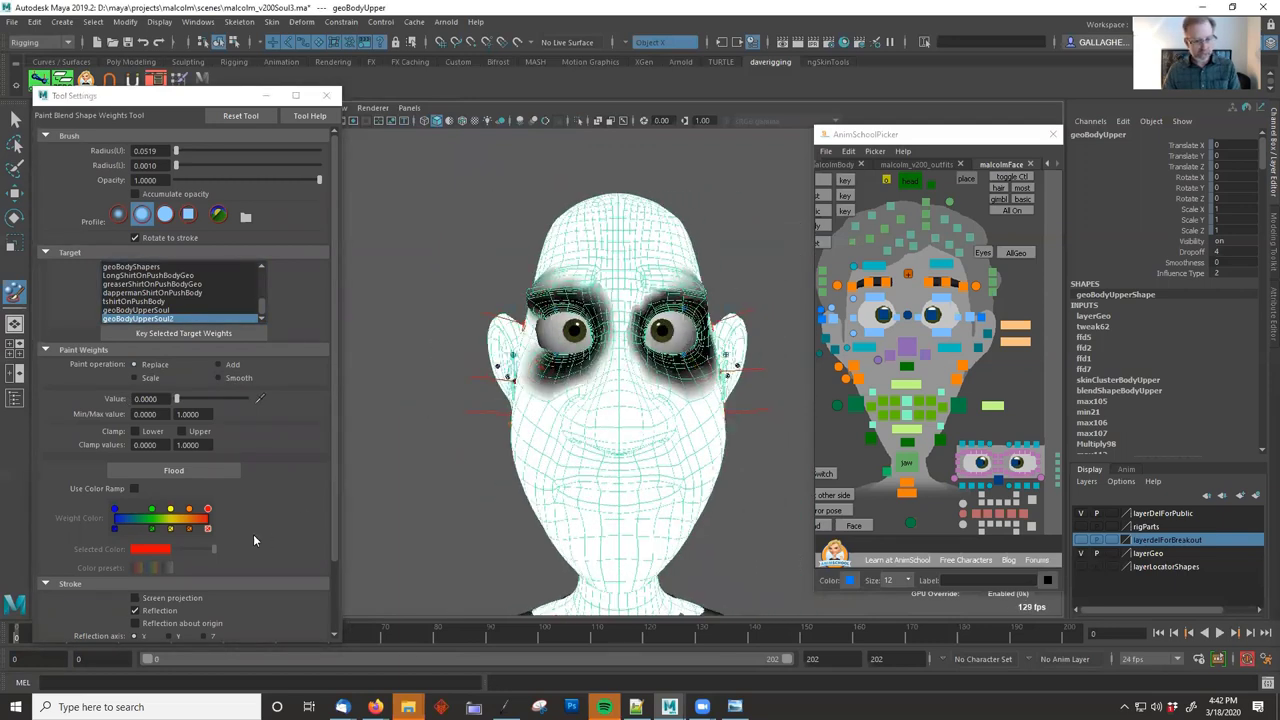
left_click(137, 611)
left_click_drag(512, 425, 595, 410, "alt")
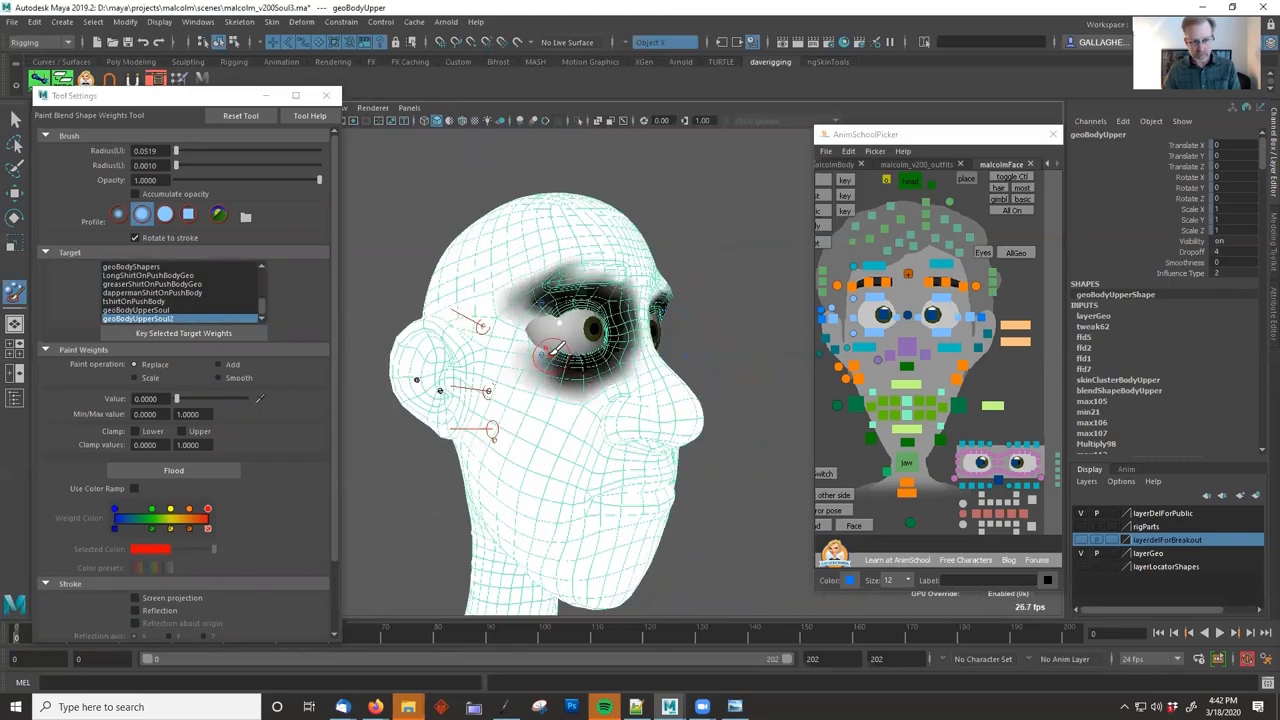
mouse_move(572, 298)
left_mouse_down()
mouse_move(530, 345)
mouse_move(545, 345)
left_mouse_up()
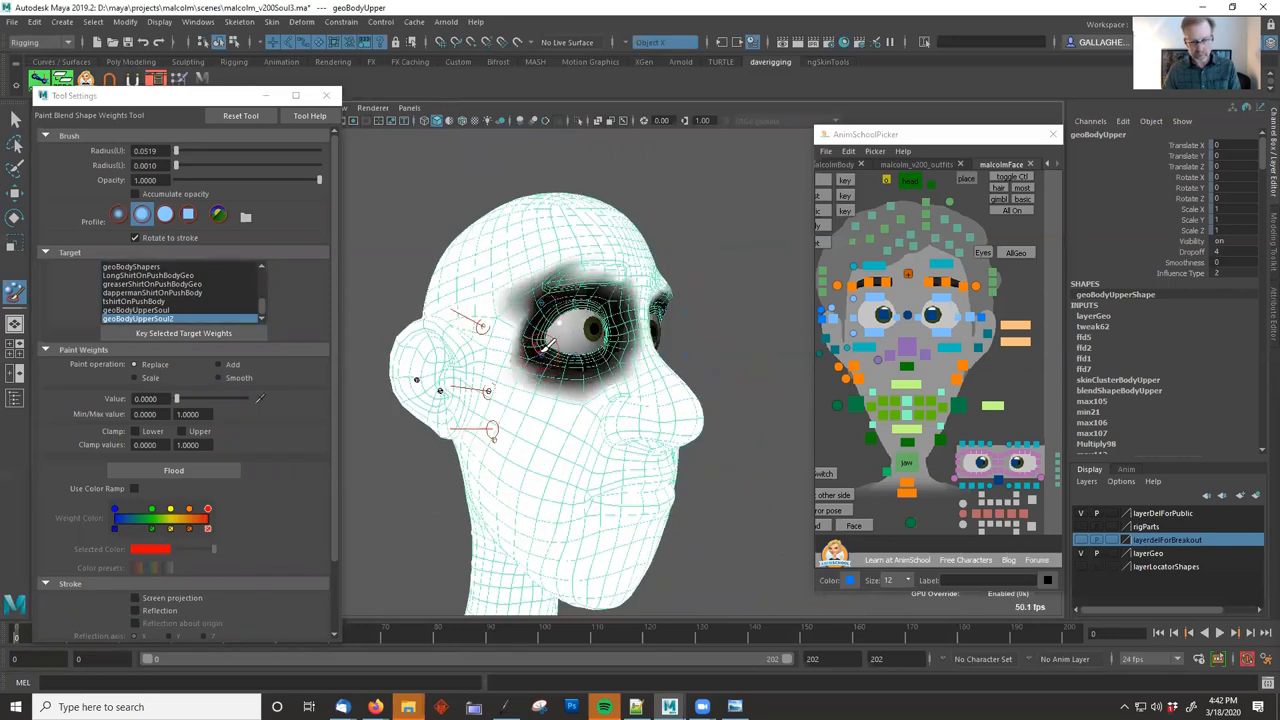
left_click_drag(580, 305, 678, 305, "alt")
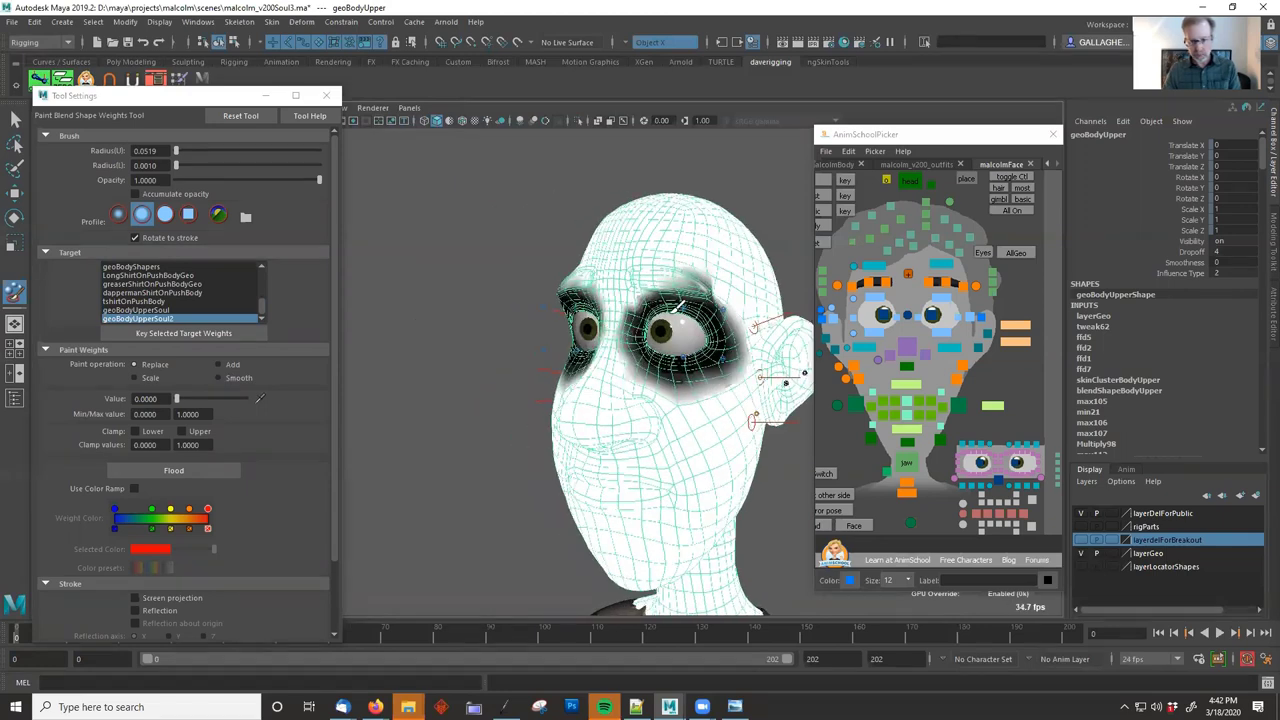
left_click_drag(698, 352, 655, 352, "alt")
Switch the paint operation to Smooth and soften the weight edges around both eyes with a brush radius of 0.0989.
left_click(218, 378)
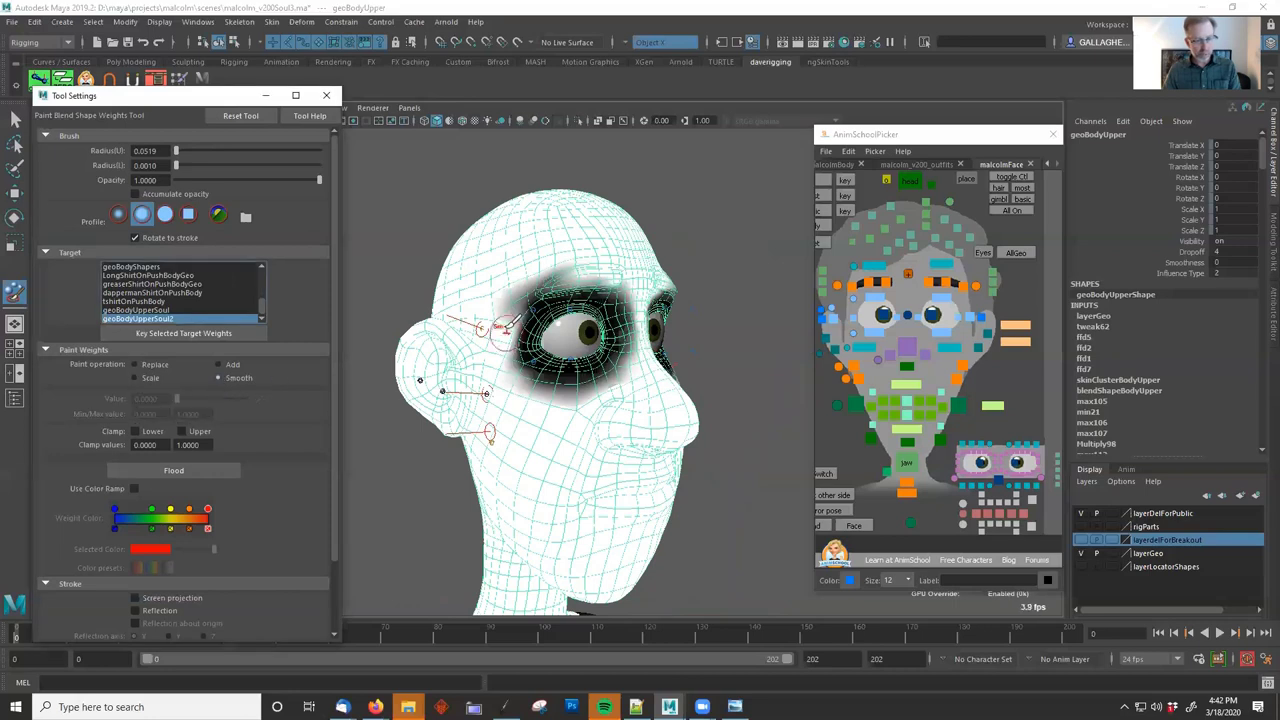
mouse_move(545, 291)
left_mouse_down()
mouse_move(558, 295)
mouse_move(560, 280)
mouse_move(528, 292)
left_mouse_up()
left_click_drag(508, 386, 602, 404)
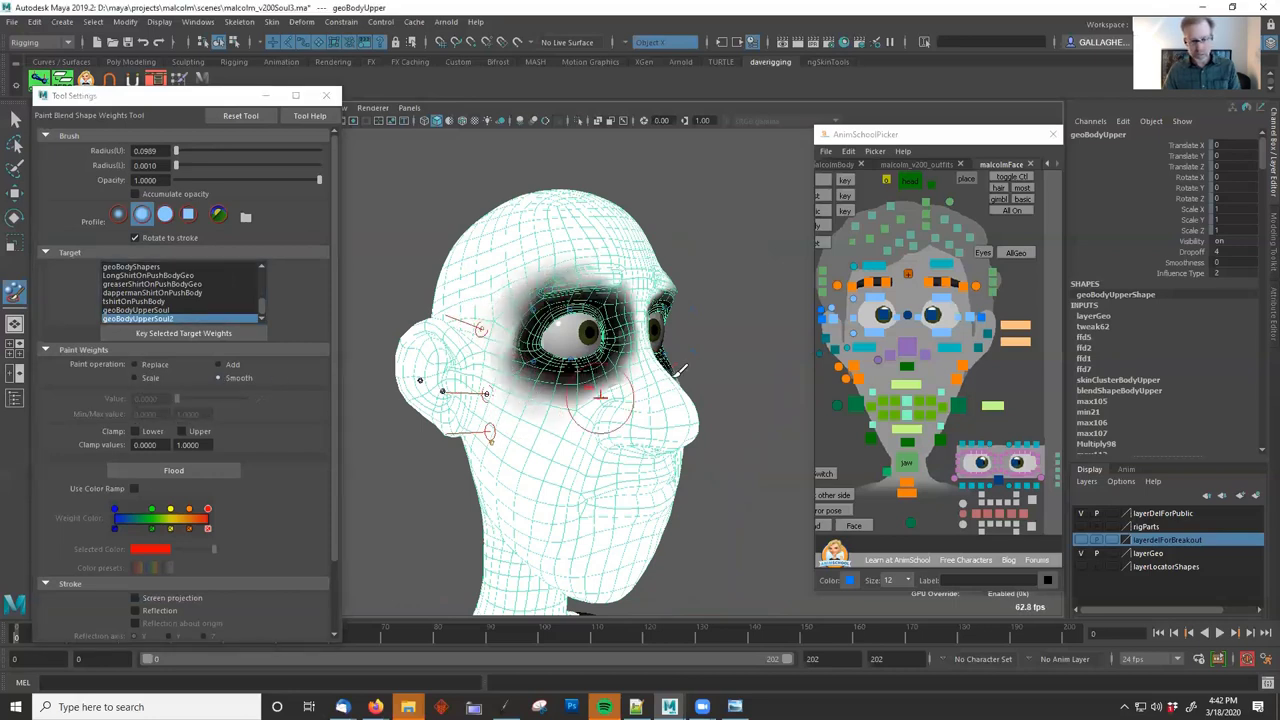
mouse_move(602, 277)
left_mouse_down()
mouse_move(638, 322)
mouse_move(643, 378)
mouse_move(729, 274)
mouse_move(720, 313)
mouse_move(726, 300)
left_mouse_up()
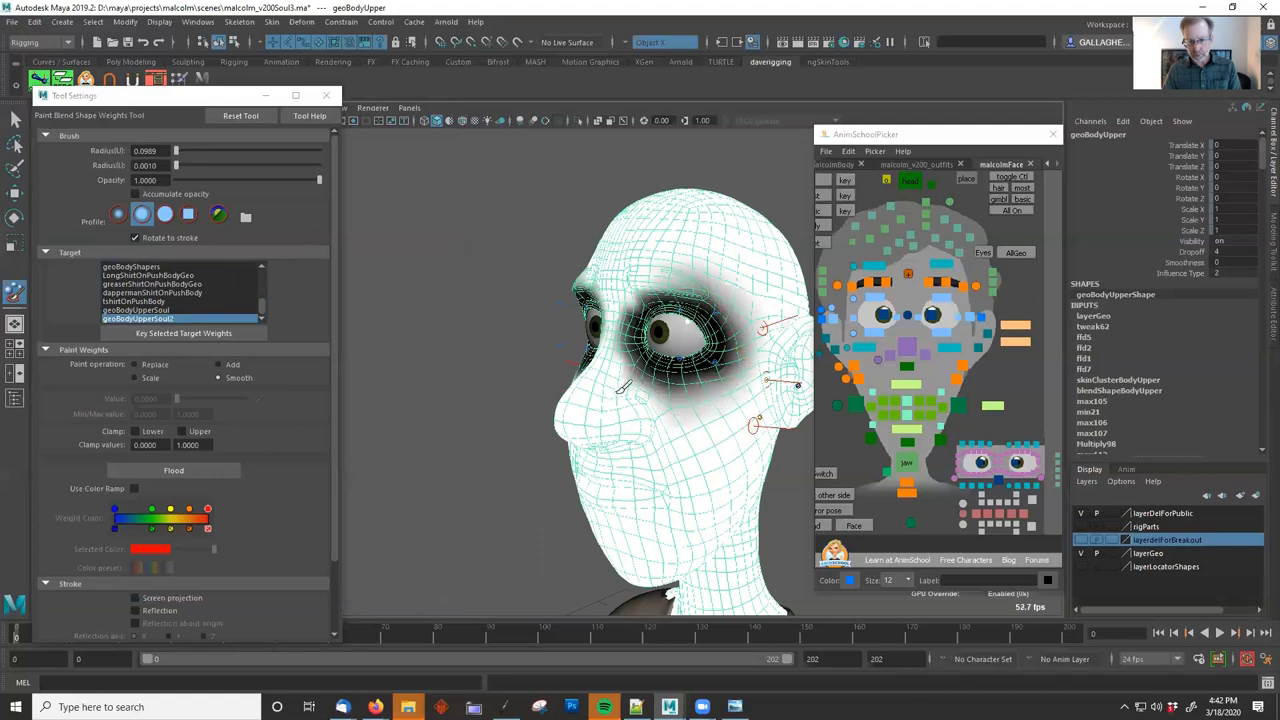
left_click_drag(622, 388, 691, 356, "alt")
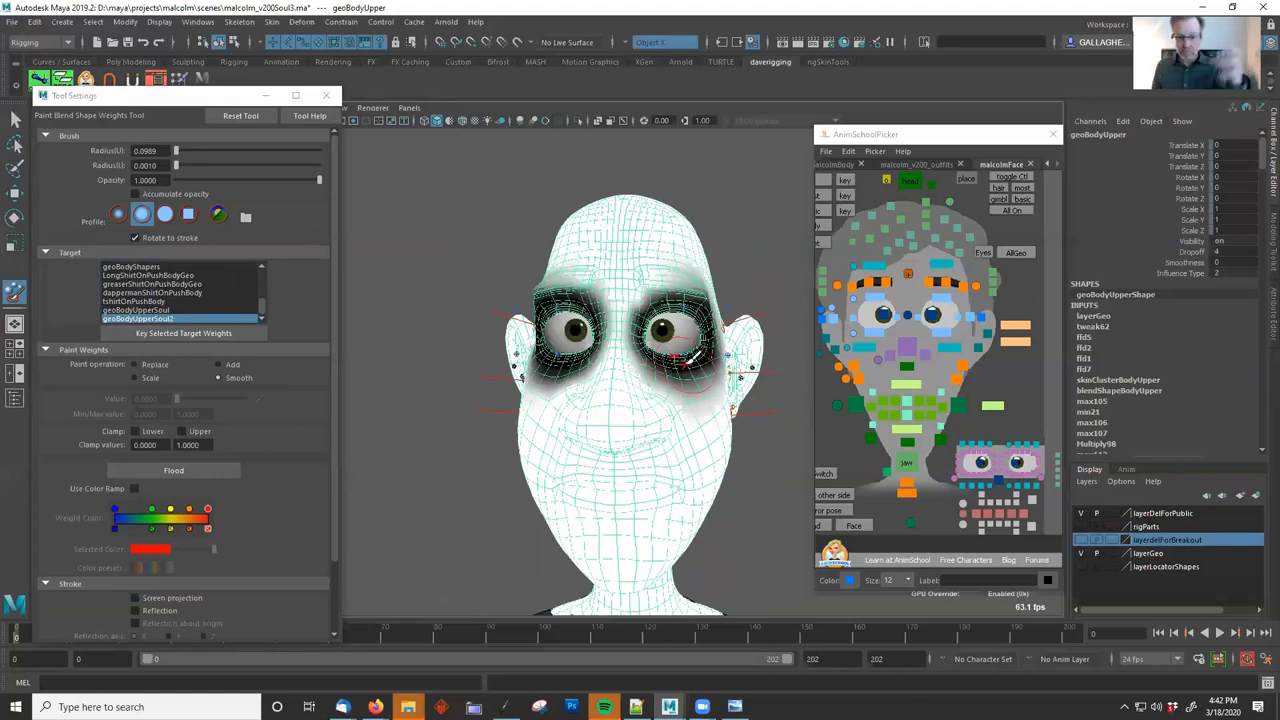
mouse_move(640, 300)
left_mouse_down("alt")
mouse_move(668, 290)
mouse_move(646, 341)
mouse_move(648, 326)
left_mouse_up("alt")
right_click_drag(557, 371, 626, 380, "alt")
middle_click_drag(626, 380, 650, 359, "alt")
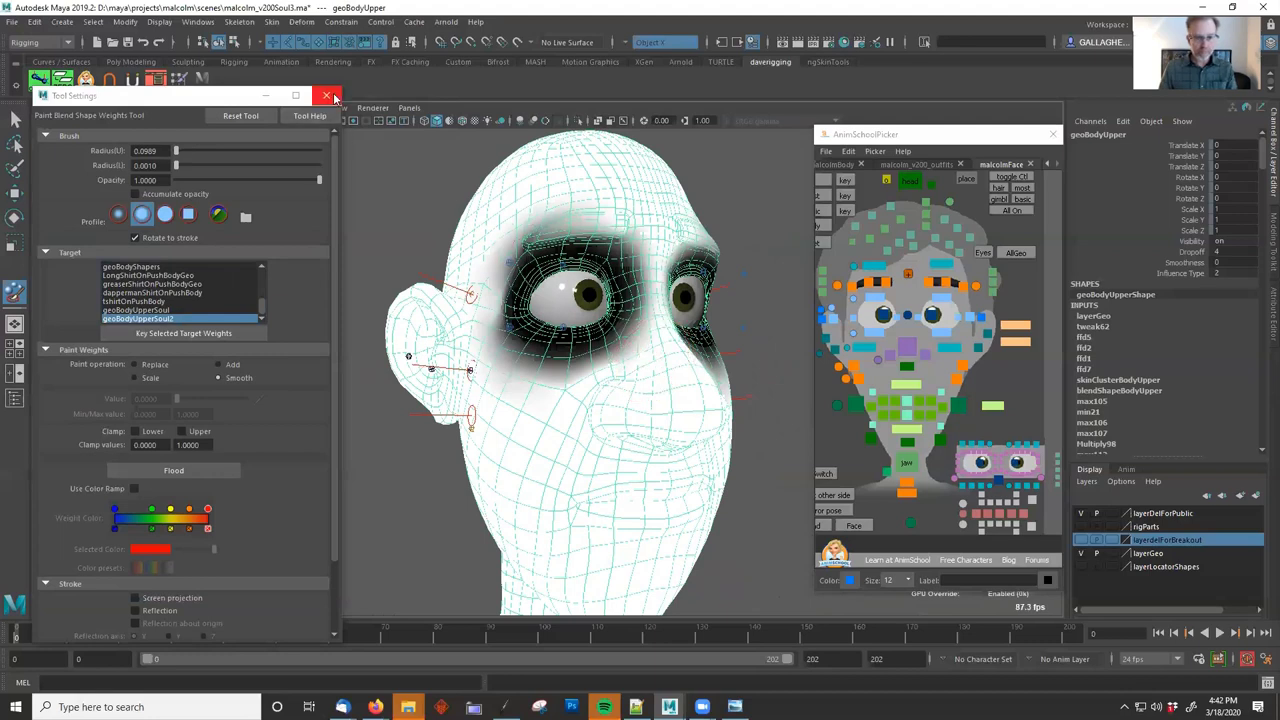
Close the tool settings, leave the paint tool, and deselect the body mesh to view the shaded face.
middle_click_drag(604, 485, 580, 418, "alt")
left_click(327, 97)
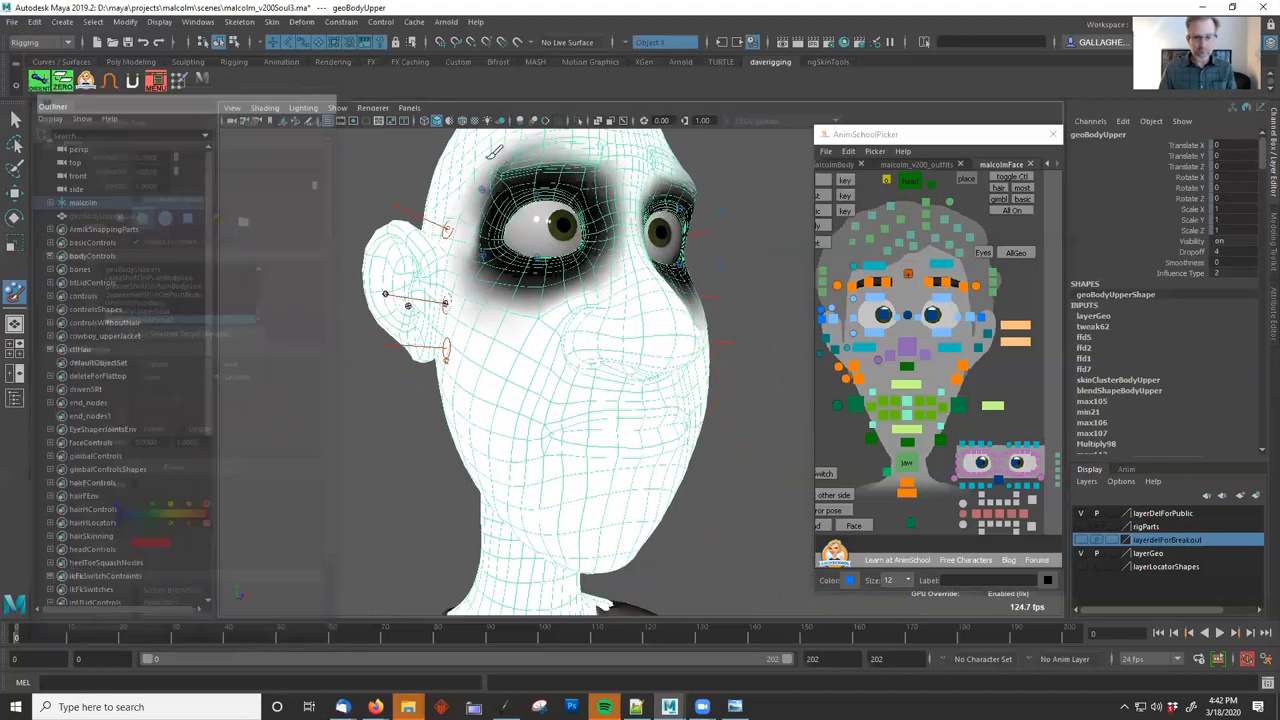
left_click_drag(682, 282, 606, 282, "alt")
left_click(16, 121)
left_click(346, 239)
mouse_move(500, 272)
left_mouse_down("alt")
mouse_move(664, 286)
mouse_move(575, 284)
left_mouse_up("alt")
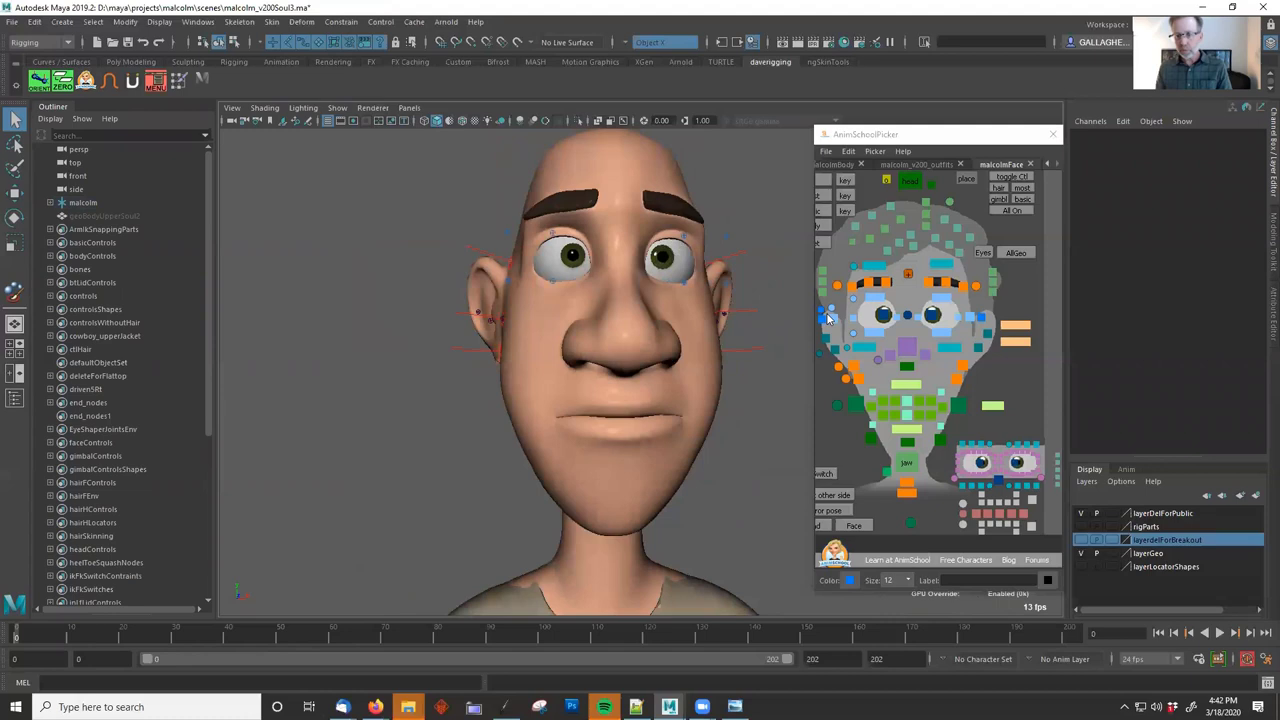
Select both eye controls and scale them uniformly to 0.647, comparing with the soul1.JPG reference photo.
left_click(820, 313)
left_click_drag(606, 273, 465, 264, "alt")
key("r")
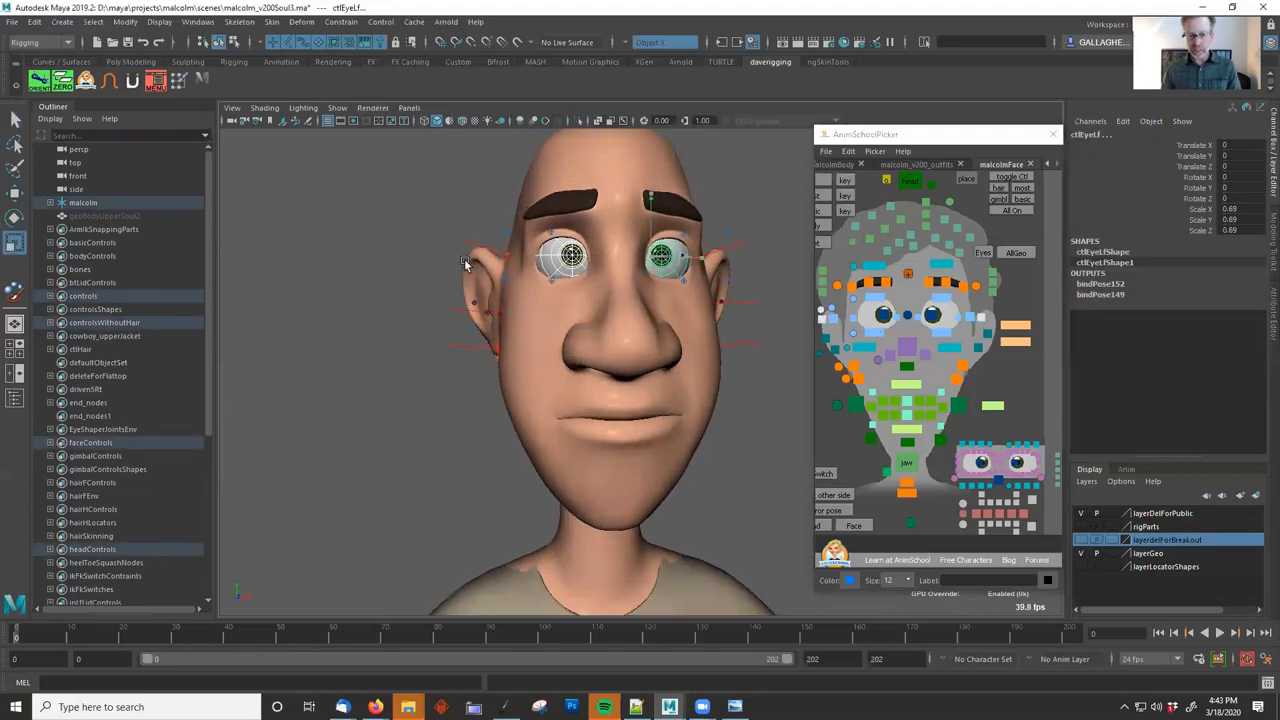
left_click(734, 706)
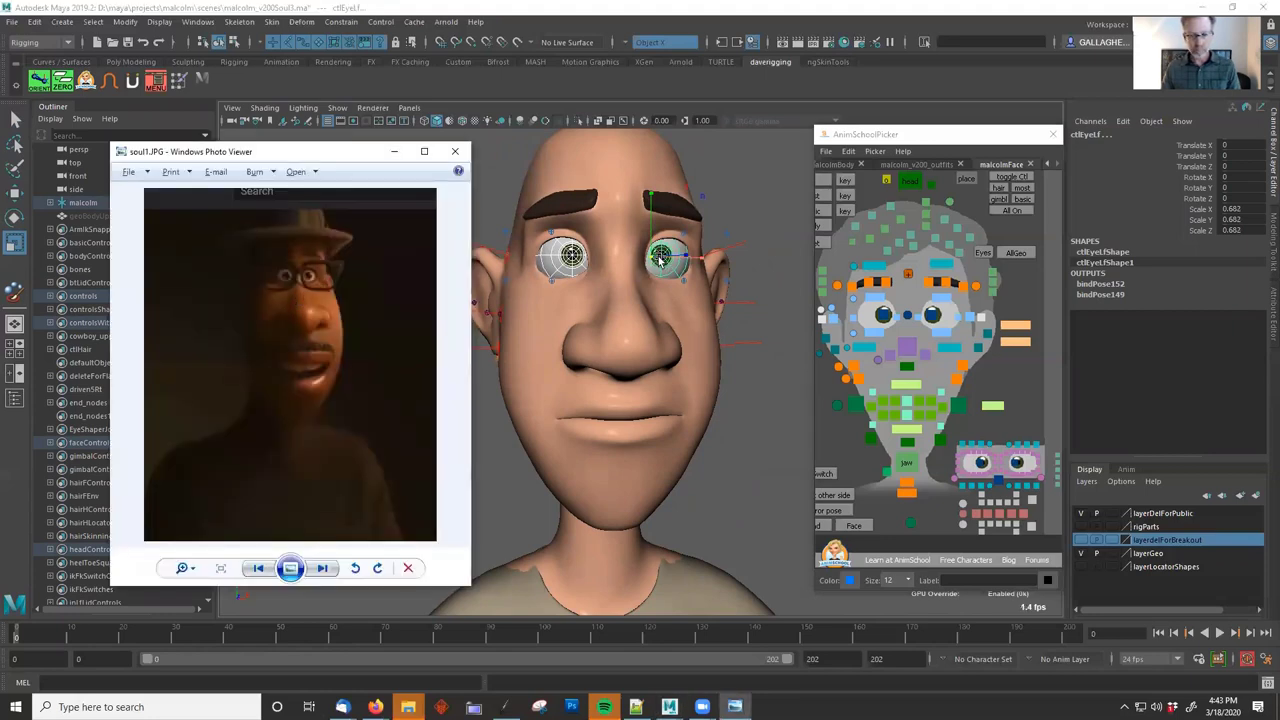
key("alt+Tab")
left_click_drag(656, 259, 570, 261)
Show the soul1.JPG reference photo again and move and narrow its window so it sits clear of the head.
key("alt+Tab")
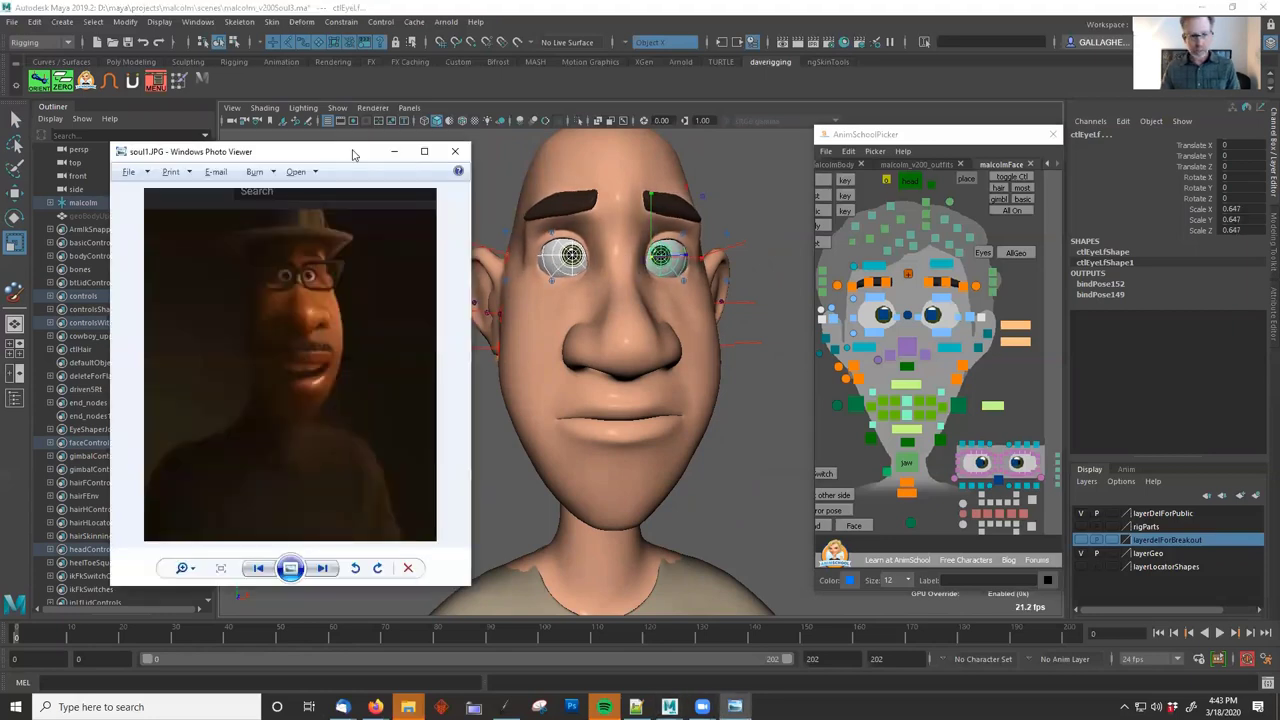
left_click_drag(352, 155, 328, 158)
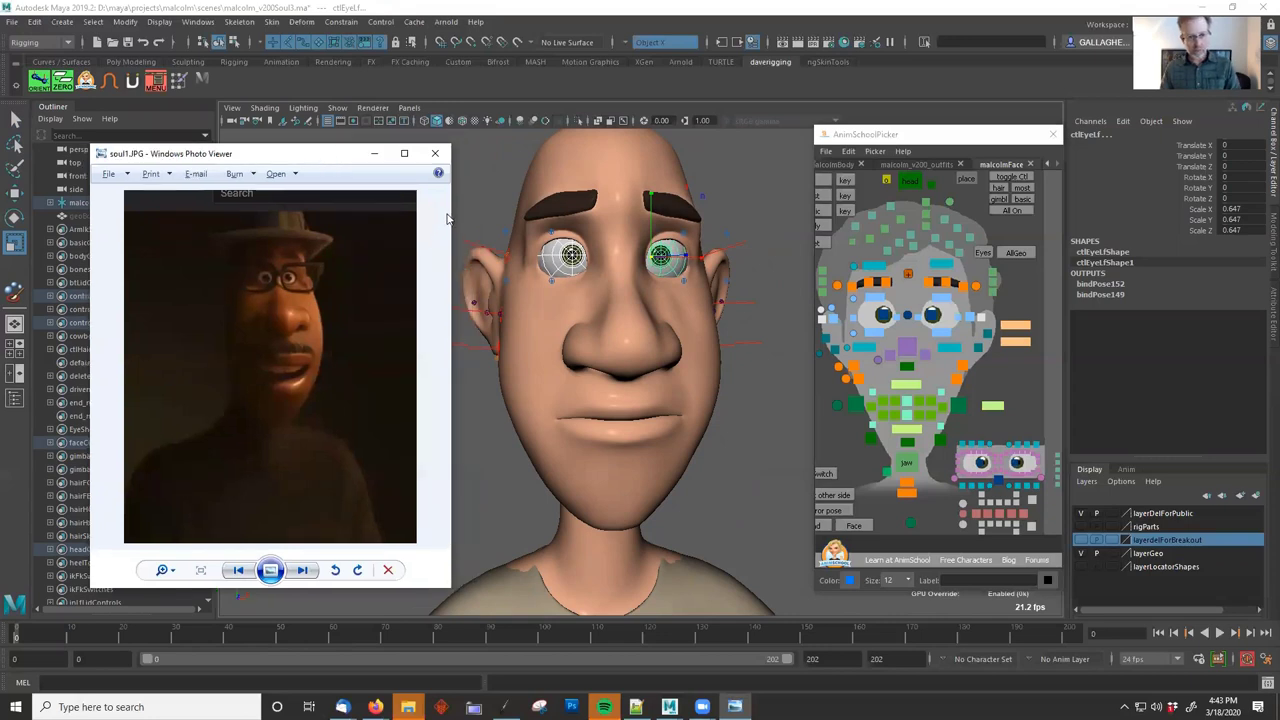
left_click_drag(451, 209, 363, 210)
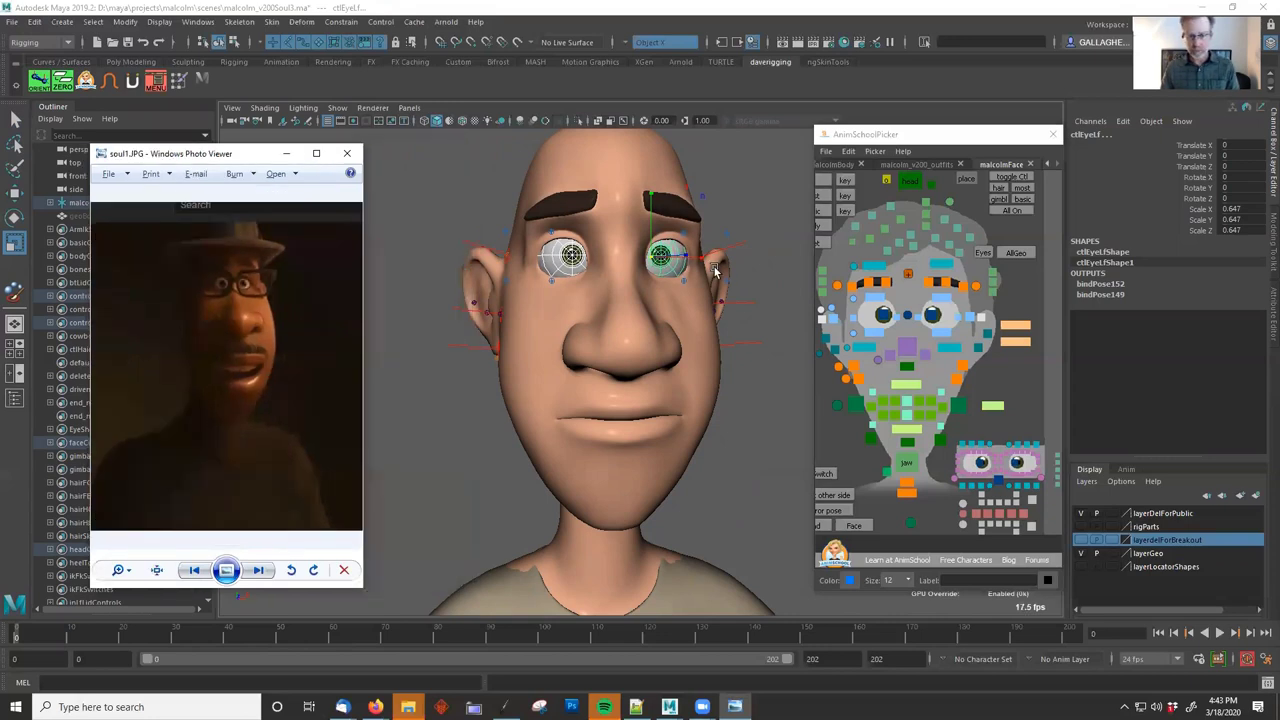
Refit both eye controls in their sockets with a uniform scale of 0.628, Translate X of -0.03 and Translate Y of -0.012.
left_click_drag(708, 261, 672, 269)
left_click_drag(589, 257, 598, 259)
key("ctrl+z")
left_click_drag(711, 256, 595, 230, "alt")
left_click_drag(657, 196, 657, 201)
key("r")
left_click_drag(714, 261, 615, 246)
key("ctrl+z")
left_click_drag(639, 376, 694, 329, "alt")
middle_click_drag(665, 336, 742, 312)
left_click_drag(615, 312, 715, 346, "alt")
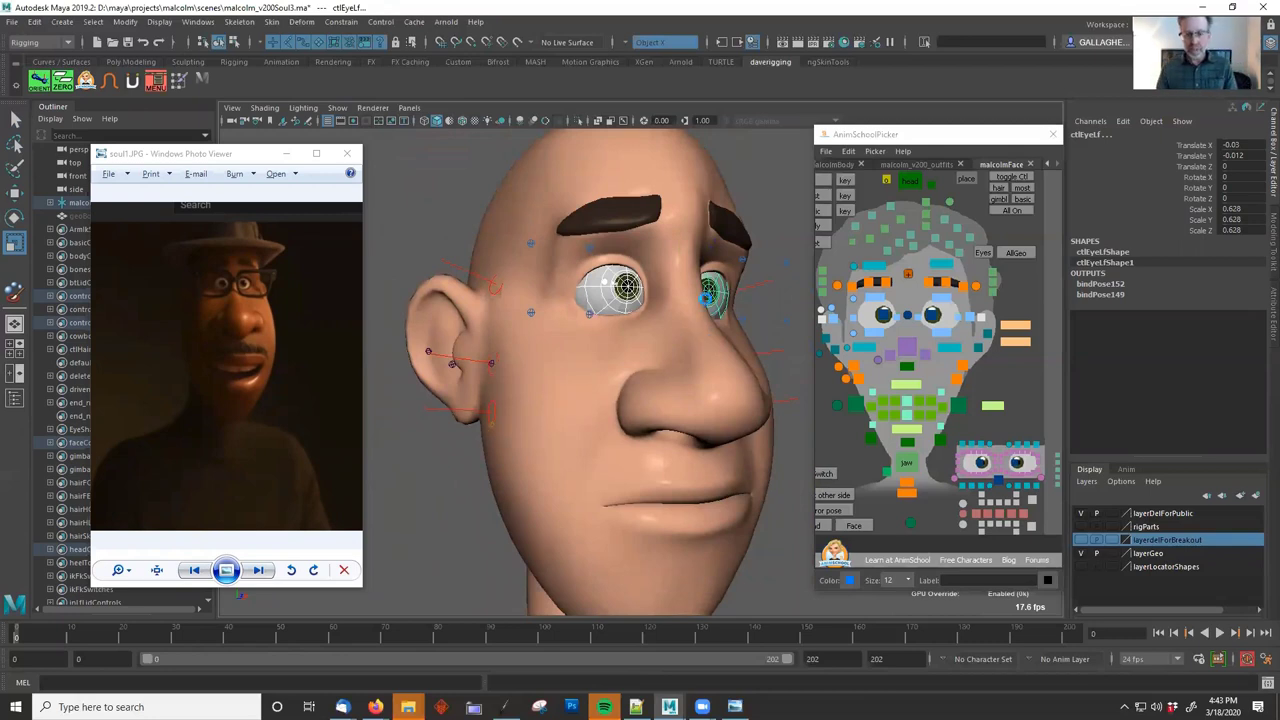
Resume painting blend shape weights on the body mesh, minimize the reference photo, and smooth the geoBodyUpperSoul2 weights around the character's right eye.
left_click(539, 204)
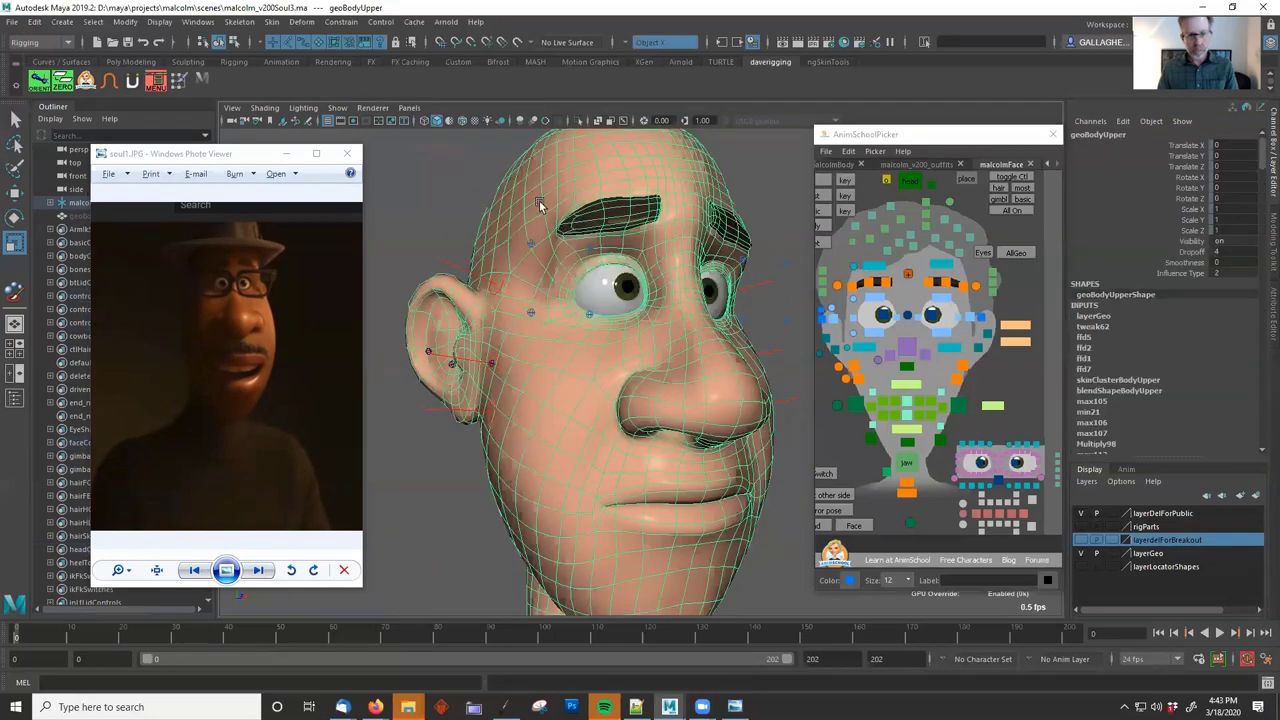
left_click(296, 22)
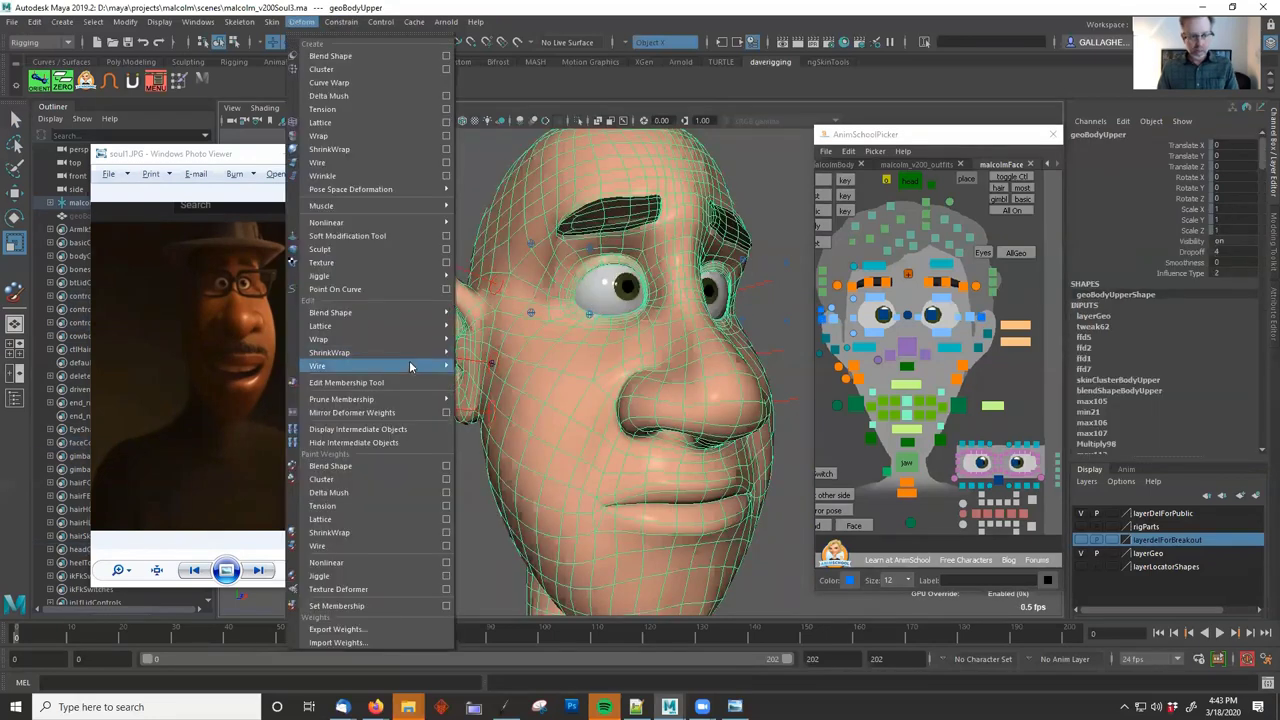
left_click(446, 466)
left_click_drag(562, 261, 550, 272)
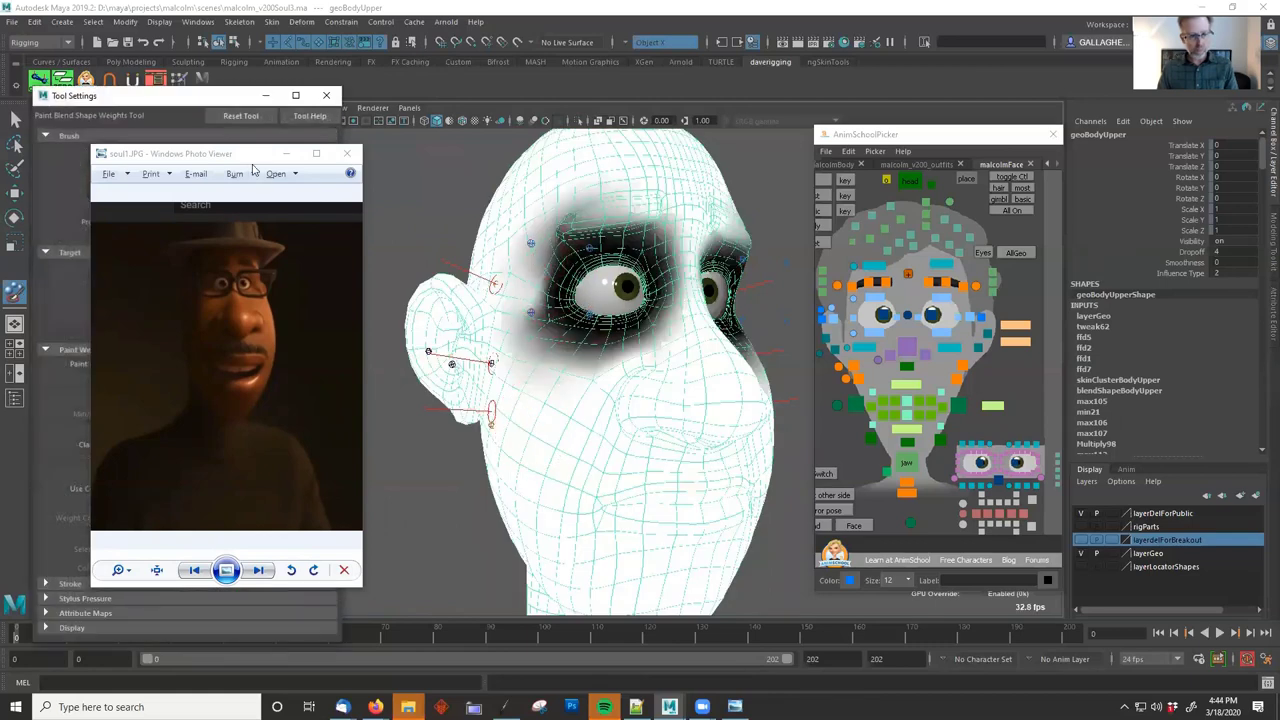
left_click_drag(229, 154, 251, 172)
left_click(295, 160)
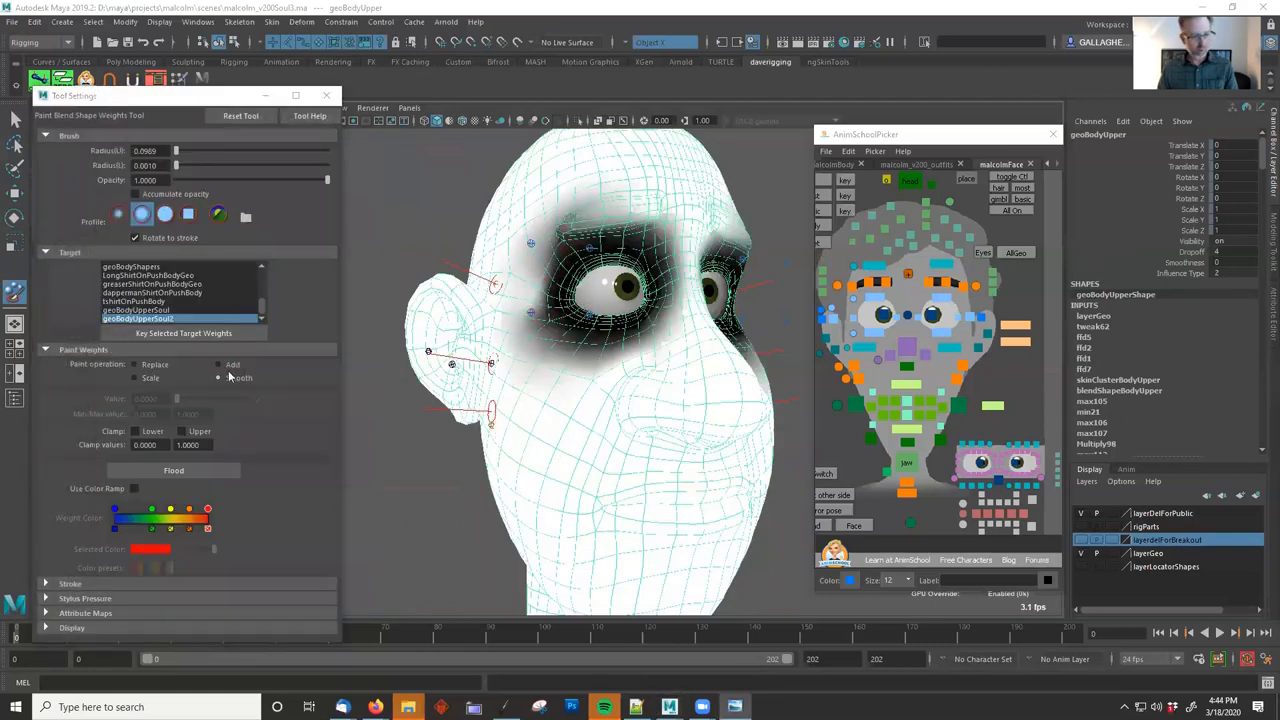
mouse_move(540, 328)
left_mouse_down()
mouse_move(554, 236)
mouse_move(542, 248)
mouse_move(548, 258)
mouse_move(618, 242)
left_mouse_up()
key("alt+Tab")
mouse_move(783, 213)
left_mouse_down("alt")
mouse_move(648, 216)
mouse_move(730, 241)
mouse_move(627, 240)
mouse_move(534, 194)
mouse_move(522, 205)
mouse_move(537, 208)
left_mouse_up("alt")
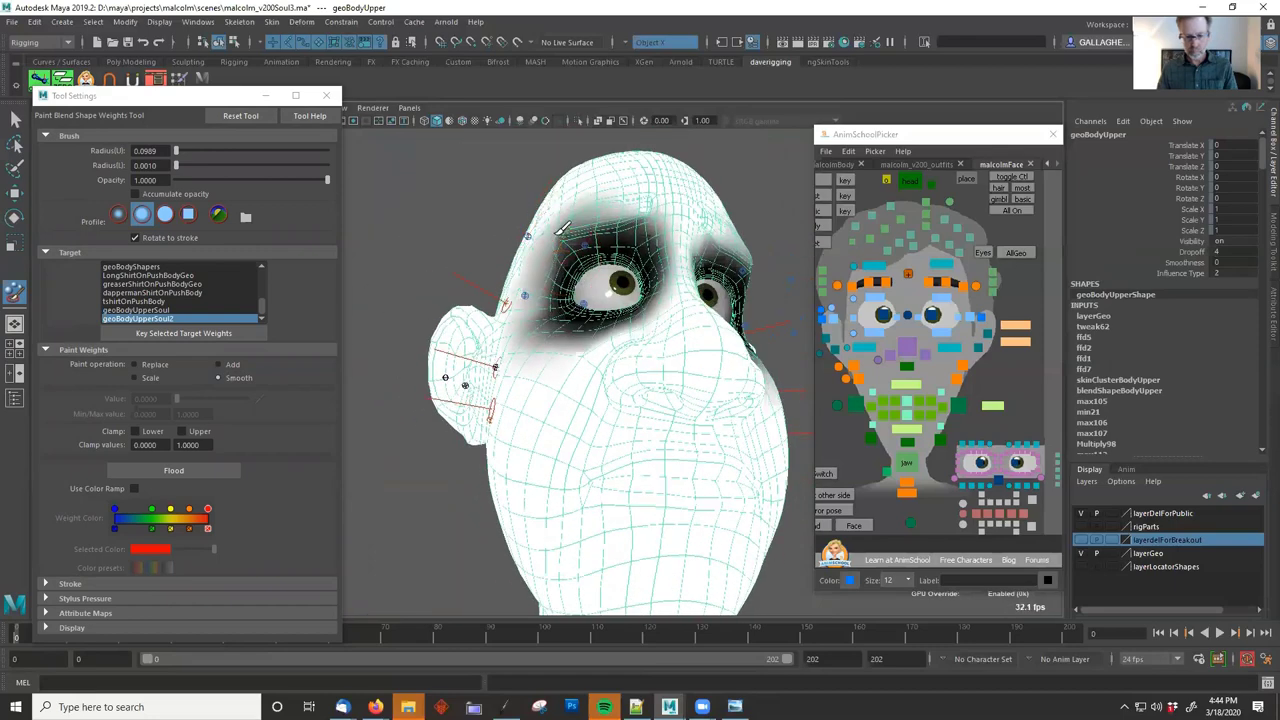
Leave the weight painting tool and deselect the body mesh.
left_click(17, 119)
left_click(426, 211)
mouse_move(426, 211)
left_mouse_down("alt")
mouse_move(537, 260)
mouse_move(577, 319)
mouse_move(698, 315)
mouse_move(671, 427)
mouse_move(609, 372)
mouse_move(720, 423)
mouse_move(666, 466)
mouse_move(760, 468)
left_mouse_up("alt")
Test the jaw control by rotating it and undo the rotation.
left_click(907, 466)
key("e")
mouse_move(645, 308)
left_mouse_down()
mouse_move(642, 325)
mouse_move(638, 314)
left_mouse_up()
key("ctrl+z")
key("ctrl+z")
Test the right upper lip control by raising it 0.409 in Y and undo the move.
left_click(898, 400)
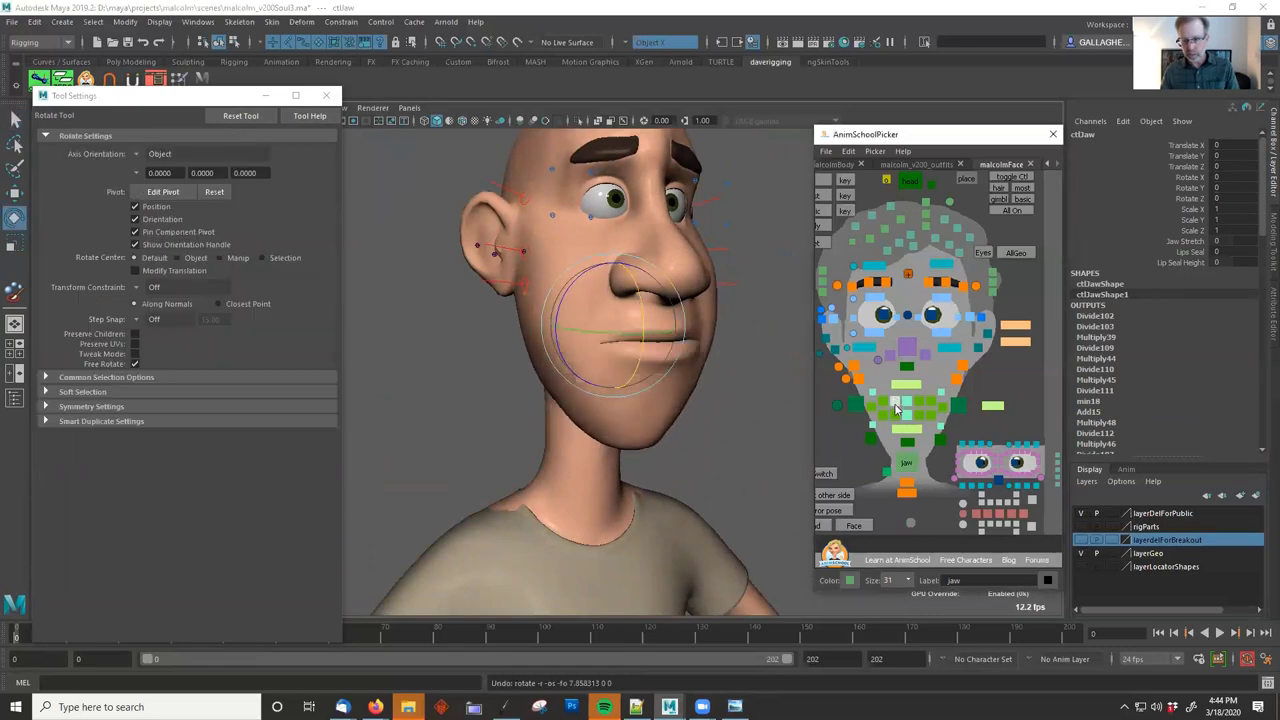
key("w")
middle_click_drag(720, 405, 728, 374)
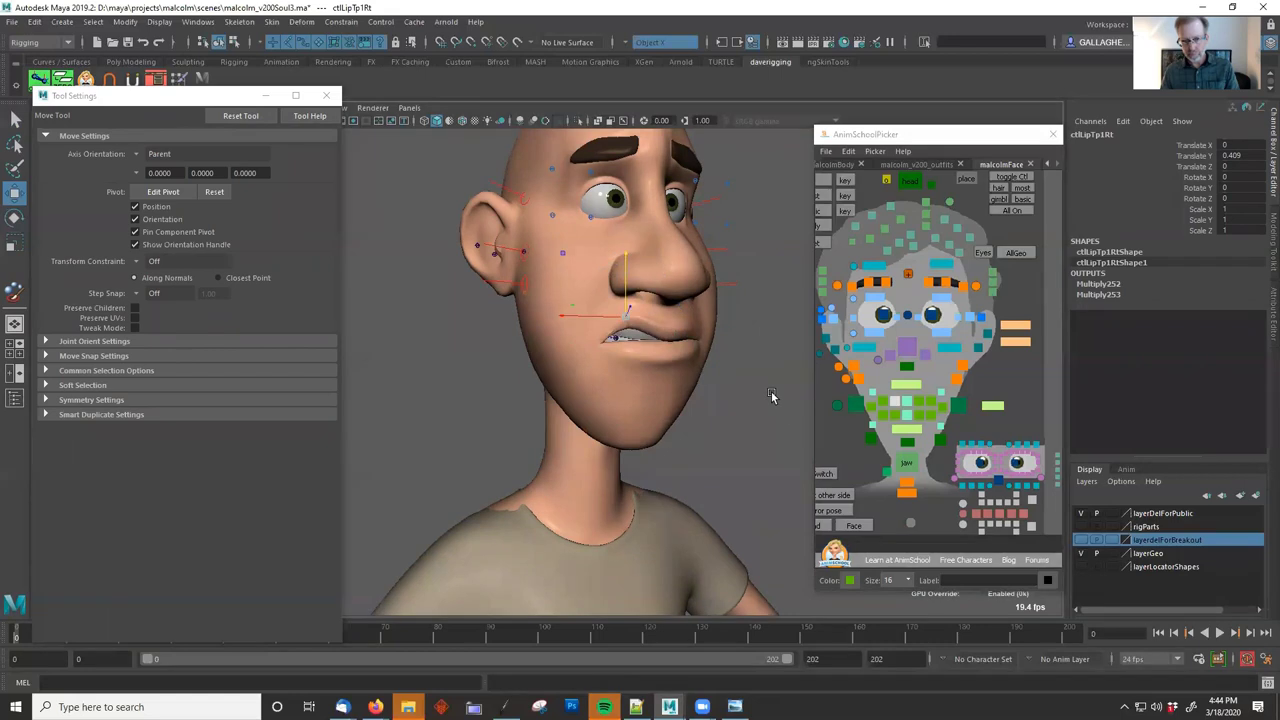
left_click_drag(771, 395, 793, 402, "alt")
key("ctrl+z")
Test the right mouth corner control by moving it in several directions and undo the moves.
left_click(855, 404)
left_click_drag(660, 402, 730, 408, "alt")
middle_click_drag(722, 405, 664, 382)
middle_click_drag(602, 329, 725, 343)
key("ctrl+z")
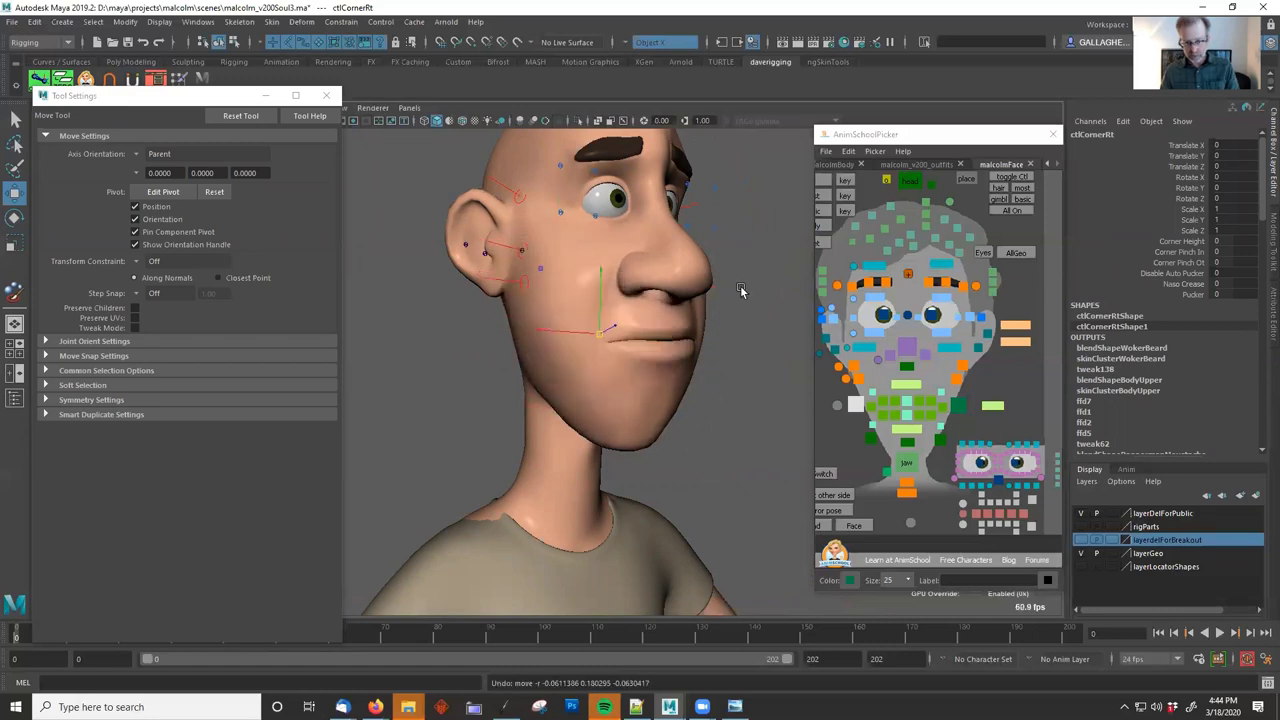
Test the upper eyelid controls by moving them down over the eyes and undo the moves.
left_click_drag(742, 290, 663, 295, "alt")
middle_click_drag(663, 295, 611, 404, "alt")
right_click_drag(611, 404, 648, 357, "alt")
left_click_drag(648, 357, 692, 316, "alt")
left_click(930, 300)
left_click_drag(573, 186, 574, 278)
key("ctrl+z")
key("ctrl+z")
key("ctrl+z")
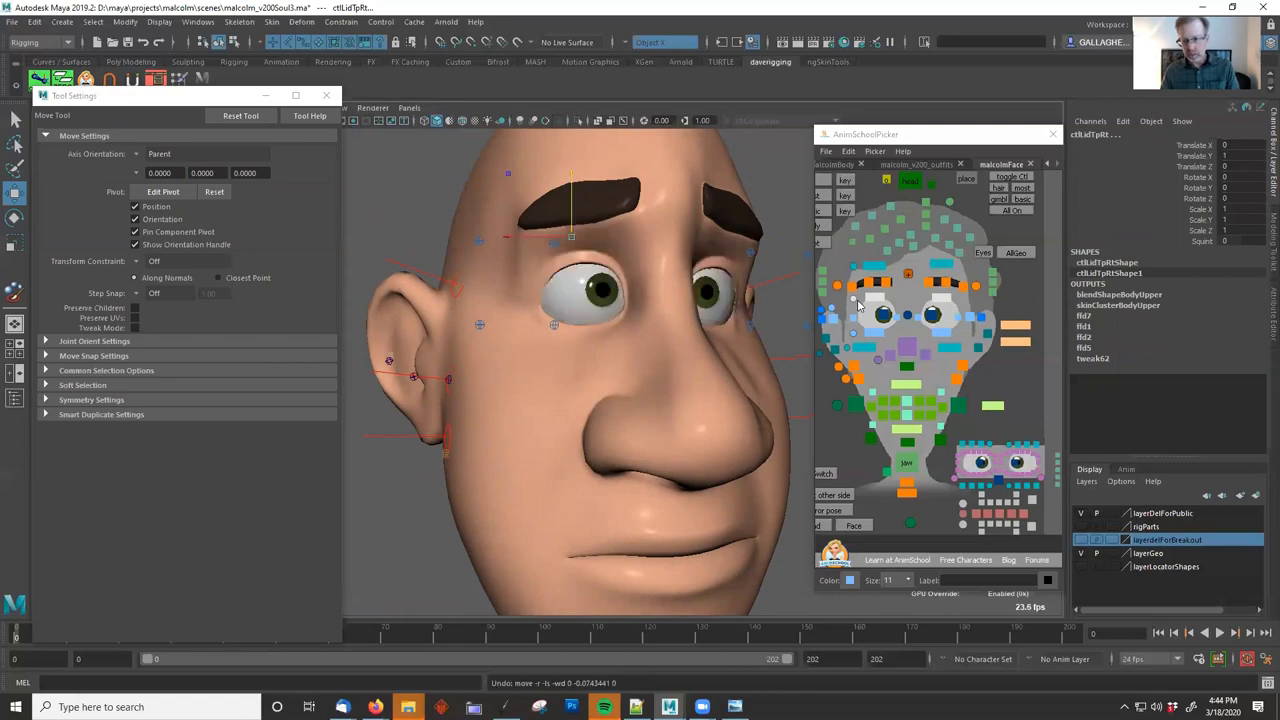
Test the upper and lower eyelid controls together by moving them vertically and undo the moves.
left_click(871, 297)
left_click(874, 333, "shift")
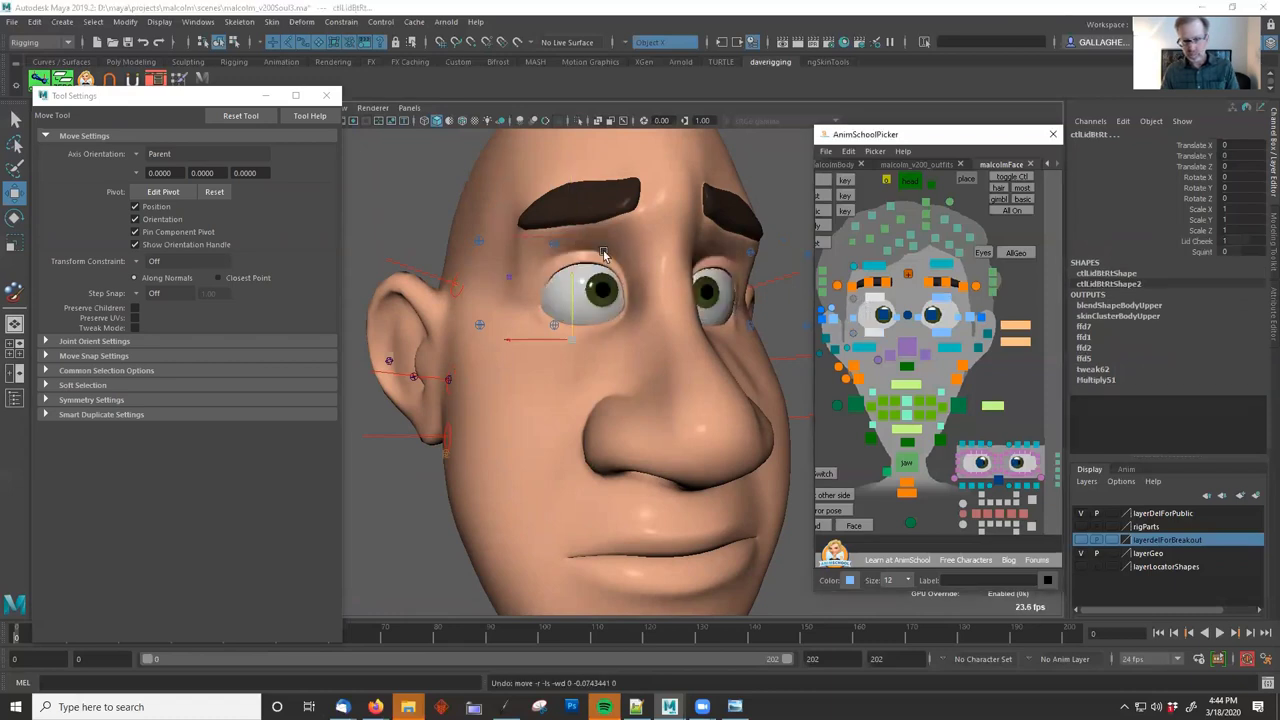
middle_click_drag(603, 251, 612, 309)
mouse_move(568, 289)
left_mouse_down()
mouse_move(580, 217)
mouse_move(573, 276)
left_mouse_up()
key("ctrl+z")
key("ctrl+z")
scroll(722, 298, "down", 5)
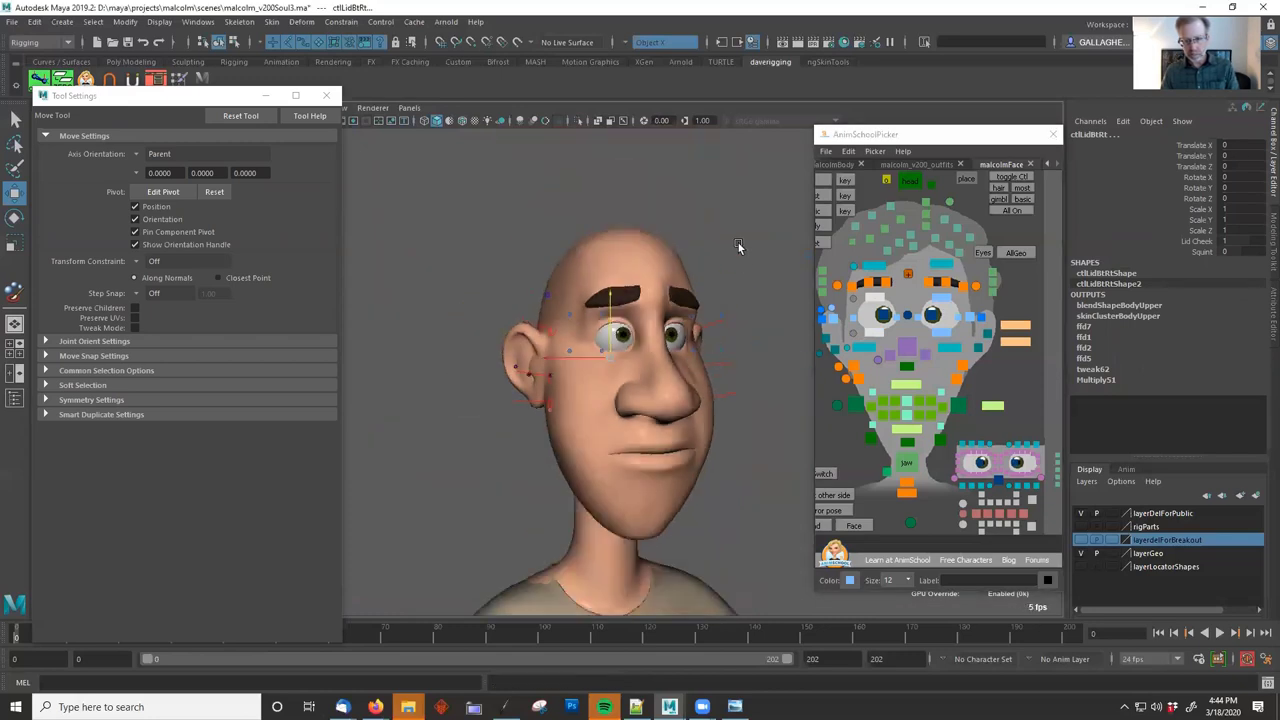
Test the right inner brow control by moving it down and undo the move.
left_click(741, 249)
left_click(884, 285)
scroll(601, 335, "up", 5)
middle_click_drag(718, 197, 734, 283)
key("ctrl+z")
left_click_drag(758, 272, 601, 253, "alt")
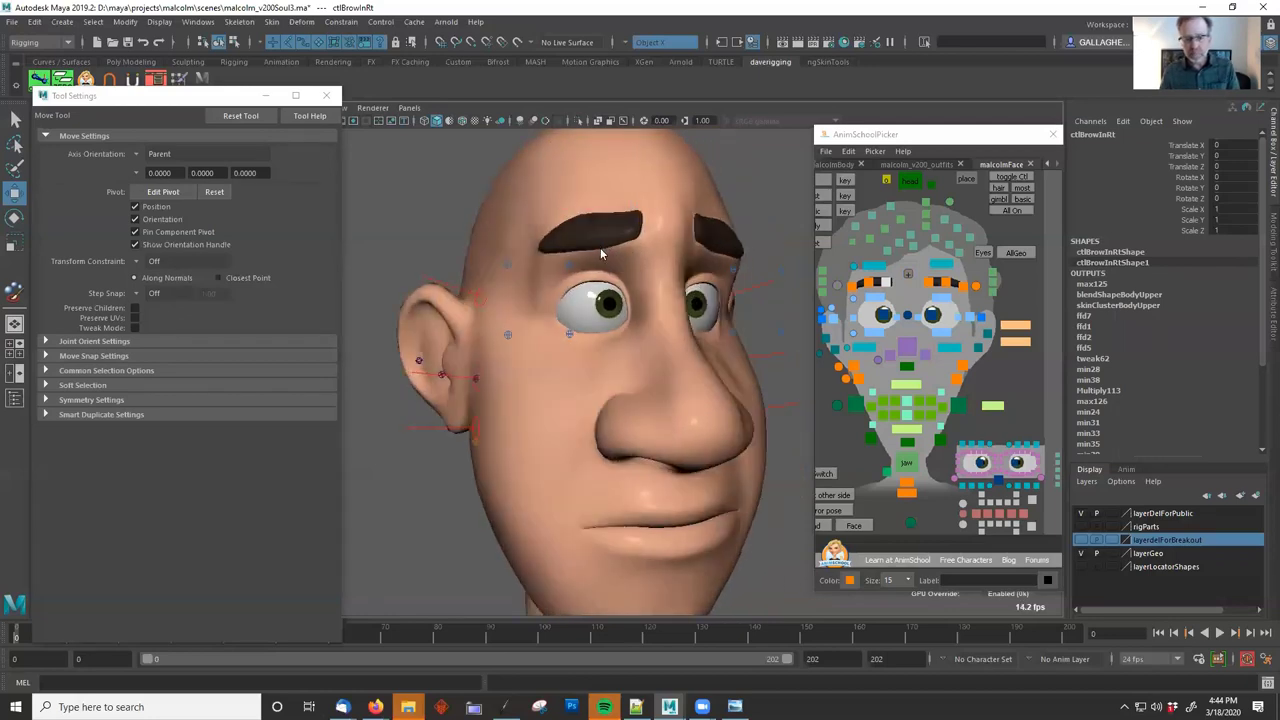
Inspect the painted blend shape weights around the eyes on the head mesh, exit weight painting, and deselect the mesh.
left_click(687, 184)
left_click(15, 293)
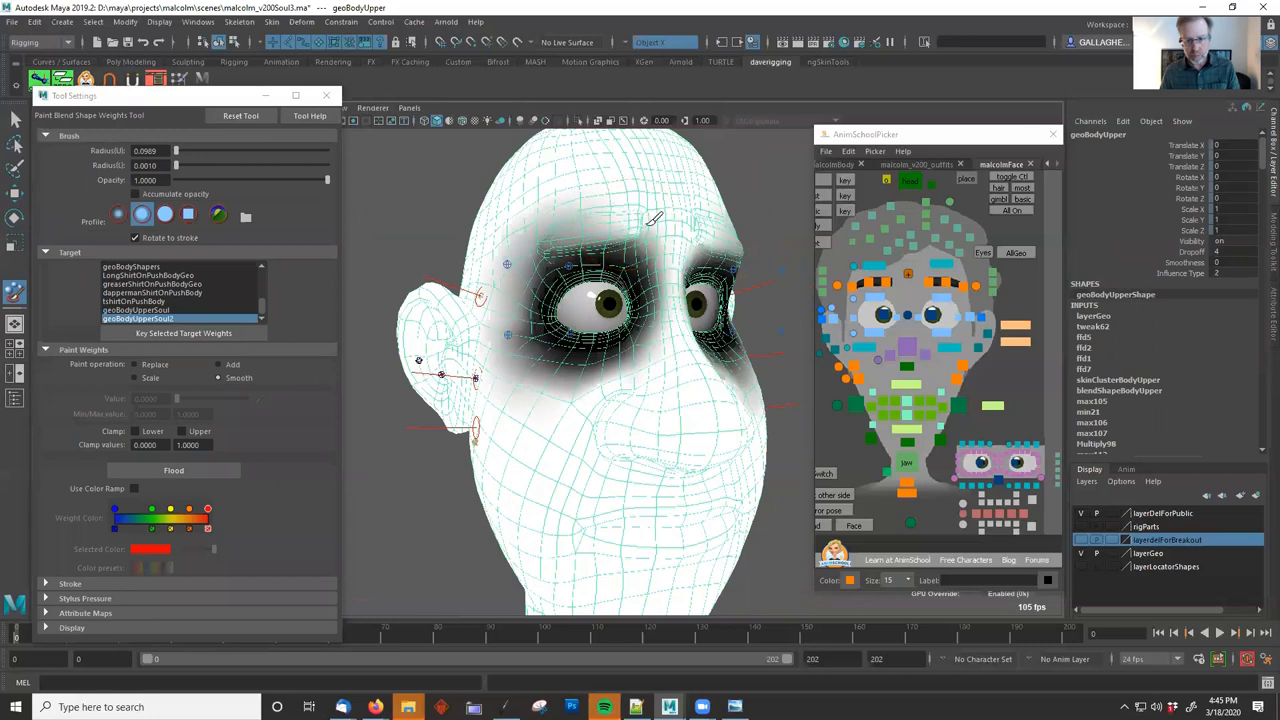
mouse_move(708, 215)
left_mouse_down("alt")
mouse_move(680, 200)
mouse_move(610, 200)
left_mouse_up("alt")
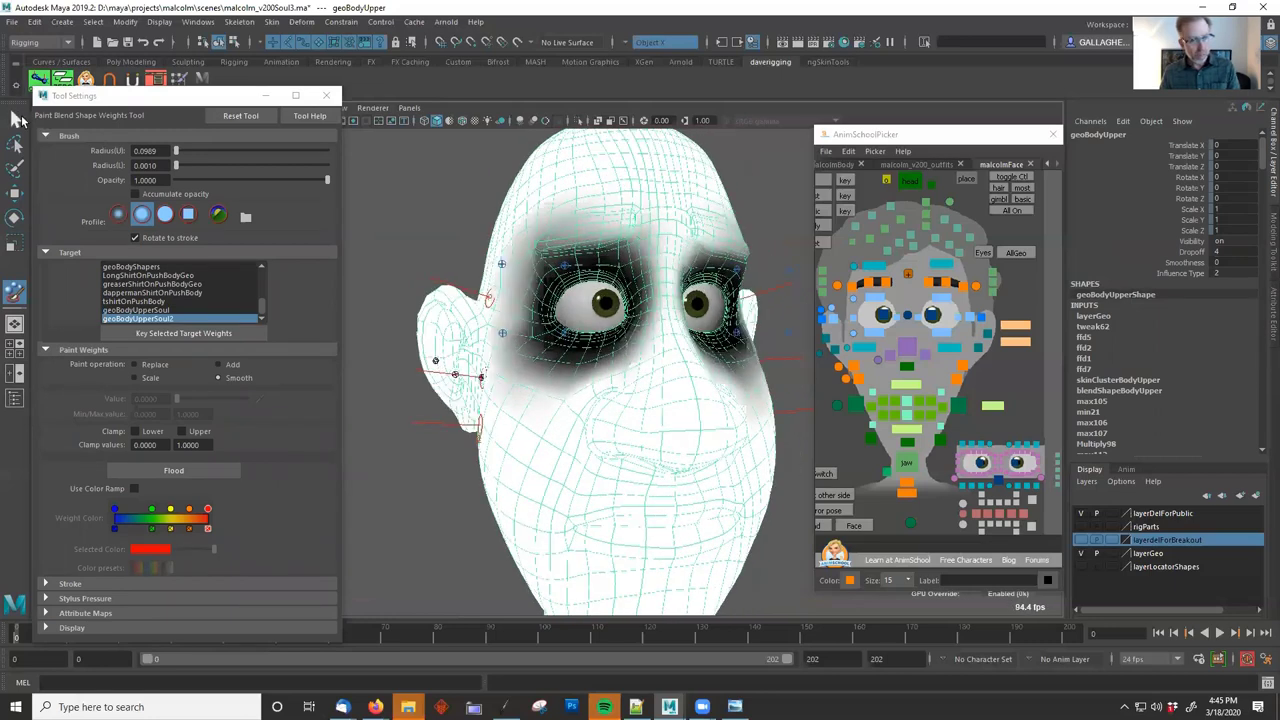
left_click(15, 118)
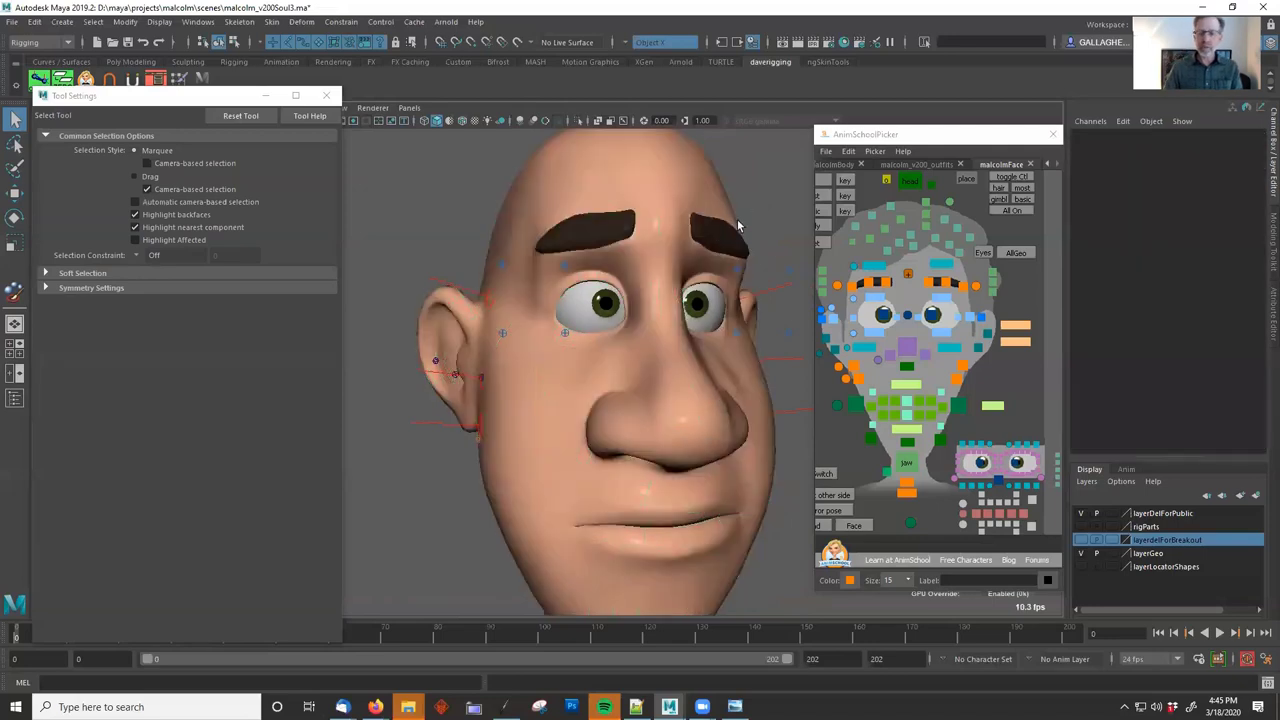
Examine the eyes and whole face from the front and close the tool settings window.
left_click_drag(737, 222, 681, 251, "alt")
right_click_drag(681, 251, 678, 192, "alt")
middle_click_drag(678, 192, 690, 231, "alt")
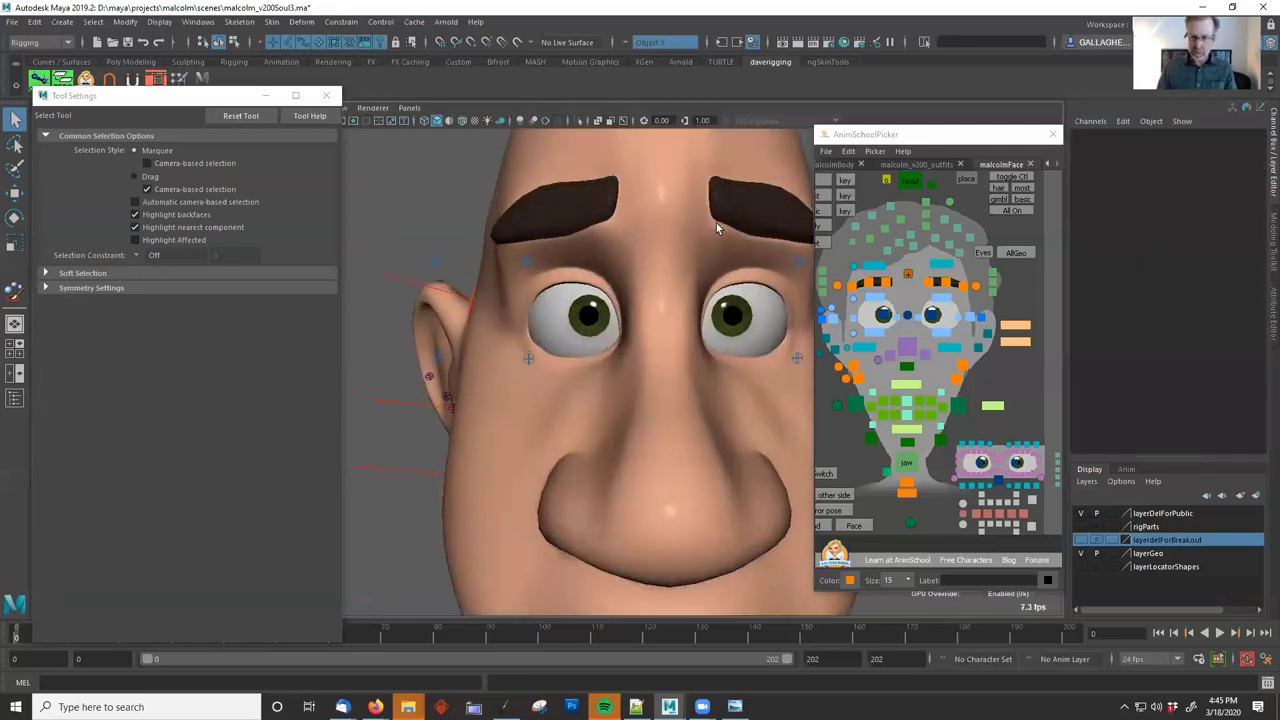
scroll(658, 324, "down", 4)
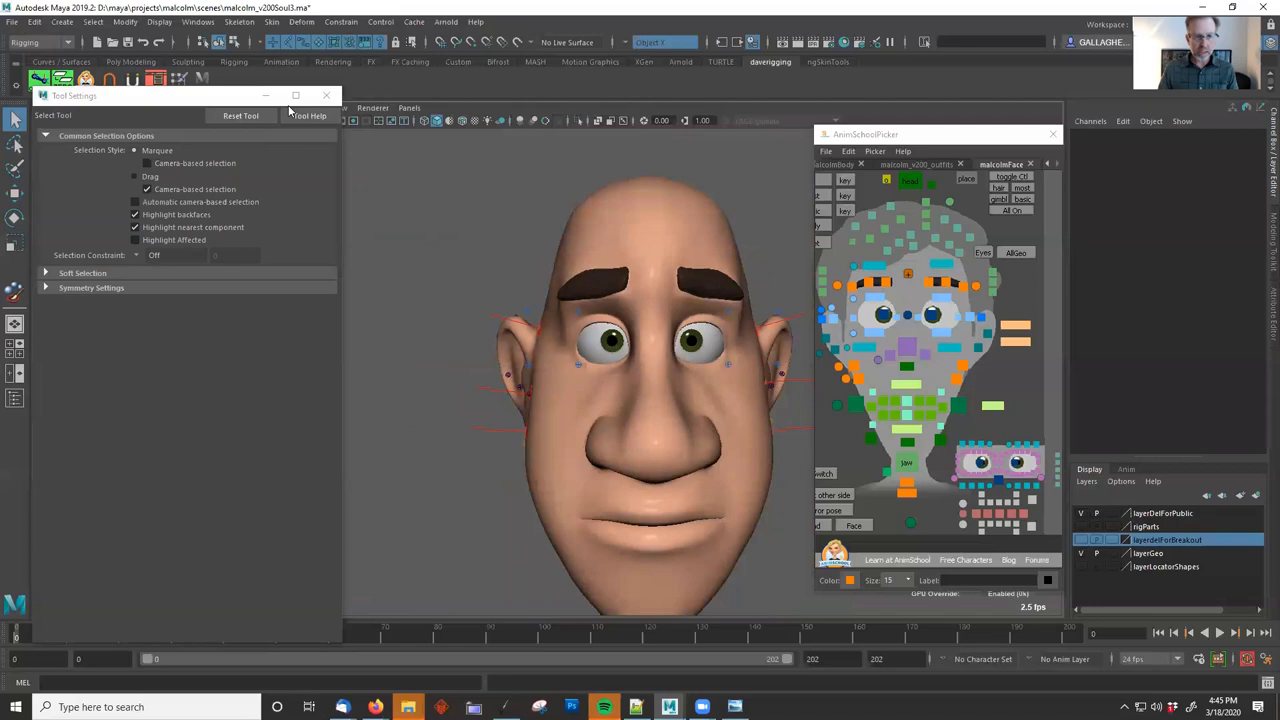
left_click(328, 97)
Compare the head in three-quarter view with the soul1.JPG reference picture and move the picture out of the way.
scroll(600, 300, "down", 3)
left_click_drag(560, 290, 643, 310, "alt")
left_click(735, 707)
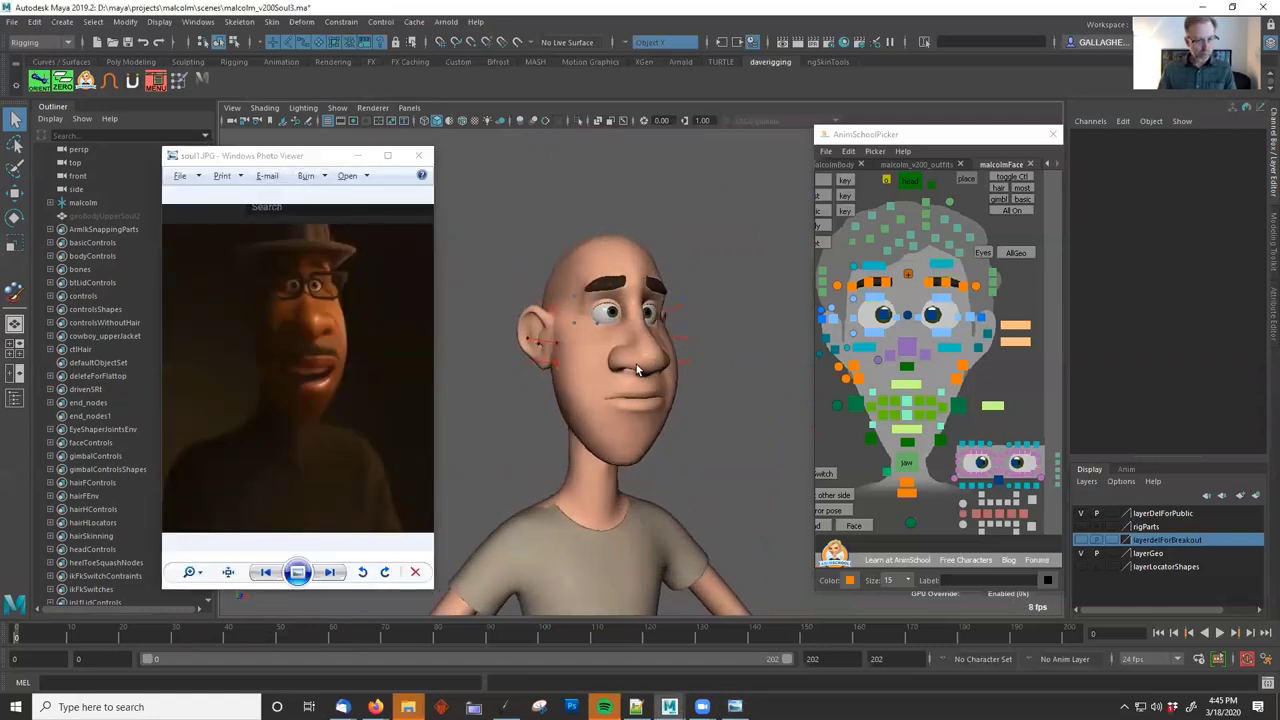
left_click_drag(646, 446, 700, 460, "alt")
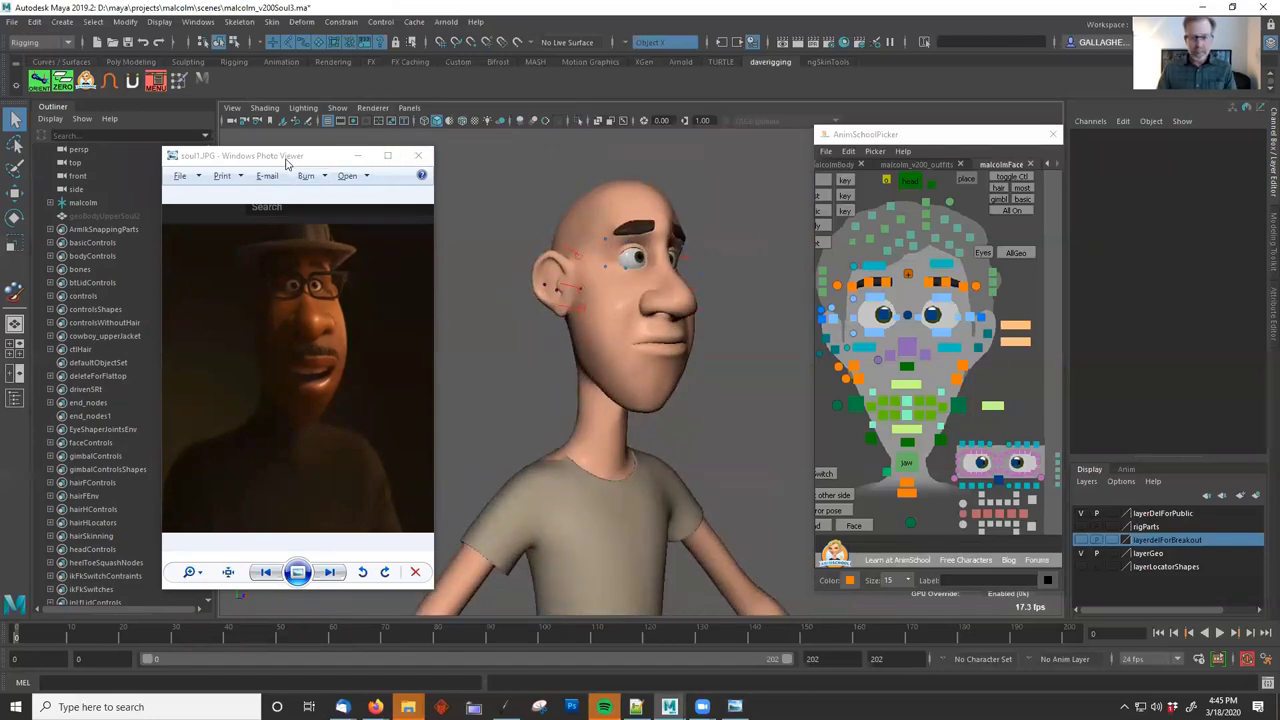
left_click(287, 157)
left_click(827, 253)
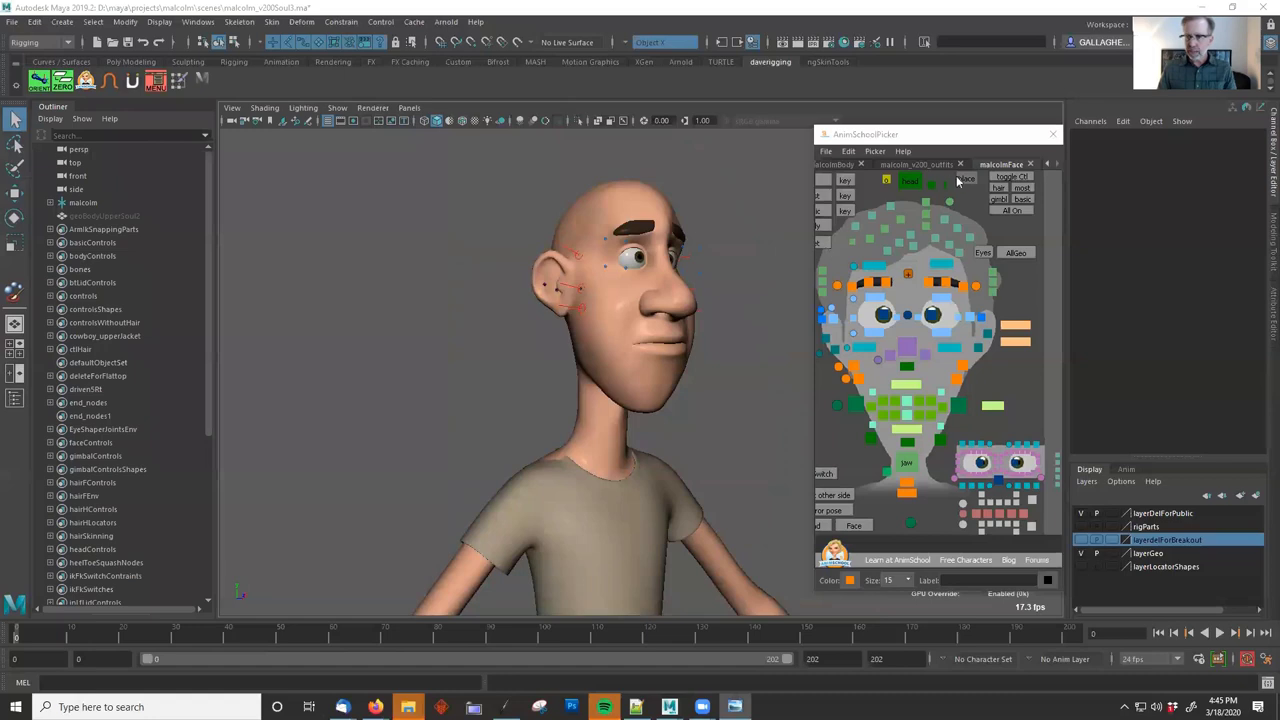
Test the Neck Thicken attribute of the placement control, comparing the neck before and after, and undo the change.
left_click(964, 178)
middle_click_drag(753, 348, 755, 262, "alt")
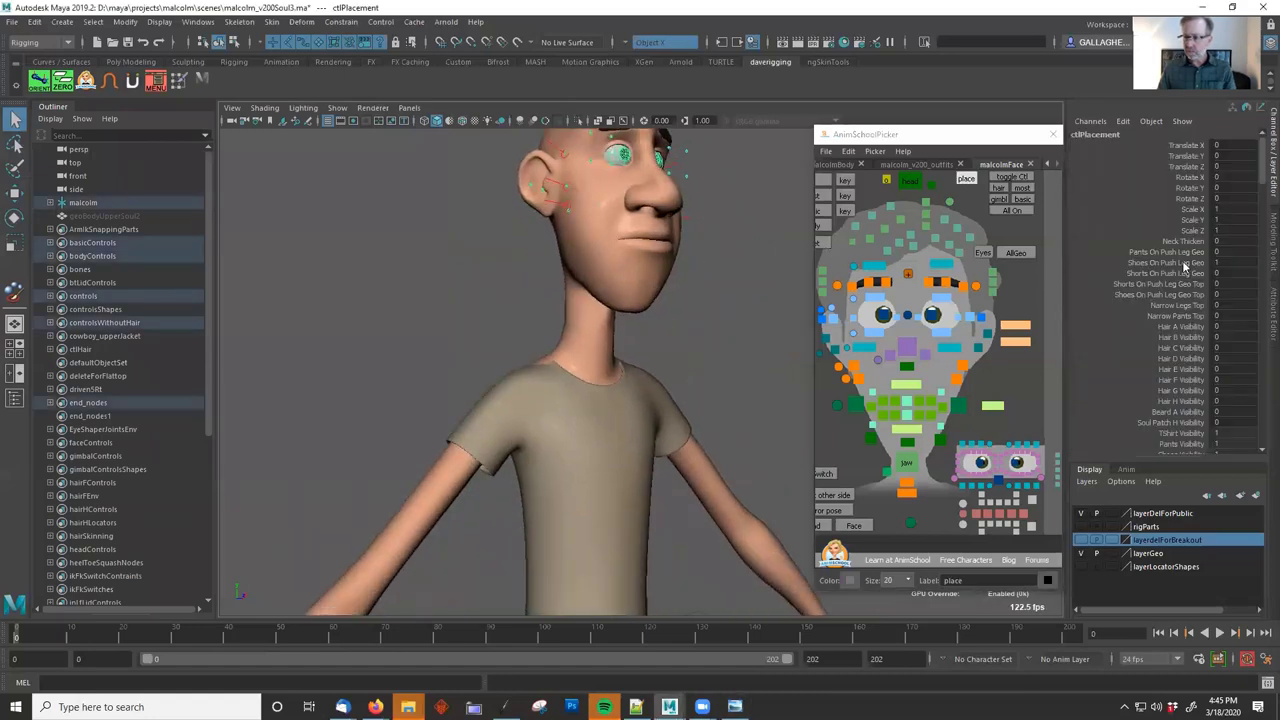
left_click(1181, 242)
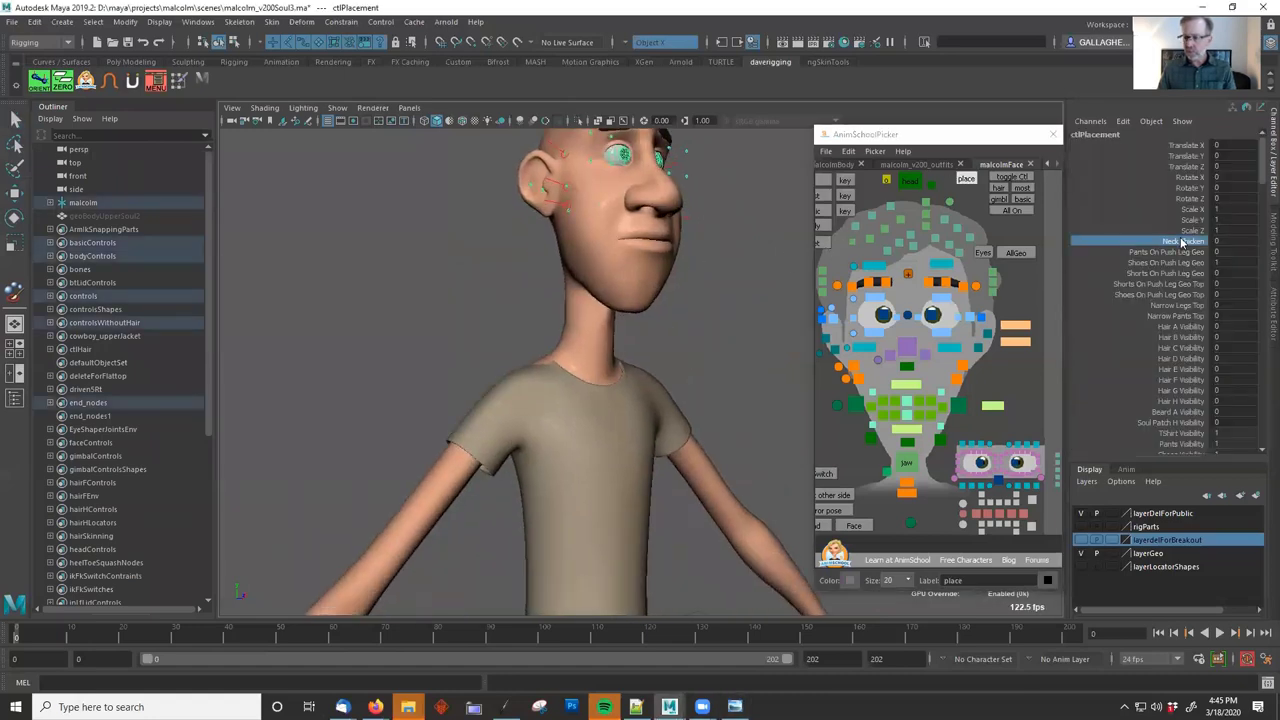
middle_click_drag(590, 303, 521, 291)
left_click_drag(523, 292, 757, 297, "alt")
key("ctrl+z")
key("ctrl+y")
key("ctrl+z")
Select the upper body mesh, move the picker aside and open the attributes of its skin material.
left_click_drag(452, 291, 710, 253, "alt")
left_click(764, 253)
left_click(655, 262)
right_click_drag(710, 253, 747, 227, "alt")
middle_click_drag(747, 227, 748, 312, "alt")
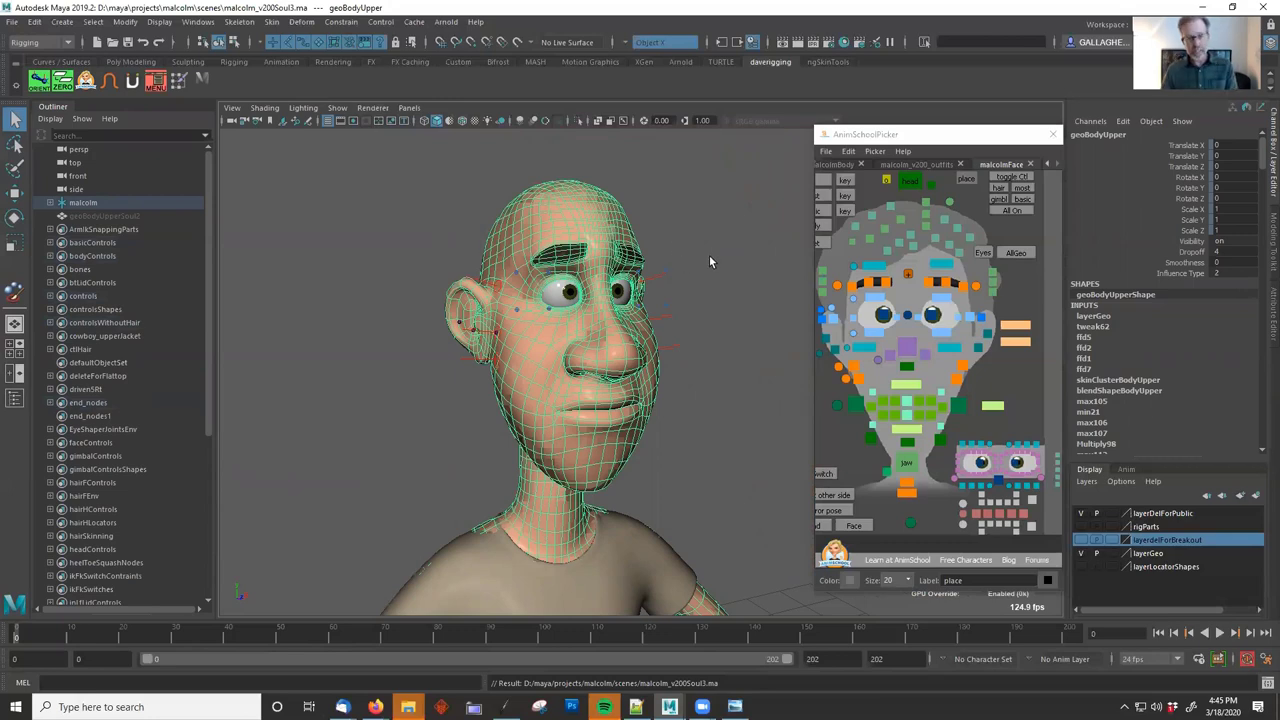
left_click_drag(703, 220, 573, 214, "alt")
right_click(573, 214)
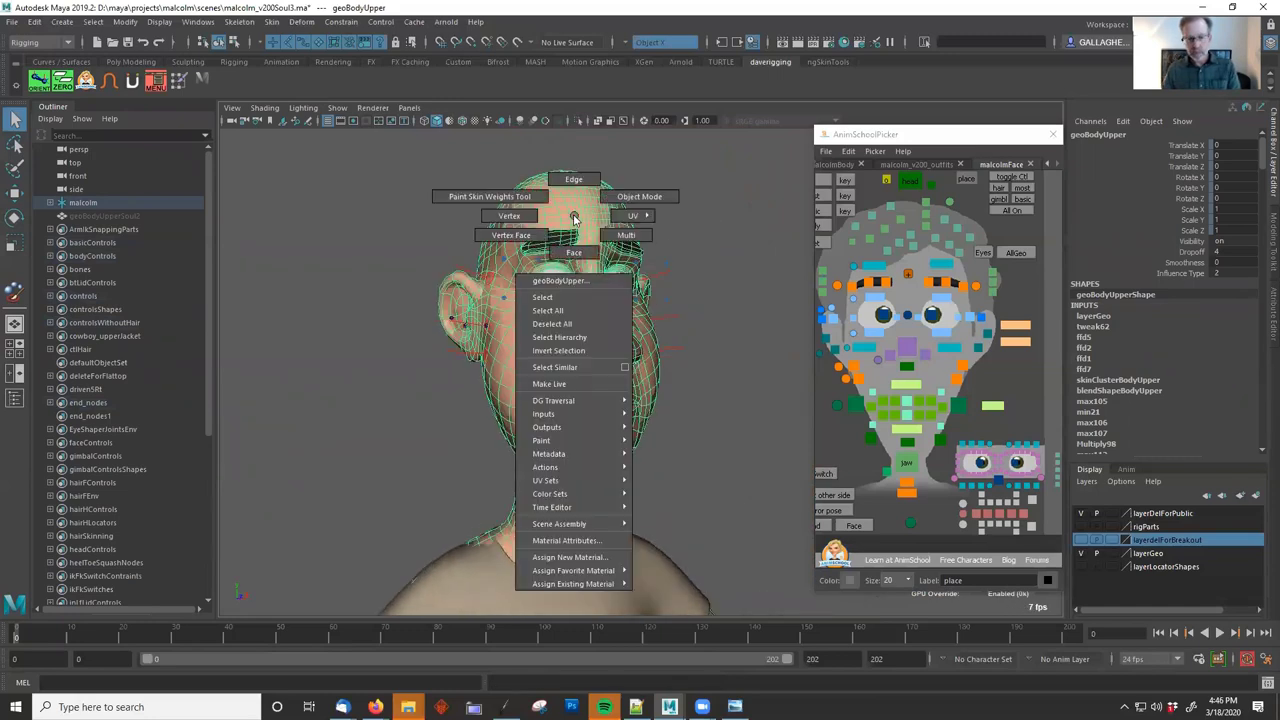
left_click(565, 541)
left_click(563, 368)
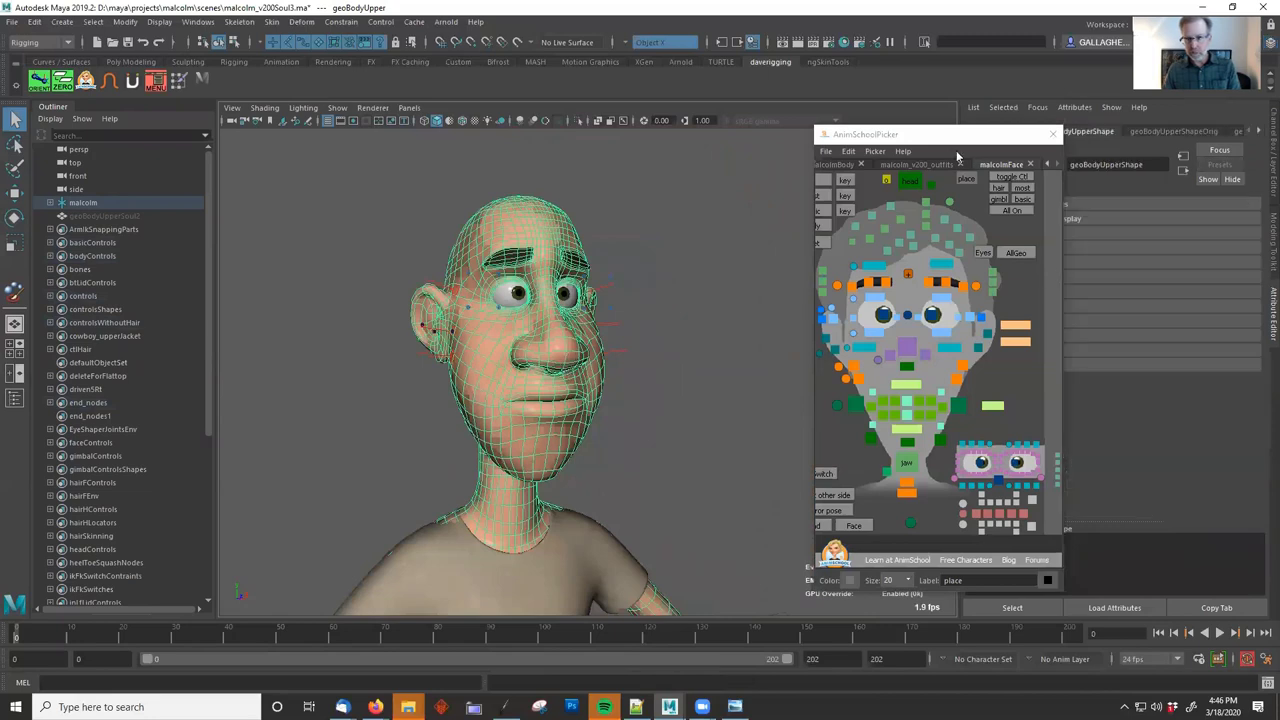
left_click_drag(943, 145, 874, 143)
right_click(495, 228)
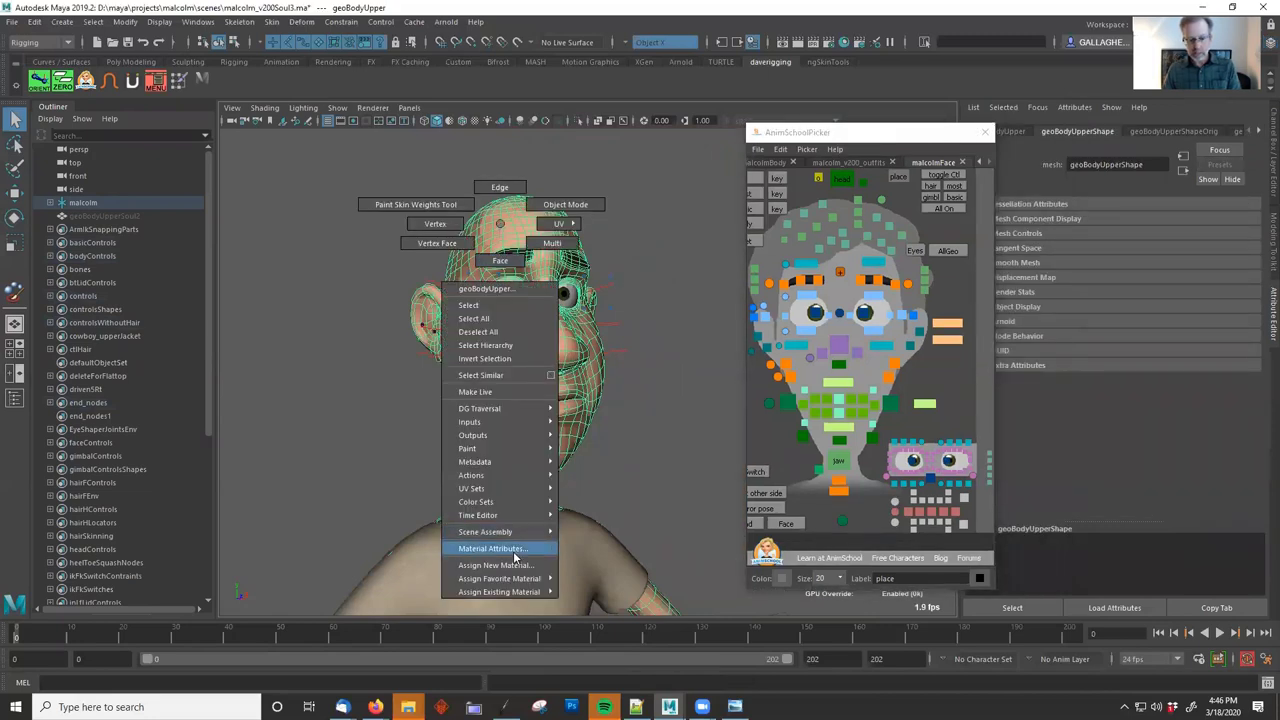
left_click(513, 551)
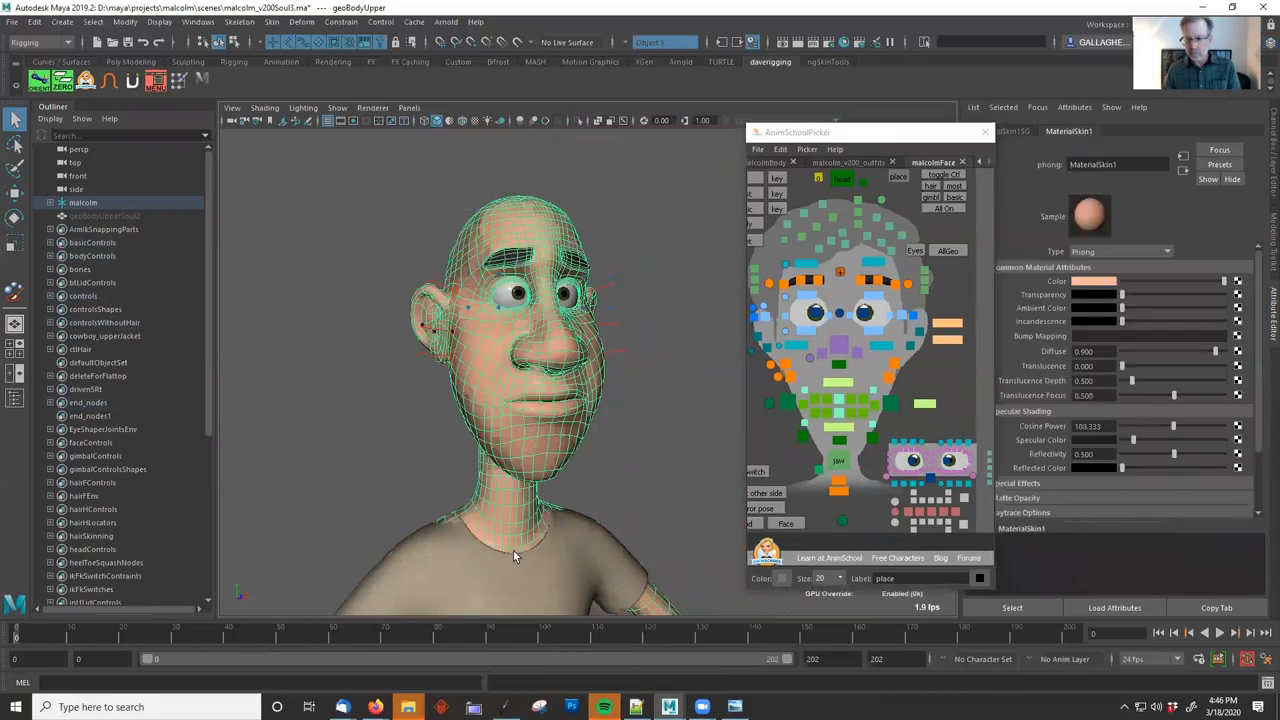
Darken the skin material's Color to a medium tan brown, comparing it with the soul1.JPG reference picture.
left_click(1095, 285)
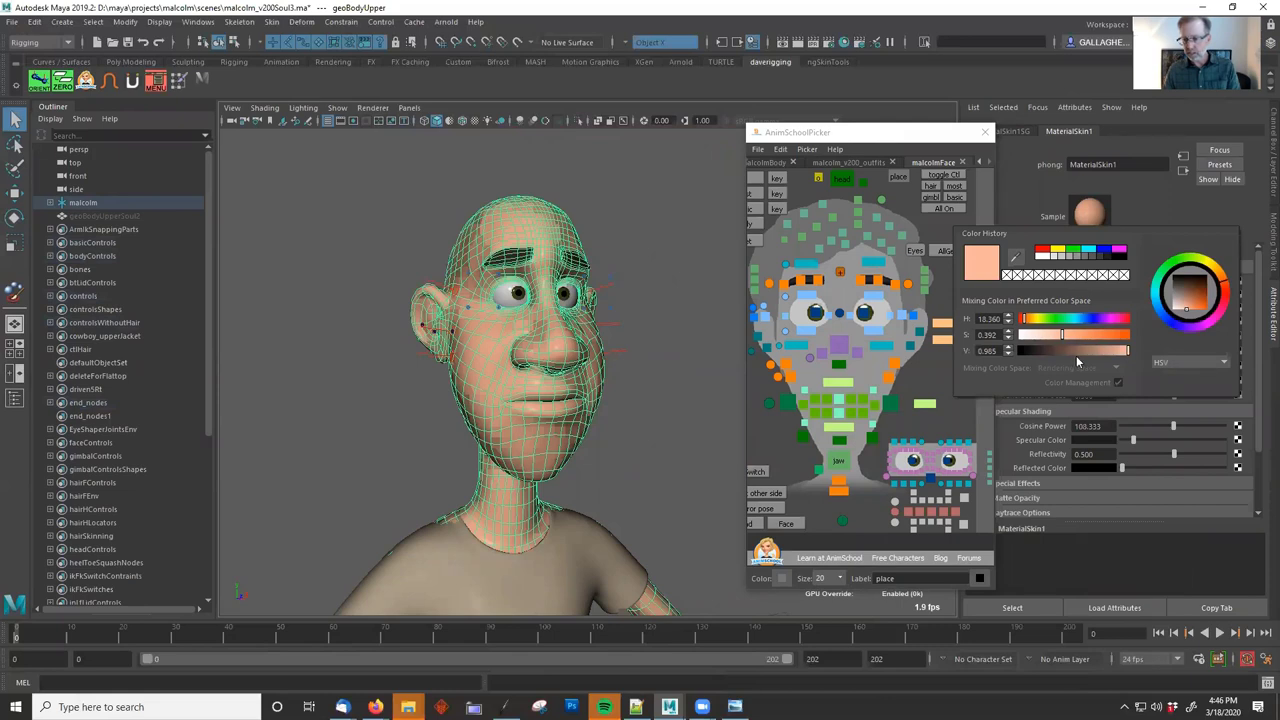
left_click(1076, 355)
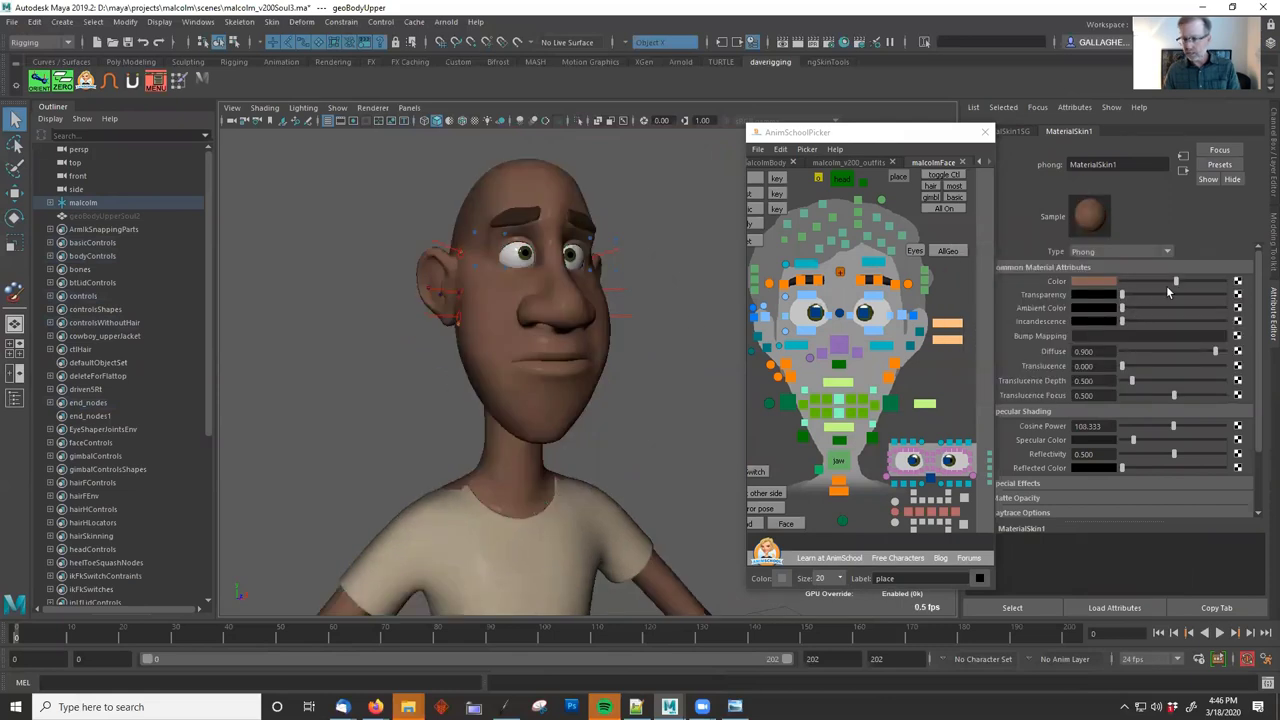
left_click_drag(1176, 282, 1196, 280)
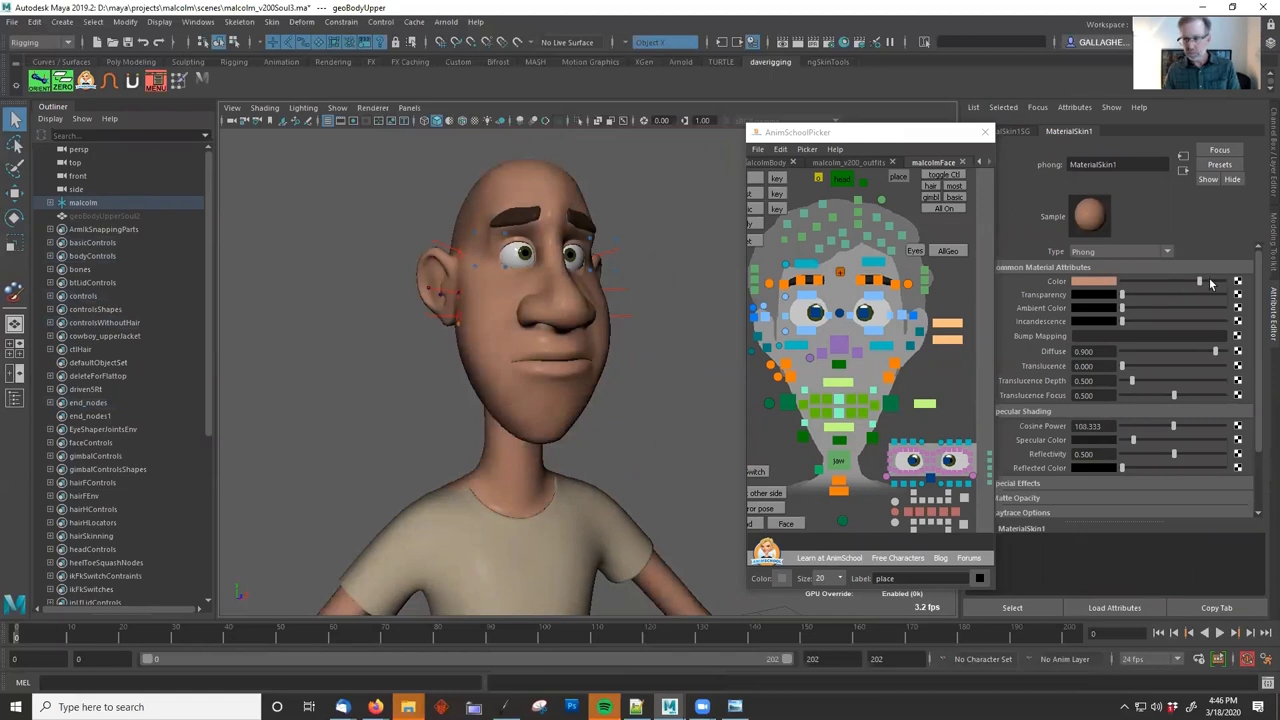
left_click_drag(1211, 283, 1206, 283)
mouse_move(606, 338)
left_mouse_down("alt")
mouse_move(549, 337)
mouse_move(614, 326)
mouse_move(597, 325)
left_mouse_up("alt")
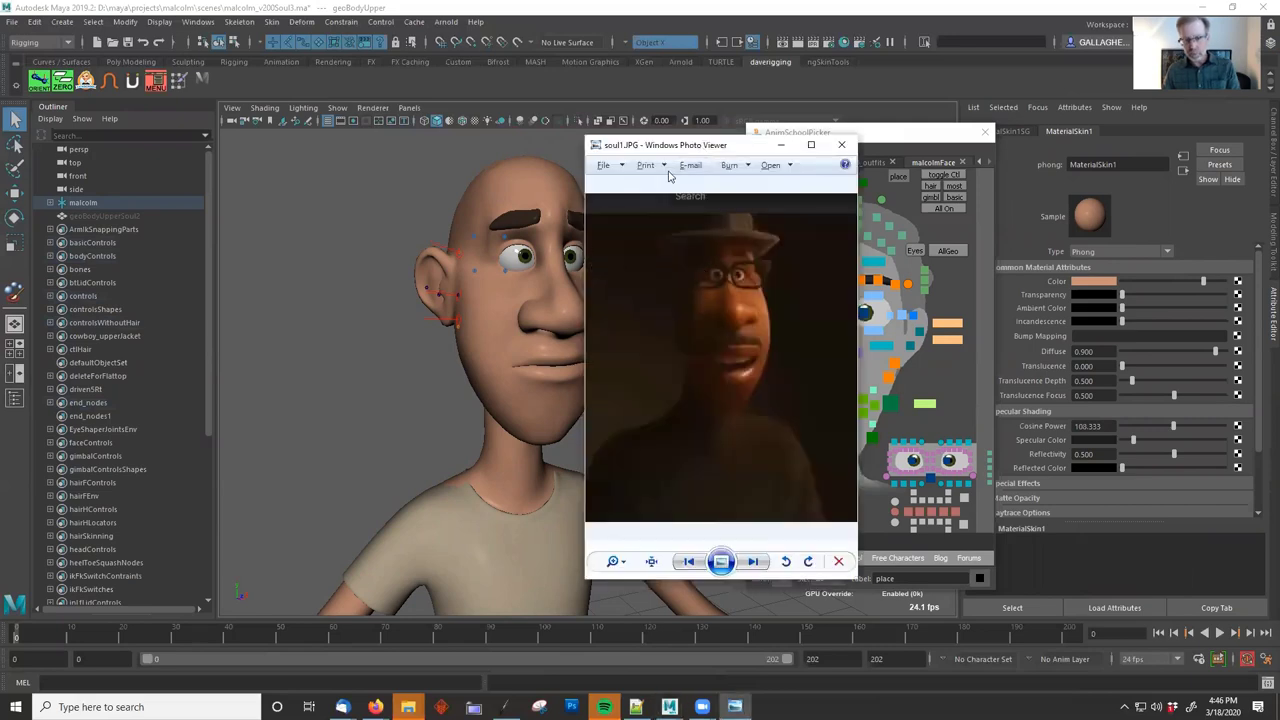
left_click_drag(662, 148, 1279, 150)
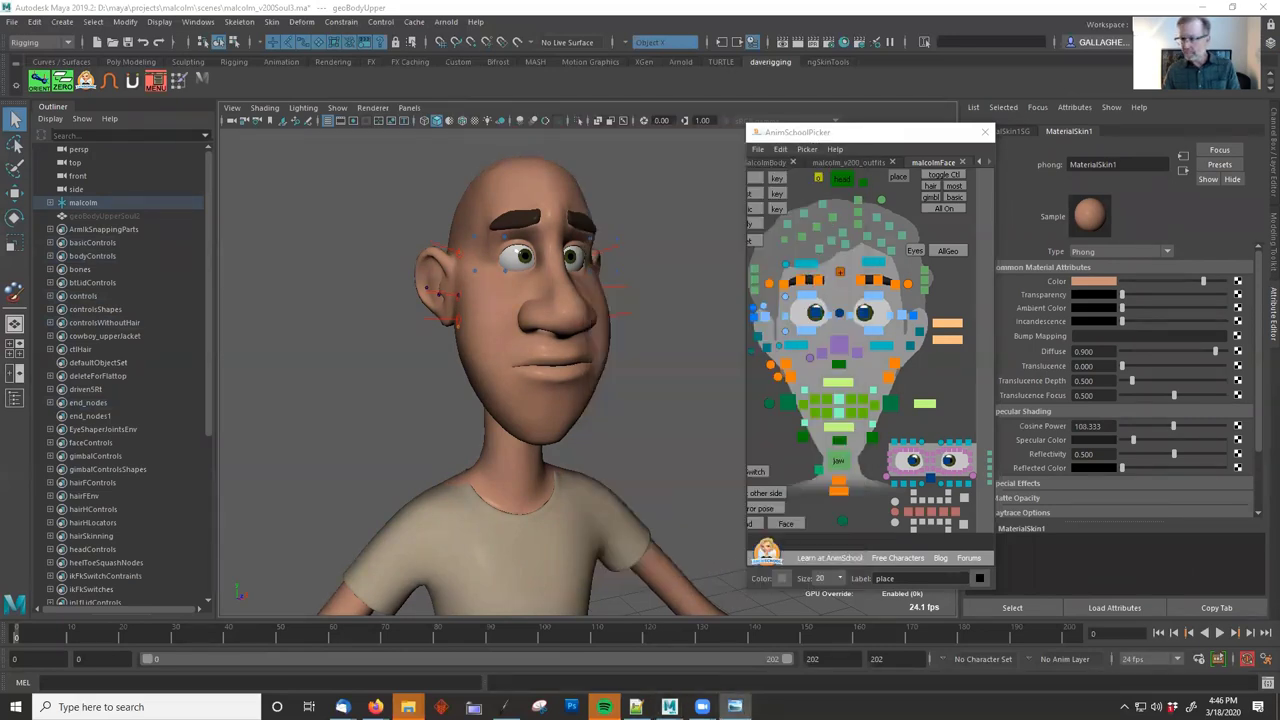
Examine how the T-shirt's collar sits around the neck and shoulders.
left_click_drag(420, 345, 603, 277, "alt")
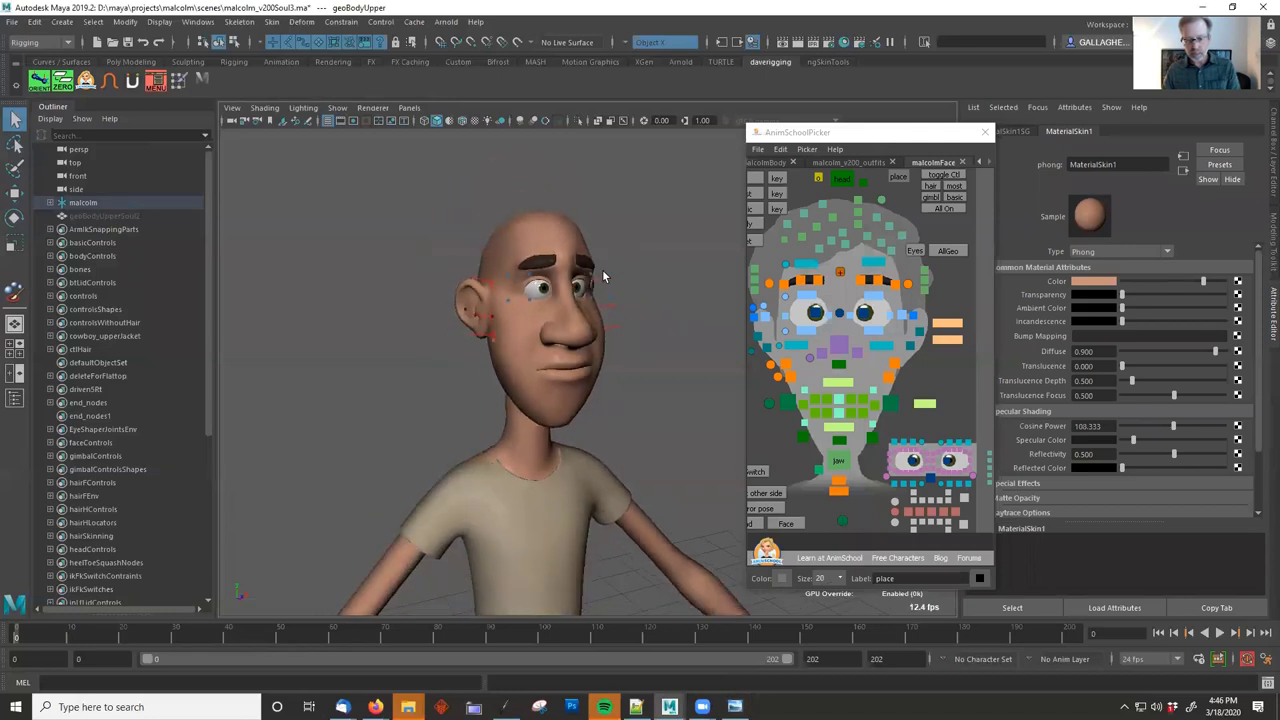
middle_click_drag(460, 535, 466, 357, "alt")
right_click_drag(466, 357, 543, 311, "alt")
left_click_drag(625, 304, 574, 299, "alt")
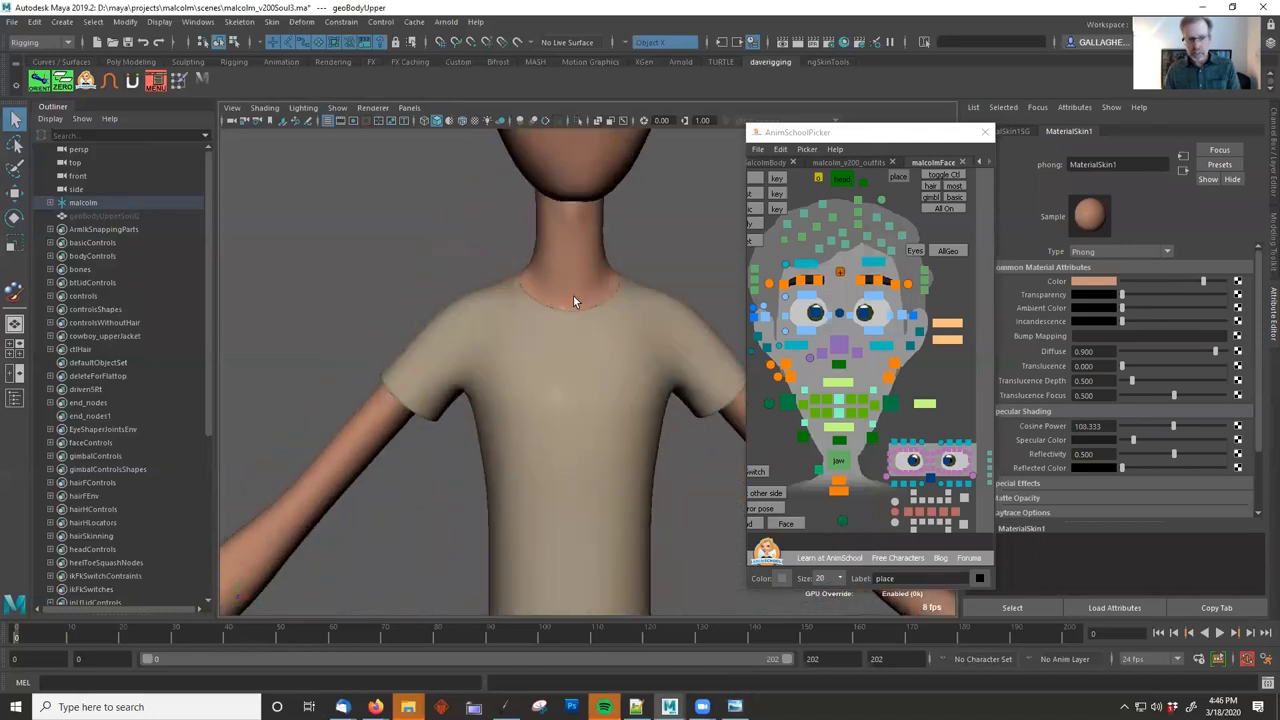
middle_click_drag(574, 299, 595, 390, "alt")
right_click_drag(595, 390, 515, 411, "alt")
scroll(520, 390, "up", 3)
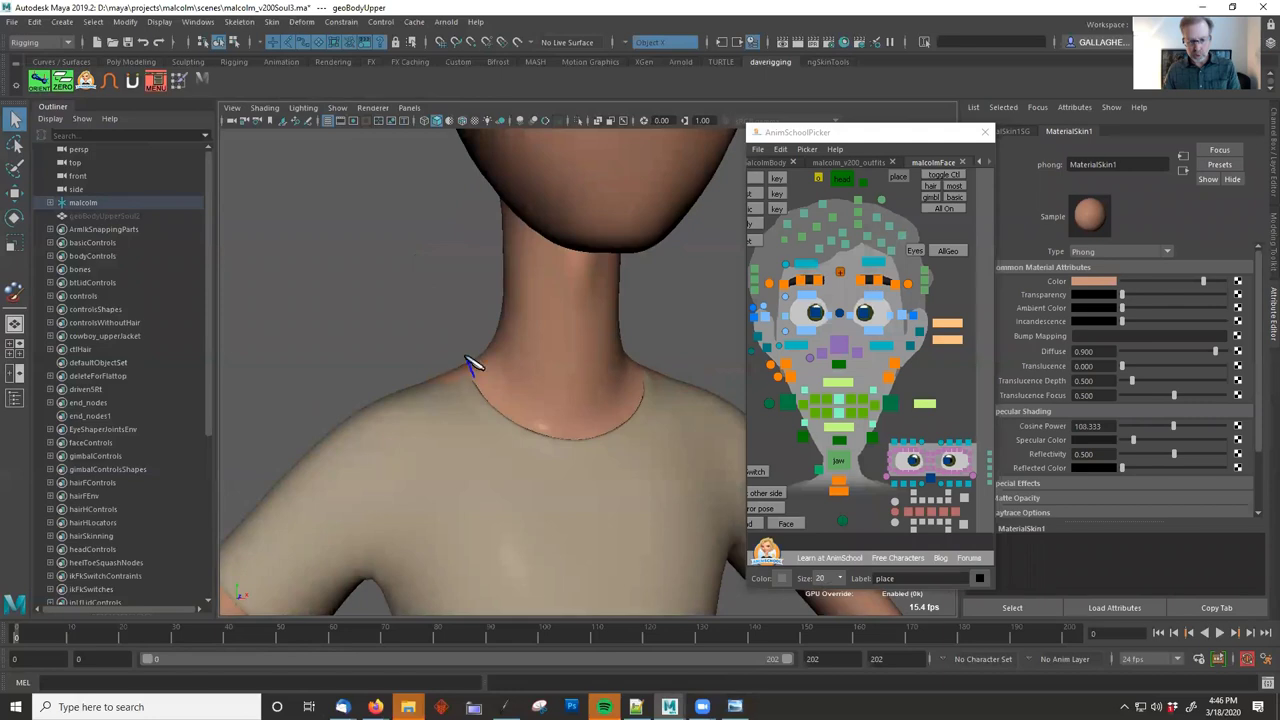
left_click_drag(466, 357, 435, 394)
key("Escape")
Select the T-shirt mesh, move the picker away and show the mesh's channels.
left_click(650, 398)
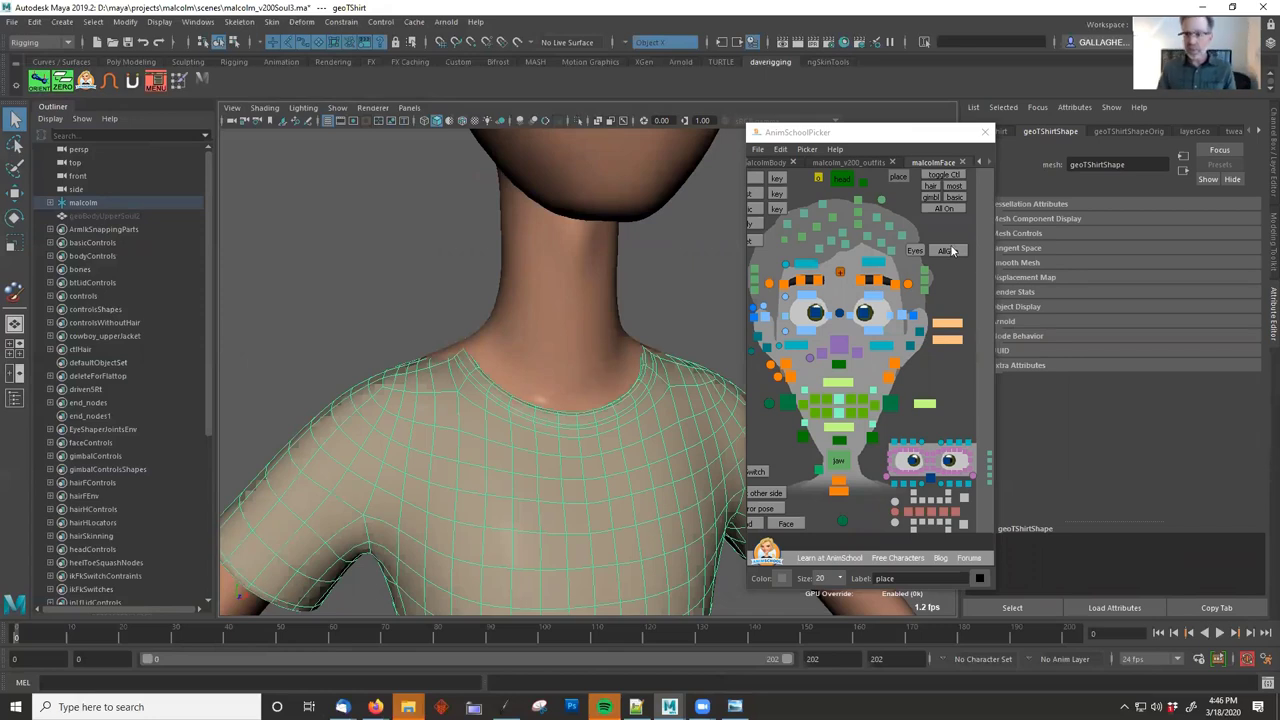
left_click_drag(879, 134, 843, 146)
left_click(992, 131)
left_click(1268, 122)
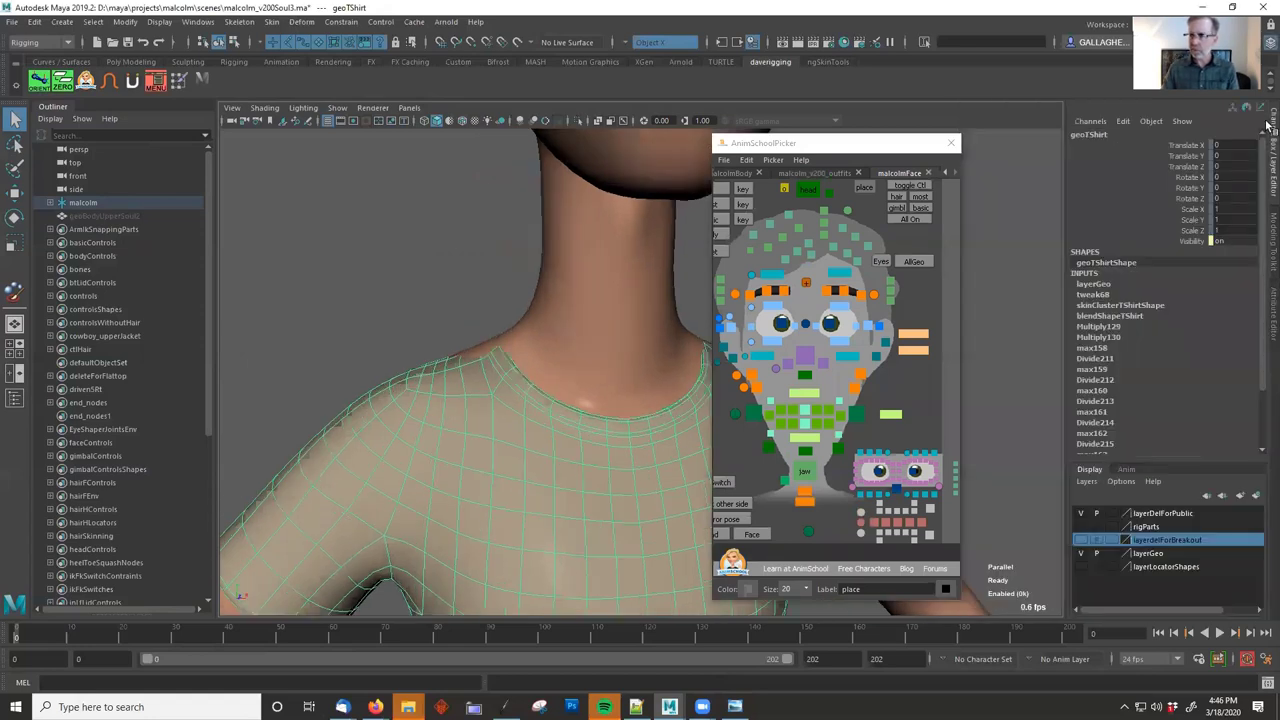
Raise the T-shirt's vertices at the shoulder and collar toward the neck using soft selection.
middle_click_drag(531, 353, 562, 320, "alt")
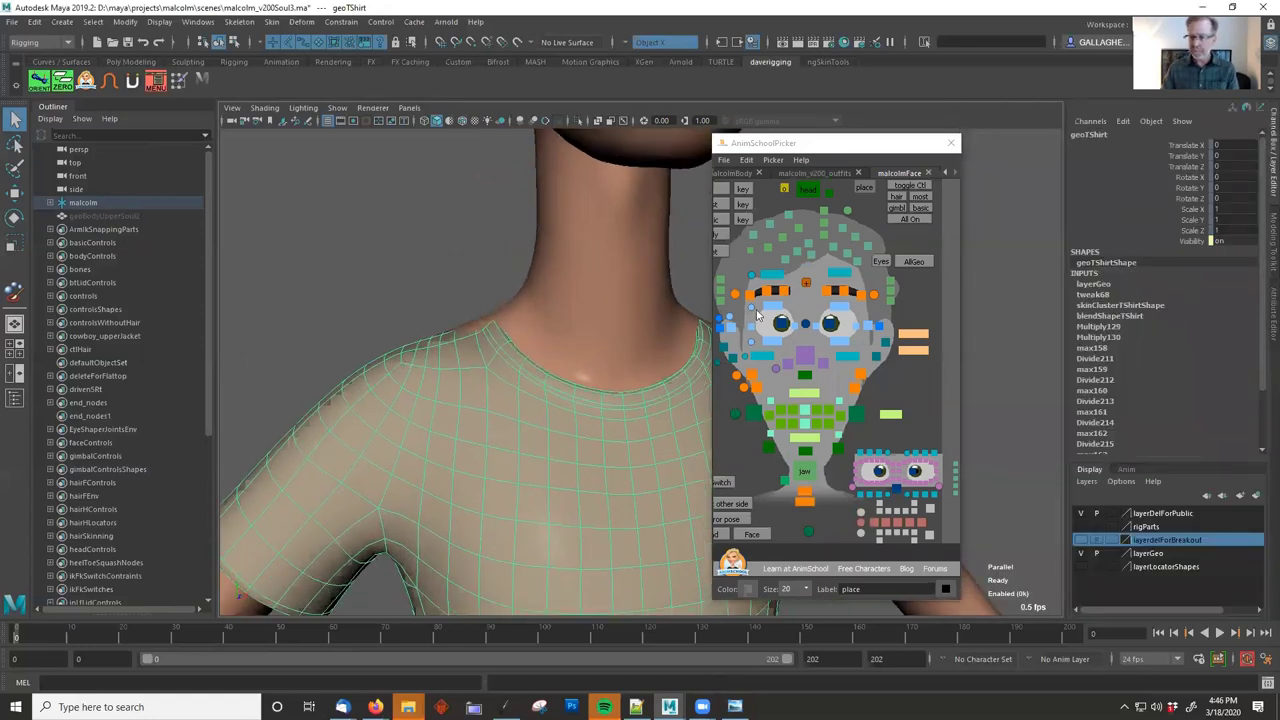
key("F8")
left_click(461, 334)
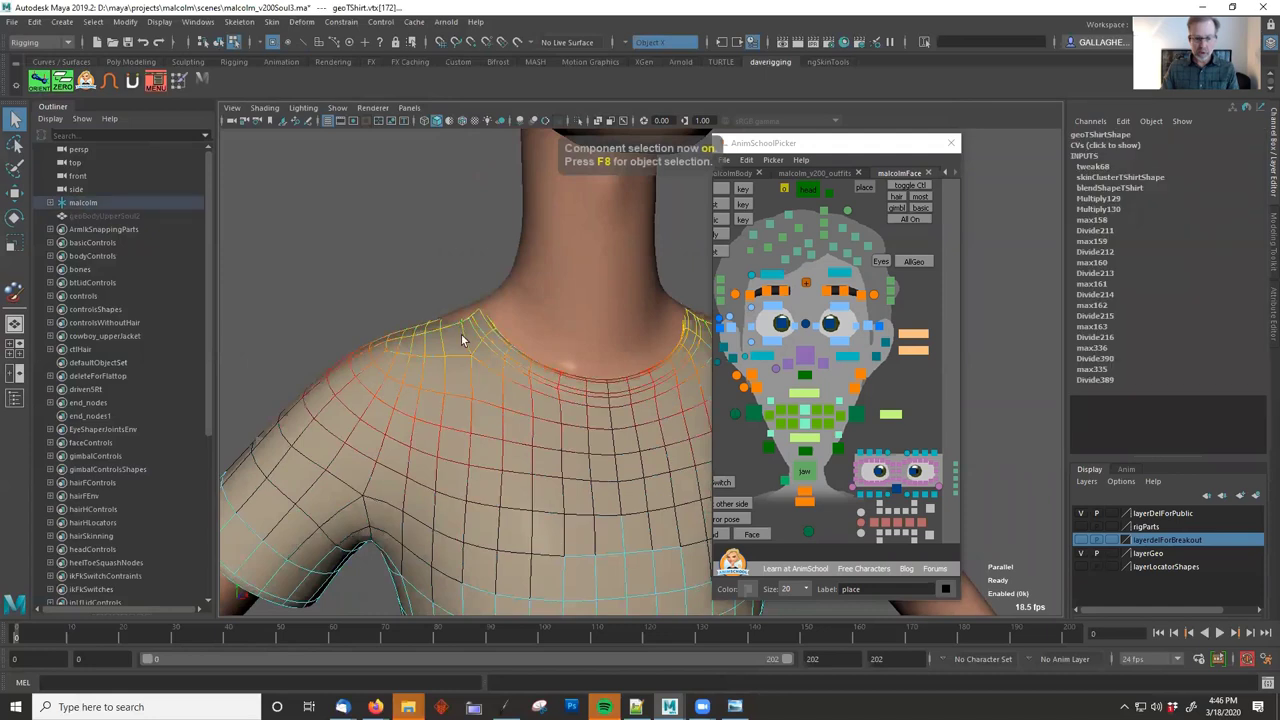
key("w")
left_click_drag(461, 334, 459, 299)
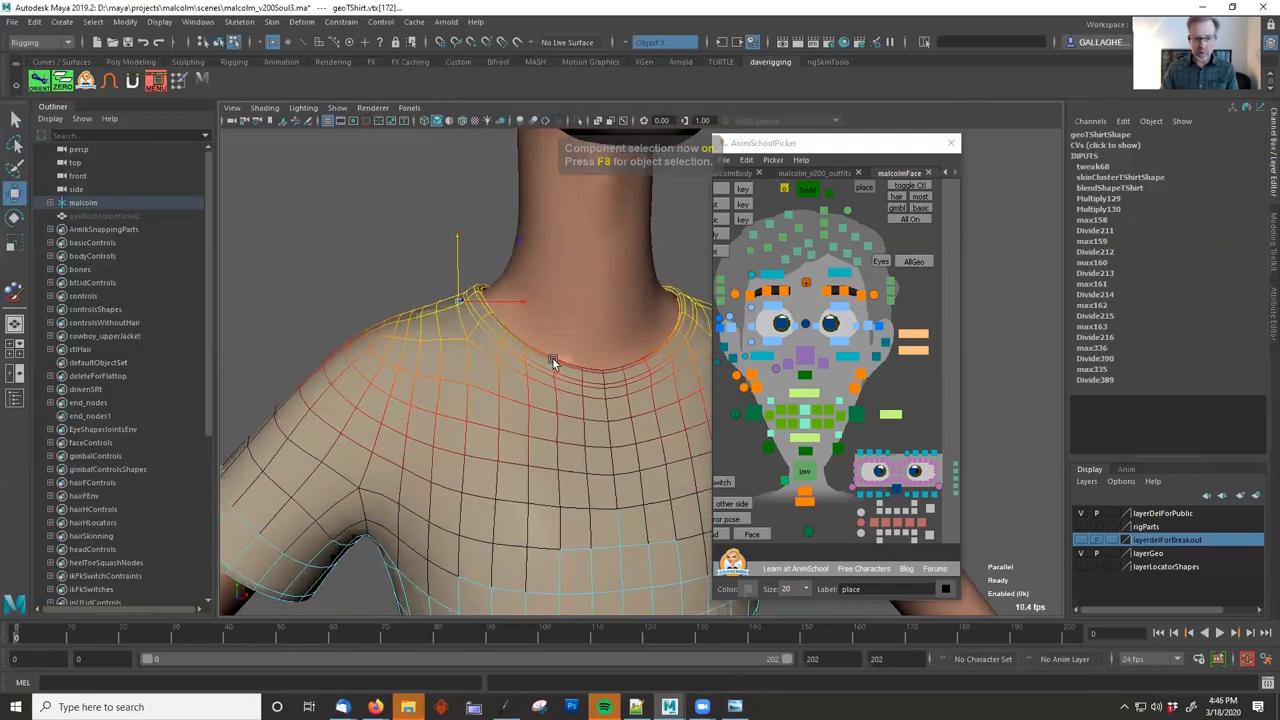
key("F8")
Scrub the Envelope of the T-shirt's tweak68 node to compare the collar edit, leaving it at 1.
left_click(1088, 294)
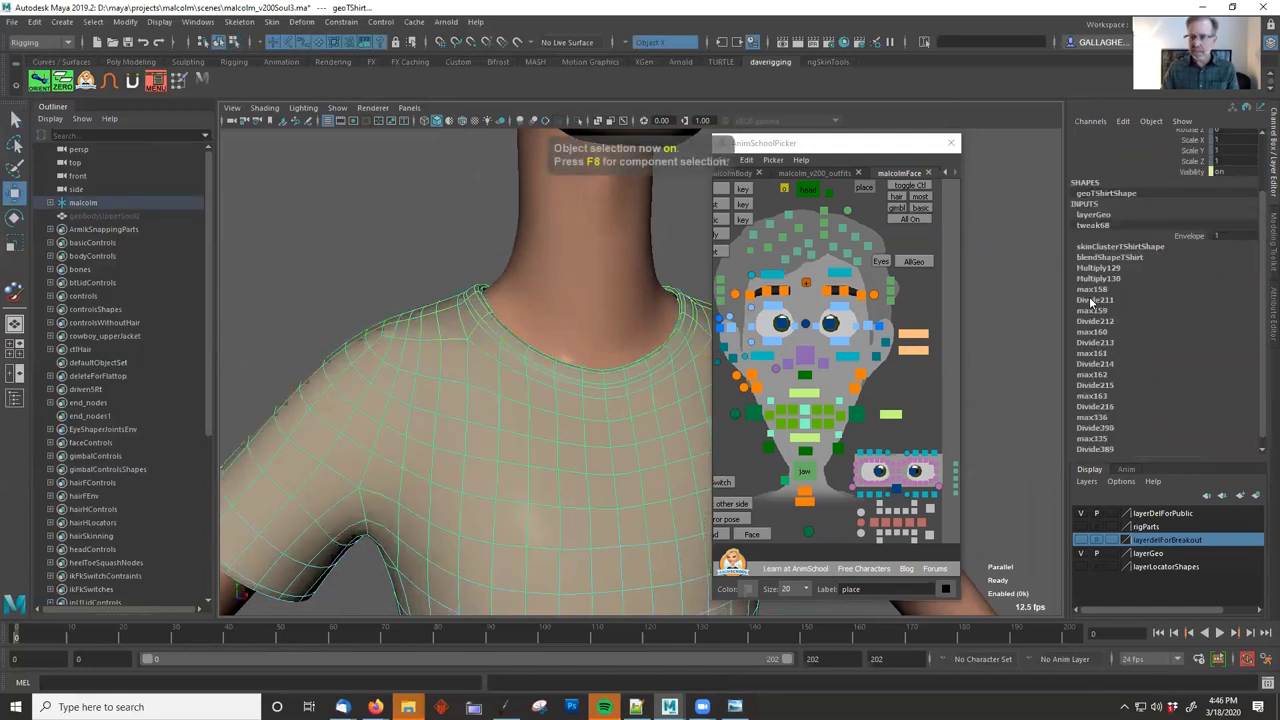
left_click(1157, 237)
middle_click_drag(360, 266, 732, 257)
scroll(572, 316, "down", 3)
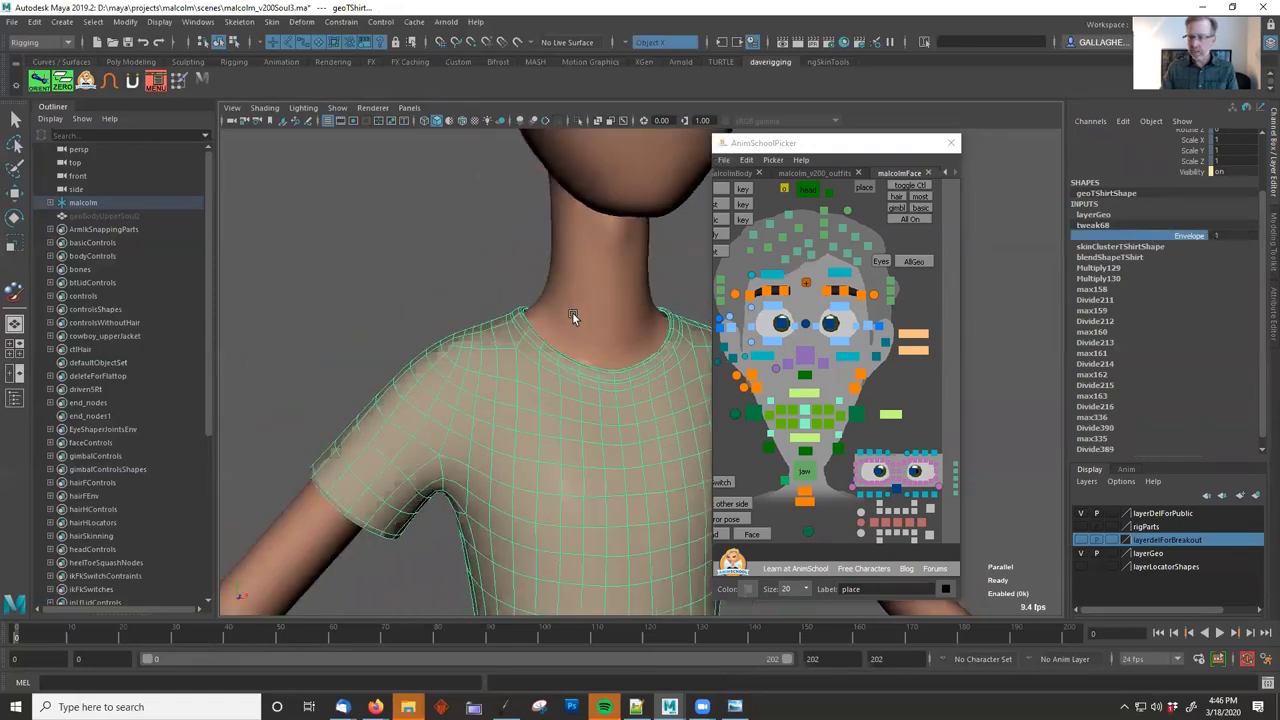
scroll(572, 316, "up", 1)
Rotate the chest control to about -64 degrees in X to test how the T-shirt deforms over the body.
left_click_drag(825, 145, 893, 143)
left_click_drag(685, 344, 840, 250, "alt")
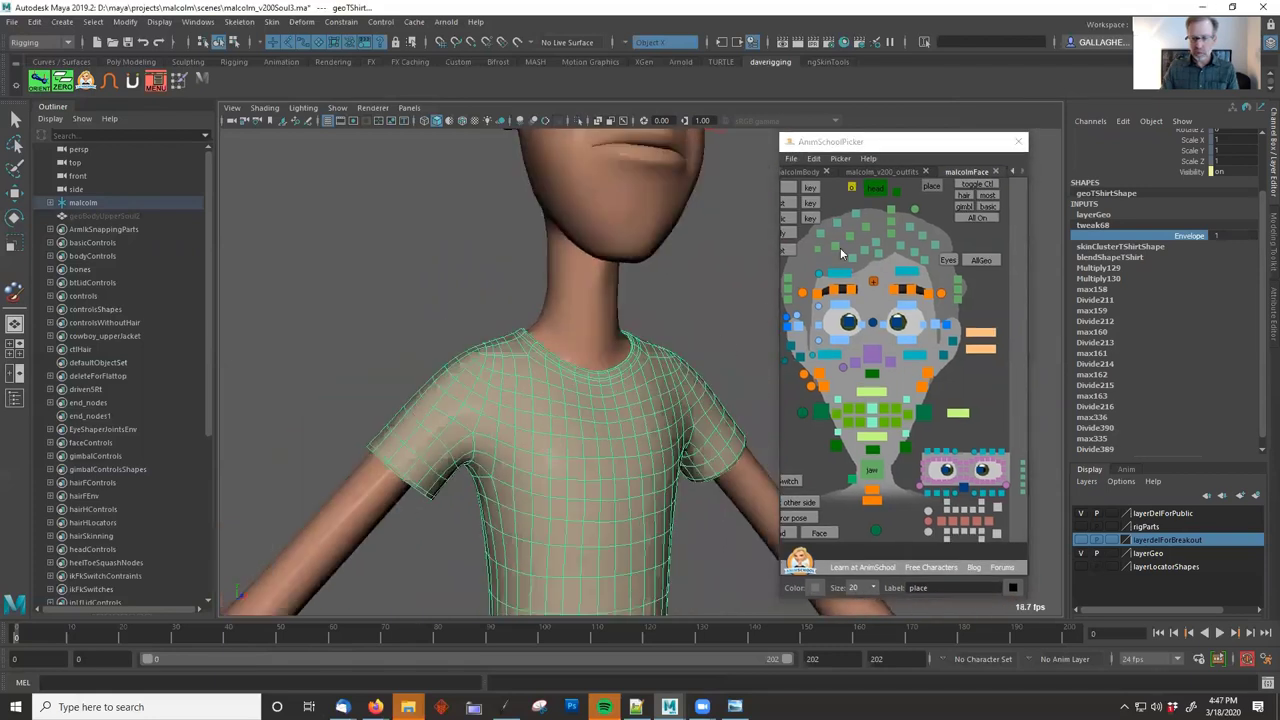
left_click(812, 172)
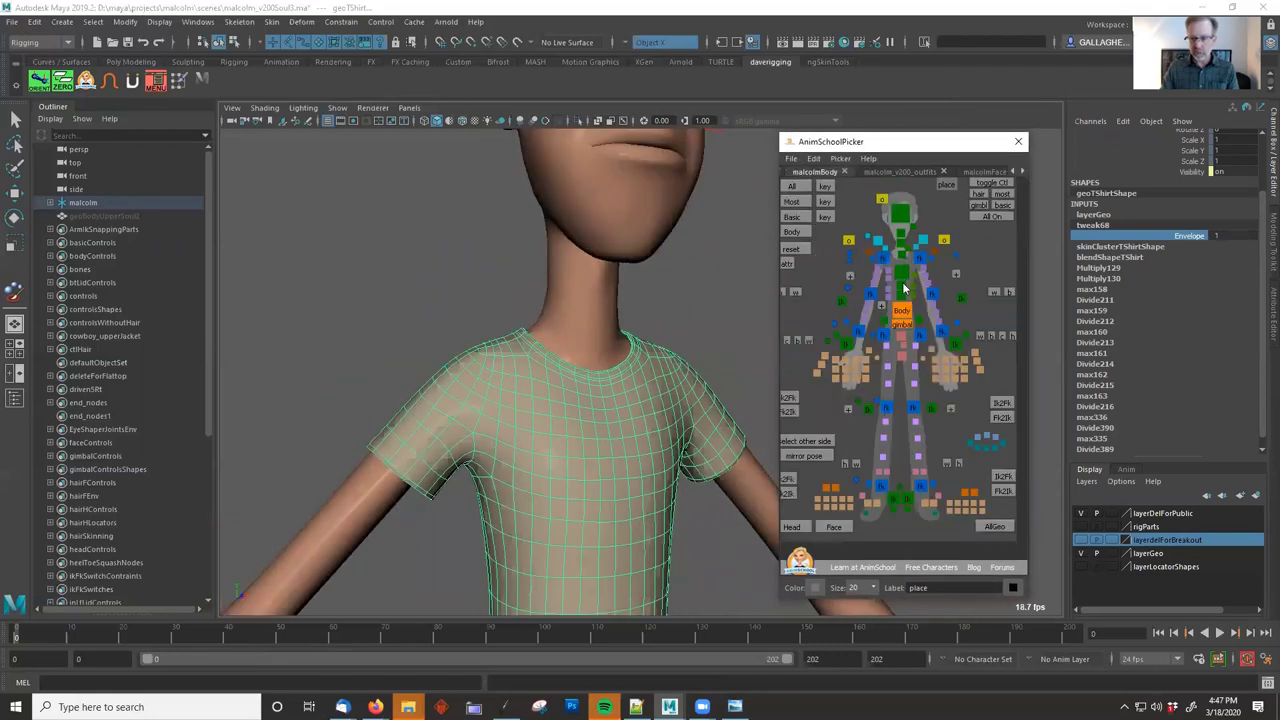
left_click(902, 276)
left_click_drag(600, 583, 729, 312)
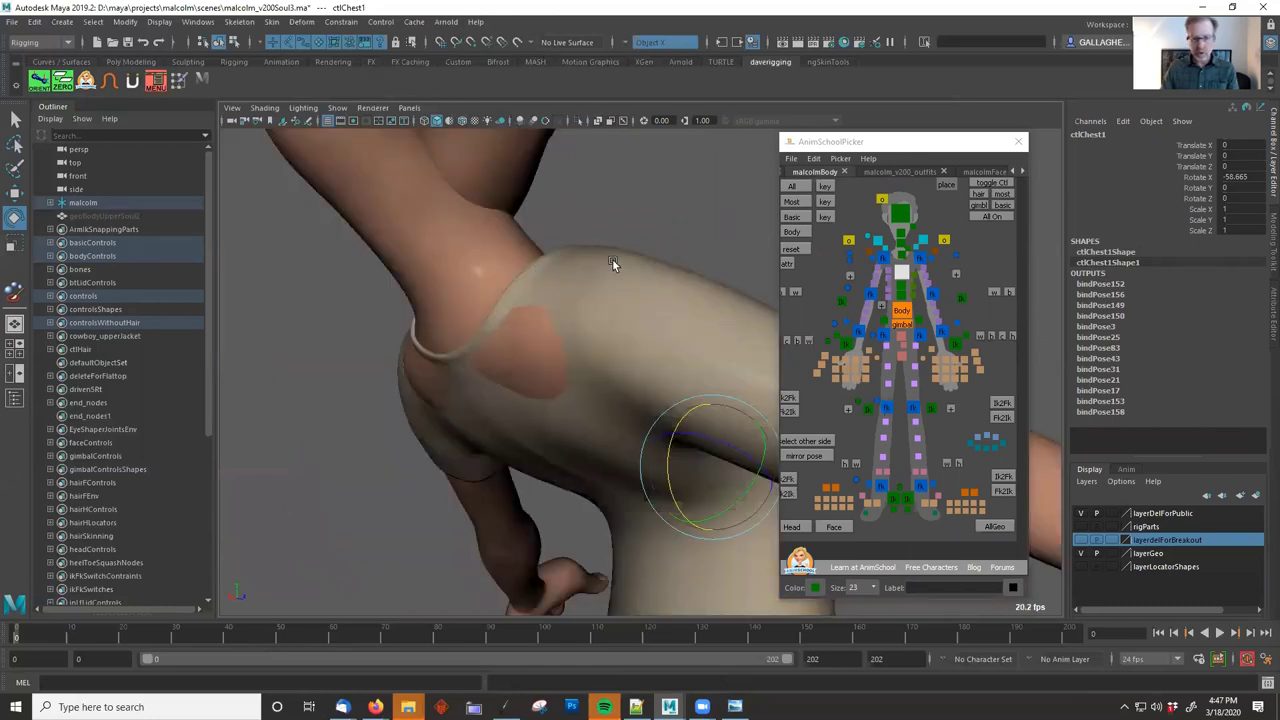
key("ctrl+z")
left_click_drag(628, 436, 602, 499)
left_click_drag(534, 363, 563, 283, "alt")
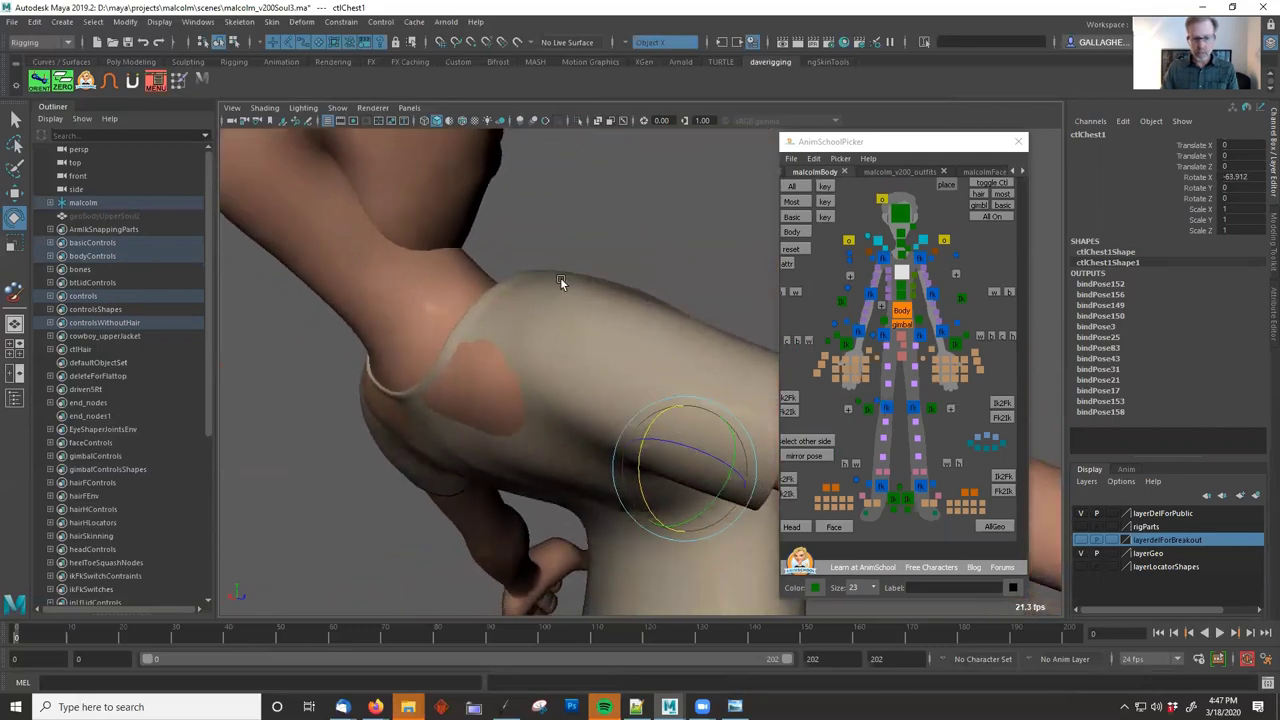
Reorder the T-shirt's deformers so tweak68 sits below skinClusterTShirtShape in the input operations list, and close the list.
left_click(563, 283)
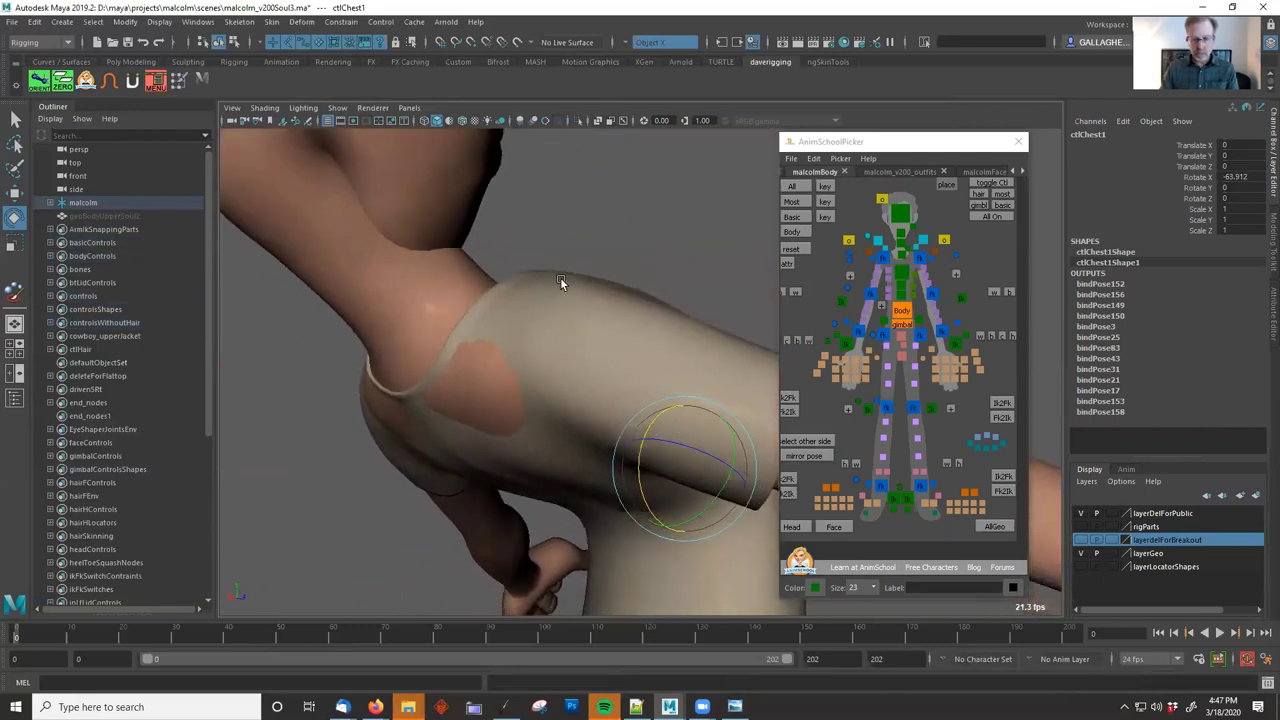
left_click_drag(645, 283, 489, 346)
left_click_drag(720, 30, 718, 29)
left_click(721, 42)
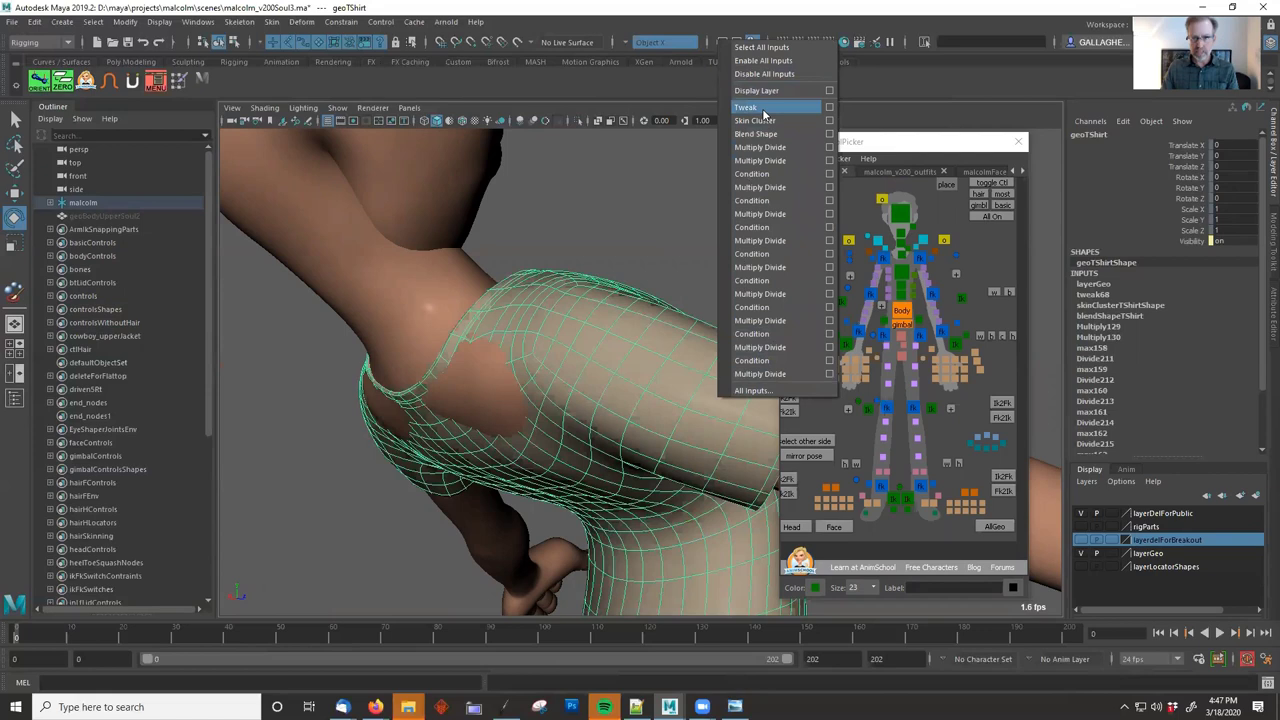
left_click(780, 390)
middle_click_drag(773, 320, 777, 333)
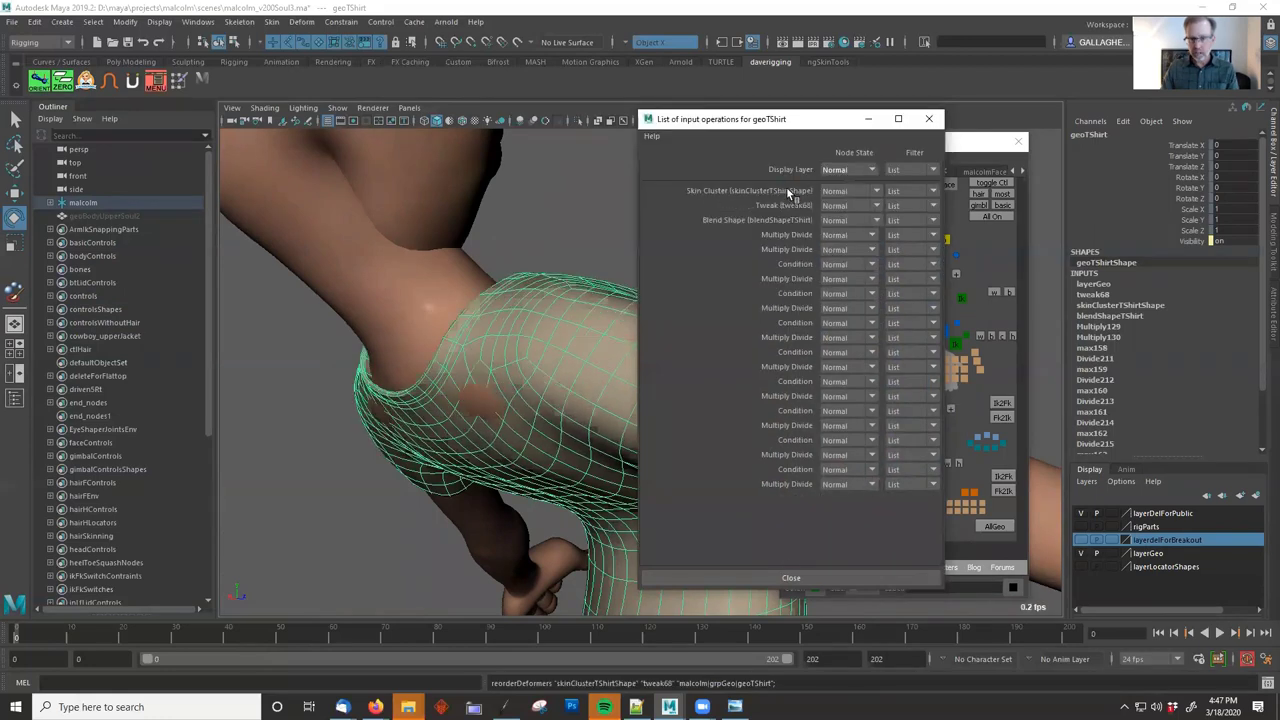
left_click_drag(511, 331, 519, 330, "alt")
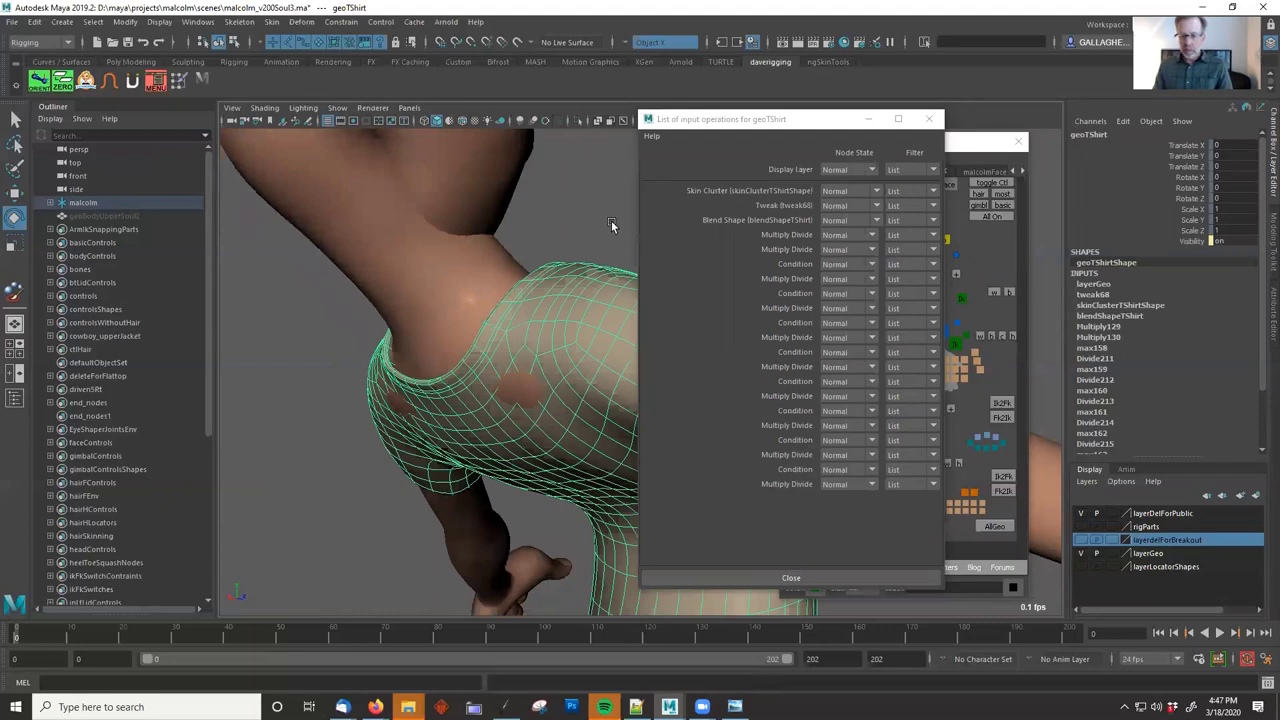
left_click_drag(700, 125, 835, 150)
mouse_move(898, 199)
left_mouse_down()
mouse_move(890, 238)
mouse_move(887, 224)
mouse_move(910, 248)
left_mouse_up()
key("Escape")
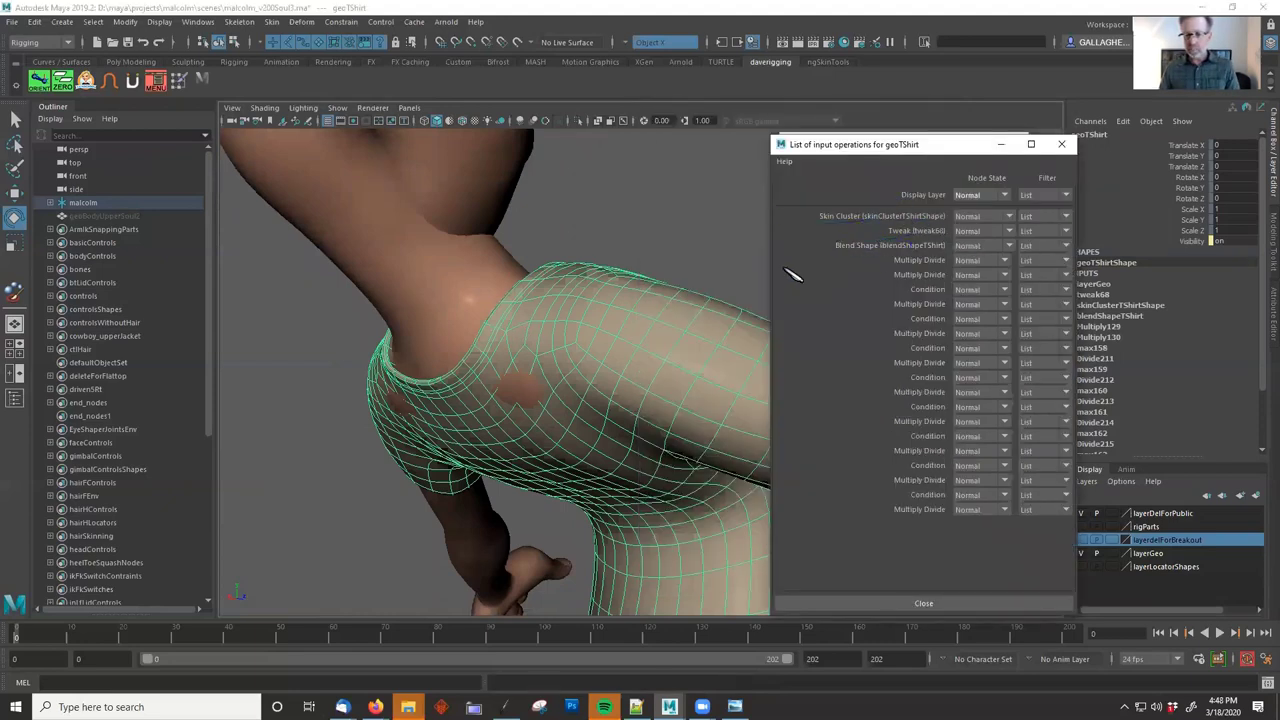
left_click(1061, 144)
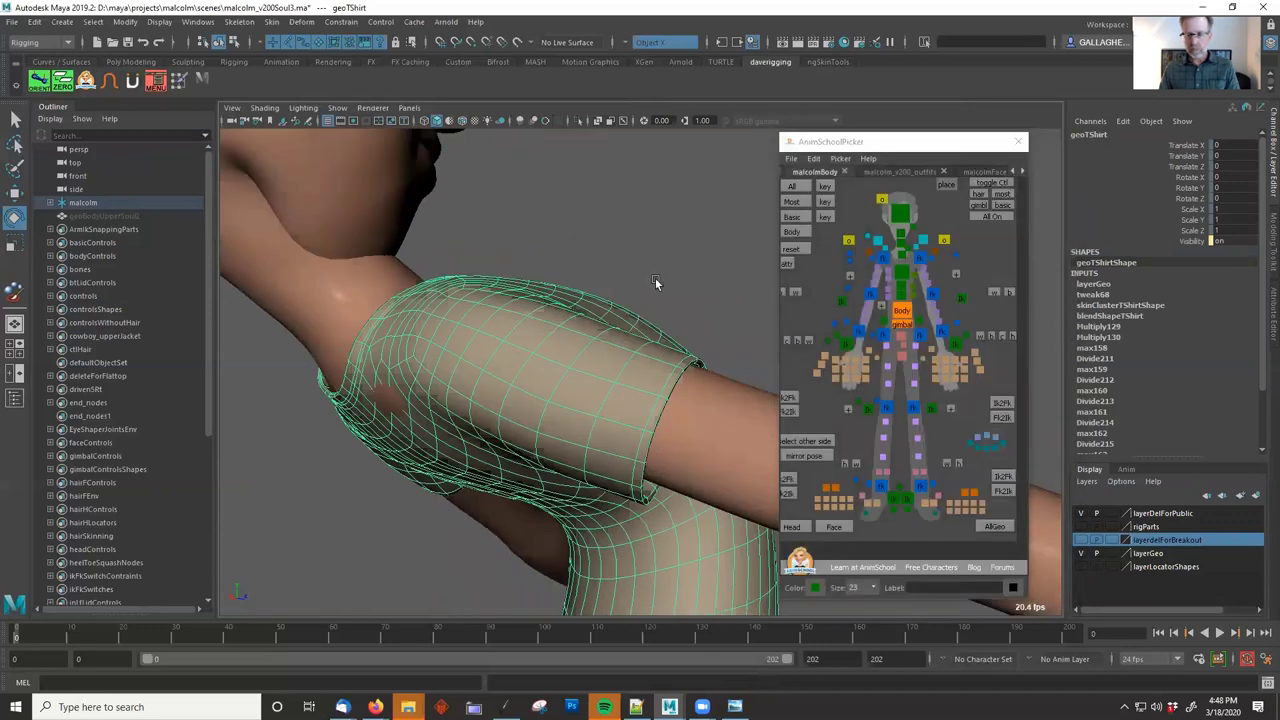
Undo the chest control's rotation so the character stands upright, and reselect the T-shirt mesh.
left_click(897, 272)
left_click_drag(631, 312, 684, 436, "alt")
key("ctrl+z")
left_click(657, 281)
left_click_drag(680, 312, 563, 306, "alt")
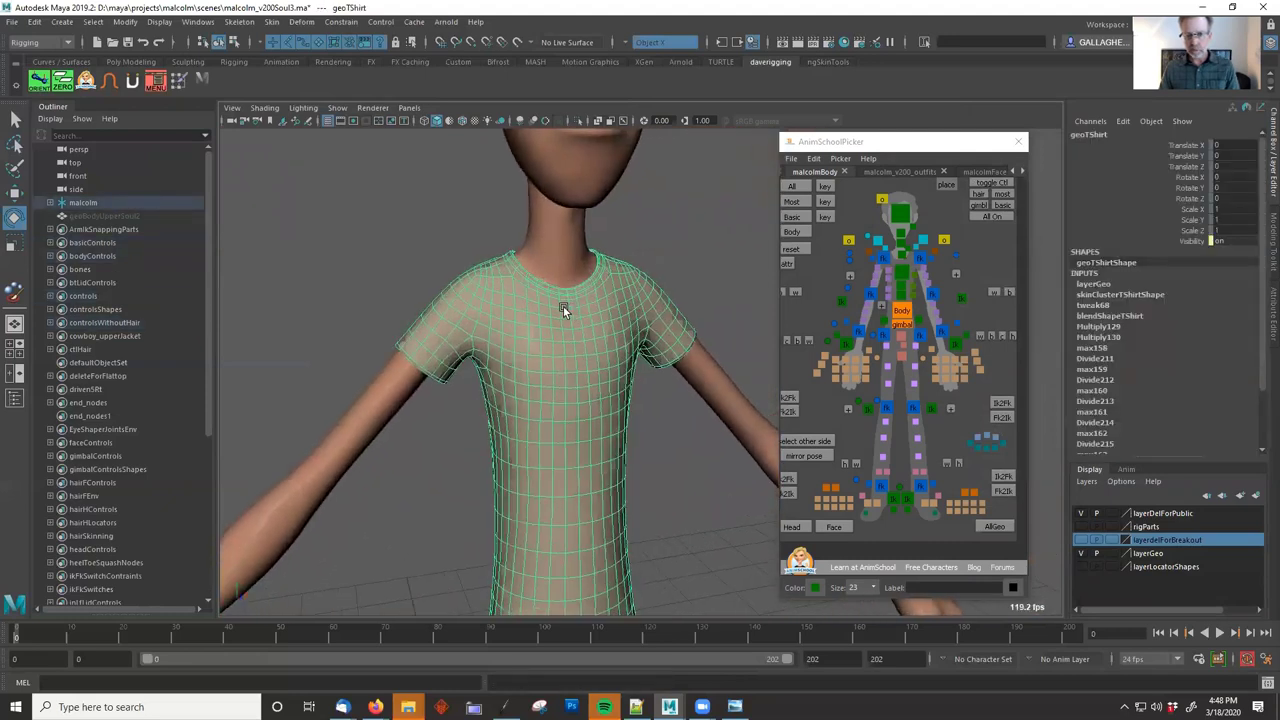
Scrub the Envelope of the T-shirt's tweak68 deformer to check its influence on the shirt.
left_click(1101, 303)
left_click(1174, 246)
middle_click_drag(700, 248, 764, 240)
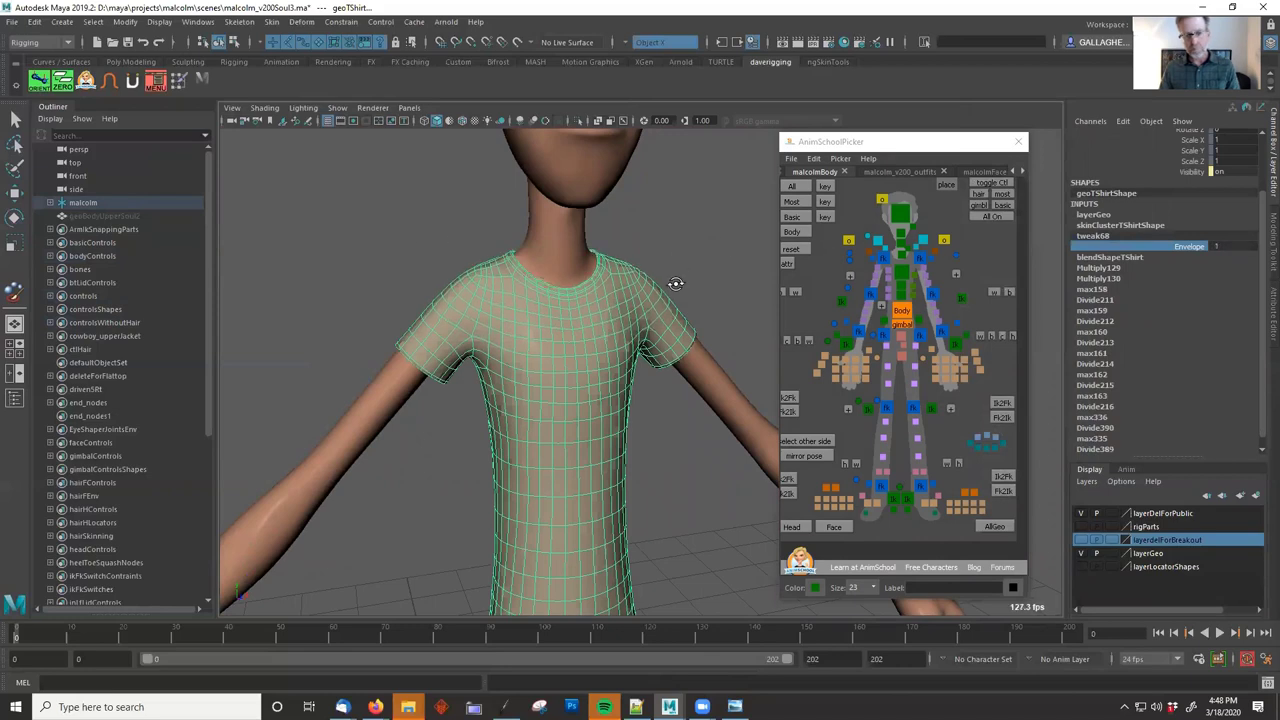
Try rotating the shoulder controls to test the T-shirt's deformation, undo the rotation, and clear the selection.
left_click_drag(676, 285, 648, 284, "alt")
left_click(873, 237)
mouse_move(590, 248)
left_mouse_down()
mouse_move(564, 246)
mouse_move(598, 248)
mouse_move(576, 240)
left_mouse_up()
key("ctrl+z")
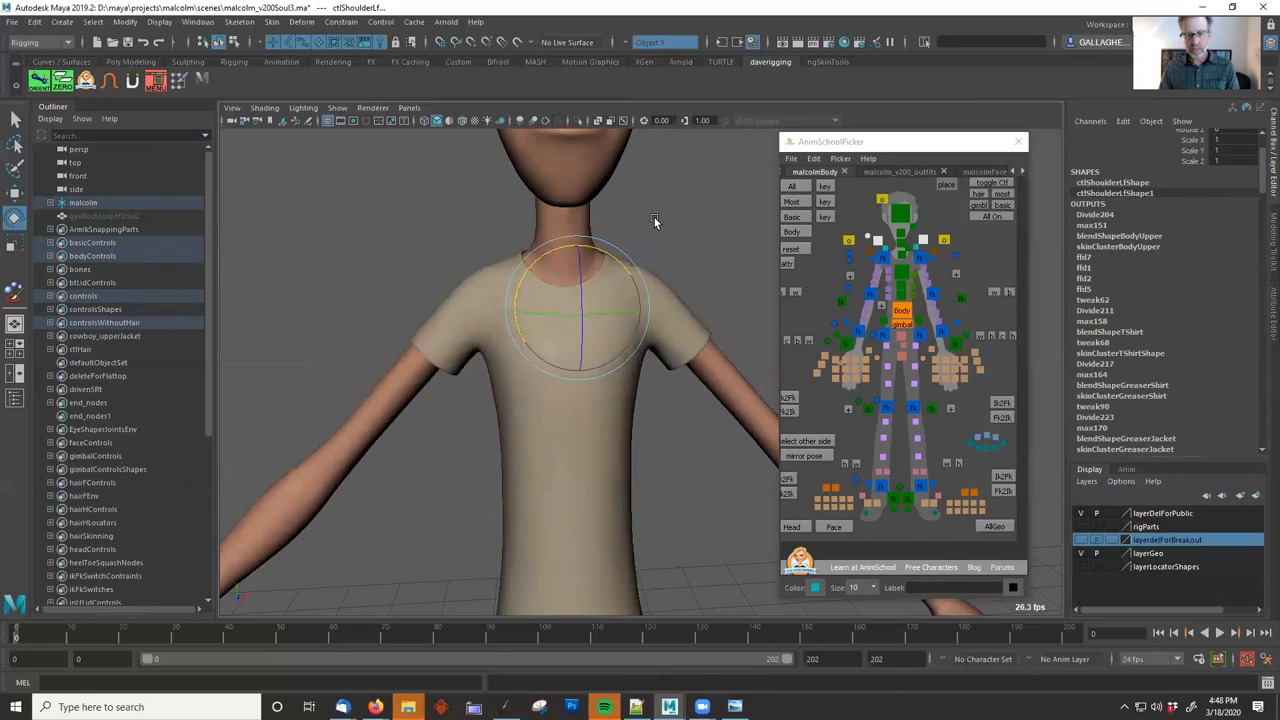
left_click(654, 217)
scroll(635, 276, "down", 5)
left_click_drag(635, 276, 663, 278, "alt")
right_click_drag(663, 278, 704, 287, "alt")
middle_click_drag(704, 287, 699, 298, "alt")
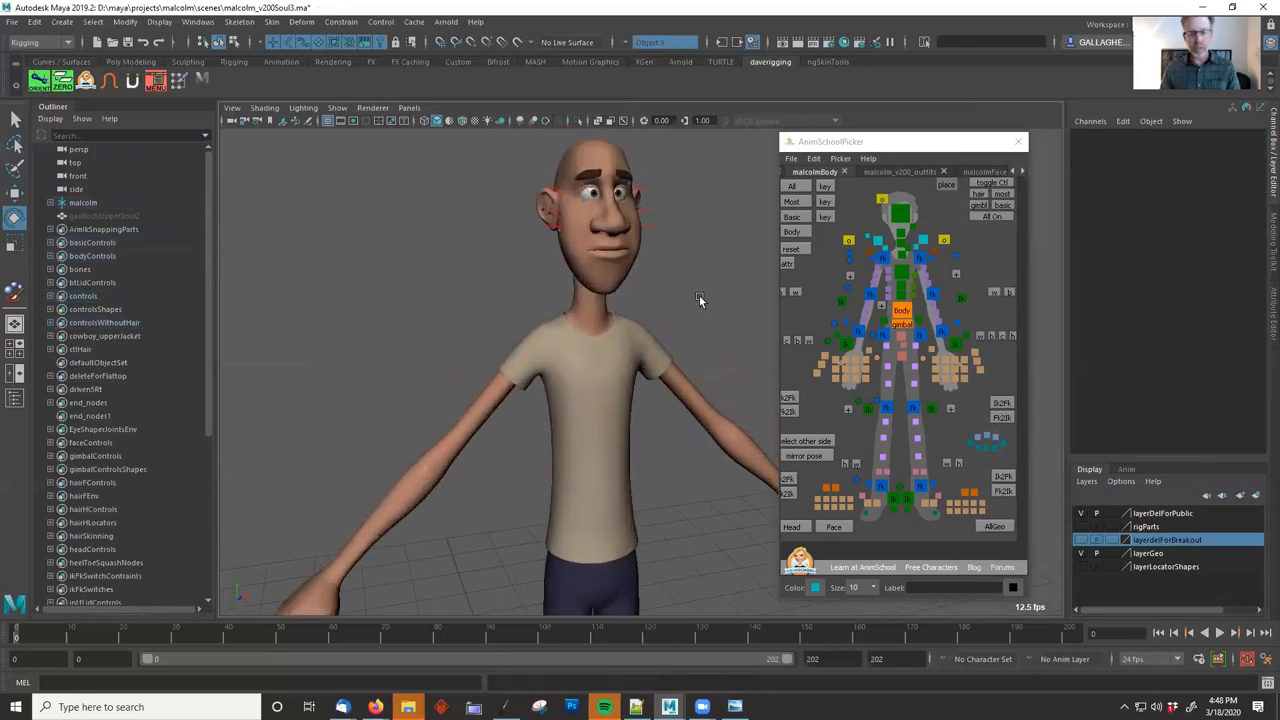
Select the geoBodyUpper mesh and show the attributes of its MaterialSkin1 material in the Attribute Editor.
left_click(632, 259)
right_click_drag(689, 277, 668, 305, "alt")
right_click_drag(627, 262, 623, 549)
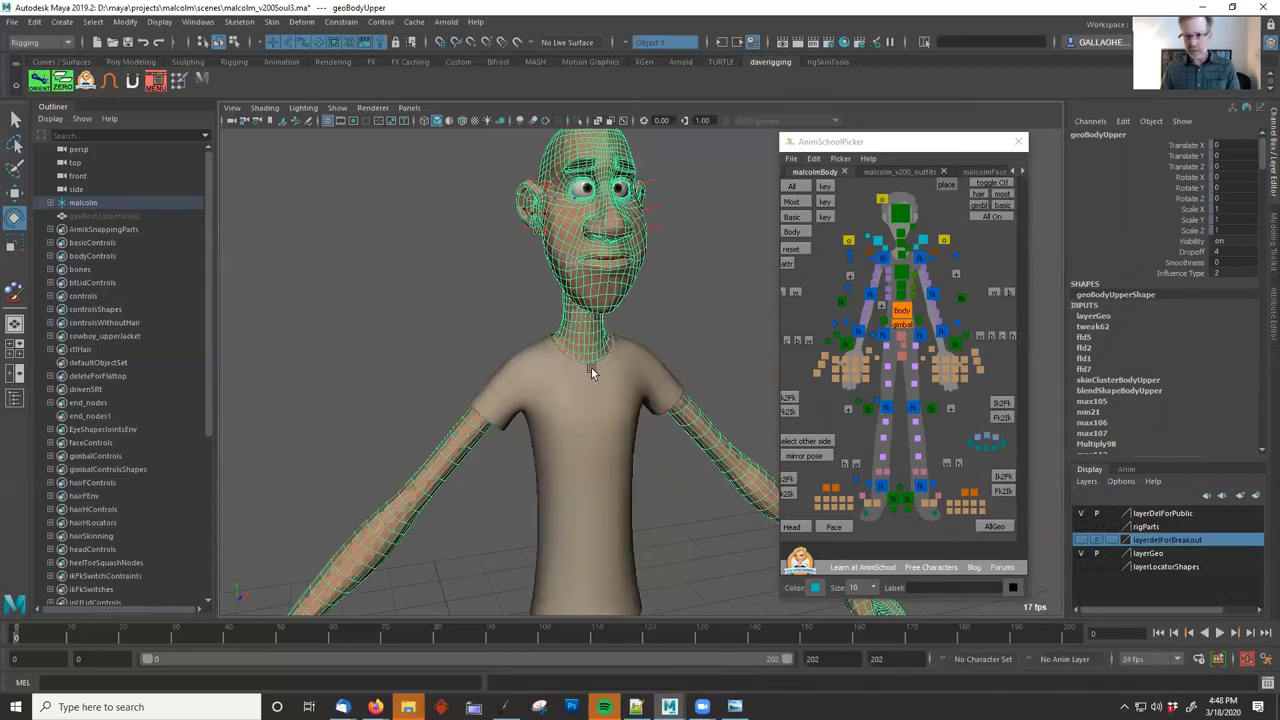
right_click_drag(600, 295, 599, 585)
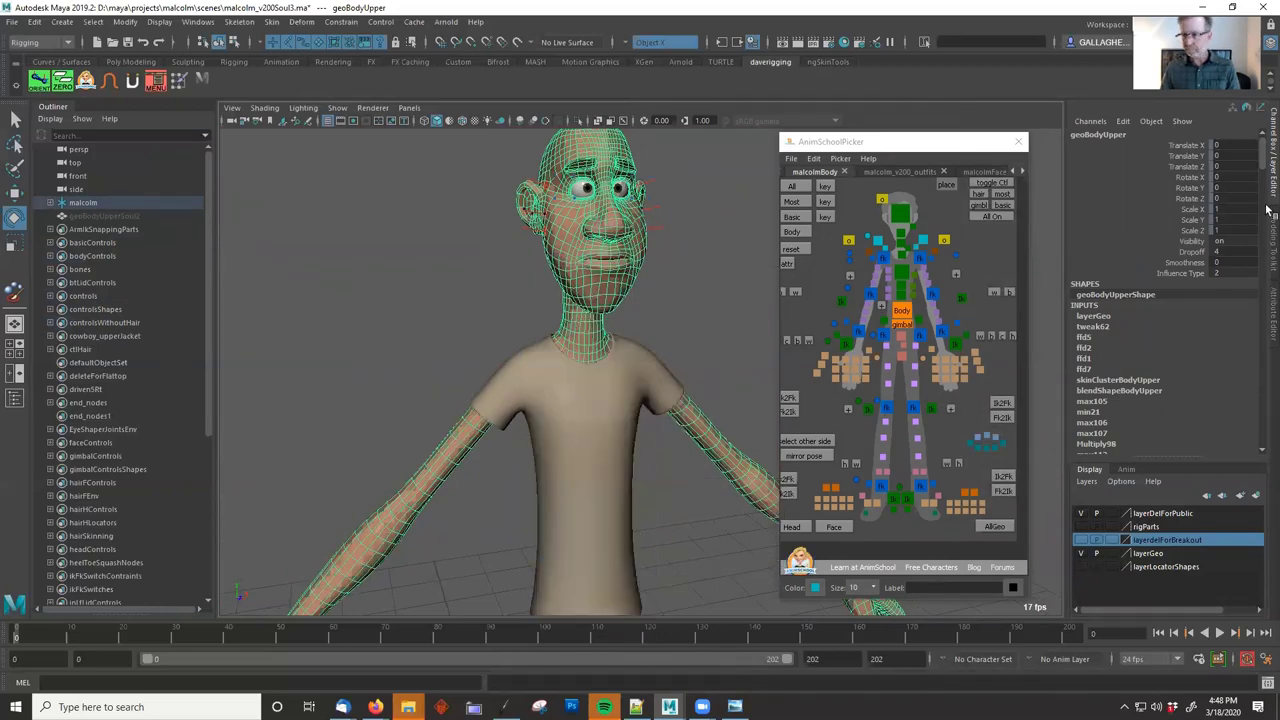
left_click(1268, 232)
left_click(1268, 296)
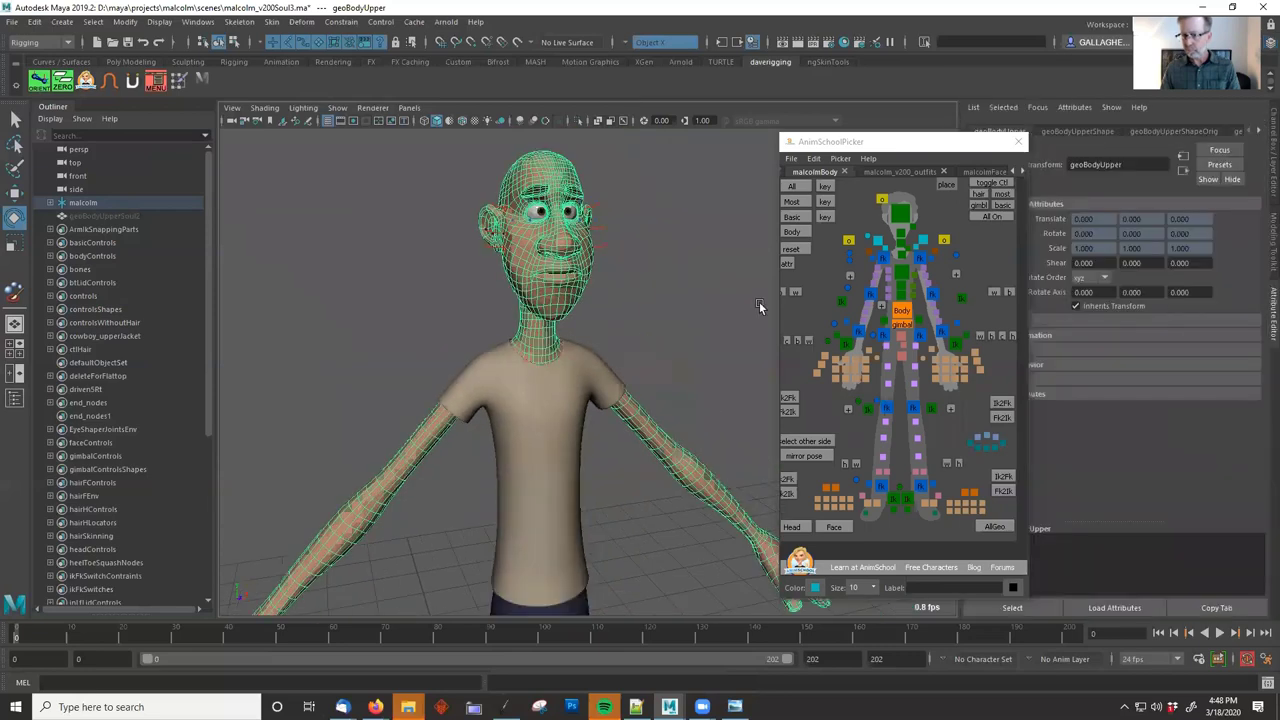
right_click_drag(516, 290, 517, 291)
right_click_drag(517, 353, 505, 612)
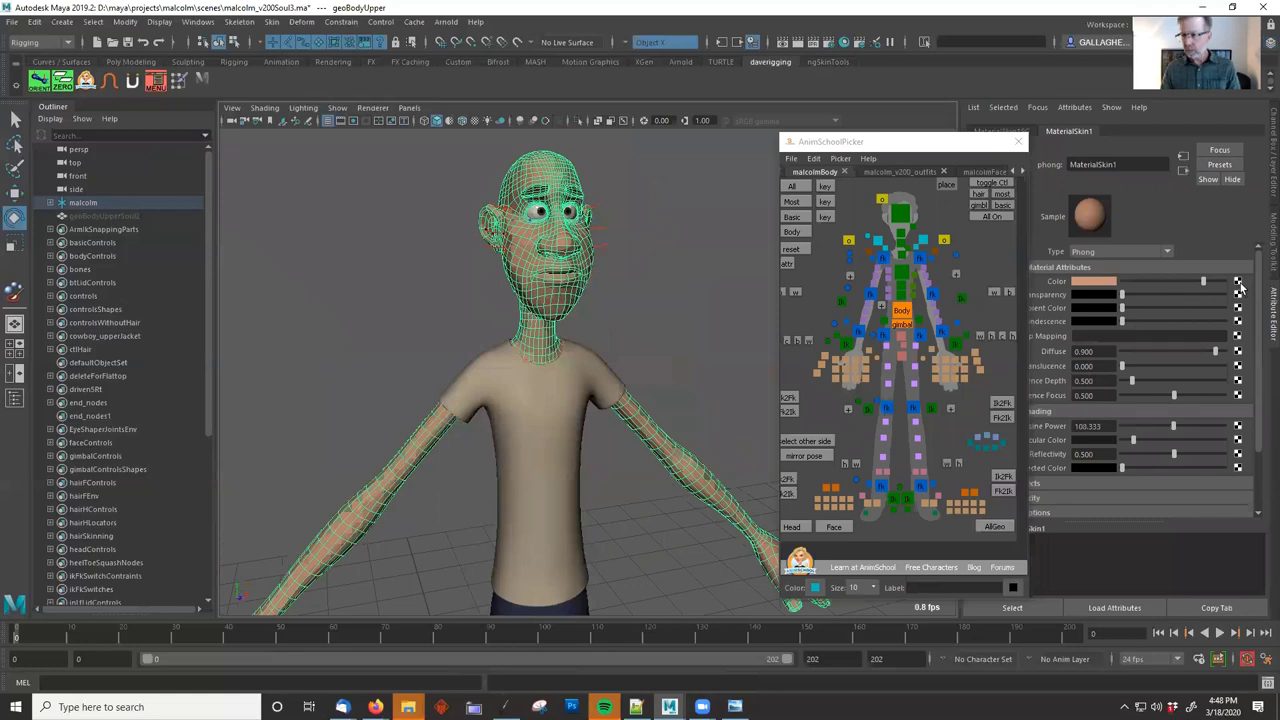
left_click_drag(1245, 272, 1240, 290)
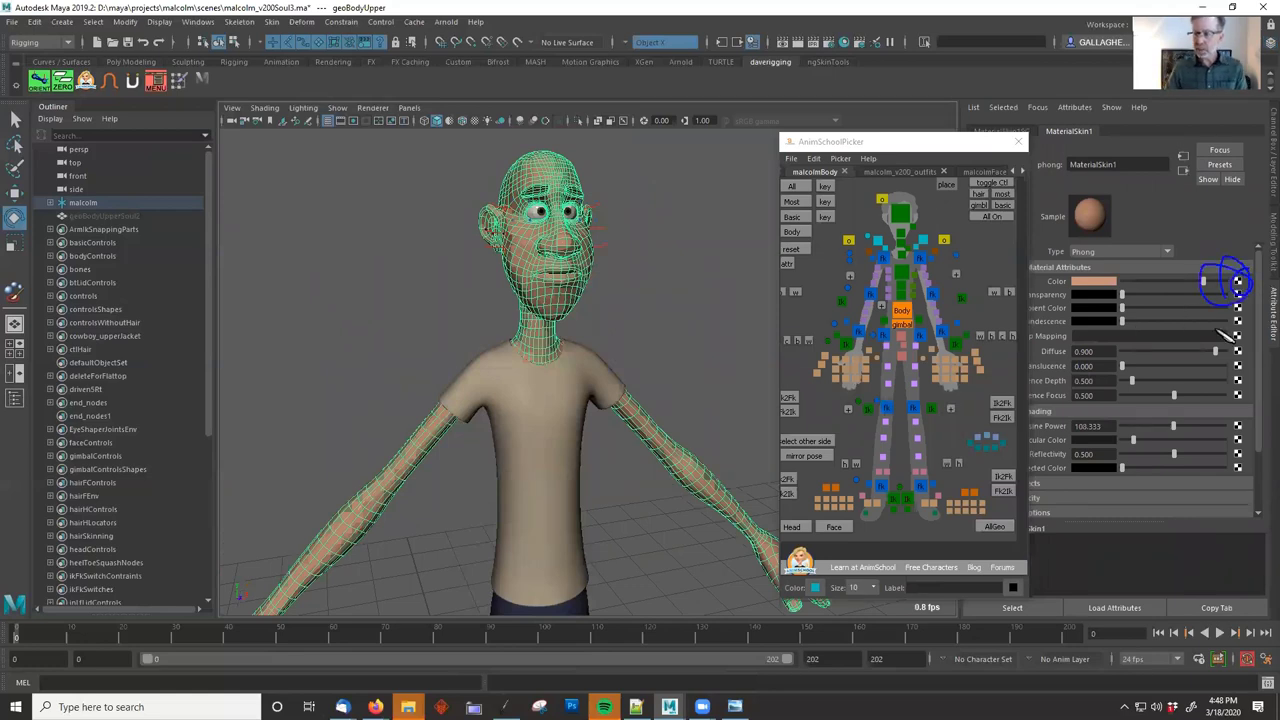
key("ctrl+z")
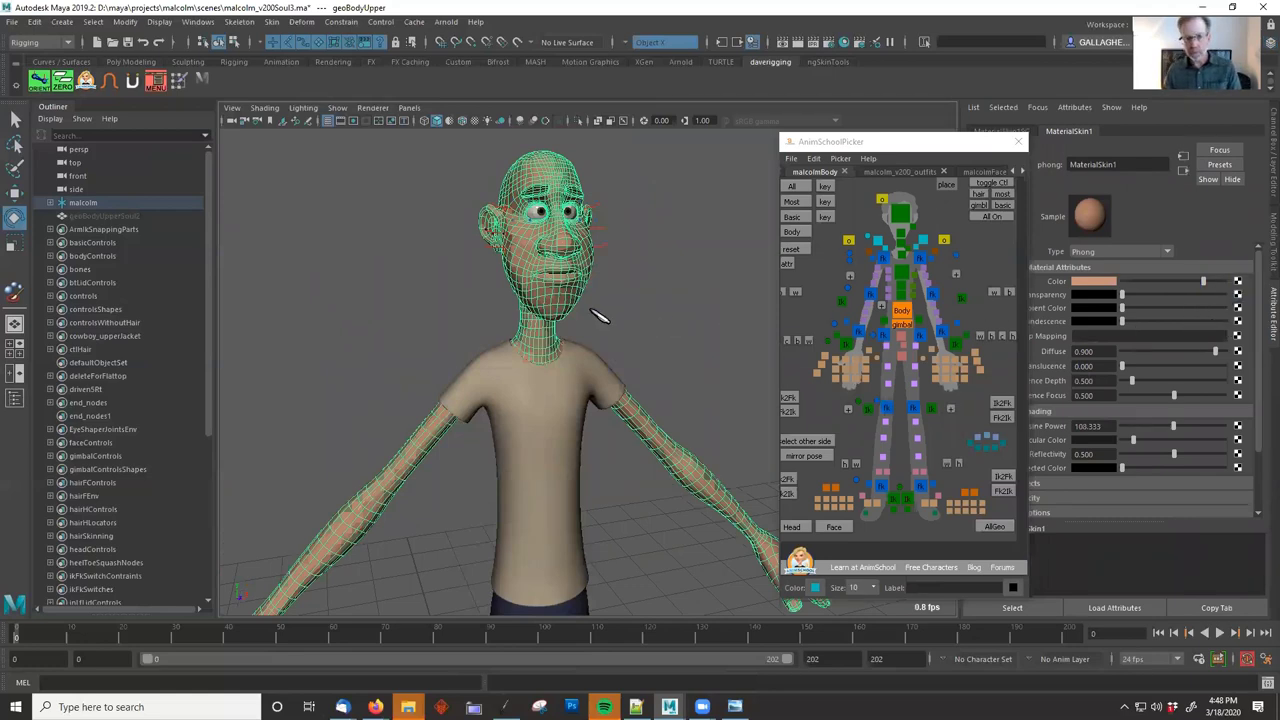
mouse_move(576, 190)
left_mouse_down()
mouse_move(455, 253)
mouse_move(598, 212)
left_mouse_up()
left_click(683, 287)
mouse_move(683, 287)
left_mouse_down("alt")
mouse_move(659, 277)
mouse_move(696, 282)
mouse_move(667, 285)
left_mouse_up("alt")
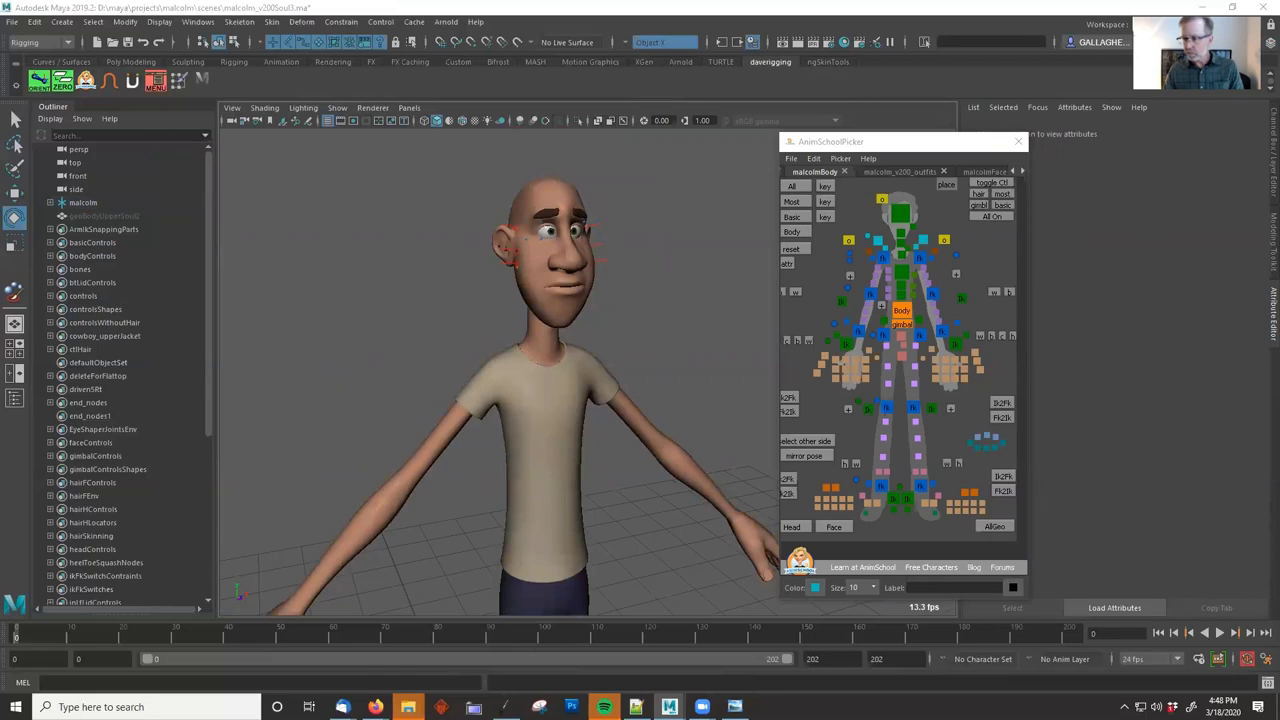
left_click_drag(630, 293, 656, 292, "alt")
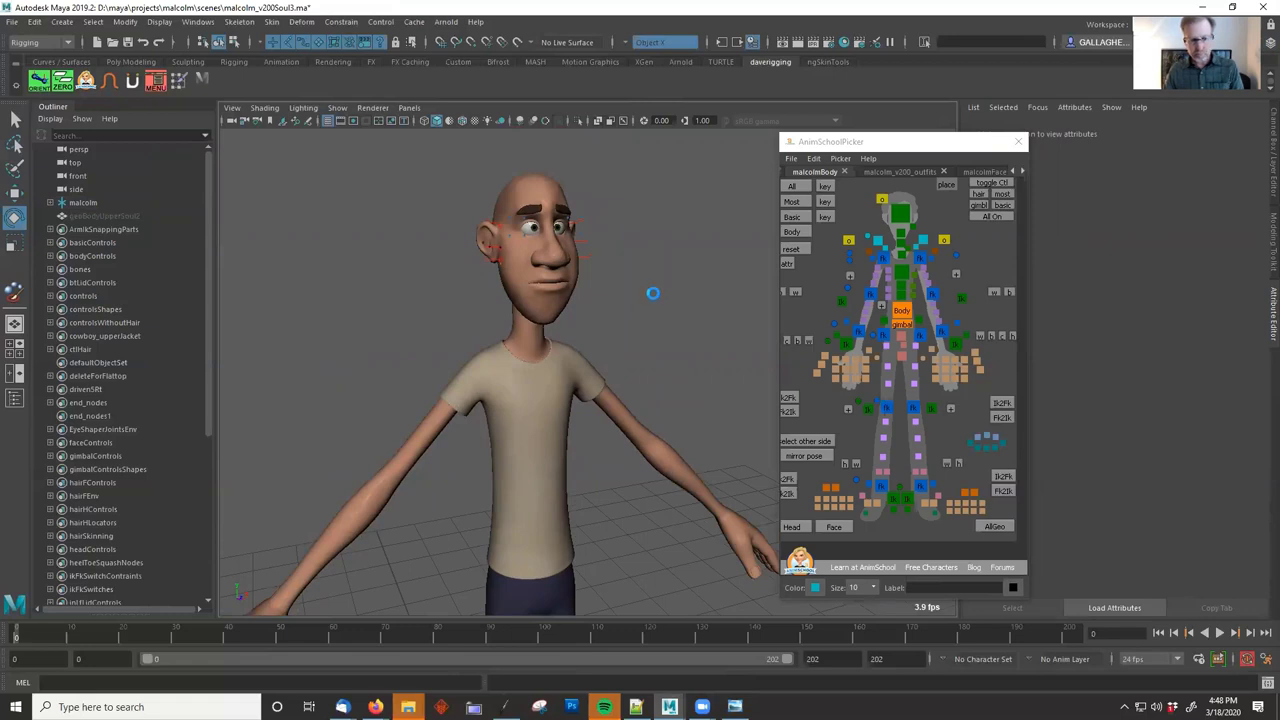
Switch to the Maya window with orphans84.ma, minimize the floating Outliner, and bring up the Reference Editor.
mouse_move(669, 706)
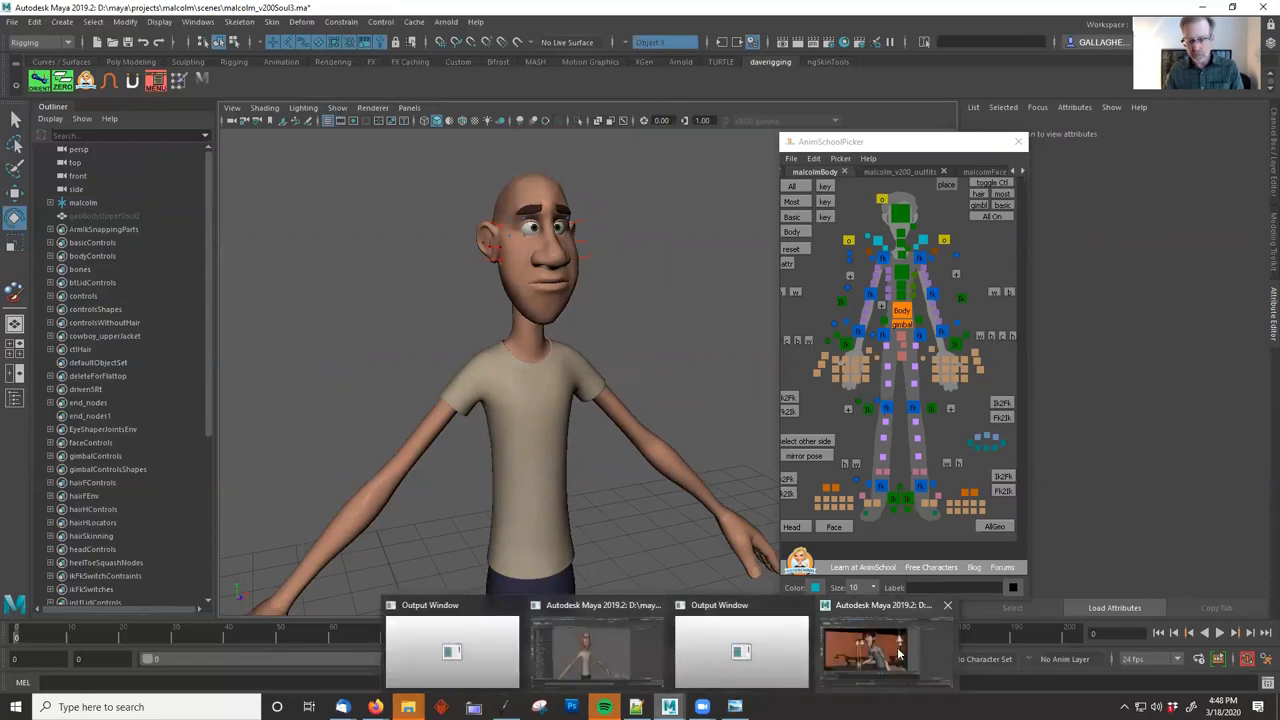
left_click(898, 652)
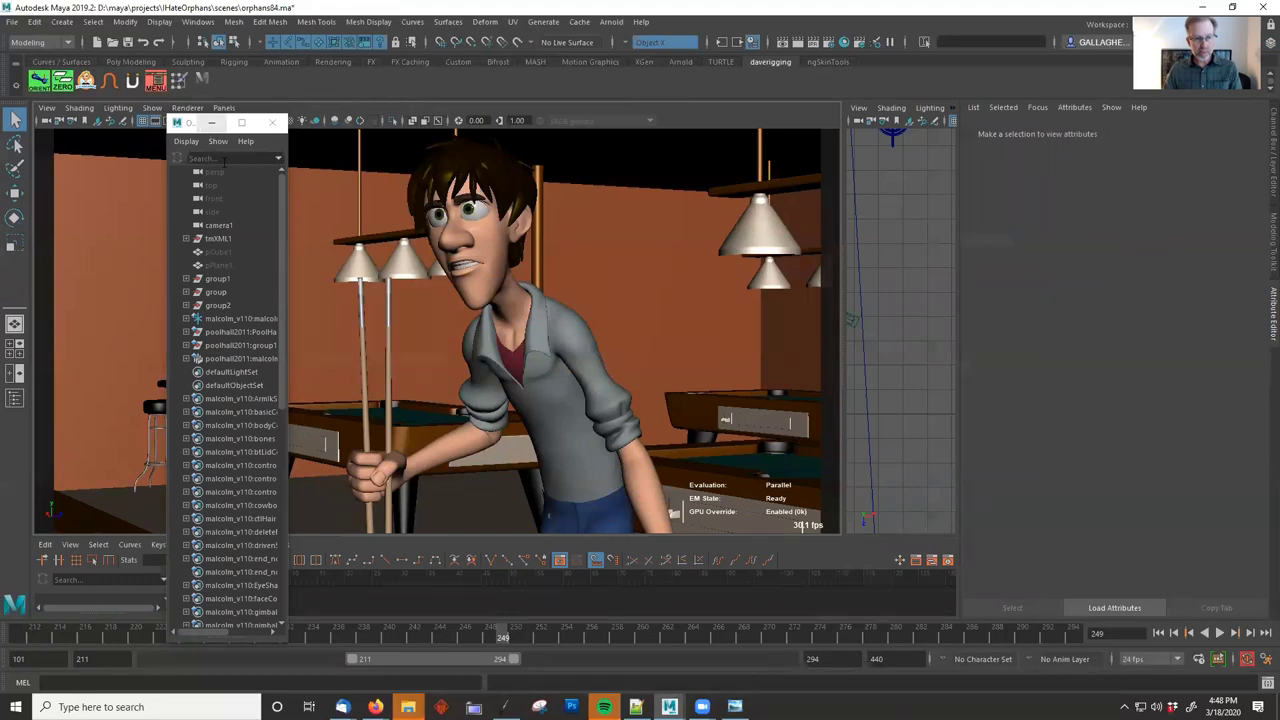
left_click(205, 126)
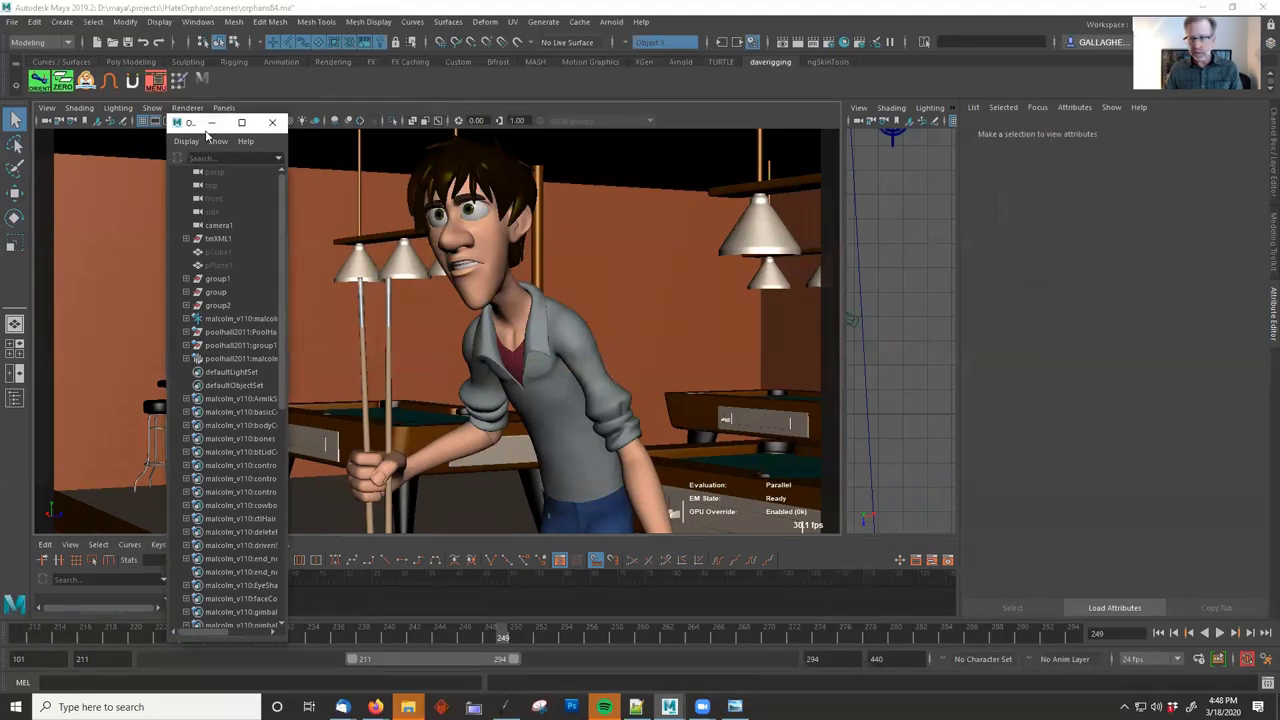
left_click(211, 123)
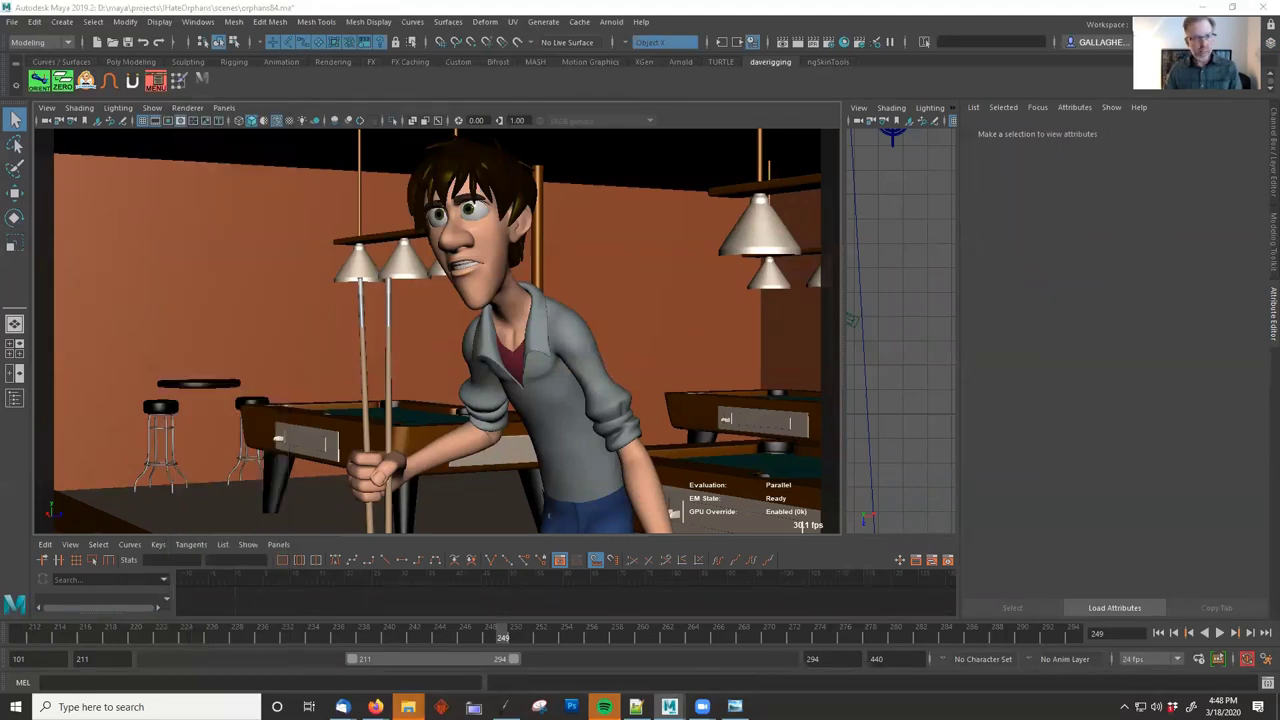
left_click(11, 26)
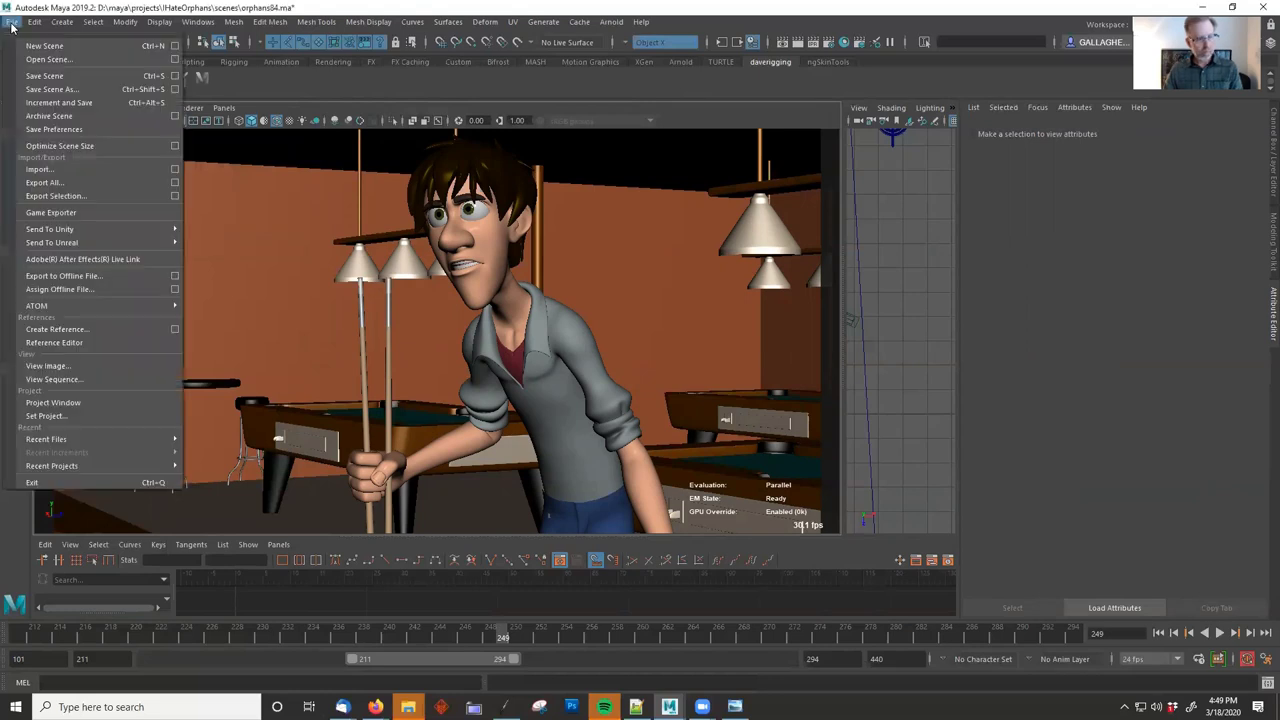
left_click(56, 343)
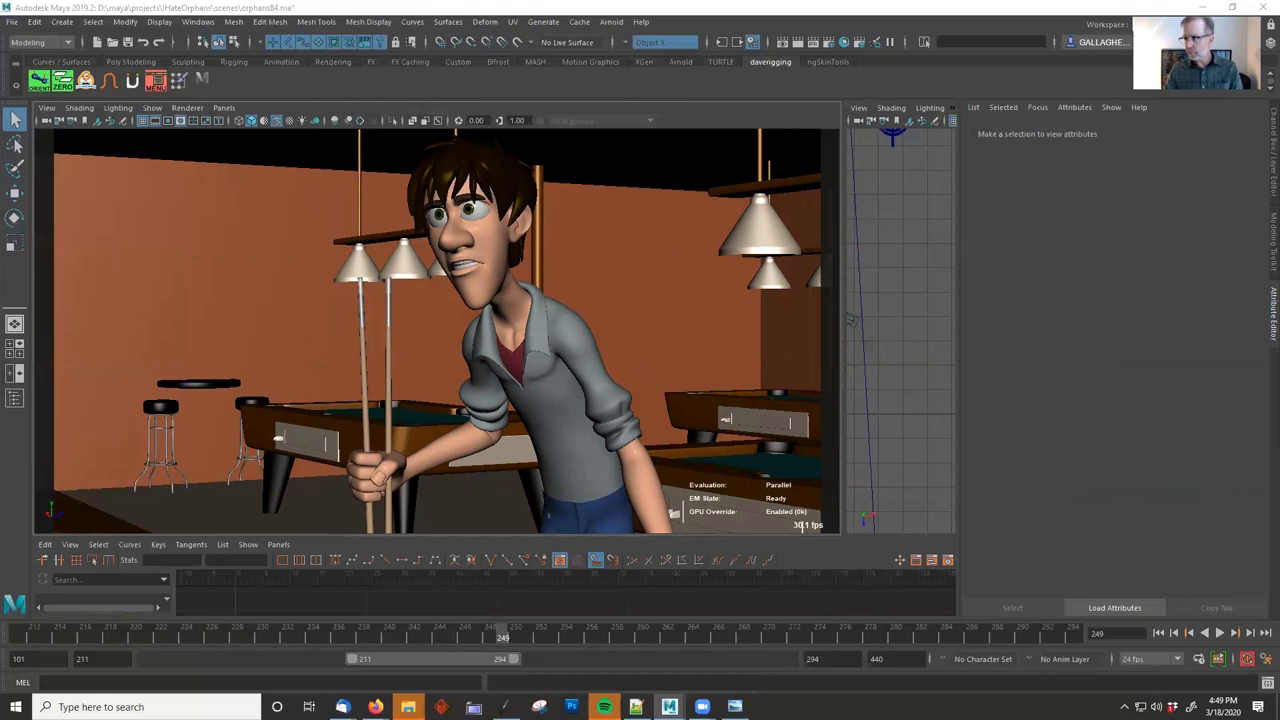
key("alt+Tab")
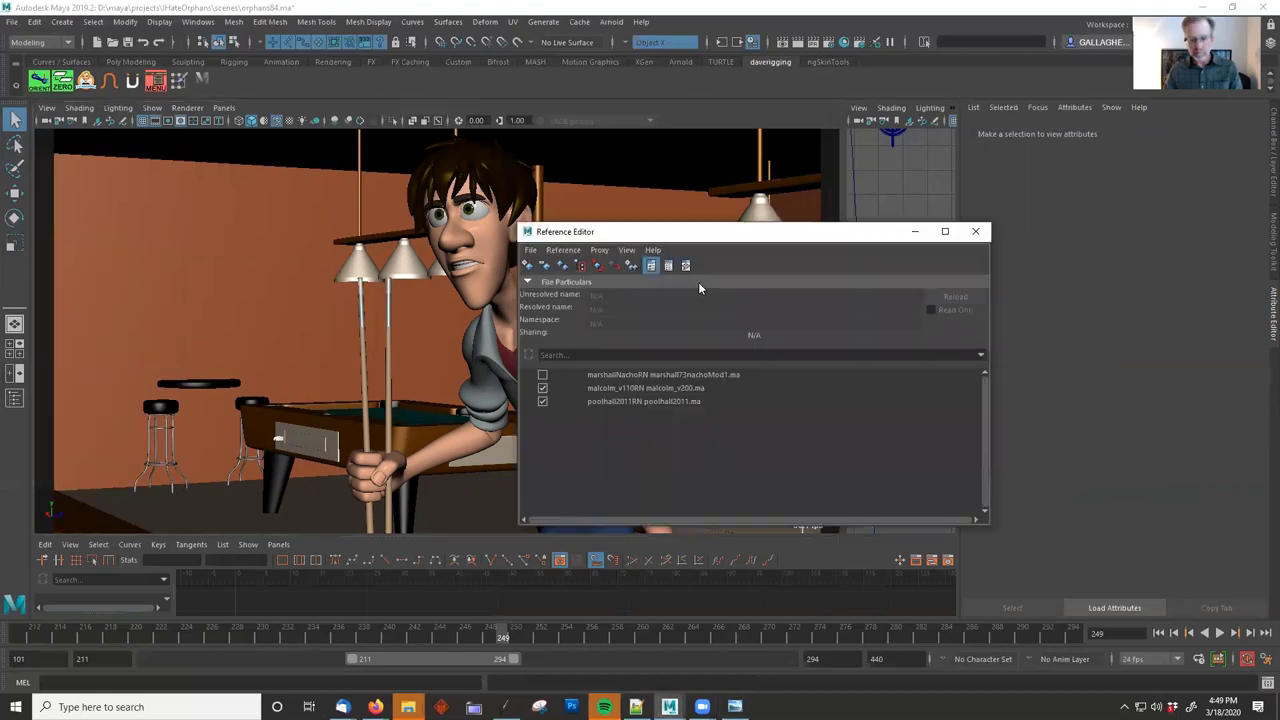
Change the malcolm_v110RN reference's file path to malcolm_v200Soul3.ma.
left_click(669, 389)
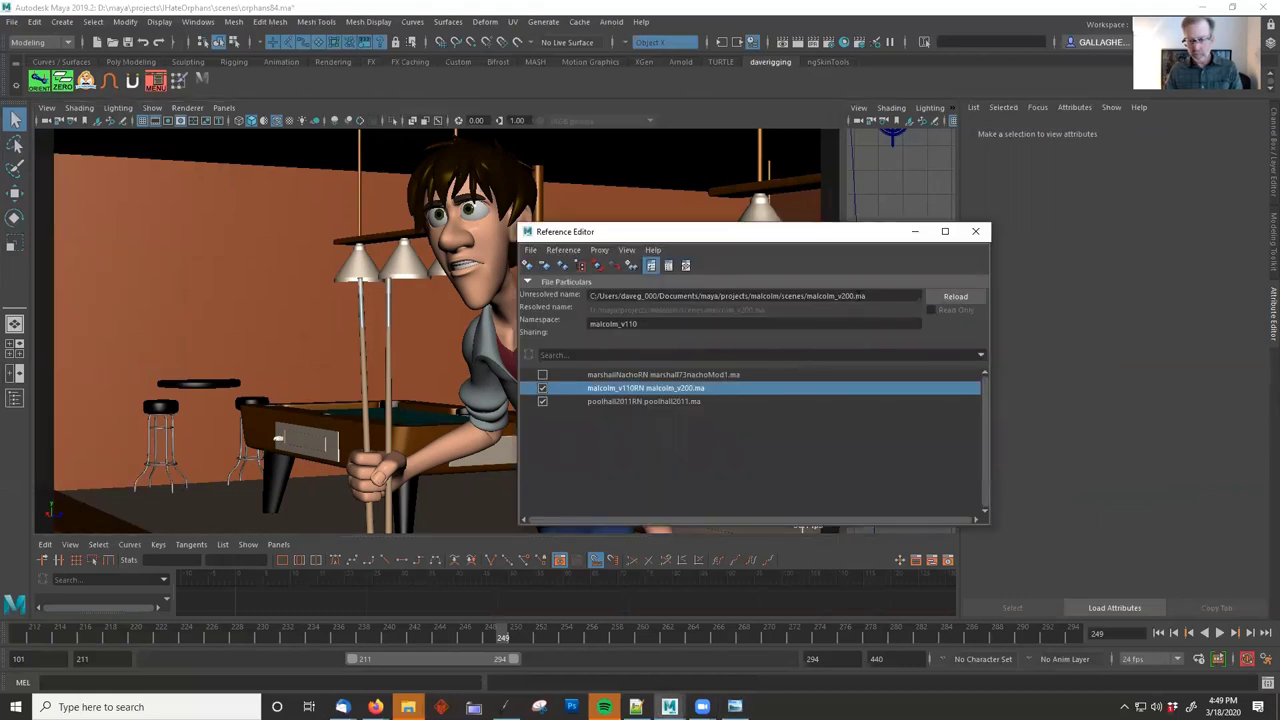
left_click(855, 296)
type("Sou")
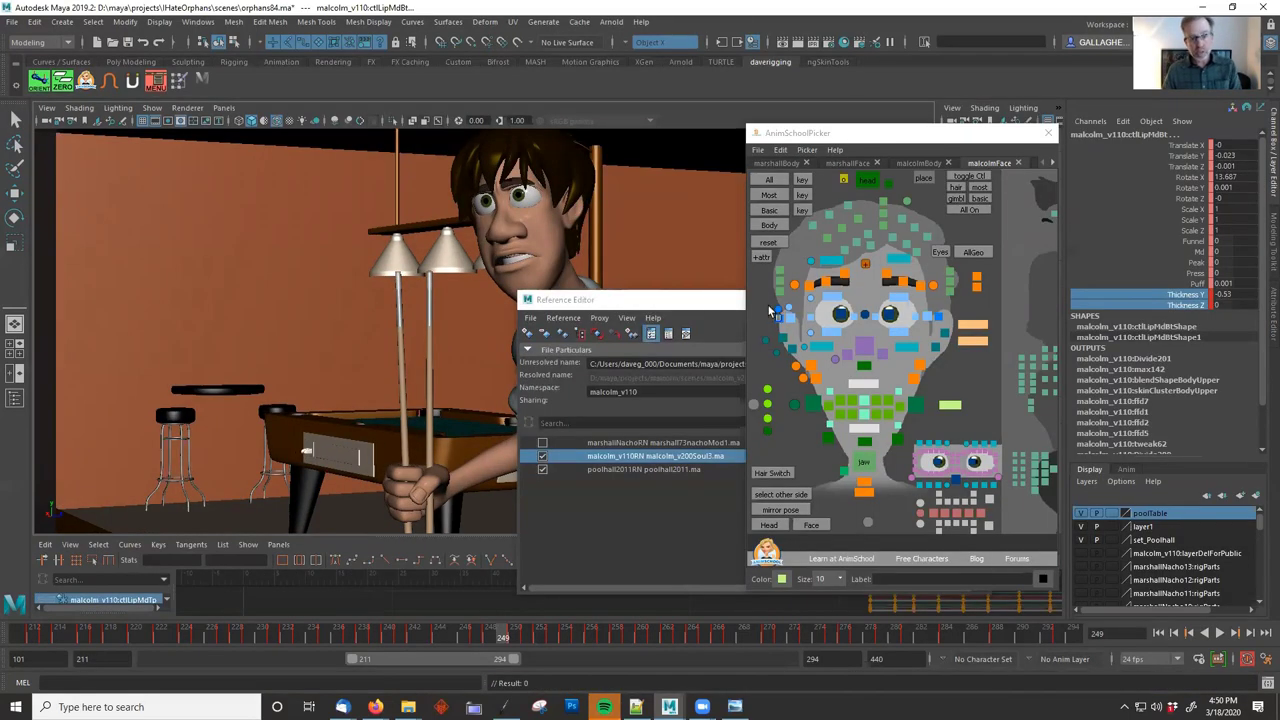
Select both of Malcolm's eye controls on the malcolmFace picker page.
left_click_drag(850, 133, 865, 132)
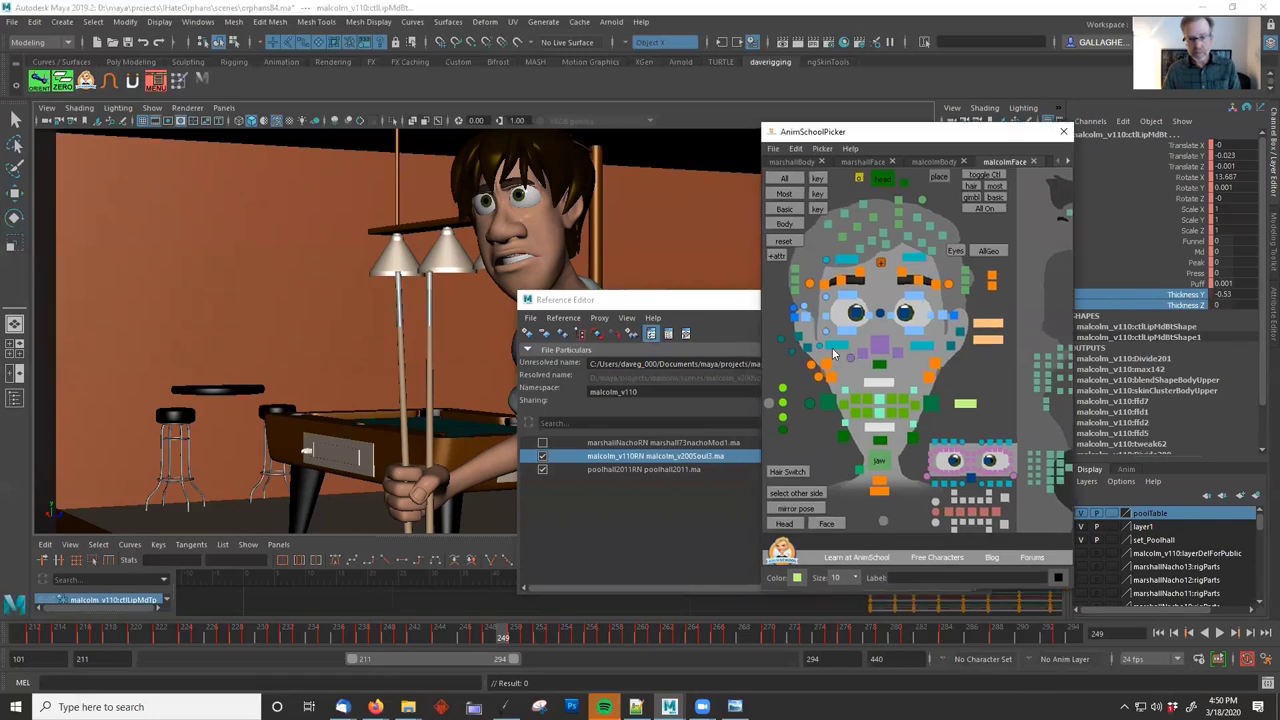
left_click(793, 312)
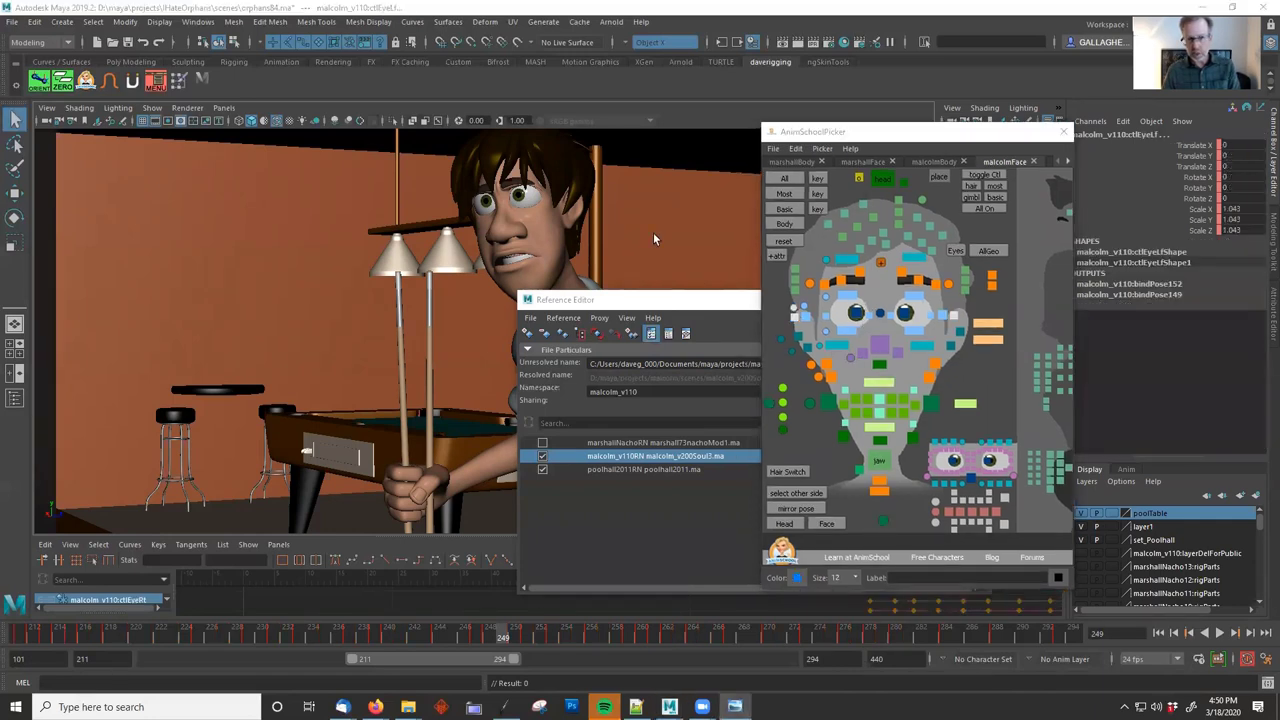
Switch to the malcolm_v200Soul3.ma scene, select the right eye control through the malcolmFace picker, and examine its channel values.
key("super+Tab")
left_click(658, 150)
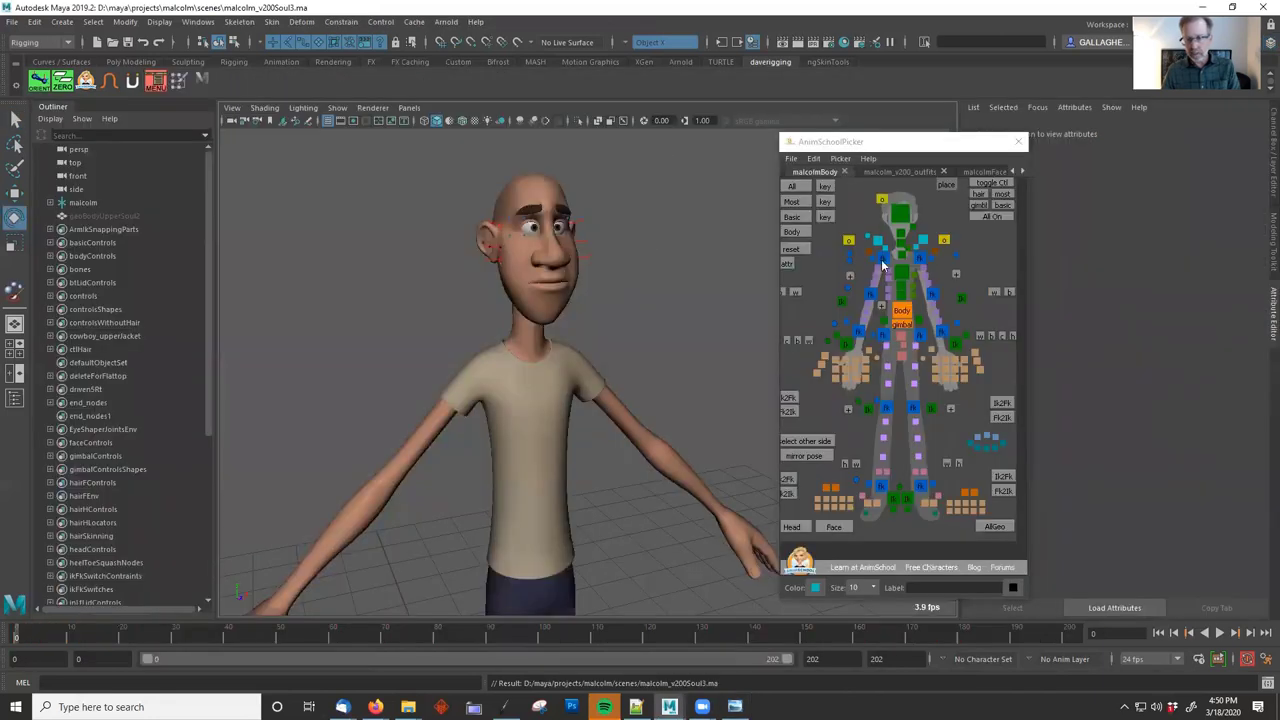
left_click(884, 178)
left_click(831, 176)
left_click(981, 173)
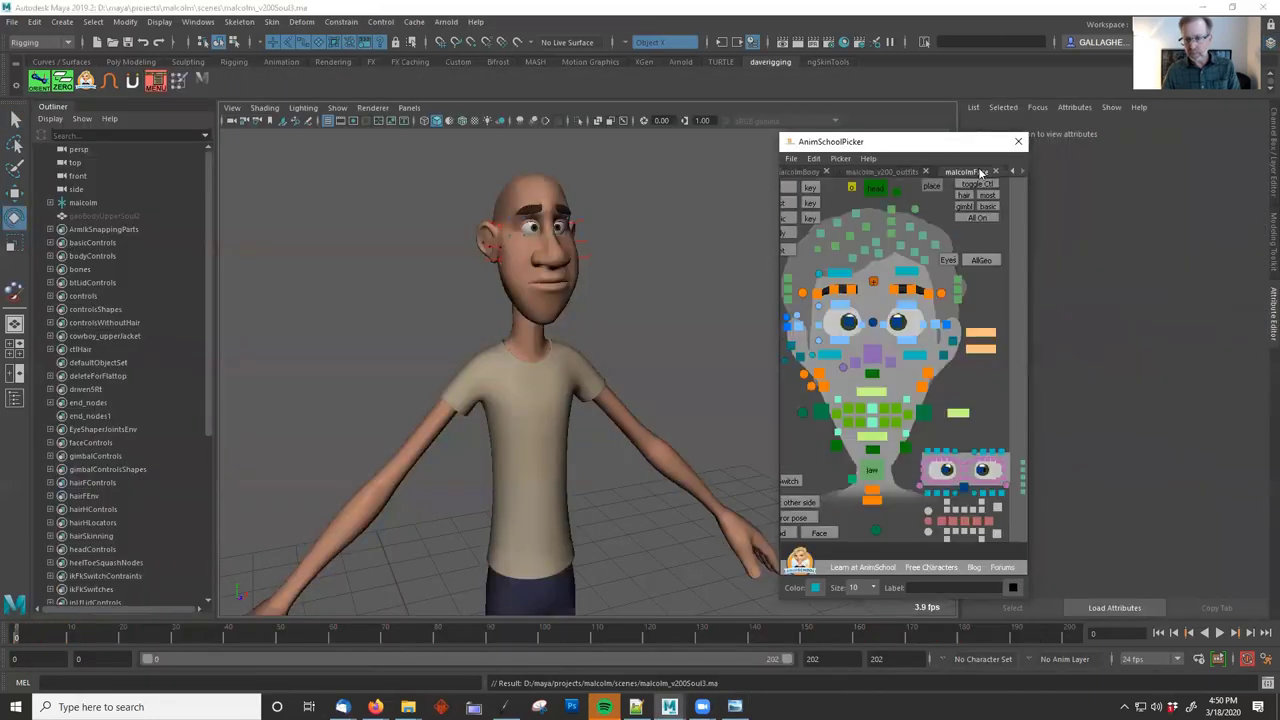
left_click(788, 326)
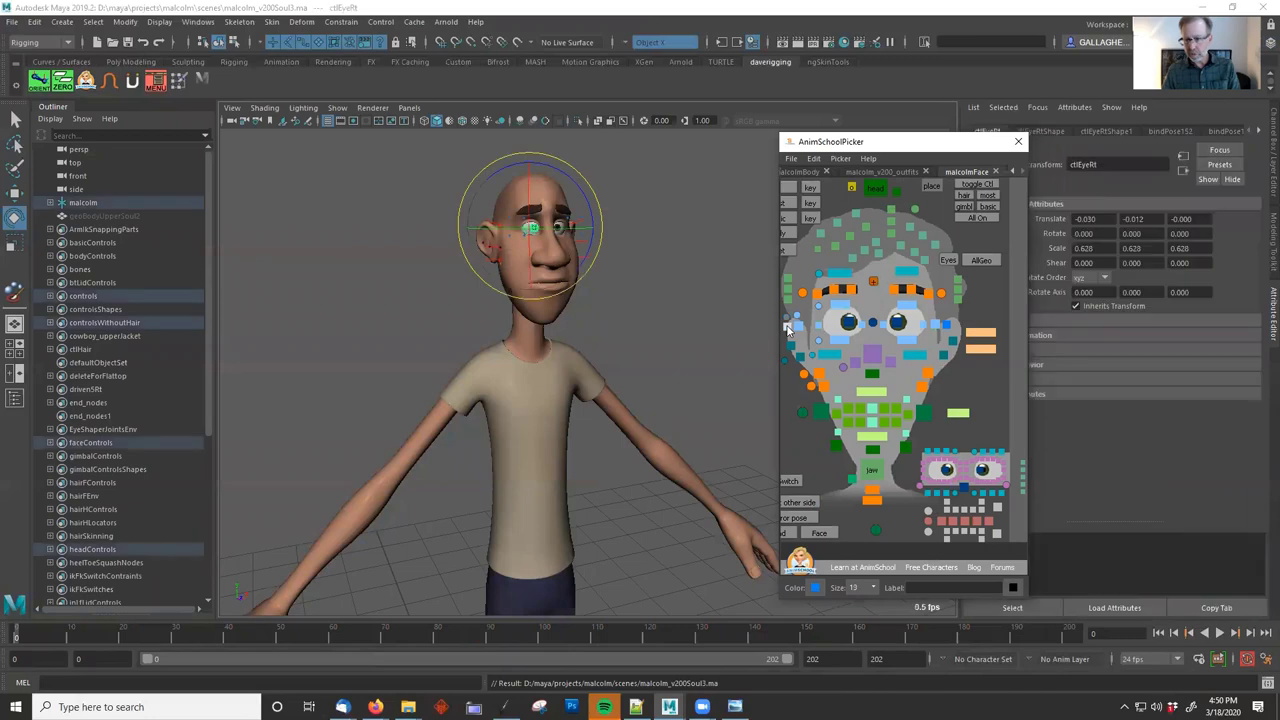
left_click(1270, 128)
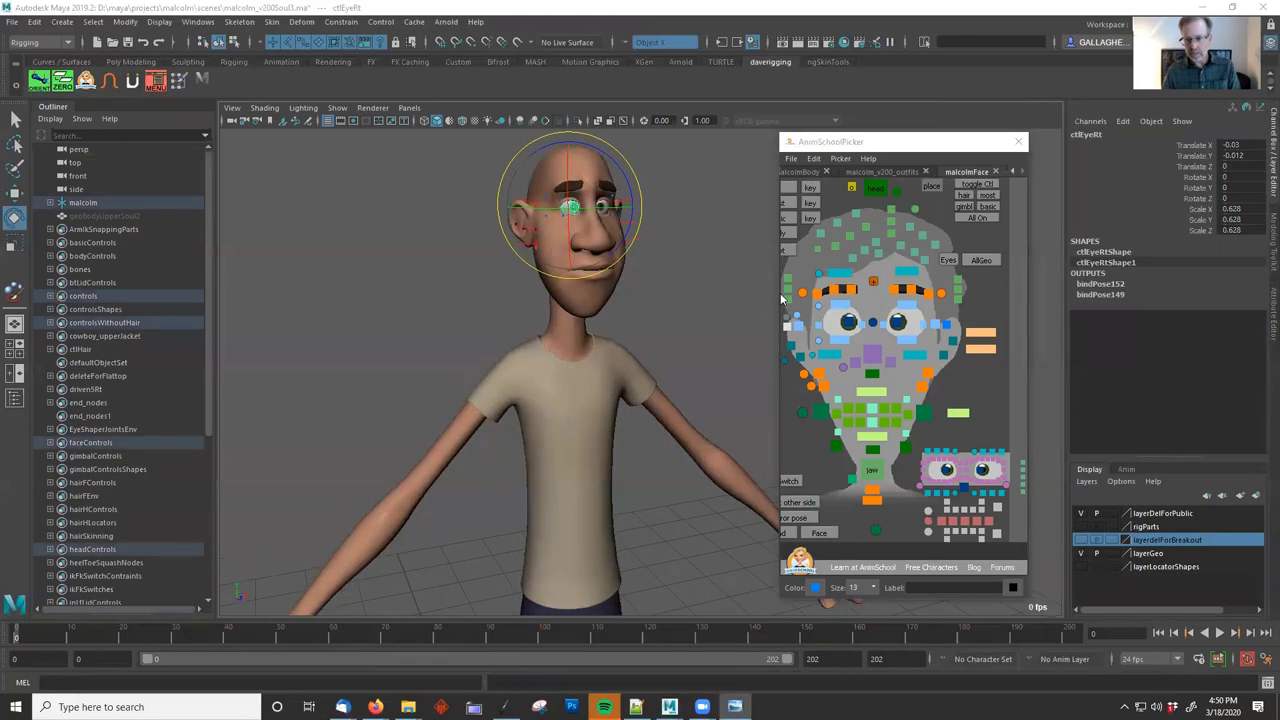
Switch to the orphans84.ma scene and set the selected eye controls' Scale X, Y and Z to 0.628.
key("super+Tab")
left_click(540, 155)
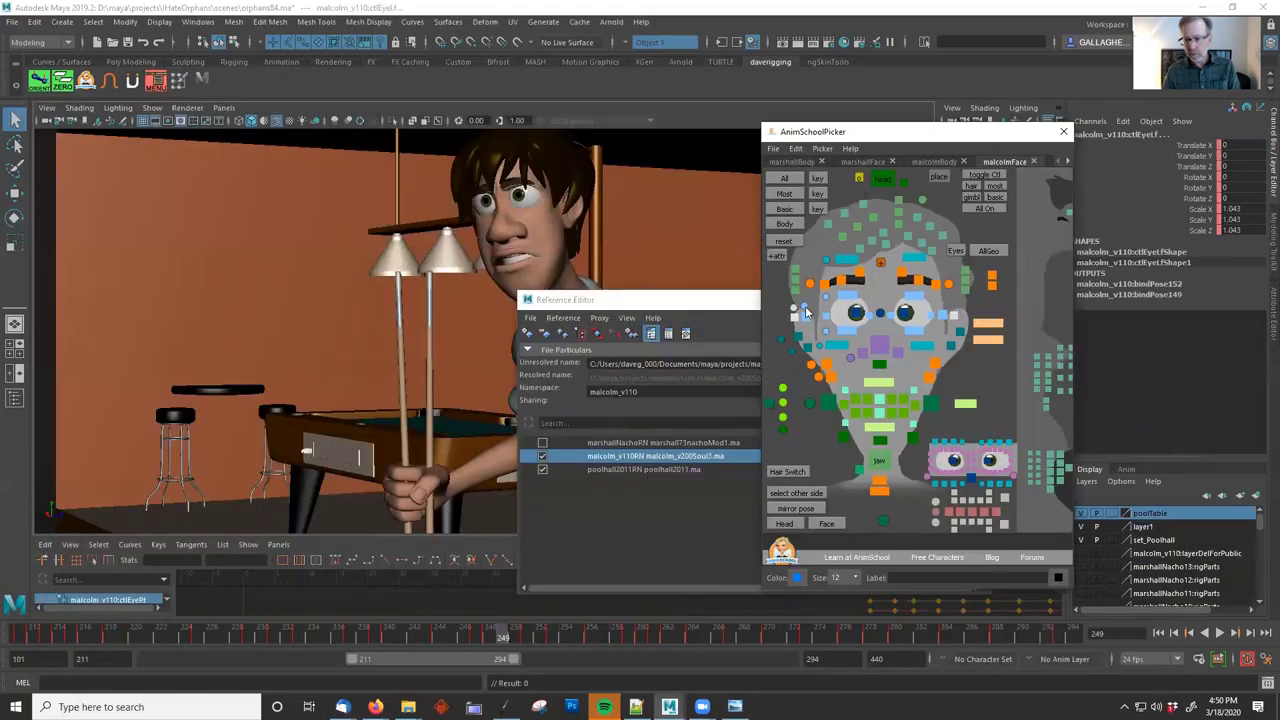
left_click_drag(1238, 210, 1239, 229)
type(".")
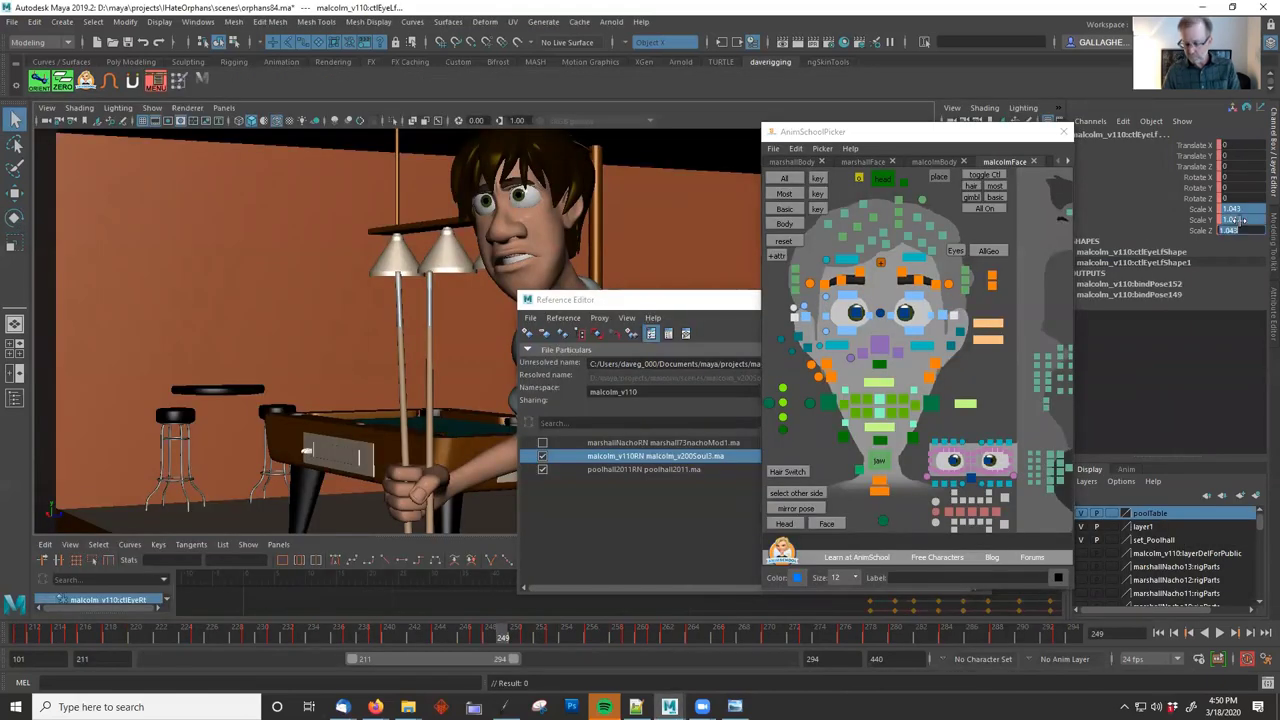
type(".628")
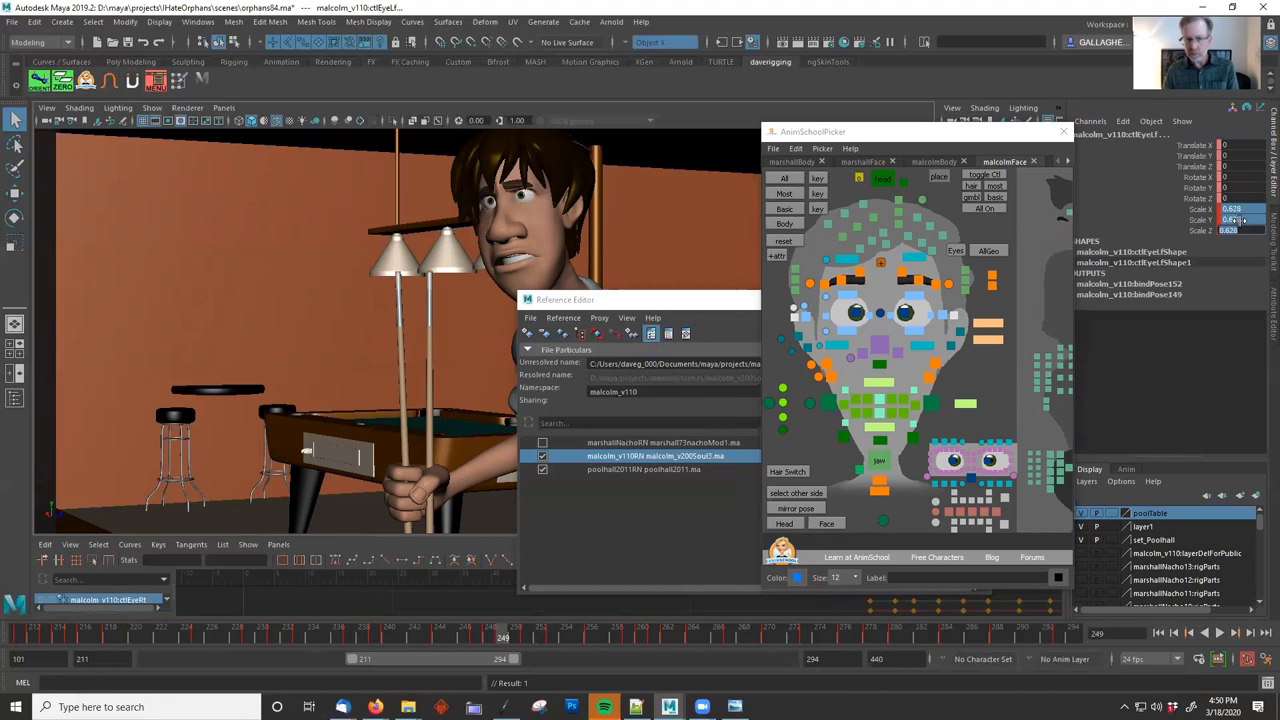
key("Return")
Delete the keys on the eye controls' three scale channels and scale the eyes up to 0.746.
right_click(1174, 229)
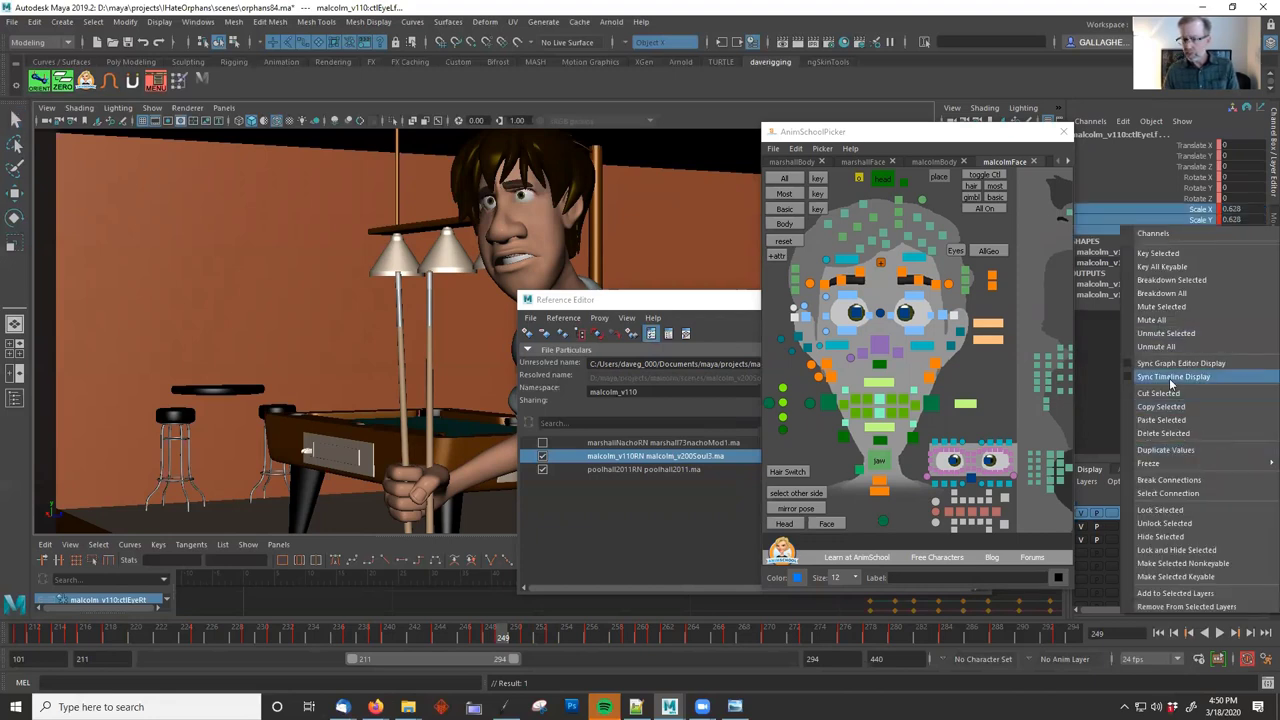
left_click(1167, 432)
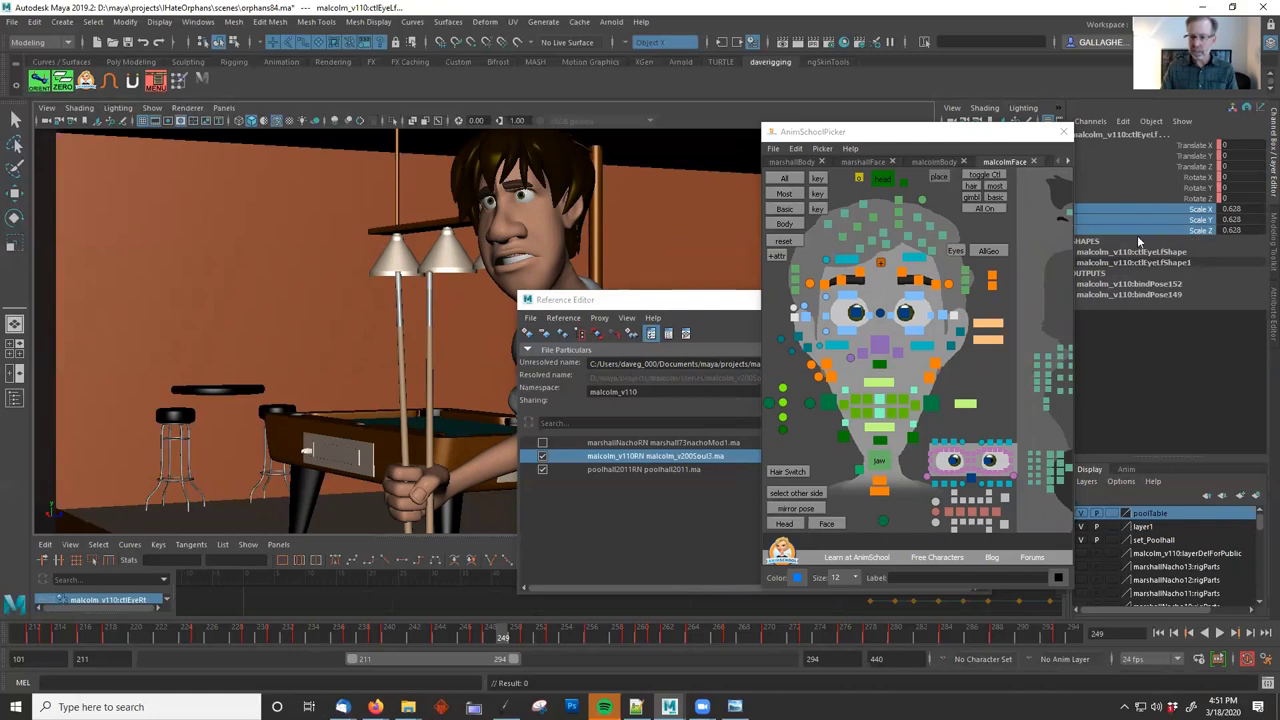
key("r")
left_click_drag(537, 202, 647, 185)
Check the eye control's translation in the malcolm_v200Soul3.ma scene and set the eyes' Translate X to -0.03 in orphans84.ma.
key("super+Tab")
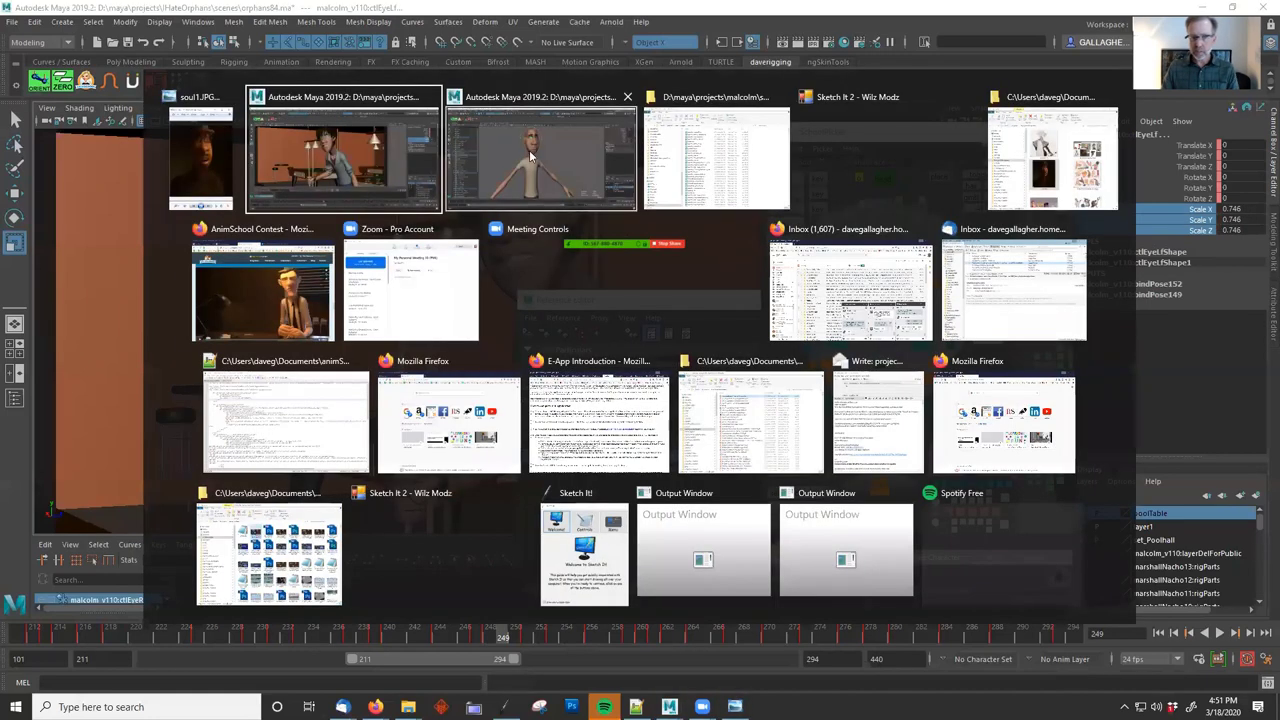
left_click(529, 150)
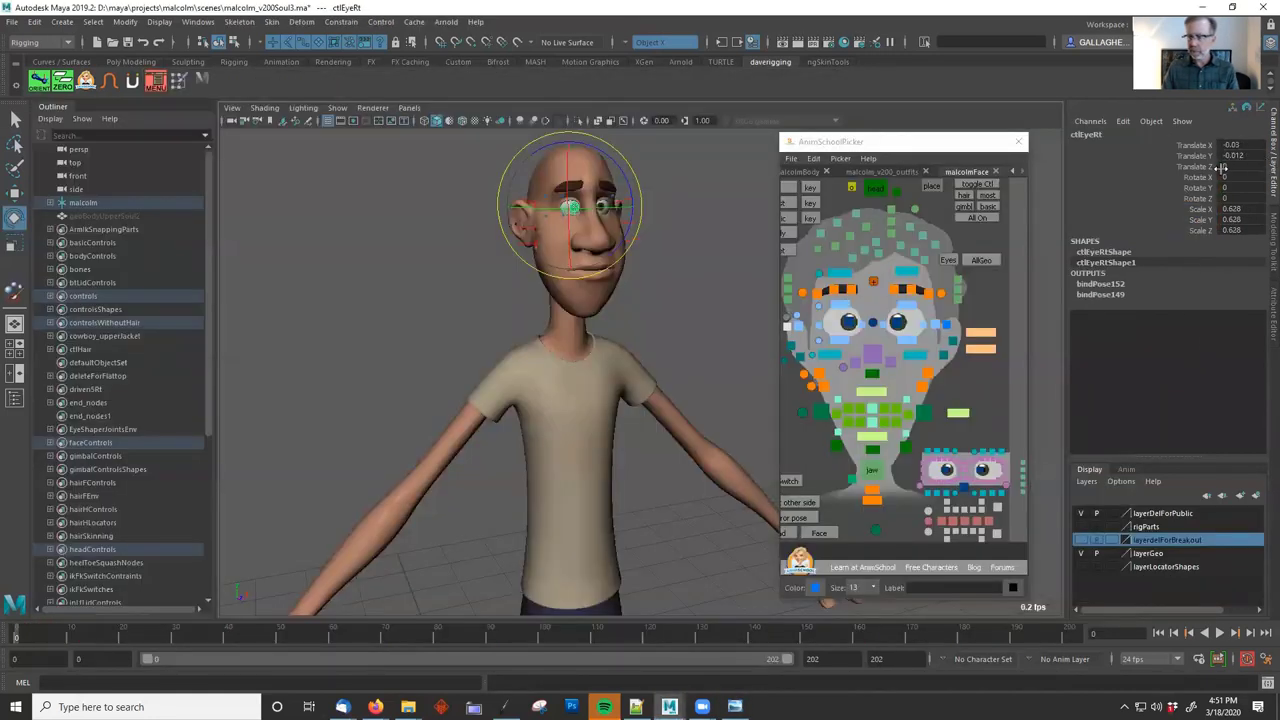
key("alt+Tab")
left_click(621, 182)
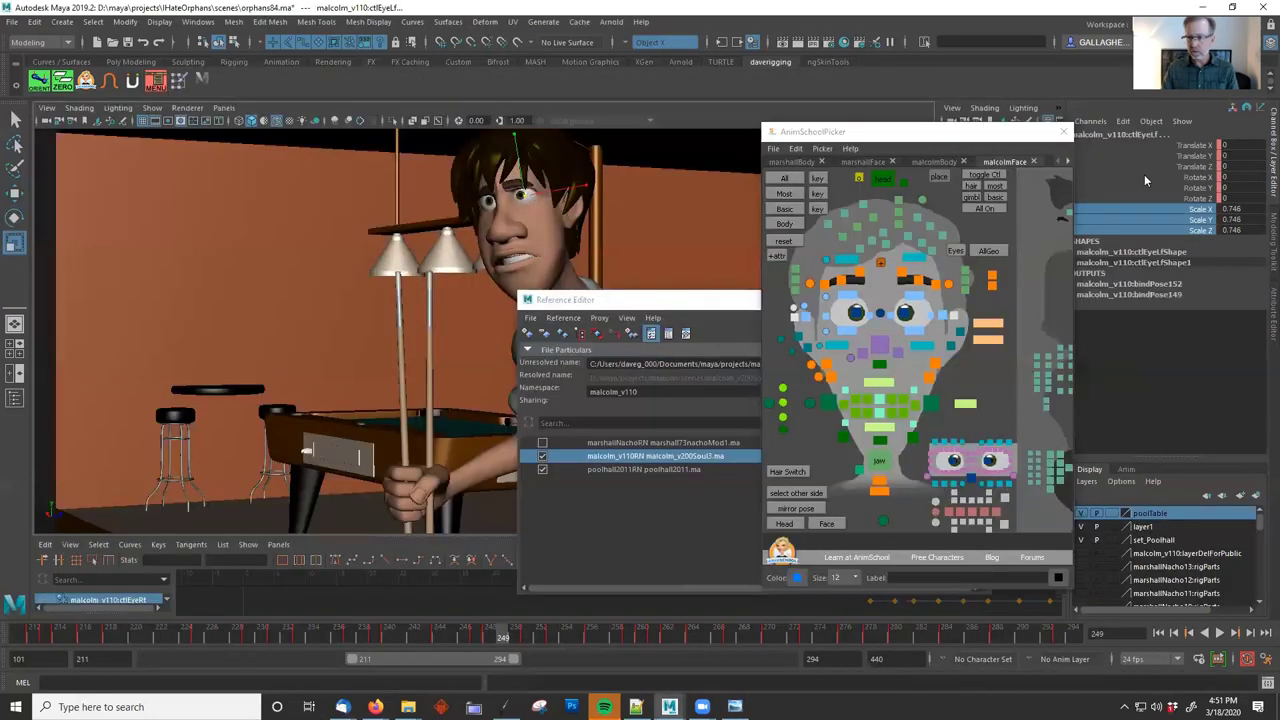
double_click(1240, 146)
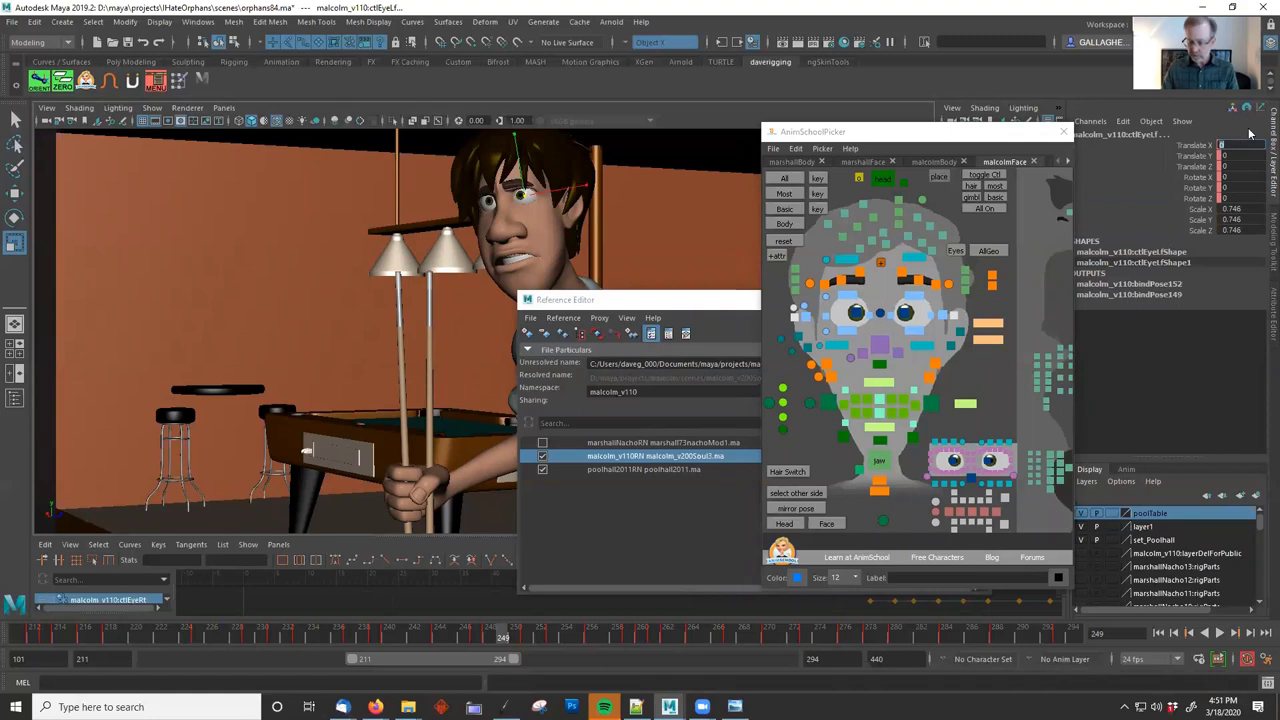
type("-.03")
key("Return")
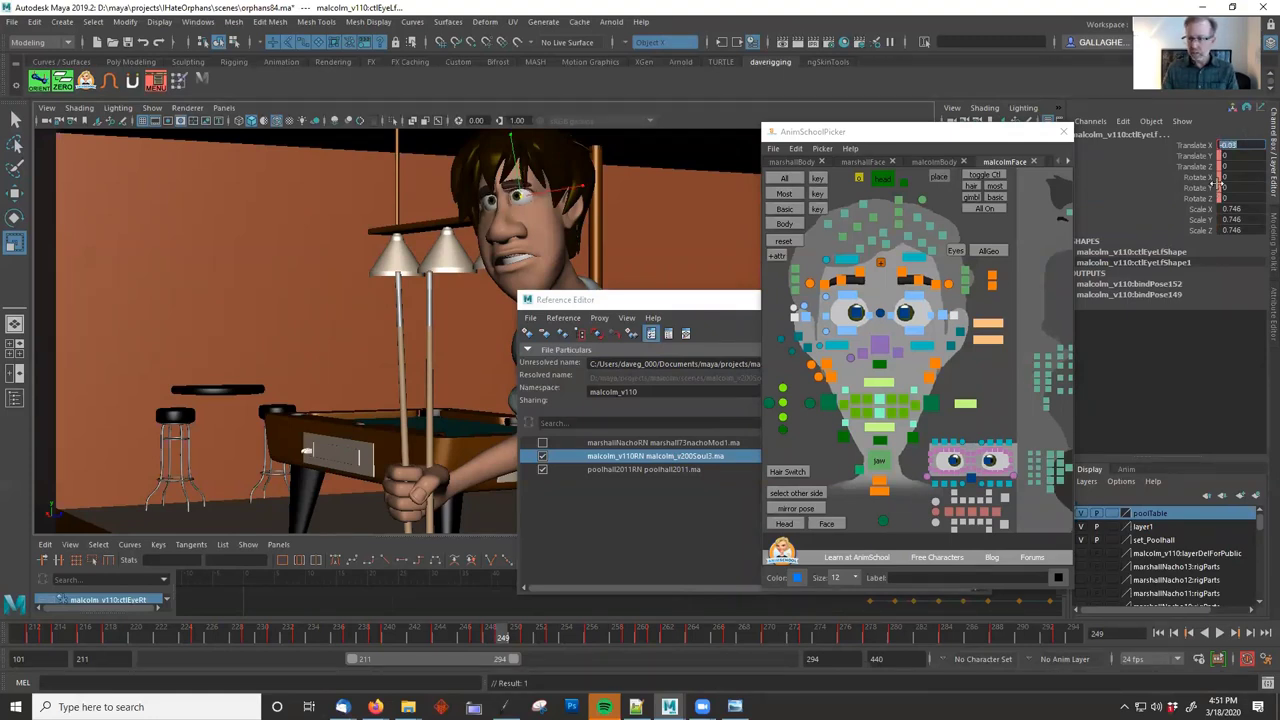
Set the eye controls' Translate Y to 0.012 and delete the keys on their Translate X and Y channels.
key("alt+Tab")
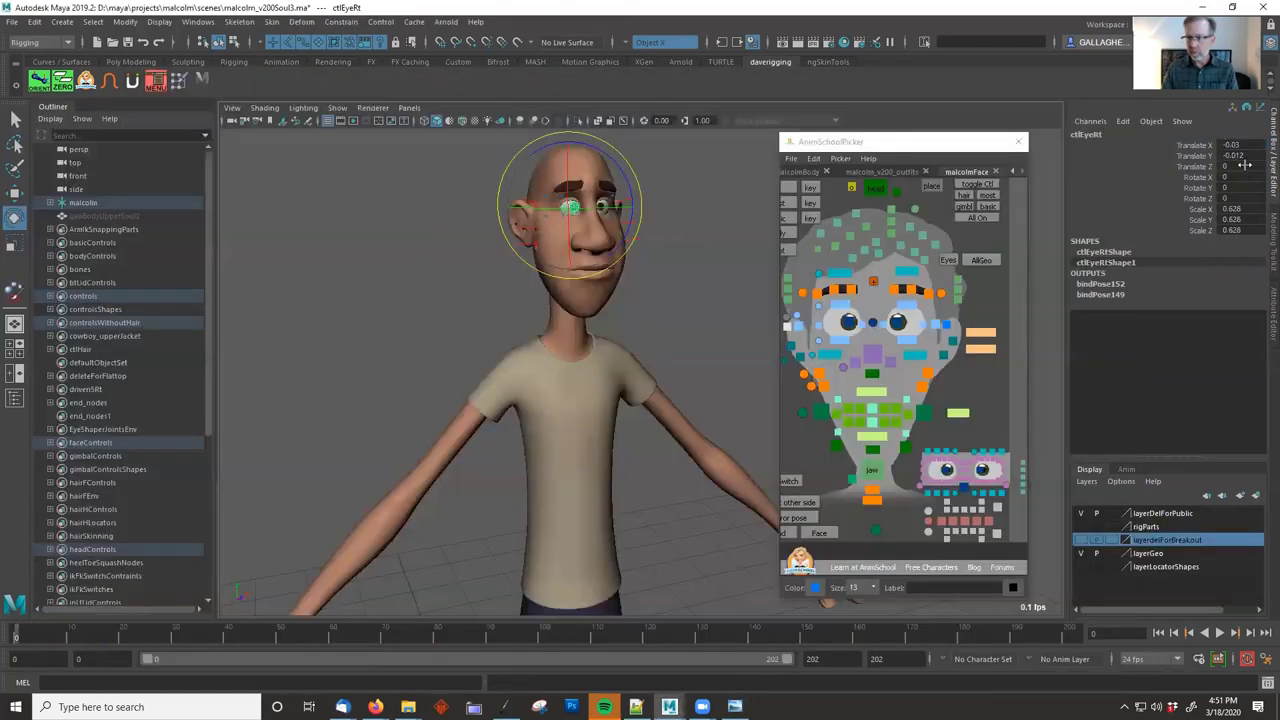
key("alt+Tab")
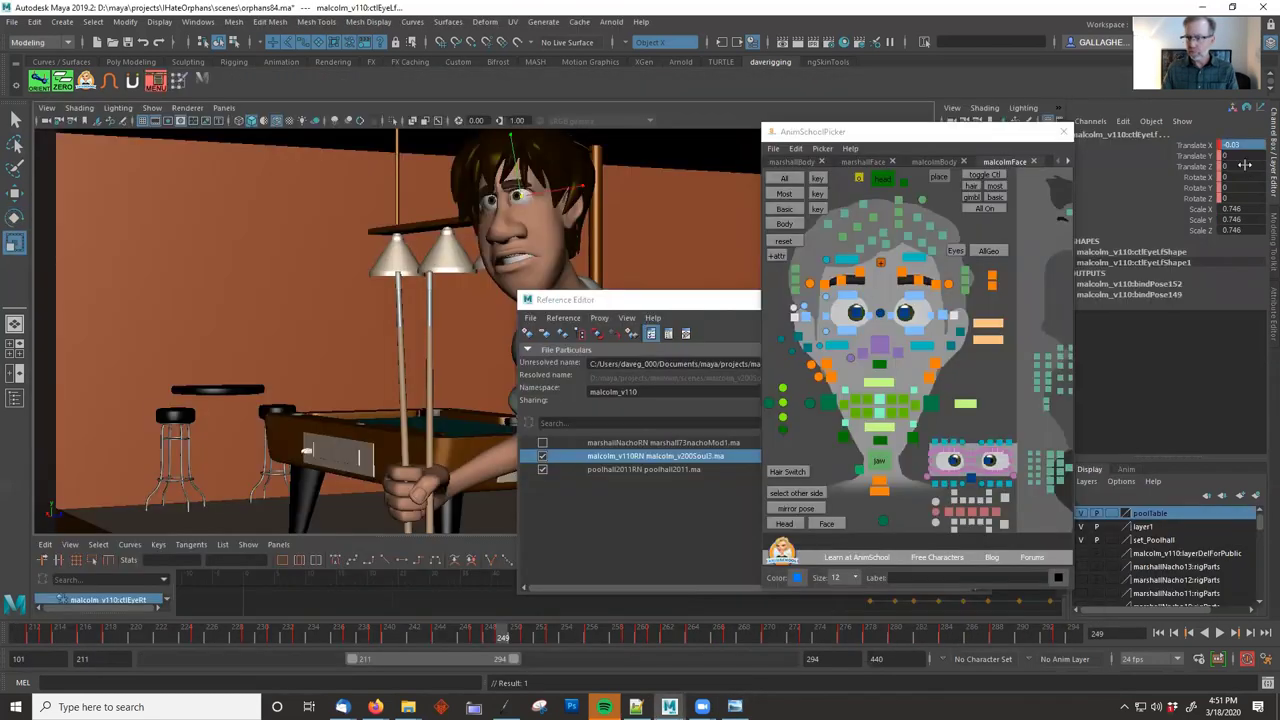
double_click(1238, 157)
type(".012")
key("Return")
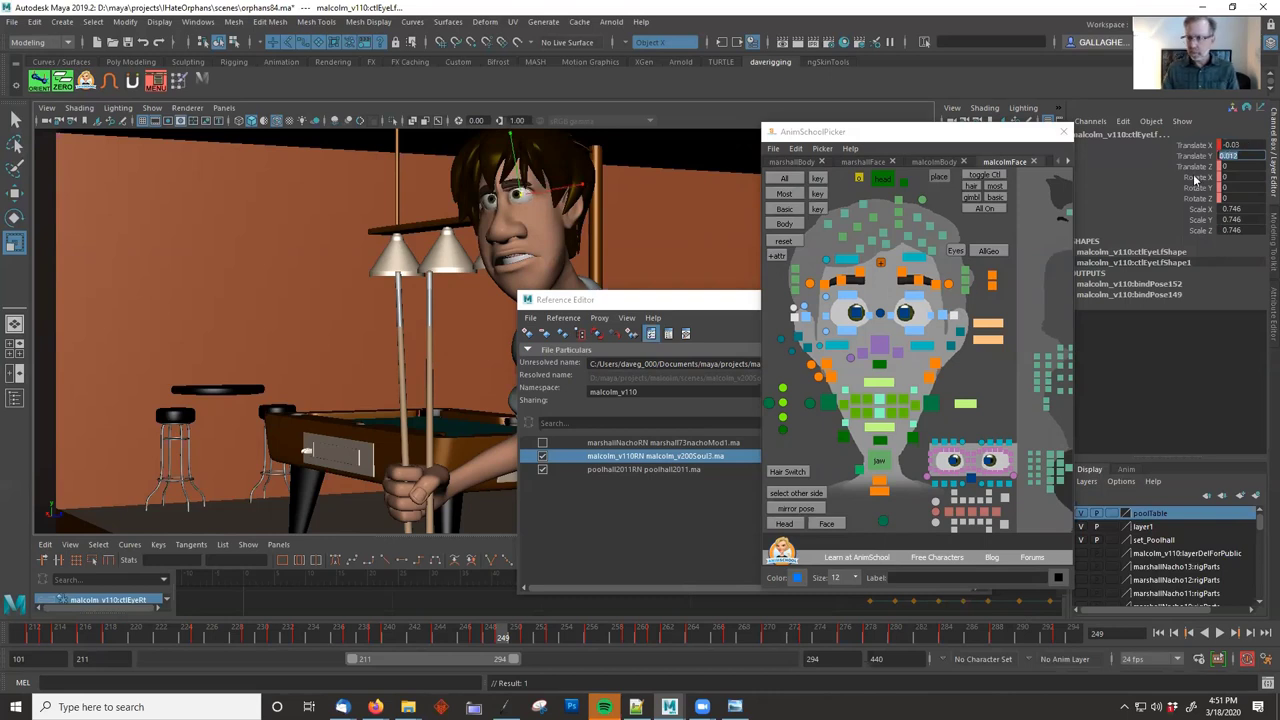
left_click(1196, 157)
right_click(1196, 152)
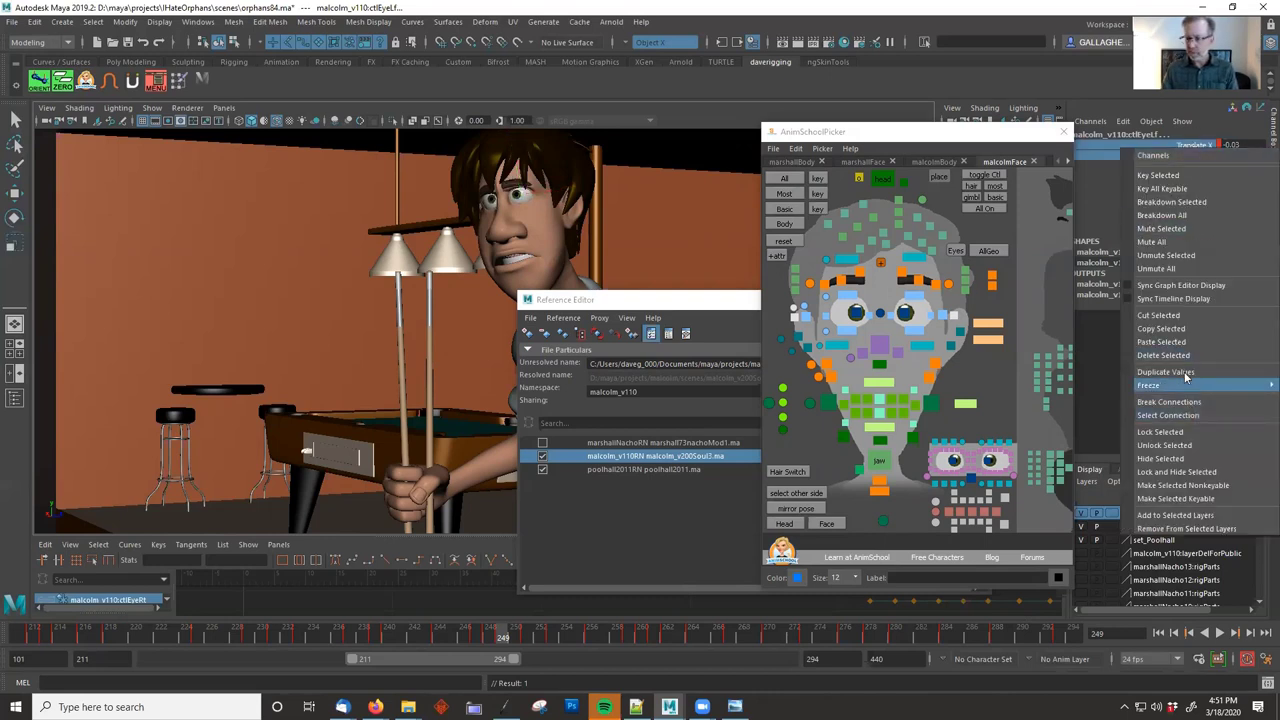
left_click(1163, 355)
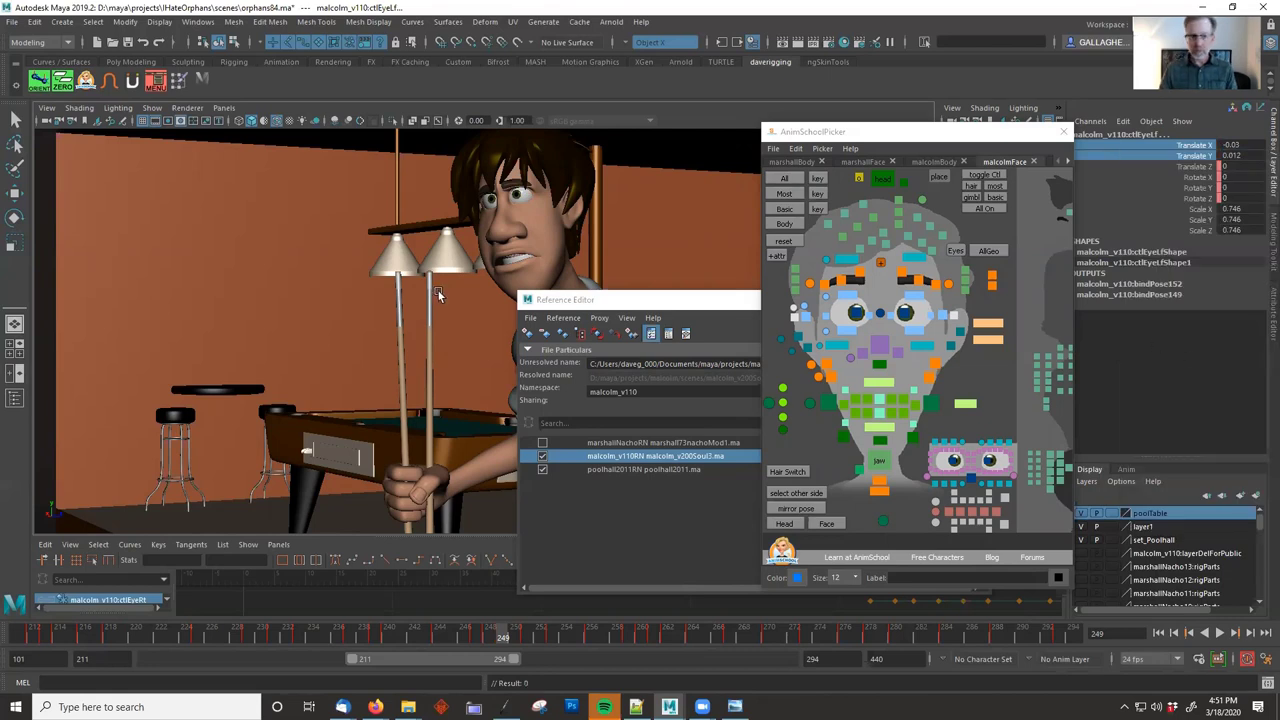
Scrub the animation to frame 259 to check the eyes, and move the Reference Editor out of the way.
left_click_drag(617, 302, 704, 309)
left_click_drag(78, 644, 633, 620)
left_click(744, 309)
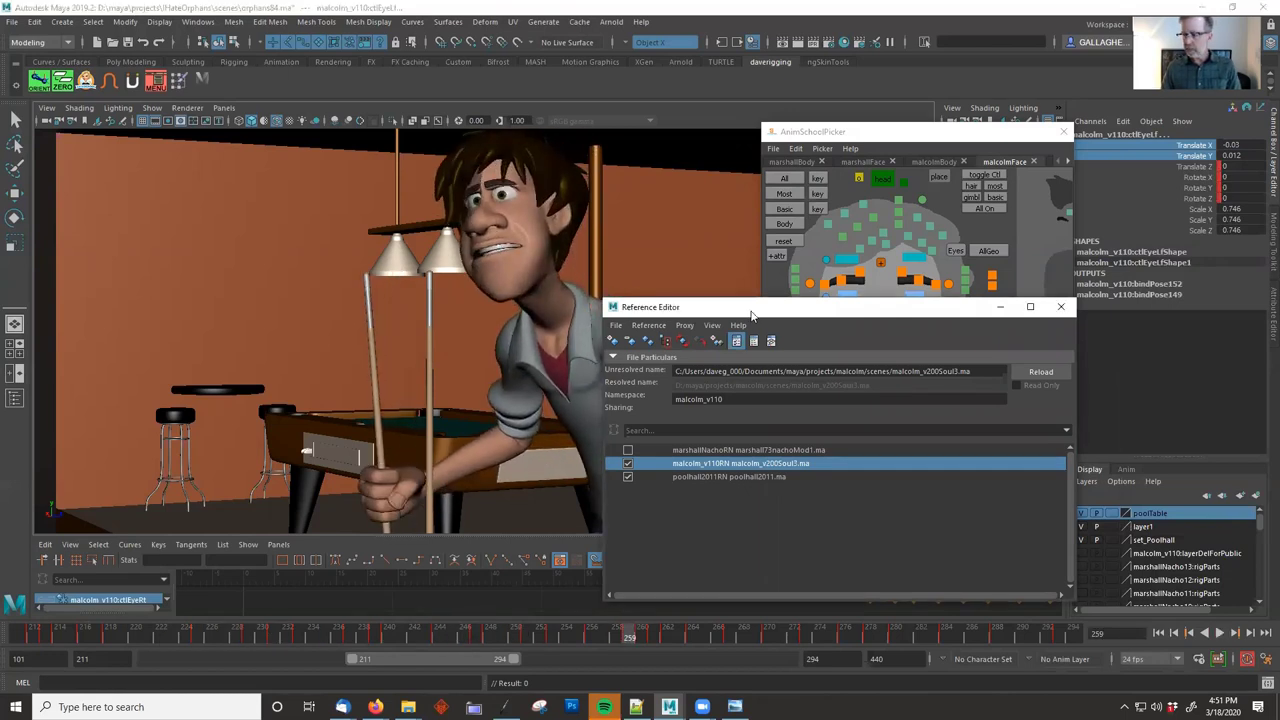
left_click_drag(752, 309, 1279, 365)
Try Malcolm's hairstyles using the hair visibility switches on the malcolmFace picker page, leave the head bald, and scrub the animation.
left_click(930, 161)
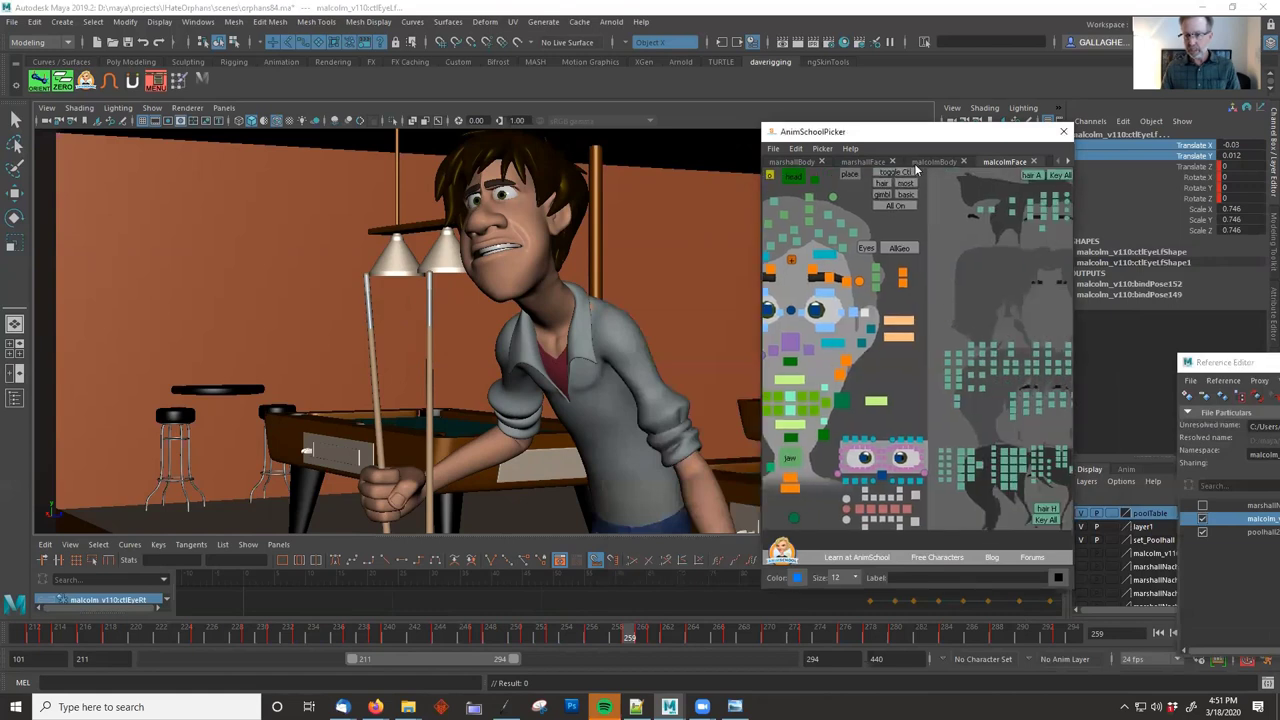
left_click(857, 161)
left_click(1000, 161)
middle_click_drag(841, 300, 673, 294, "alt")
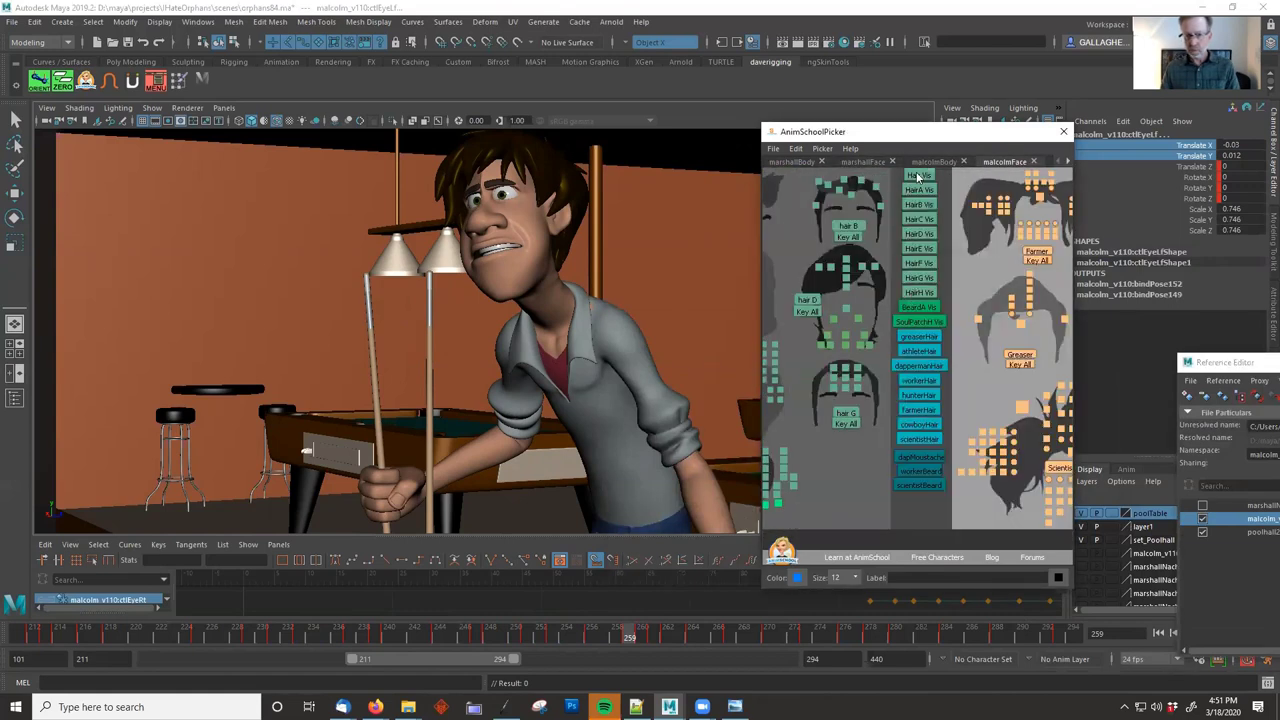
left_click(918, 176)
left_click(920, 190)
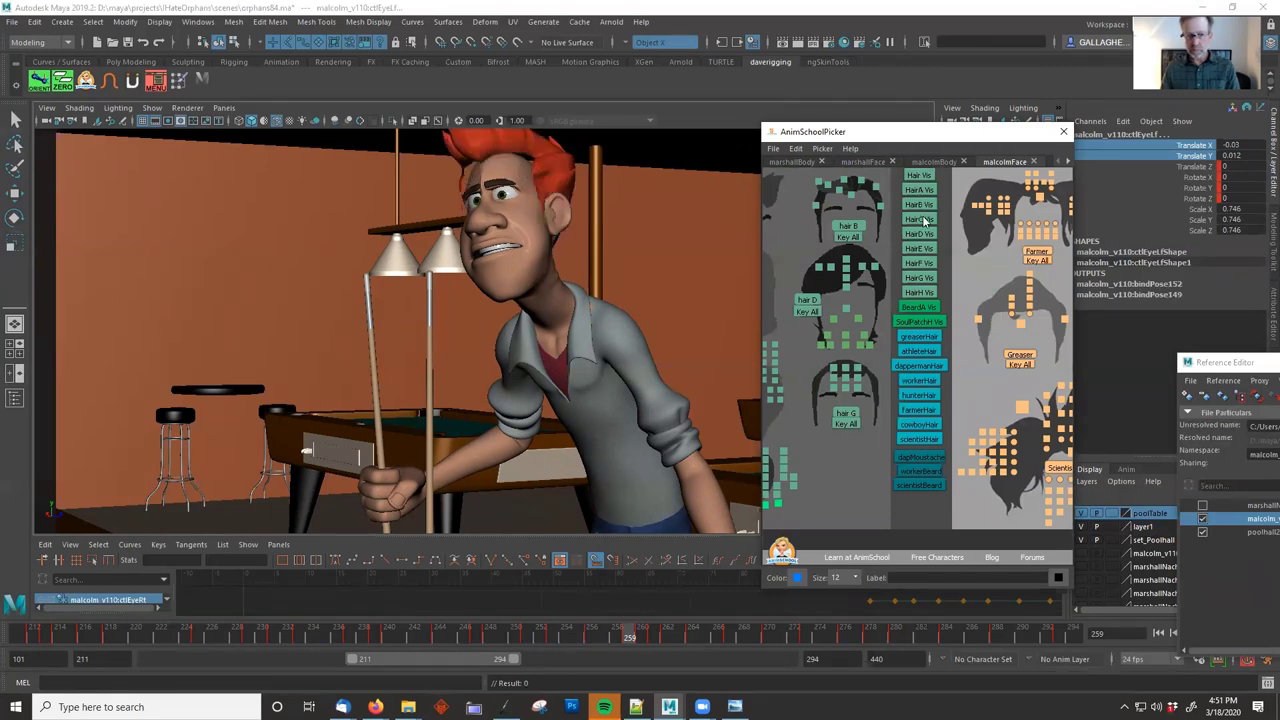
left_click(921, 219)
left_click(922, 249)
left_click(920, 266)
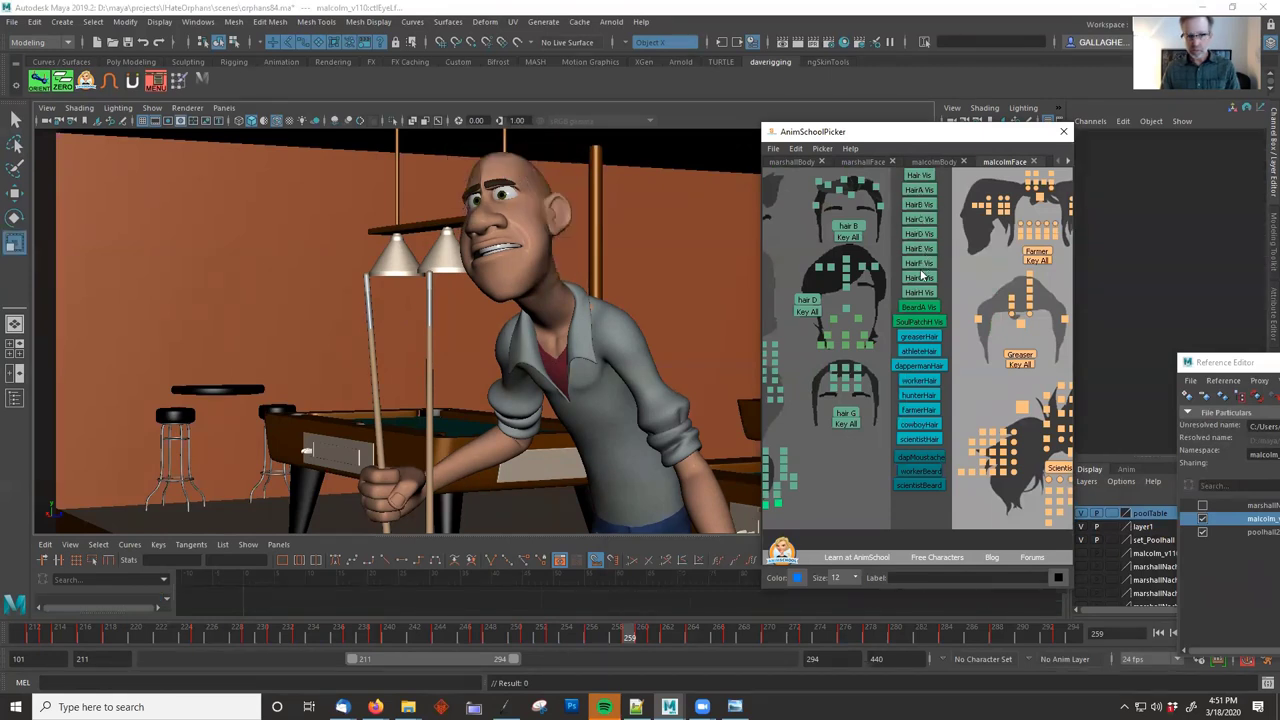
left_click(920, 292)
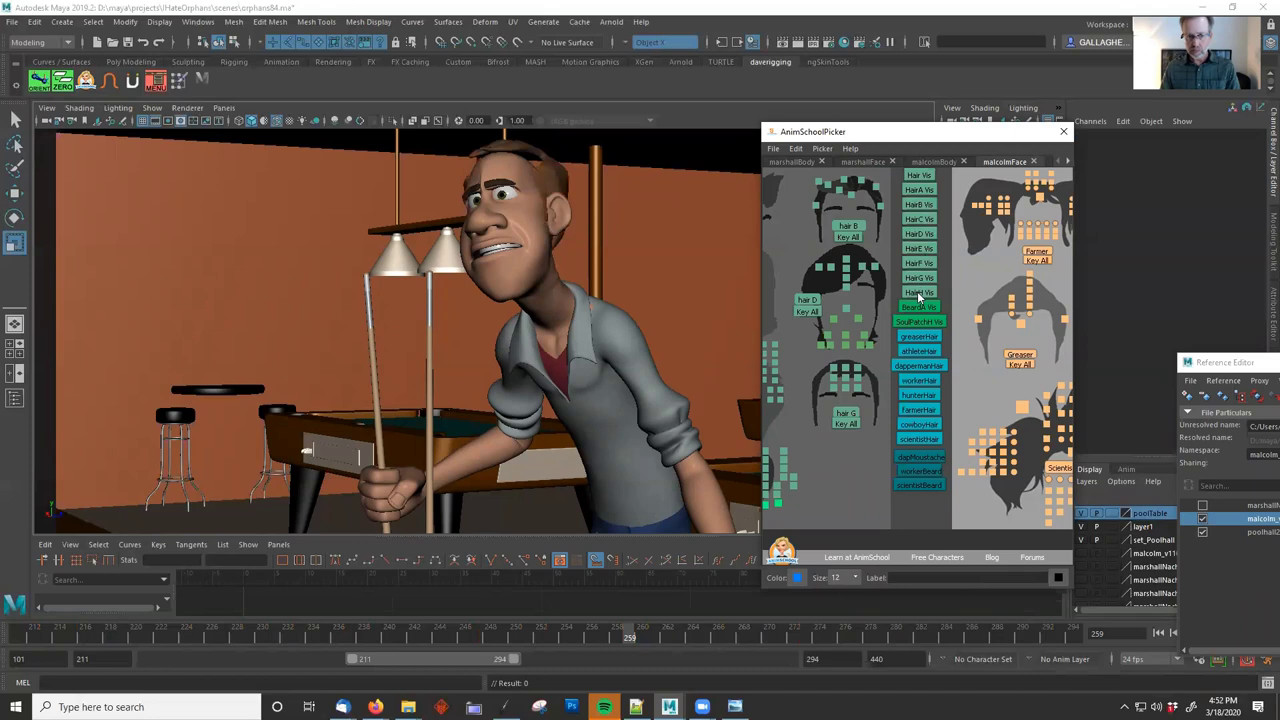
left_click(919, 297)
left_click(916, 281)
left_click(917, 278)
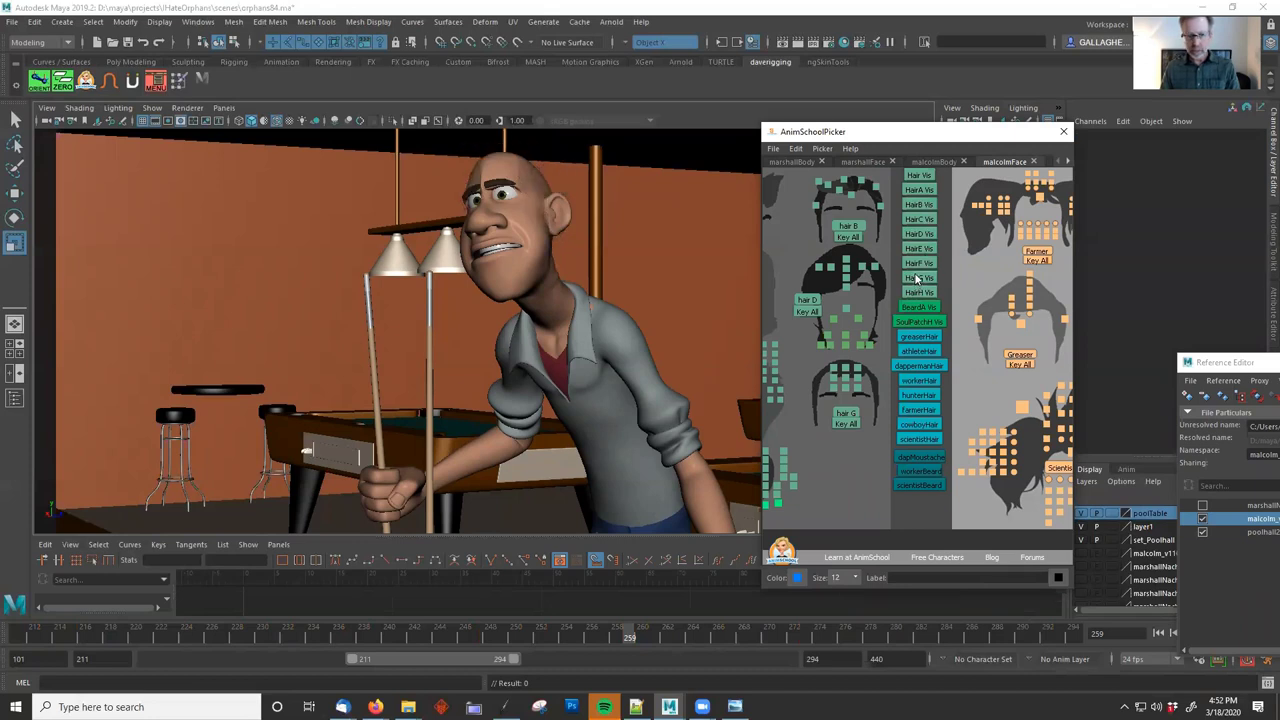
left_click_drag(197, 638, 817, 588)
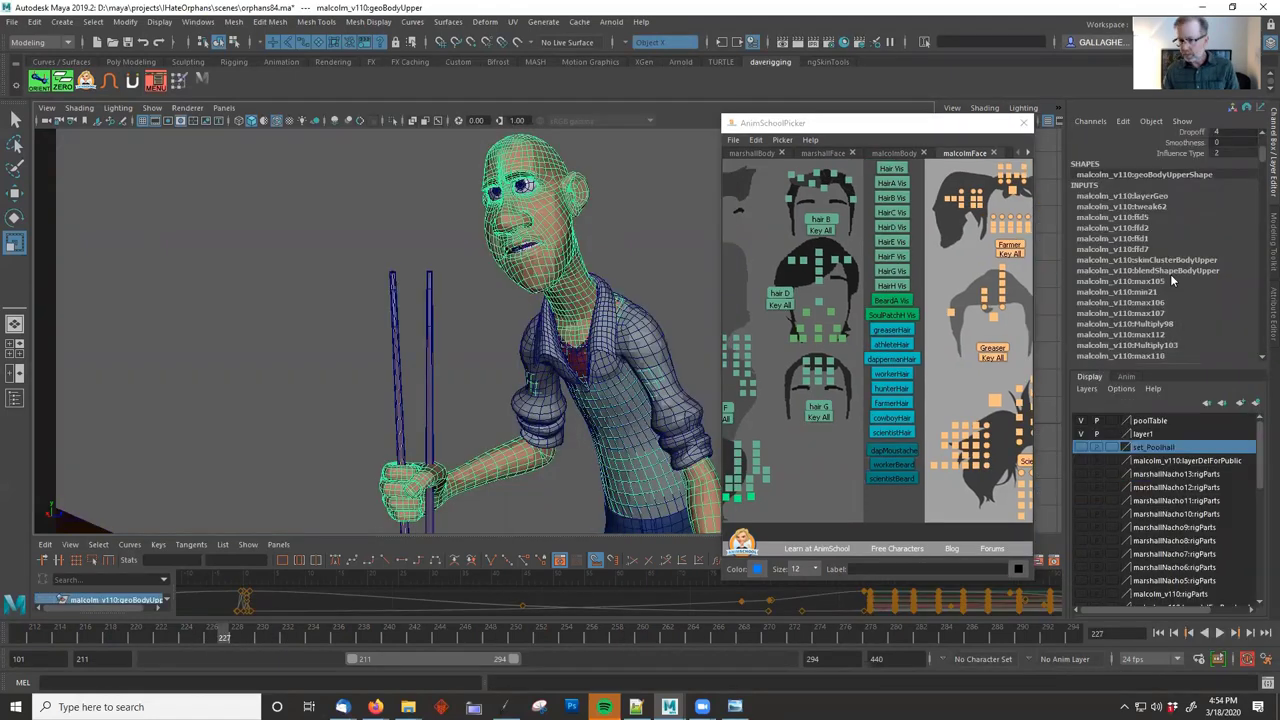
Set the geoBodyUpperSoul2 target of the blendShapeBodyUpper node to 1 and review the head shape through the animation.
left_click(1168, 270)
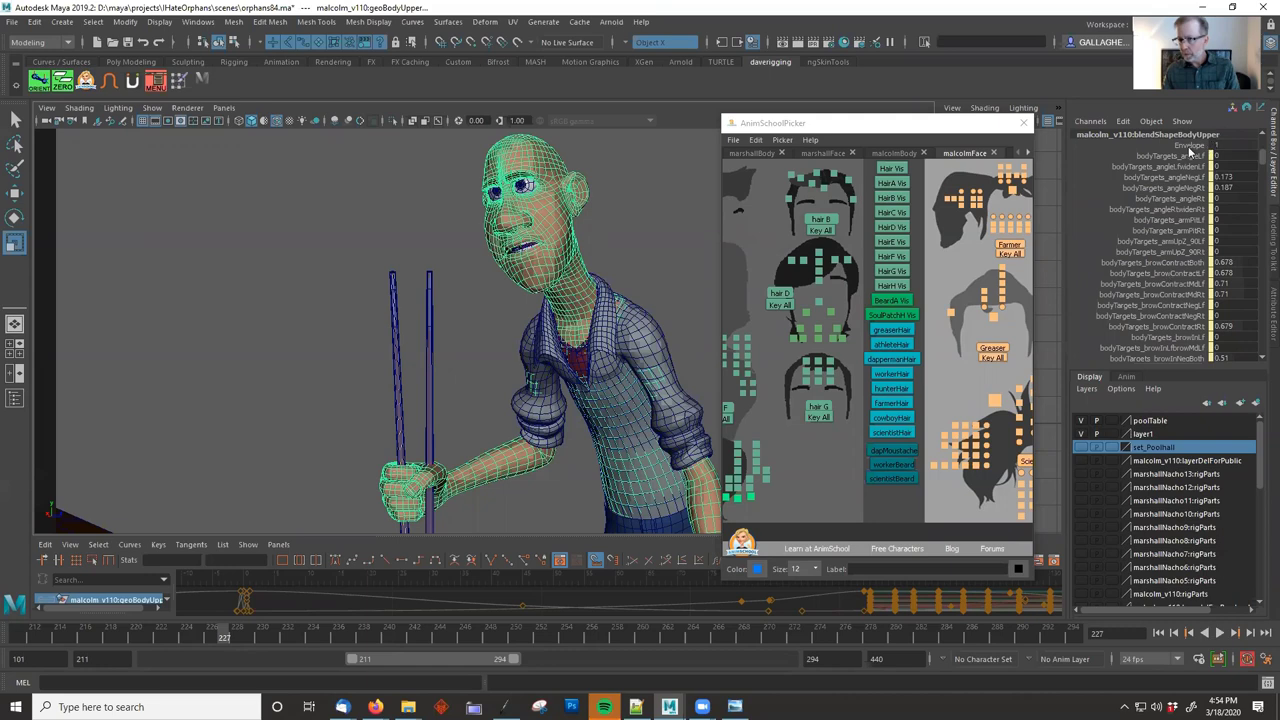
scroll(1173, 247, "down", 10)
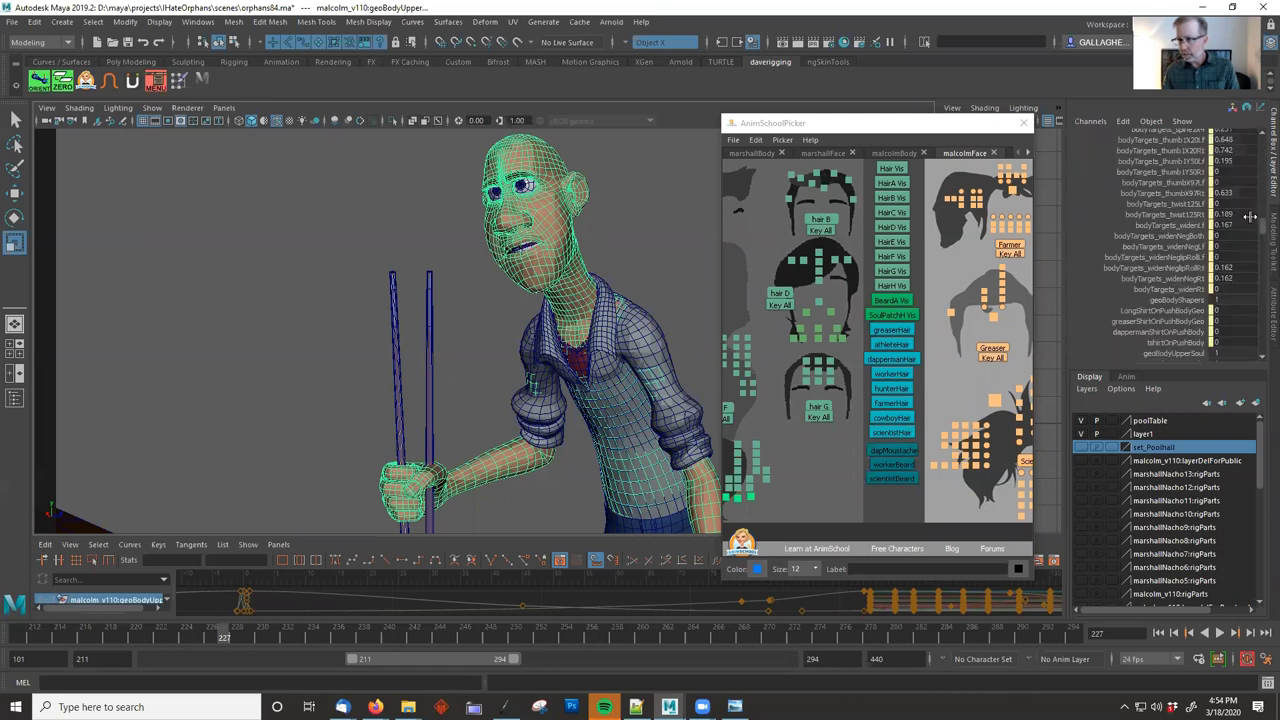
left_click(1169, 250)
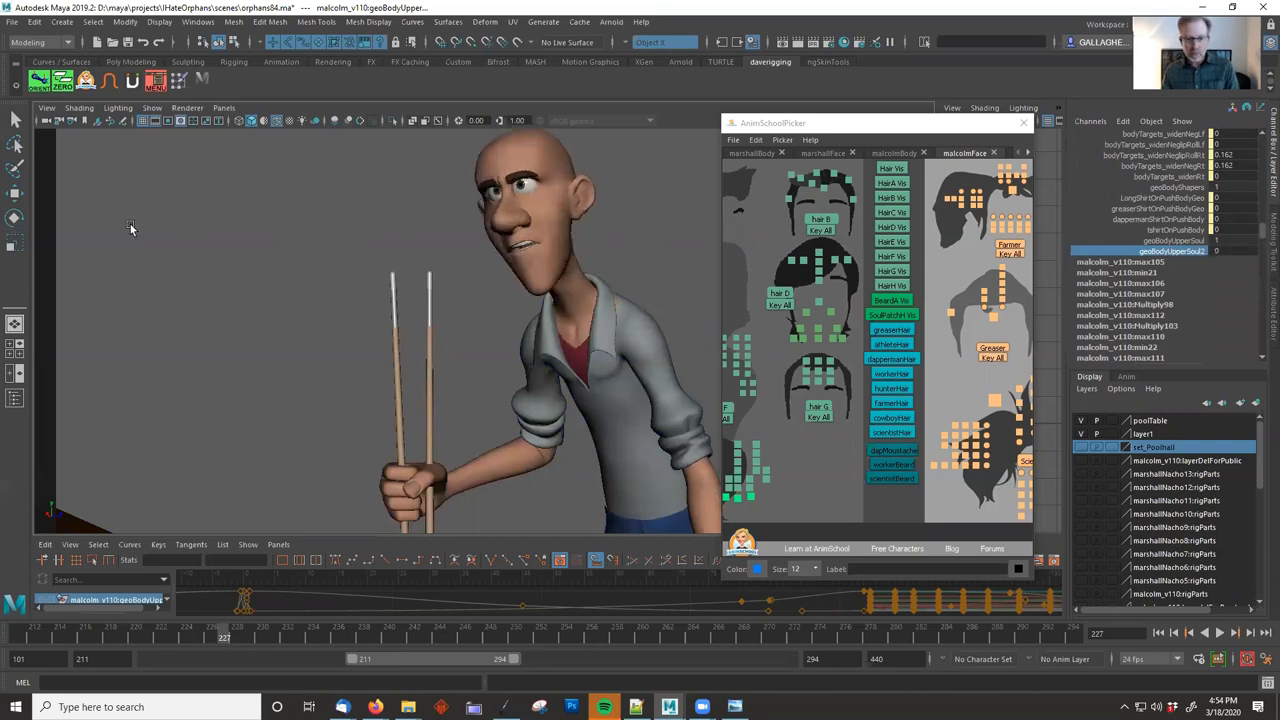
left_click_drag(392, 638, 1121, 607)
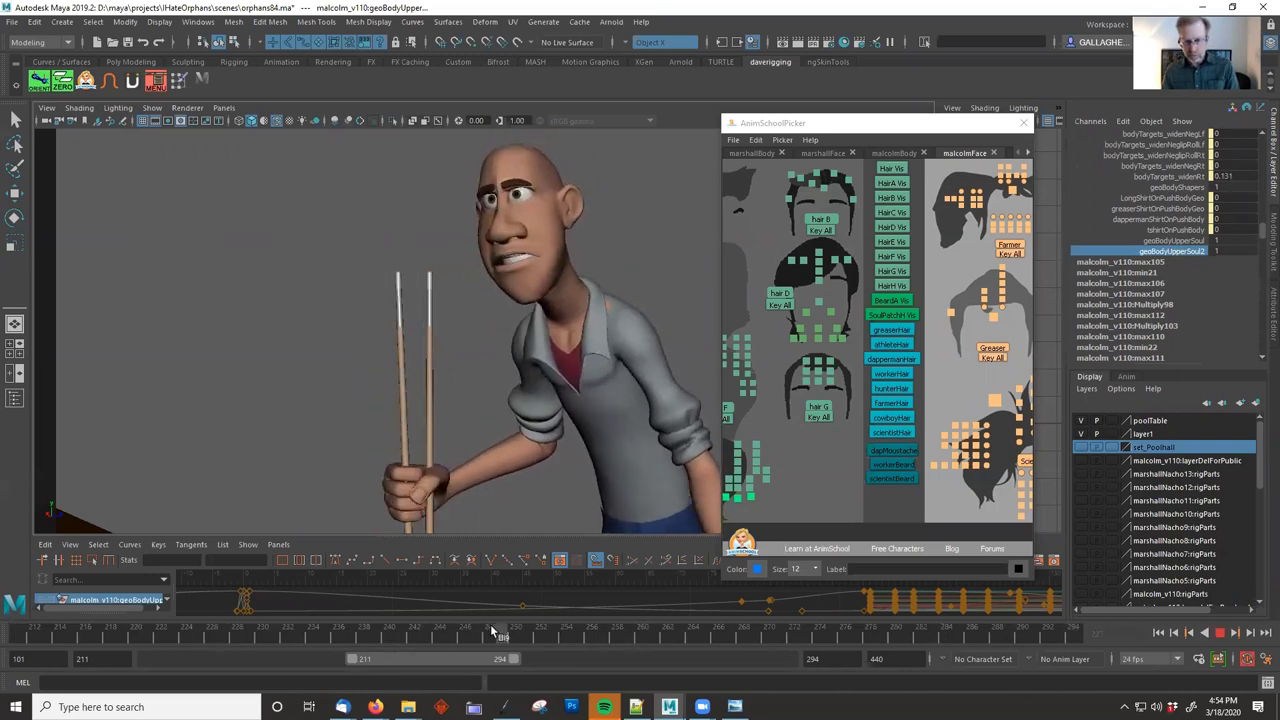
Go to frame 246 and hide the poolStick1 object in front of Malcolm.
left_click(466, 632)
left_click(432, 365)
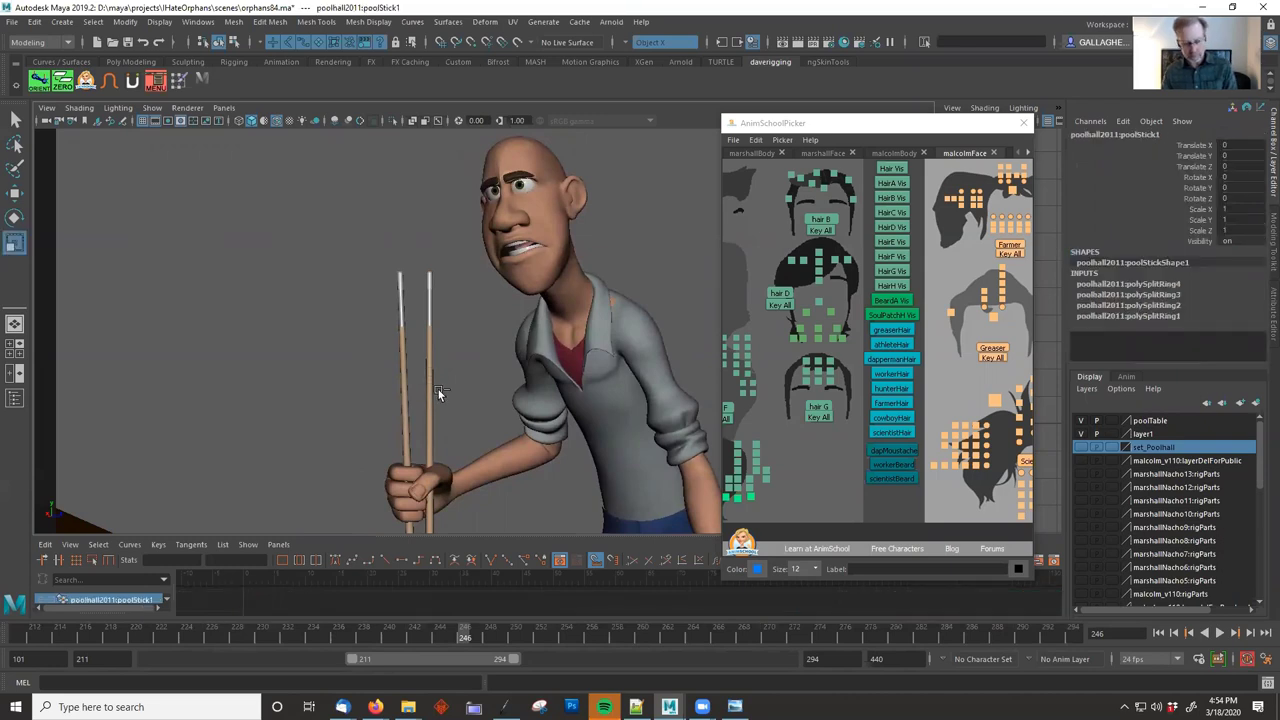
key("ctrl+h")
Frame Malcolm's face closely and select both inner brow controls on the malcolmFace picker page.
right_click_drag(537, 276, 549, 374, "alt")
left_click_drag(549, 374, 428, 332, "alt")
right_click_drag(428, 332, 543, 366, "alt")
middle_click_drag(575, 150, 558, 314, "alt")
left_click_drag(558, 312, 558, 347, "alt")
middle_click_drag(904, 215, 1066, 219, "alt")
mouse_move(920, 241)
middle_mouse_down("alt")
mouse_move(1002, 313)
mouse_move(1180, 265)
middle_mouse_up("alt")
middle_click_drag(857, 316, 871, 307, "alt")
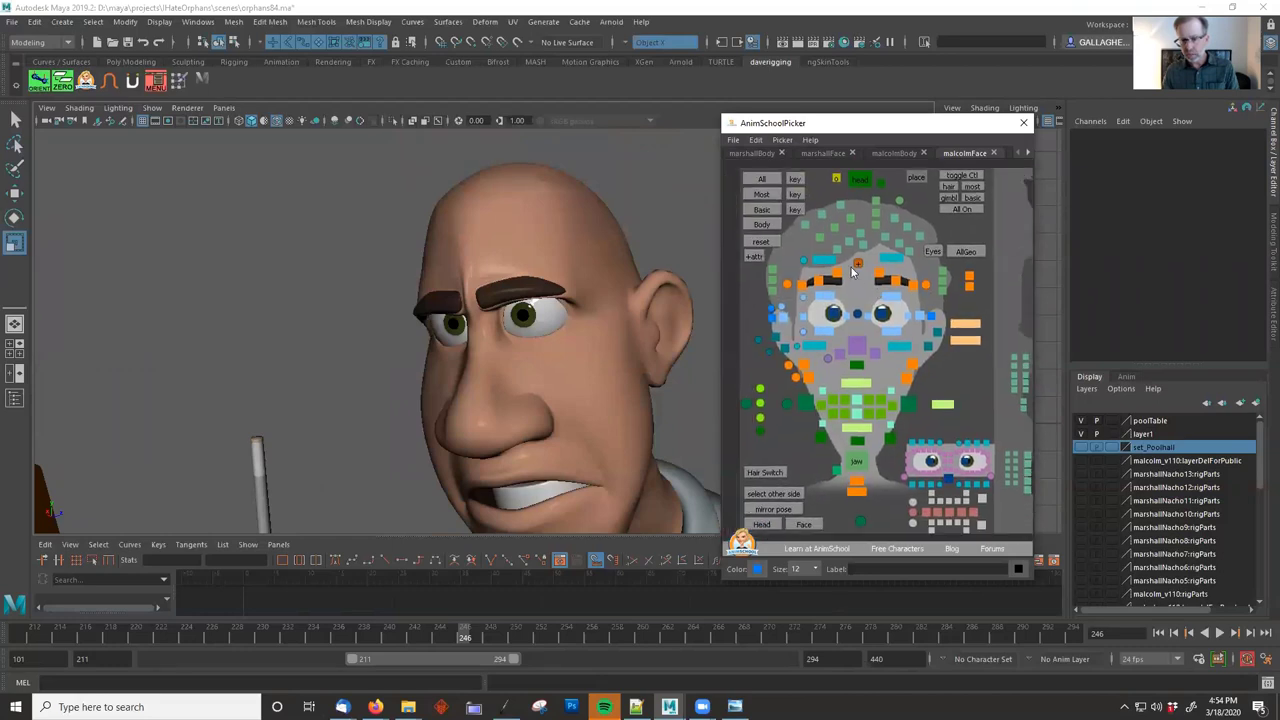
left_click(881, 275)
left_click(838, 275, "shift")
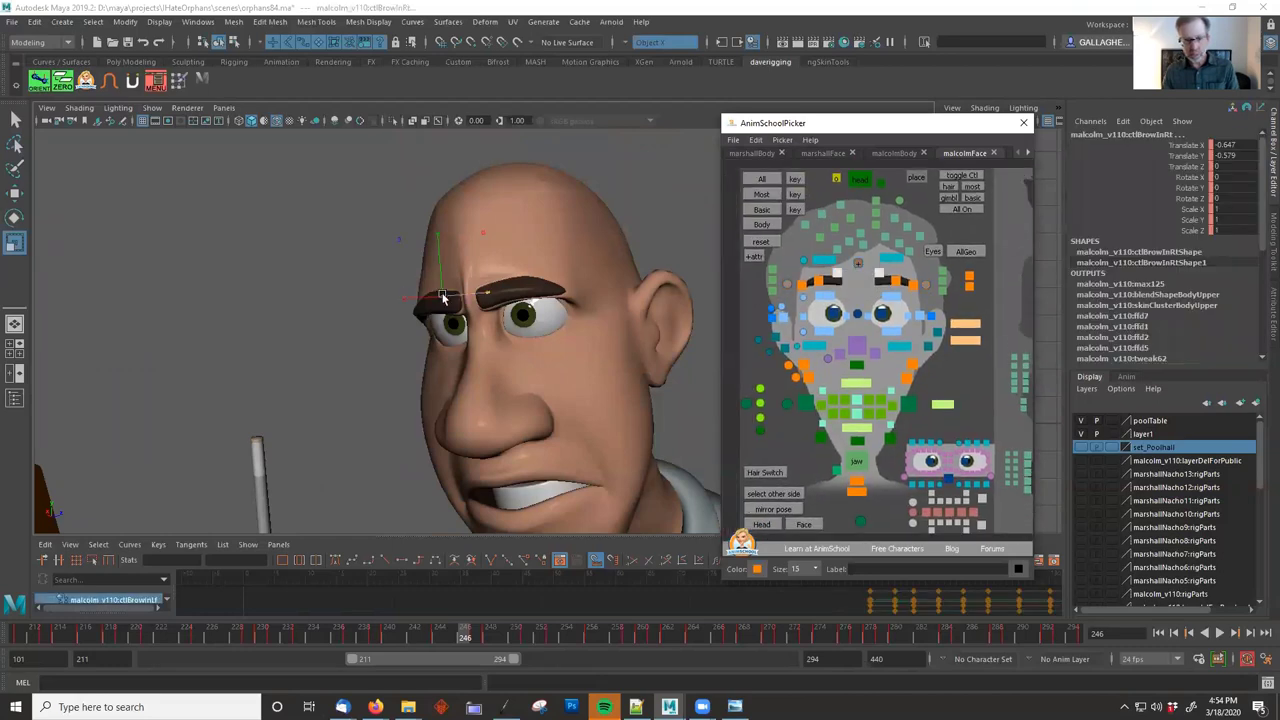
Try moving the two inner brow controls with the Move tool.
key("w")
left_click_drag(408, 300, 510, 297, "alt")
key("ctrl+z")
left_click_drag(395, 277, 433, 255, "alt")
key("ctrl+z")
Enlarge the Graph Editor and frame the inner brow control's Translate X curve.
left_click_drag(506, 540, 506, 462)
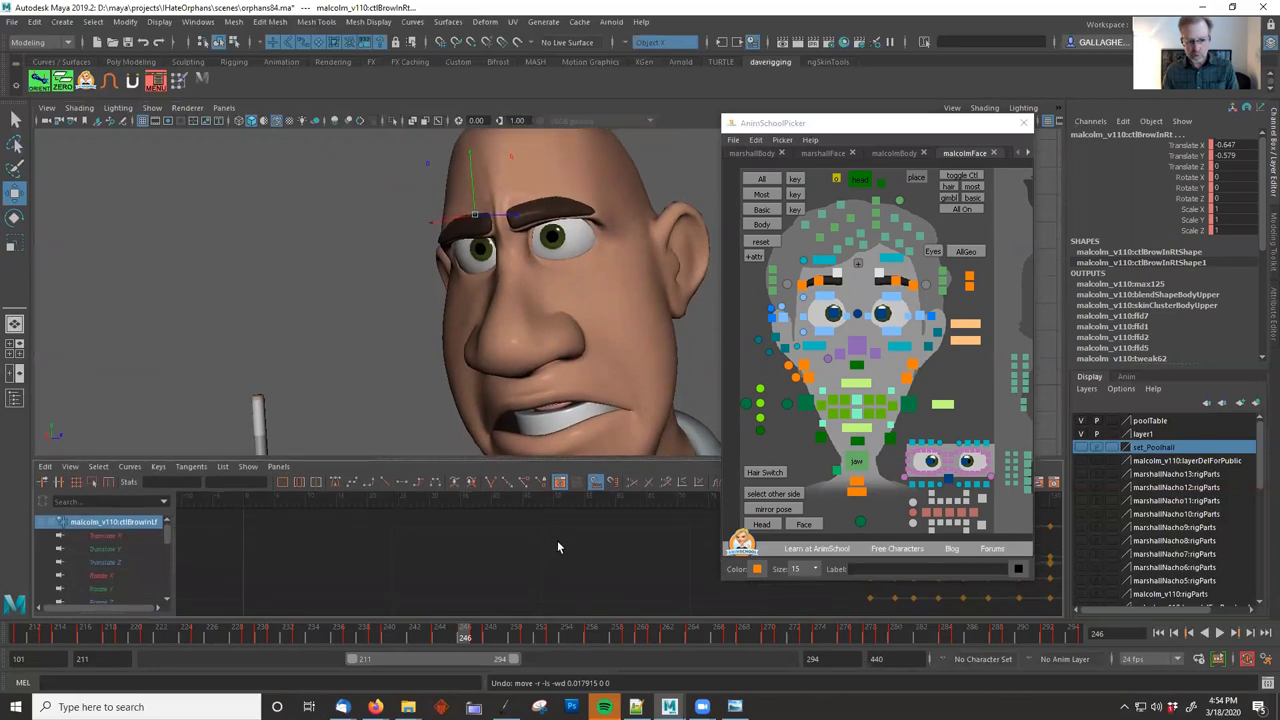
left_click(112, 535)
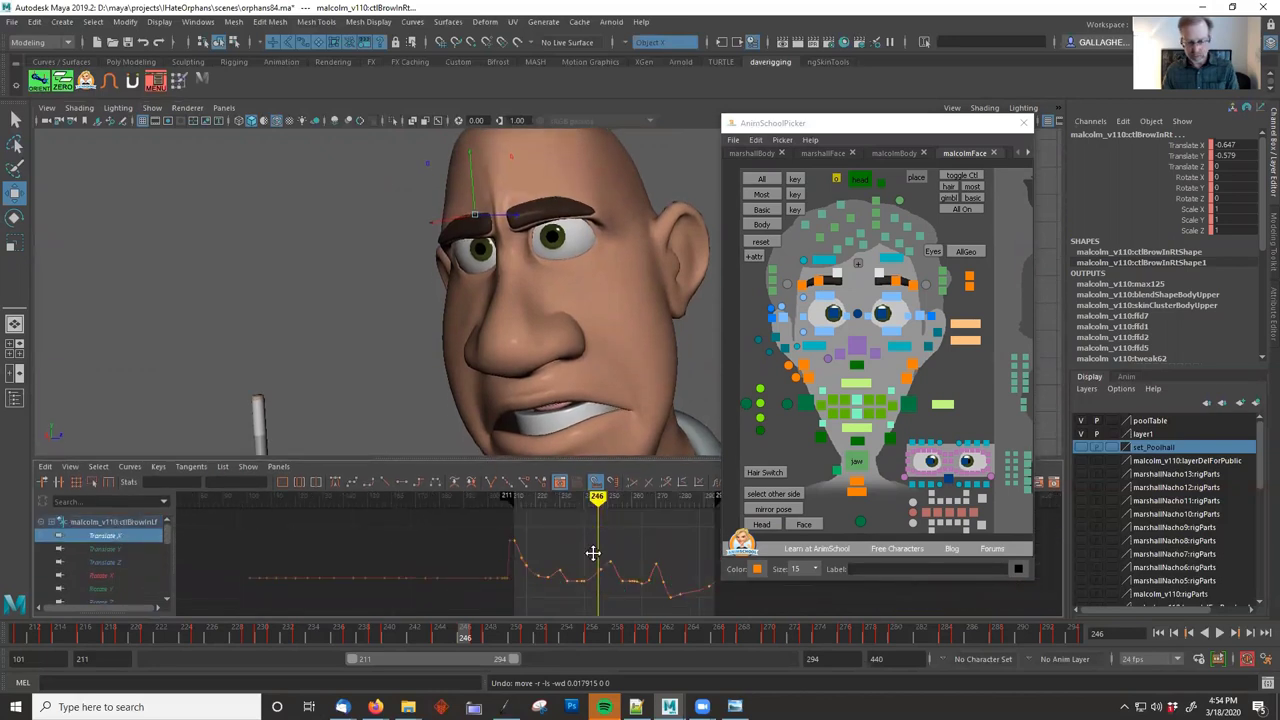
key("f")
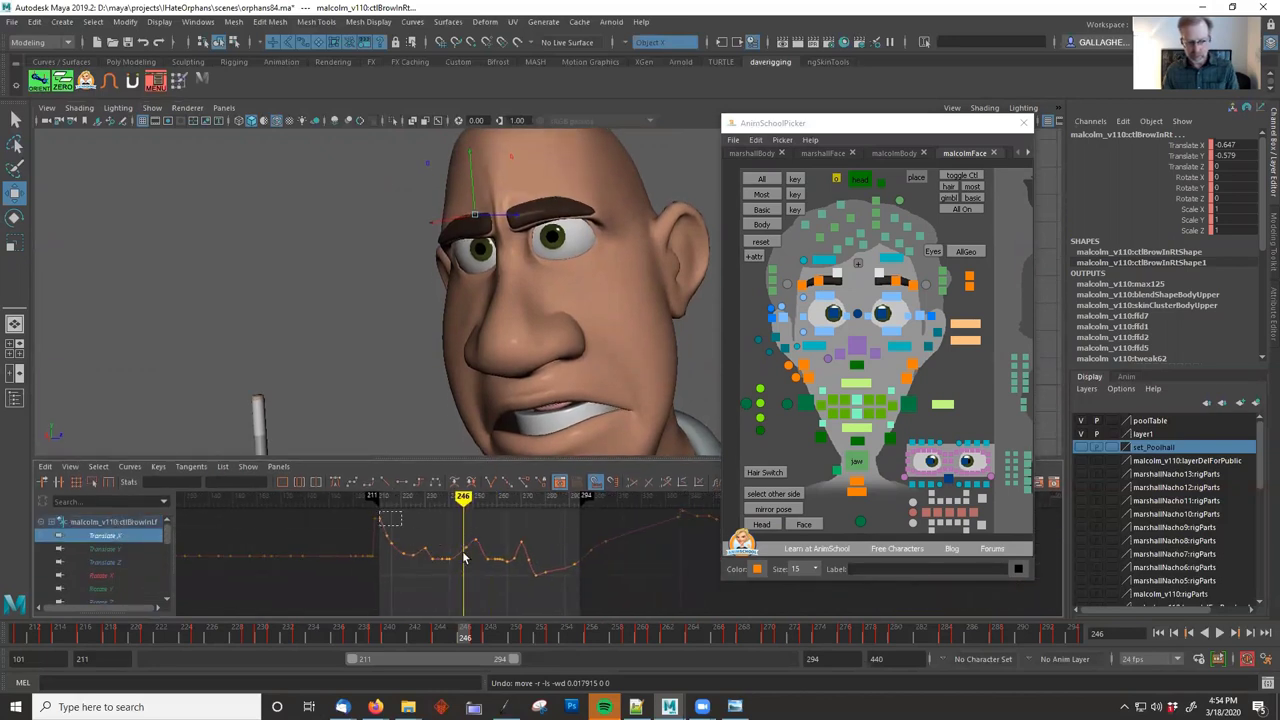
Try shifting the inner brow control's Translate X keys between frames 211 and 294 in the Graph Editor.
left_click_drag(463, 558, 597, 594)
key("ctrl+z")
key("ctrl+z")
key("ctrl+z")
key("ctrl+z")
key("ctrl+z")
key("ctrl+z")
key("ctrl+z")
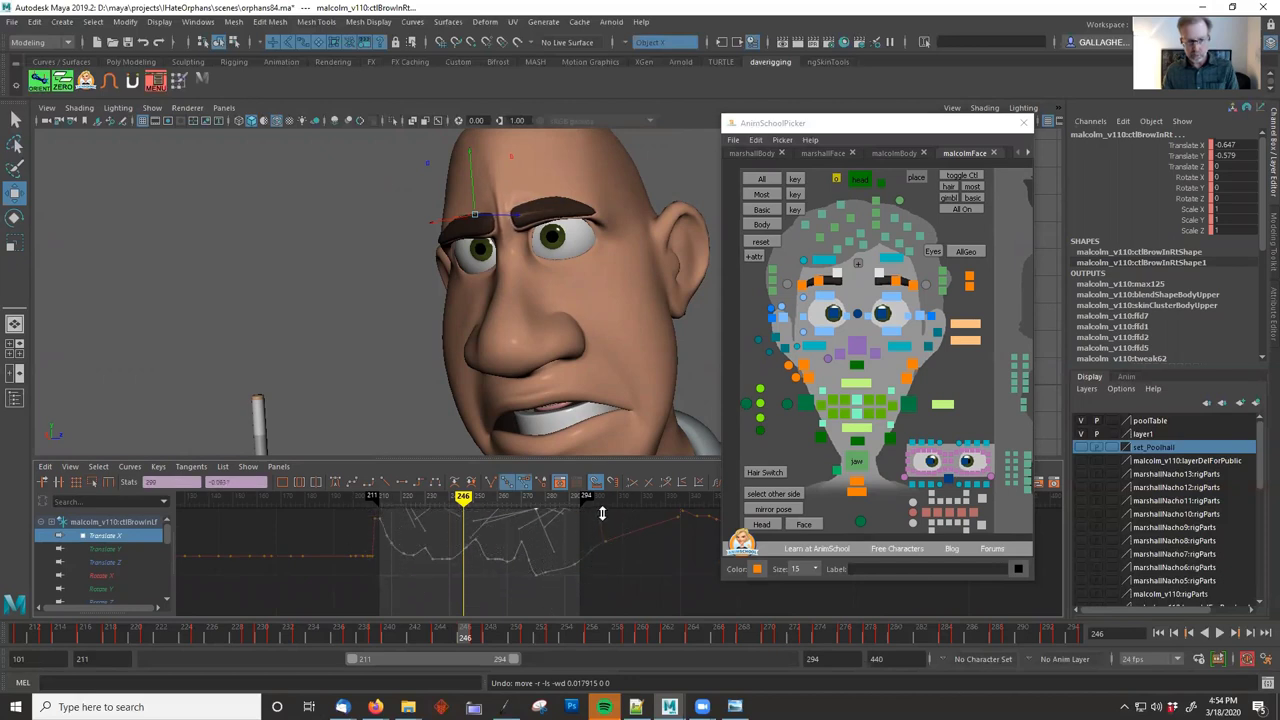
Try lowering the whole stretch of the inner brow control's Translate X curve inside the 211–294 playback range.
left_click(129, 535)
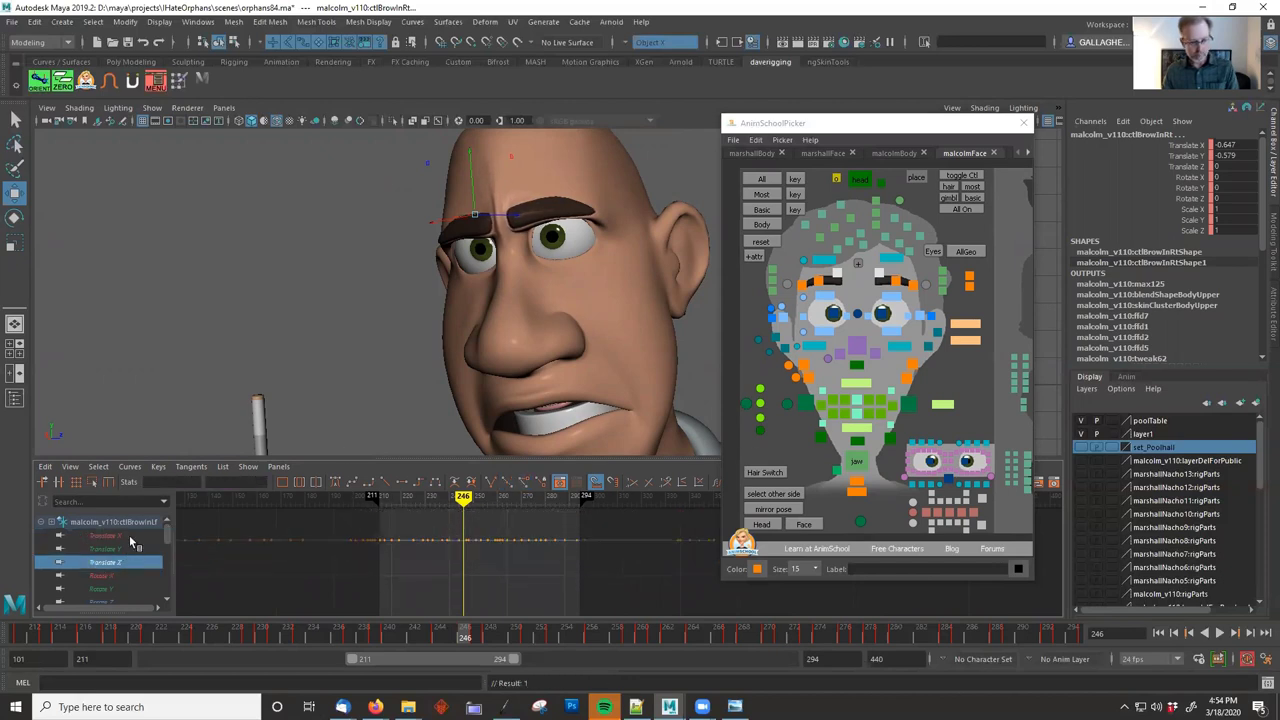
left_click_drag(388, 525, 576, 592)
middle_click_drag(577, 500, 584, 556, "shift")
key("ctrl+z")
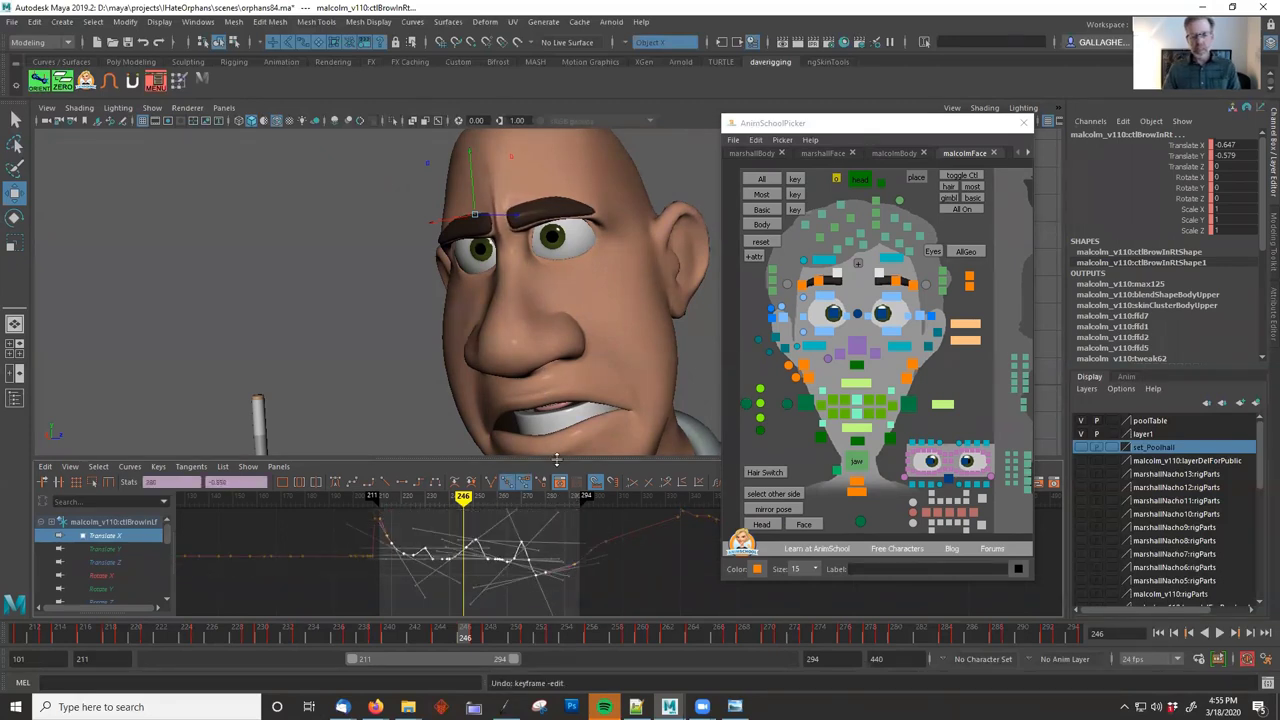
Shrink the Graph Editor and frame Malcolm's upper body together with the pool table.
left_click_drag(560, 458, 600, 540)
right_click_drag(659, 404, 579, 406, "alt")
left_click_drag(579, 406, 540, 352, "alt")
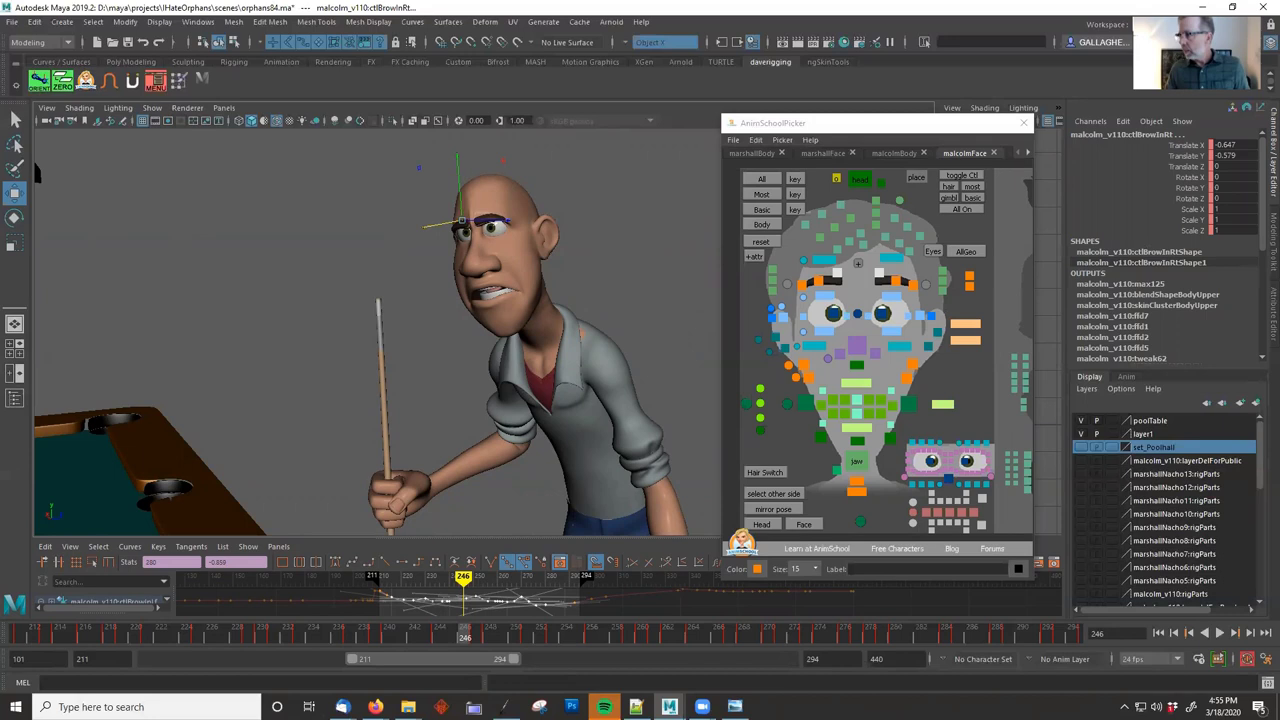
Switch to hipsterMalcolmIdeas1.JPG in Windows Photo Viewer and narrow its window to show the blond character beside Malcolm.
left_click(408, 707)
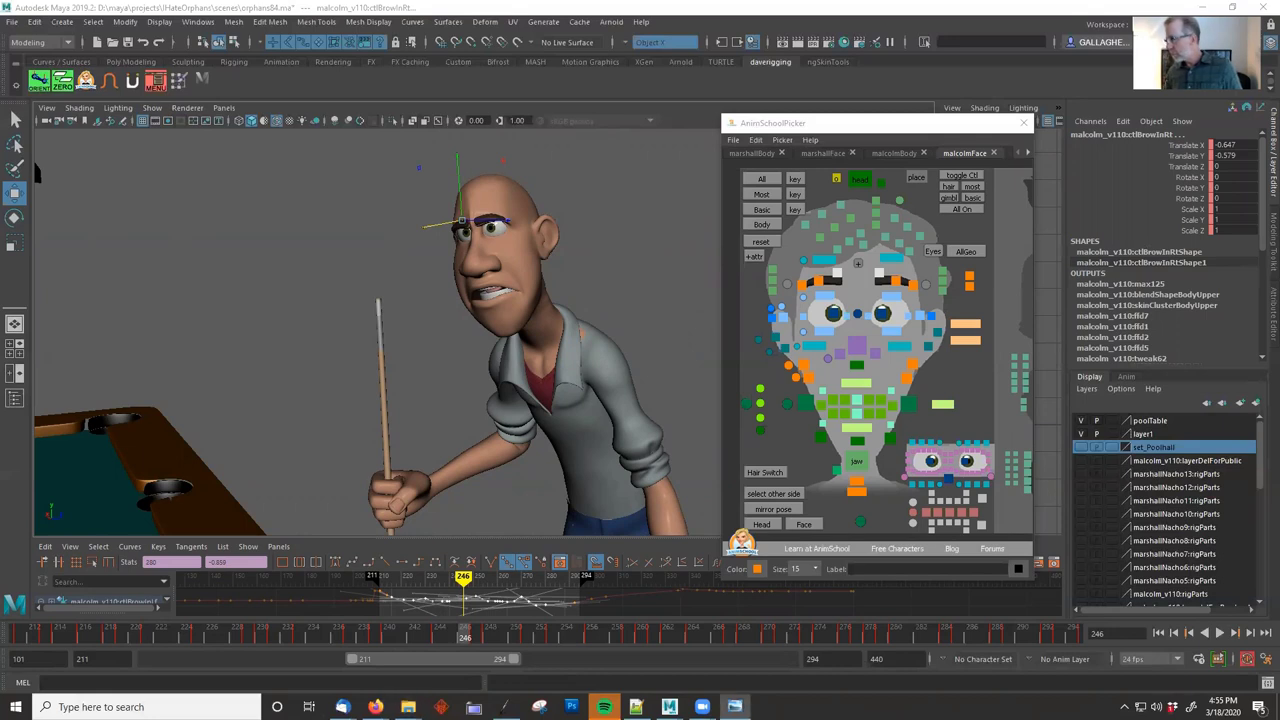
left_click(735, 707)
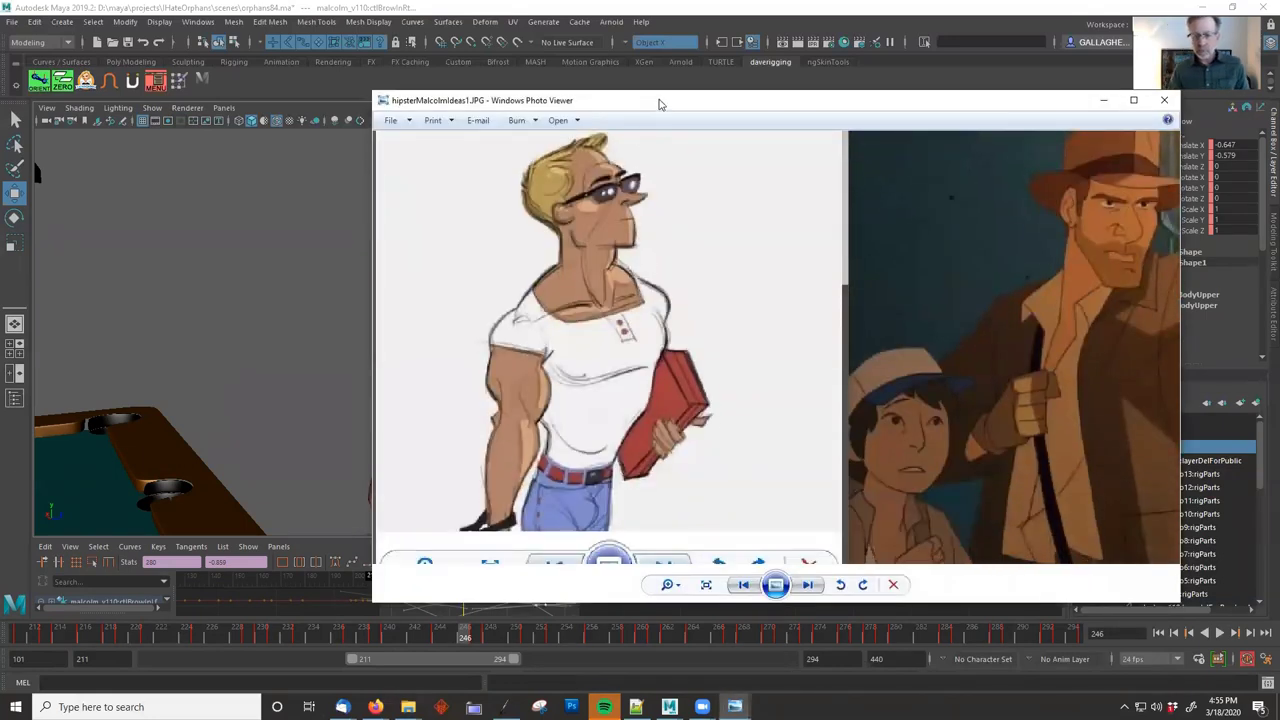
left_click_drag(659, 104, 857, 99)
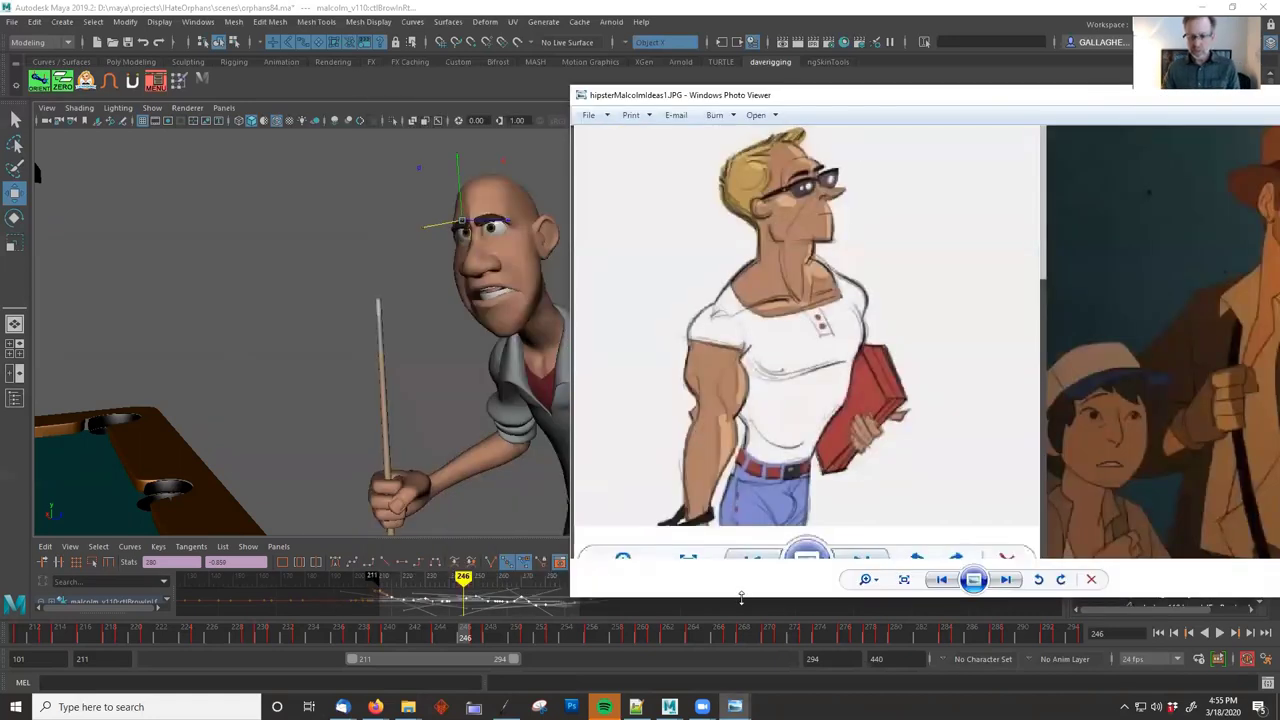
left_click_drag(741, 598, 741, 613)
left_click_drag(778, 101, 628, 130)
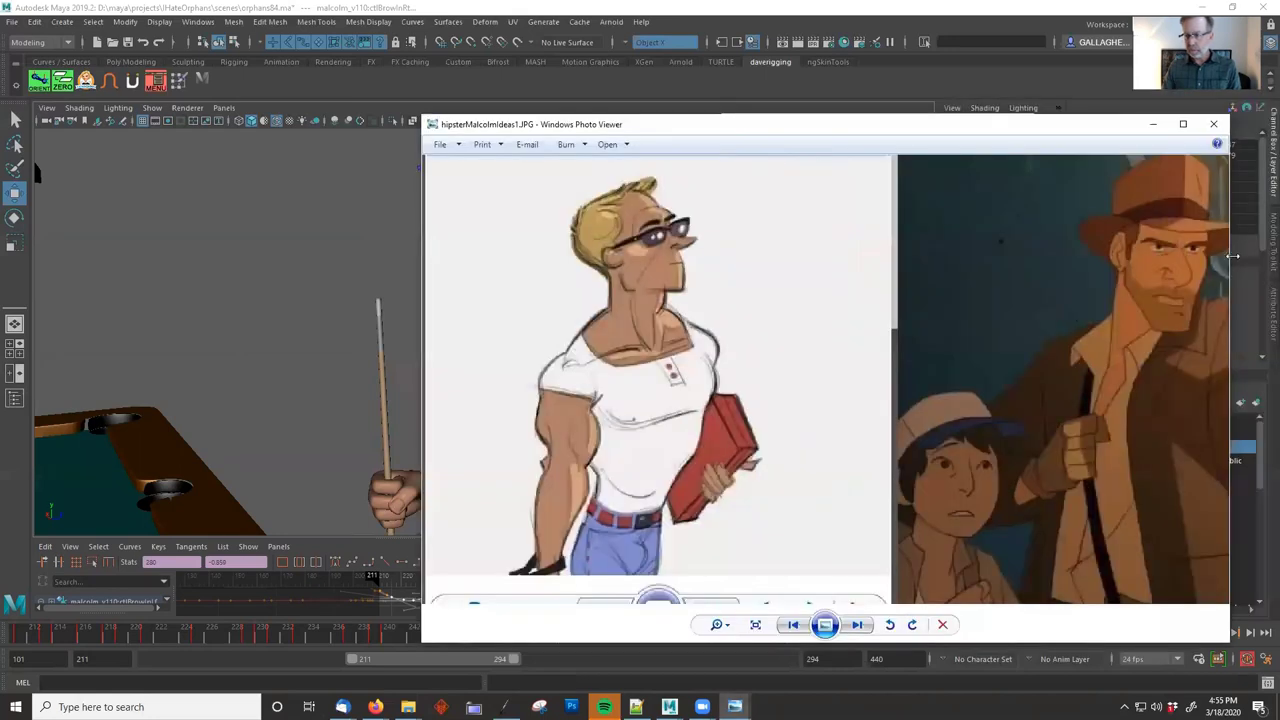
left_click_drag(1235, 252, 819, 250)
mouse_move(608, 128)
left_mouse_down()
mouse_move(808, 97)
mouse_move(755, 91)
left_mouse_up()
key("y")
left_click_drag(536, 265, 770, 235)
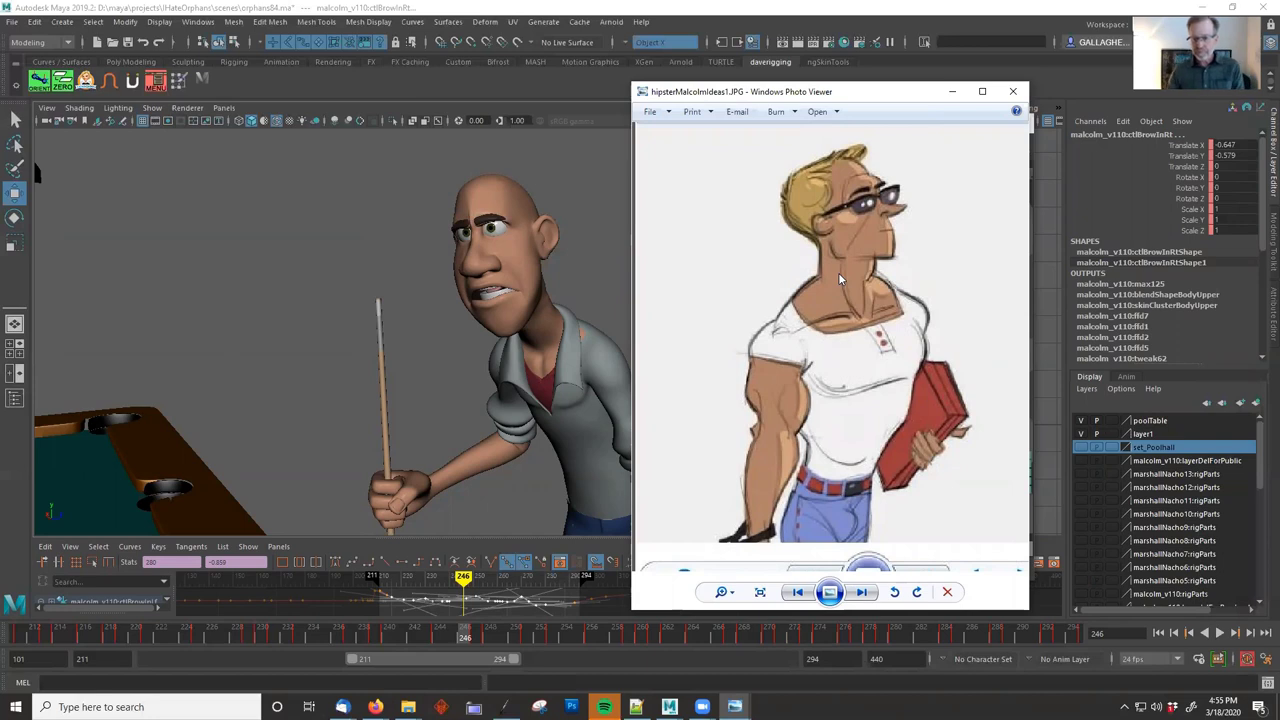
Mark the belt, neck, shoulders and jaw of the blond character with circles and direction arrows, and clear the markings.
left_click_drag(843, 483, 832, 488)
left_click_drag(856, 300, 853, 310)
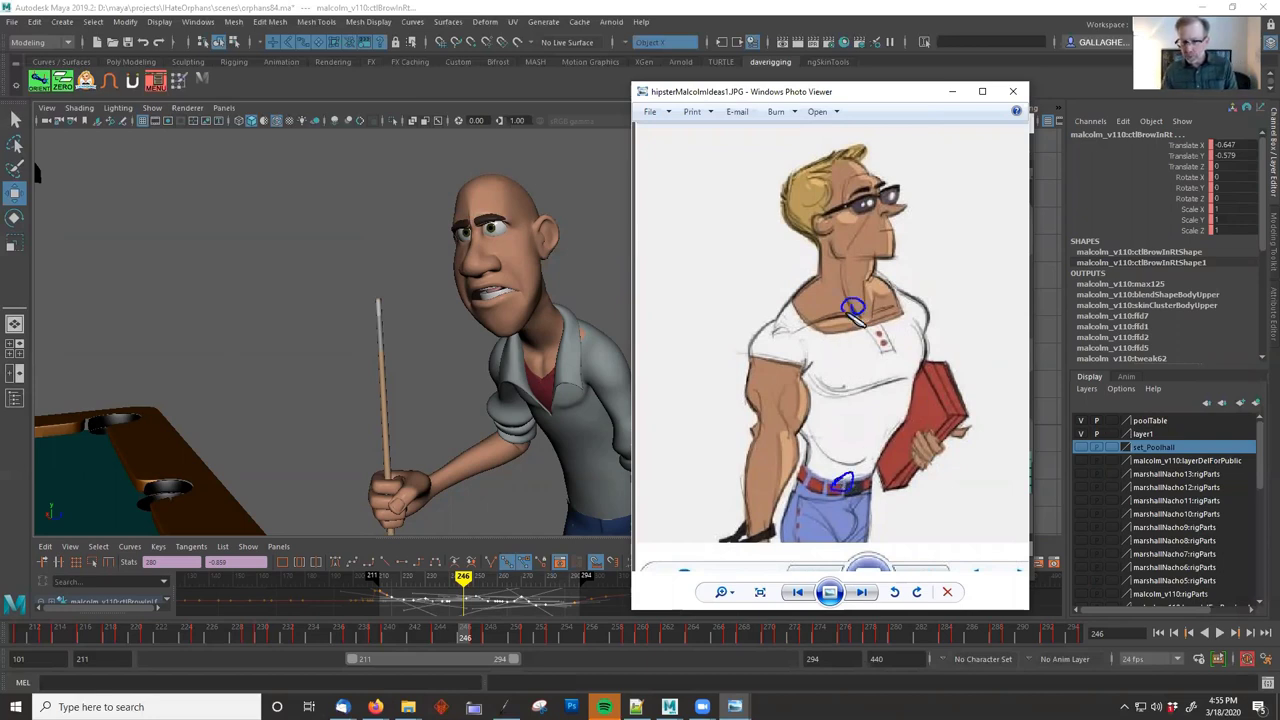
left_click_drag(788, 338, 784, 337)
left_click_drag(912, 322, 914, 320)
left_click_drag(846, 218, 842, 226)
mouse_move(922, 183)
left_mouse_down()
mouse_move(921, 240)
mouse_move(930, 219)
left_mouse_up()
mouse_move(832, 323)
left_mouse_down()
mouse_move(786, 342)
mouse_move(800, 348)
left_mouse_up()
mouse_move(910, 355)
left_mouse_down()
mouse_move(908, 428)
mouse_move(894, 446)
mouse_move(935, 408)
left_mouse_up()
mouse_move(897, 503)
left_mouse_down()
mouse_move(899, 575)
mouse_move(930, 540)
left_mouse_up()
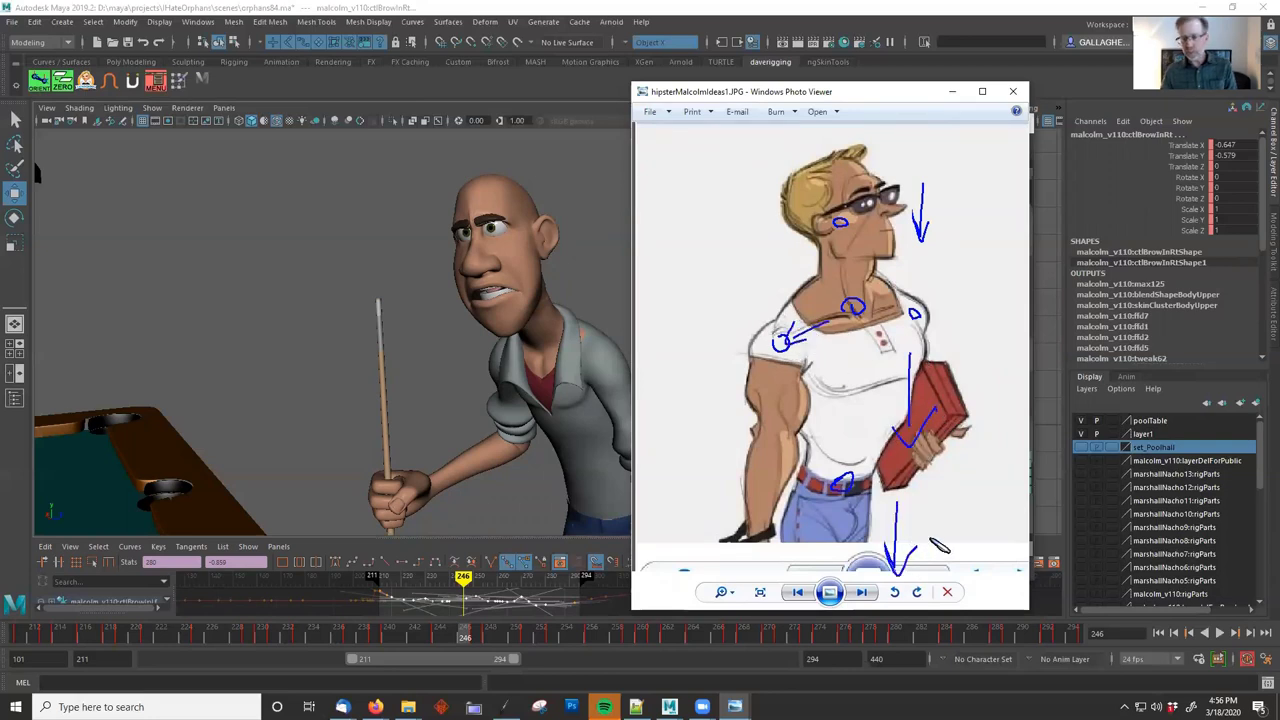
key("Escape")
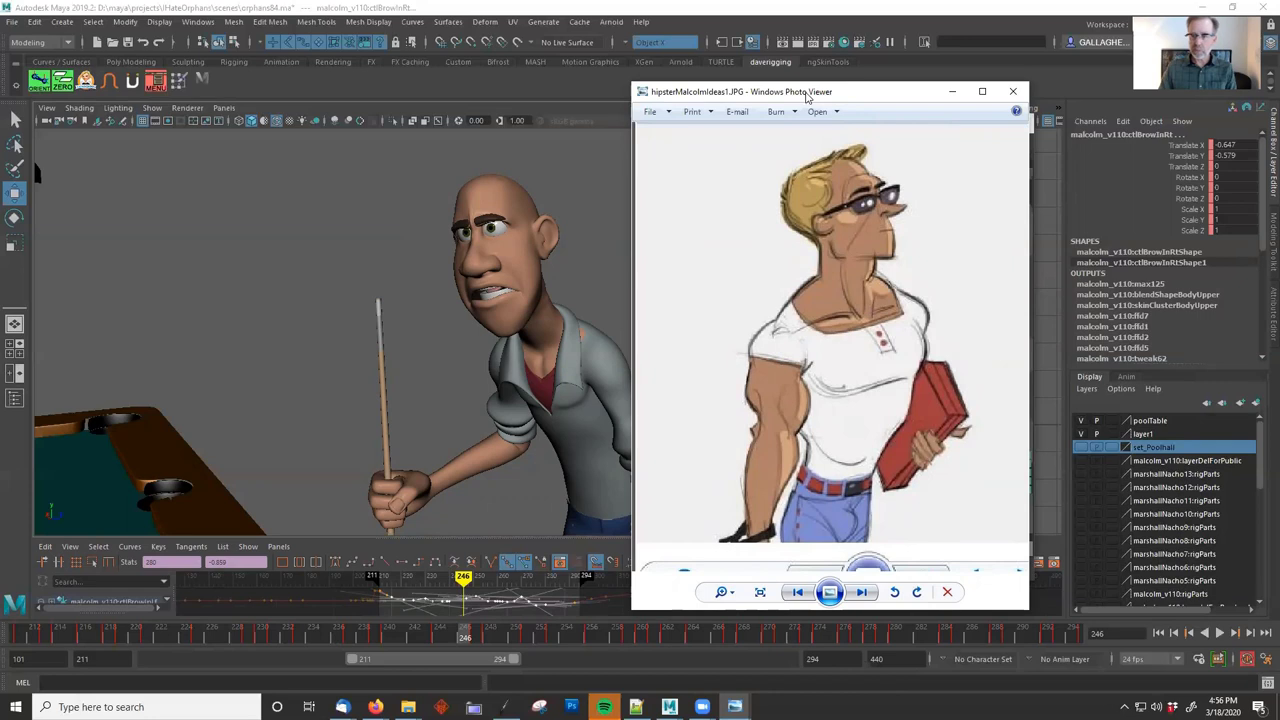
Move the reference picture window out of the way to uncover the animated scene and the face picker.
left_click_drag(827, 93, 849, 109)
scroll(863, 348, "down", 5)
scroll(785, 405, "up", 3)
left_click_drag(773, 419, 952, 227)
scroll(753, 435, "up", 2)
left_click_drag(756, 418, 785, 348)
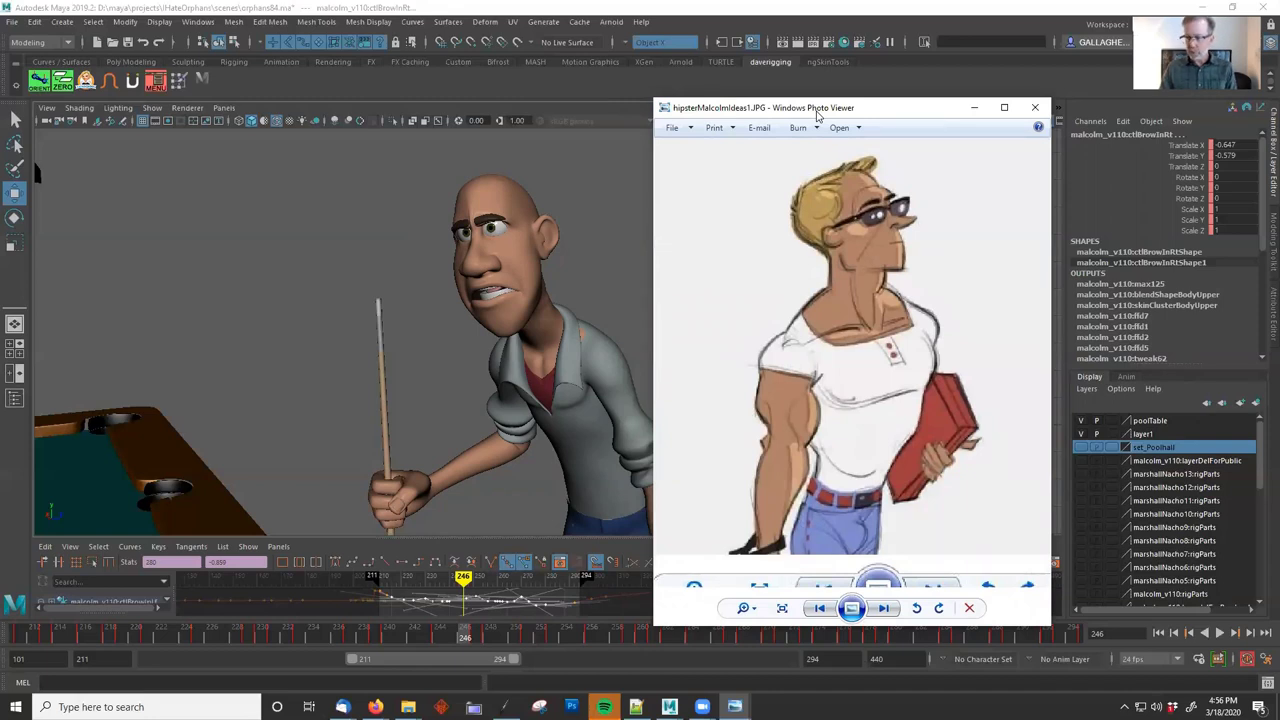
left_click_drag(817, 112, 0, 112)
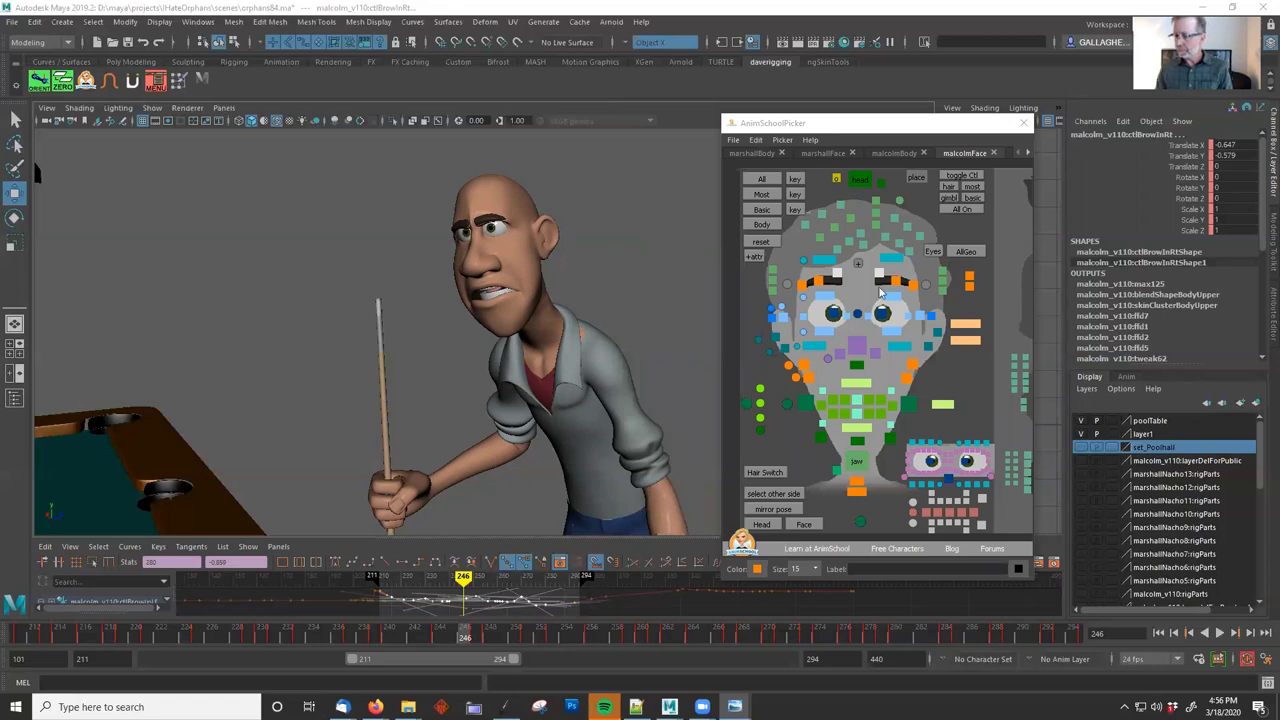
Switch to the malcolm_v200Soul3 rig scene and select the upper body mesh.
key("alt+Tab")
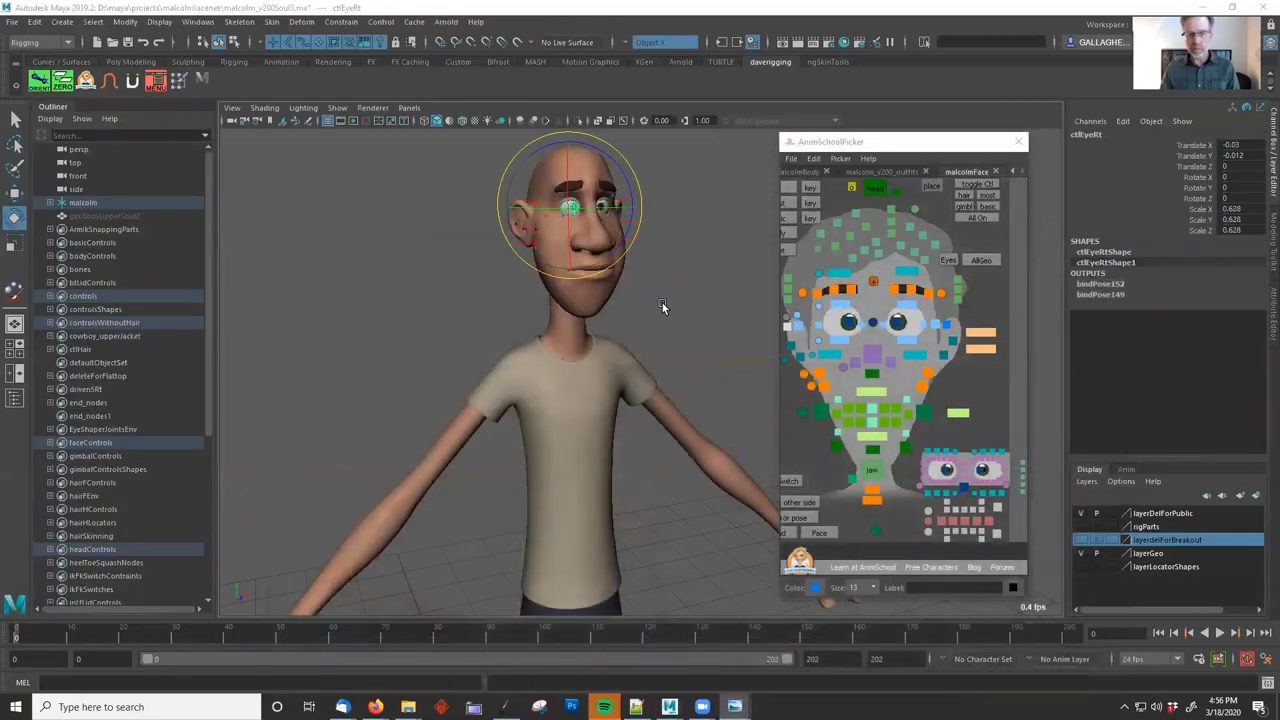
middle_click_drag(662, 306, 659, 333, "alt")
left_click(672, 330)
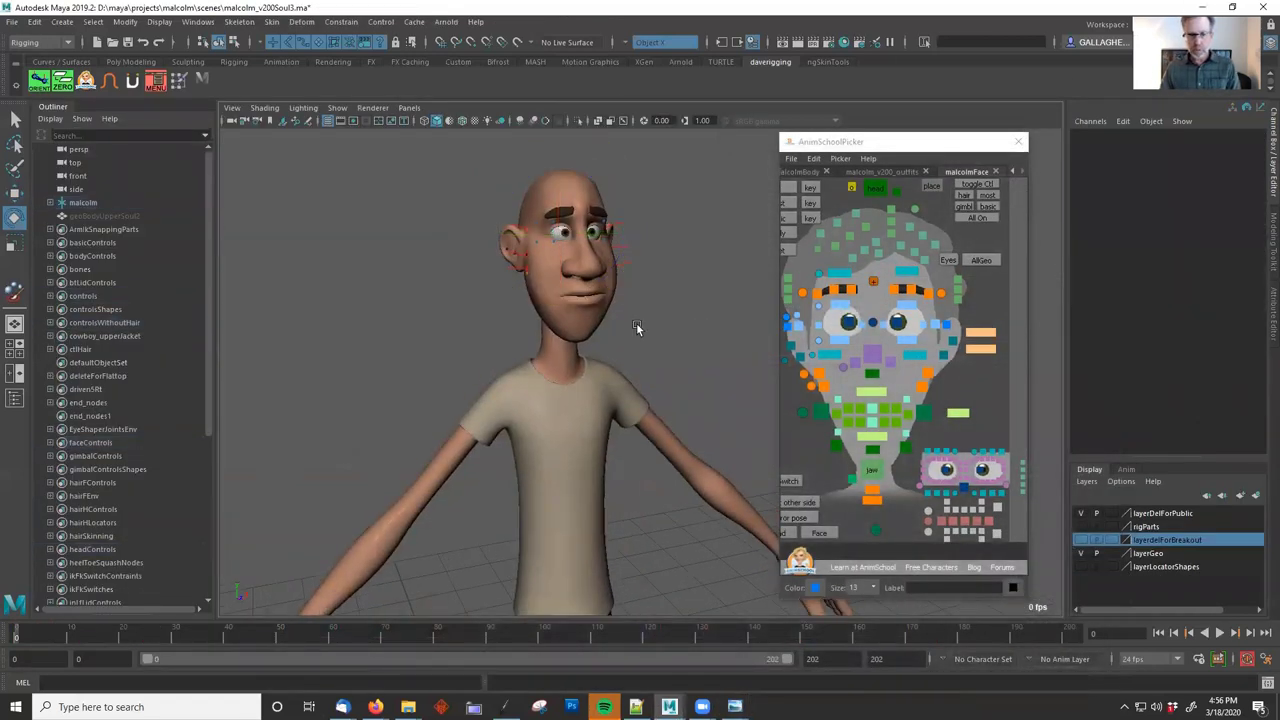
left_click(598, 321)
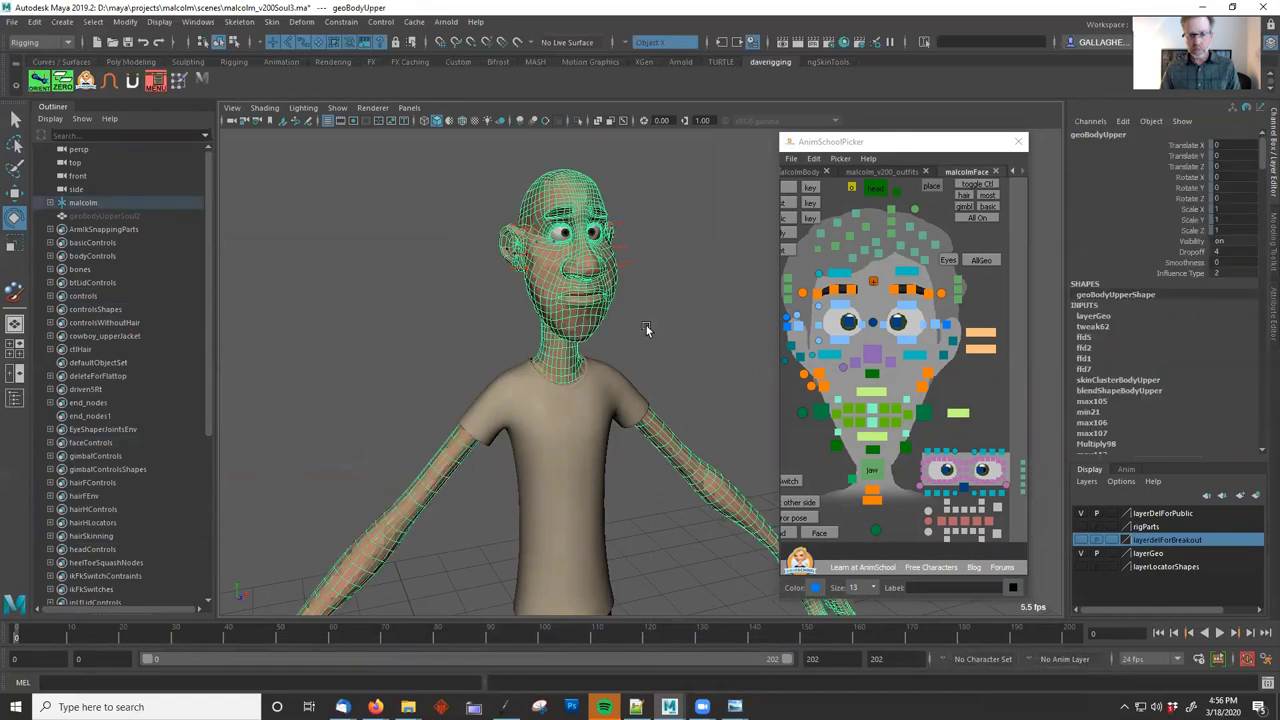
Undo the recent edits in the rig scene back to the start of the undo history and frame the head.
key("ctrl+z")
key("ctrl+z")
key("ctrl+z")
key("ctrl+z")
key("ctrl+z")
key("ctrl+z")
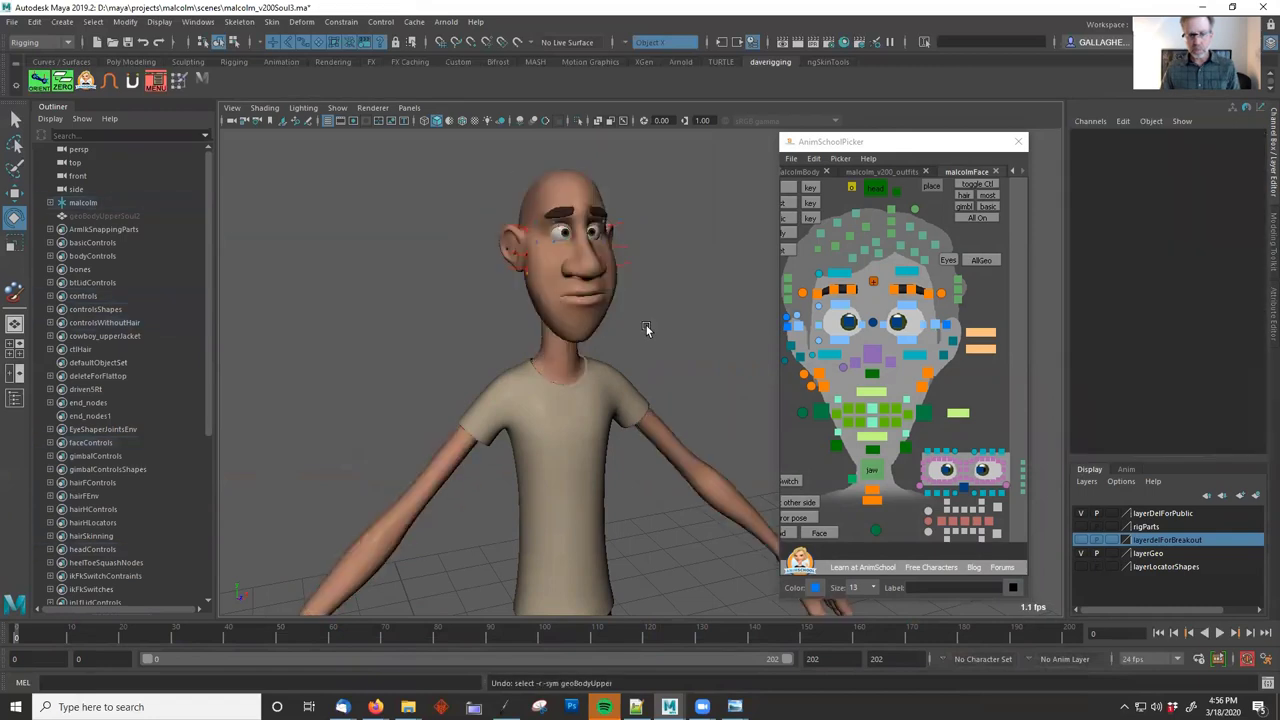
key("ctrl+z")
key("ctrl+z")
key("ctrl+z")
key("ctrl+z")
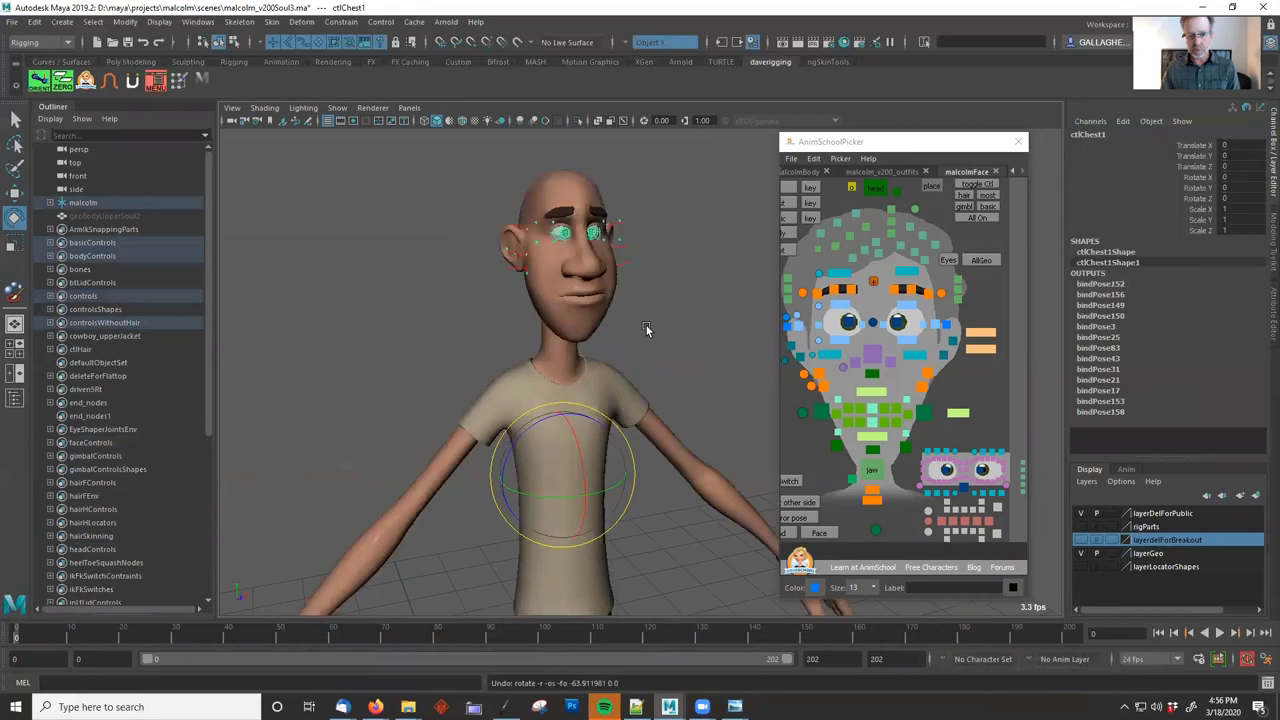
key("ctrl+z")
key("ctrl+z")
key("ctrl+z")
key("ctrl+z")
key("ctrl+z")
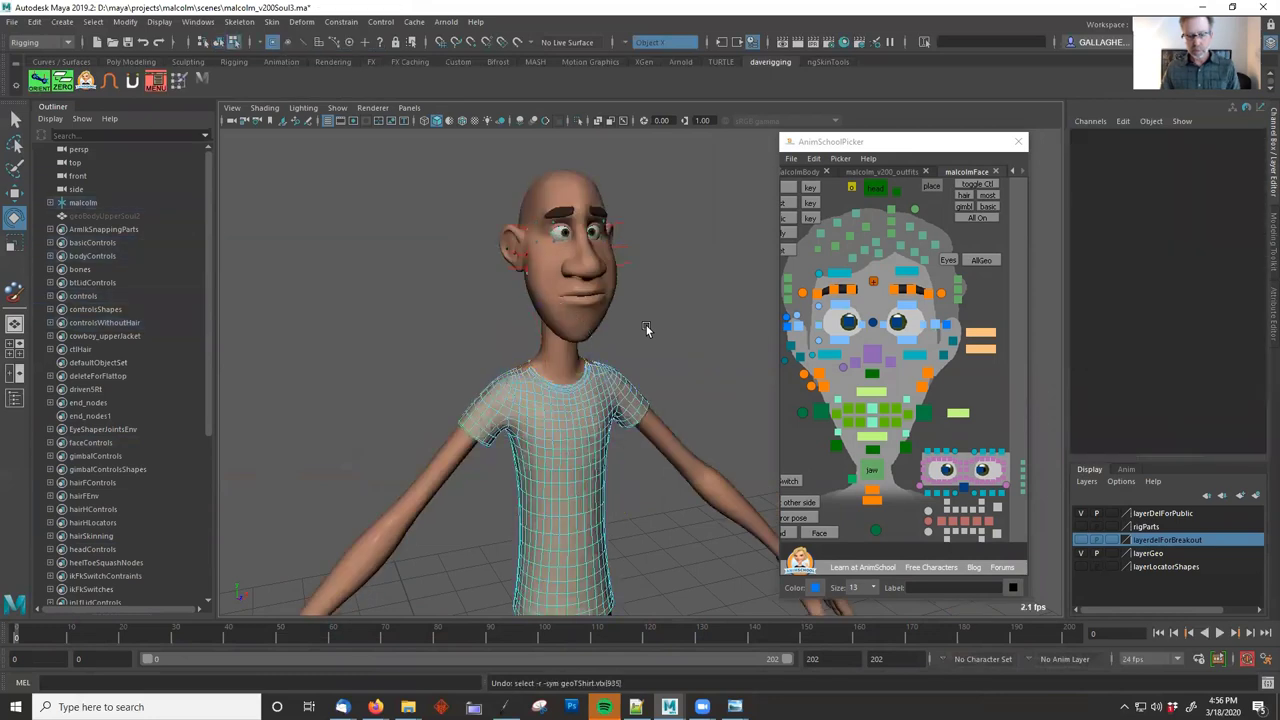
key("ctrl+z")
key("ctrl+z")
key("ctrl+z")
key("ctrl+z")
key("ctrl+z")
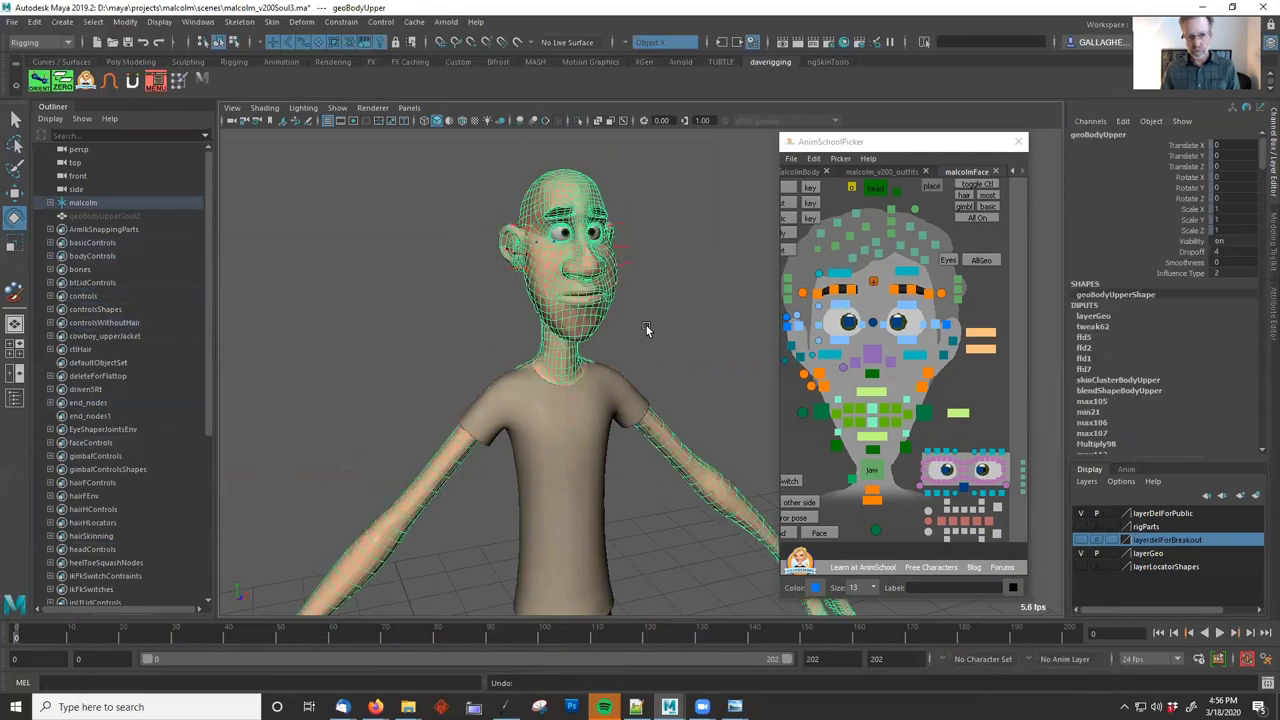
key("ctrl+z")
left_click(678, 313)
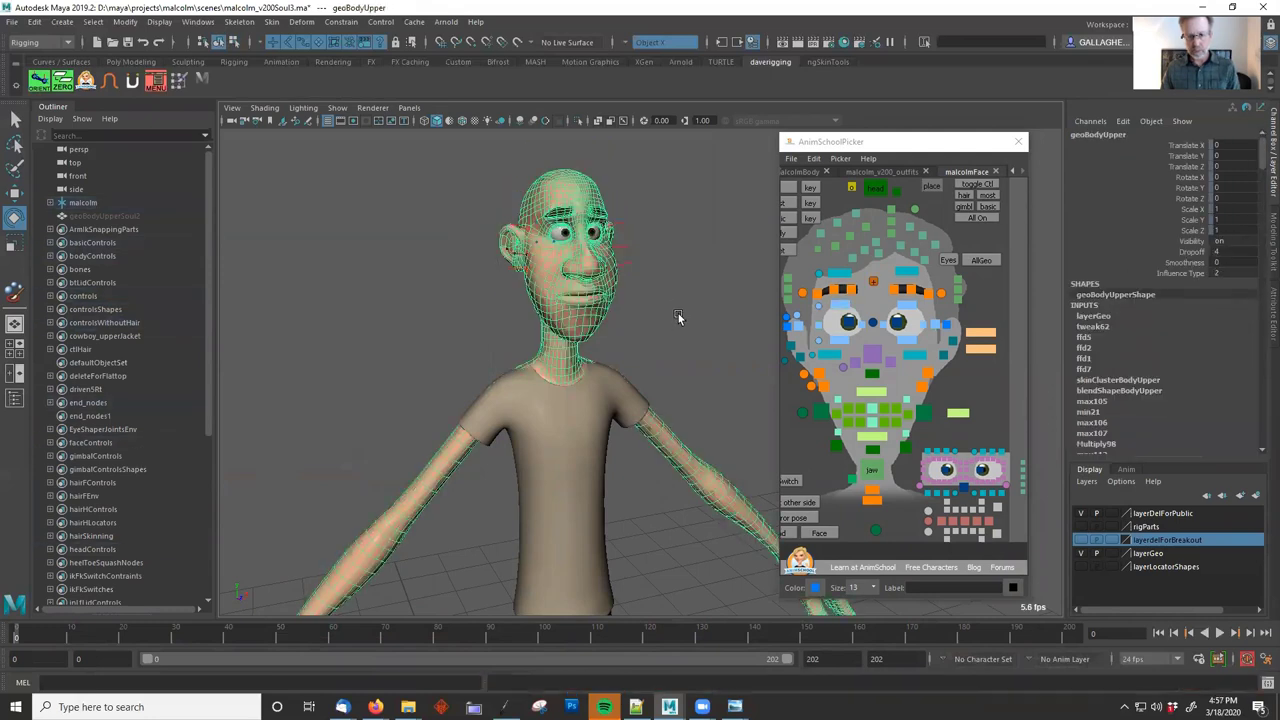
middle_click_drag(514, 279, 532, 357, "alt")
right_click_drag(532, 357, 683, 365, "alt")
key("ctrl+z")
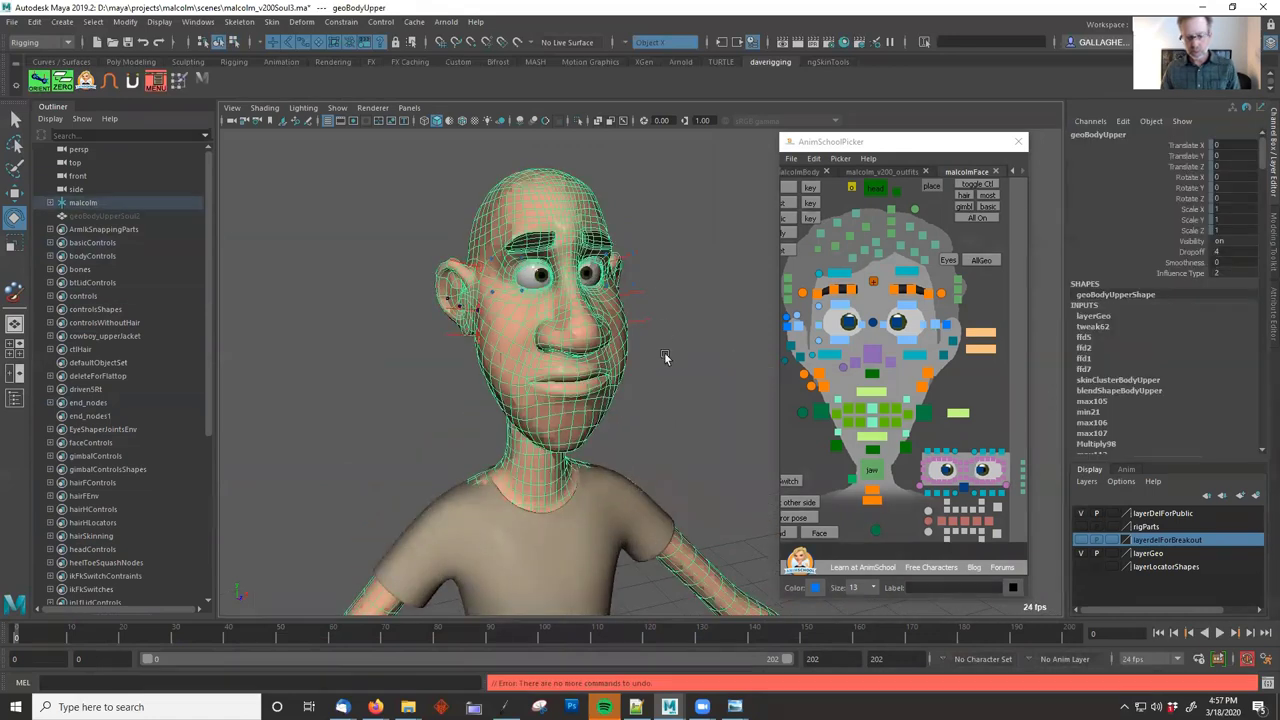
Select both eye controls and reset them to their default scale and placement.
left_click(666, 360)
left_click(789, 322)
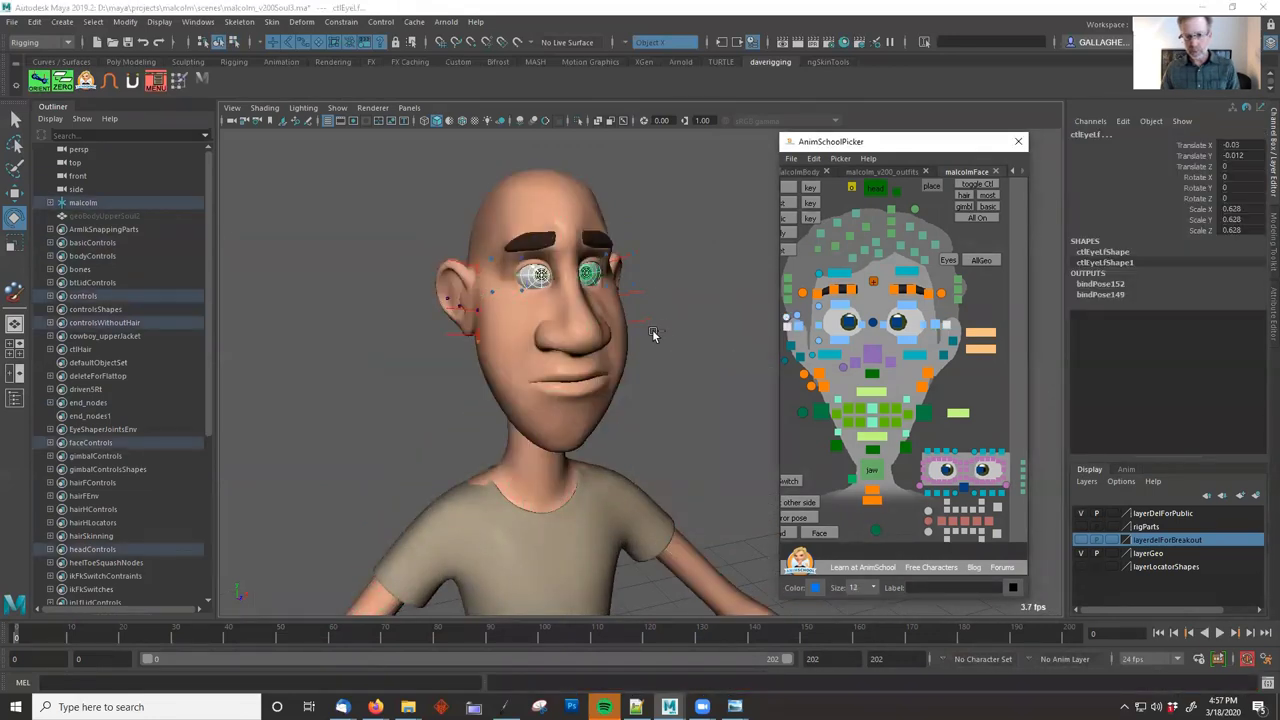
left_click(714, 289)
Turn off the geoBodyUpperSoul and geoBodyUpperSoul2 targets in the upper body mesh's blendShapeBodyUpper node.
left_click(542, 217)
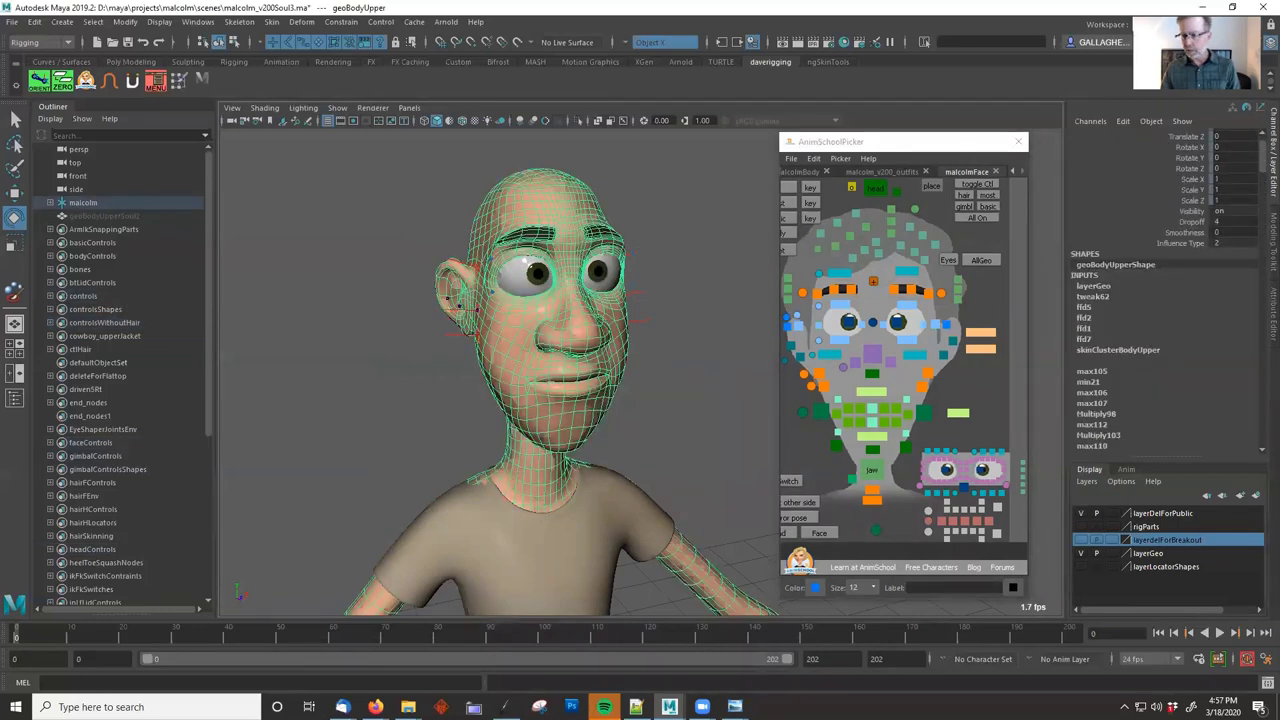
left_click(1118, 361)
left_click_drag(1266, 162, 1265, 263)
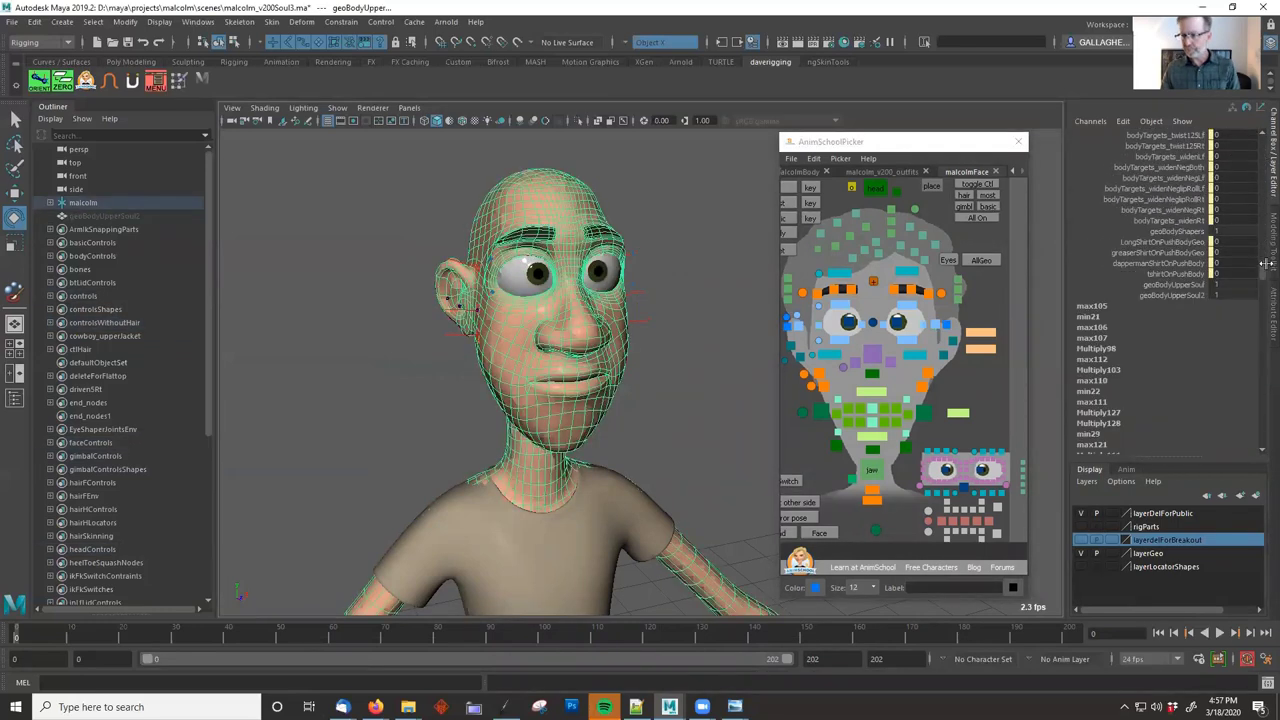
left_click(1171, 295)
middle_click_drag(626, 287, 172, 288)
left_click(1182, 277)
left_click(1172, 293)
left_click(1160, 285)
left_click(676, 236)
left_click_drag(676, 236, 534, 248, "alt")
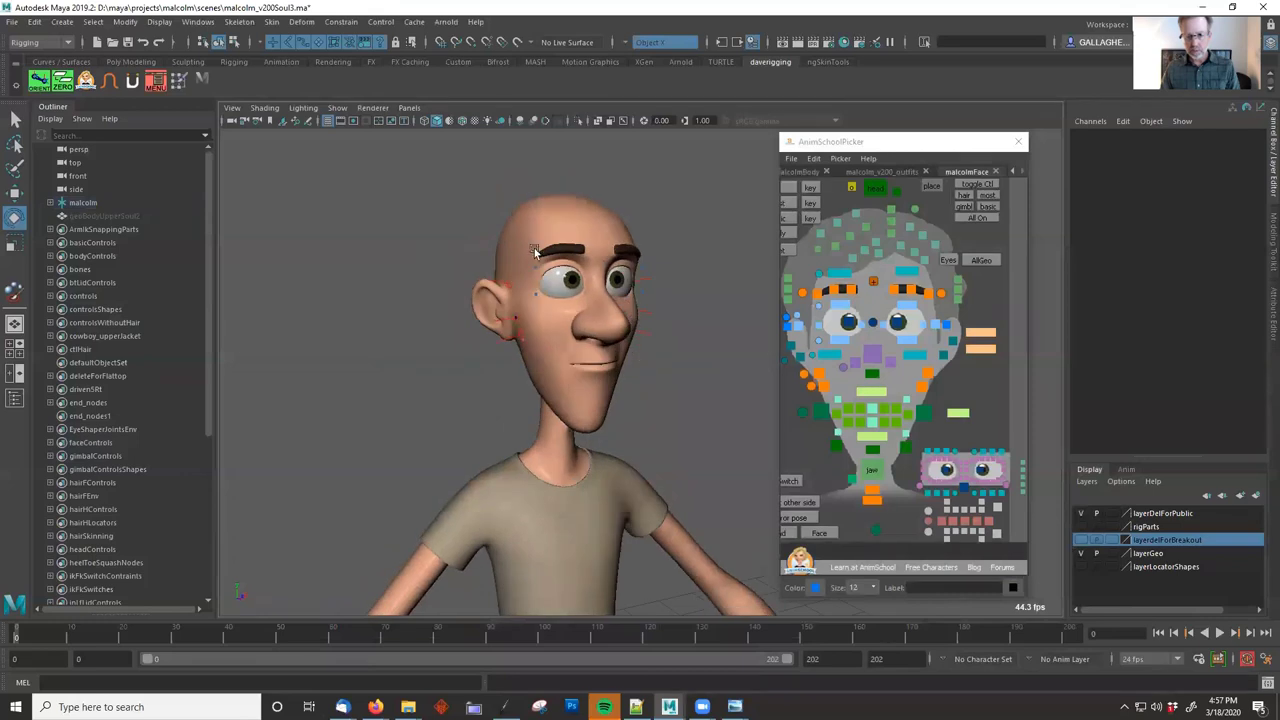
Hide the red helper markers around Malcolm's head in the viewport.
left_click(337, 108)
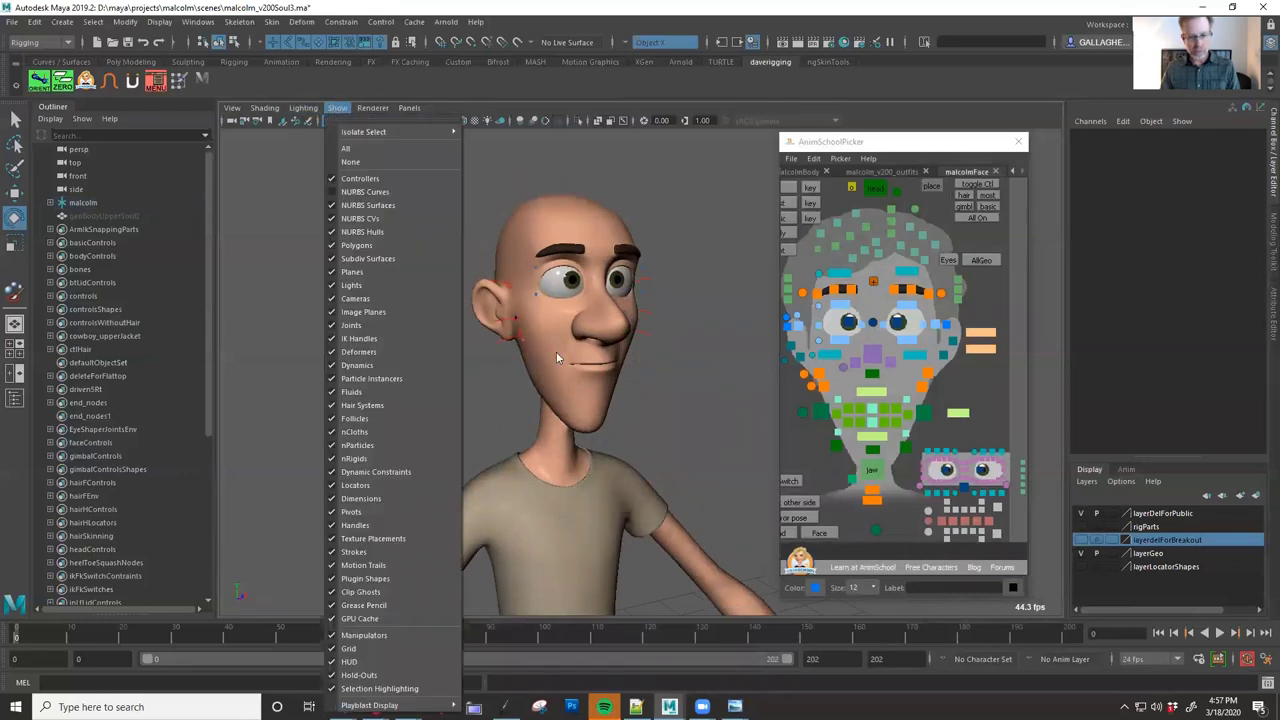
left_click(405, 409)
left_click_drag(700, 386, 654, 399, "alt")
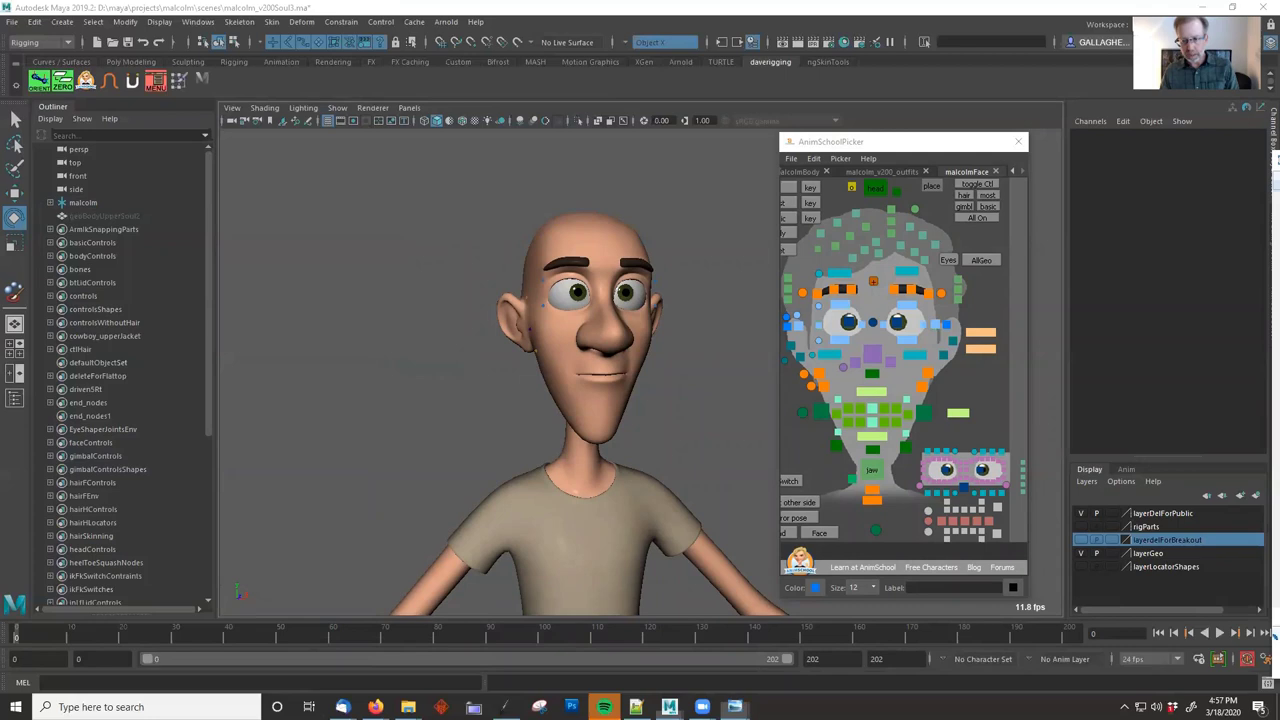
Review the blendShapeBodyUpper targets on the upper body mesh and deselect it.
left_click(630, 347)
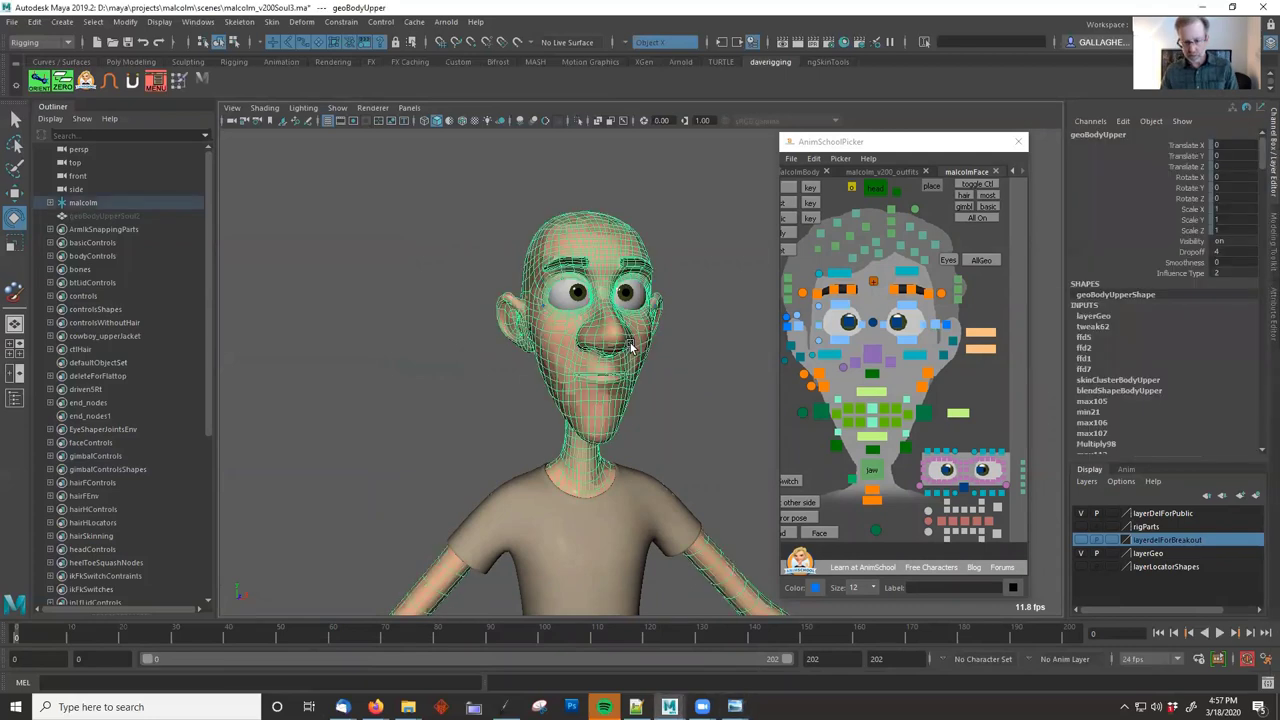
left_click(1118, 380)
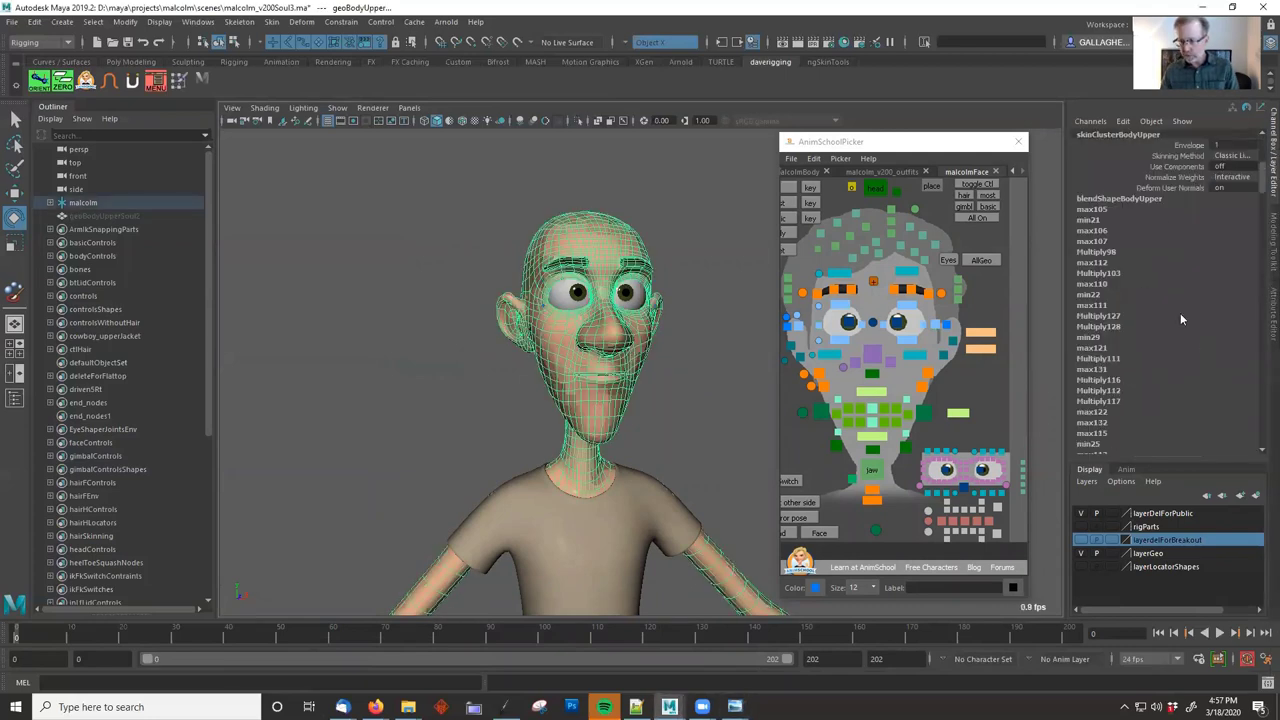
left_click(1130, 198)
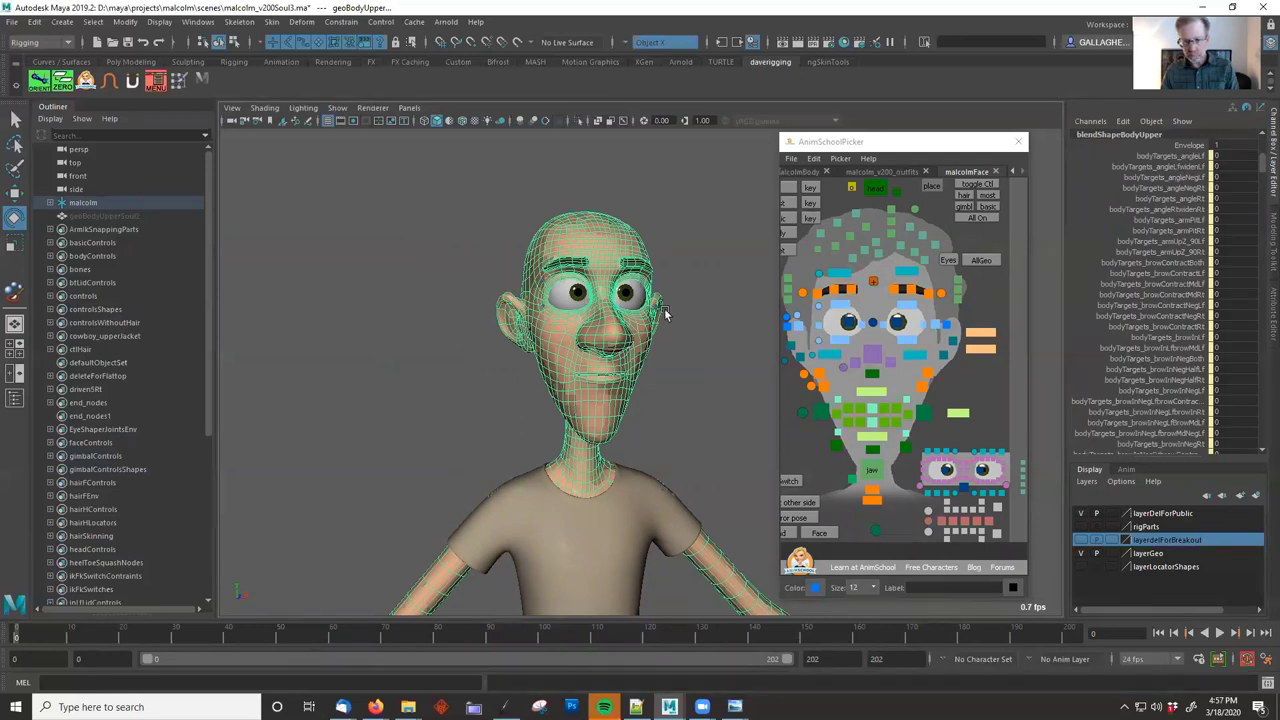
left_click(479, 228)
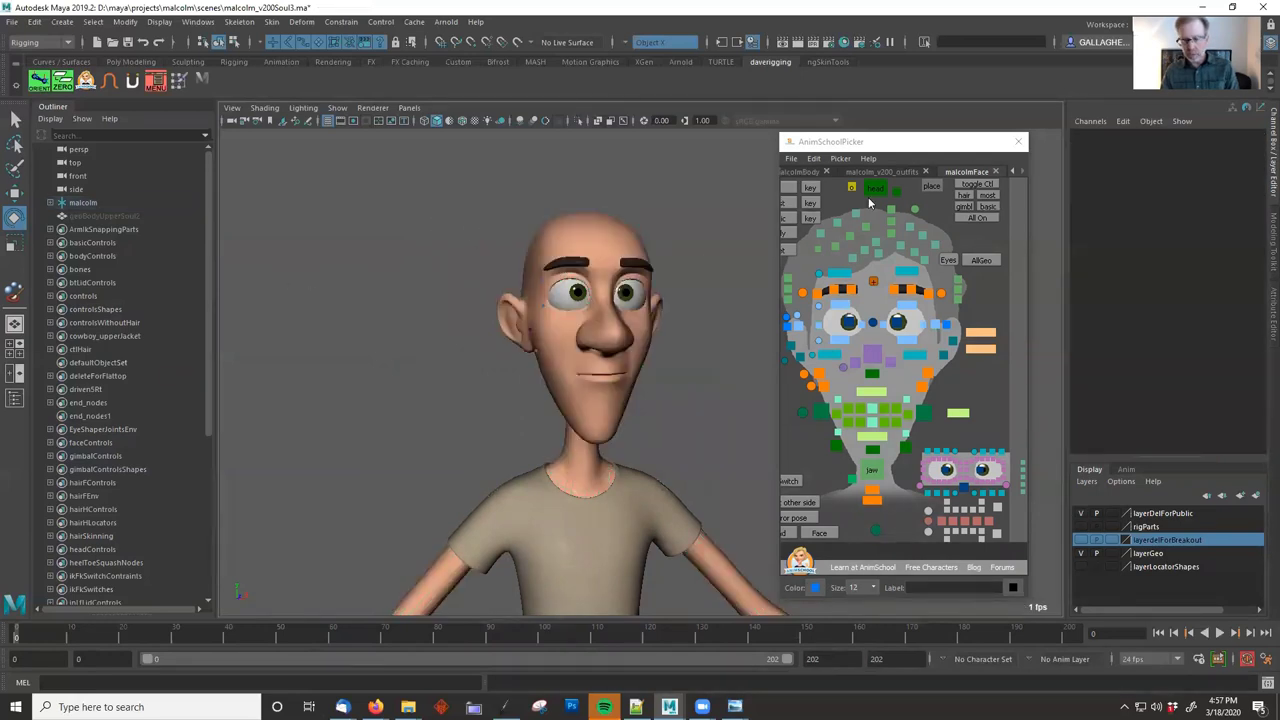
Bring hipster1.ma into the rig scene and compare its sculpted upper body with Malcolm's from several angles.
middle_click_drag(541, 275, 555, 255, "alt")
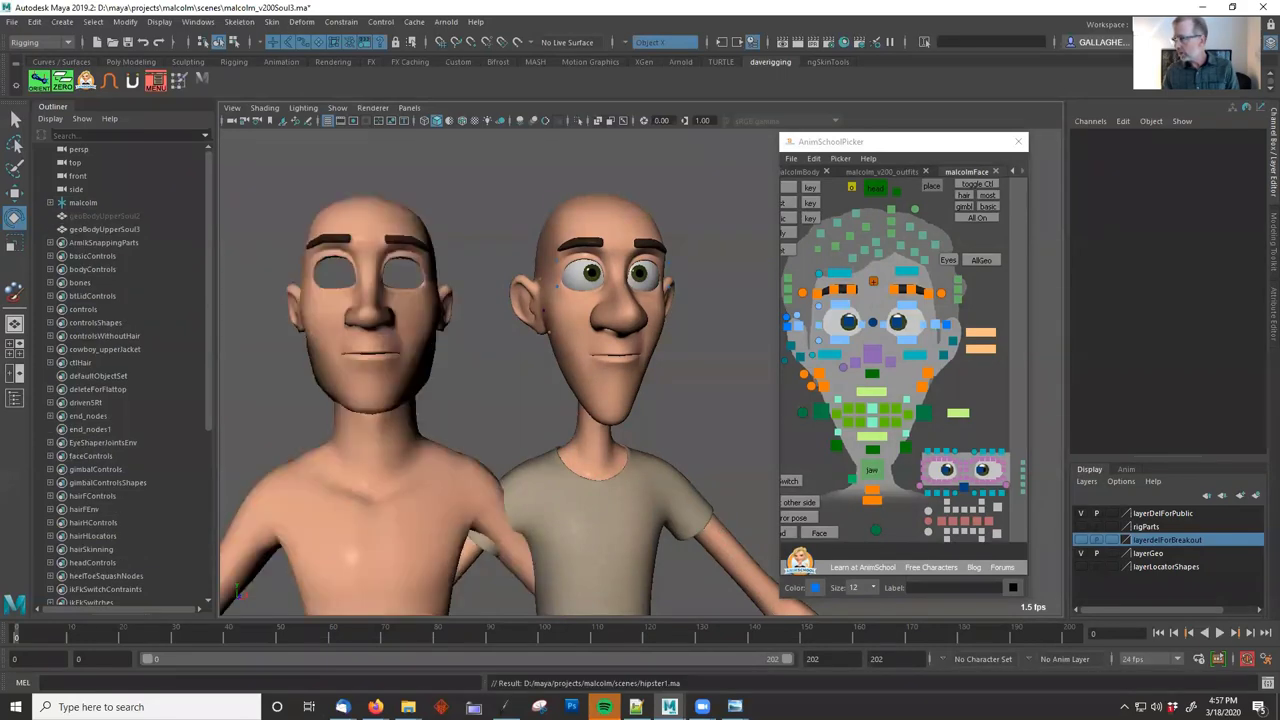
left_click(412, 372)
left_click_drag(450, 368, 586, 364, "alt")
left_click(543, 200)
left_click_drag(543, 200, 511, 378, "alt")
left_click_drag(371, 372, 606, 376, "alt")
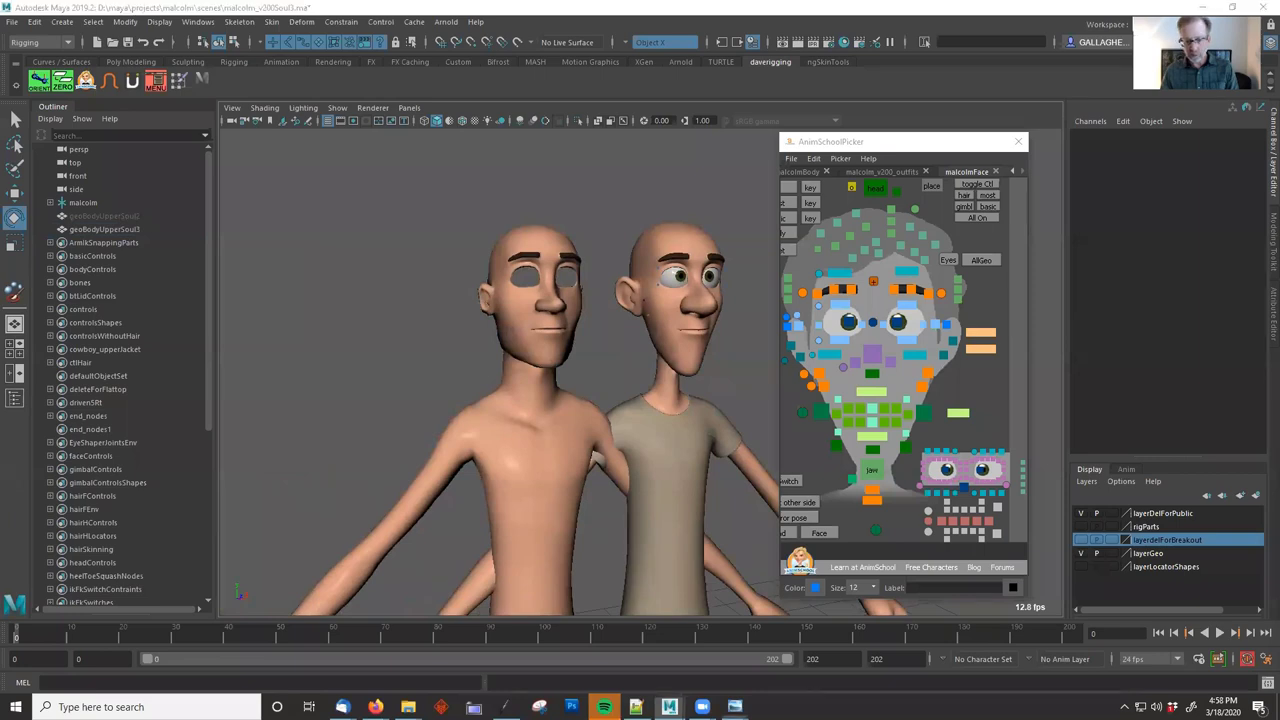
Bring up the hipsterMalcolmIdeas1.JPG picture beside the sculpted body and trace the sculpt's shoulder and arm for comparison.
key("alt+Tab")
left_click_drag(461, 438, 381, 509)
left_click_drag(465, 471, 363, 547)
mouse_move(470, 429)
left_mouse_down()
mouse_move(510, 392)
mouse_move(560, 405)
left_mouse_up()
key("ctrl+shift+7")
key("ctrl+shift+7")
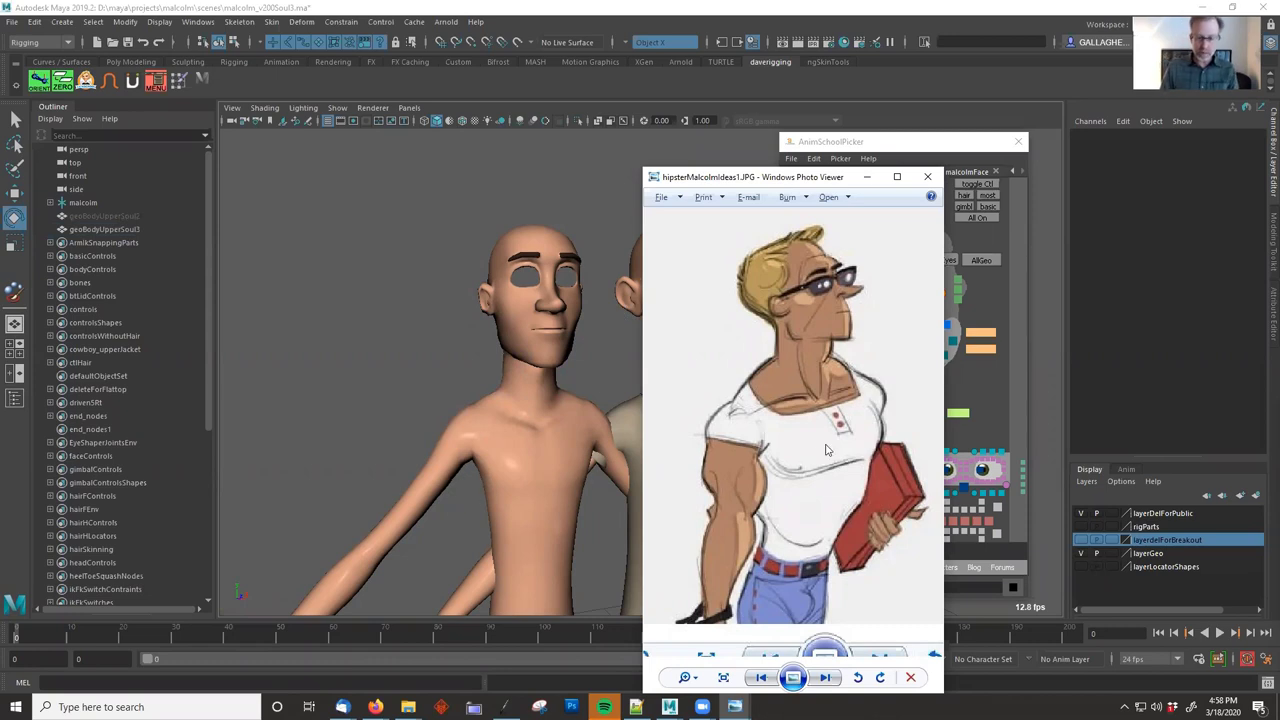
Compare the shoulder, arm and jaw proportions of the hipster drawing with the sculpted body using temporary annotation marks.
left_click_drag(742, 430, 750, 428)
left_click_drag(728, 520, 742, 518)
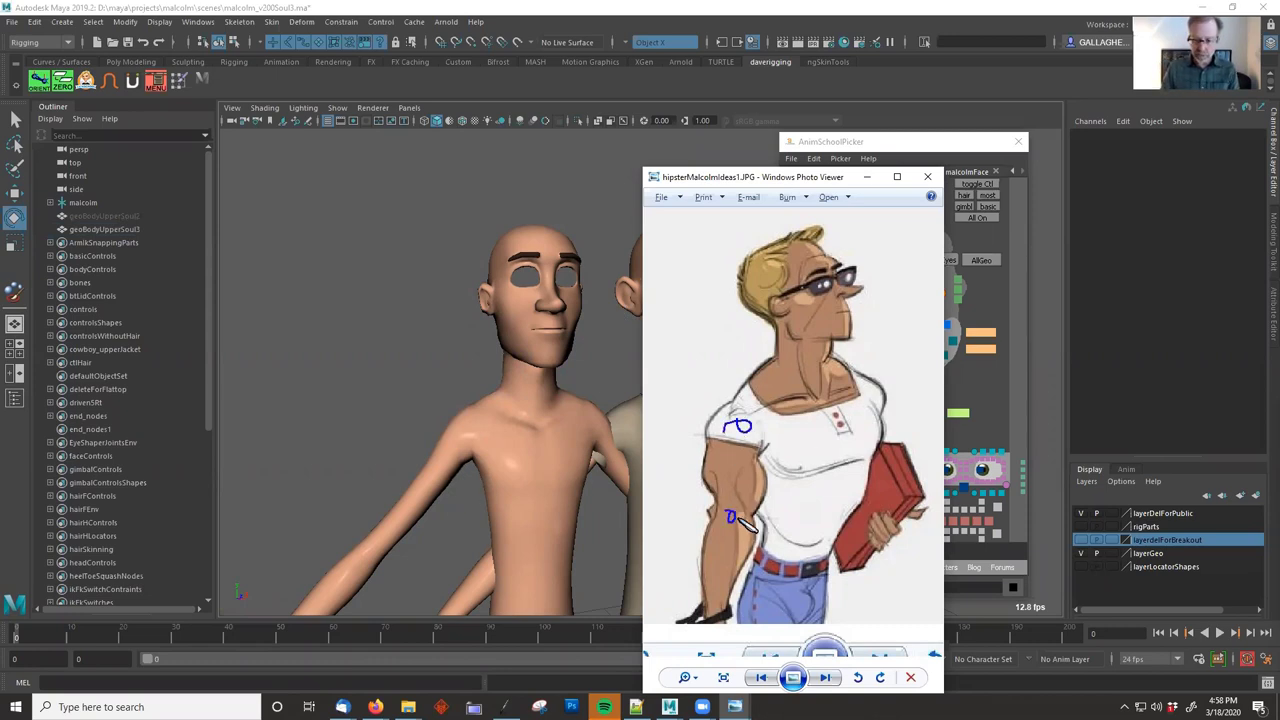
left_click_drag(470, 458, 262, 650)
left_click_drag(477, 452, 497, 580)
left_click_drag(579, 410, 565, 480)
key("ctrl+shift+7")
scroll(471, 405, "up", 3)
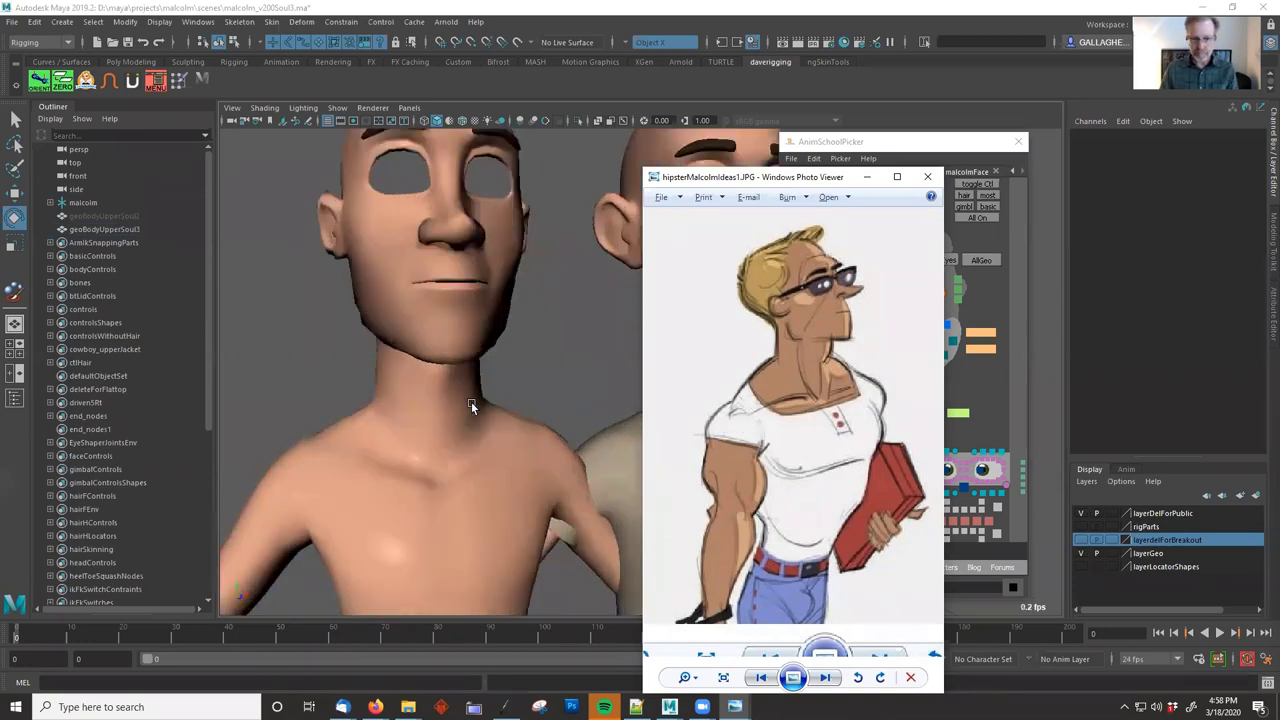
scroll(548, 358, "down", 3)
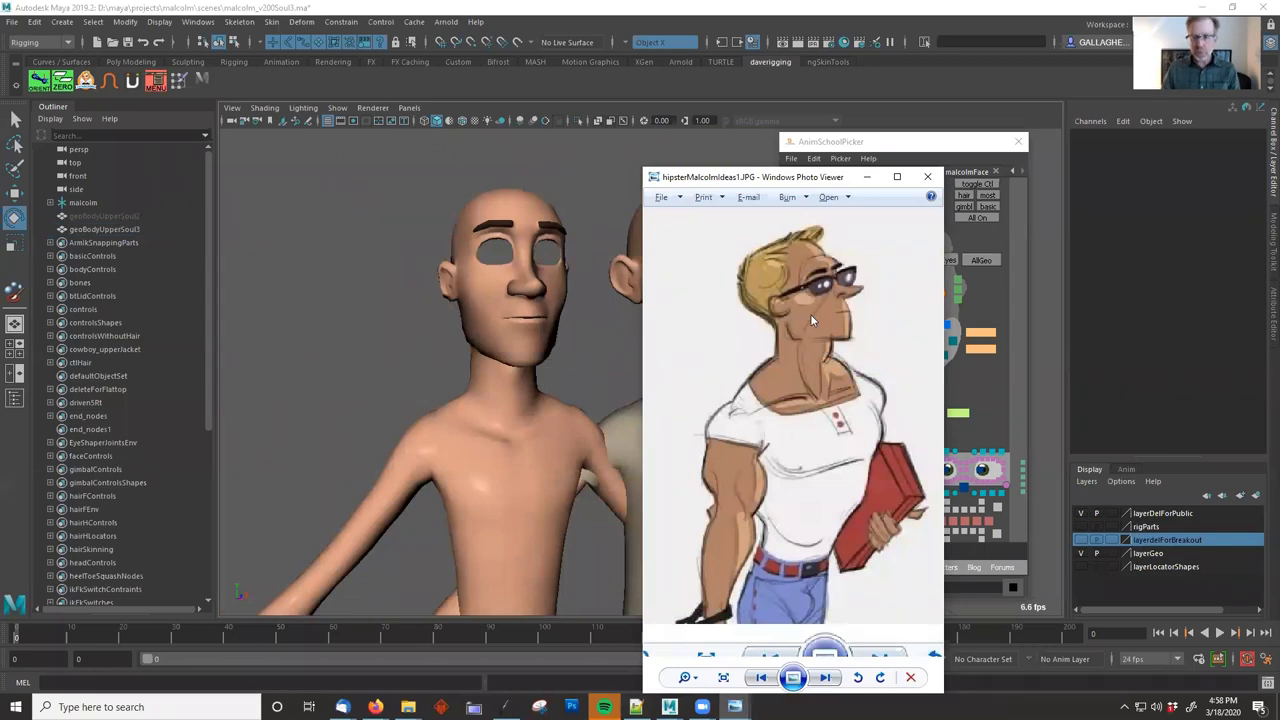
mouse_move(822, 335)
left_mouse_down()
mouse_move(840, 295)
mouse_move(788, 426)
mouse_move(748, 412)
left_mouse_up()
key("Escape")
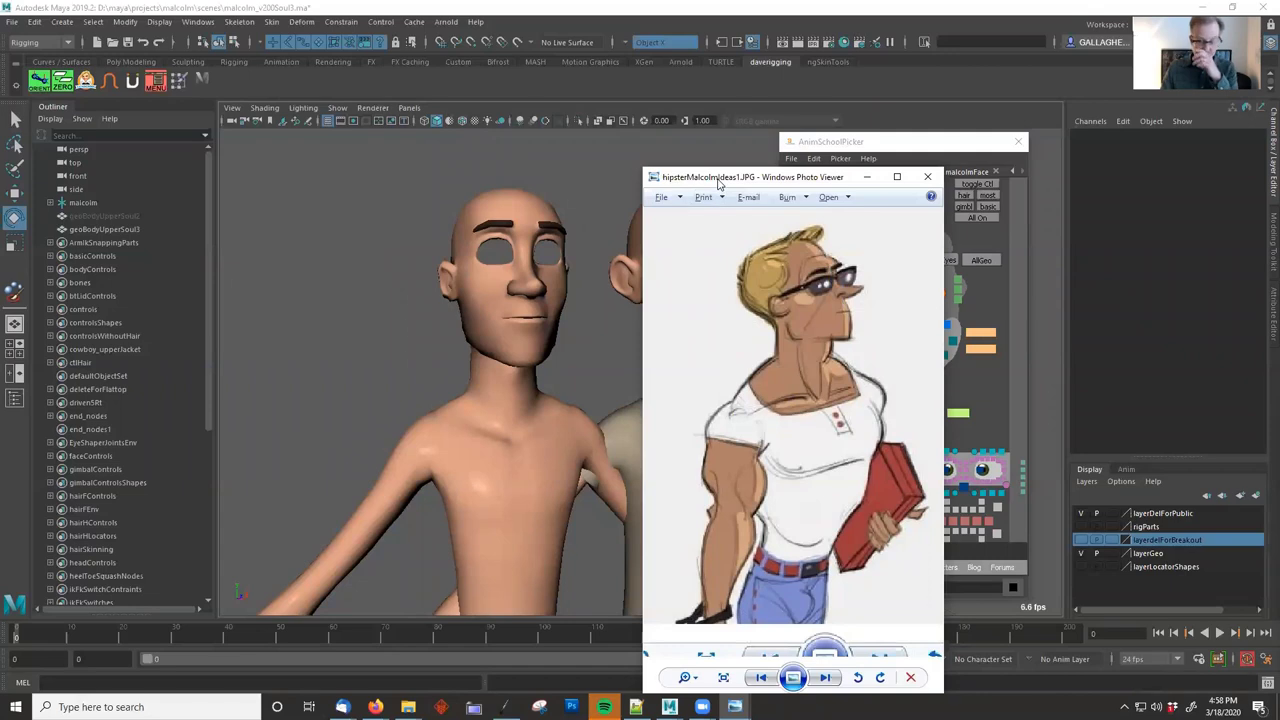
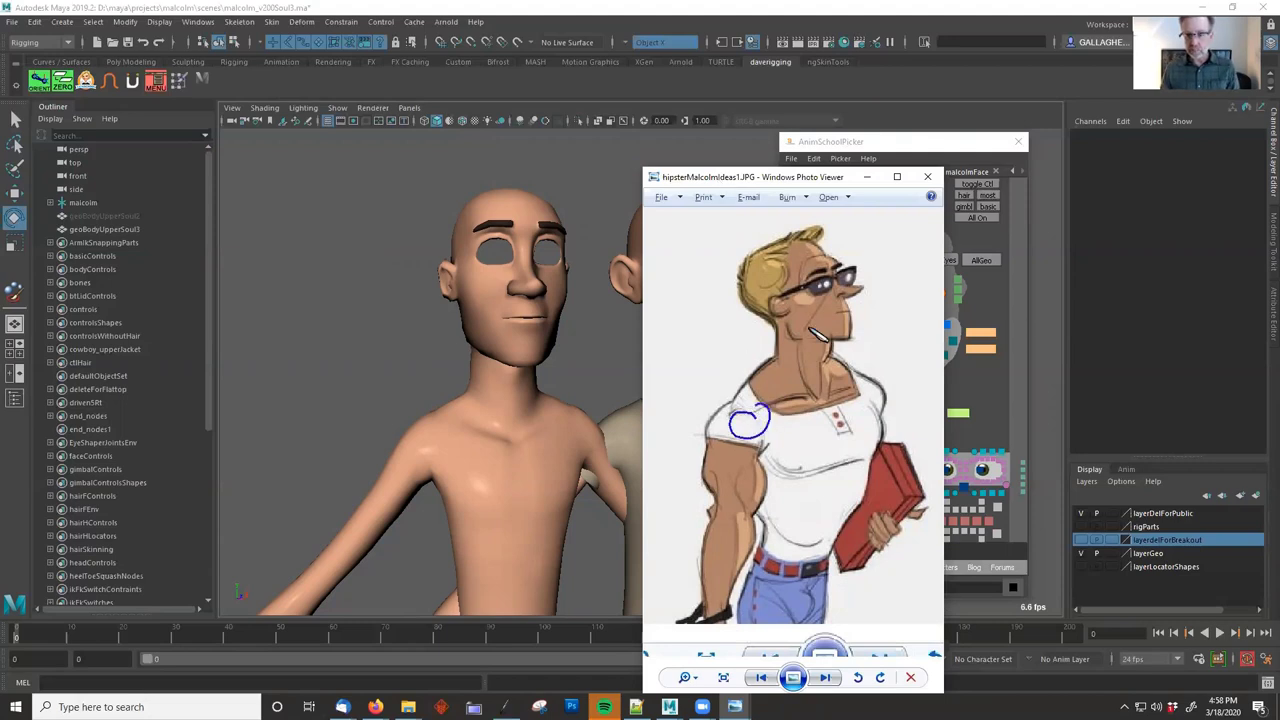
Minimise the reference picture and rename the sculpted upper body mesh to geoBodyUpperHipster.
left_click(867, 177)
left_click_drag(546, 404, 560, 361, "alt")
left_click(472, 360)
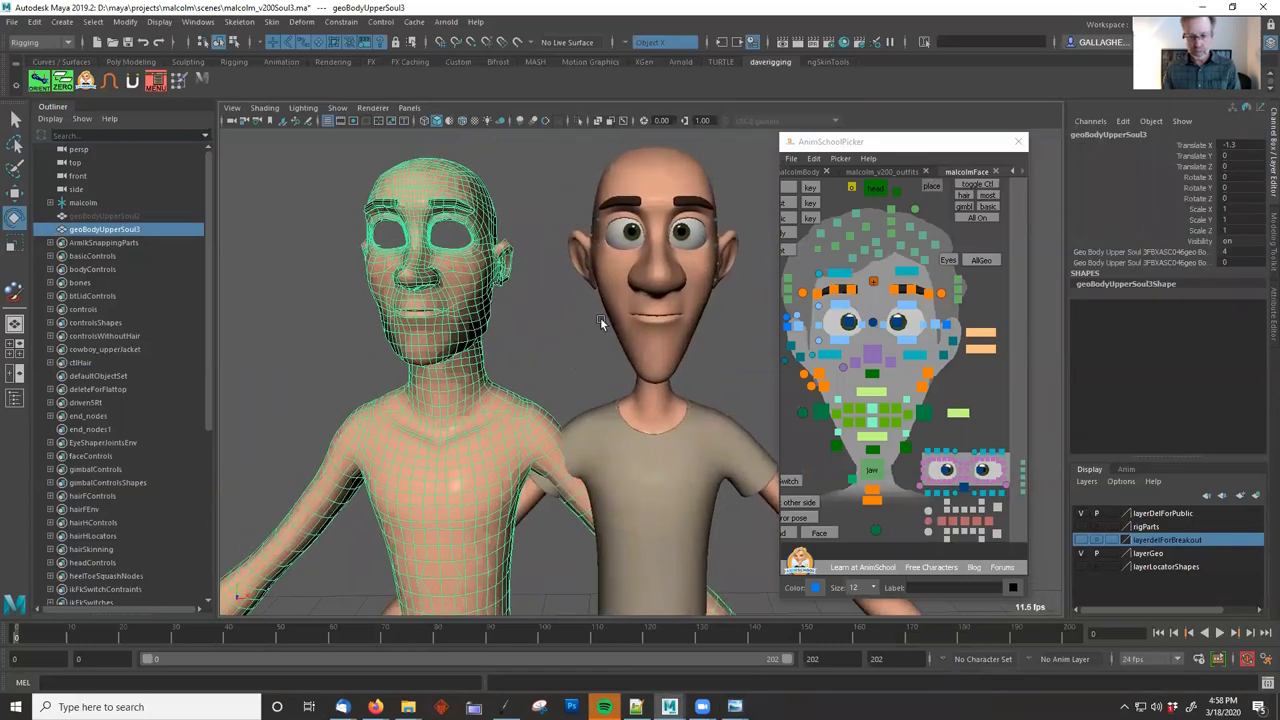
double_click(1137, 136)
left_click_drag(1125, 135, 1161, 136)
type("H")
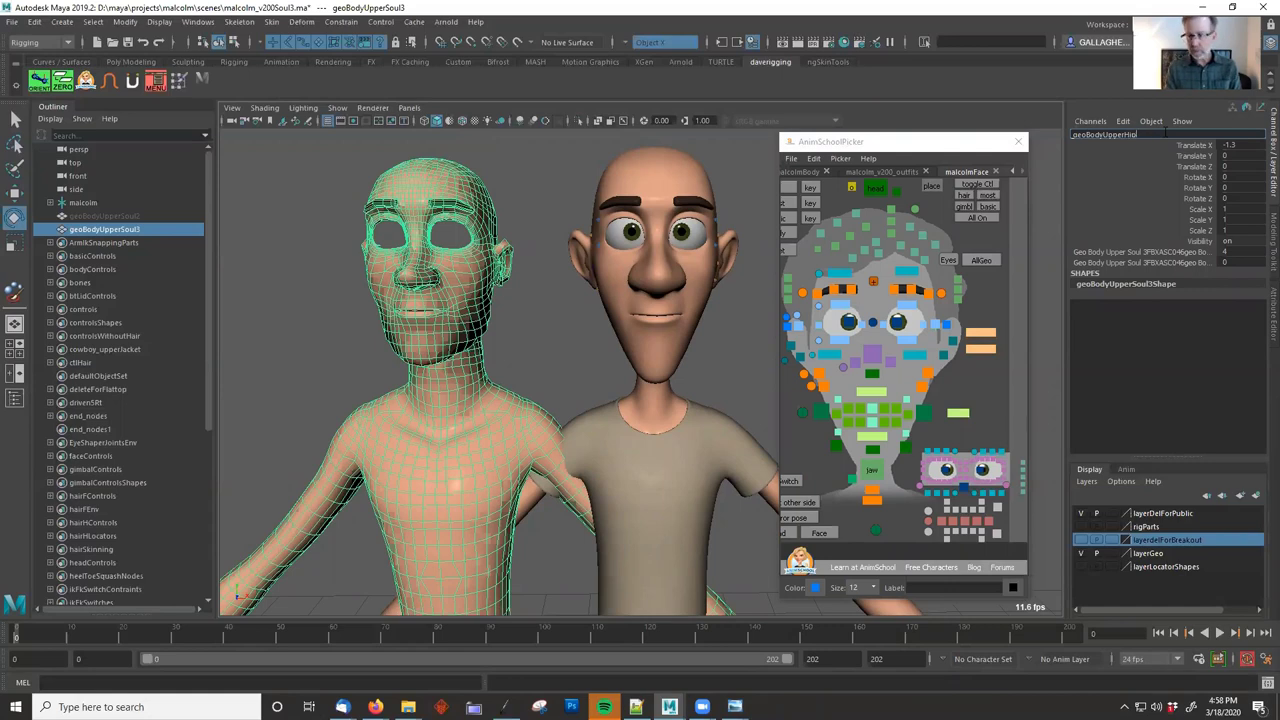
type("ipster")
key("Return")
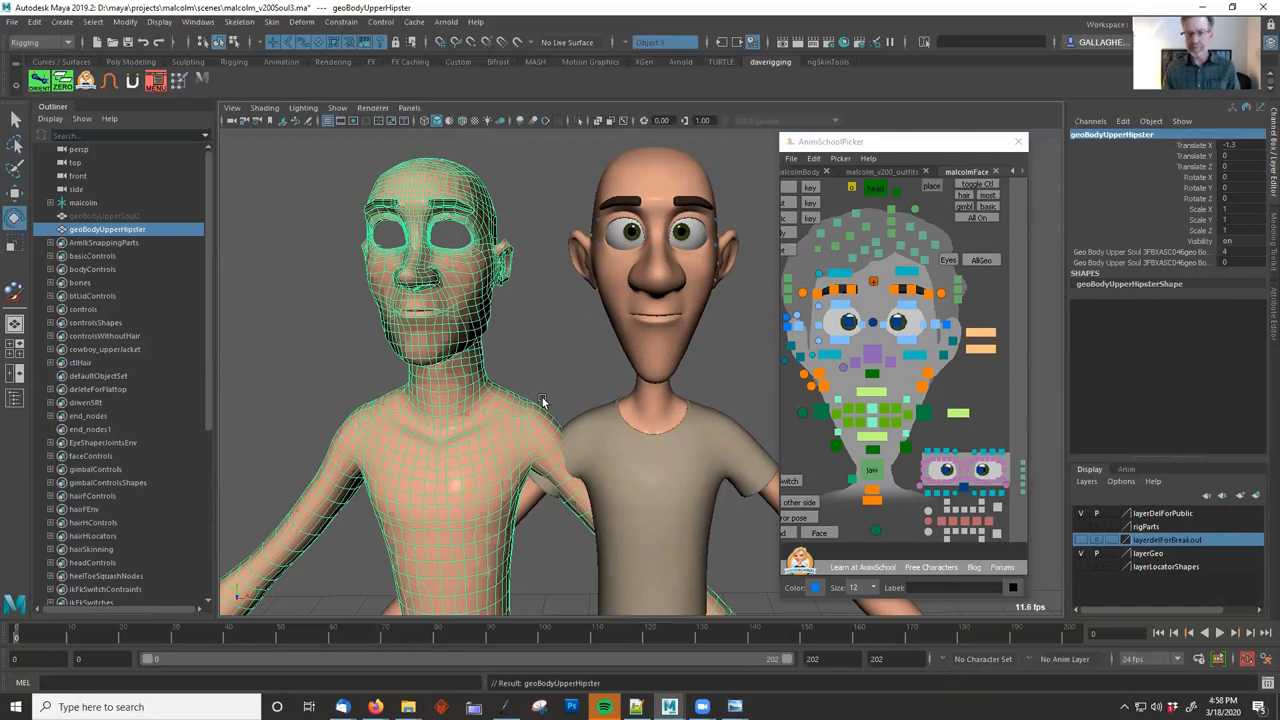
Add geoBodyUpperHipster as a target of the existing blendShapeBodyUpper node on Malcolm's upper body, with topology checking enabled.
left_click(642, 173)
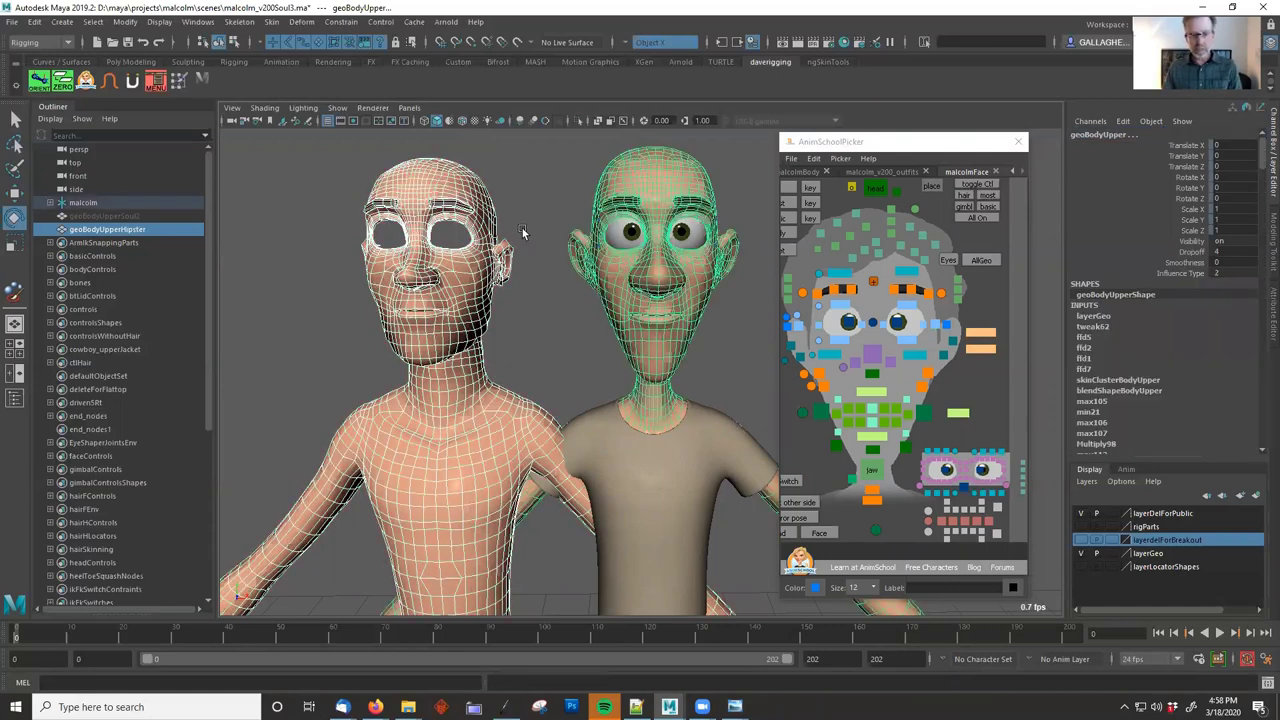
left_click(301, 21)
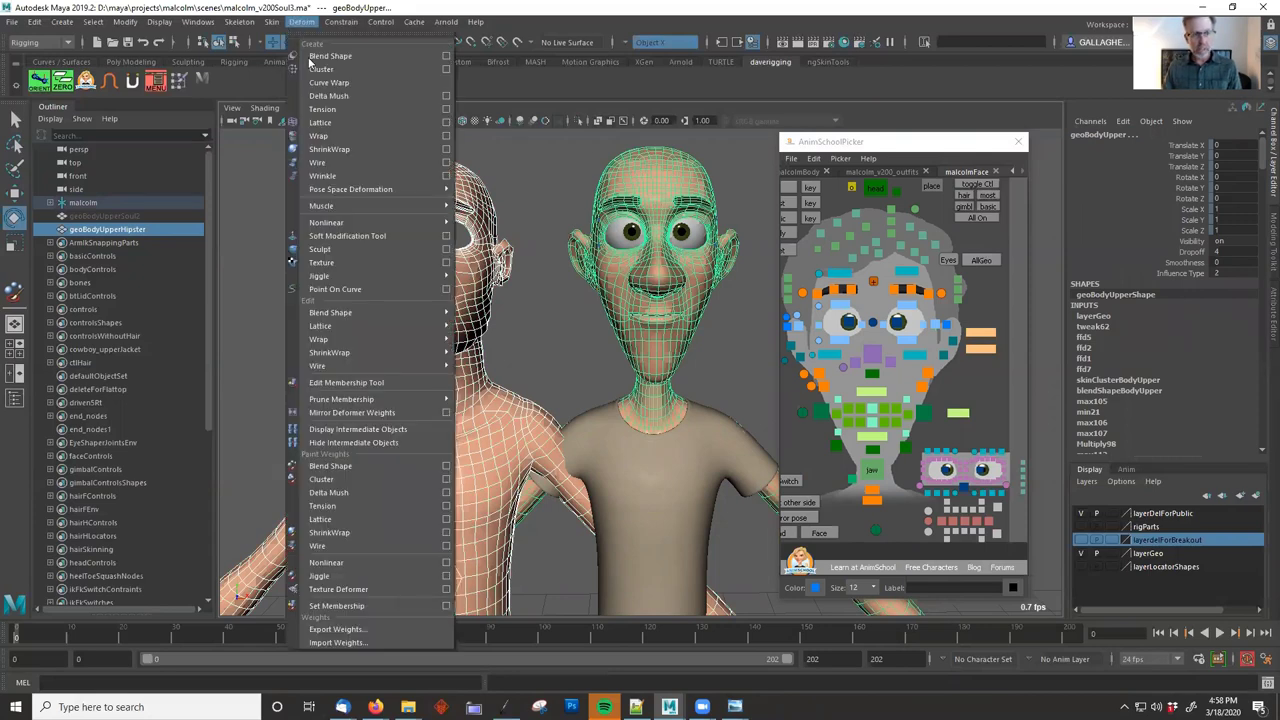
mouse_move(394, 316)
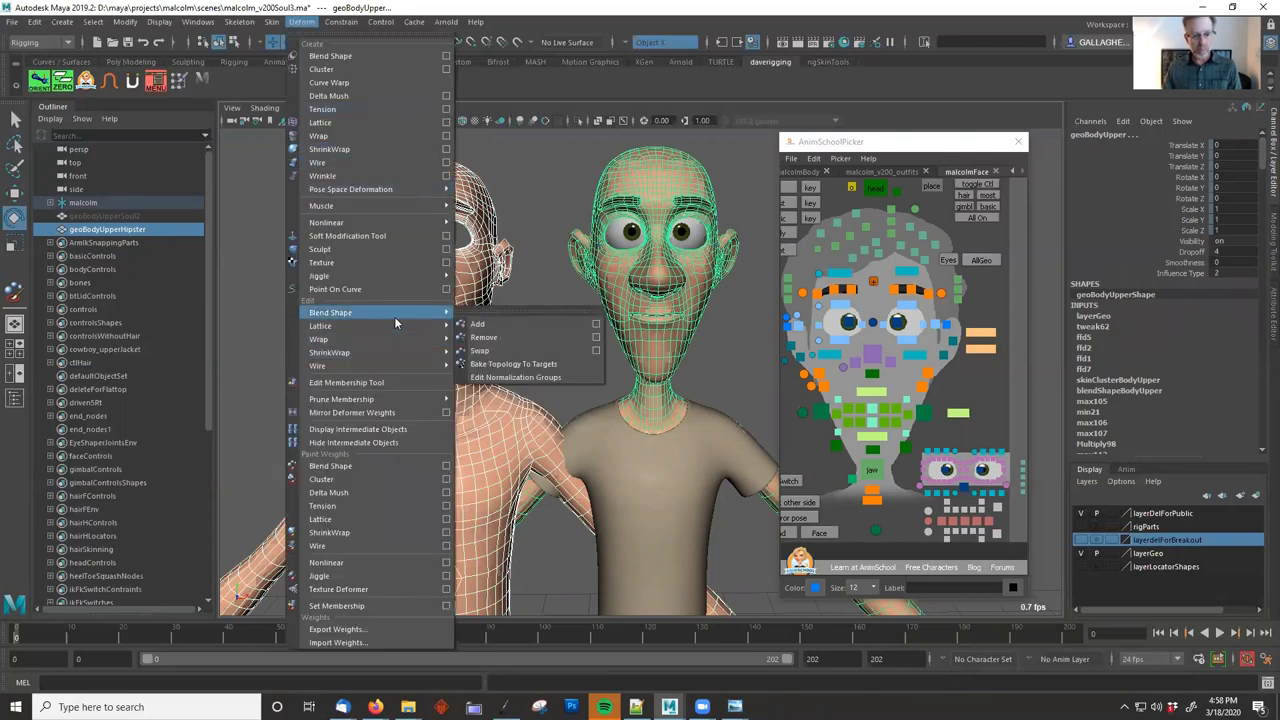
left_click(596, 326)
left_click(577, 307)
left_click(618, 335)
left_click(633, 467)
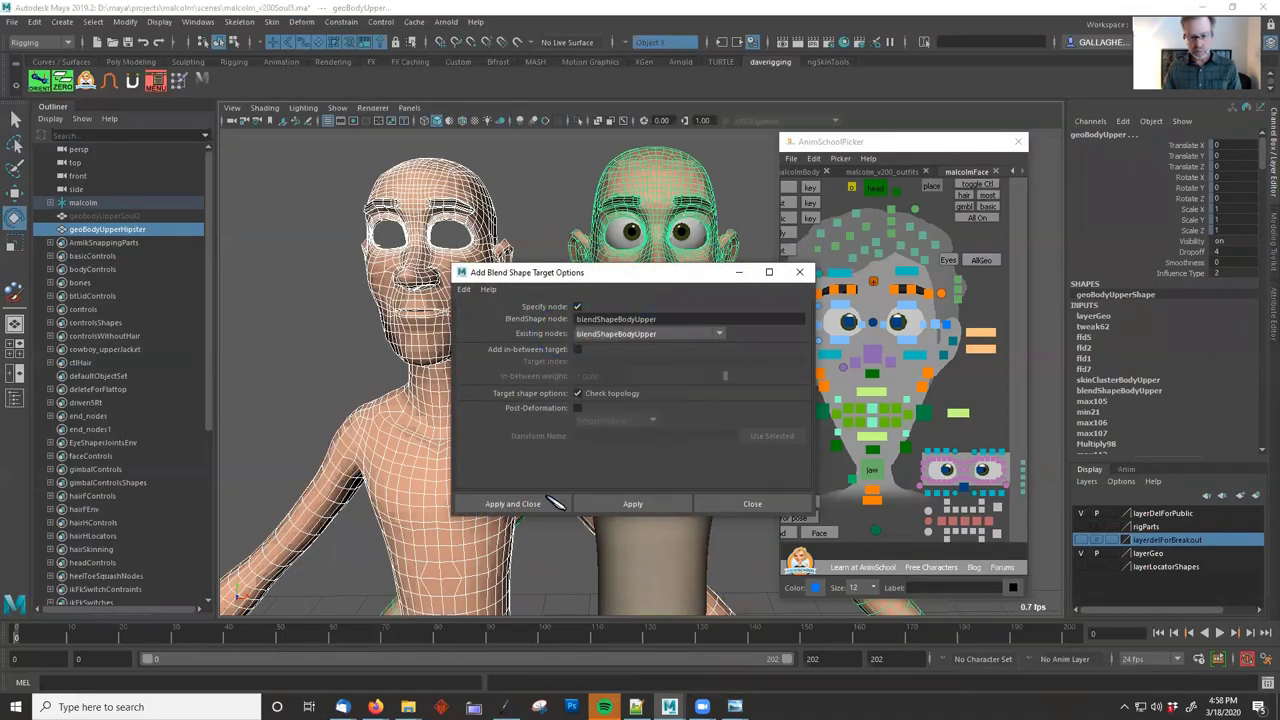
left_click(537, 504)
Set the geoBodyUpperHipster target weight of blendShapeBodyUpper to 1 on Malcolm's upper body.
middle_click_drag(490, 582, 548, 466, "alt")
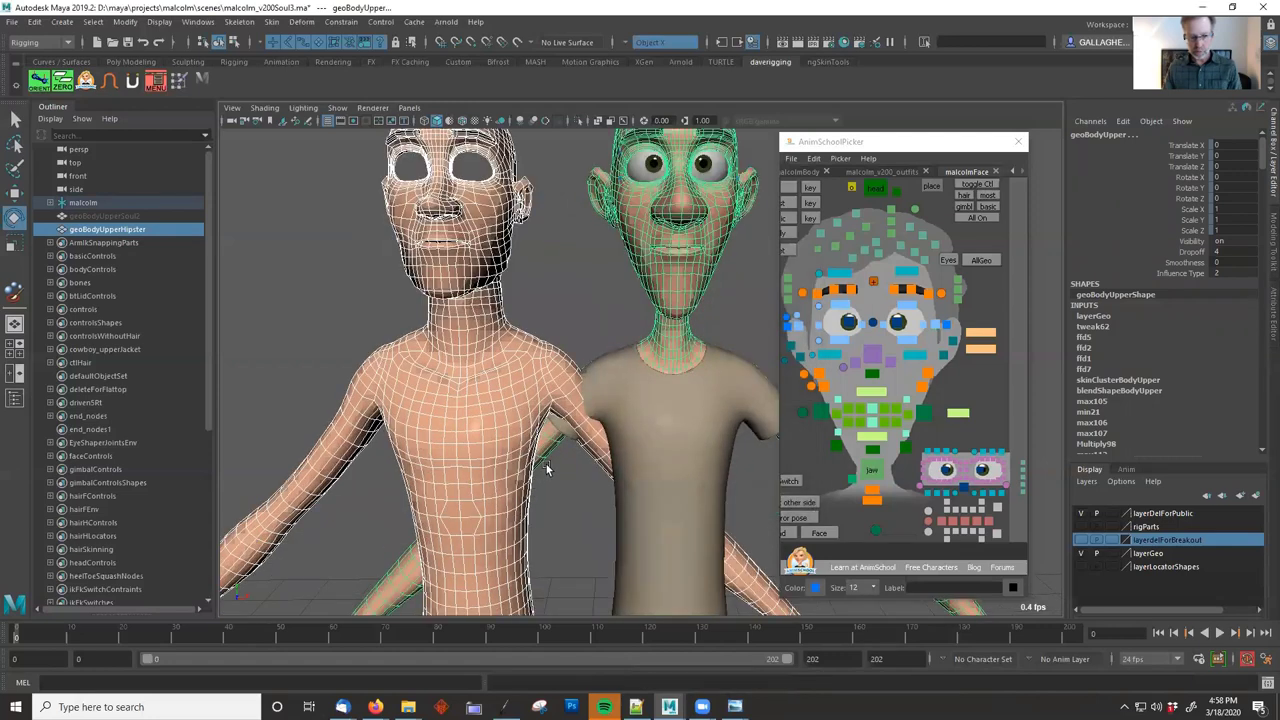
right_click_drag(548, 466, 474, 500, "alt")
middle_click_drag(474, 500, 565, 388, "alt")
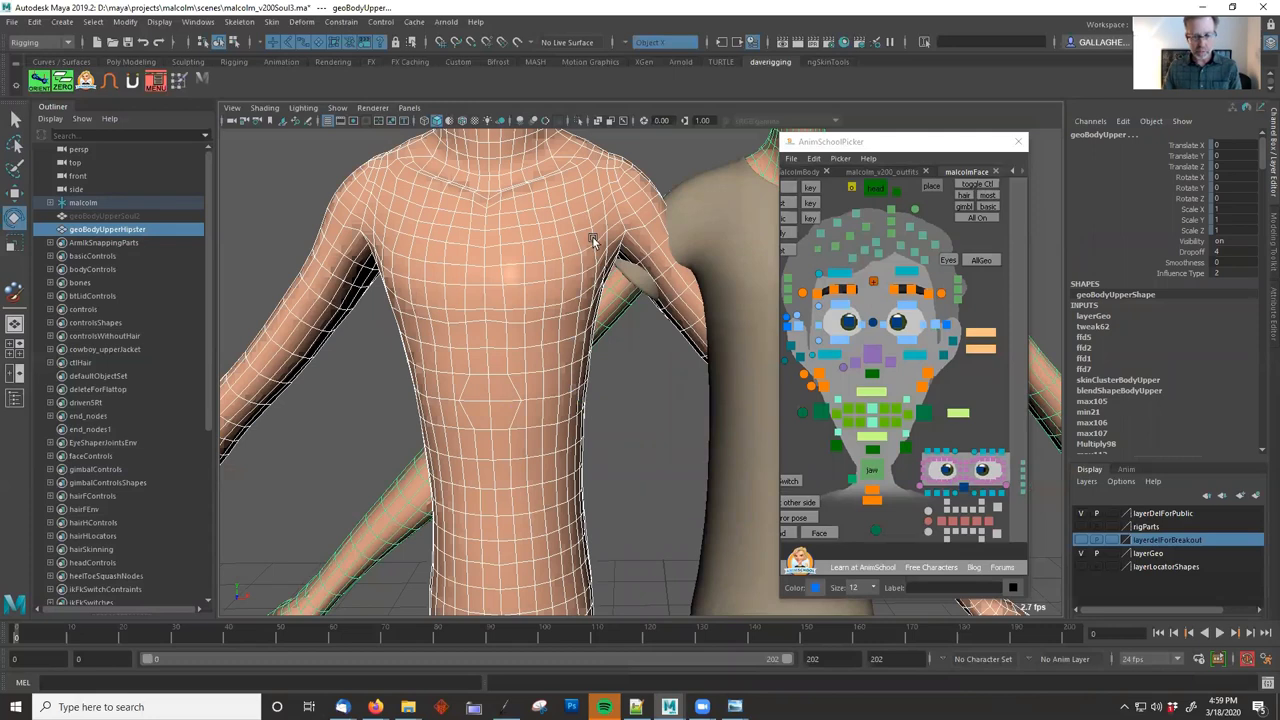
scroll(566, 391, "down", 5)
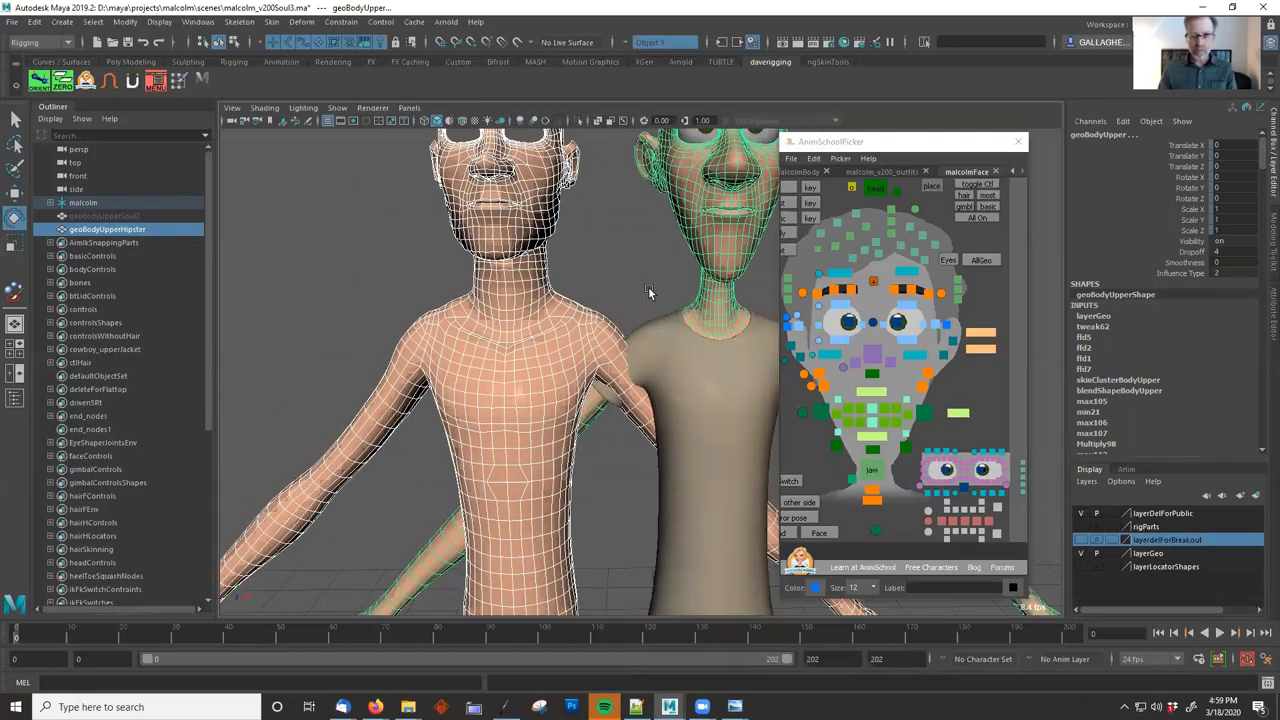
middle_click_drag(679, 342, 668, 402, "alt")
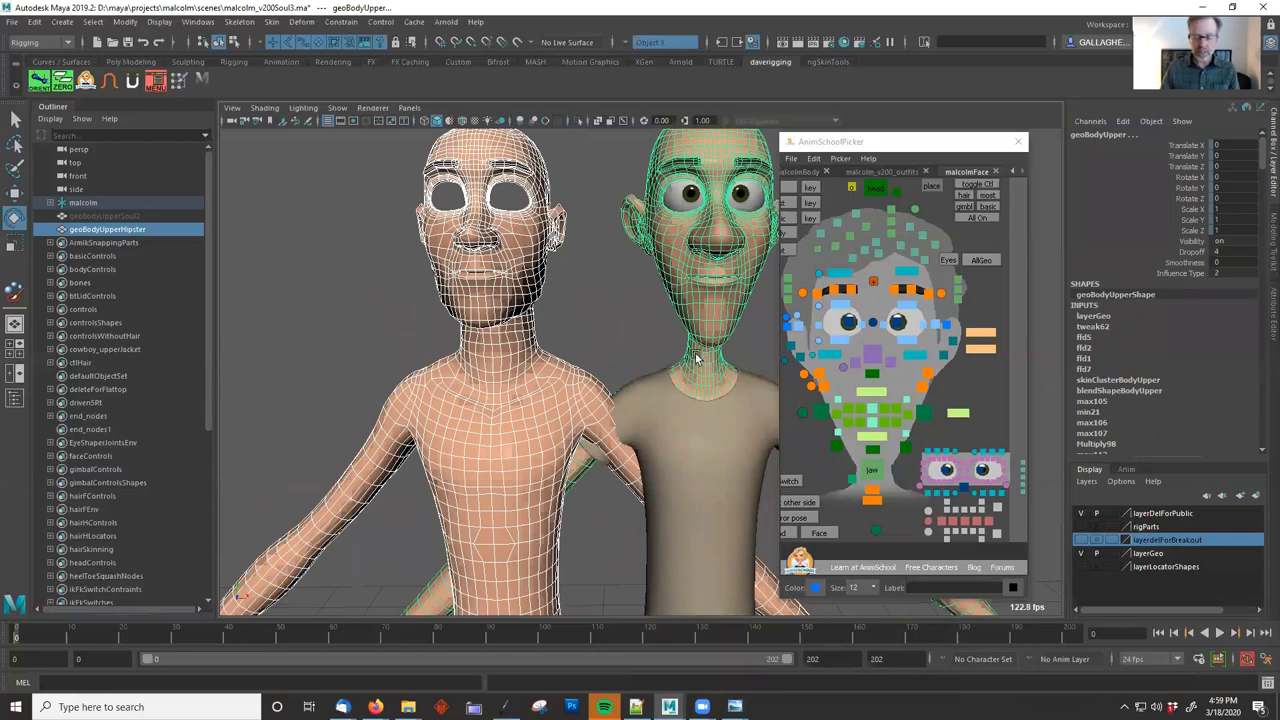
right_click_drag(726, 368, 650, 344, "alt")
middle_click_drag(650, 344, 597, 392, "alt")
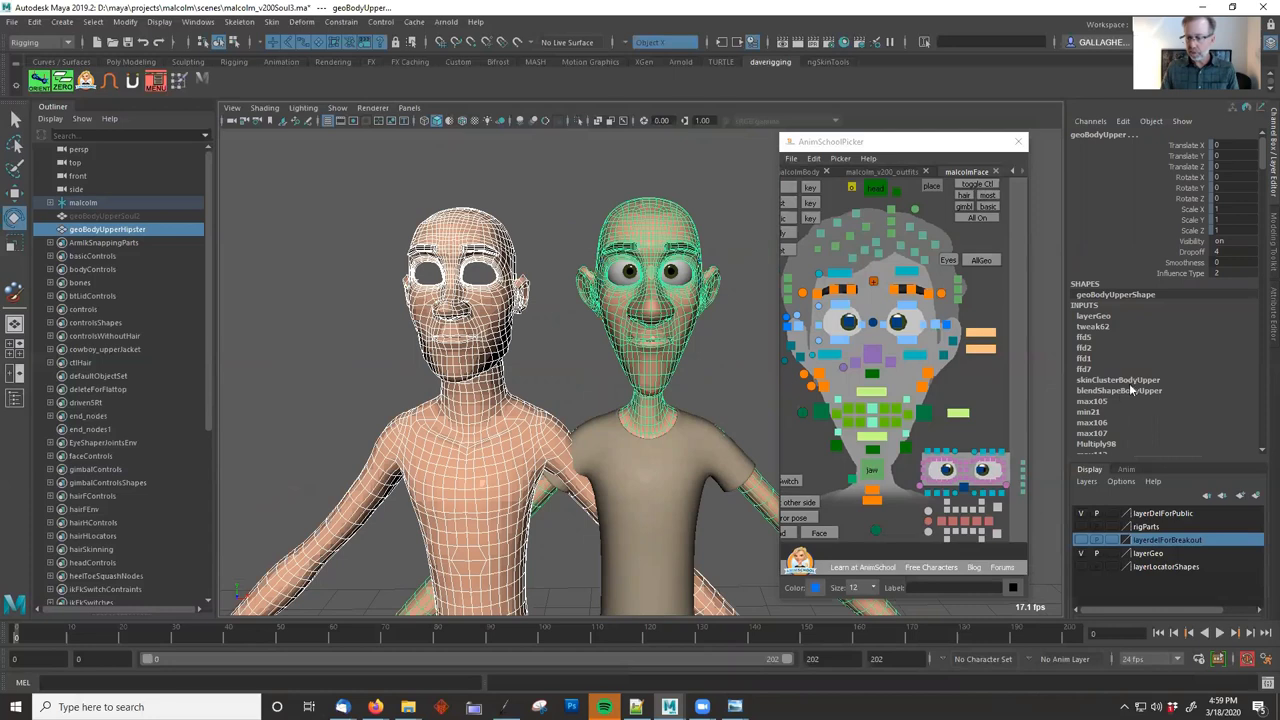
left_click_drag(1263, 164, 1243, 264)
scroll(1153, 362, "down", 3)
scroll(1153, 365, "down", 3)
left_click(1160, 369)
middle_click_drag(544, 343, 727, 342)
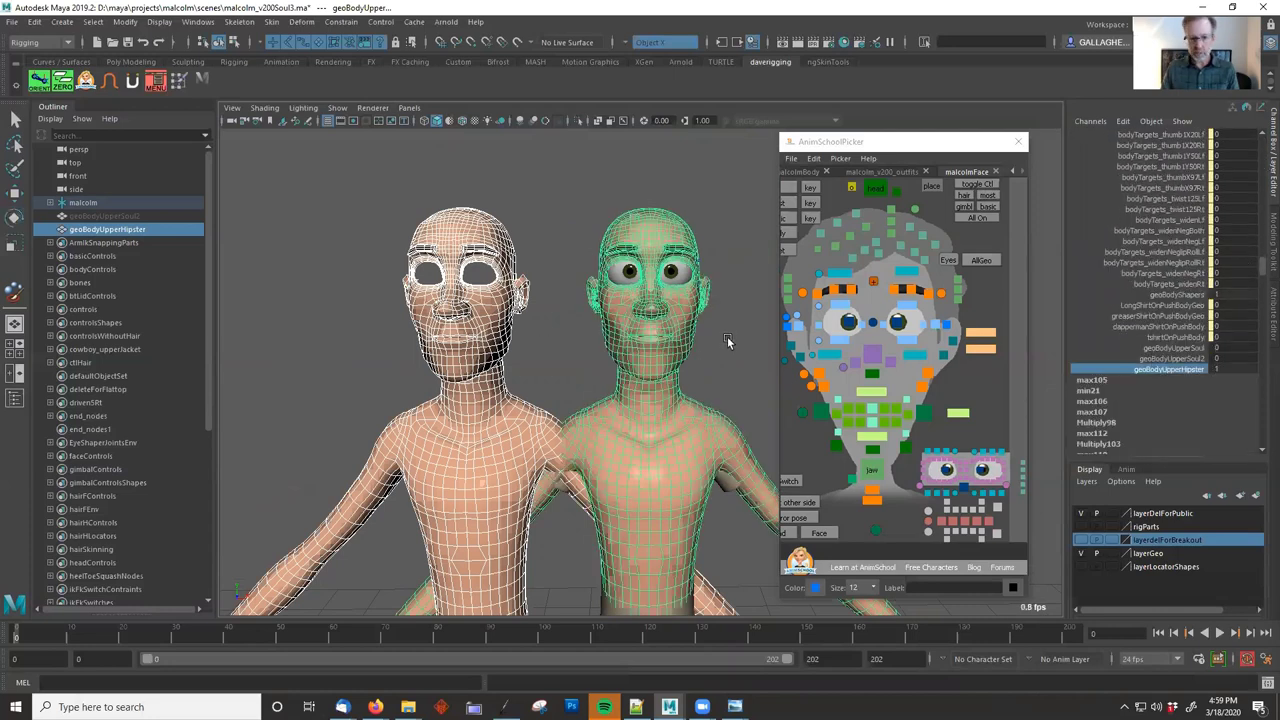
Hide the separate geoBodyUpperHipster mesh and clear the selection on Malcolm's body.
left_click(510, 272)
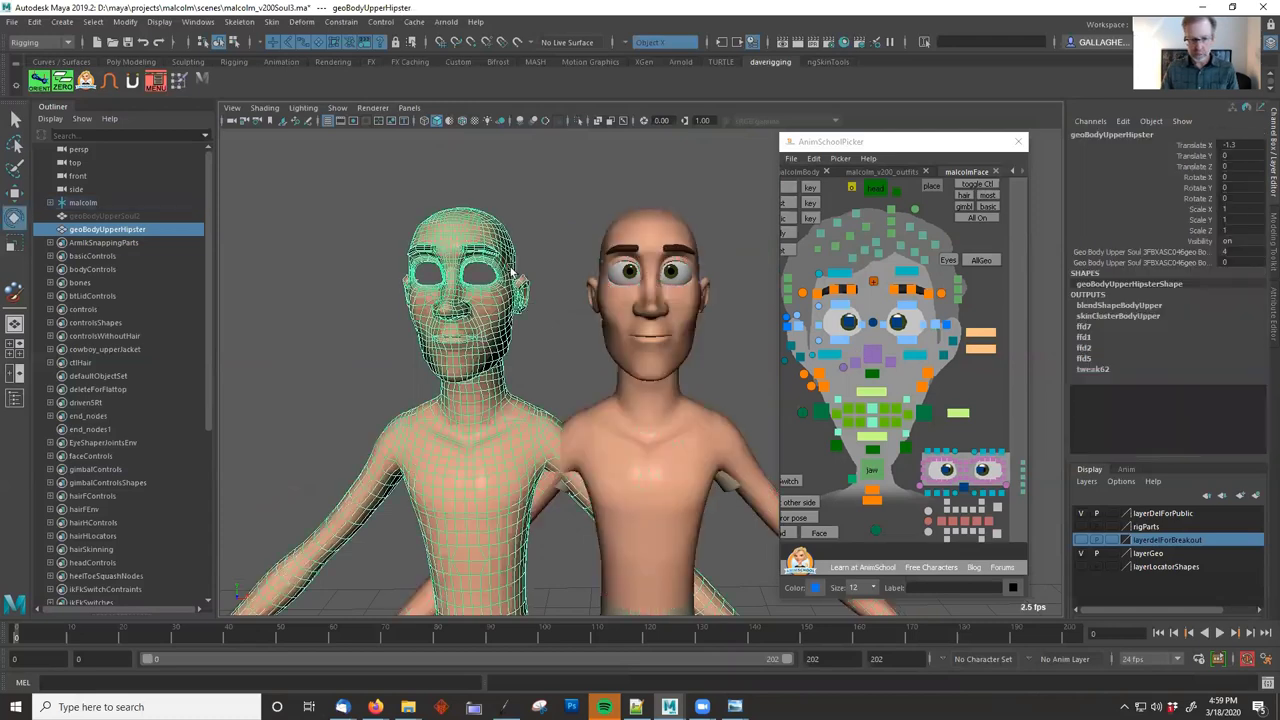
key("ctrl+h")
left_click(636, 350)
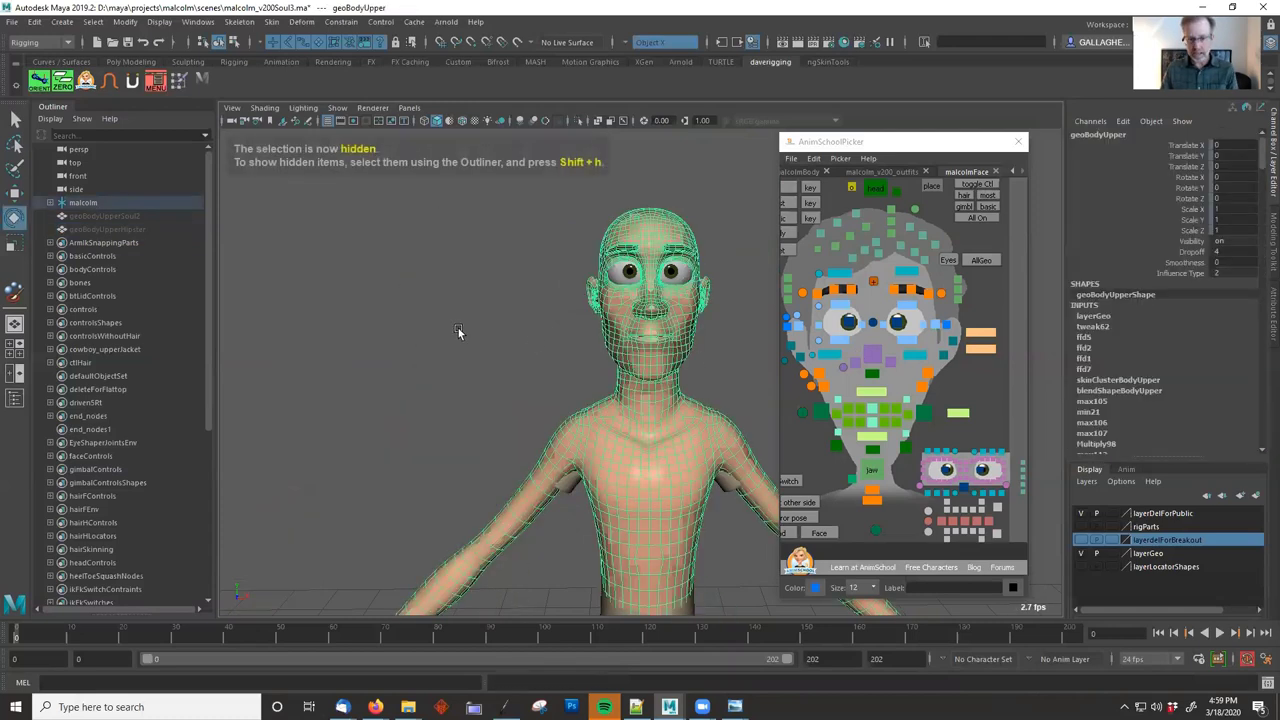
left_click(459, 333)
Examine how the hipster shape fits Malcolm's eyes, face and neck from several angles.
middle_click_drag(545, 342, 503, 342, "alt")
left_click_drag(503, 338, 532, 328, "alt")
right_click_drag(532, 328, 637, 336, "alt")
middle_click_drag(637, 336, 652, 366, "alt")
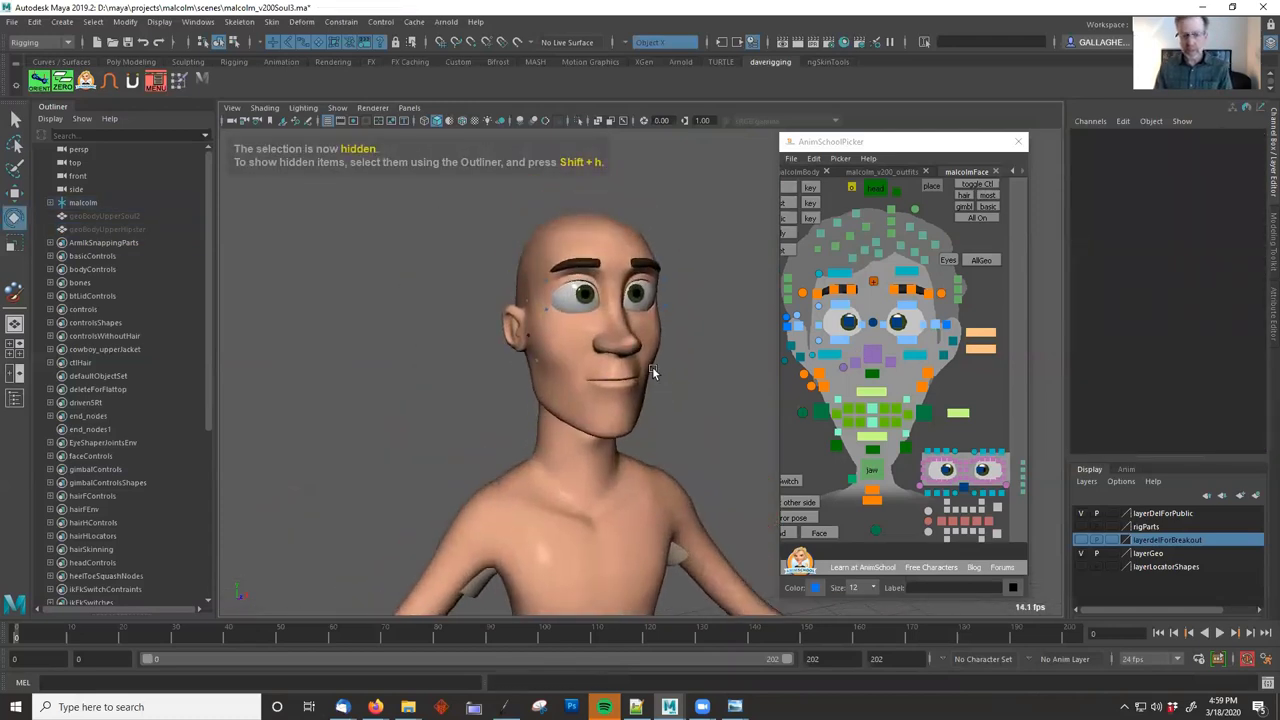
right_click_drag(510, 350, 590, 348, "alt")
left_click(590, 348)
middle_click_drag(612, 316, 656, 376, "alt")
scroll(652, 358, "up", 4)
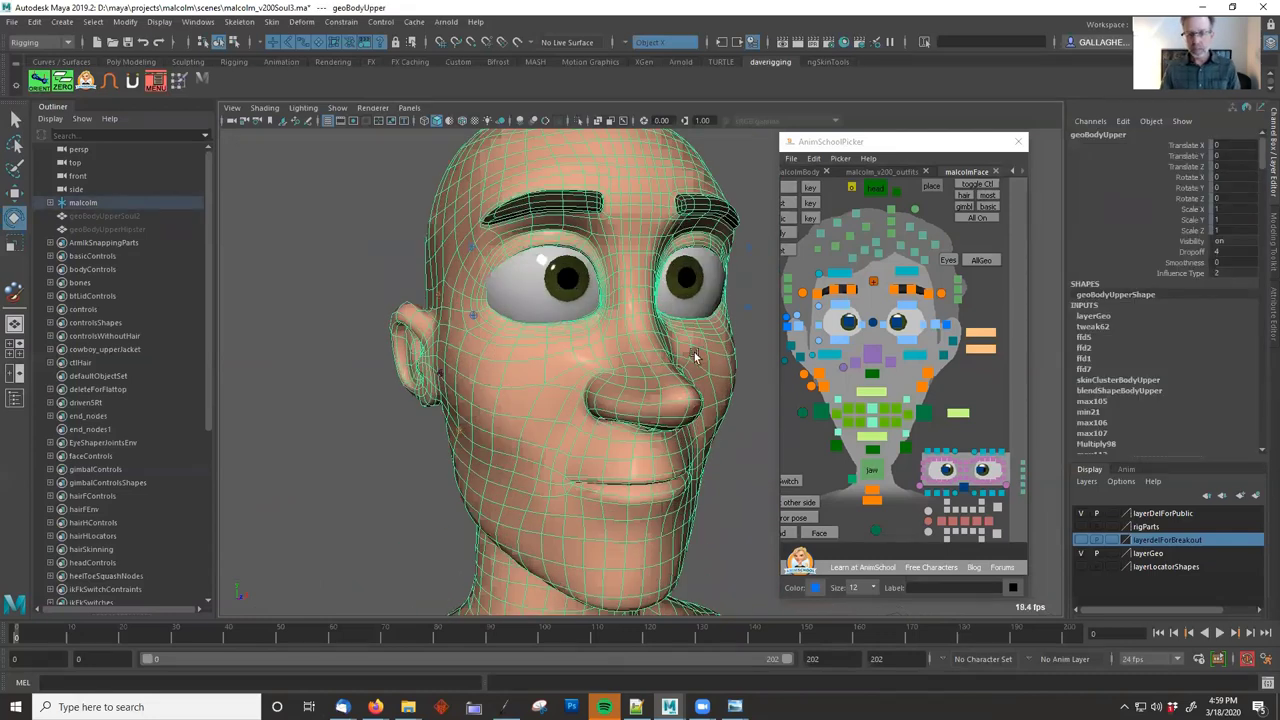
scroll(690, 352, "down", 5)
Shorten the neck by lowering ctlNeck2 to Translate Y -0.063 and ctlNeck1 to Translate Y -0.024.
left_click(875, 190)
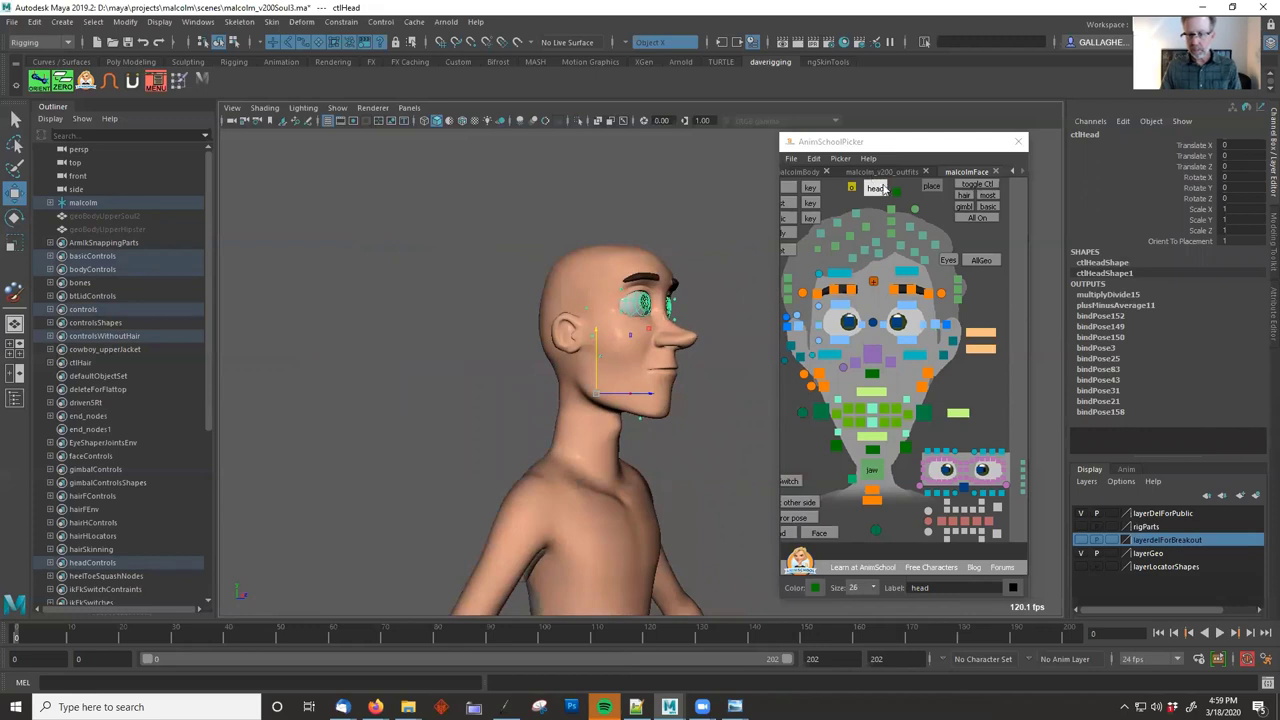
left_click(810, 174)
left_click(903, 239)
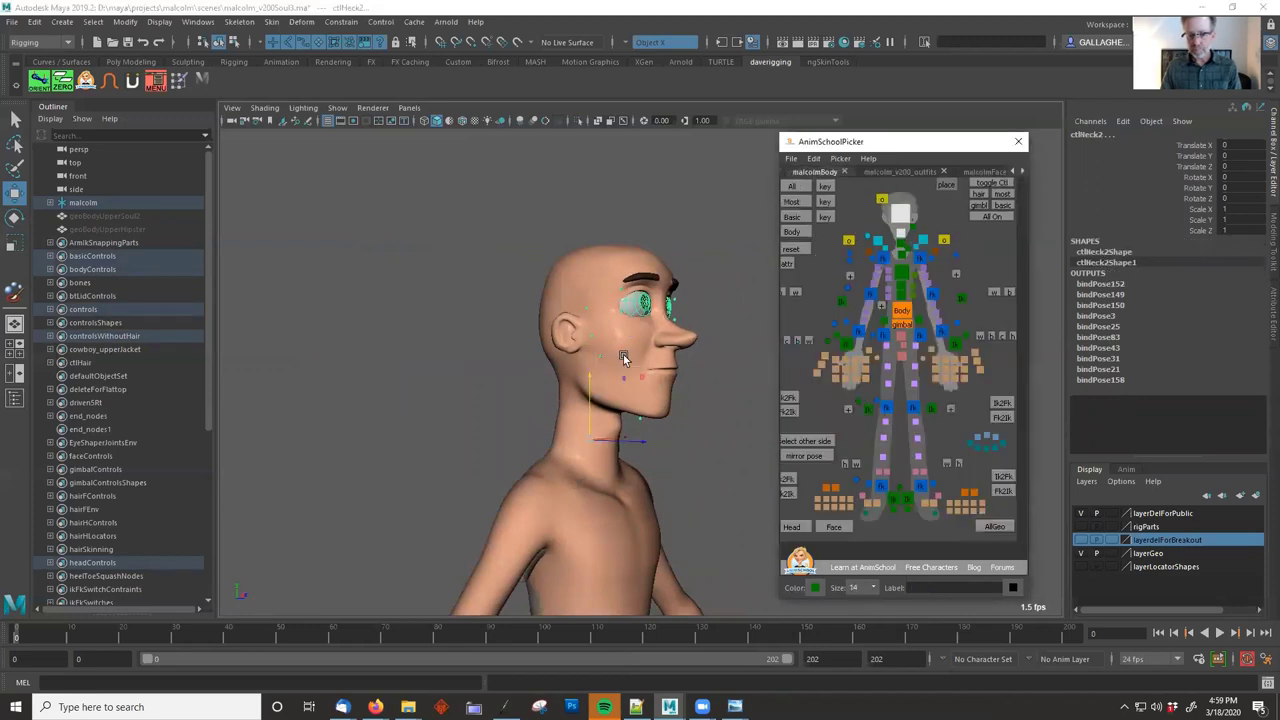
left_click_drag(591, 371, 609, 443)
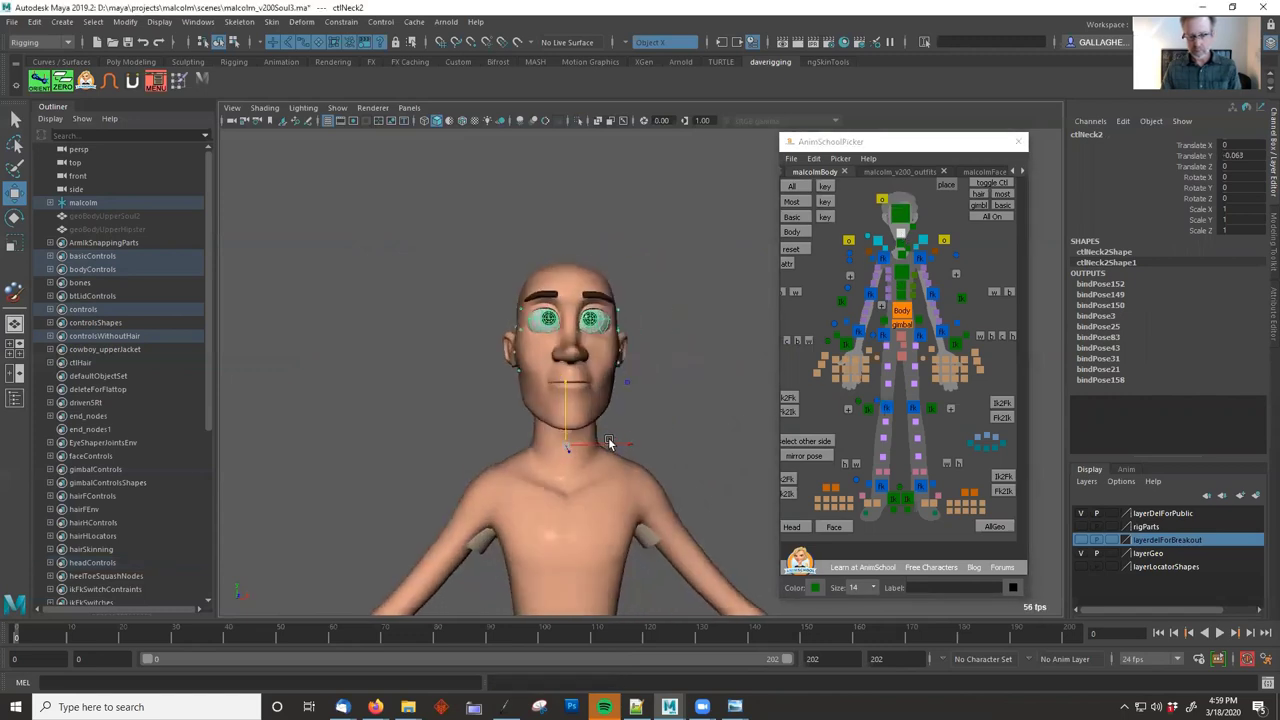
left_click(900, 254)
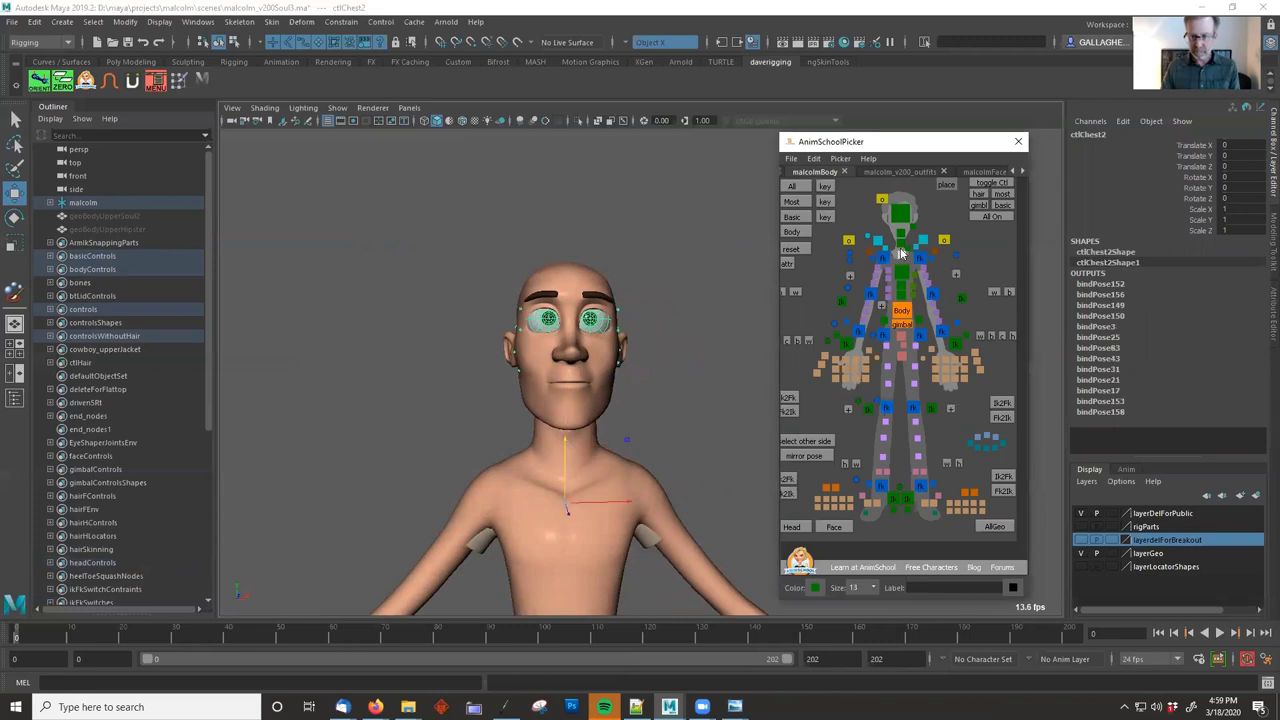
left_click_drag(567, 410, 565, 416)
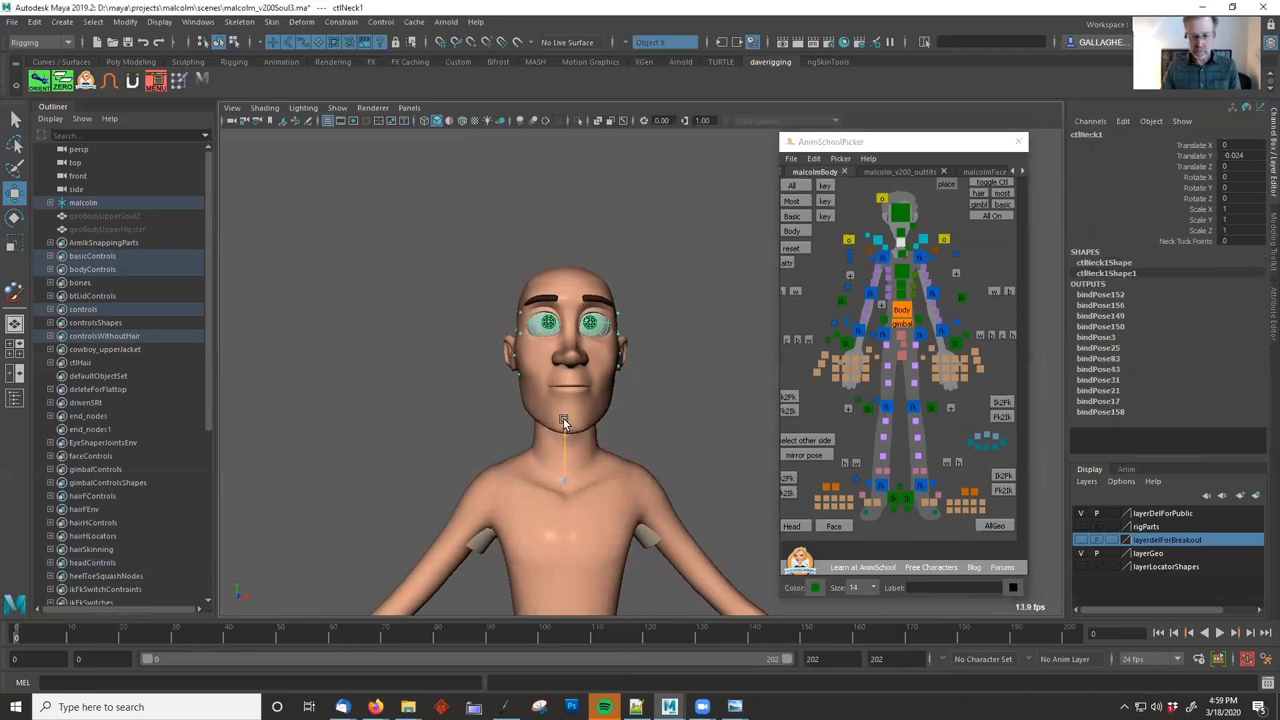
Examine the malcolmBody picker layout at several zoom levels and look through the picker's available commands.
right_click_drag(966, 370, 1240, 362, "alt")
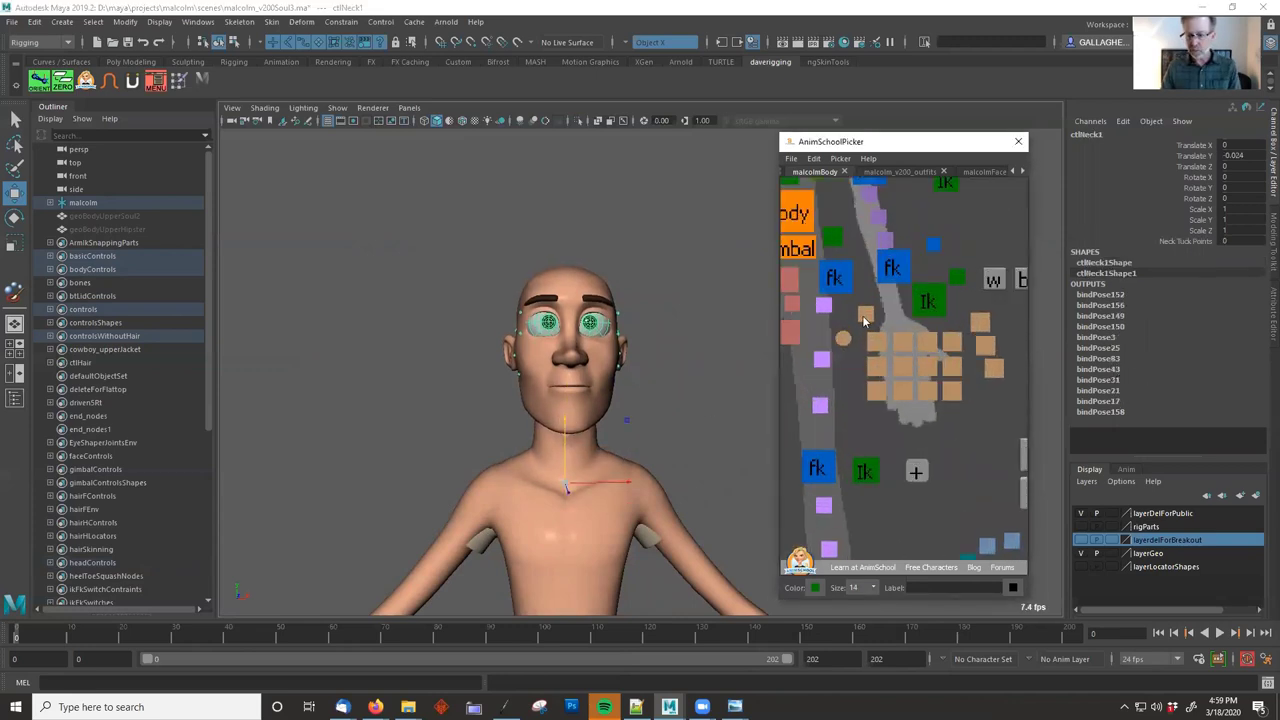
middle_click_drag(863, 317, 987, 498, "alt")
right_click_drag(925, 368, 779, 357, "alt")
scroll(842, 362, "down", 4)
scroll(880, 368, "up", 6)
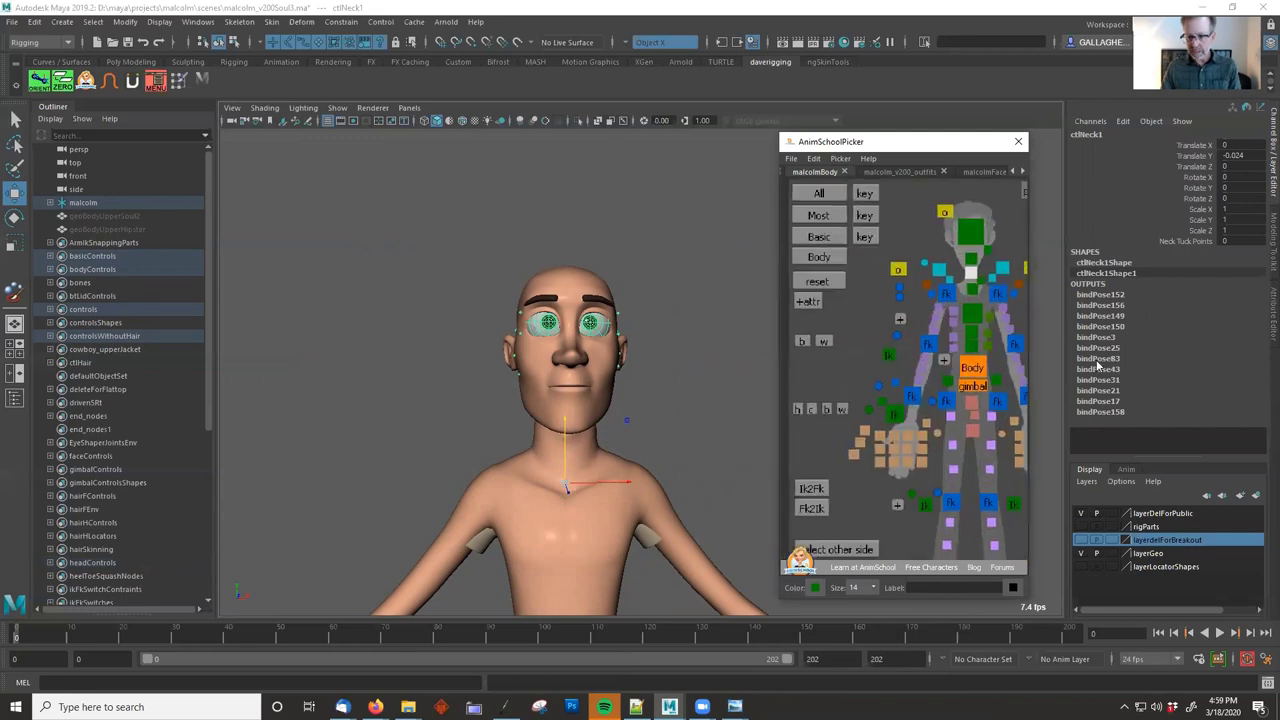
scroll(830, 374, "down", 5)
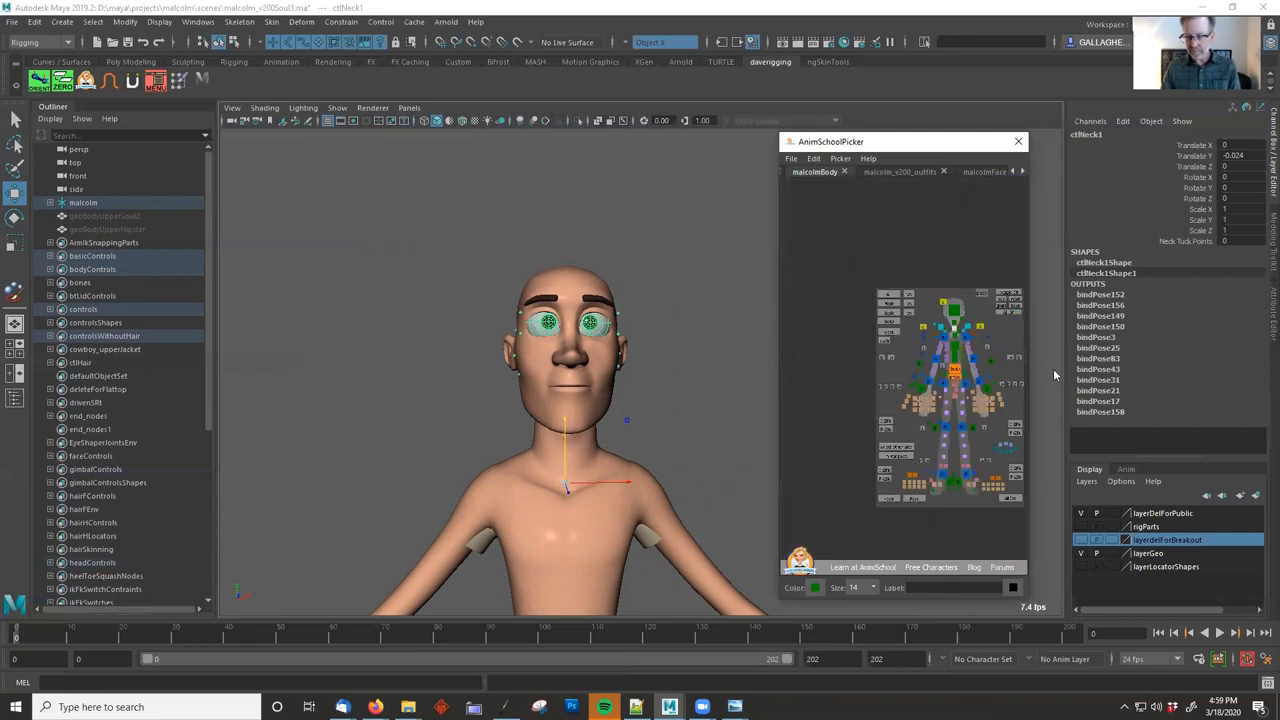
scroll(900, 370, "up", 5)
scroll(790, 362, "down", 4)
scroll(901, 378, "down", 1)
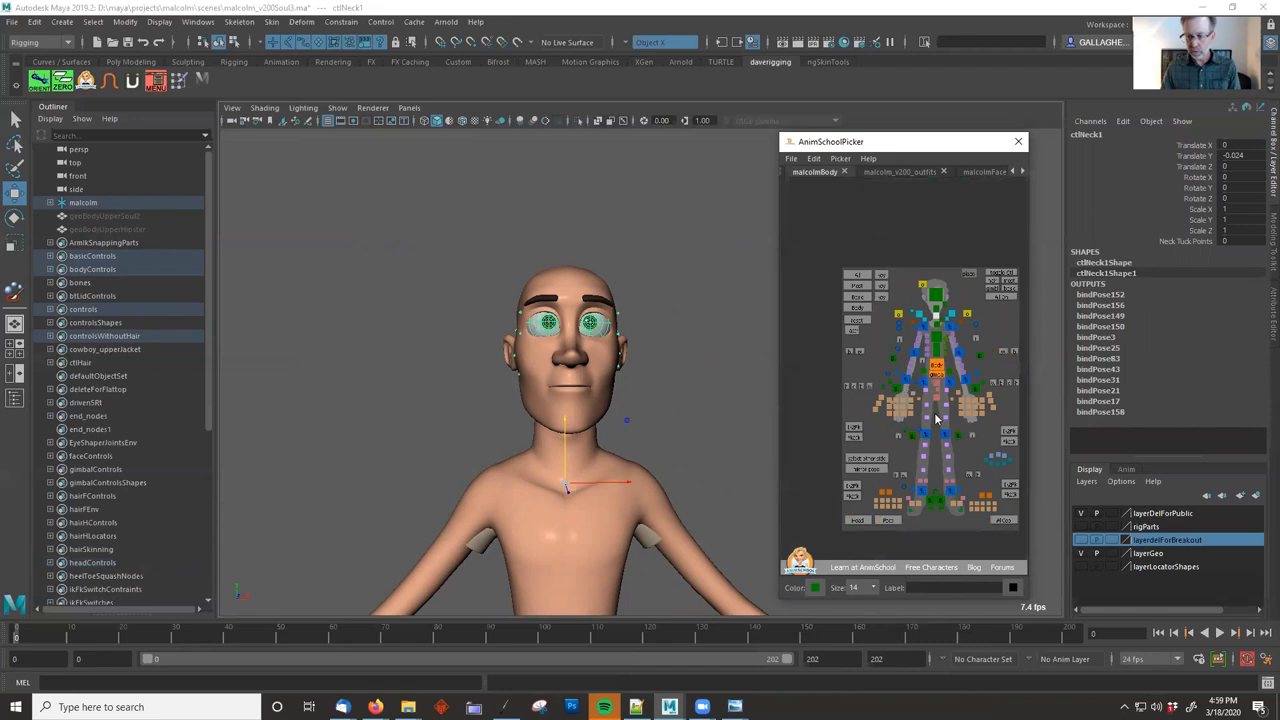
scroll(934, 412, "up", 3)
scroll(890, 425, "up", 1)
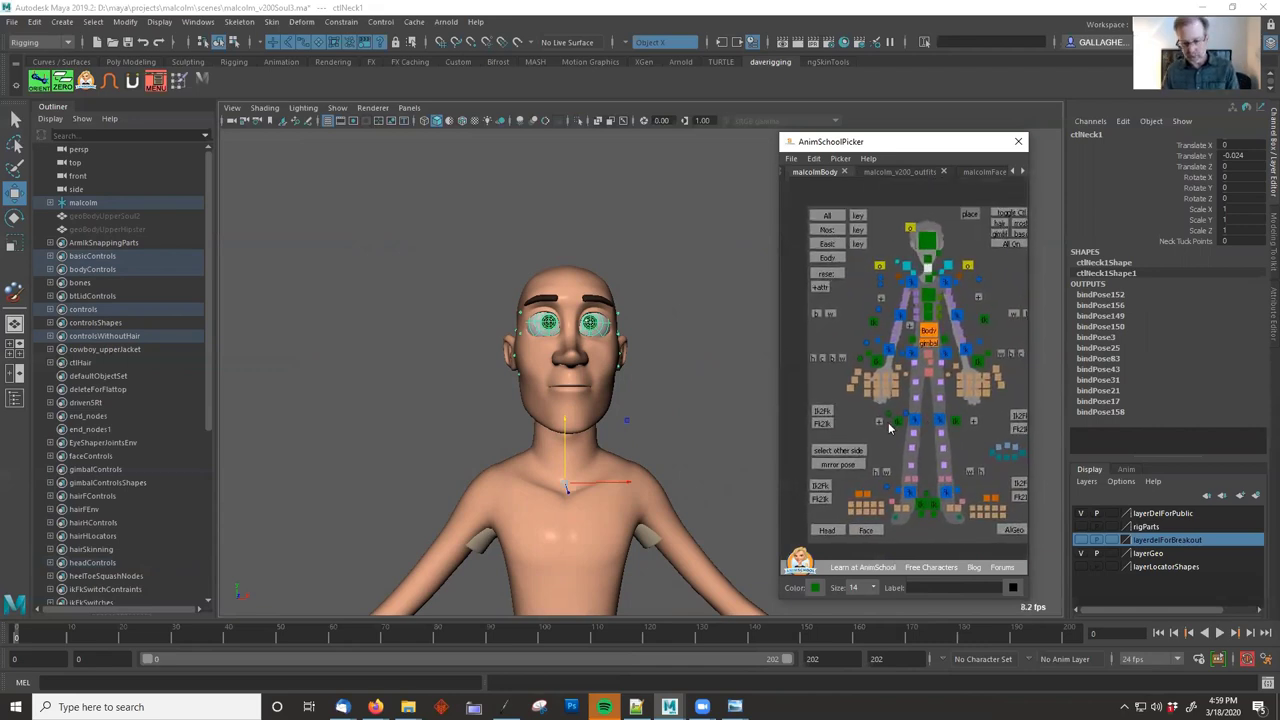
left_click(813, 158)
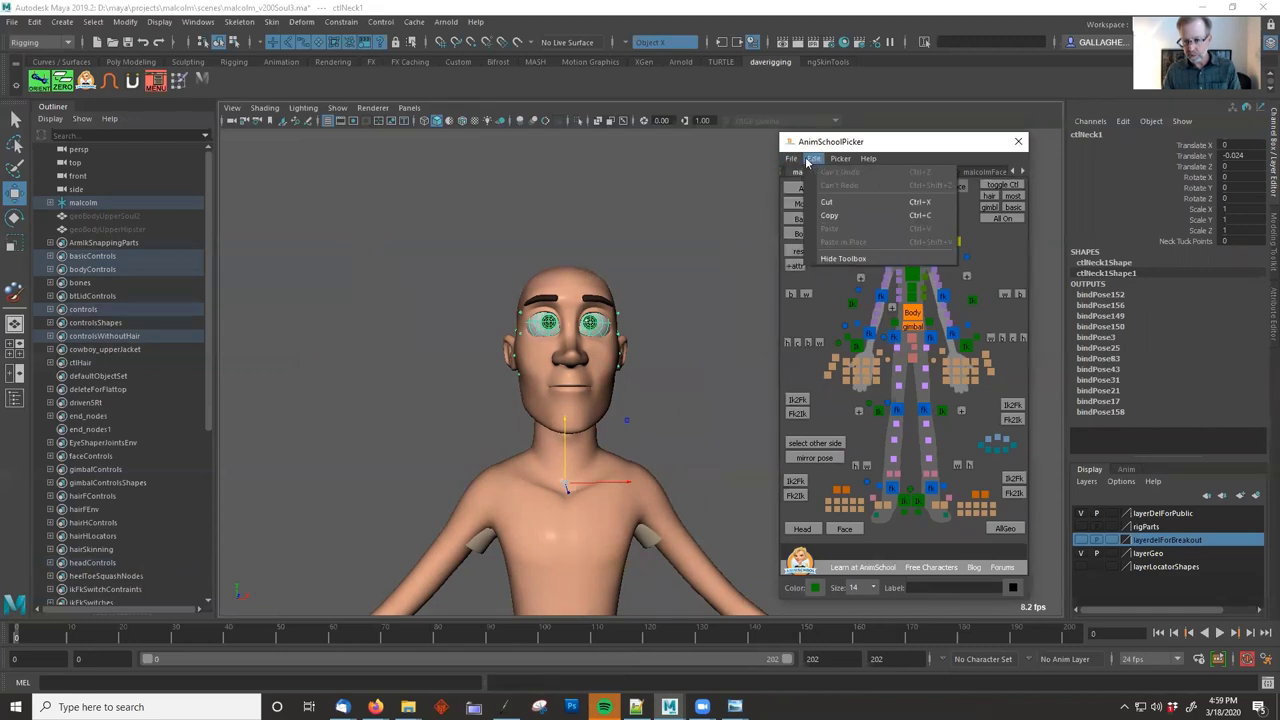
mouse_move(796, 164)
mouse_move(876, 165)
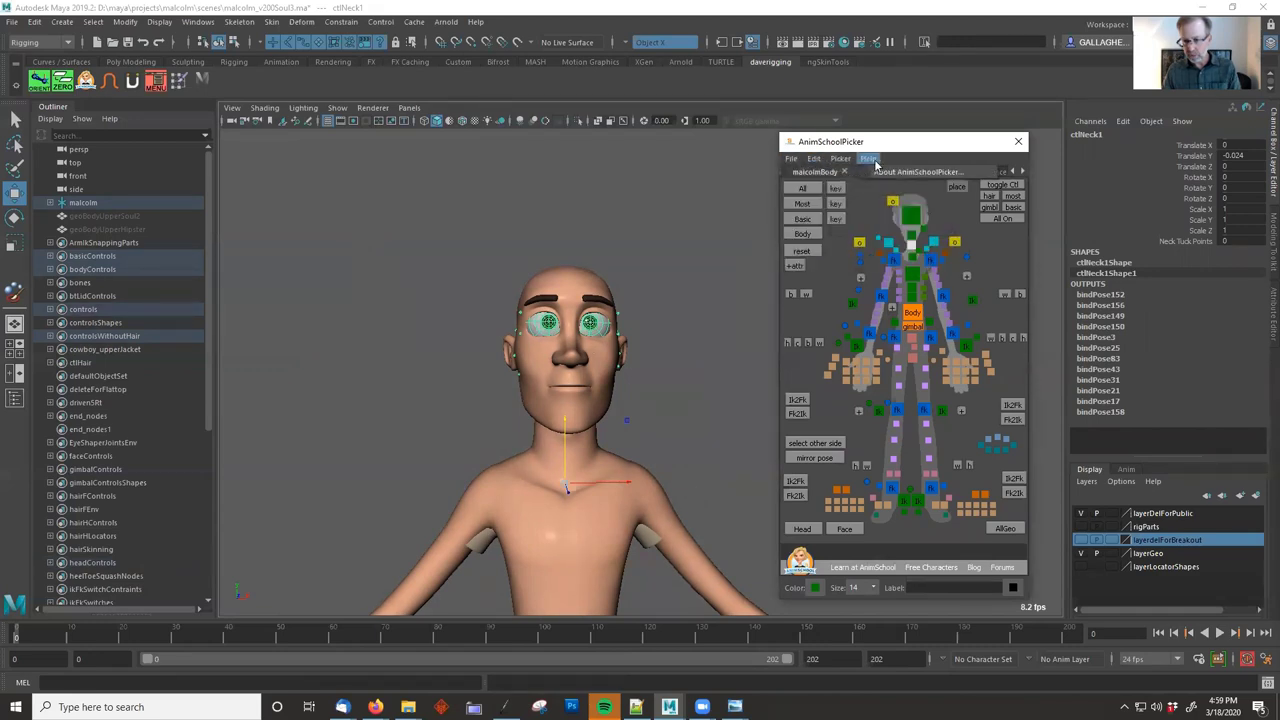
left_click(942, 407)
right_click_drag(942, 410, 886, 411, "alt")
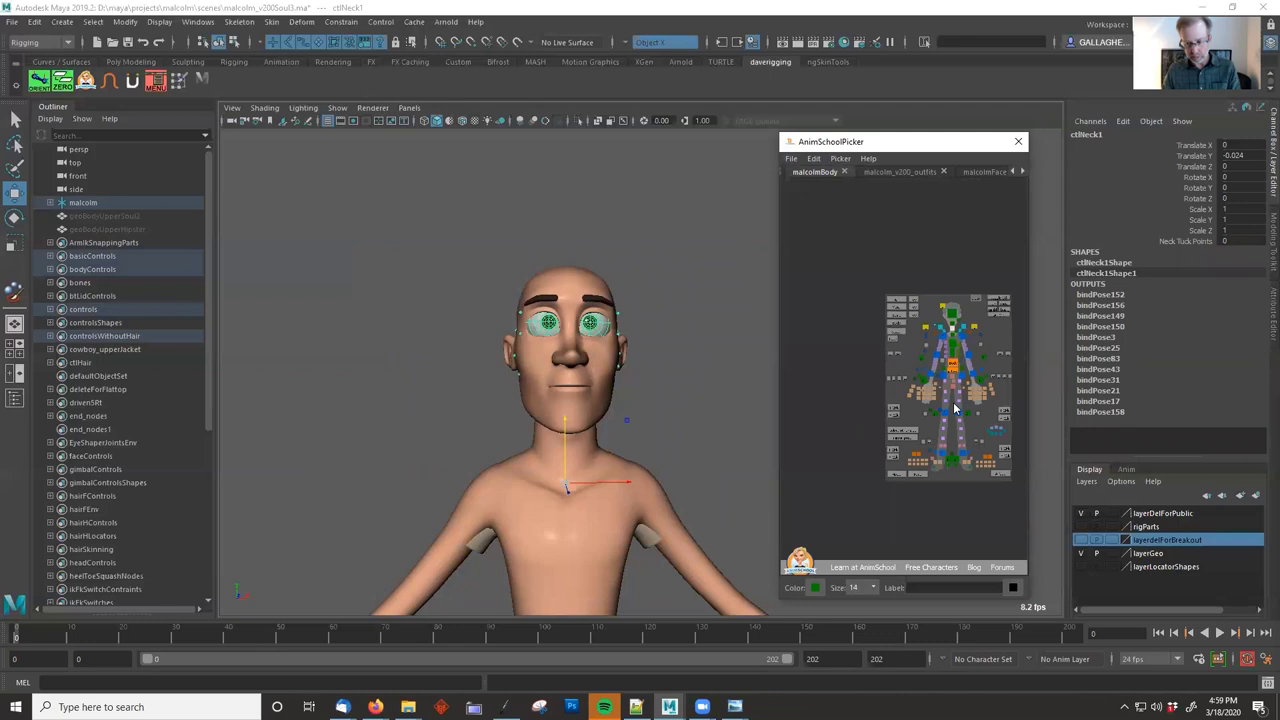
Select Malcolm's upper body mesh geoBodyUpper.
key("f")
mouse_move(645, 376)
left_mouse_down("alt")
mouse_move(630, 364)
mouse_move(671, 393)
mouse_move(640, 395)
left_mouse_up("alt")
right_click_drag(640, 395, 624, 413, "alt")
middle_click_drag(624, 413, 616, 358, "alt")
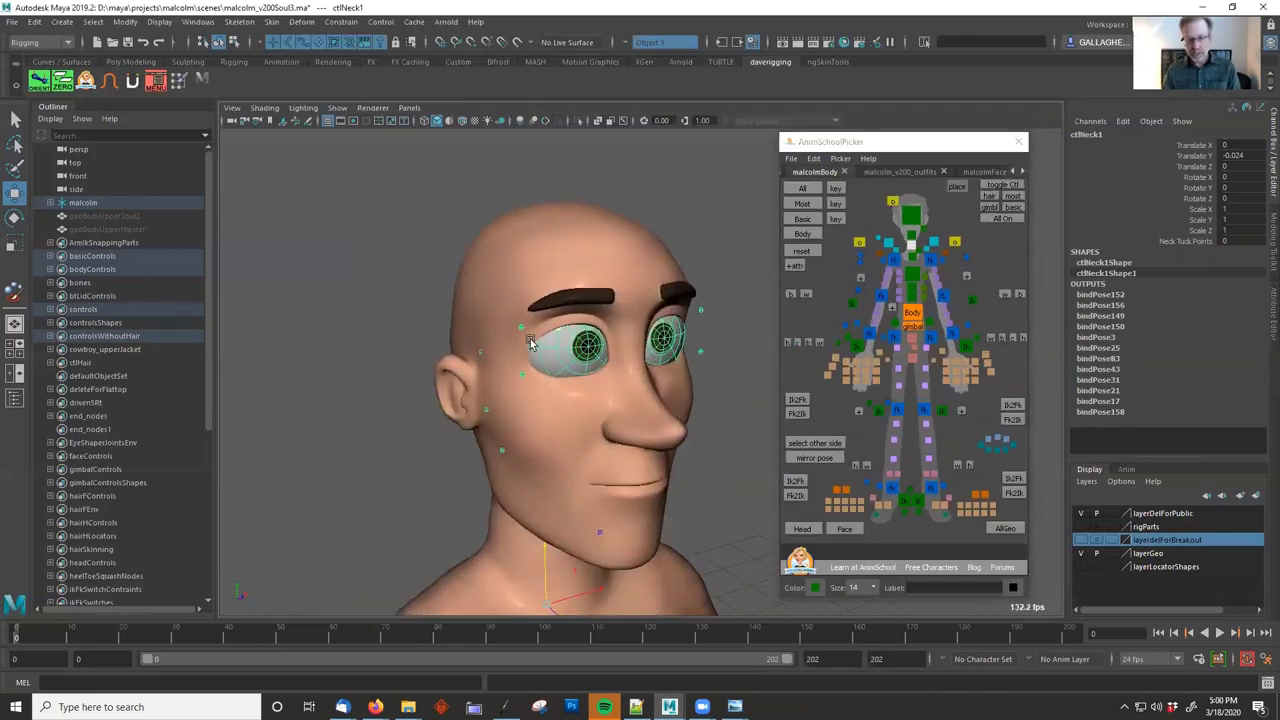
left_click(531, 315)
left_click_drag(614, 337, 645, 360, "alt")
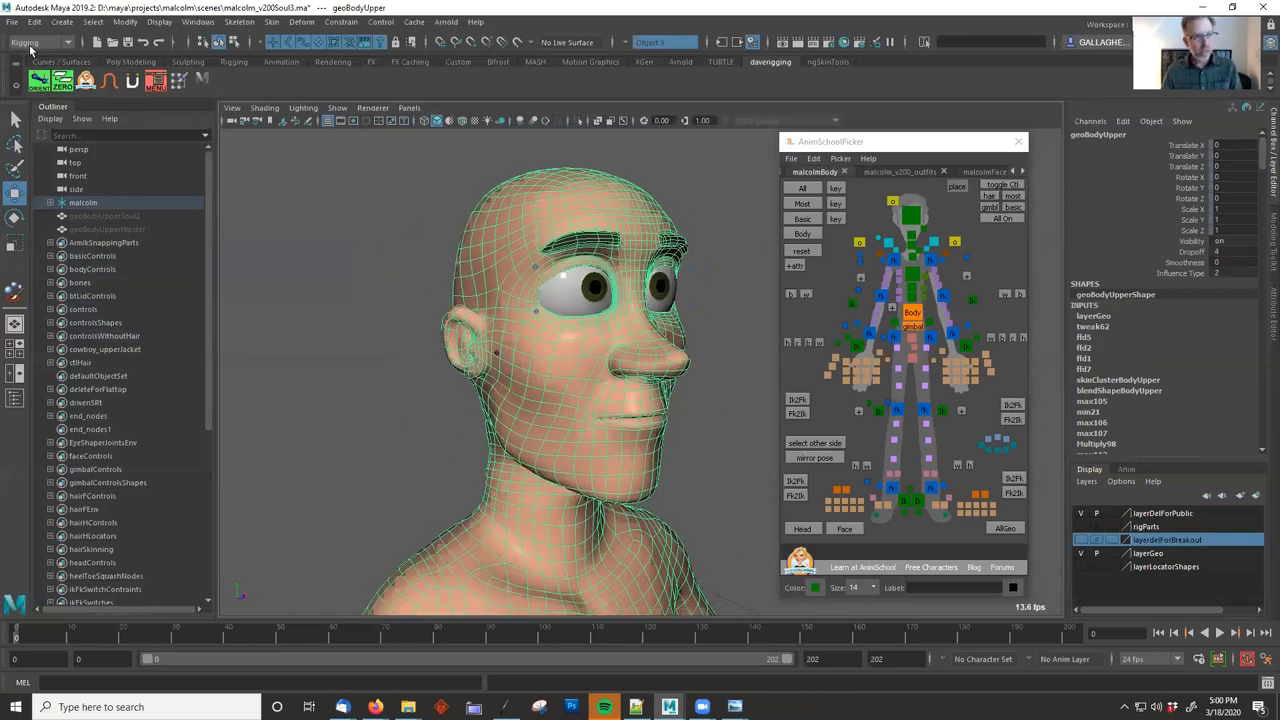
Save the scene as a new Maya ASCII file named malcolm_v200Hipster3.ma.
left_click(13, 21)
left_click(90, 90)
left_click(326, 604)
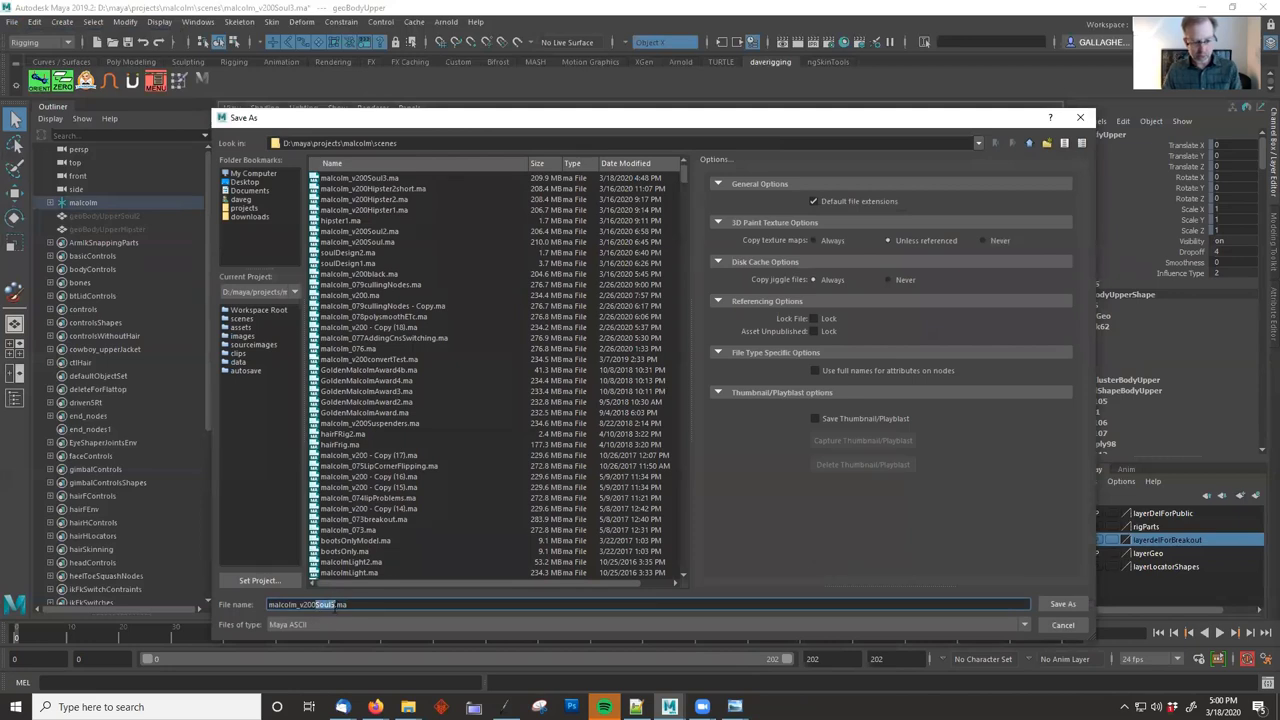
key("Delete")
key("Delete")
type("J")
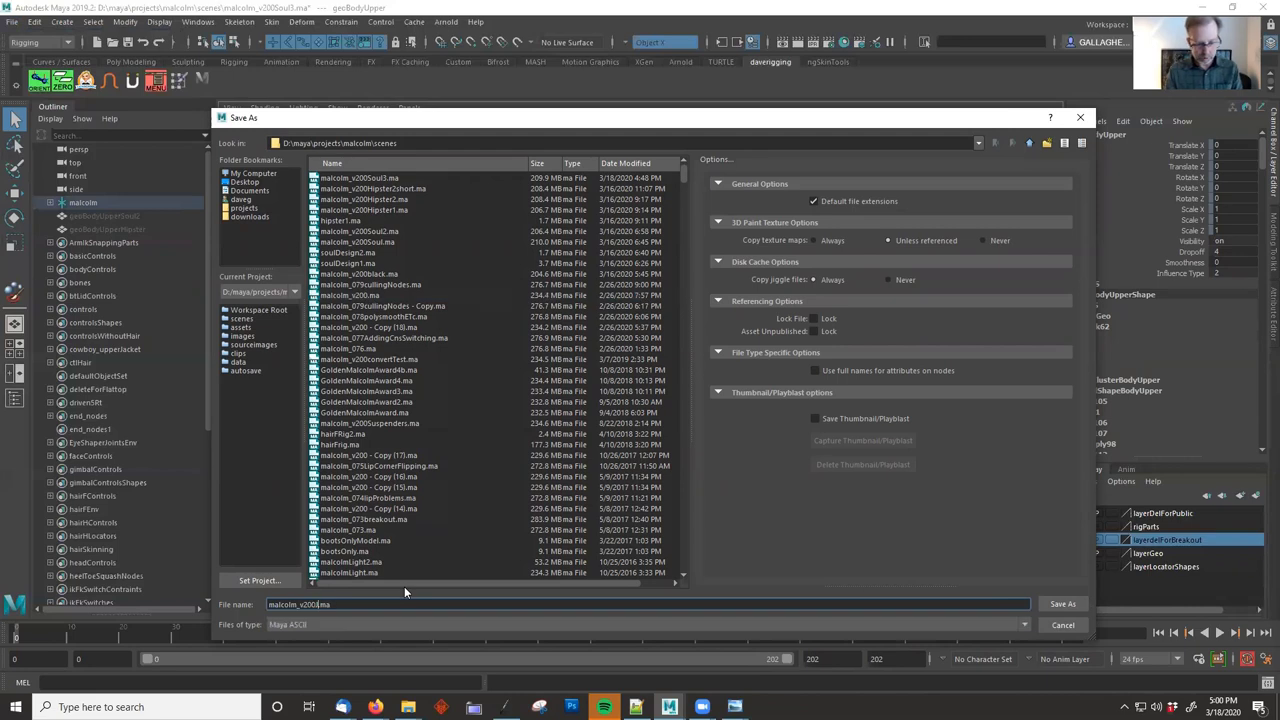
type("Hipster3")
key("Return")
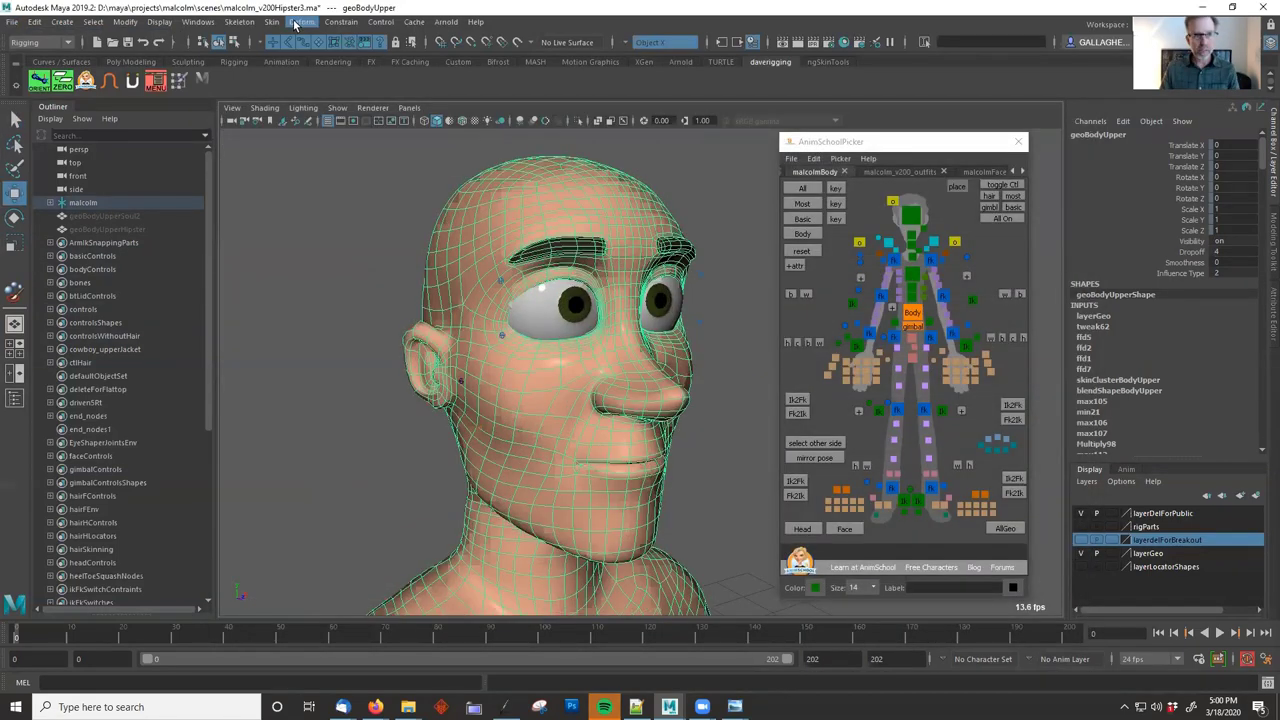
Paint the geoBodyUpperHipster blend shape weights around both eyes with the Replace operation at value 0.
left_click(299, 22)
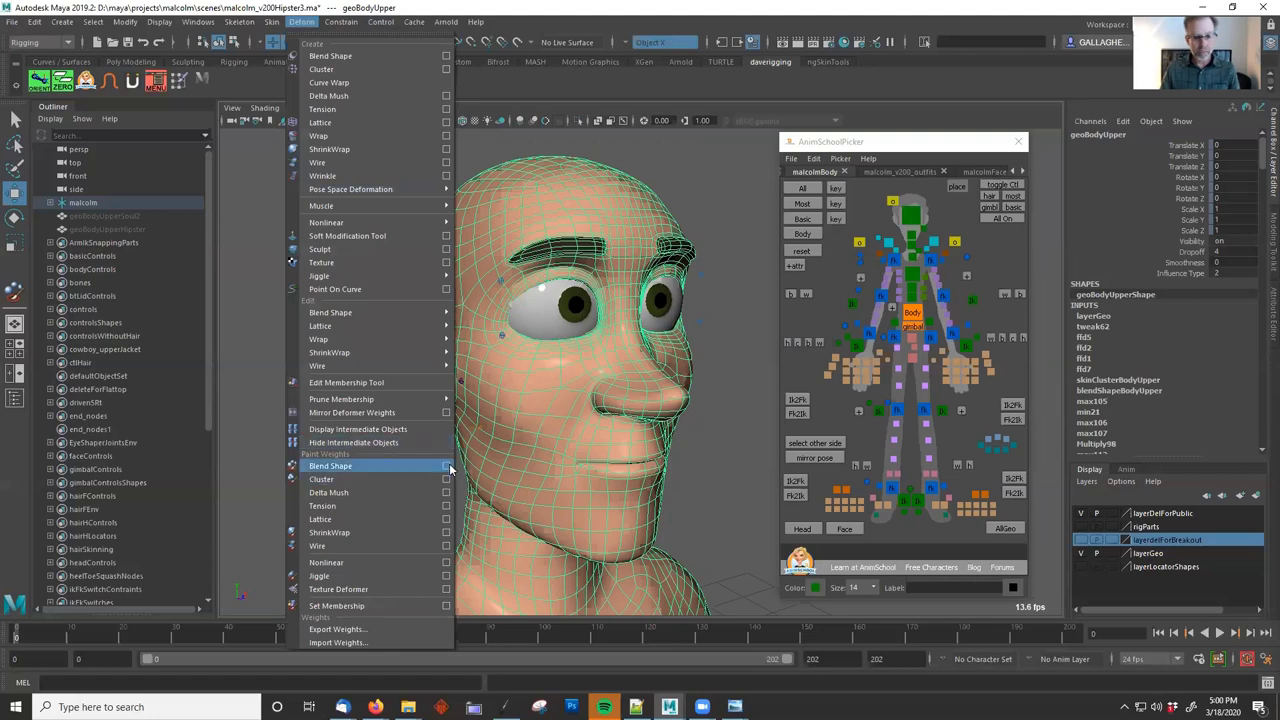
left_click(446, 466)
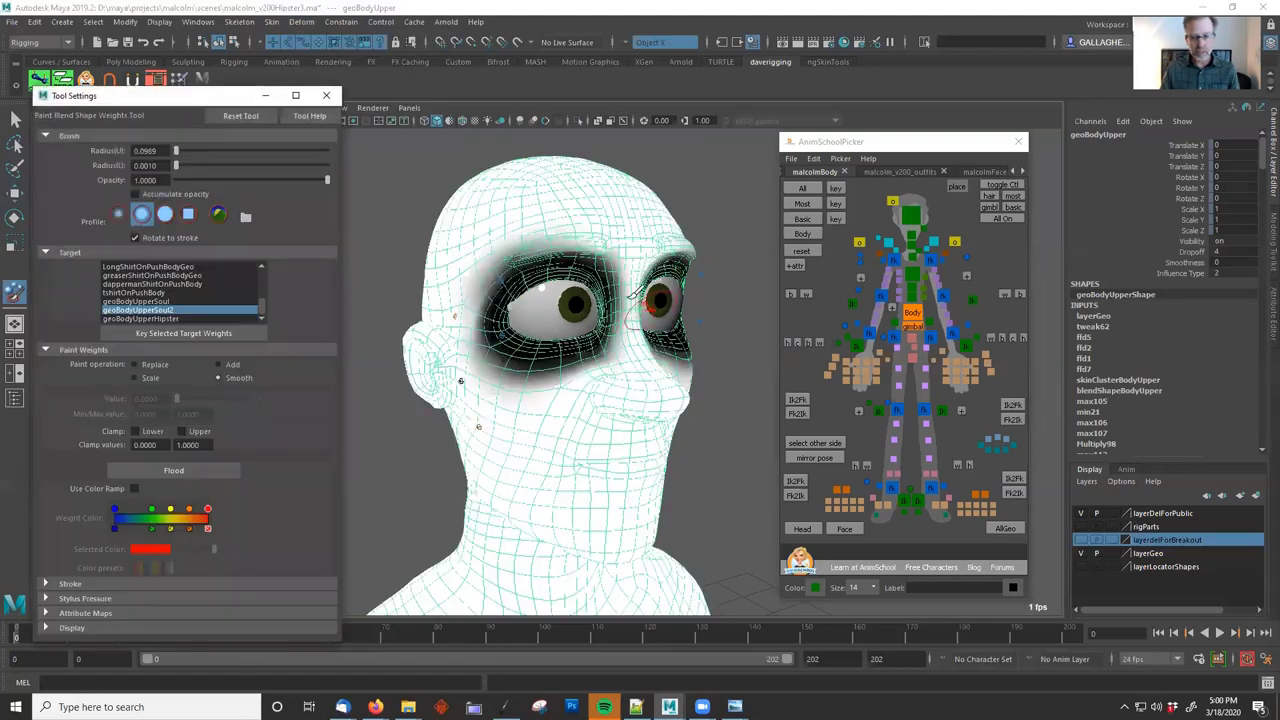
left_click(184, 317)
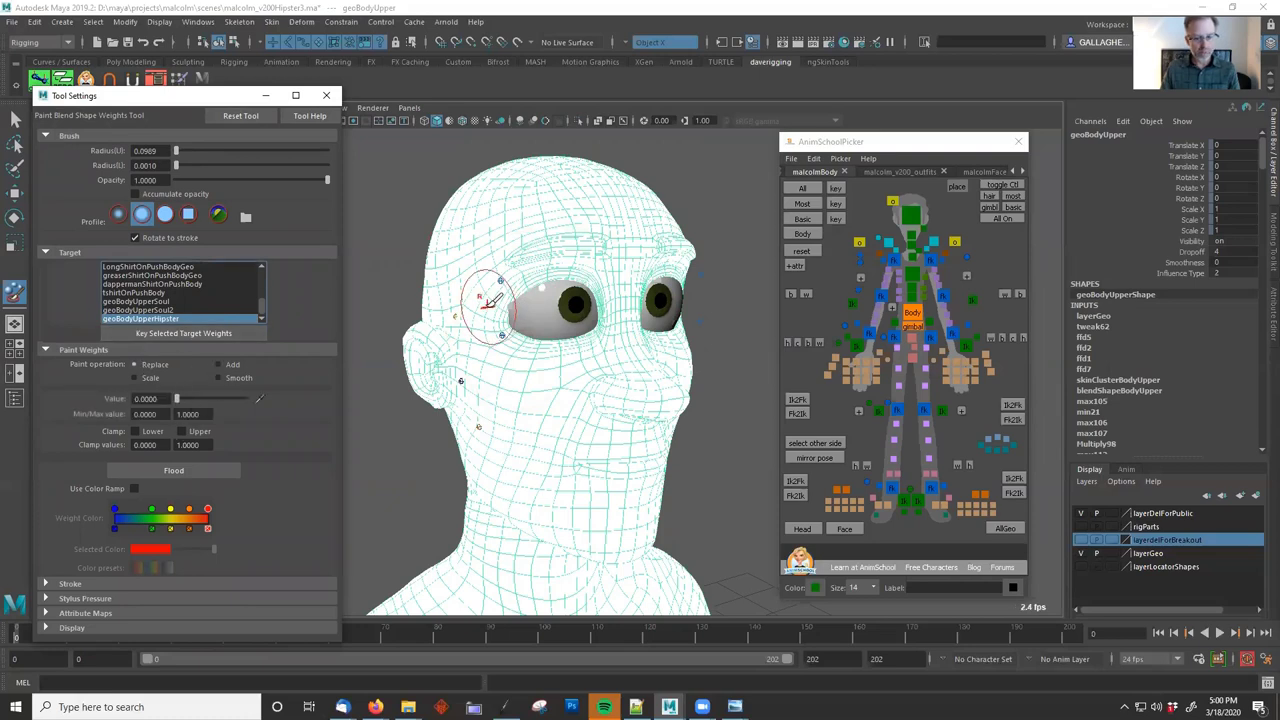
mouse_move(509, 287)
left_mouse_down()
mouse_move(533, 277)
mouse_move(512, 332)
mouse_move(534, 296)
left_mouse_up()
key("ctrl+z")
key("b")
left_click_drag(700, 307, 676, 282, "alt")
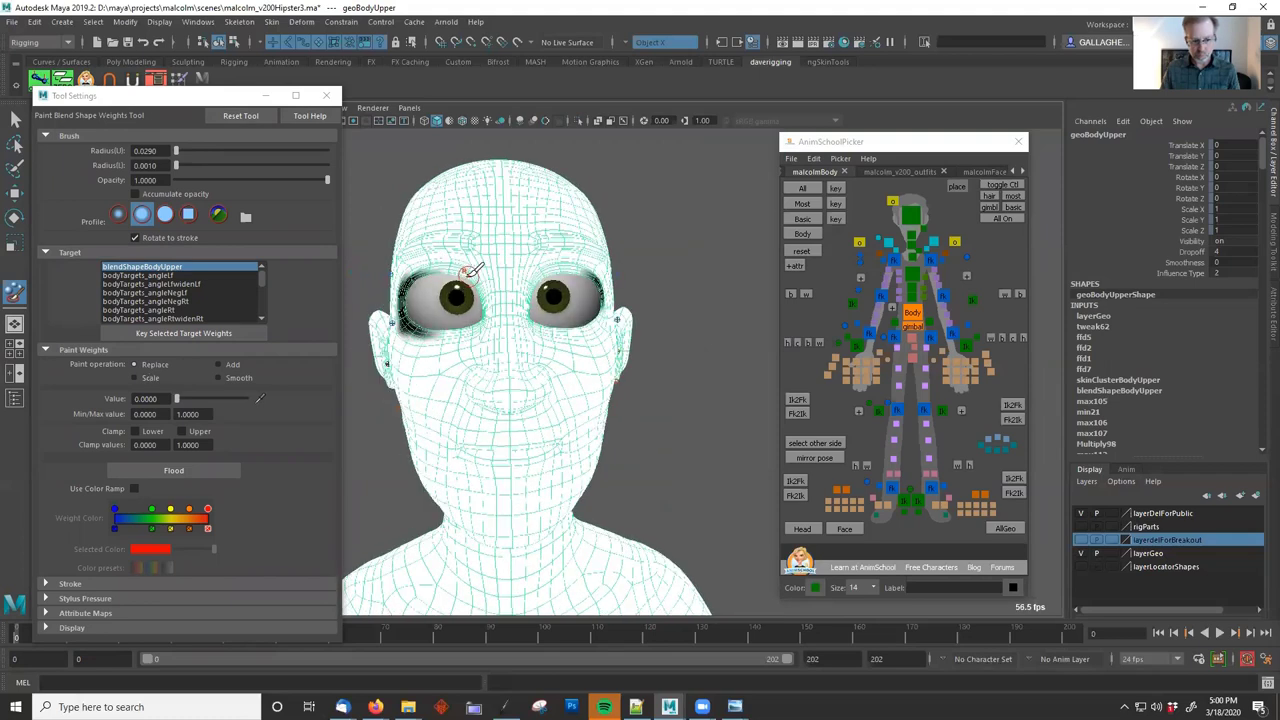
mouse_move(458, 263)
left_mouse_down()
mouse_move(440, 266)
mouse_move(498, 300)
mouse_move(429, 324)
left_mouse_up()
mouse_move(545, 332)
left_mouse_down()
mouse_move(535, 284)
mouse_move(543, 320)
mouse_move(598, 268)
mouse_move(607, 286)
left_mouse_up()
mouse_move(618, 314)
left_mouse_down("alt")
mouse_move(514, 326)
mouse_move(563, 300)
mouse_move(500, 272)
mouse_move(525, 295)
mouse_move(535, 352)
mouse_move(545, 332)
left_mouse_up("alt")
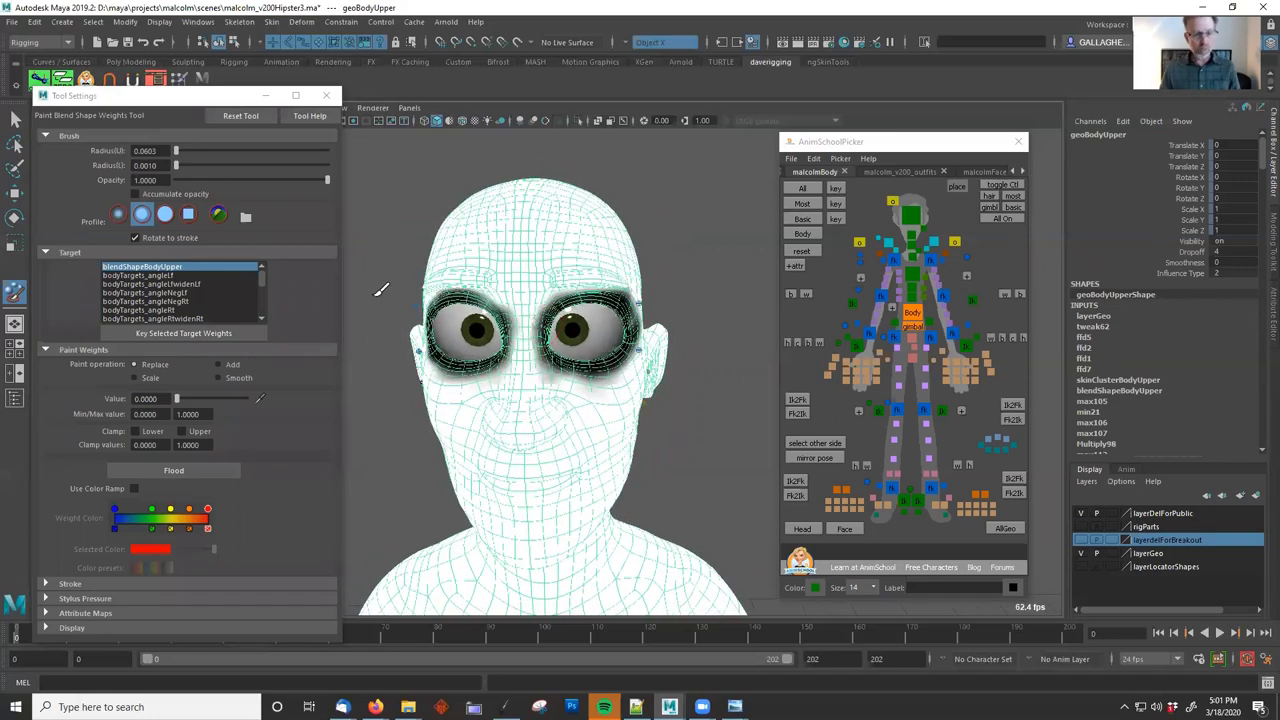
Smooth the painted blend shape weights around both eyes, and leave the paint tool with nothing selected.
left_click(218, 377)
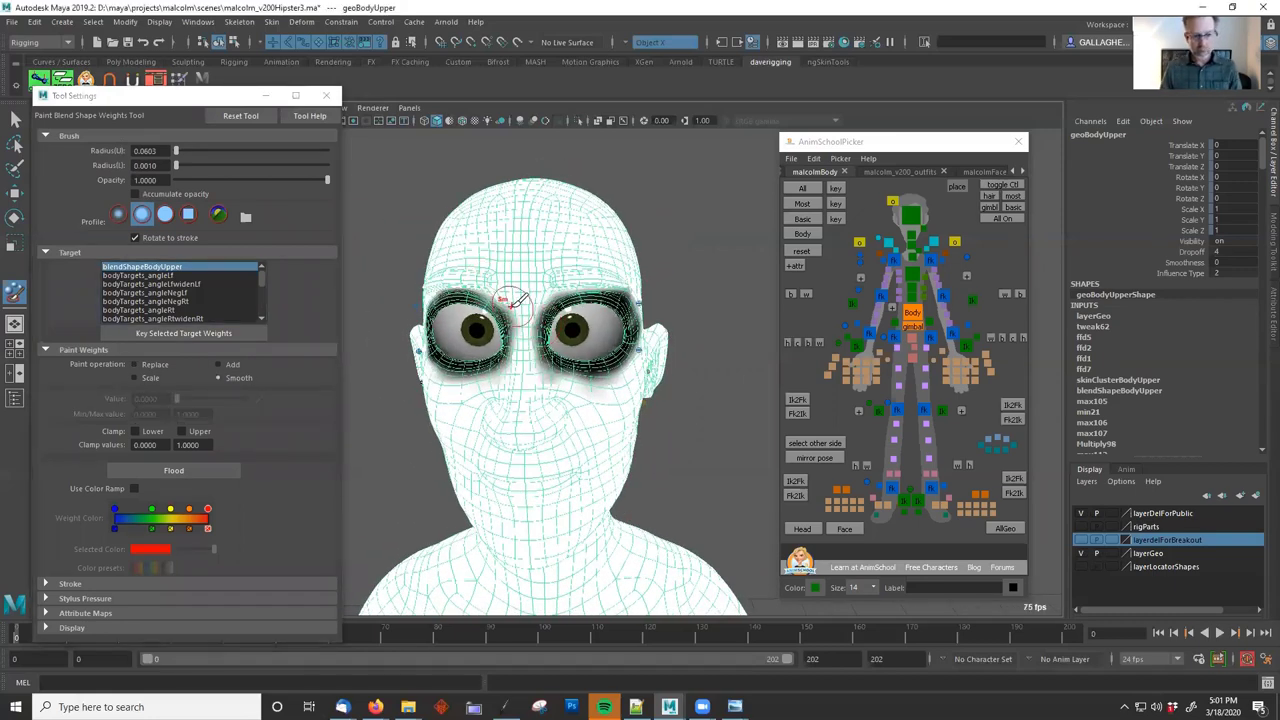
left_click_drag(618, 288, 611, 302, "alt")
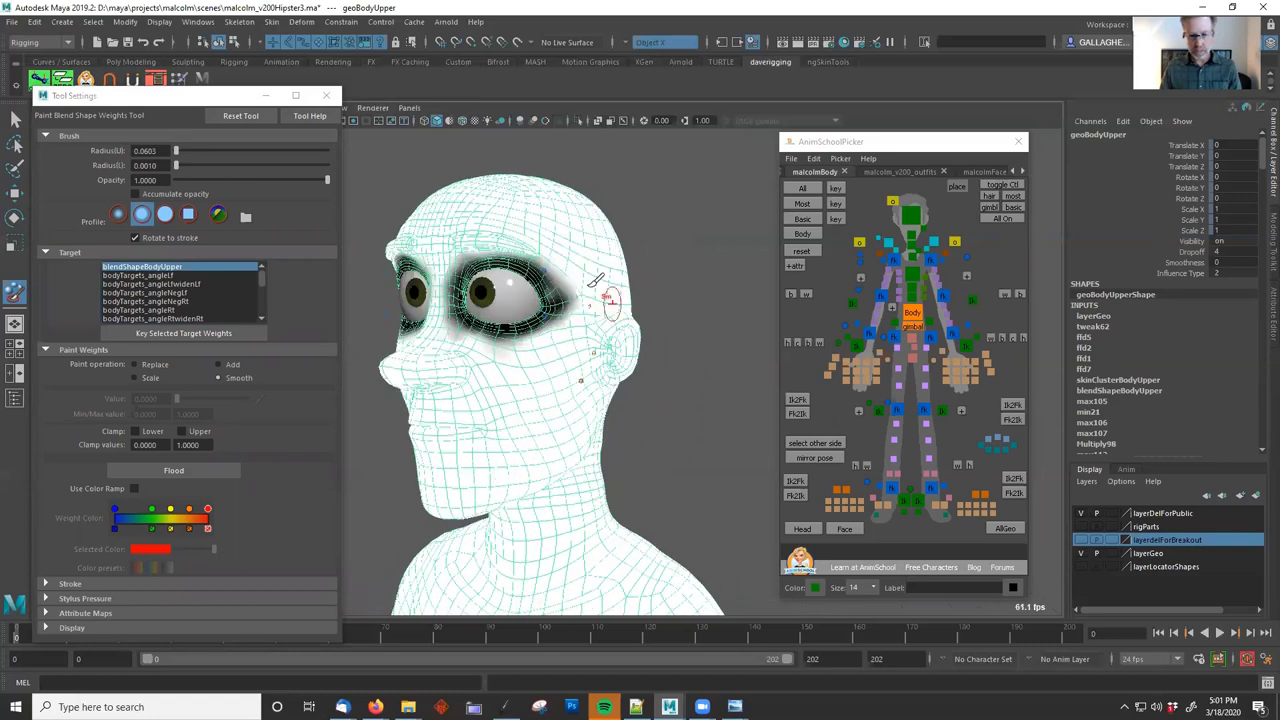
mouse_move(533, 344)
left_mouse_down("alt")
mouse_move(614, 371)
mouse_move(560, 365)
left_mouse_up("alt")
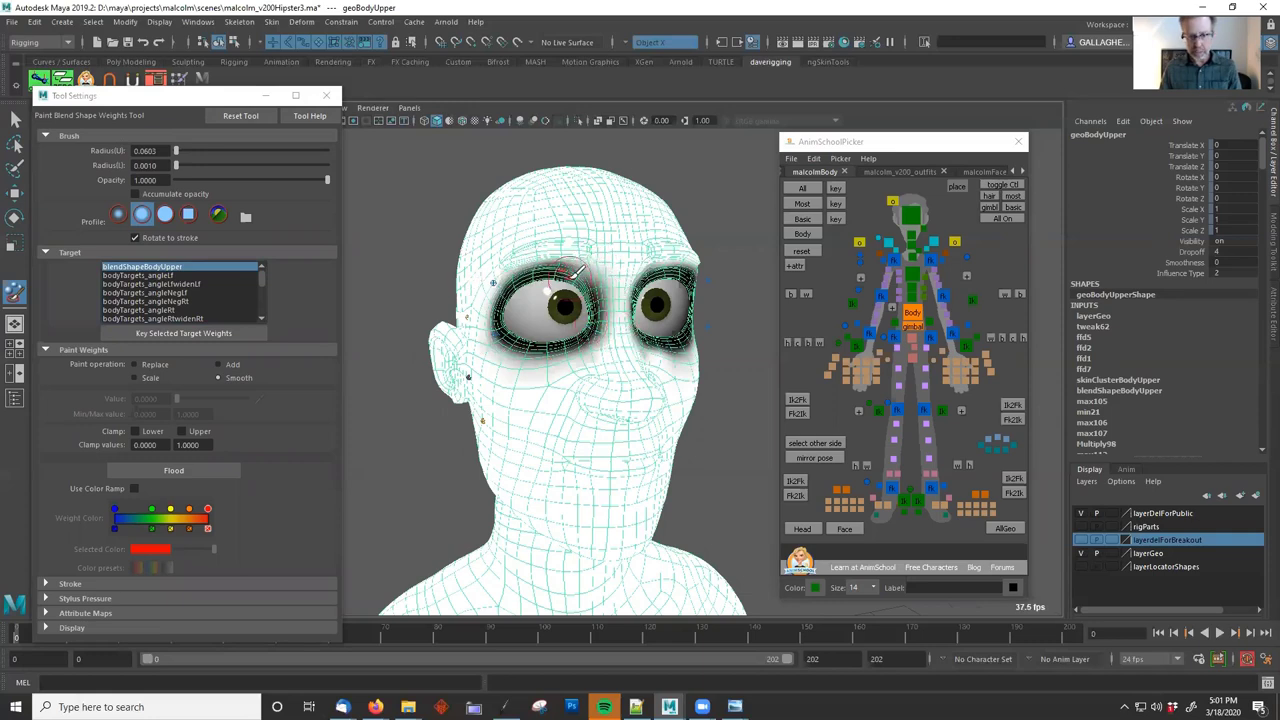
left_click_drag(623, 360, 597, 349, "alt")
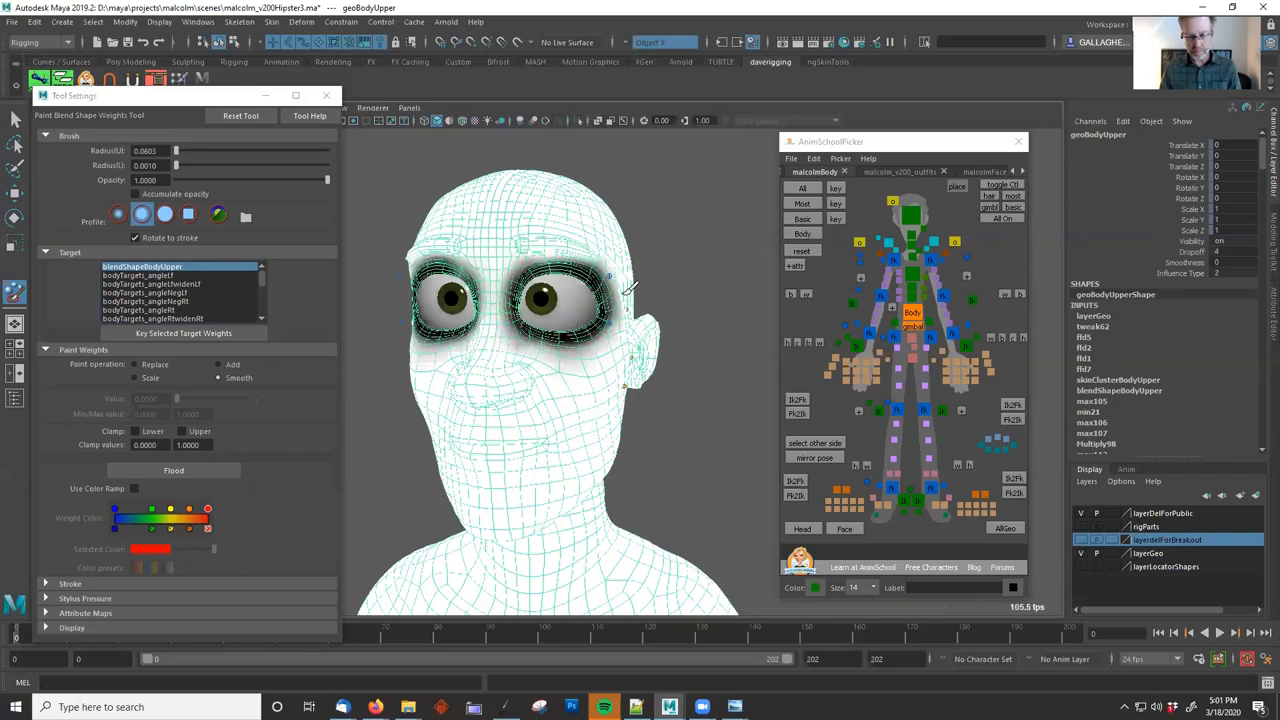
left_click_drag(599, 258, 657, 258, "alt")
left_click(327, 96)
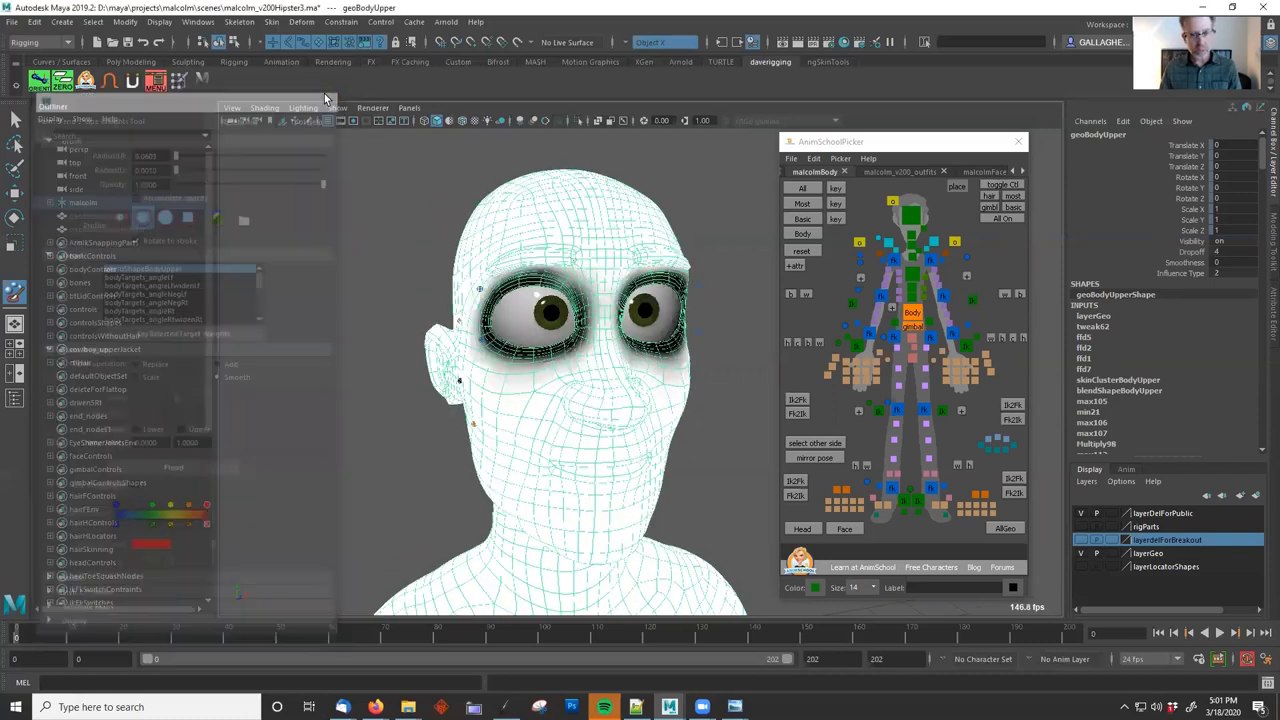
left_click(15, 118)
mouse_move(690, 280)
left_mouse_down("alt")
mouse_move(717, 276)
mouse_move(600, 285)
left_mouse_up("alt")
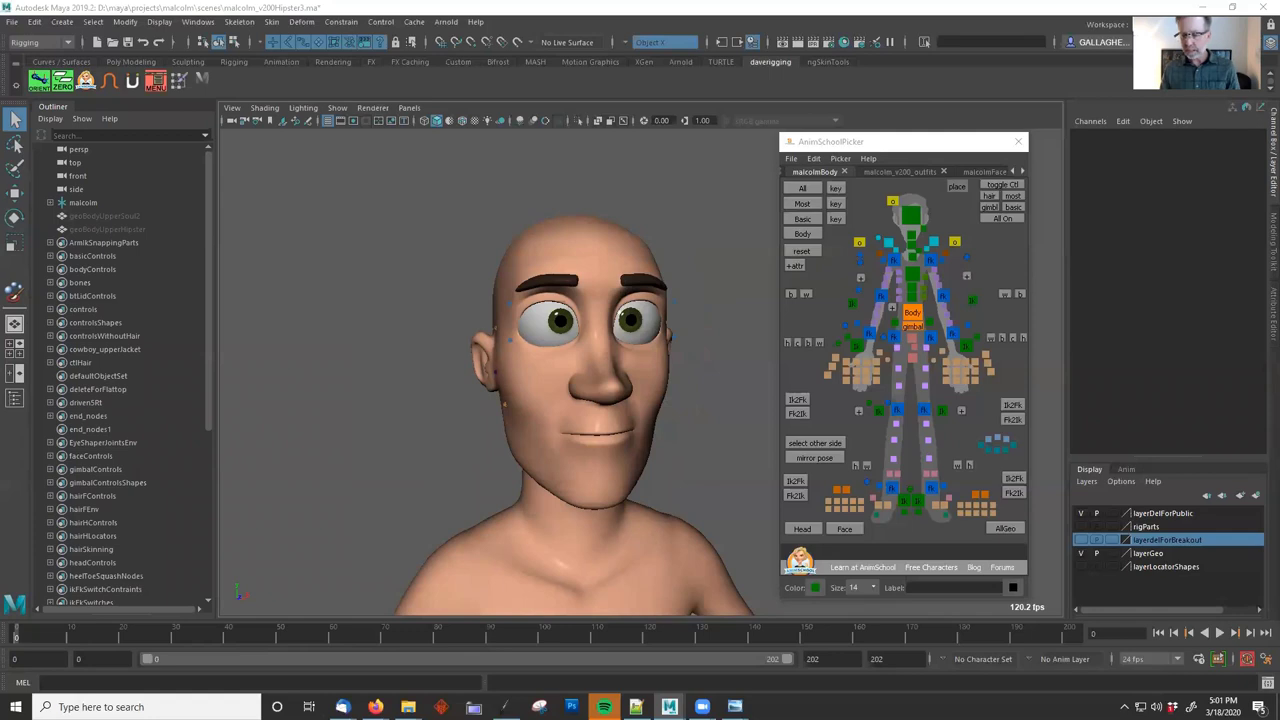
Scale both of Malcolm's eye controls to 0.896 on all axes using the malcolmFace picker.
left_click(902, 172)
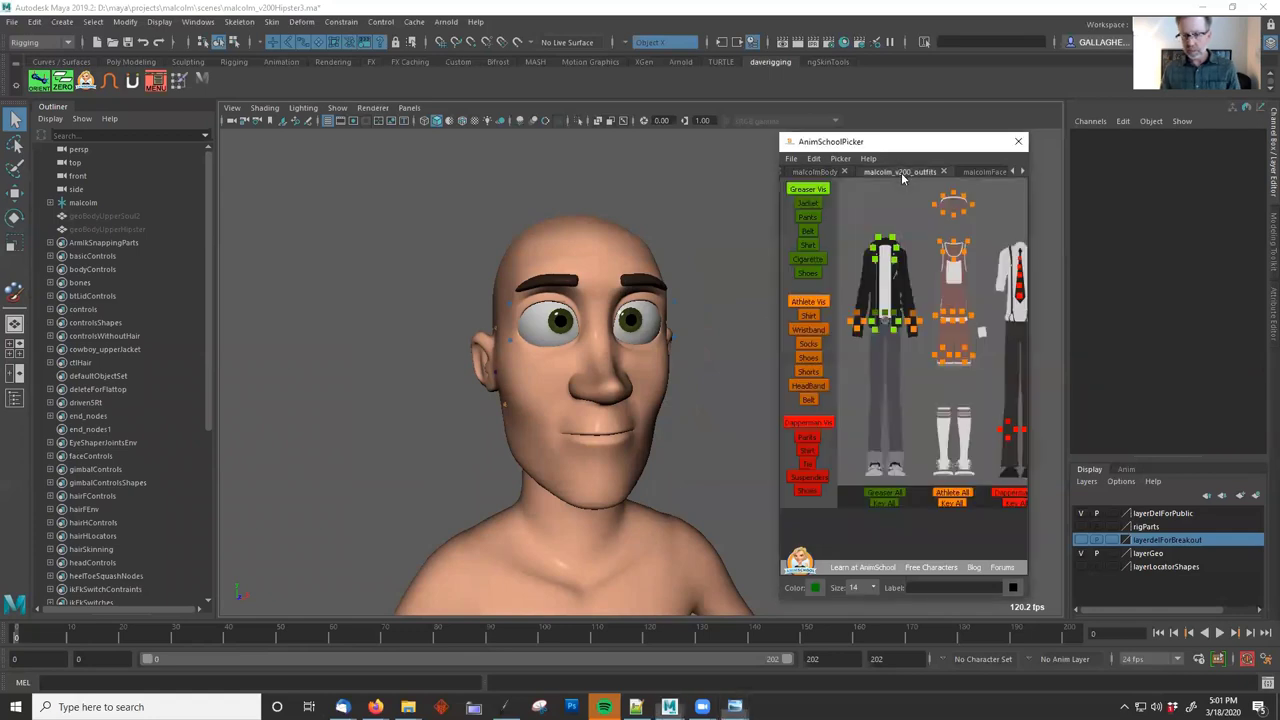
left_click(970, 172)
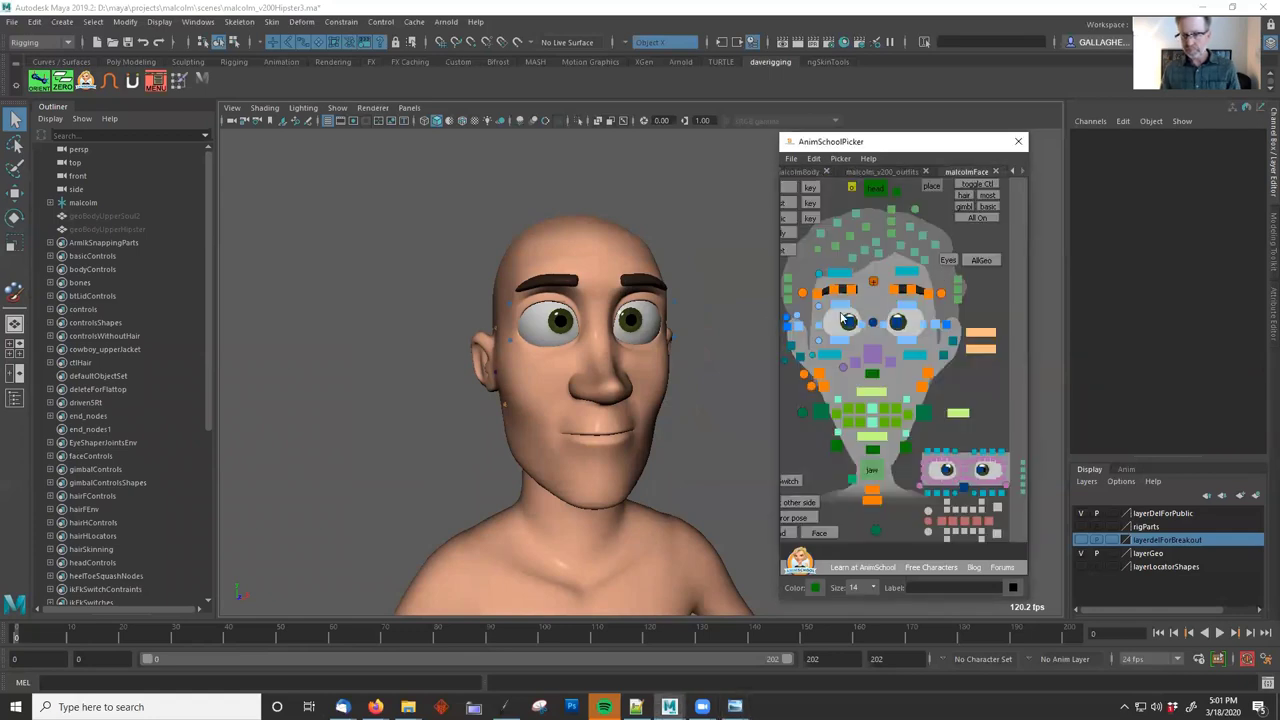
left_click(791, 320)
left_click_drag(677, 320, 405, 338, "alt")
middle_click_drag(739, 384, 727, 320, "alt")
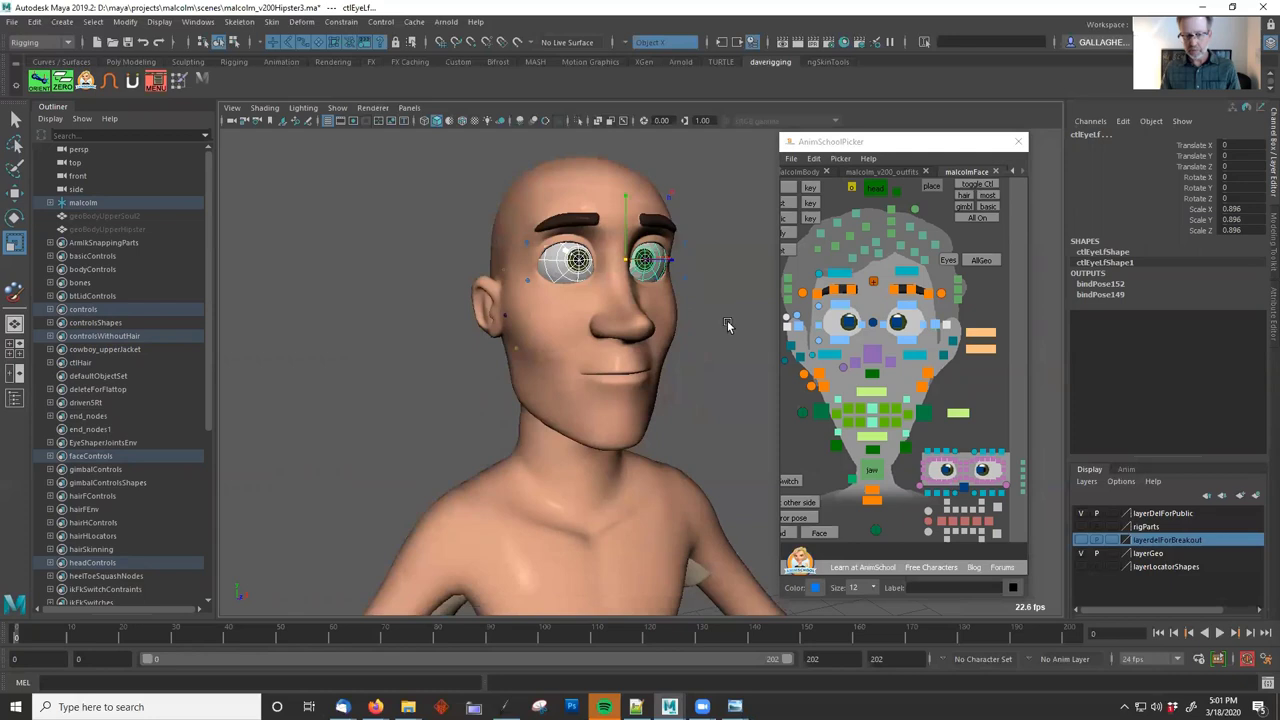
left_click(727, 320)
Try opening the jaw and moving the right upper lip and right mouth corner controls to test the face.
left_click(873, 471)
key("e")
mouse_move(655, 387)
left_mouse_down()
mouse_move(625, 435)
mouse_move(672, 368)
left_mouse_up()
left_click(845, 410)
key("w")
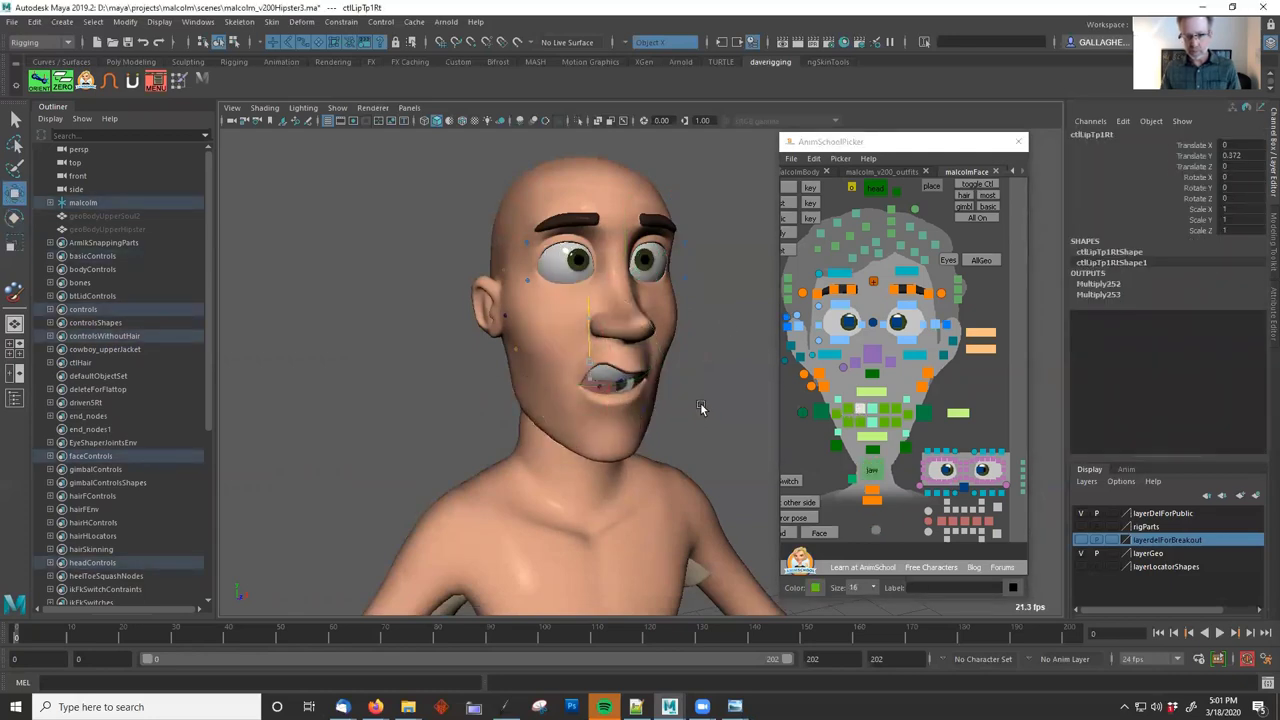
key("ctrl+z")
left_click(823, 413)
middle_click_drag(627, 418, 490, 370)
key("ctrl+z")
key("ctrl+z")
key("ctrl+z")
key("ctrl+z")
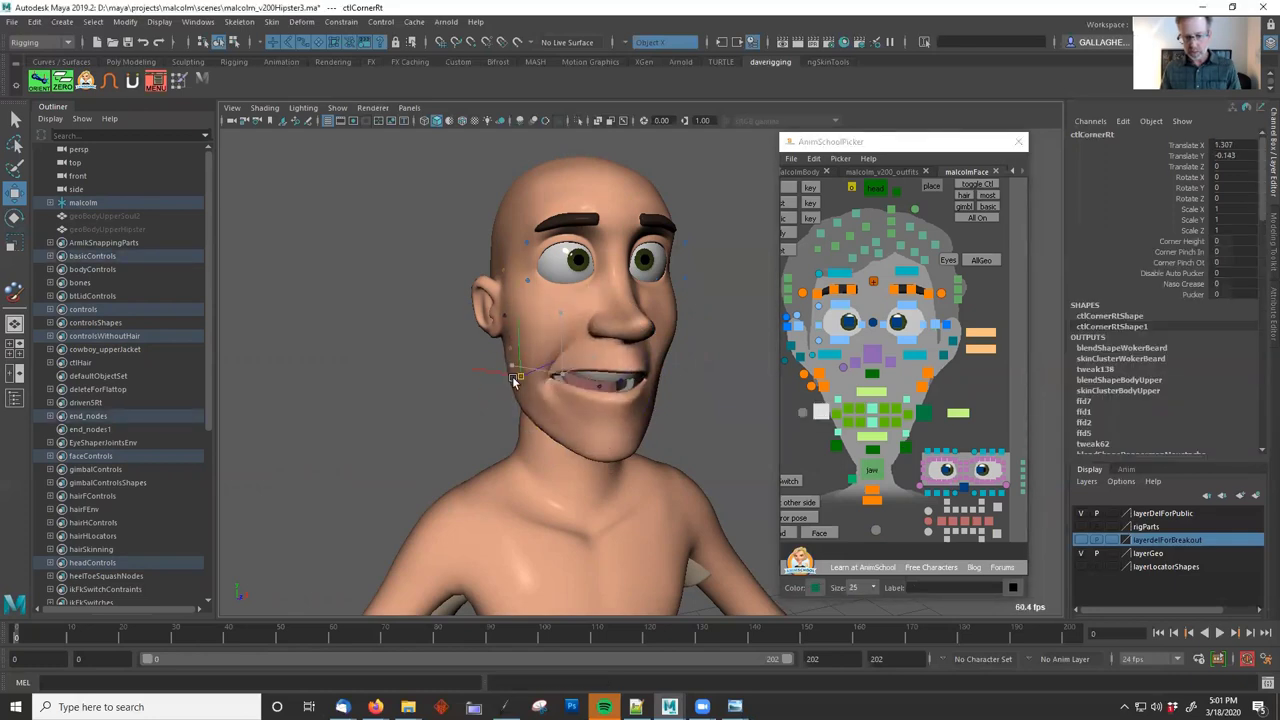
key("ctrl+z")
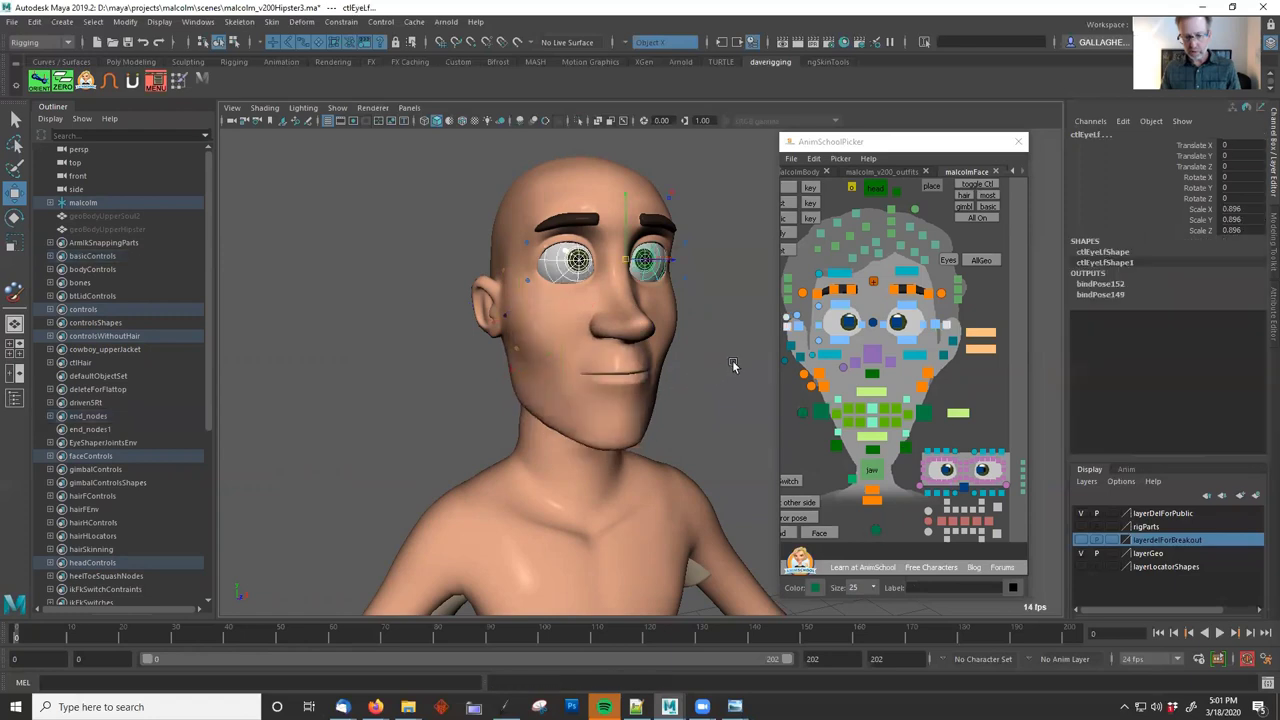
key("ctrl+z")
key("ctrl+z")
key("ctrl+z")
Try moving the inner eyebrow controls to test how the brows deform.
left_click_drag(855, 284, 900, 294)
mouse_move(672, 284)
middle_mouse_down()
mouse_move(671, 316)
mouse_move(679, 278)
middle_mouse_up()
key("ctrl+z")
left_click_drag(655, 338, 714, 341, "alt")
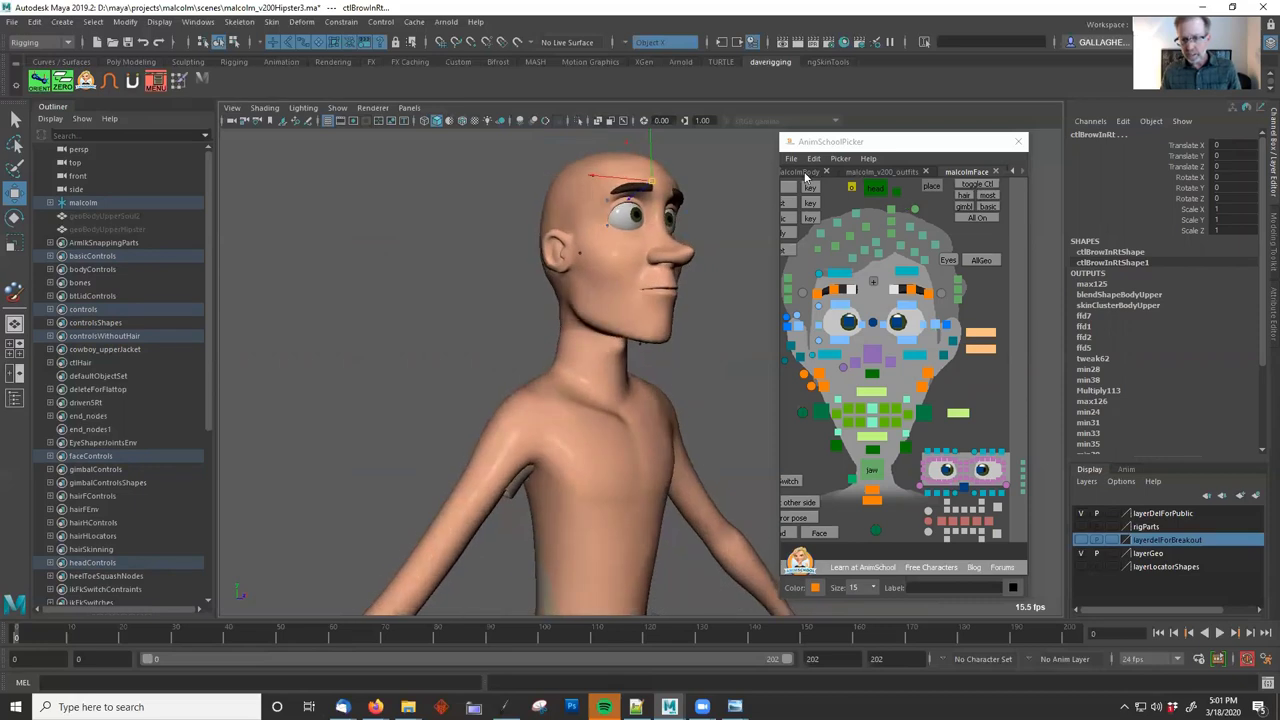
Try rotating the neck and head controls from the malcolmBody picker to test how the neck deforms.
left_click(806, 172)
left_click_drag(590, 377, 945, 352, "alt")
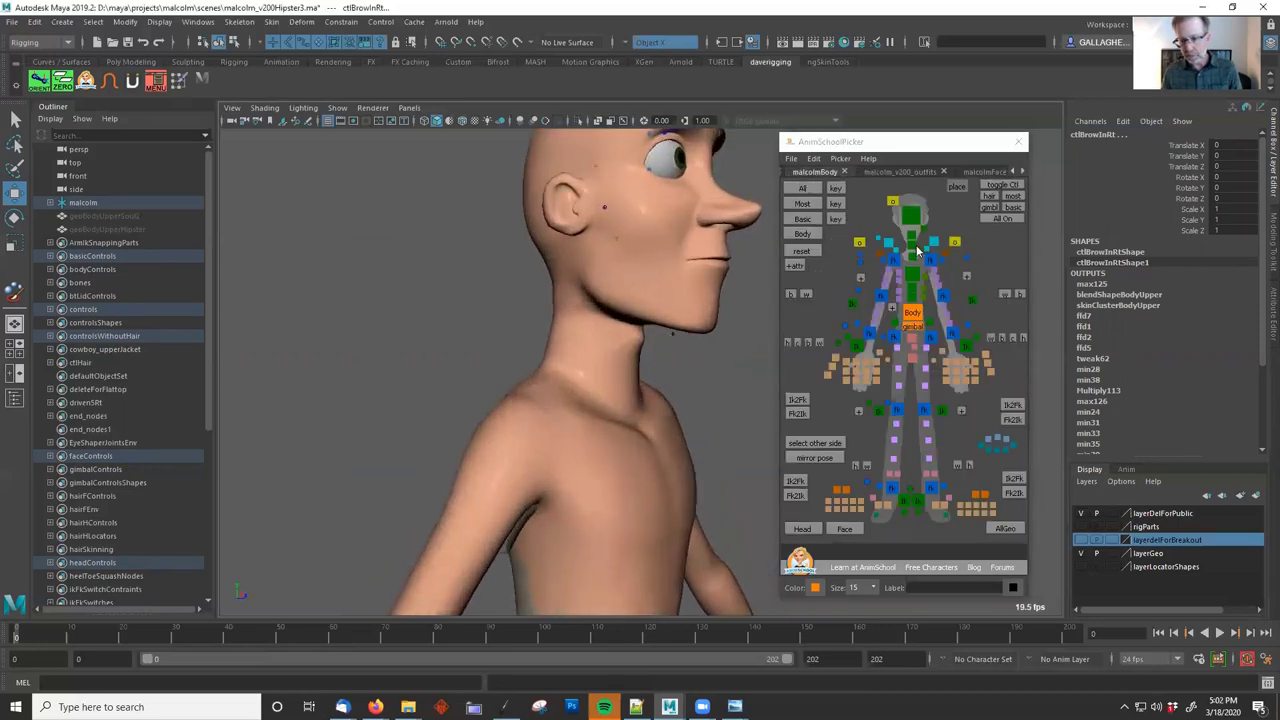
left_click(915, 248)
key("e")
left_click_drag(611, 380, 676, 361)
key("ctrl+z")
left_click(911, 239)
key("ctrl+z")
left_click(911, 218)
left_click_drag(640, 300, 621, 228)
key("ctrl+z")
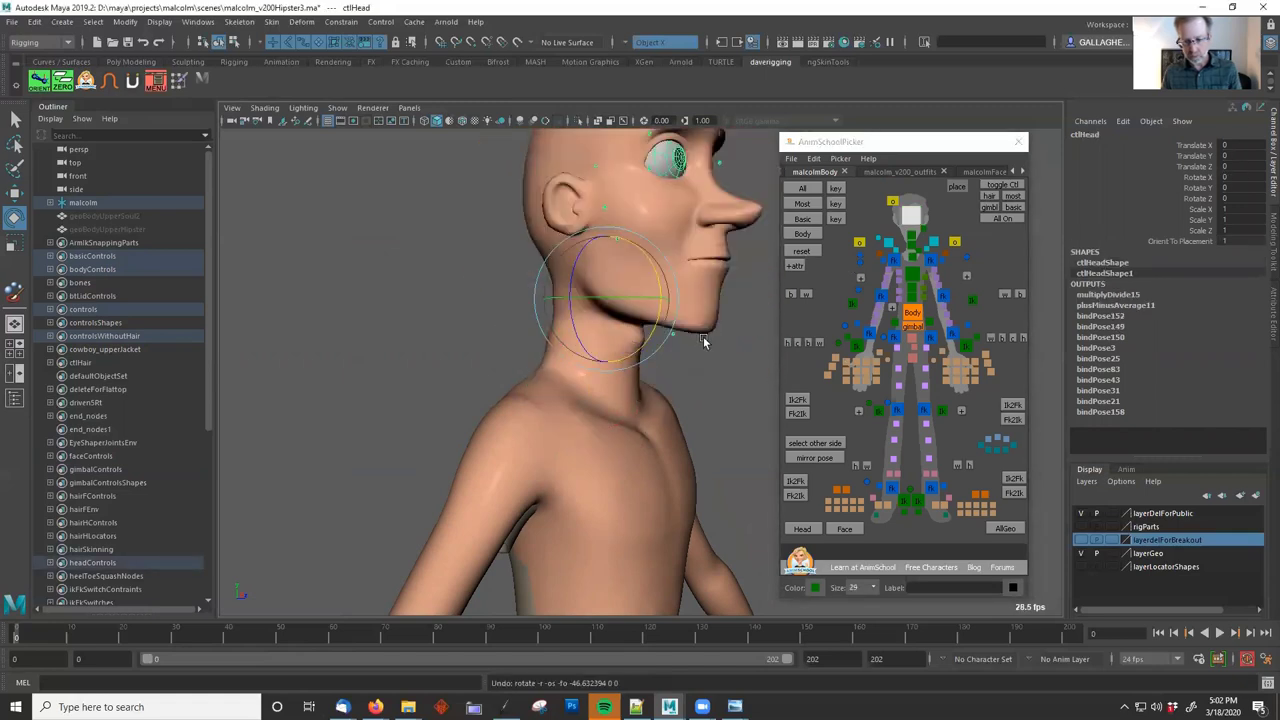
Examine the geoTShirt mesh around Malcolm's armpits and waist from several angles.
left_click_drag(705, 343, 596, 348, "alt")
right_click_drag(596, 348, 746, 388, "alt")
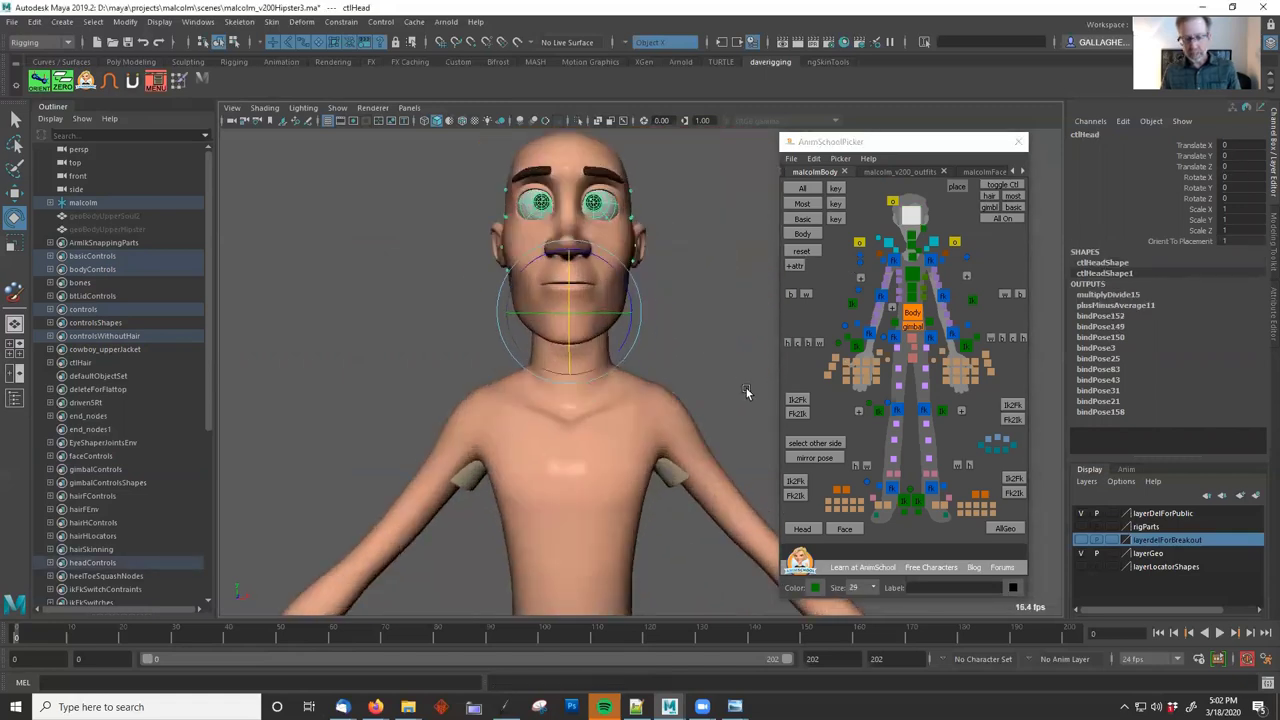
left_click(674, 481)
left_click_drag(674, 481, 676, 390, "alt")
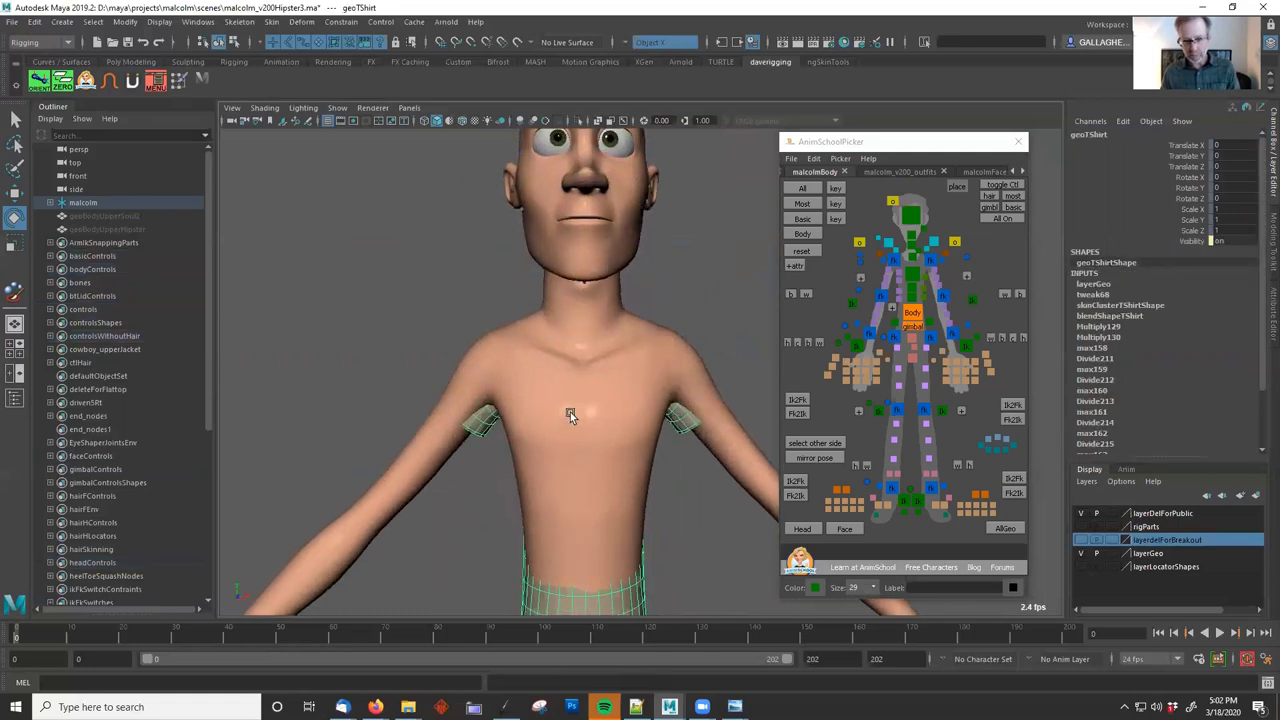
left_click_drag(570, 415, 503, 375, "alt")
left_click_drag(513, 314, 672, 303)
key("Escape")
key("bracketleft")
key("bracketleft")
key("bracketleft")
left_click(701, 311)
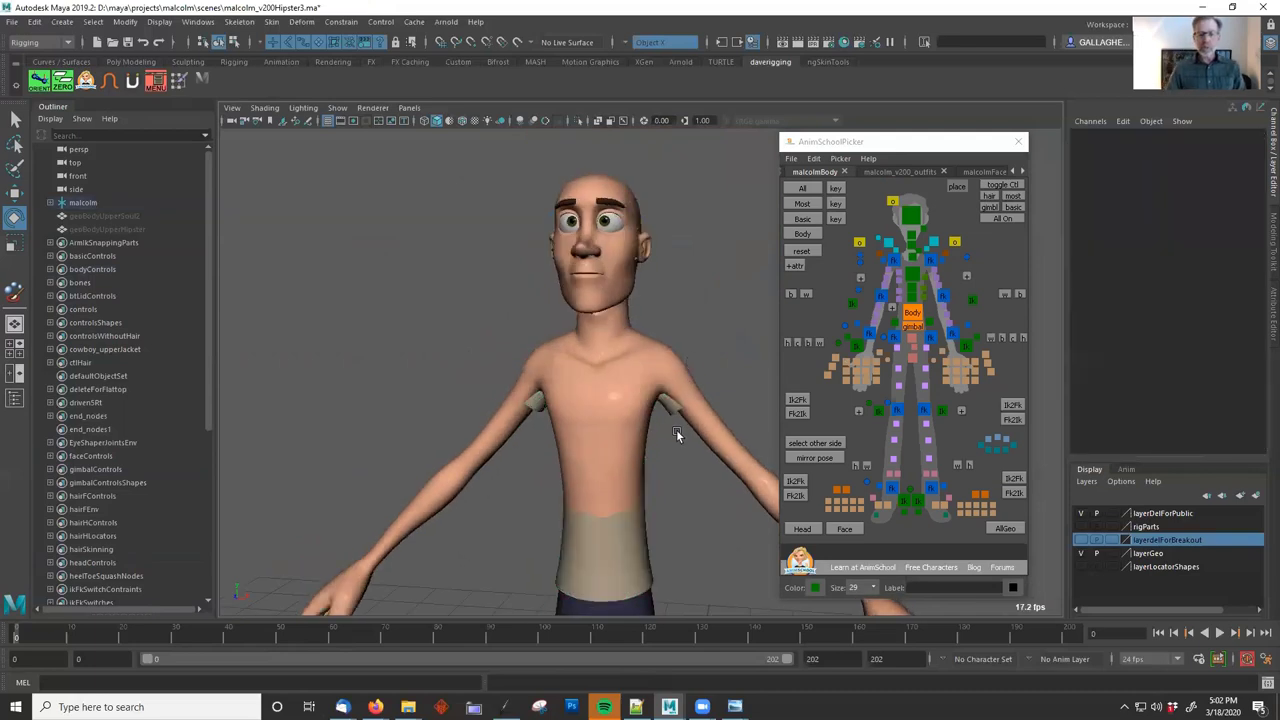
left_click(674, 411)
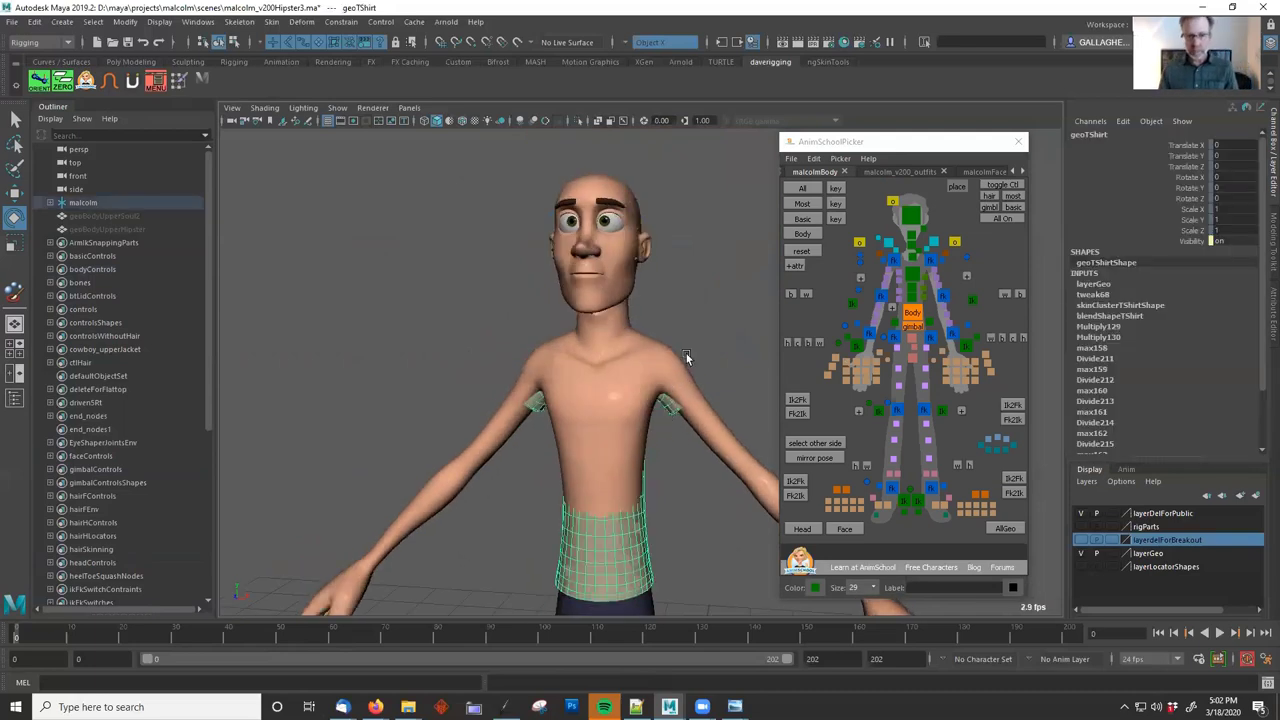
left_click_drag(722, 329, 745, 340, "alt")
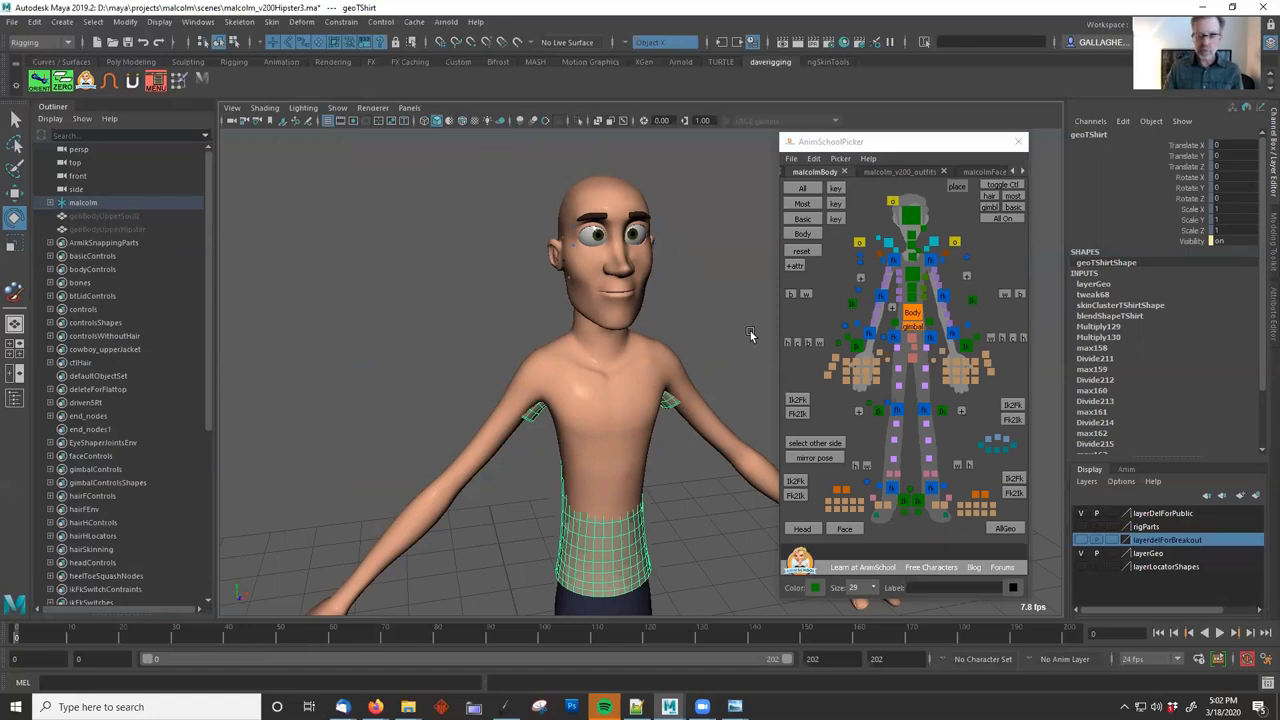
left_click_drag(771, 349, 636, 447, "alt")
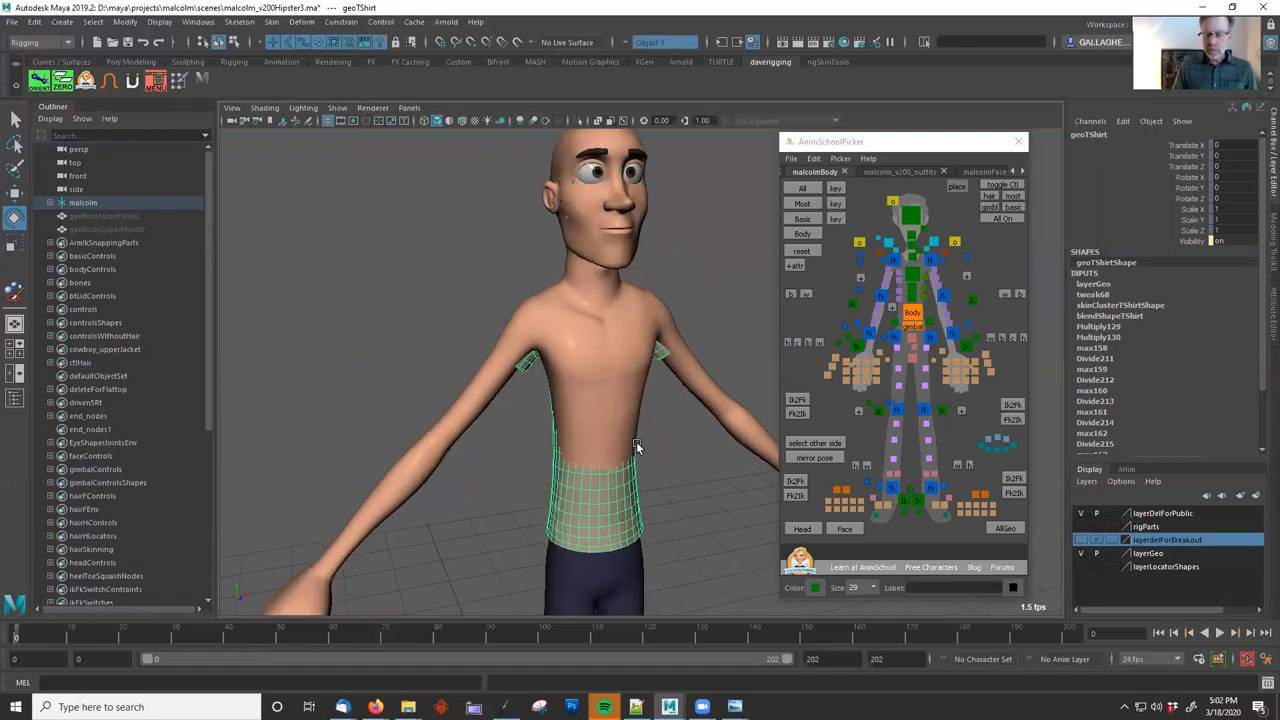
left_click_drag(603, 345, 662, 360, "alt")
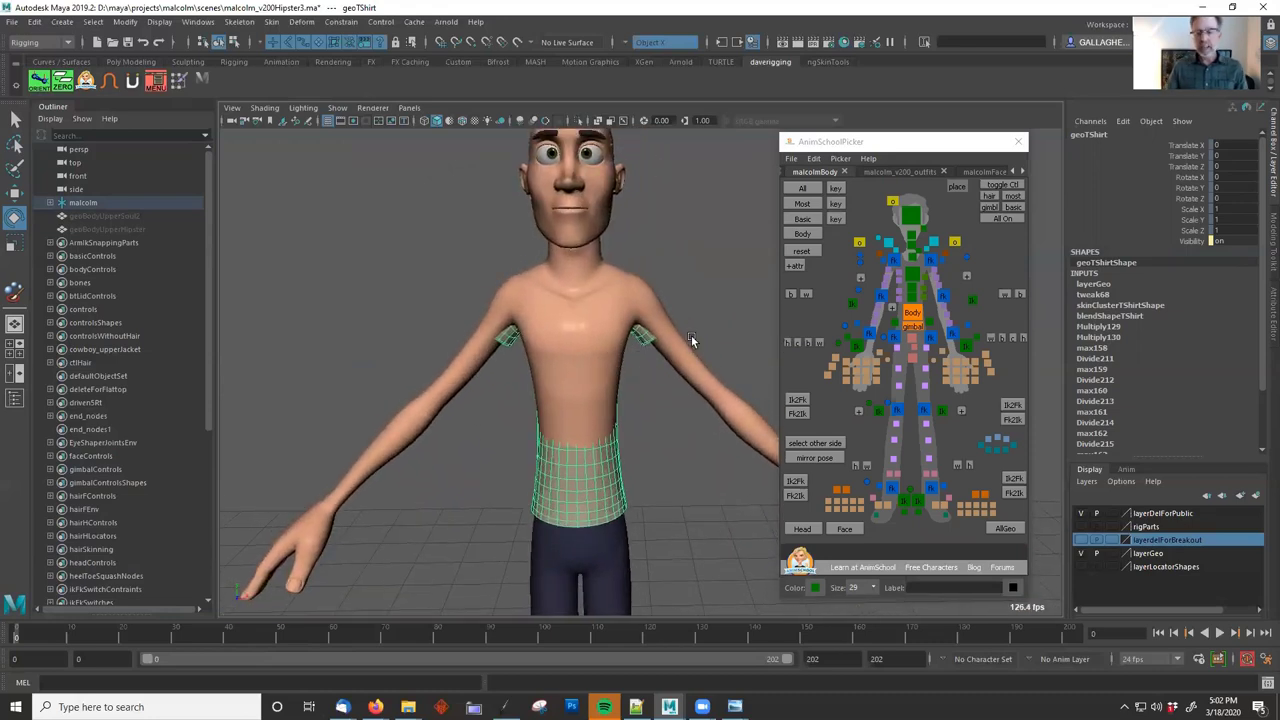
mouse_move(691, 335)
left_mouse_down("alt")
mouse_move(666, 348)
mouse_move(714, 365)
mouse_move(771, 325)
mouse_move(703, 333)
left_mouse_up("alt")
Increase the saturation of MaterialSkin1's color on the geoBodyUpper mesh to make the skin more orange.
left_click(695, 372)
scroll(712, 322, "up", 4)
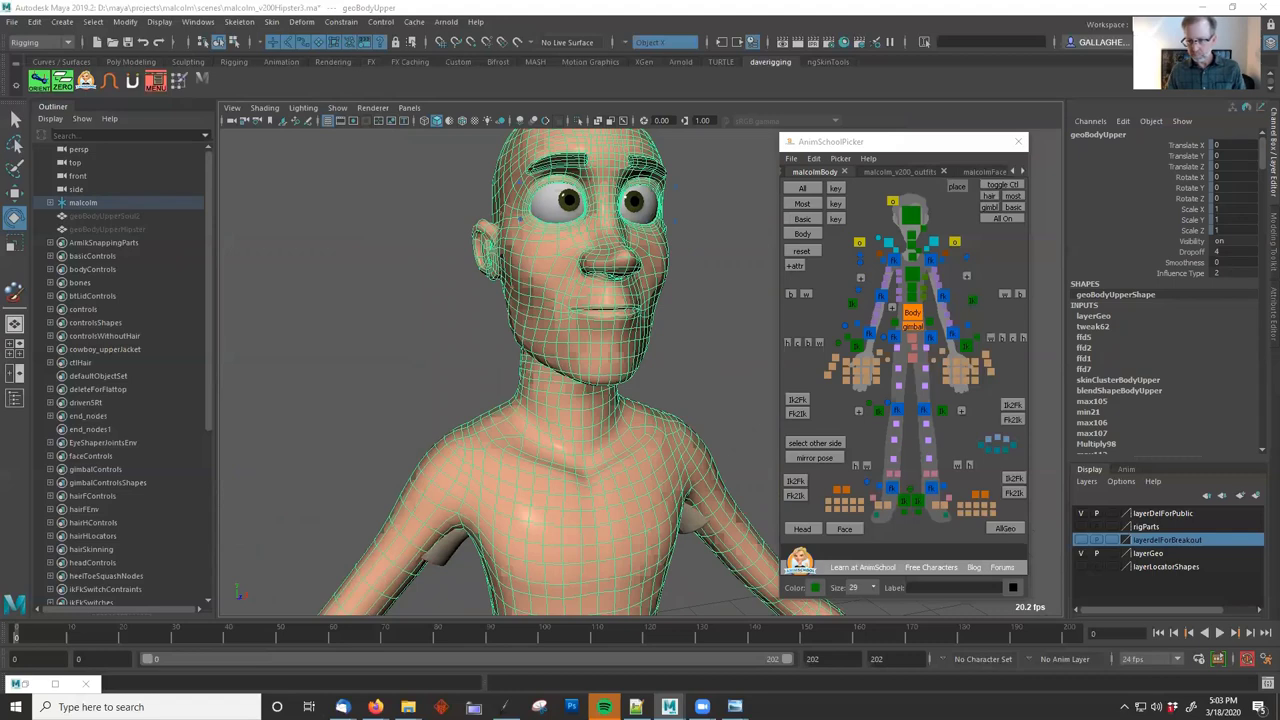
left_click_drag(478, 326, 563, 331, "alt")
right_click_drag(565, 202, 569, 526)
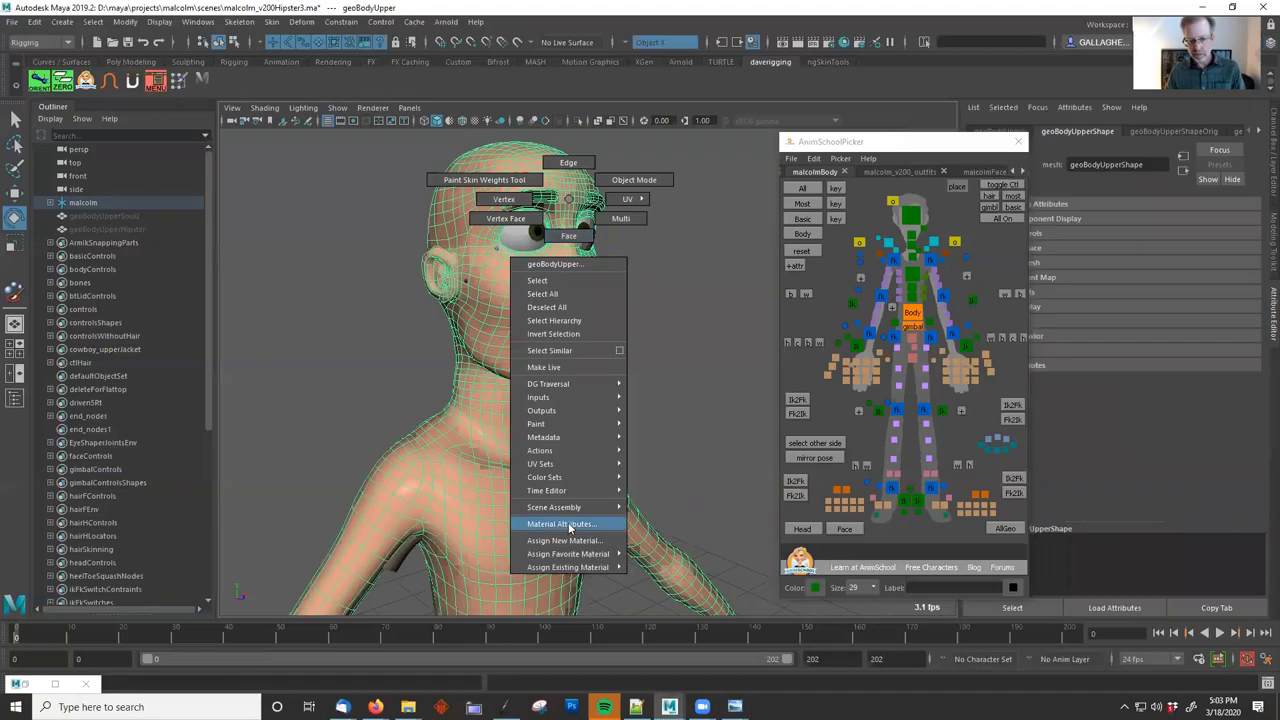
left_click(1081, 281)
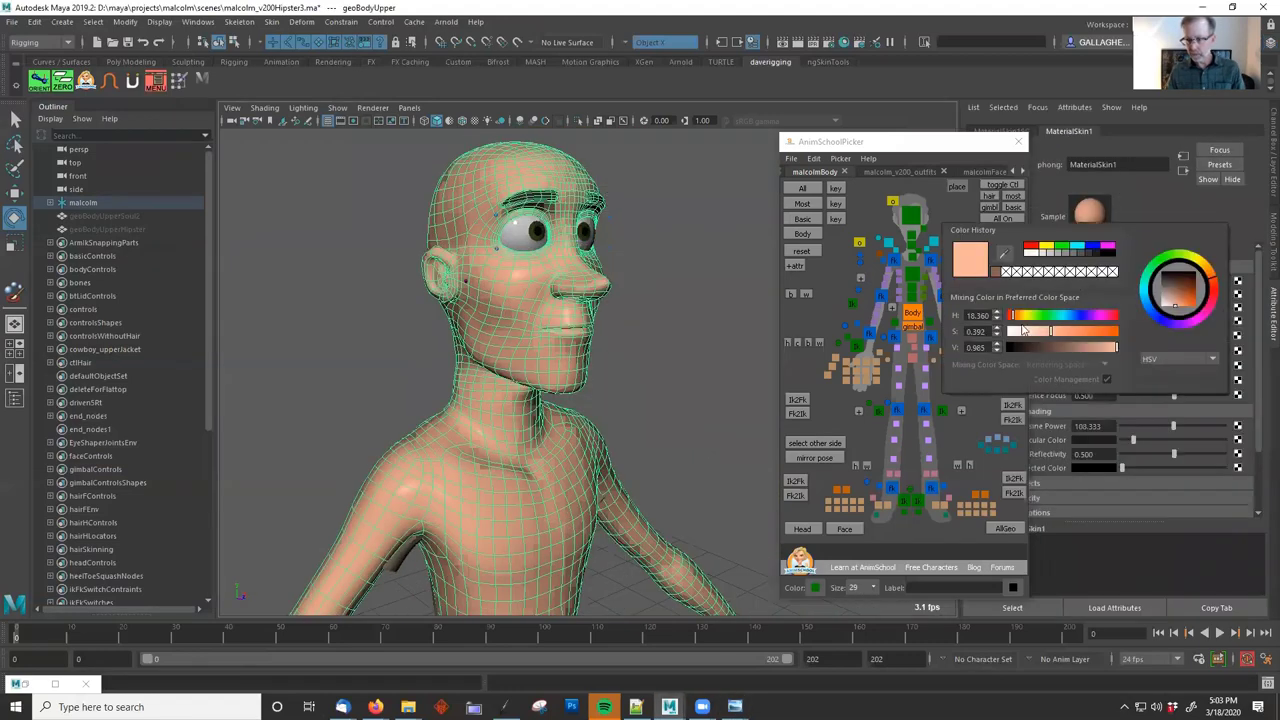
left_click(639, 336)
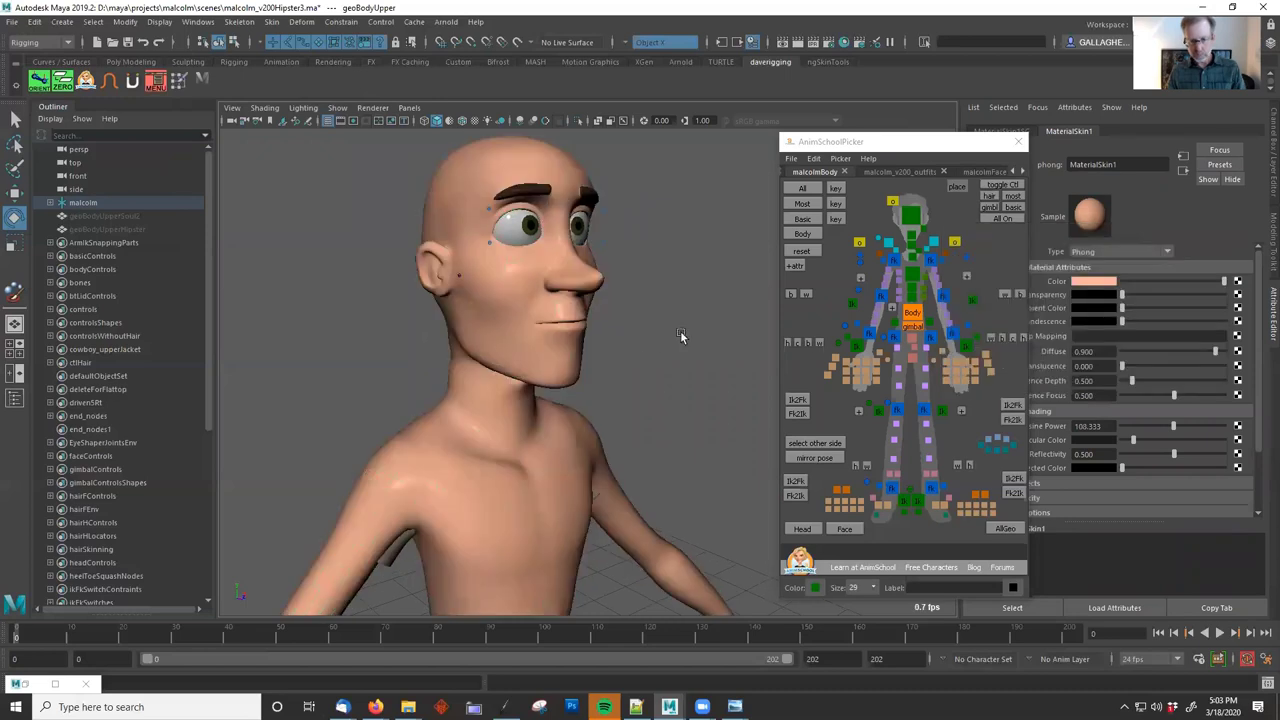
left_click(1095, 282)
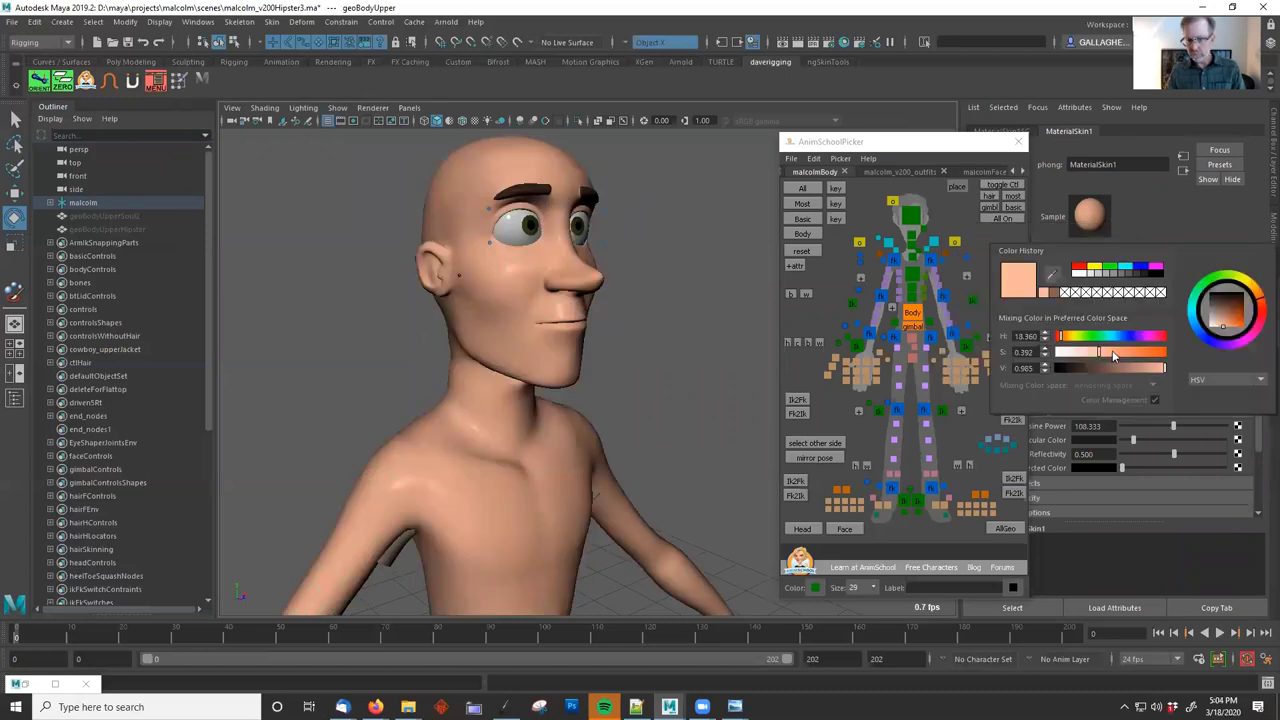
left_click(1113, 356)
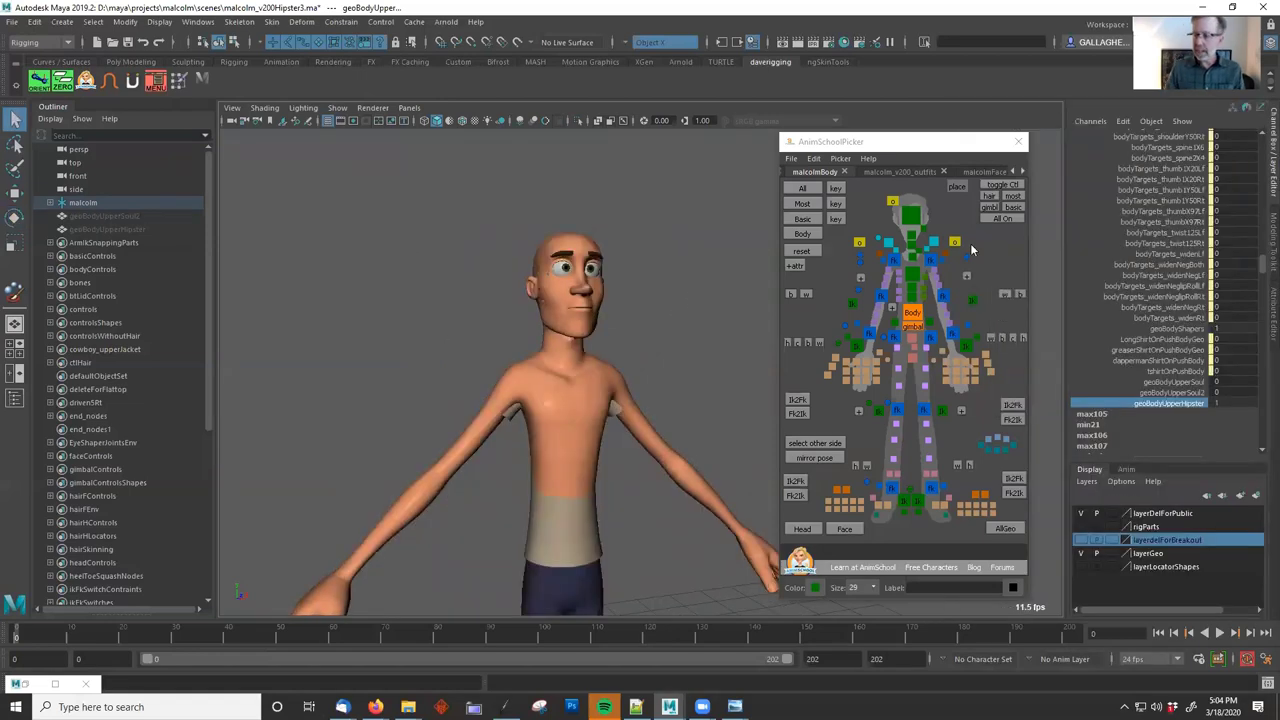
Examine Malcolm's recolored skin and body proportions from several angles and distances.
middle_click_drag(641, 318, 655, 192, "alt")
scroll(560, 300, "down", 4)
scroll(674, 369, "down", 3)
left_click_drag(674, 371, 704, 403, "alt")
left_click_drag(686, 321, 635, 319, "alt")
right_click_drag(576, 308, 720, 300, "alt")
middle_click_drag(604, 292, 634, 398, "alt")
right_click_drag(580, 390, 640, 385, "alt")
middle_click_drag(625, 385, 640, 362, "alt")
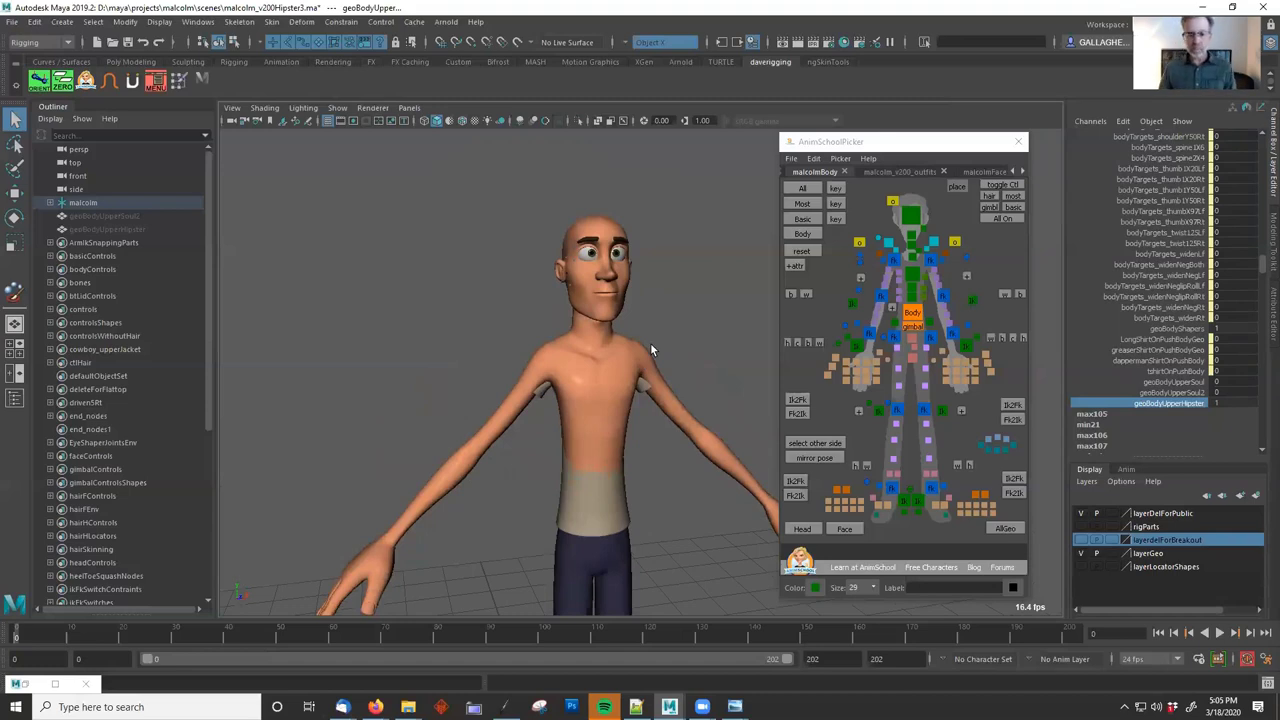
left_click_drag(601, 349, 710, 352, "alt")
Try lowering Malcolm's chest control to test the torso, undo the move and select the head control.
left_click(915, 277)
key("w")
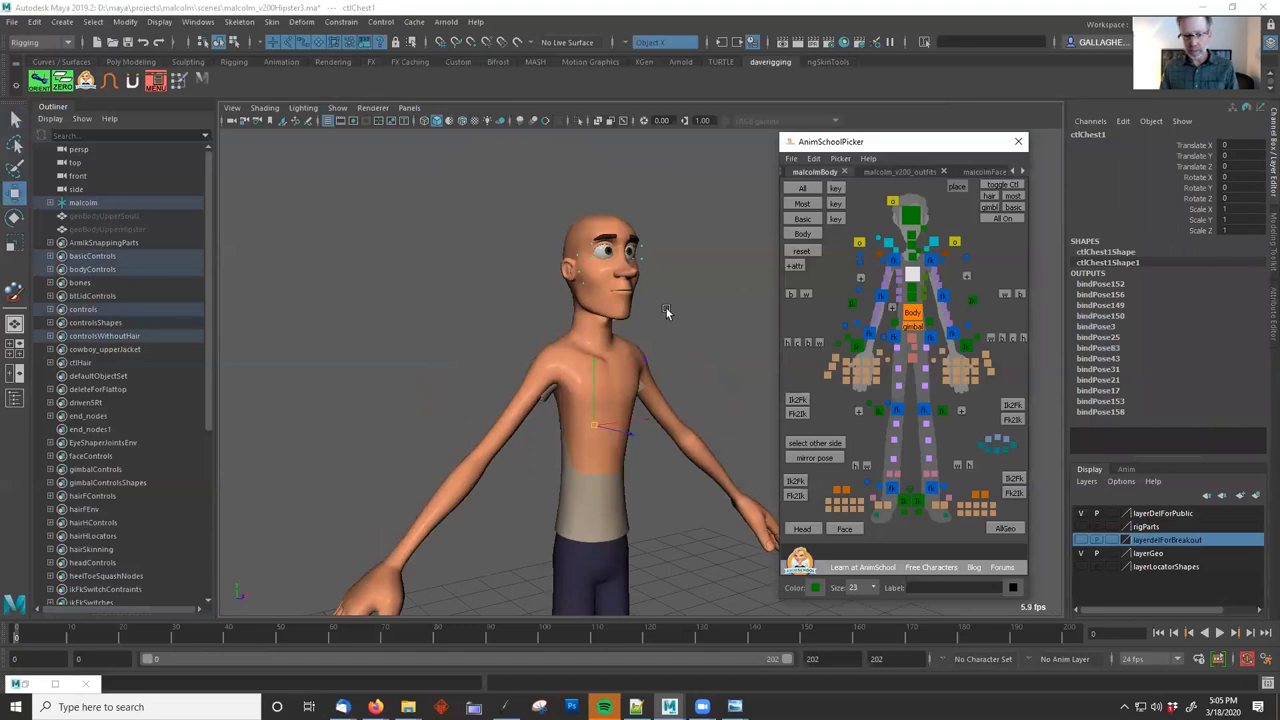
left_click_drag(593, 362, 593, 377)
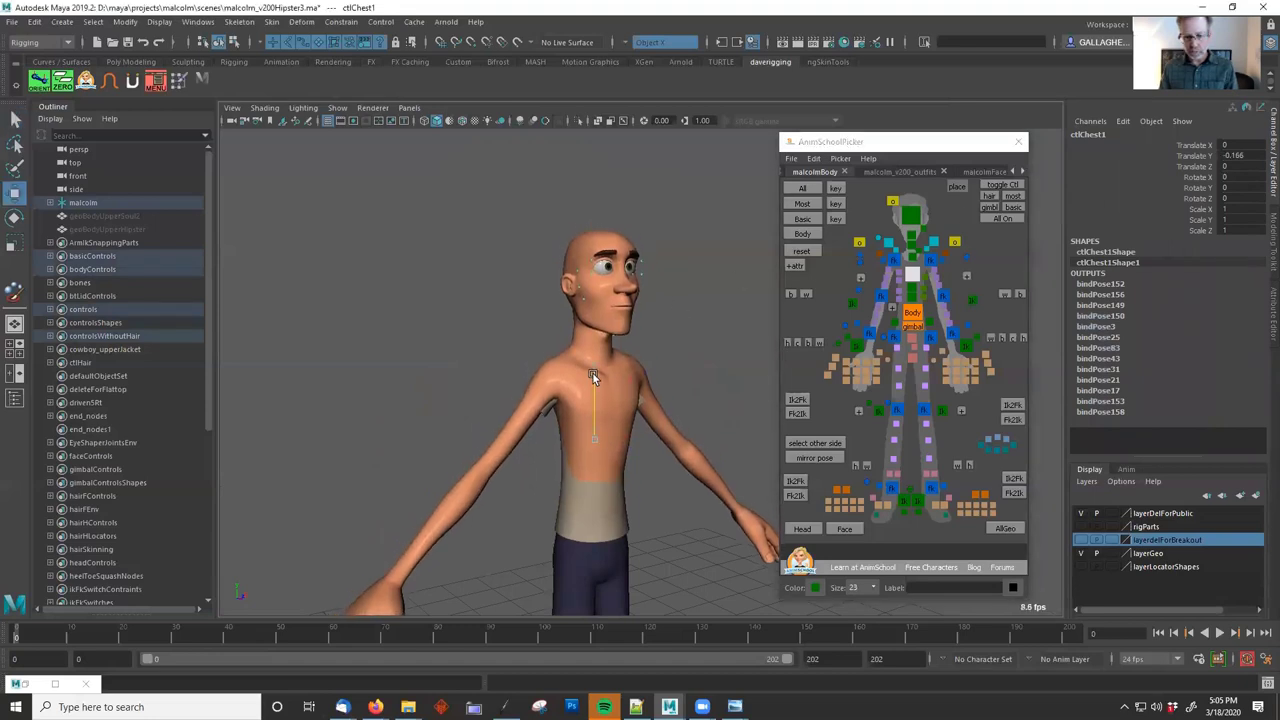
key("ctrl+z")
left_click(911, 215)
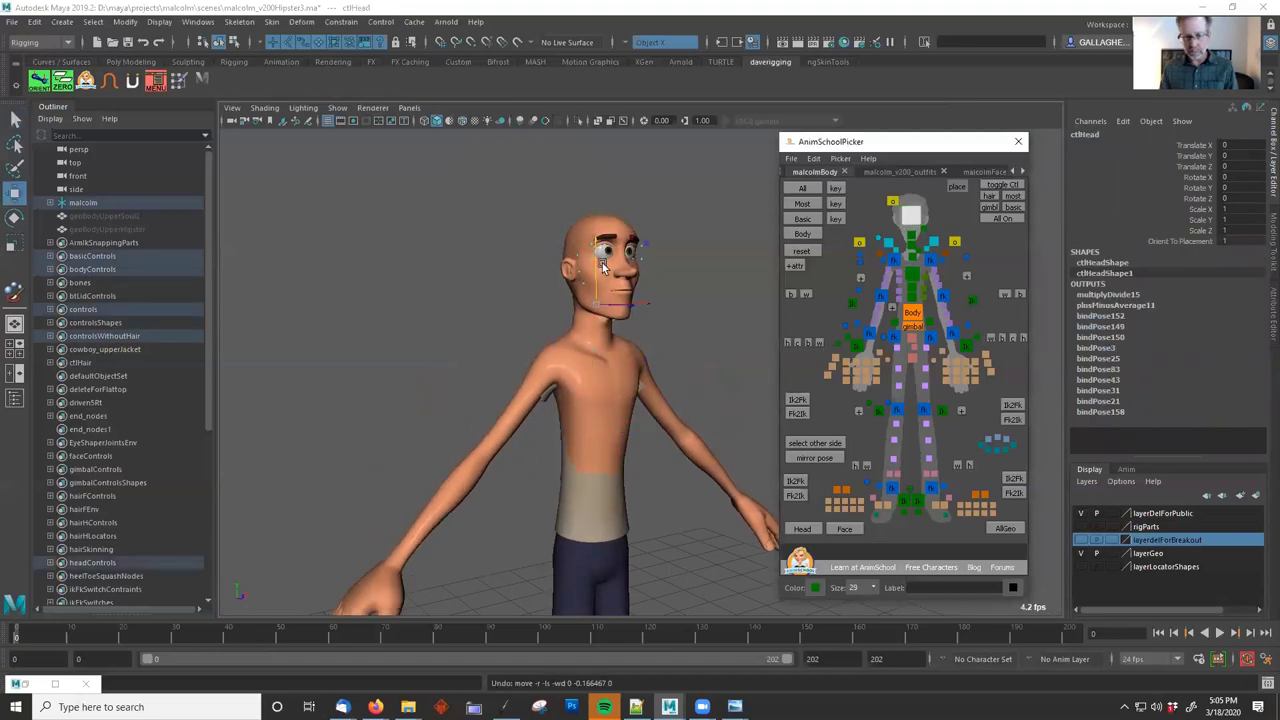
left_click_drag(741, 277, 687, 338, "alt")
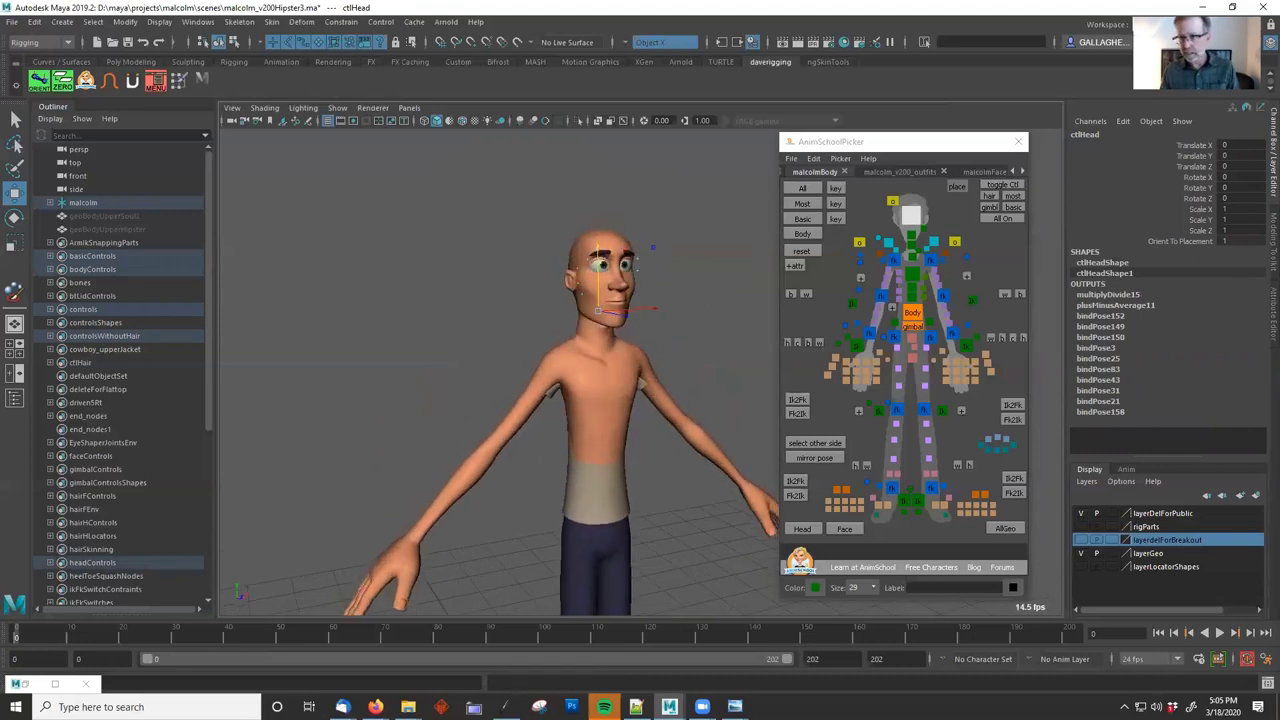
Switch to the Maya session with orphans84.ma and load malcolm_v200Hipster3.ma for the malcolm_v110RN reference.
left_click(1204, 8)
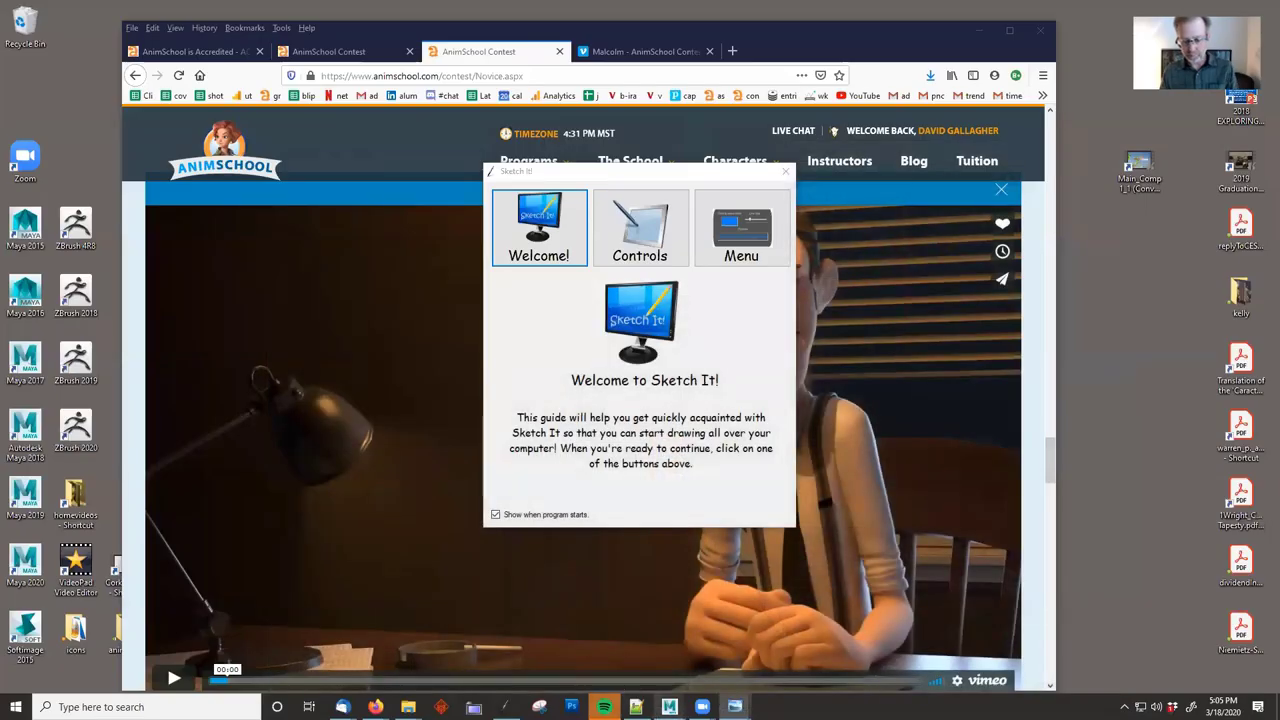
mouse_move(669, 706)
left_click(880, 652)
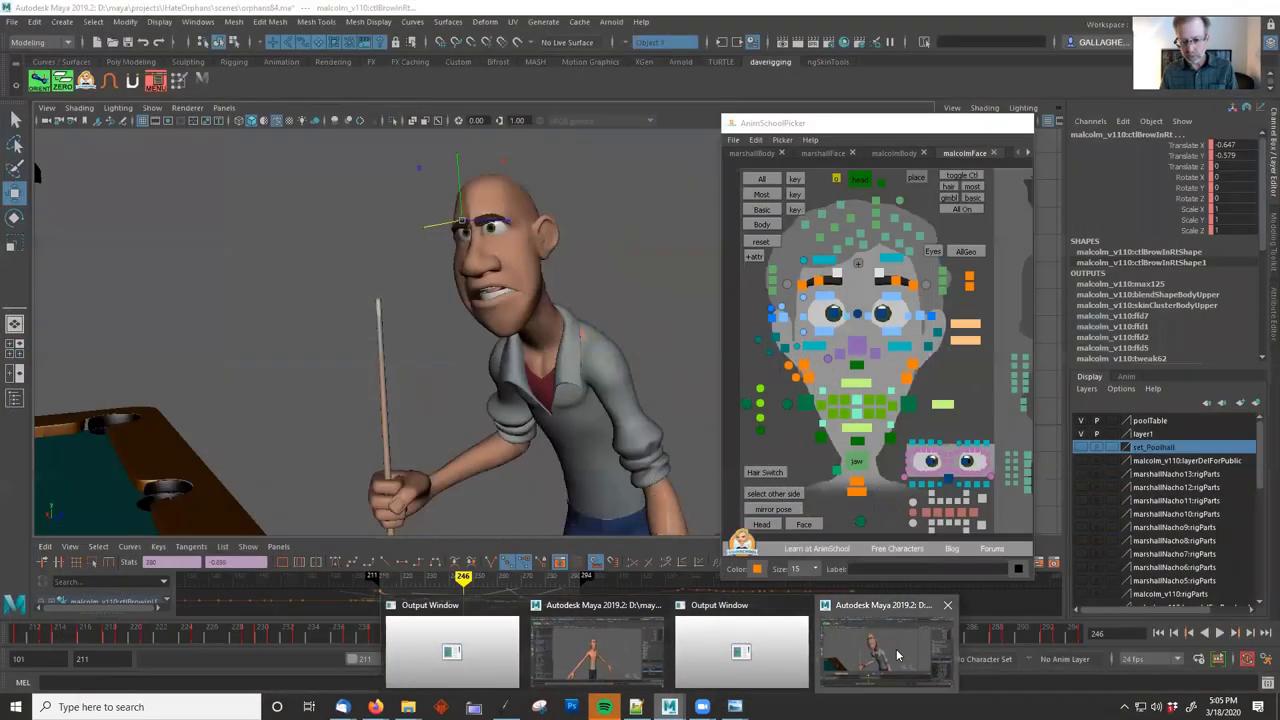
left_click(12, 21)
left_click(120, 338)
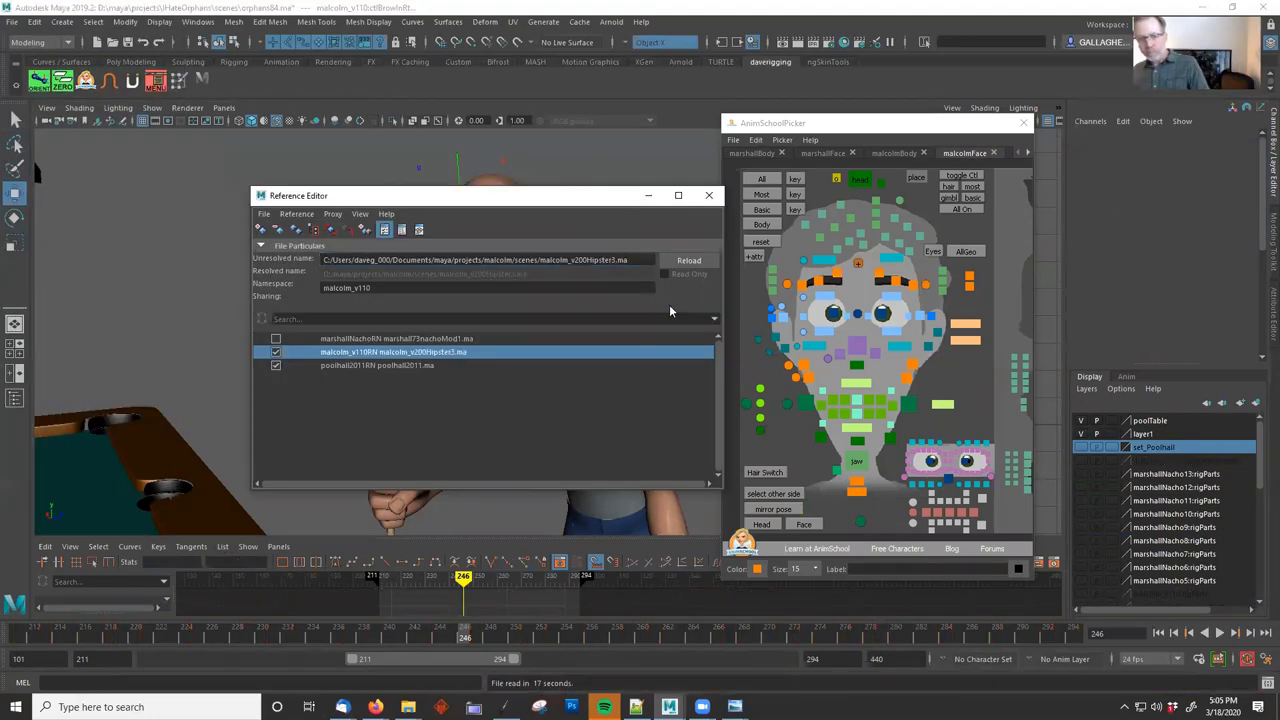
left_click(648, 195)
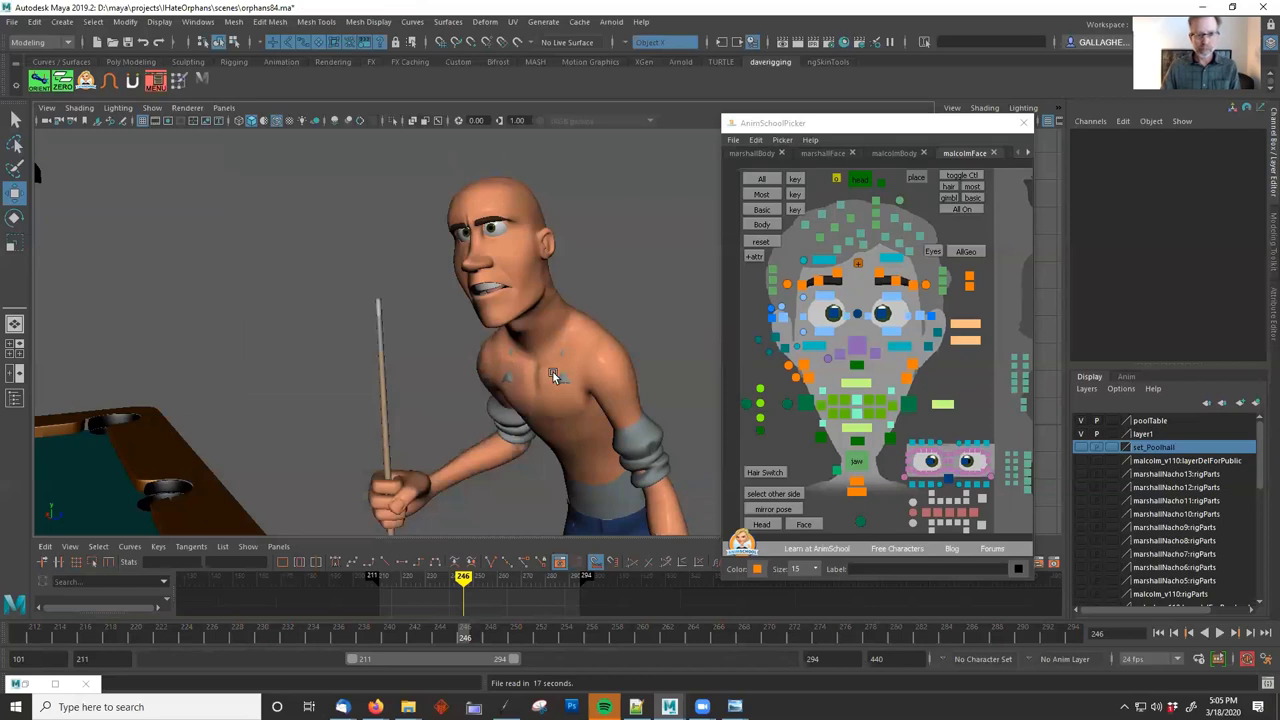
Set Thickness Y of the ctlLipMdTp lip control to 0 at frame 226 and play back the animation.
left_click_drag(323, 638, 211, 636)
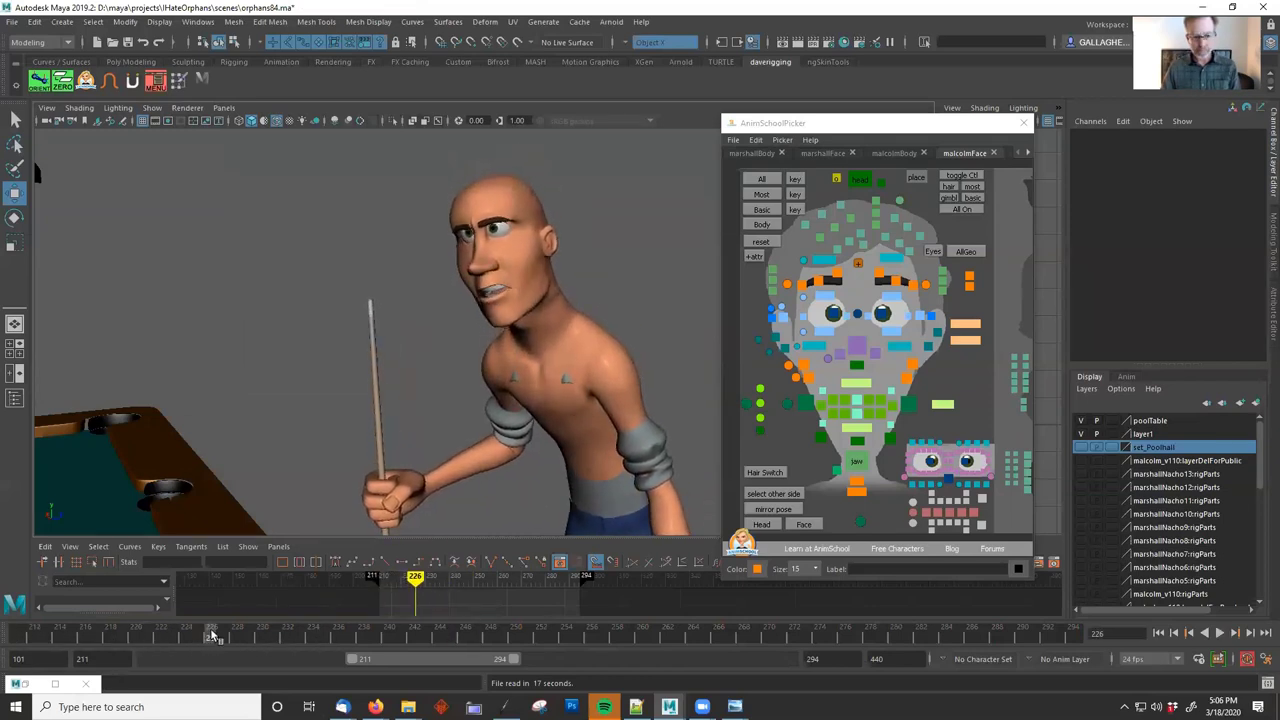
left_click(850, 385)
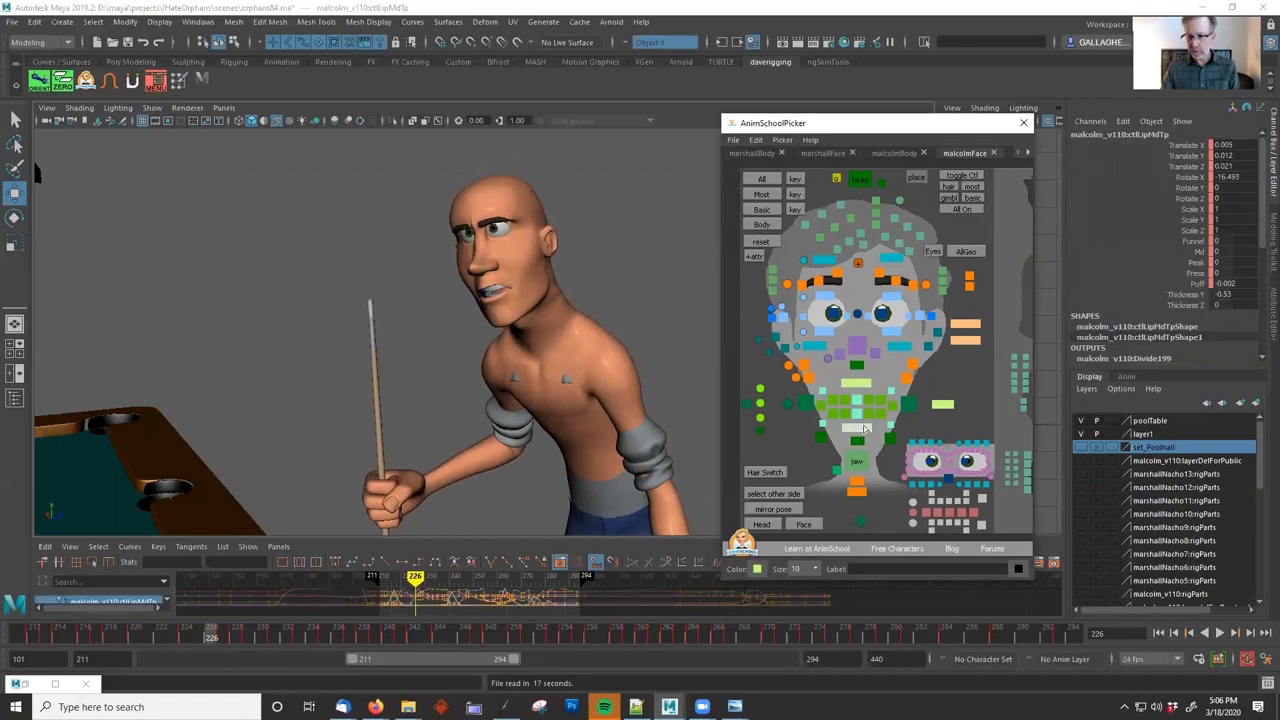
double_click(1234, 296)
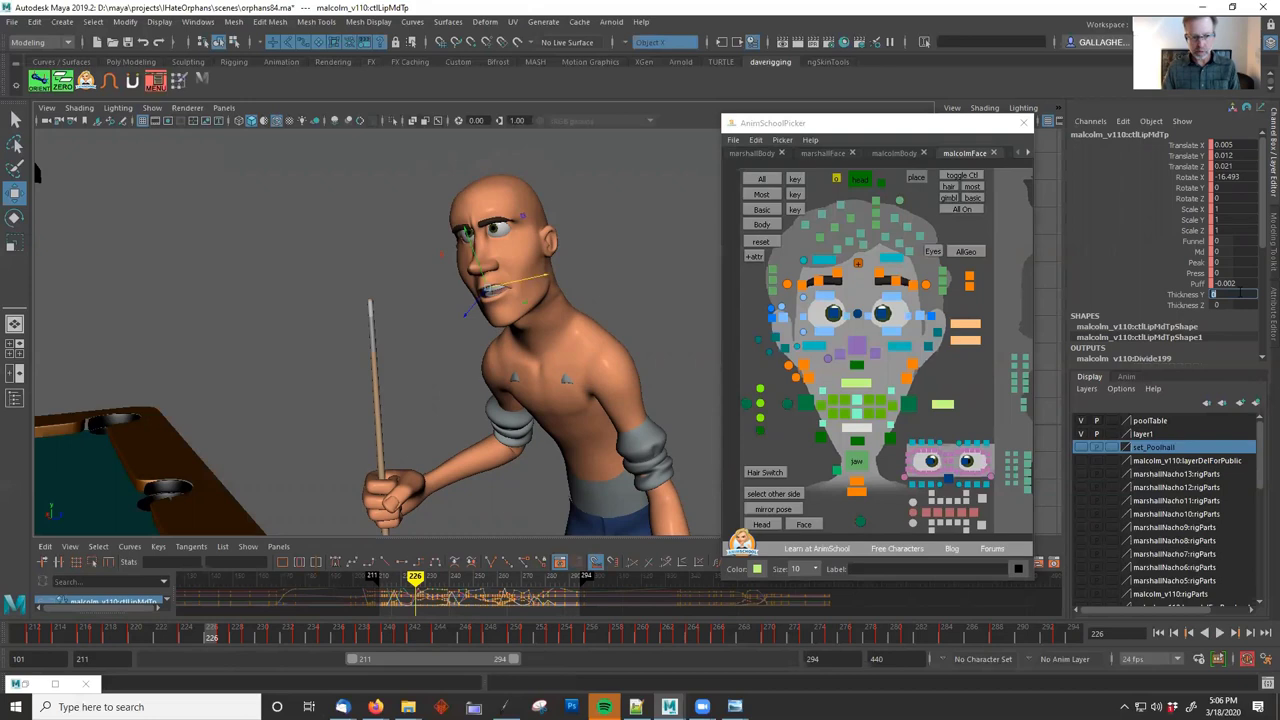
left_click(784, 440)
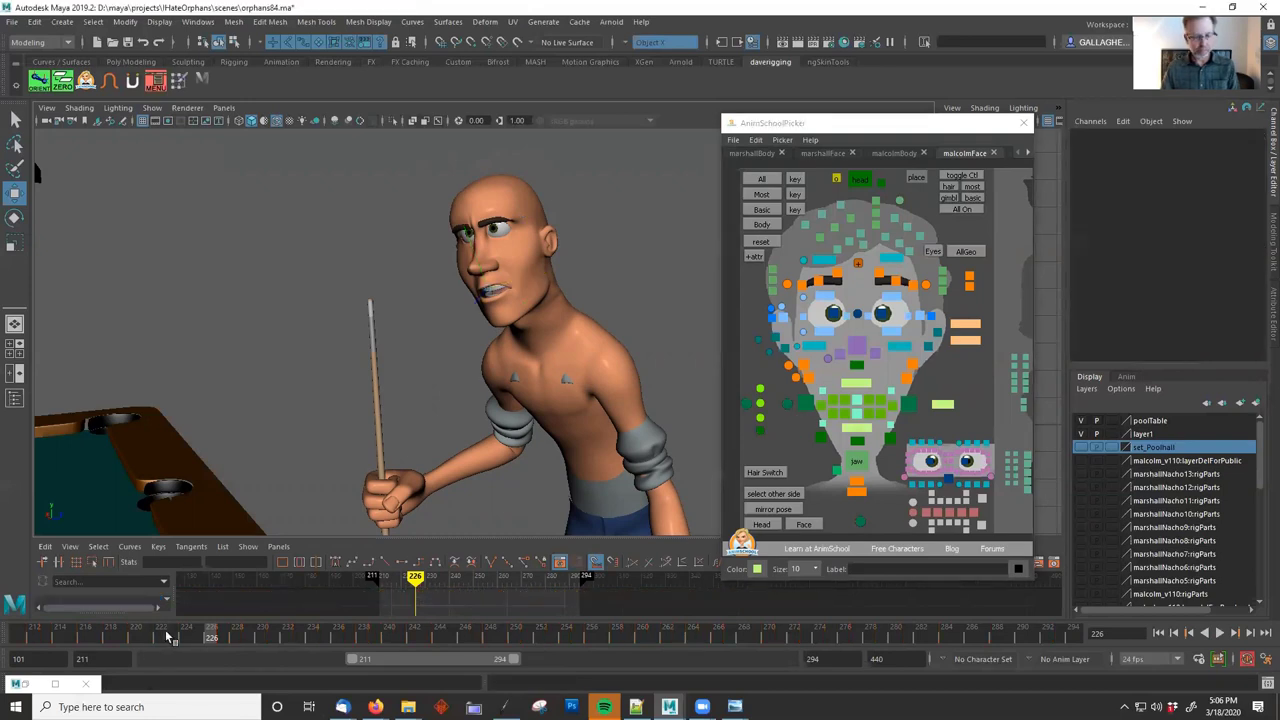
key("alt+v")
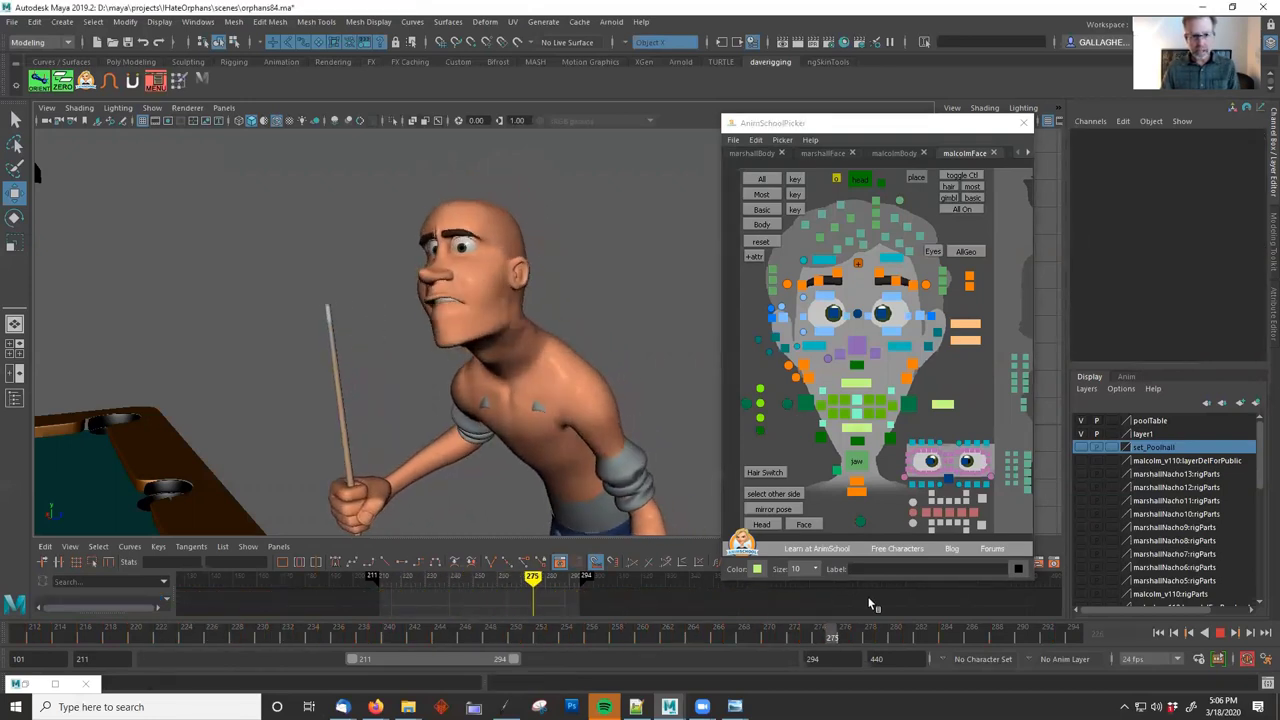
key("alt+v")
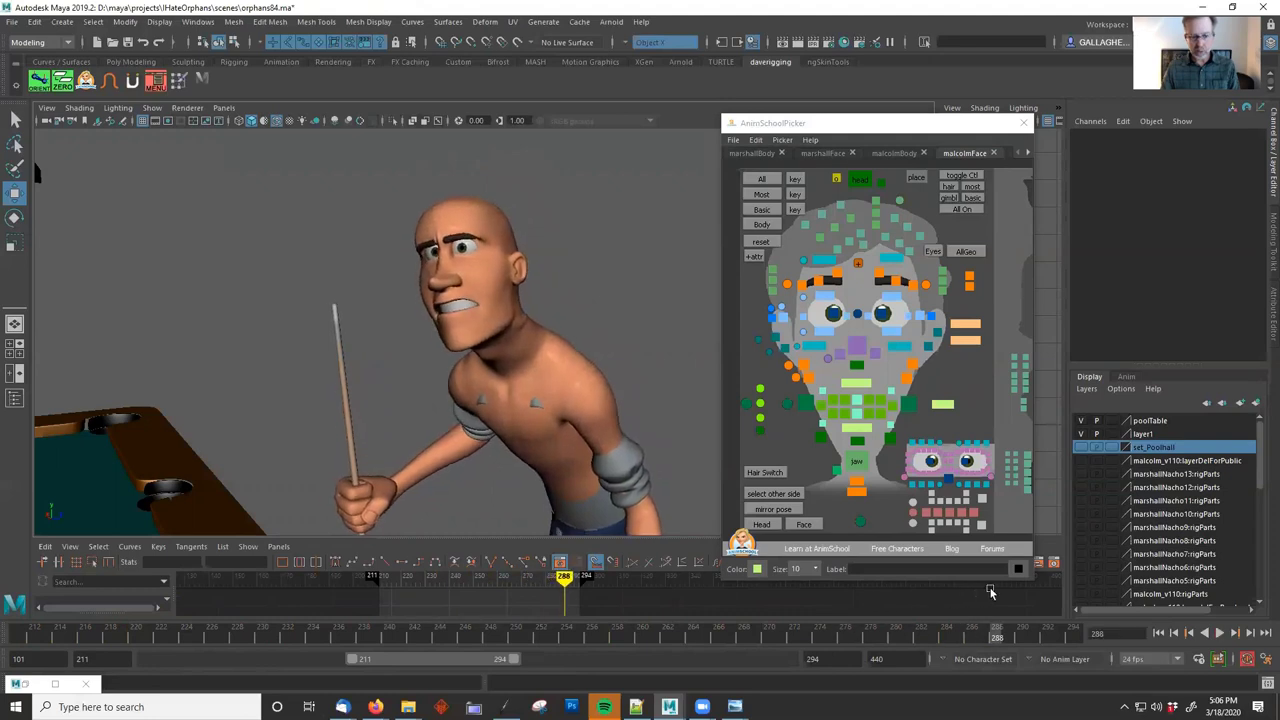
Scale both of Malcolm's eye controls uniformly to 0.896.
left_click(778, 308)
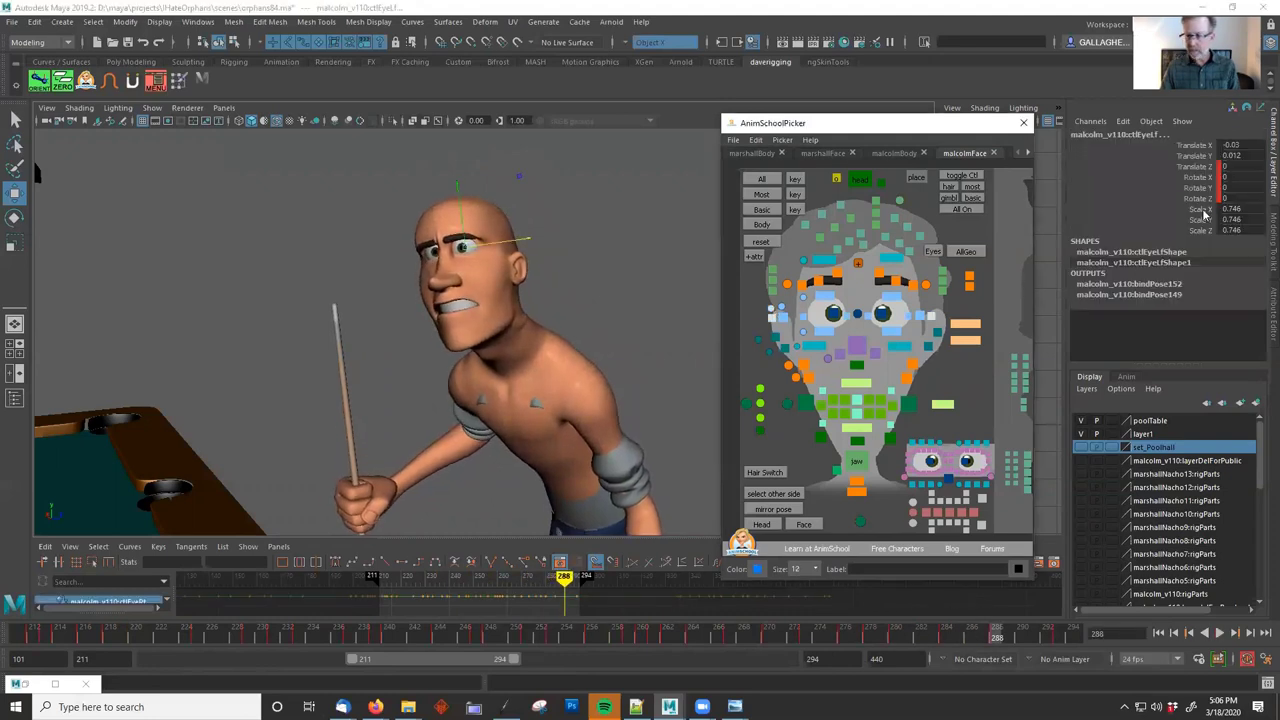
left_click_drag(1204, 212, 1201, 230)
key("F3")
middle_click_drag(585, 289, 568, 291)
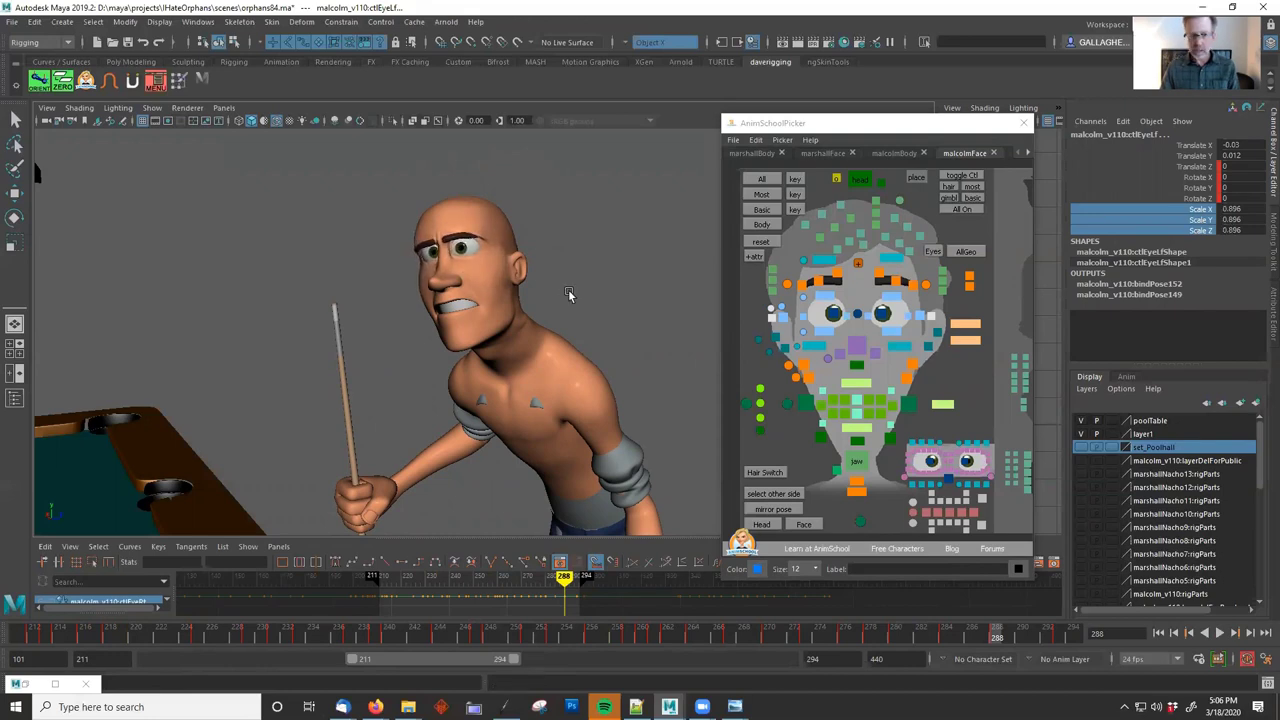
Set Translate X and Translate Y of both eye controls to 0.
left_click_drag(1238, 156, 1267, 141)
type("0")
key("Return")
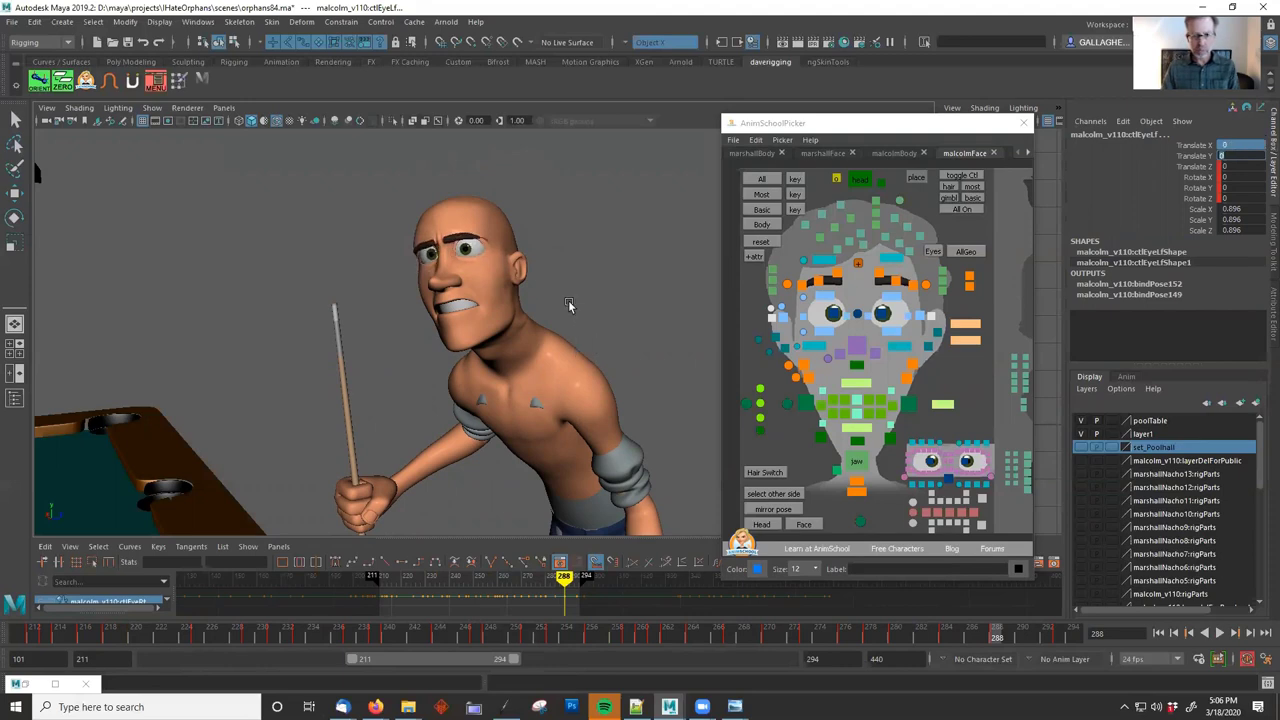
key("w")
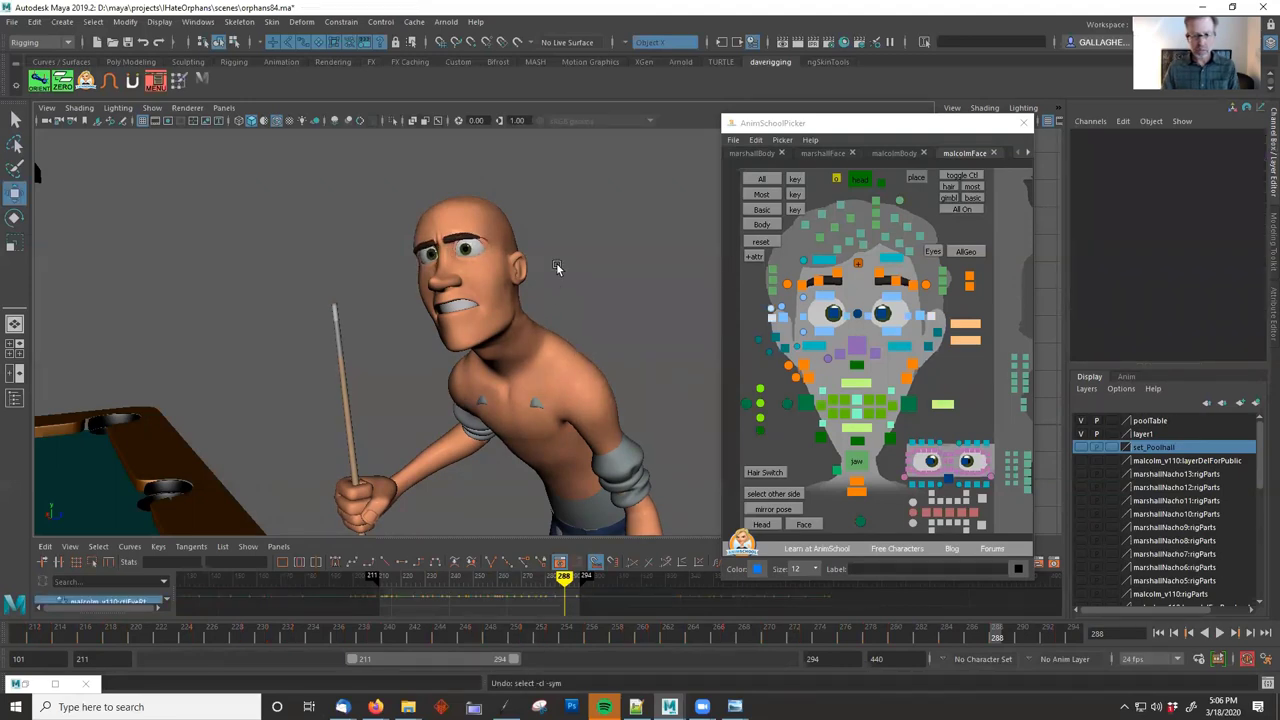
key("ctrl+z")
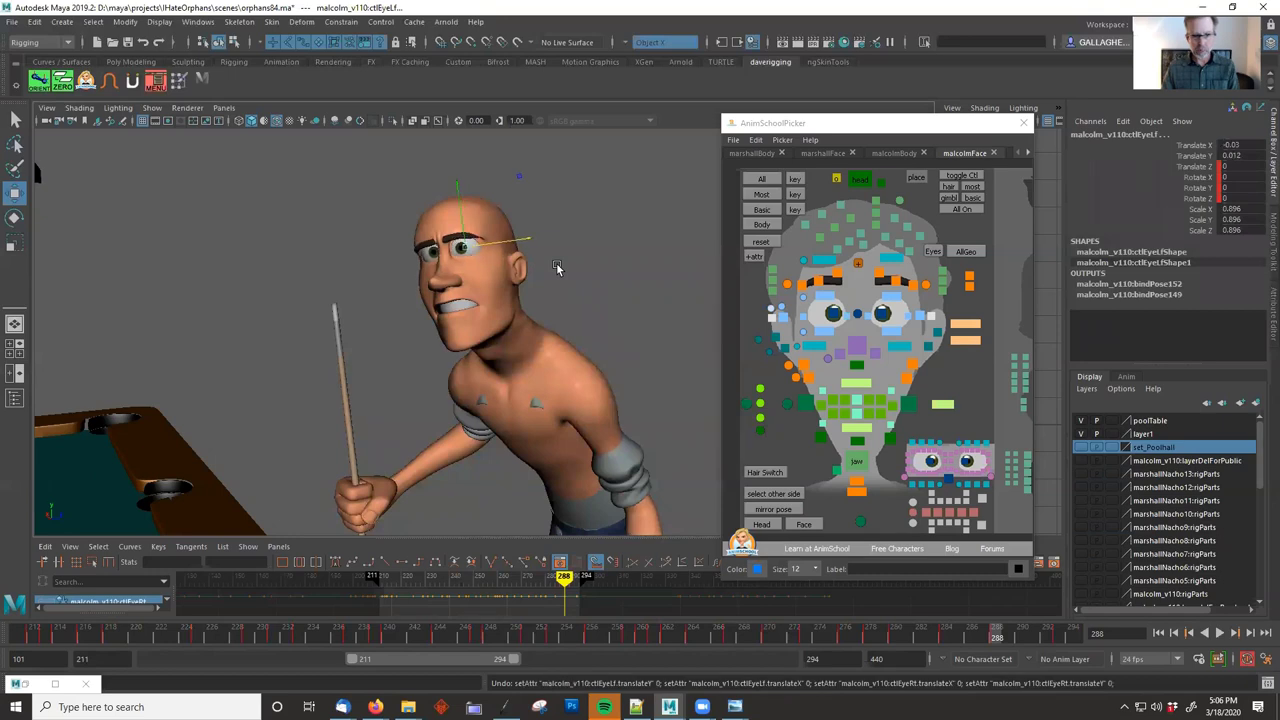
key("shift+z")
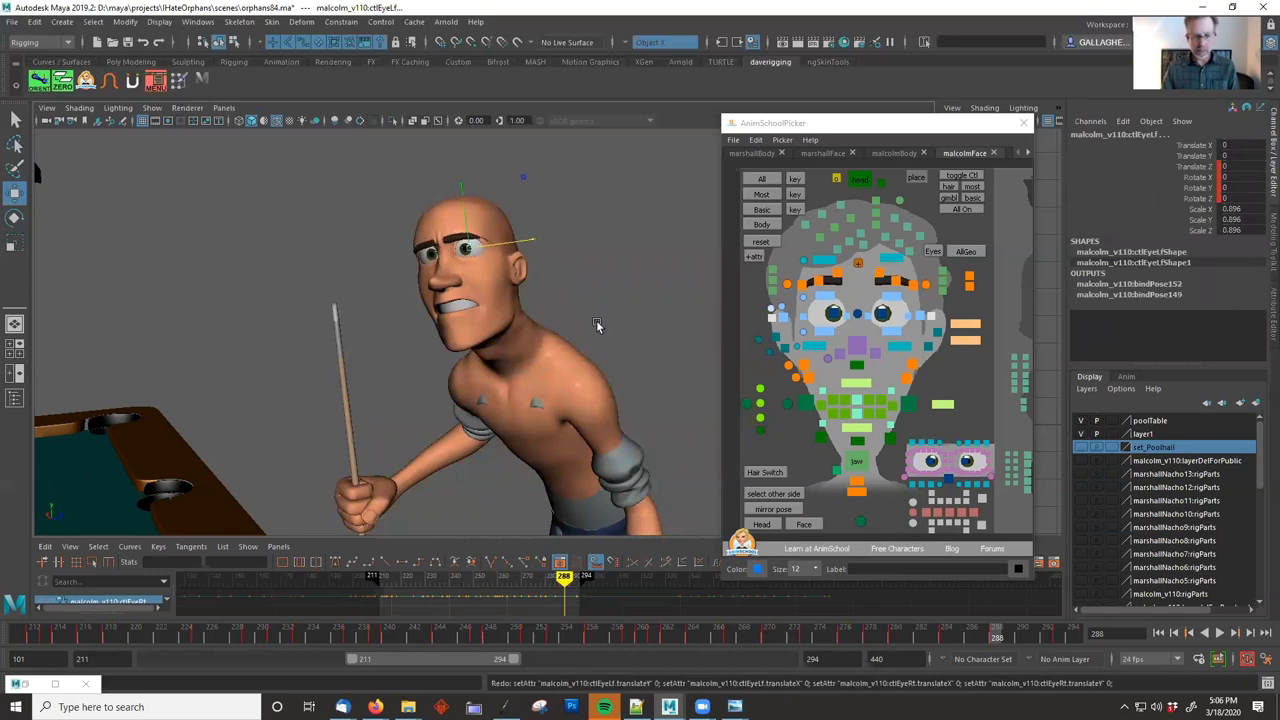
Adjust the vertical position of the upper and lower teeth controls and play back the shot.
left_click(545, 355)
left_click_drag(563, 337, 590, 313, "alt")
right_click_drag(467, 323, 622, 339, "alt")
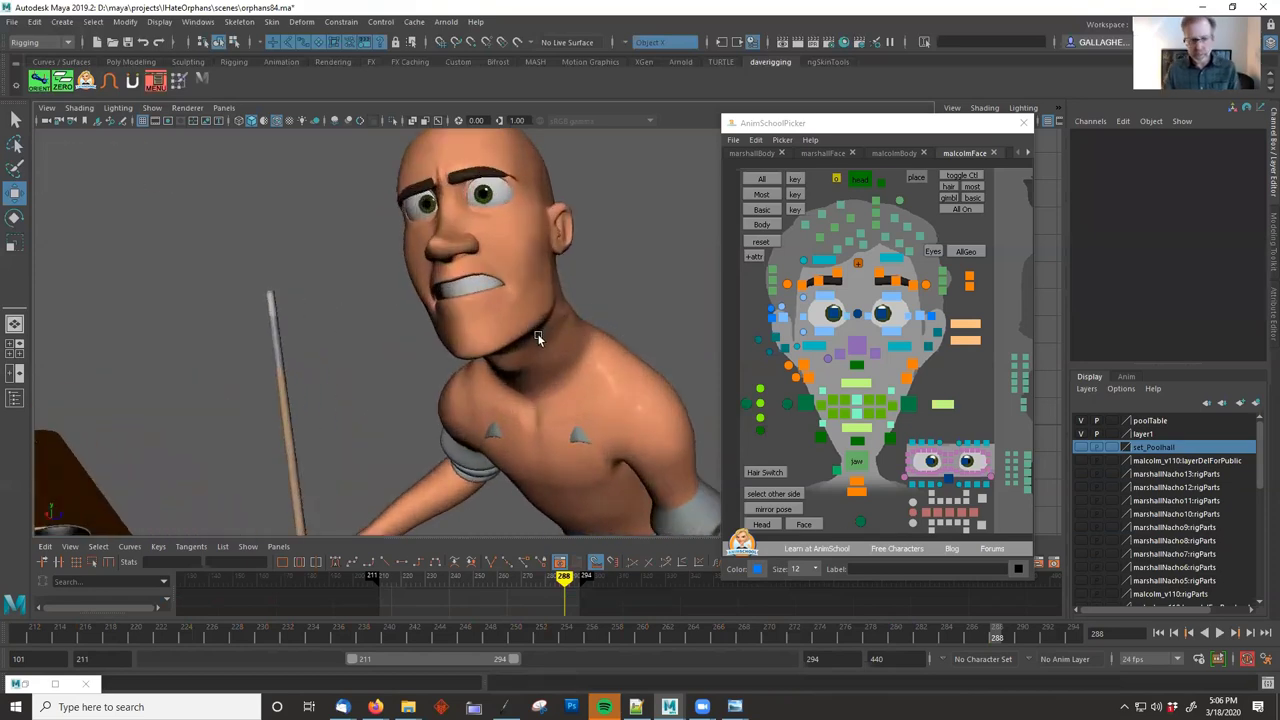
left_click(984, 524)
left_click(985, 528)
left_click_drag(458, 252, 456, 246)
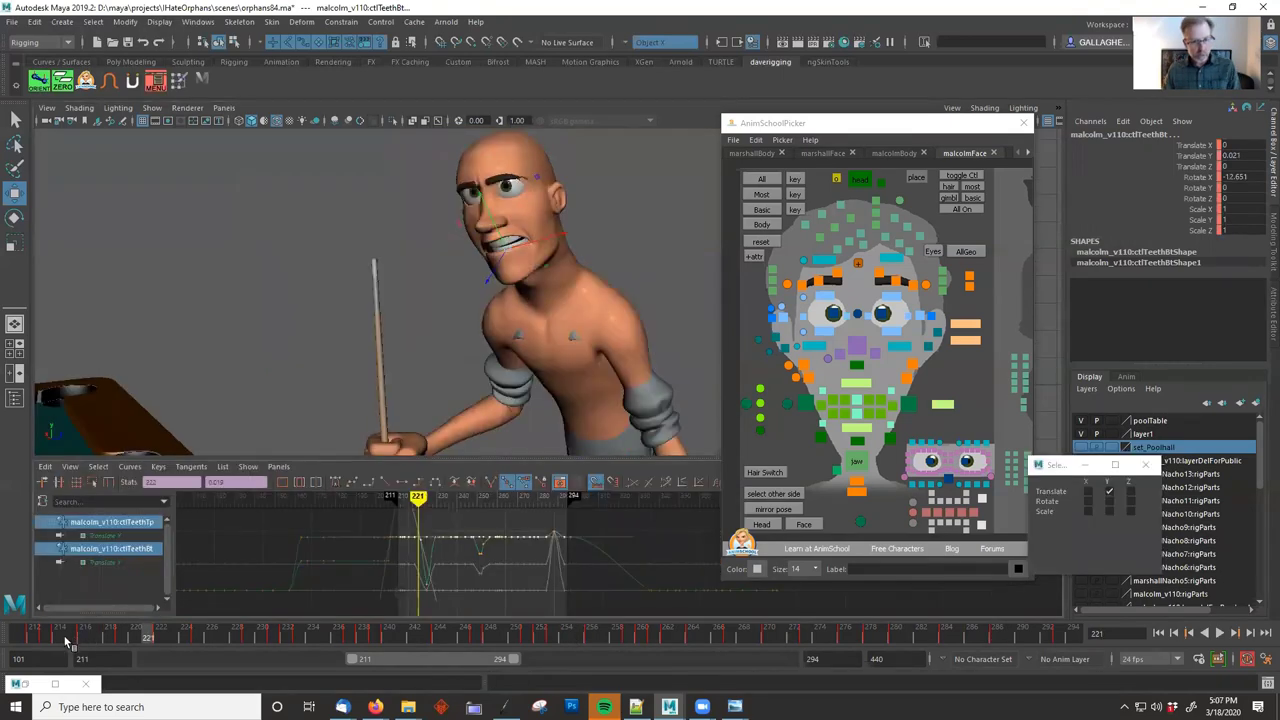
key("alt+v")
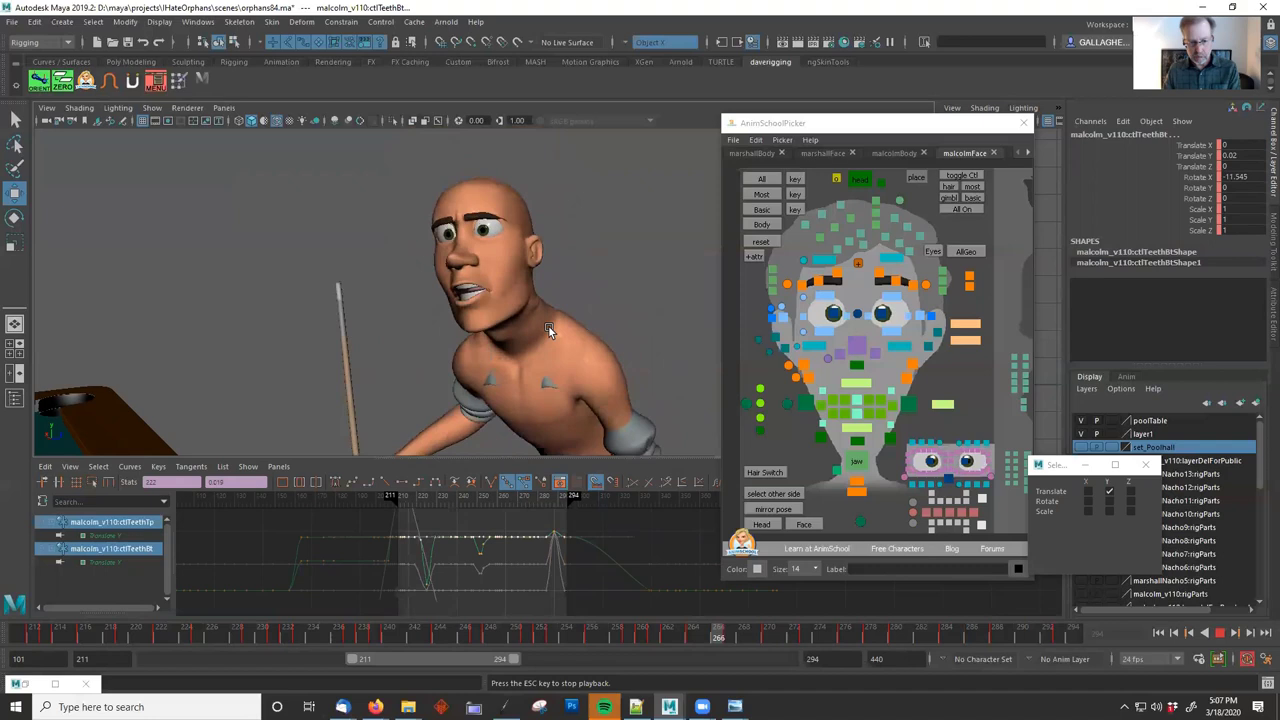
key("Escape")
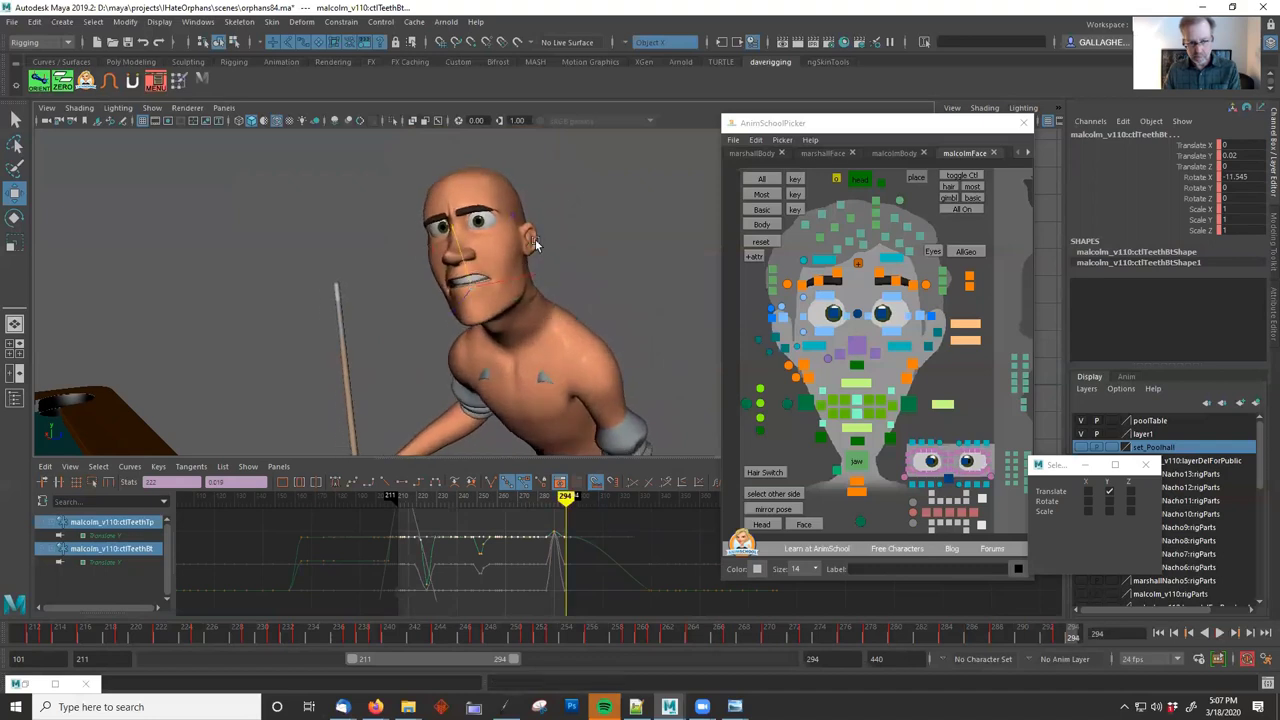
Try varying the geoBodyUpperHipster weight in blendShapeBodyUpper to compare the face shapes in the animated shot.
left_click(535, 239)
scroll(1178, 300, "down", 5)
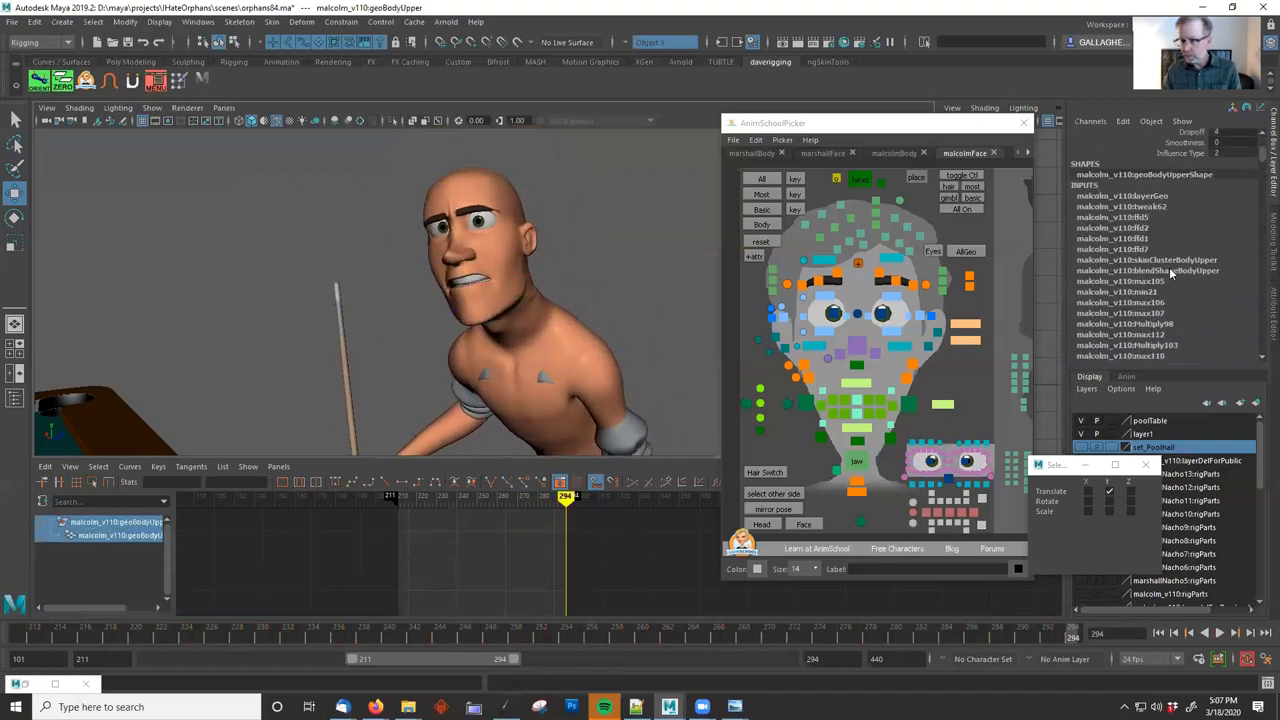
left_click(1170, 272)
left_click_drag(1262, 152, 1266, 219)
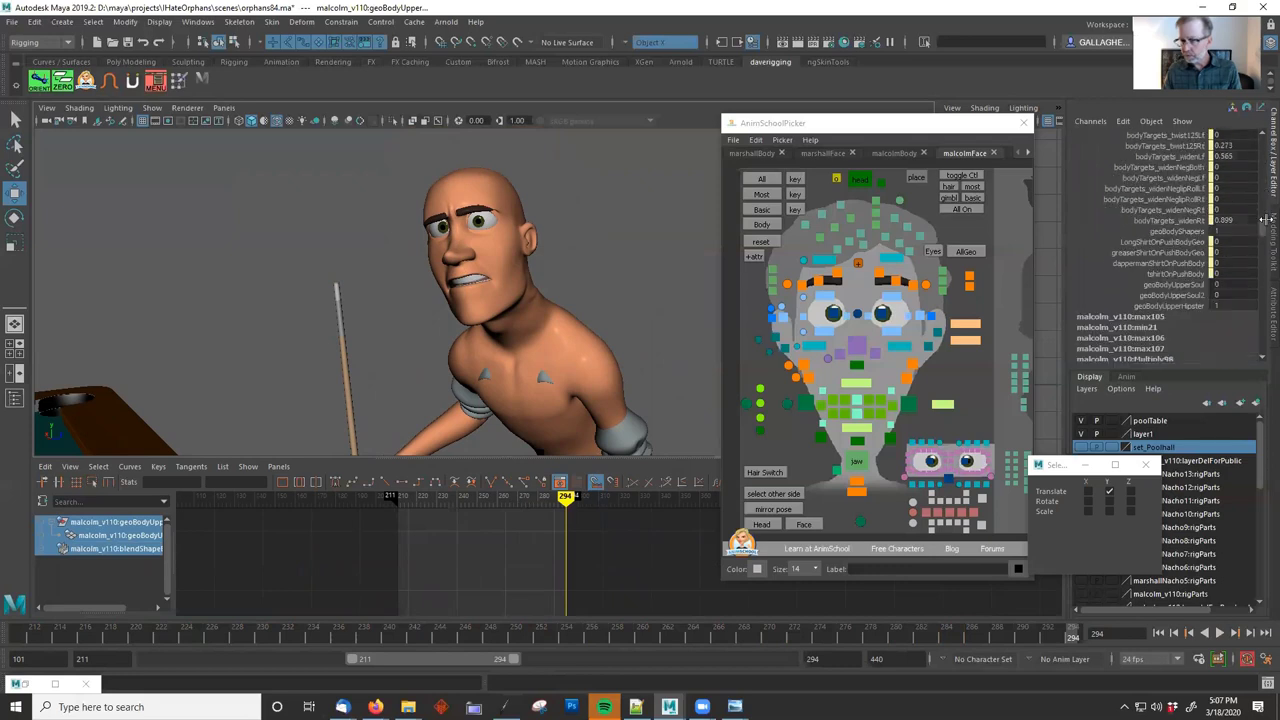
left_click(1177, 306)
middle_click_drag(599, 293, 288, 287)
middle_click_drag(737, 285, 582, 304)
Try the HairD and HairC hairstyles on Malcolm using the visibility controls in the malcolmFace picker.
middle_click_drag(979, 297, 830, 324, "alt")
middle_click_drag(975, 303, 822, 296, "alt")
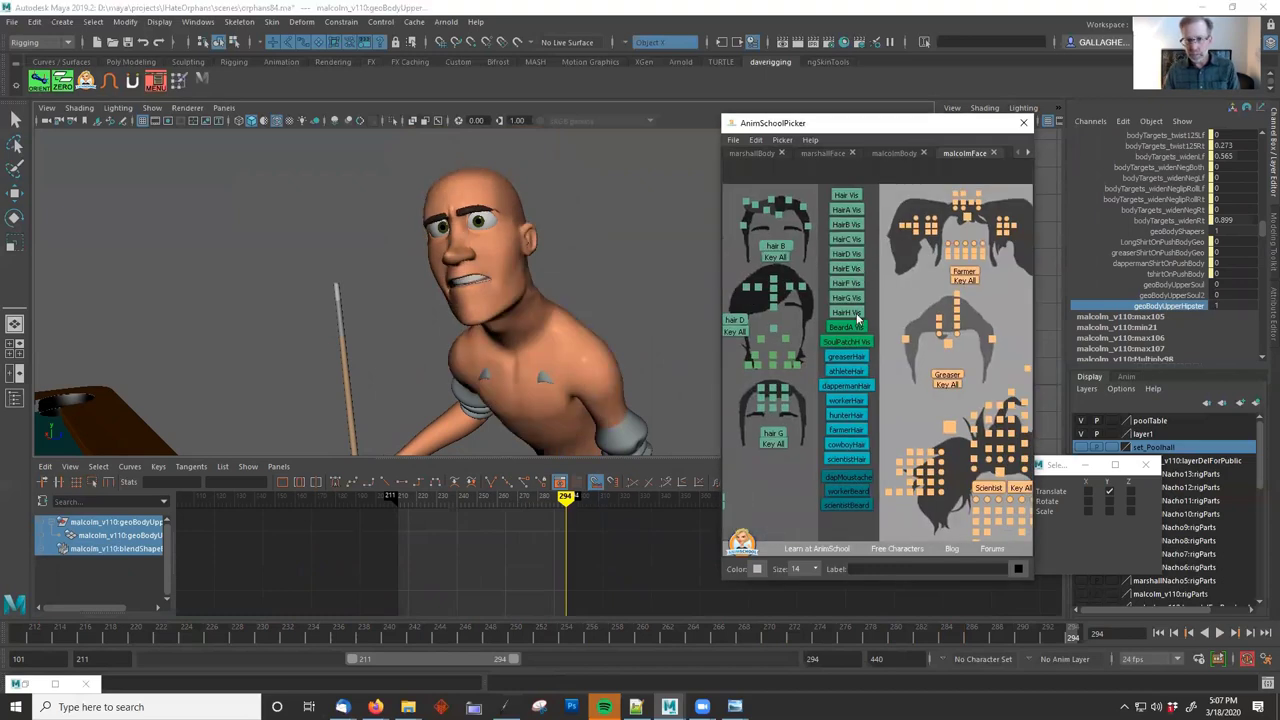
left_click(843, 255)
left_click(843, 243)
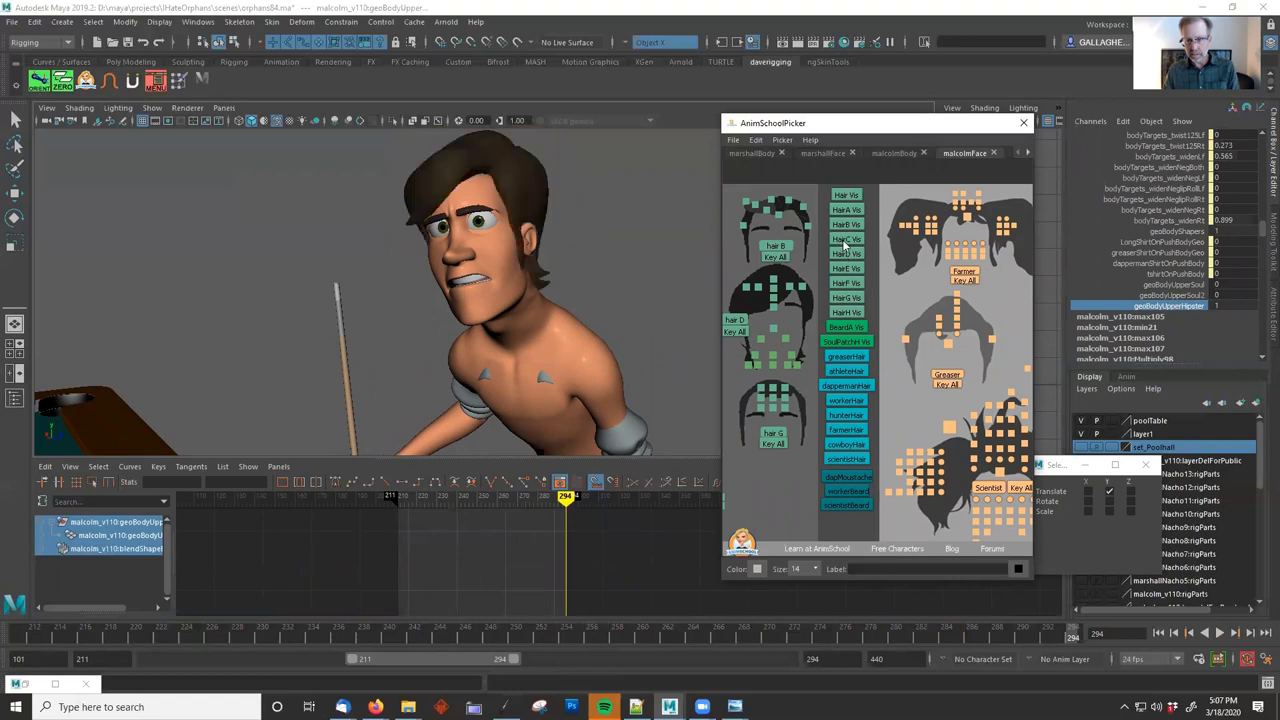
Try further lettered hairstyles on Malcolm, up to HairH, using the visibility controls in the malcolmFace picker.
left_click(850, 223)
left_click(846, 210)
left_click(846, 253)
left_click(850, 300)
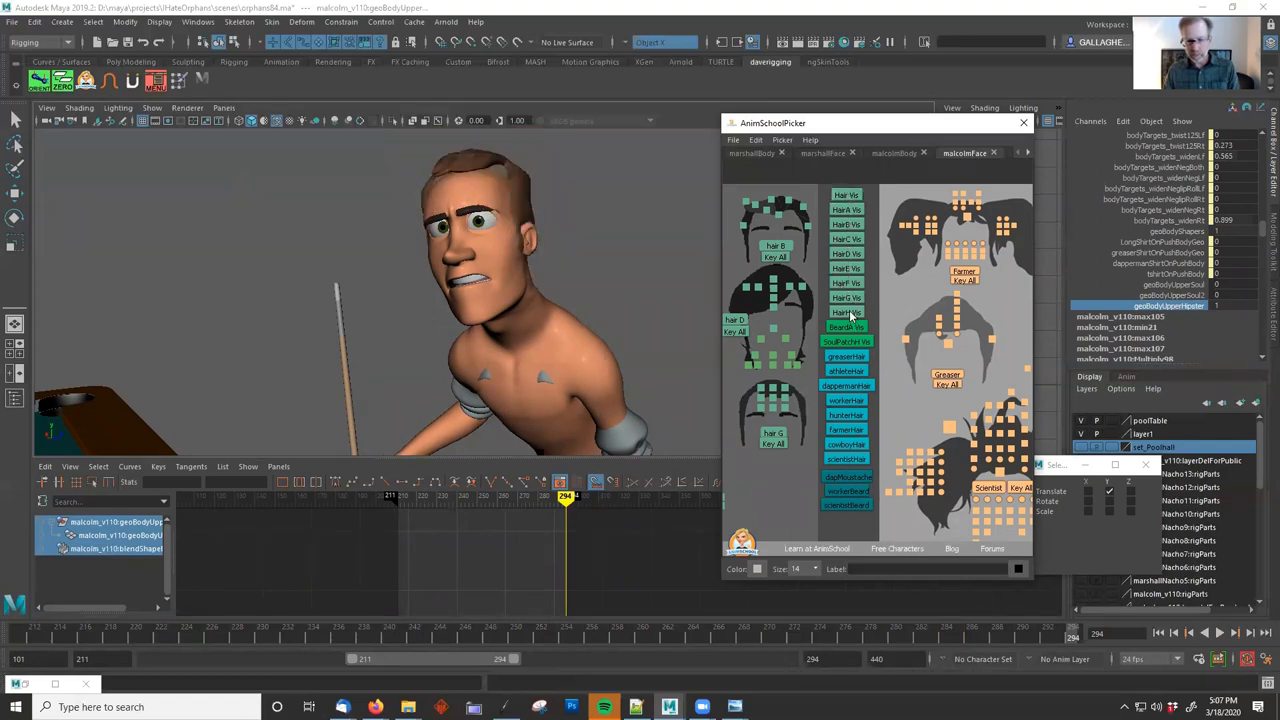
left_click(848, 311)
Try BeardA and the soul patch on Malcolm and hide HairH.
left_click(843, 329)
left_click(843, 329)
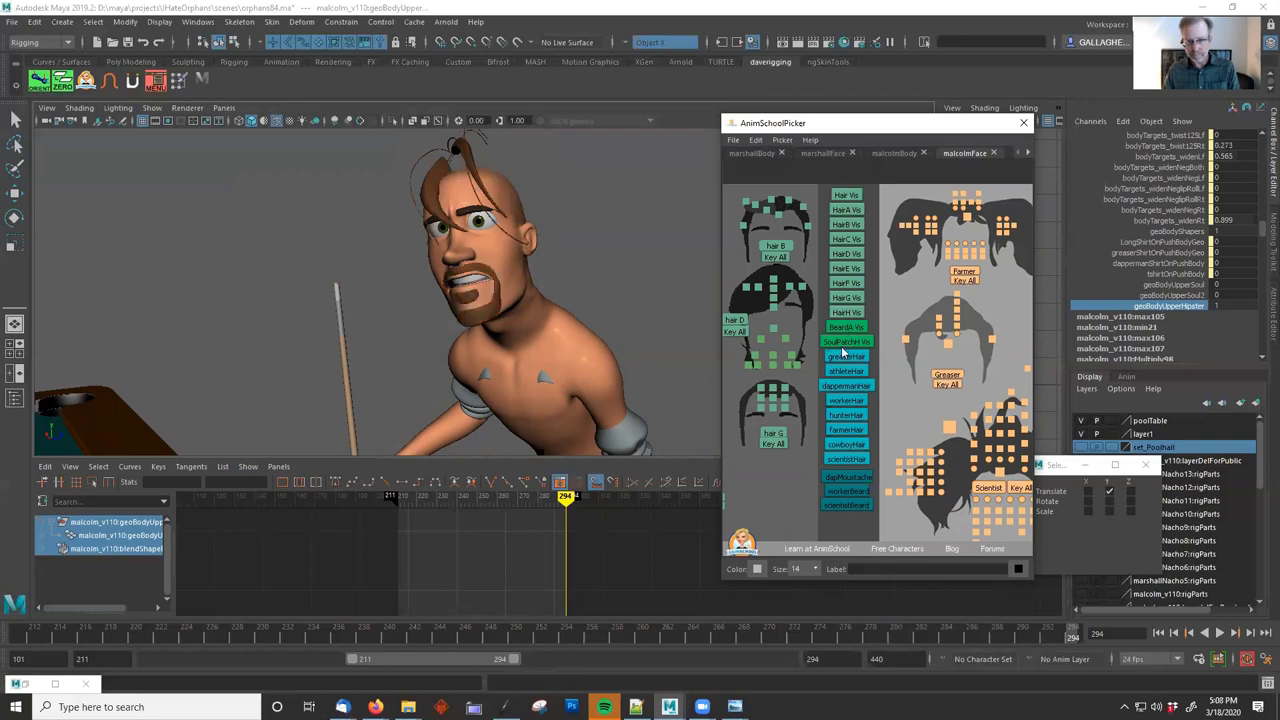
left_click(842, 344)
left_click(844, 314)
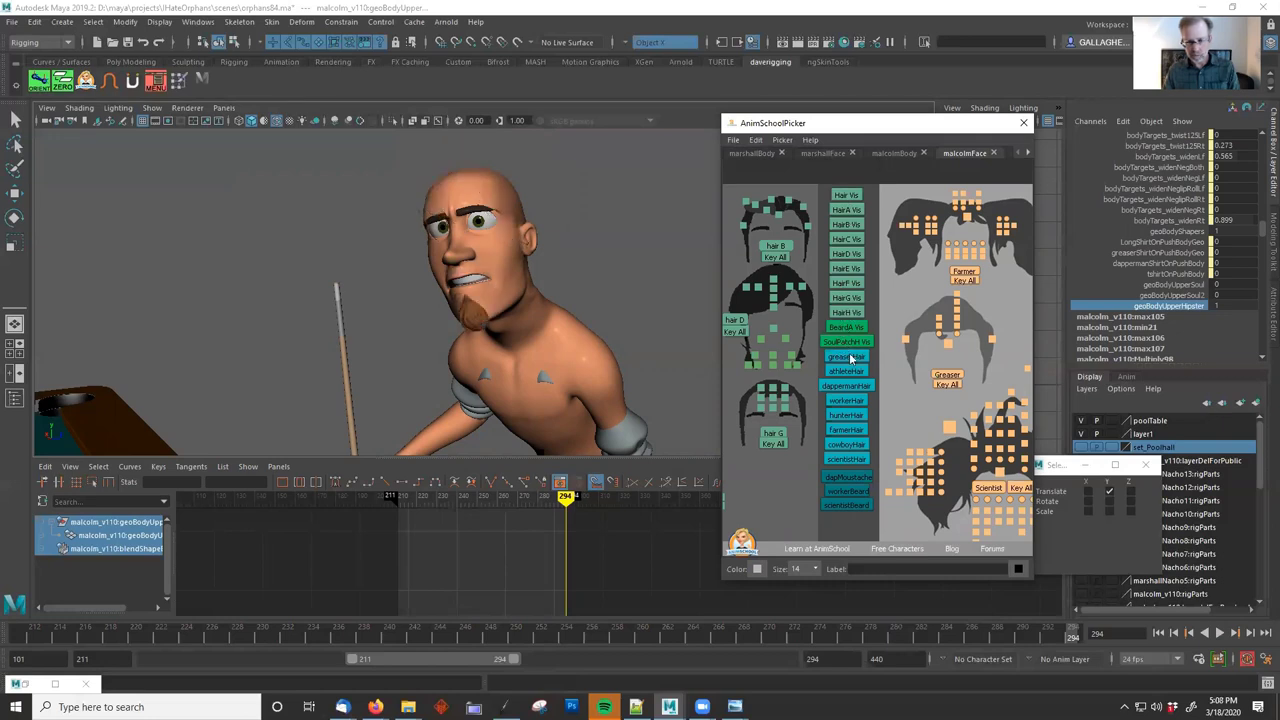
Compare the greaserHair and athleteHair styles, hide the soul patch and leave greaserHair on Malcolm.
left_click(846, 357)
left_click(846, 371)
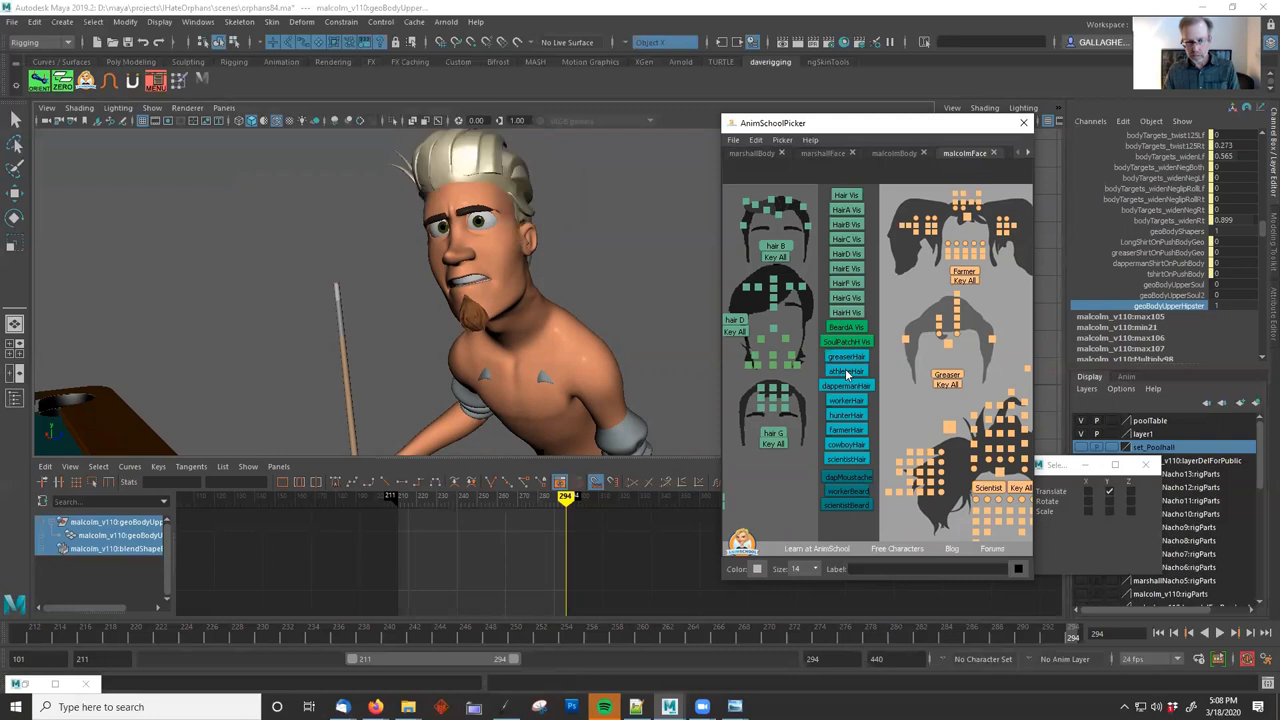
left_click(844, 342)
left_click(845, 399)
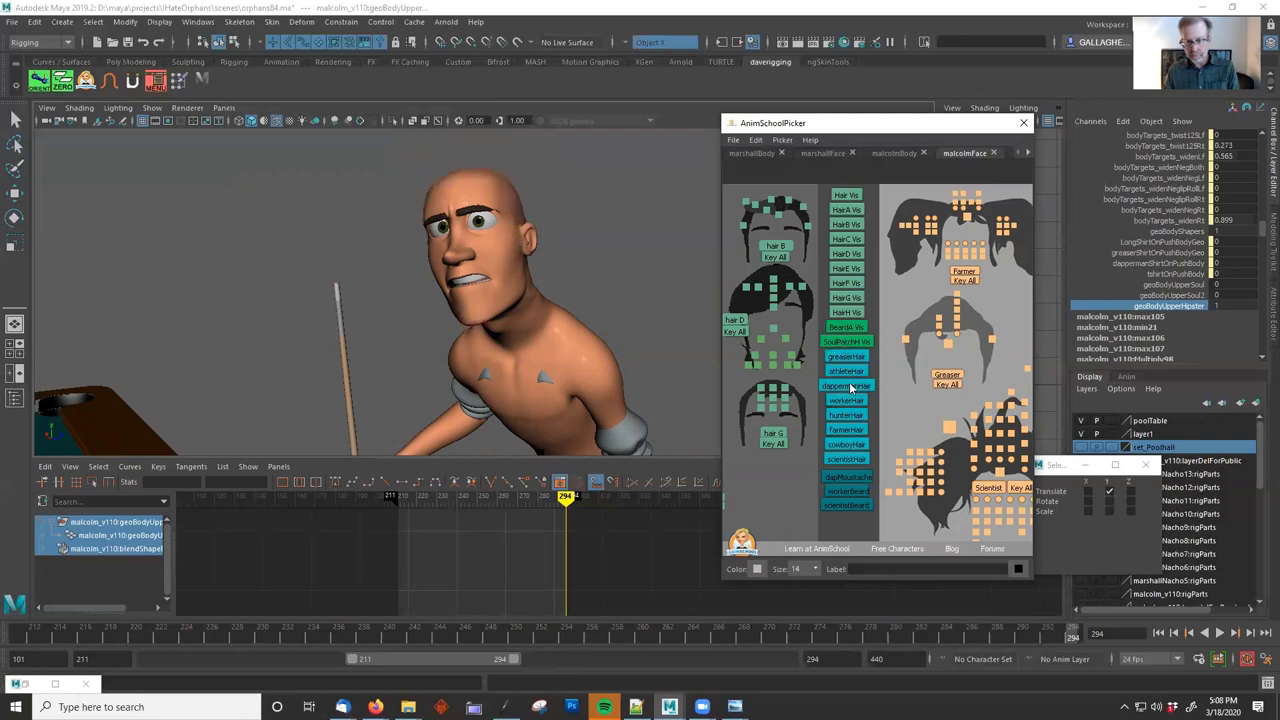
left_click(849, 357)
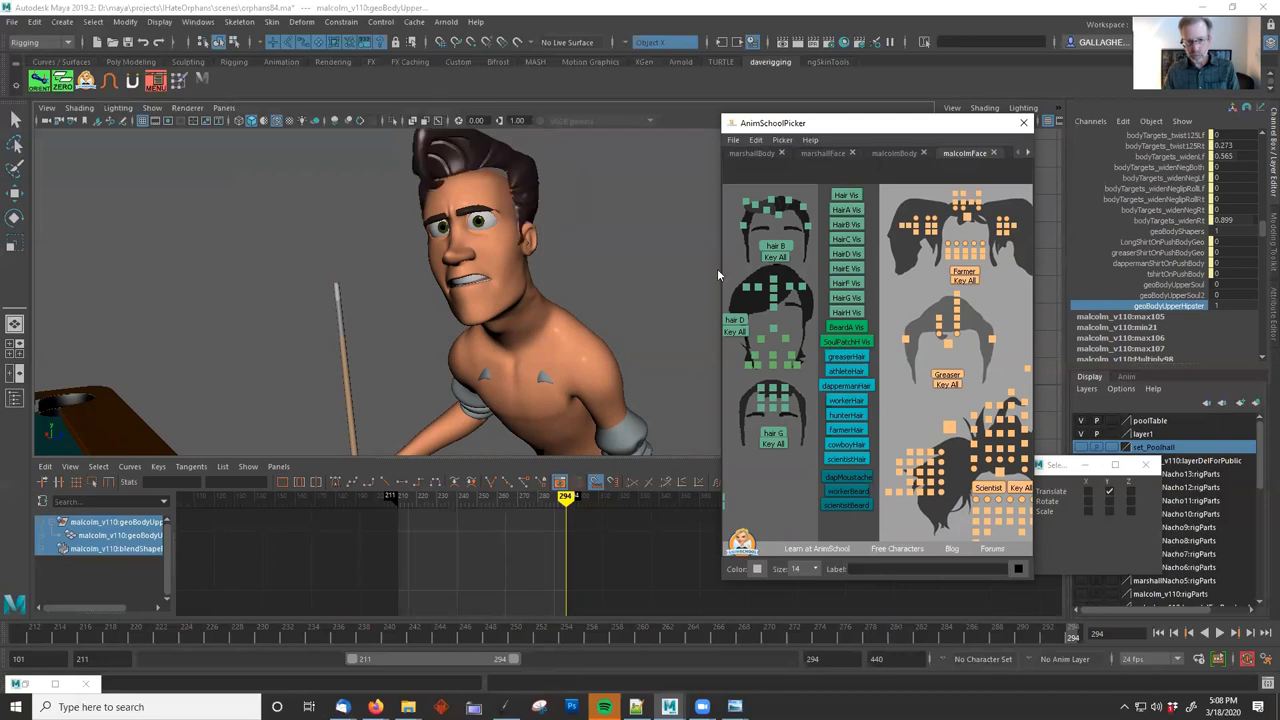
Recolour the greaser hair material from its attributes to a bright blond yellow by adjusting hue, value and saturation.
left_click(480, 162)
right_click(479, 158)
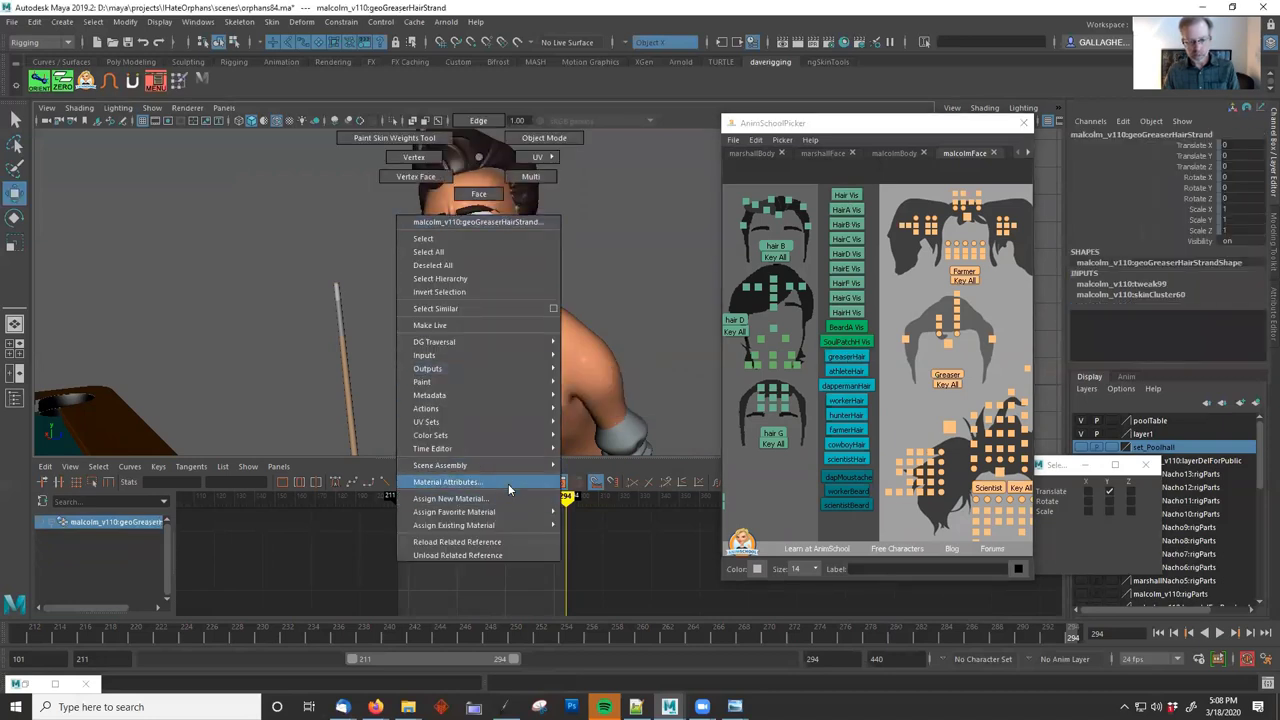
left_click(508, 488)
left_click_drag(921, 133, 871, 131)
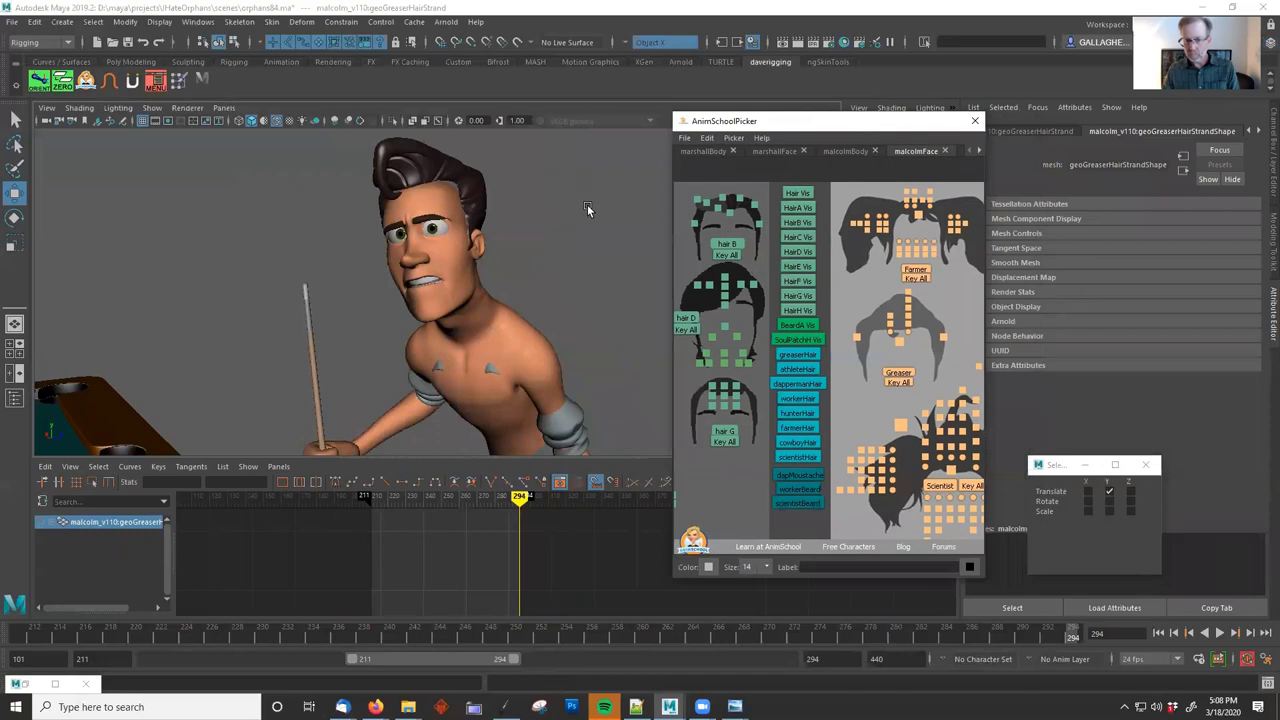
right_click(419, 184)
left_click(417, 506)
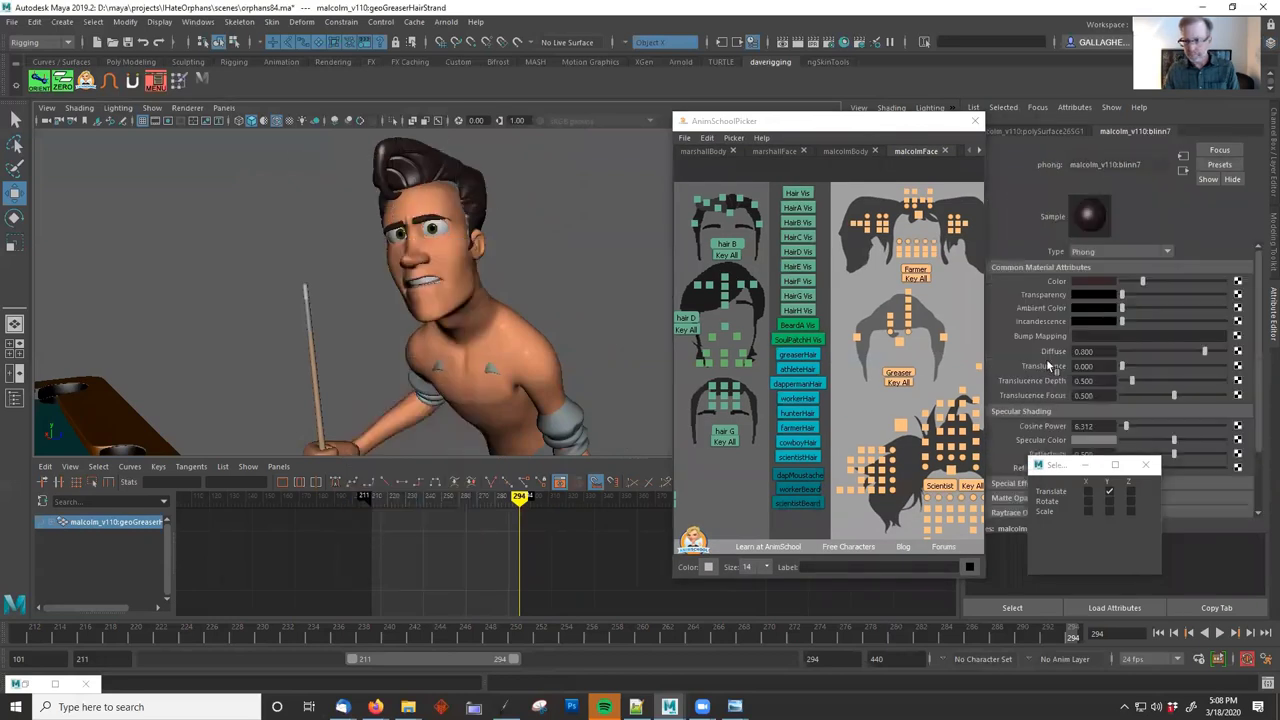
left_click(1087, 283)
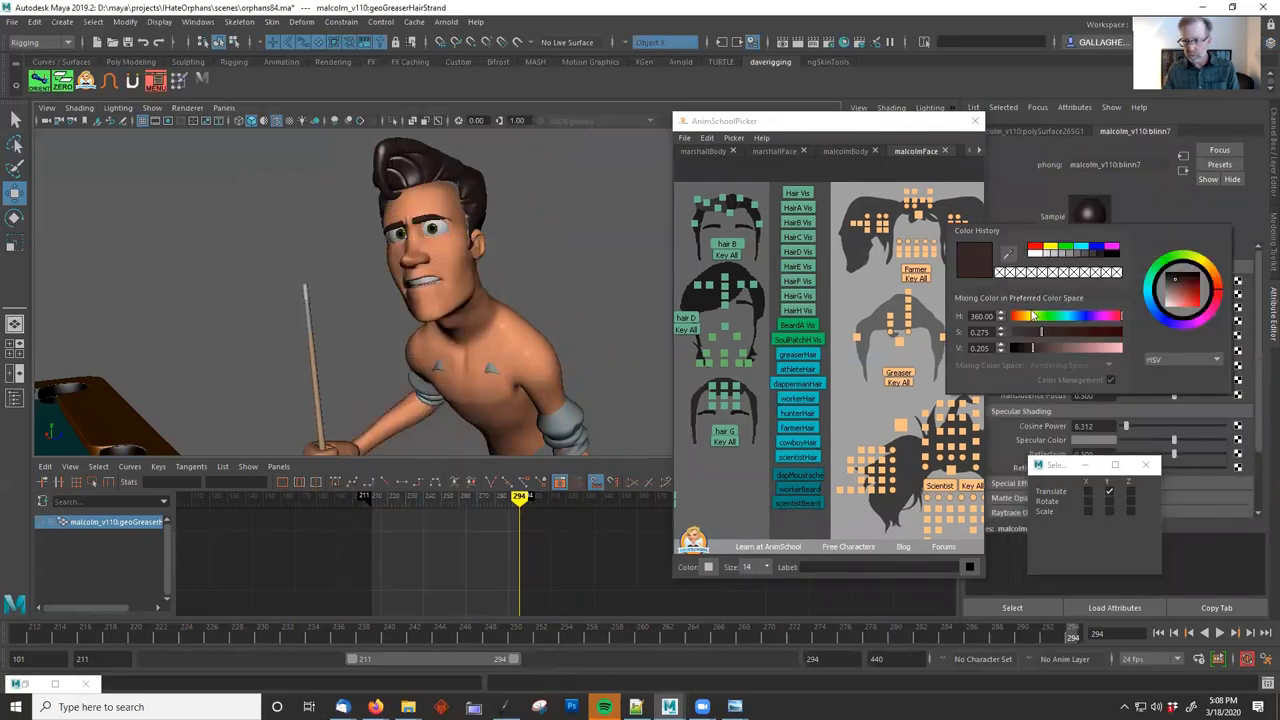
left_click(1030, 318)
left_click_drag(1035, 349, 1124, 350)
left_click_drag(1043, 337, 1071, 337)
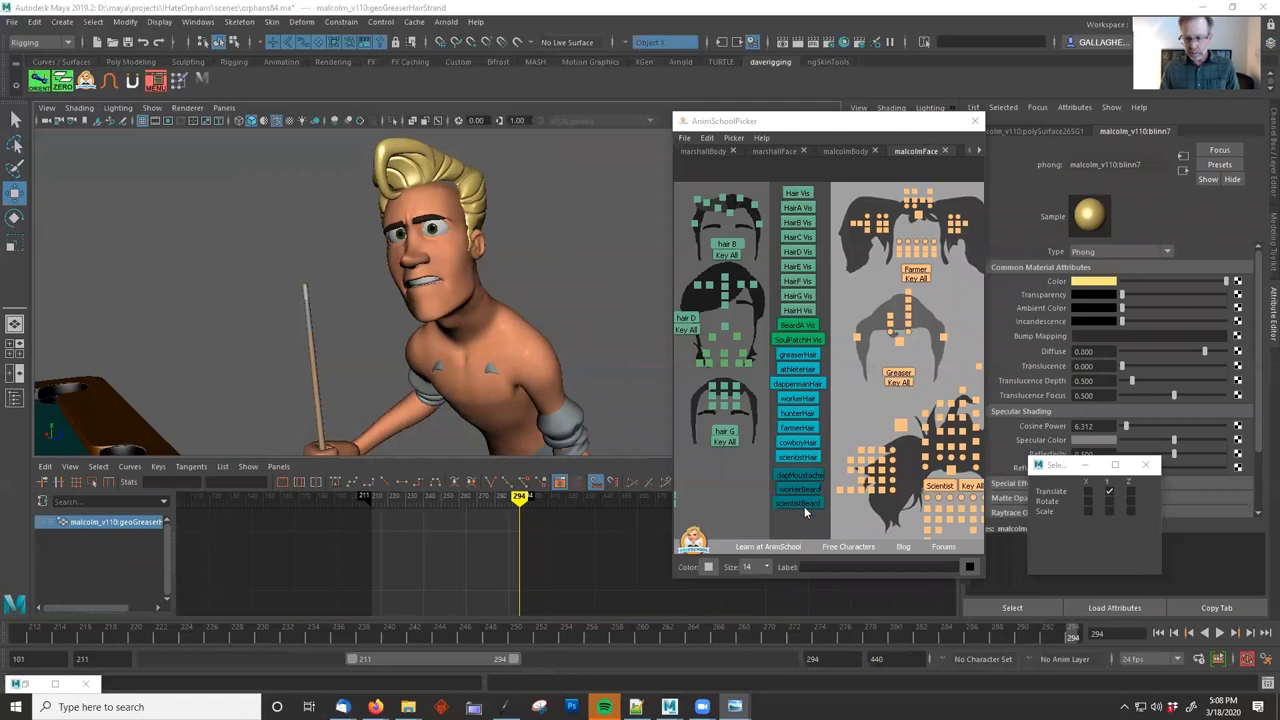
Look over the hair and beard controls across the malcolmFace picker.
middle_click_drag(860, 402, 710, 397, "alt")
middle_click_drag(975, 396, 824, 390, "alt")
middle_click_drag(685, 380, 888, 368, "alt")
middle_click_drag(680, 376, 936, 372, "alt")
middle_click_drag(859, 386, 690, 364, "alt")
mouse_move(900, 366)
middle_mouse_down("alt")
mouse_move(780, 366)
mouse_move(900, 351)
middle_mouse_up("alt")
middle_click_drag(715, 345, 690, 333, "alt")
middle_click_drag(950, 283, 802, 291, "alt")
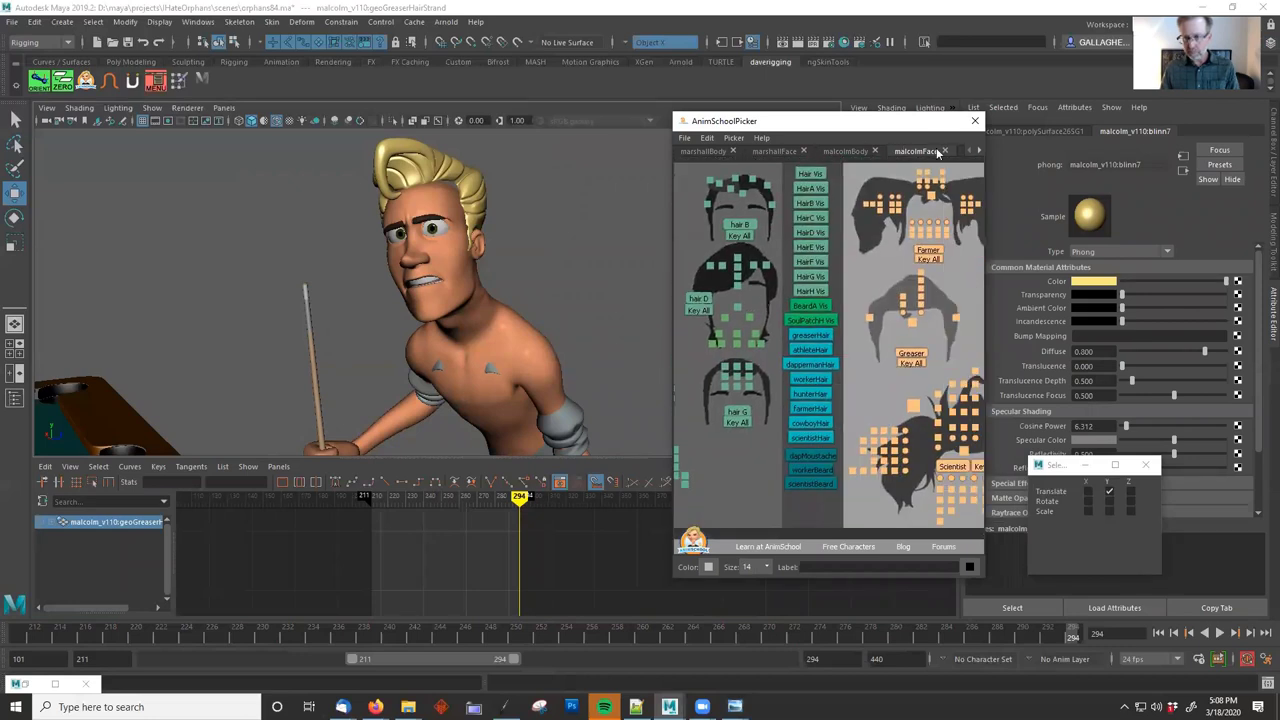
Try the scientist glasses on Malcolm from the malcolm_v200_outfits picker and hide them again.
left_click(975, 151)
left_click(906, 151)
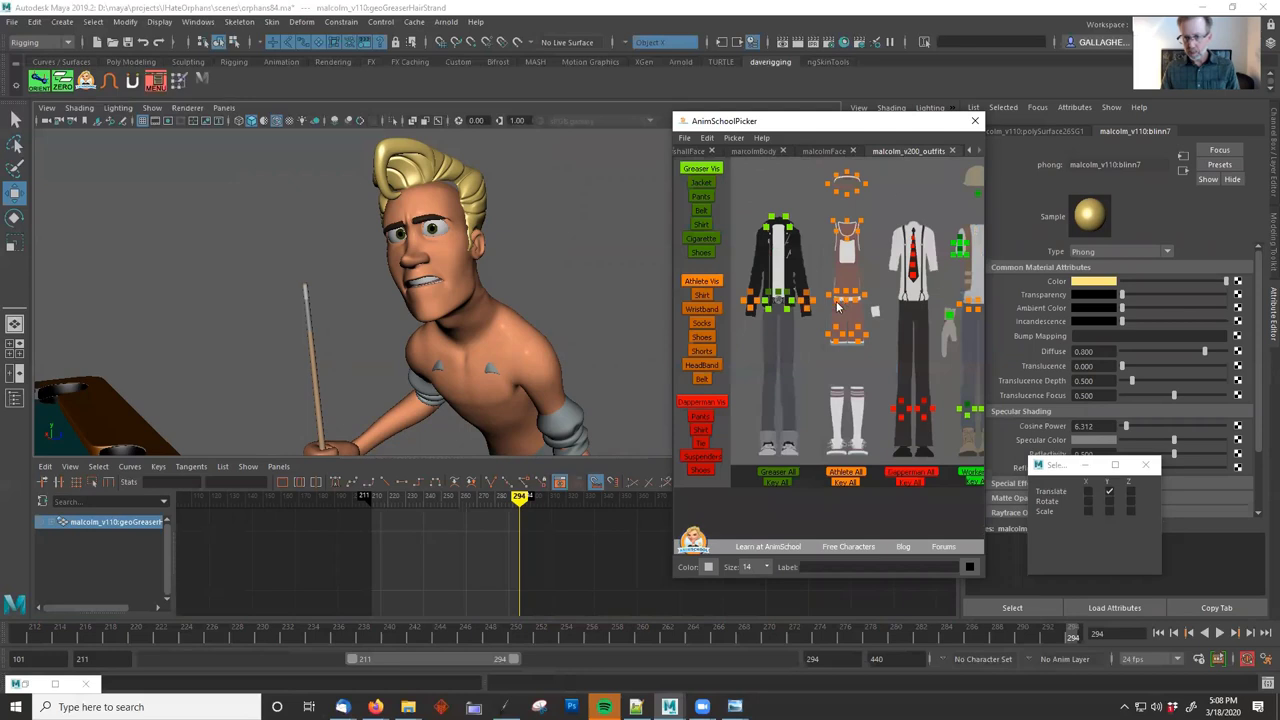
middle_click_drag(878, 390, 732, 379)
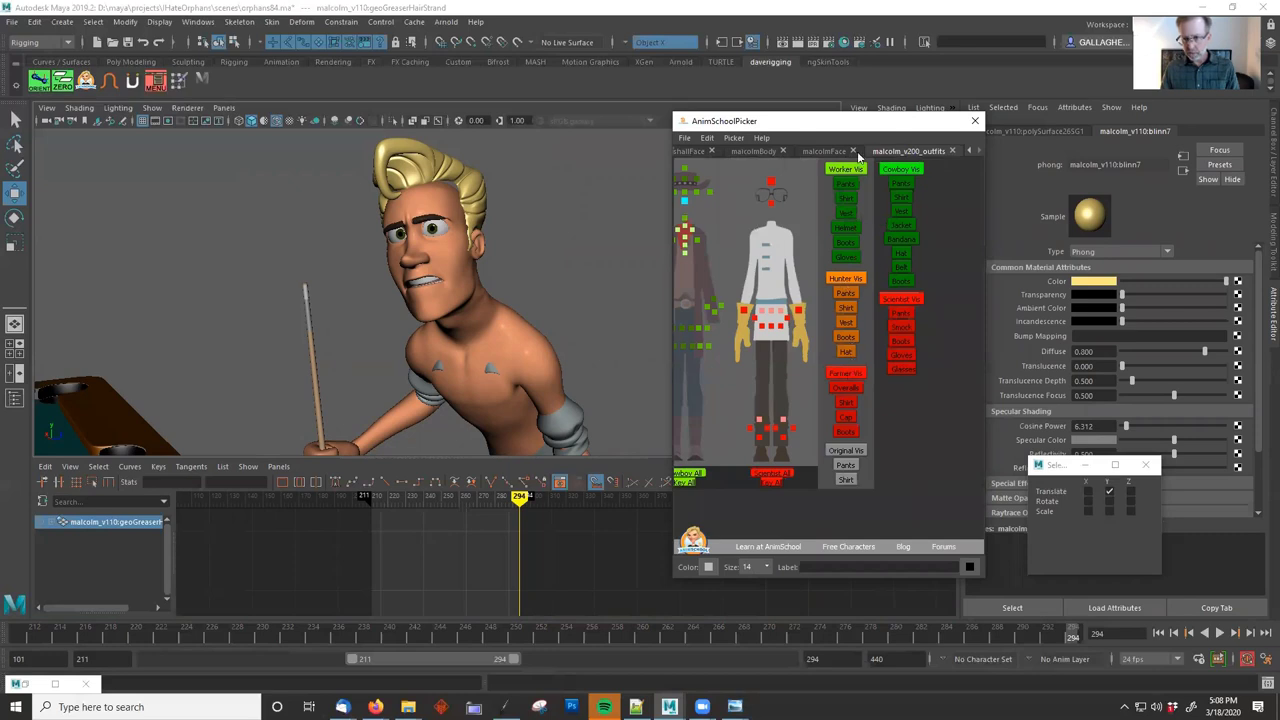
left_click(905, 369)
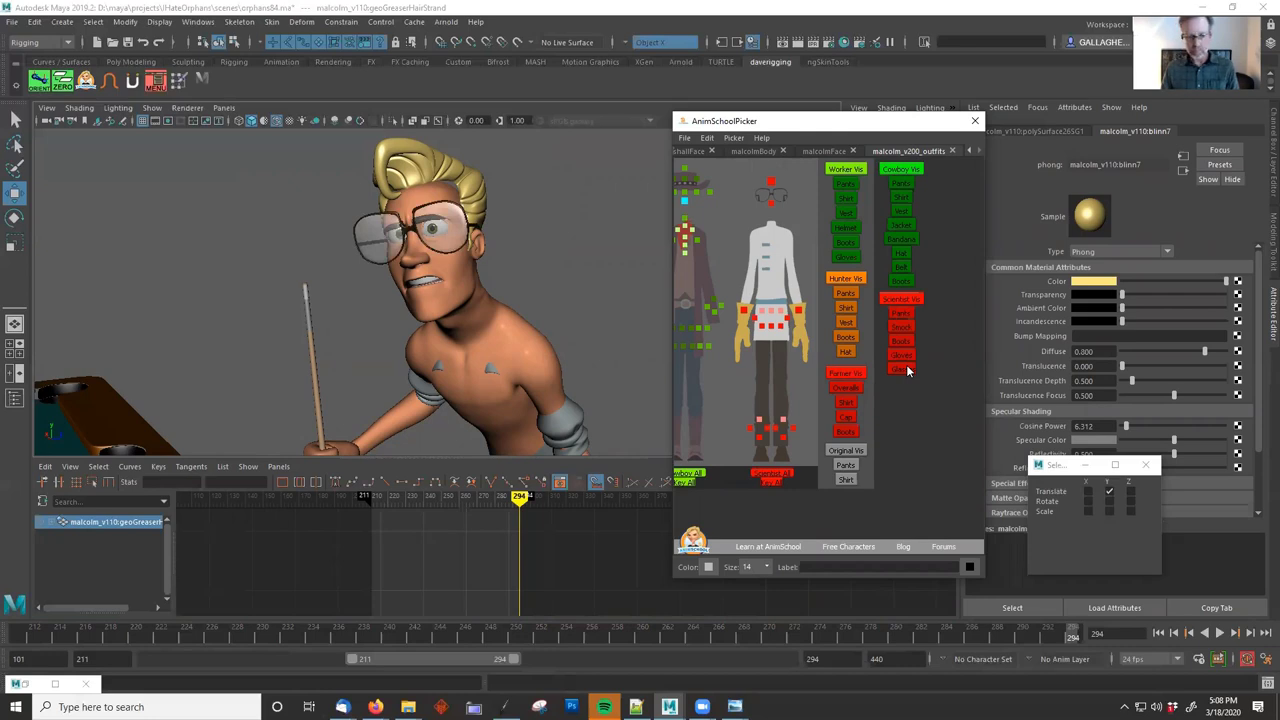
left_click(906, 369)
Inspect the greaser hair mesh up close in component mode, select one of its vertices and return to object mode.
left_click(413, 168)
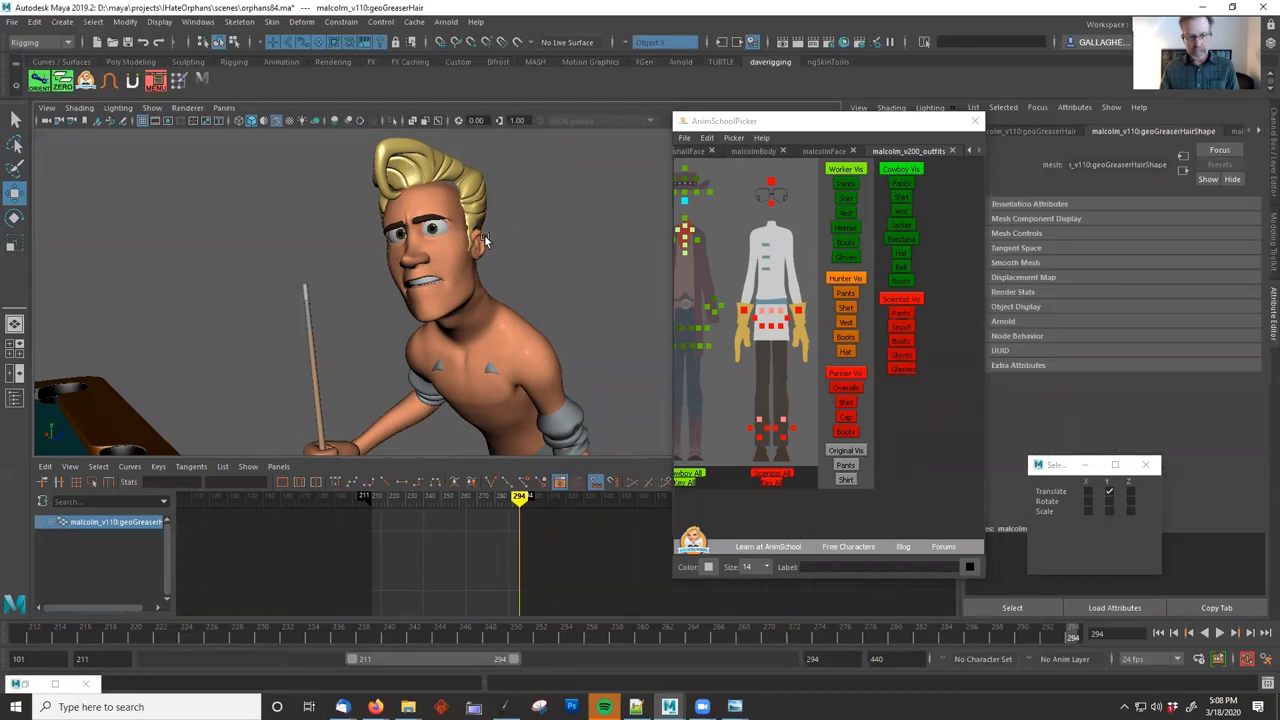
left_click_drag(483, 272, 560, 265, "alt")
middle_click_drag(480, 272, 478, 338, "alt")
right_click_drag(450, 240, 504, 230, "alt")
middle_click_drag(583, 230, 567, 227, "alt")
key("F8")
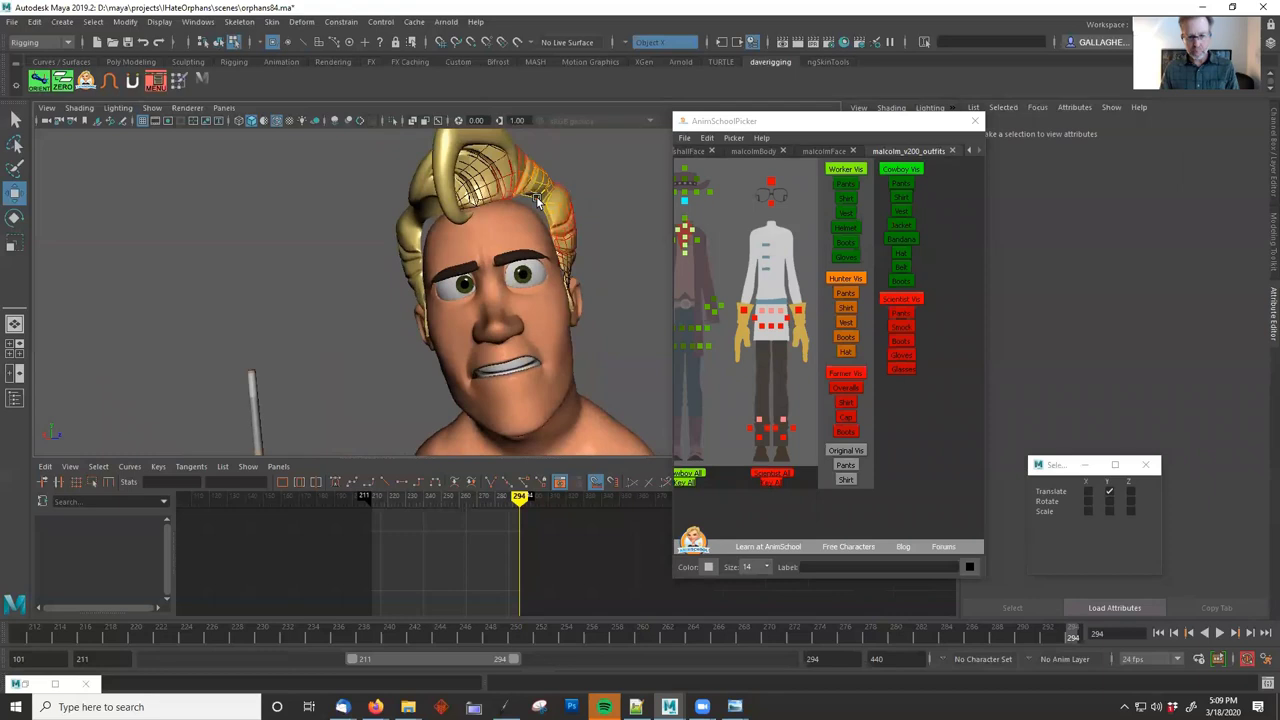
left_click(537, 203)
left_click(420, 226)
key("F8")
scroll(605, 245, "down", 5)
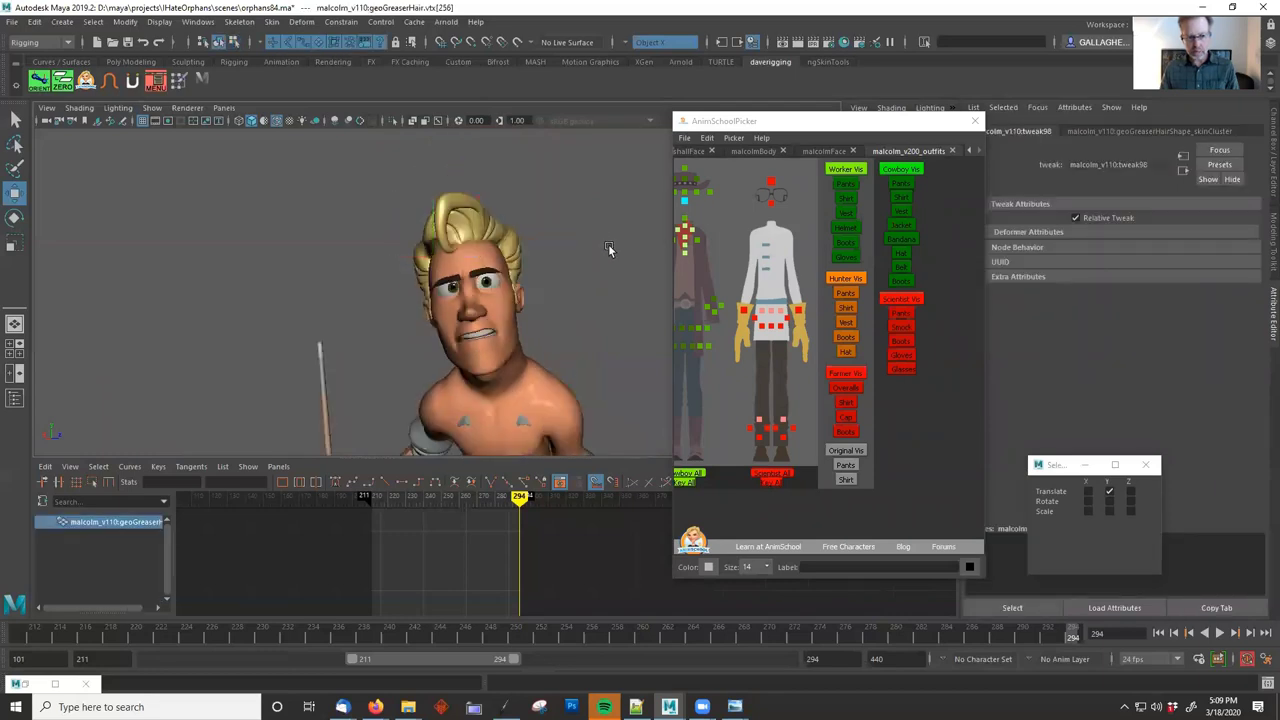
key("F8")
left_click_drag(608, 248, 552, 289, "alt")
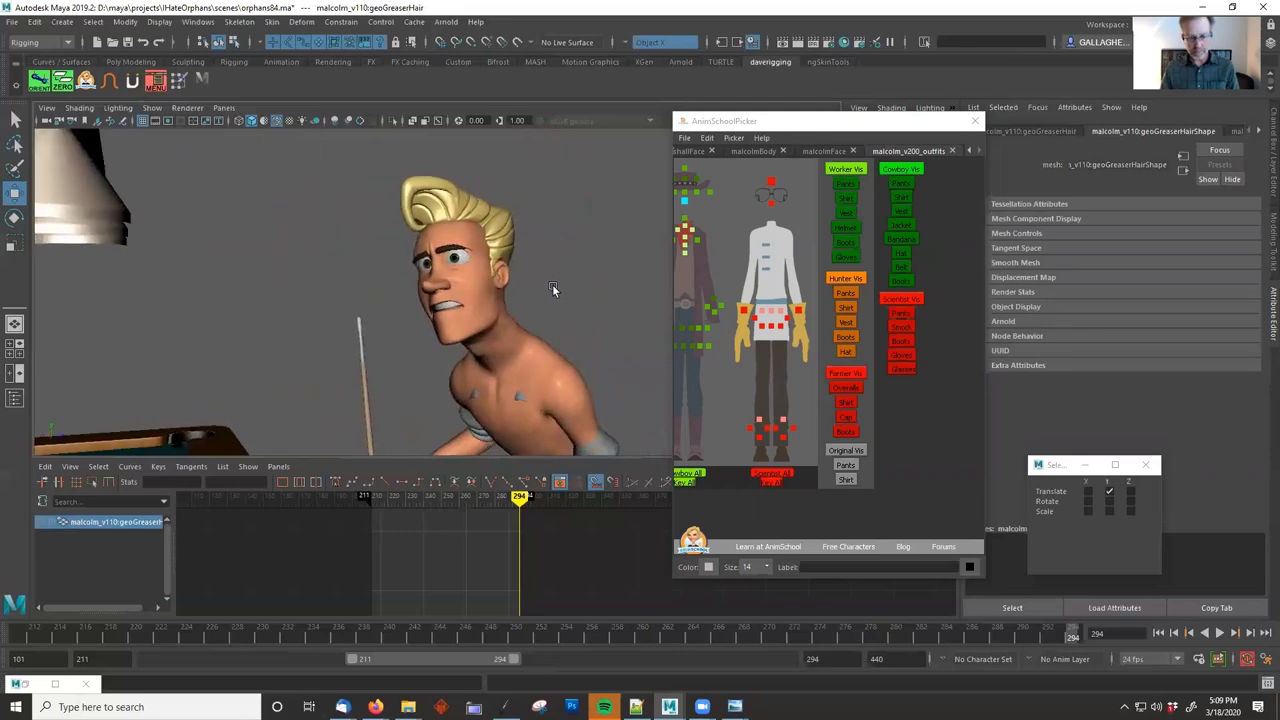
Play back the shot, stop at frame 229, and briefly select Malcolm's head control in the malcolmBody picker.
left_click_drag(250, 636, 866, 577)
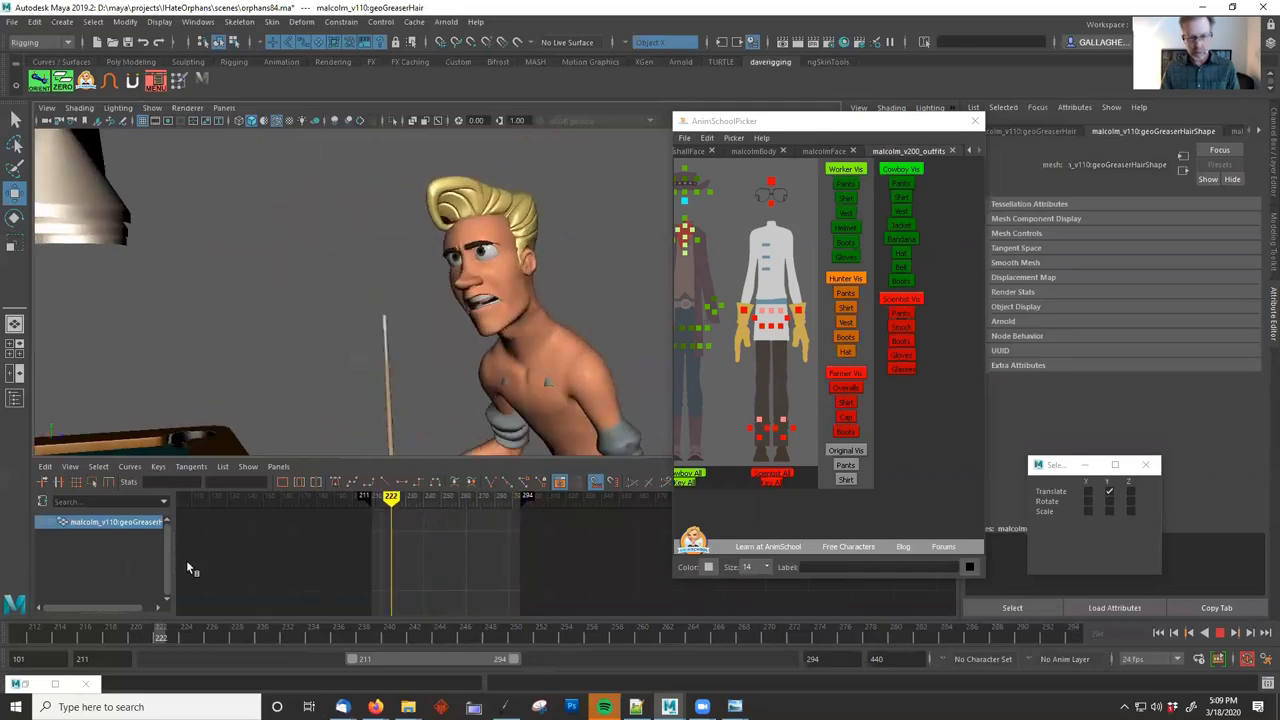
key("alt+v")
left_click(756, 151)
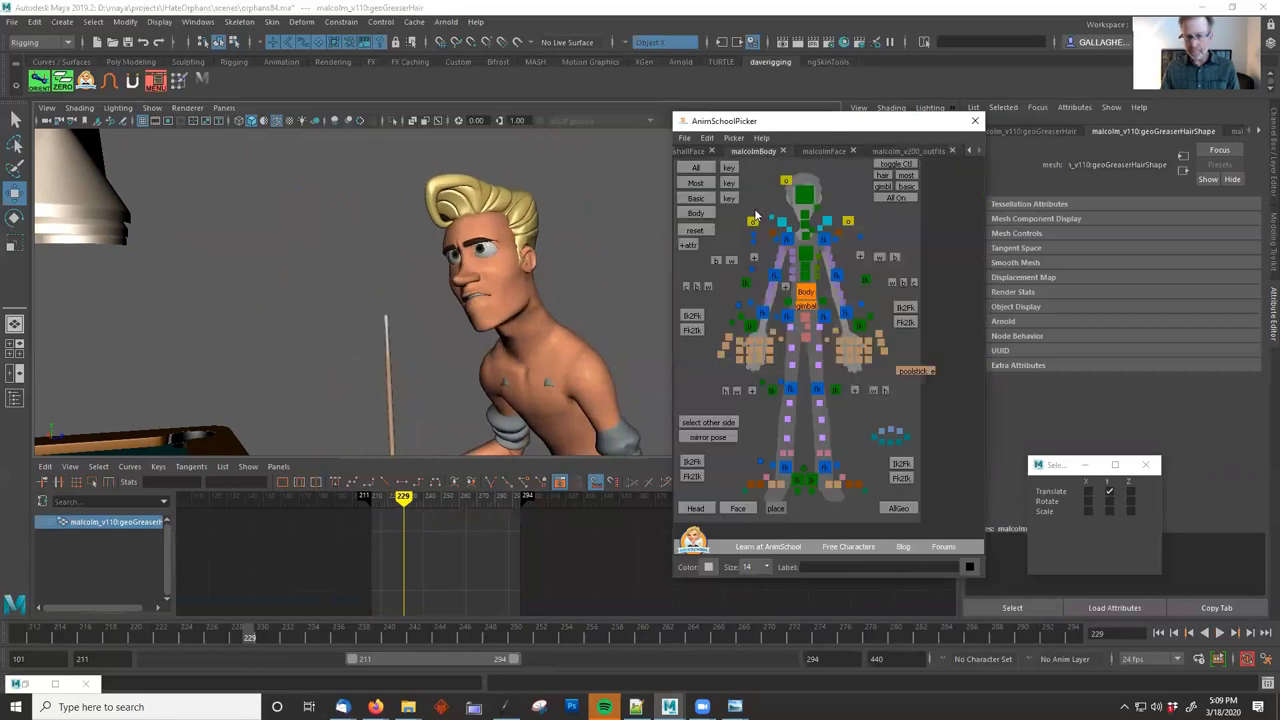
left_click(808, 198)
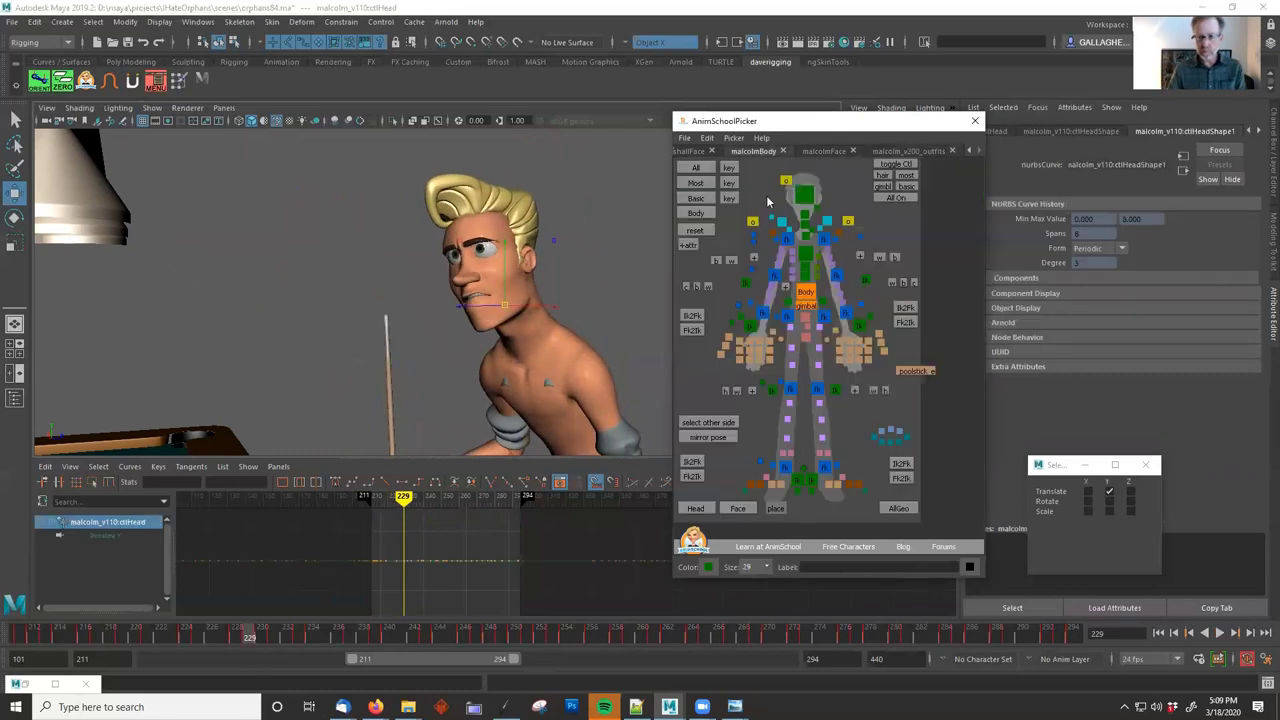
left_click(758, 184)
Play back the shot, stop at frame 267, and display the channels of Malcolm's head control.
left_click(62, 637)
key("alt+v")
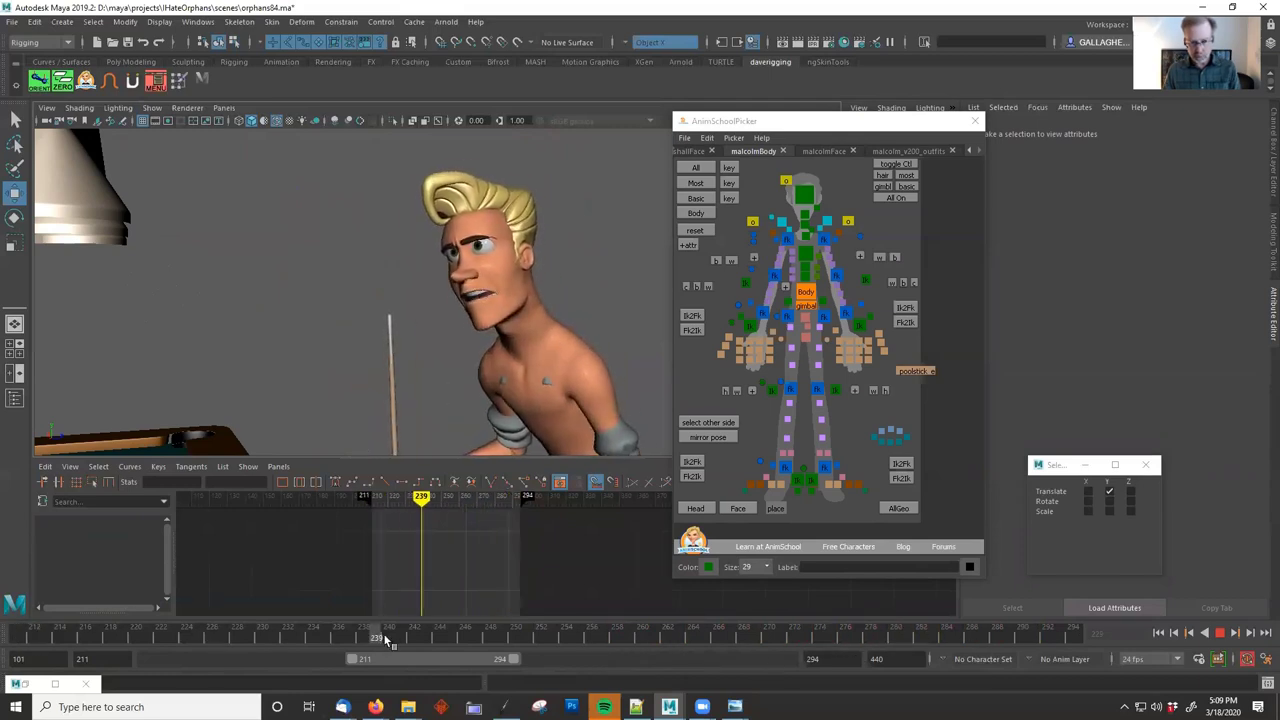
left_click(729, 638)
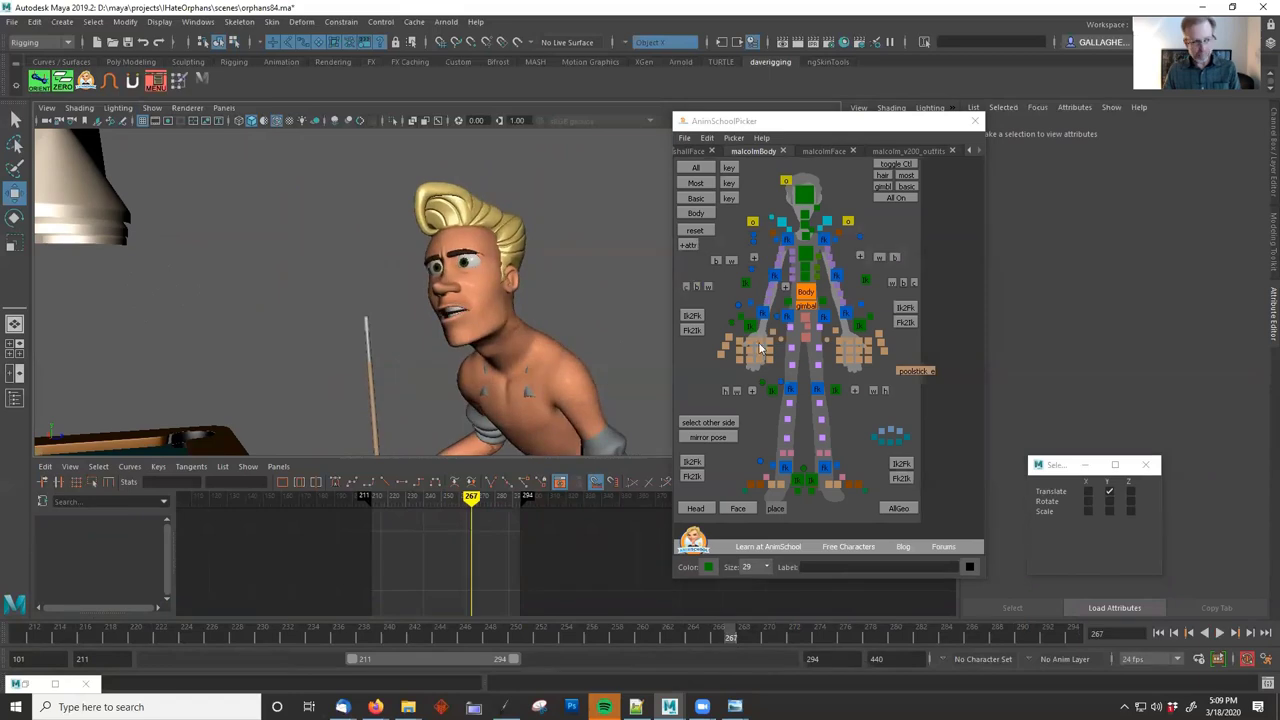
left_click(804, 197)
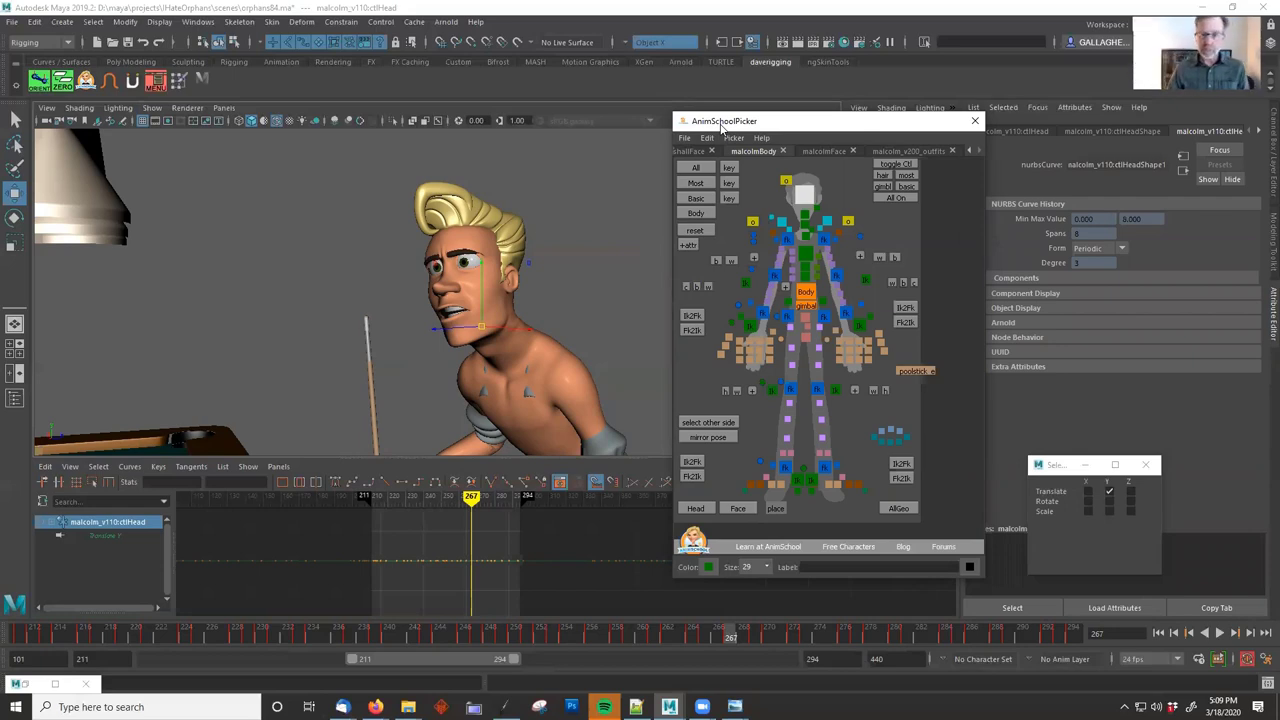
left_click(1272, 132)
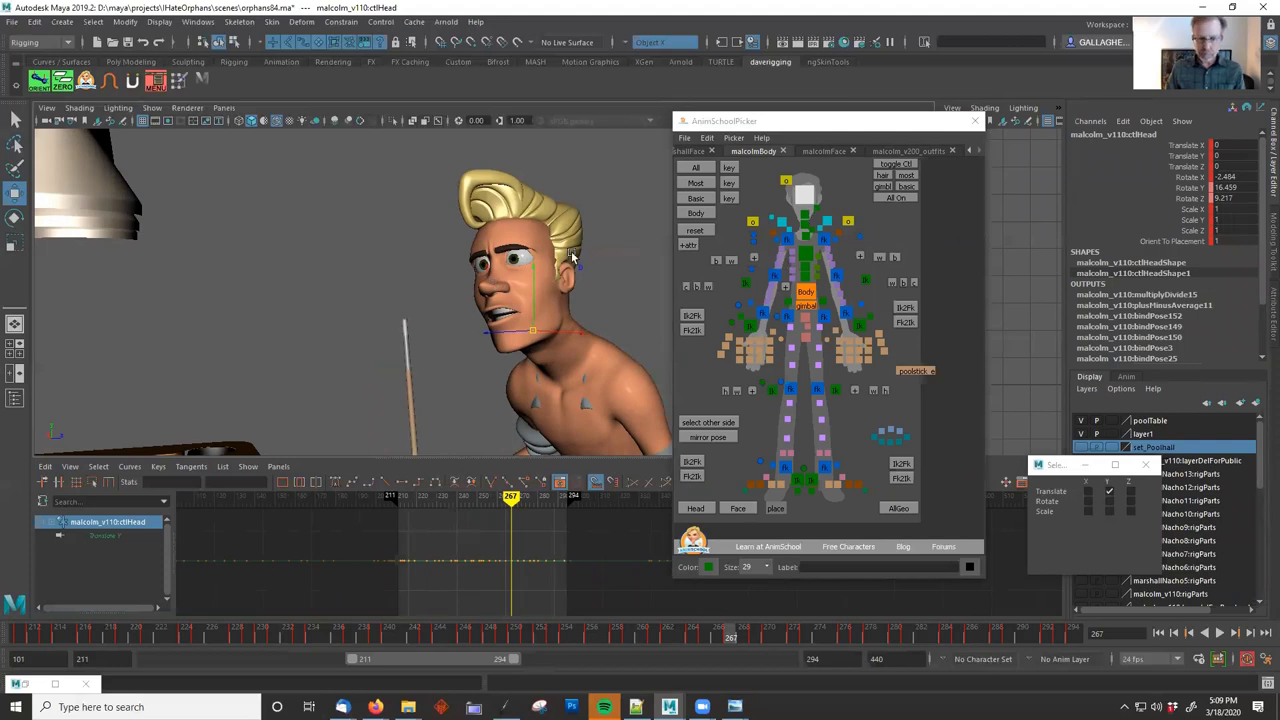
mouse_move(583, 210)
left_mouse_down()
mouse_move(420, 274)
mouse_move(406, 350)
left_mouse_up()
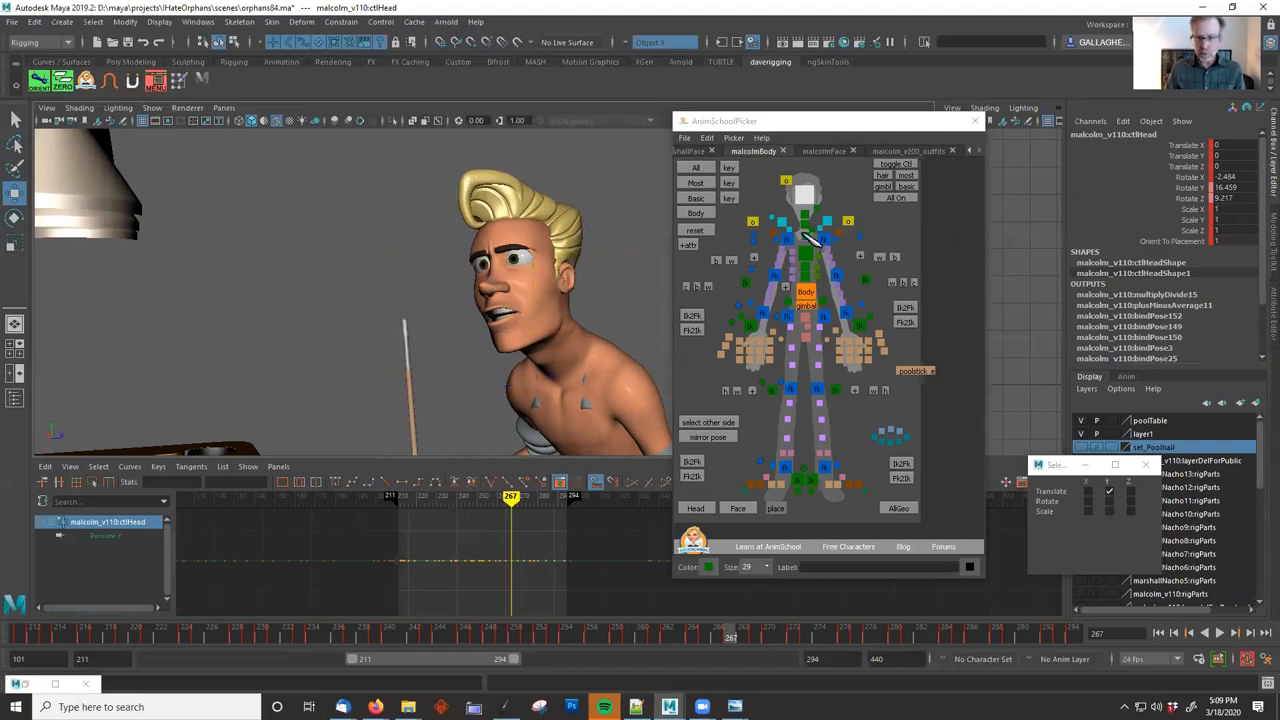
mouse_move(1132, 136)
left_mouse_down()
mouse_move(1066, 119)
mouse_move(1125, 158)
left_mouse_up()
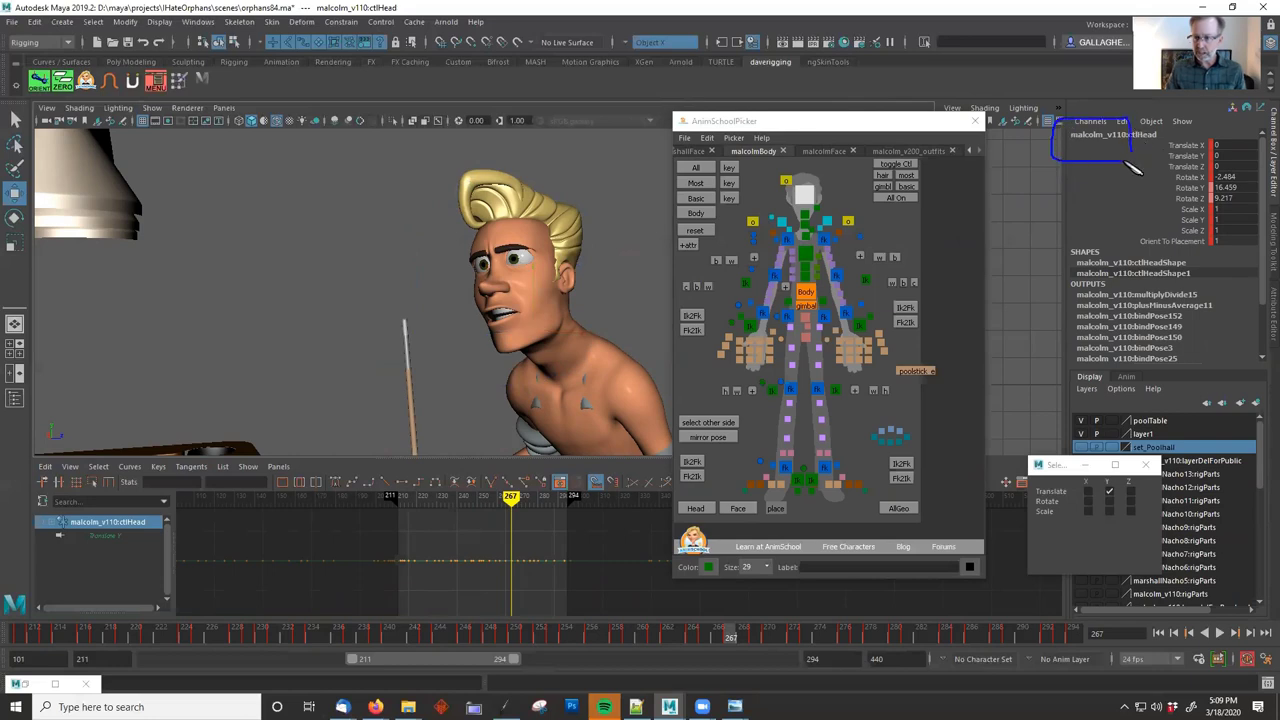
left_click_drag(1124, 110, 1112, 142)
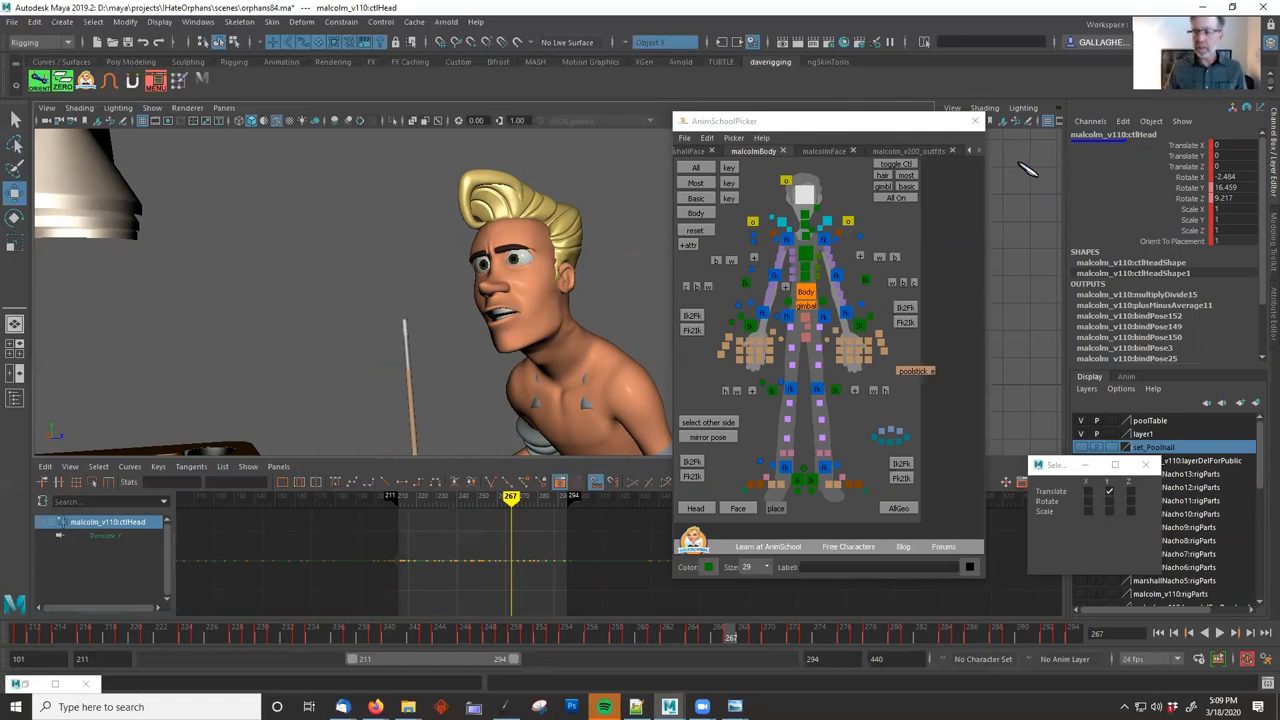
mouse_move(1130, 152)
left_mouse_down()
mouse_move(1128, 135)
mouse_move(1049, 112)
mouse_move(1130, 149)
left_mouse_up()
key("Escape")
left_click_drag(776, 176, 842, 408)
left_click(832, 197)
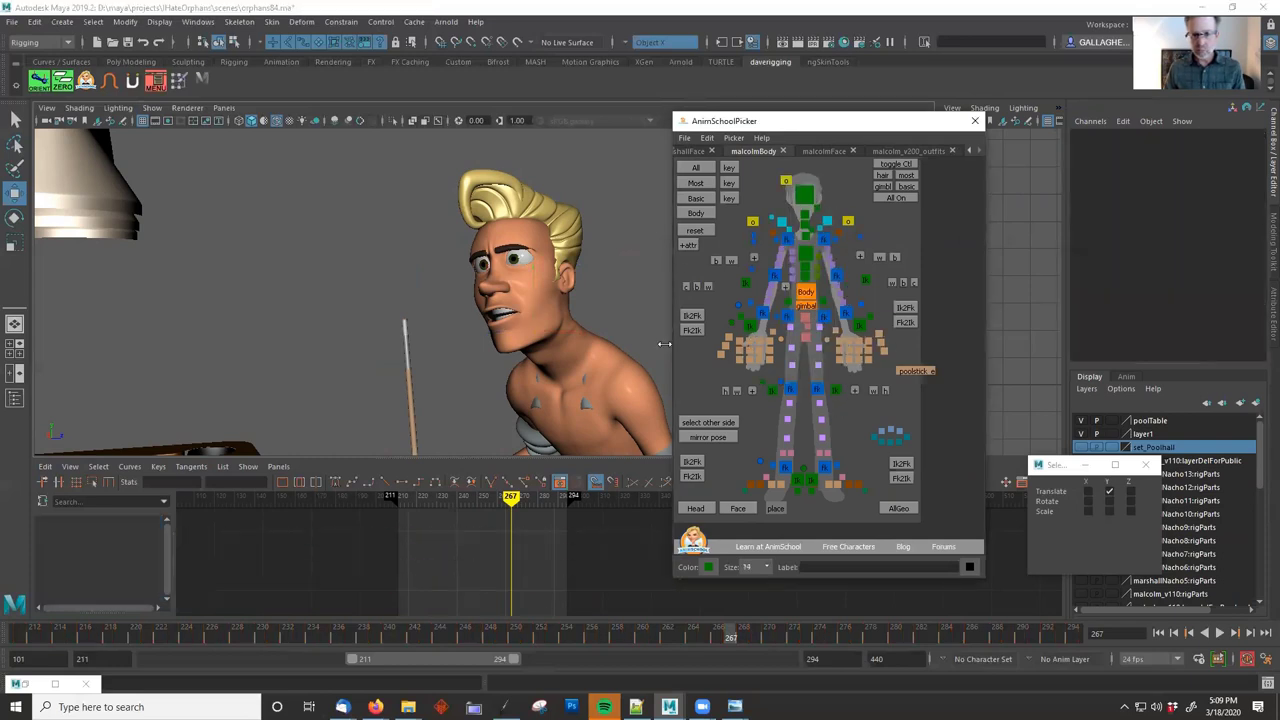
Play back the pool hall shot from a wider view of Malcolm and stop at frame 250.
left_click_drag(618, 345, 592, 315, "alt")
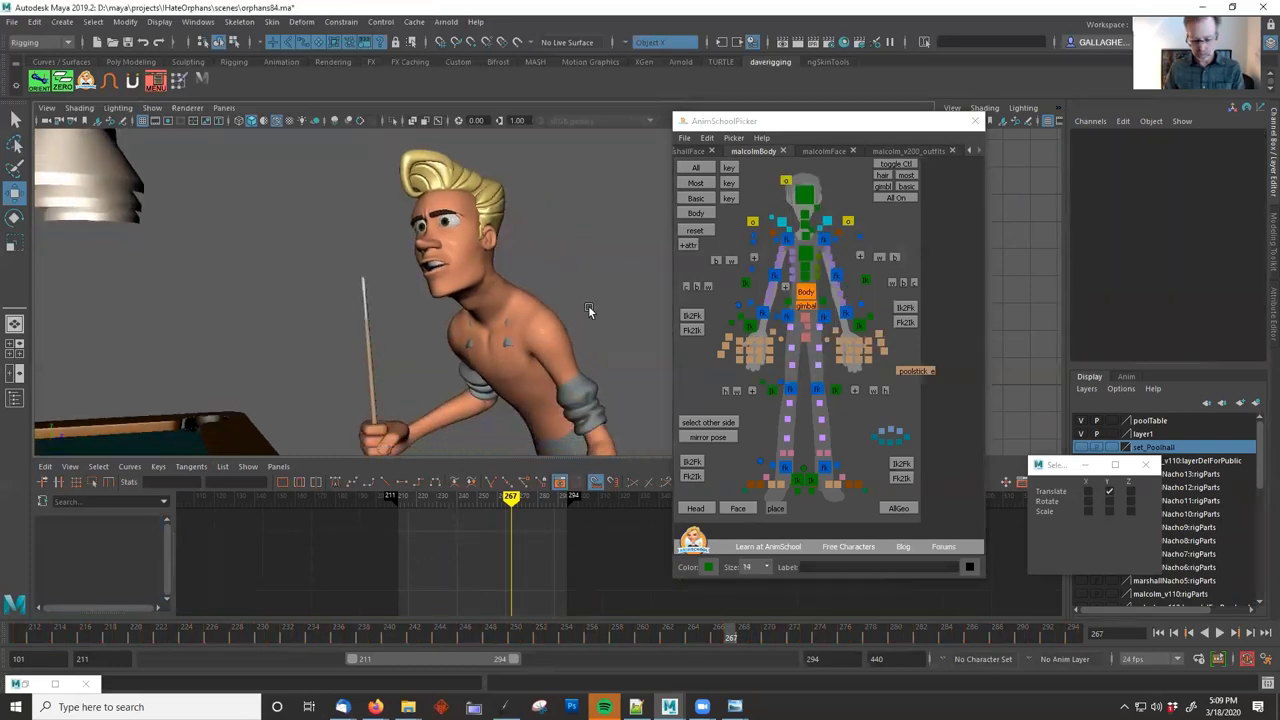
key("alt+v")
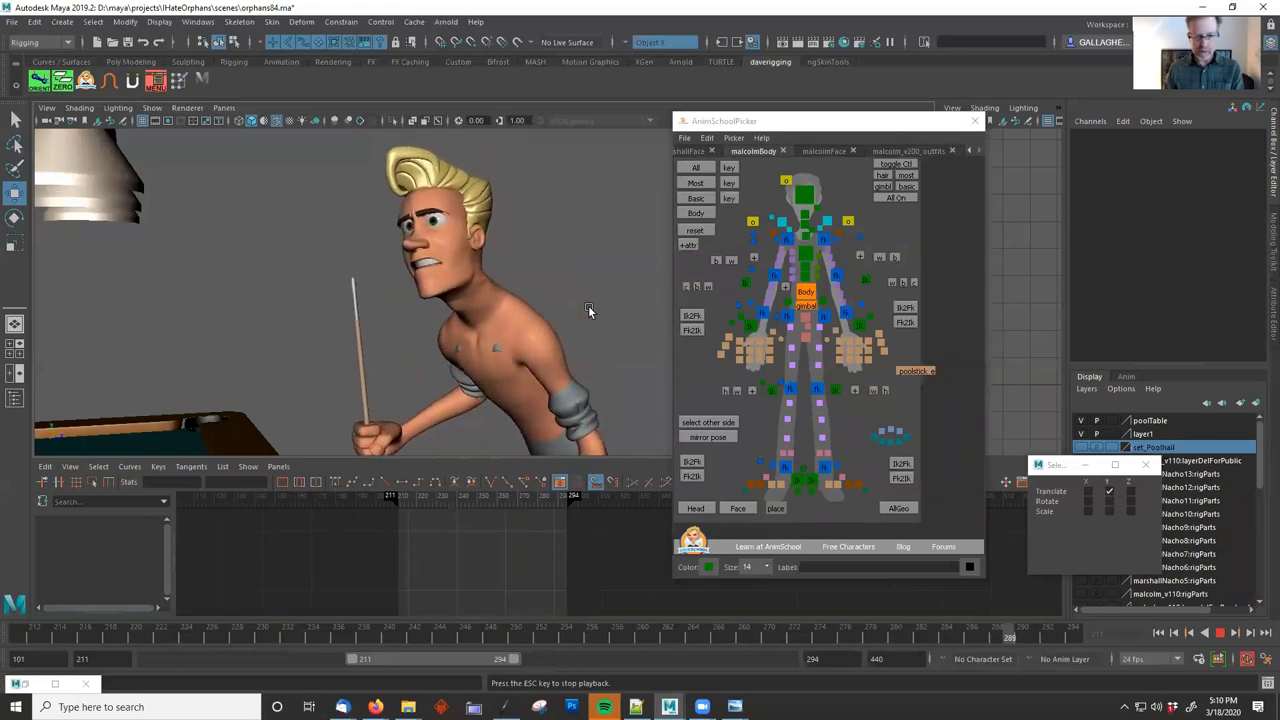
key("alt+v")
key("alt+shift+v")
key("alt+v")
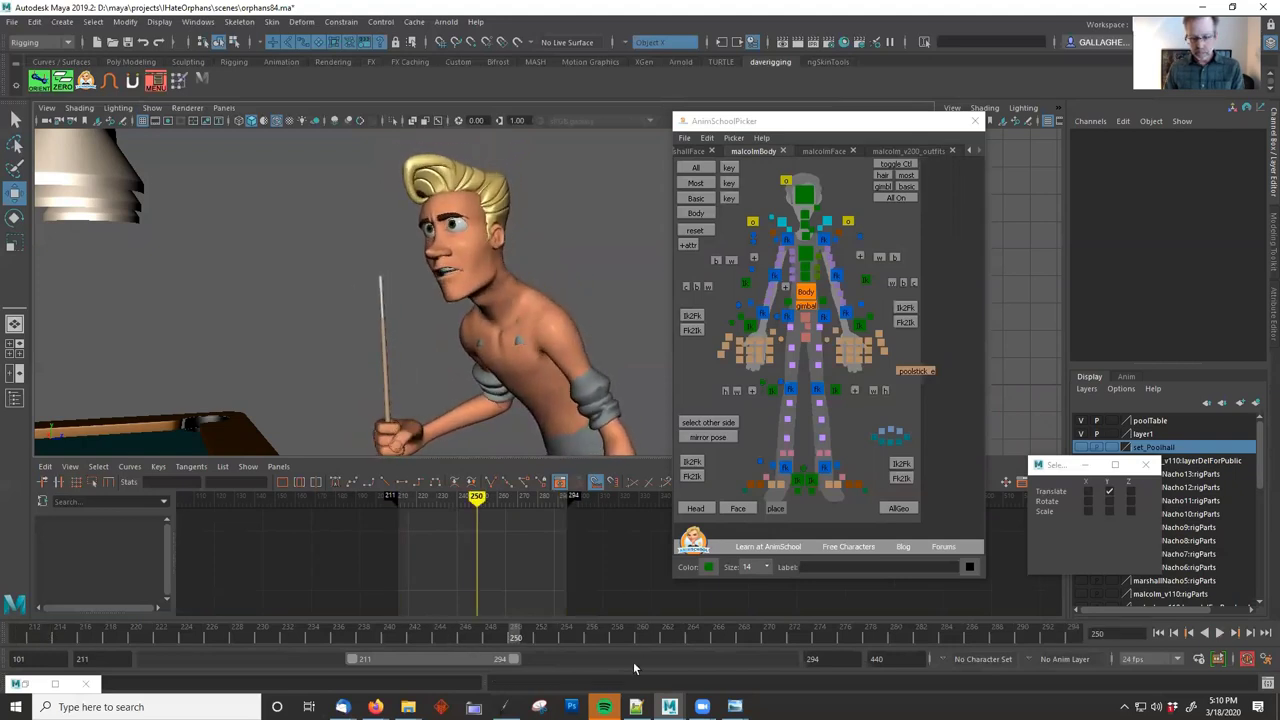
Switch to the malcolm_v200Hipster3 scene, move the Hypergraph off the model, inspect Malcolm's upper body, and return to the shot.
mouse_move(669, 707)
left_click(606, 643)
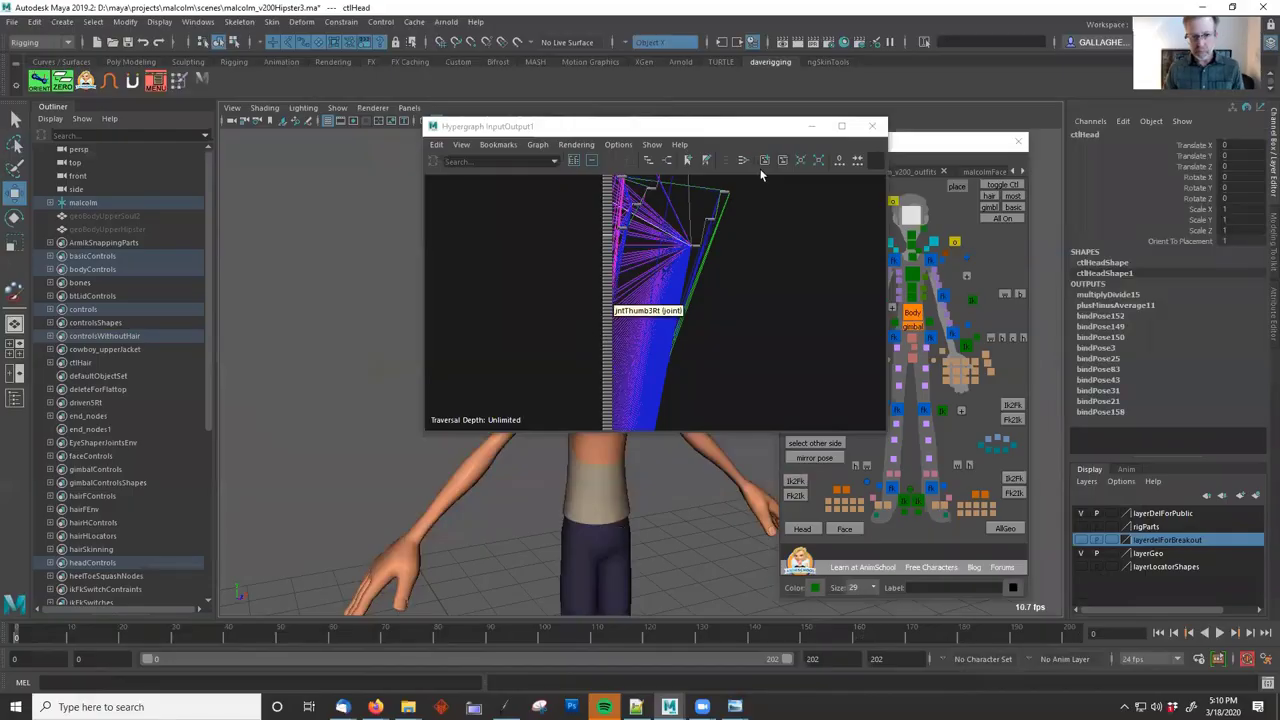
left_click_drag(785, 131, 1175, 227)
right_click_drag(681, 291, 714, 323, "alt")
left_click_drag(714, 323, 621, 370, "alt")
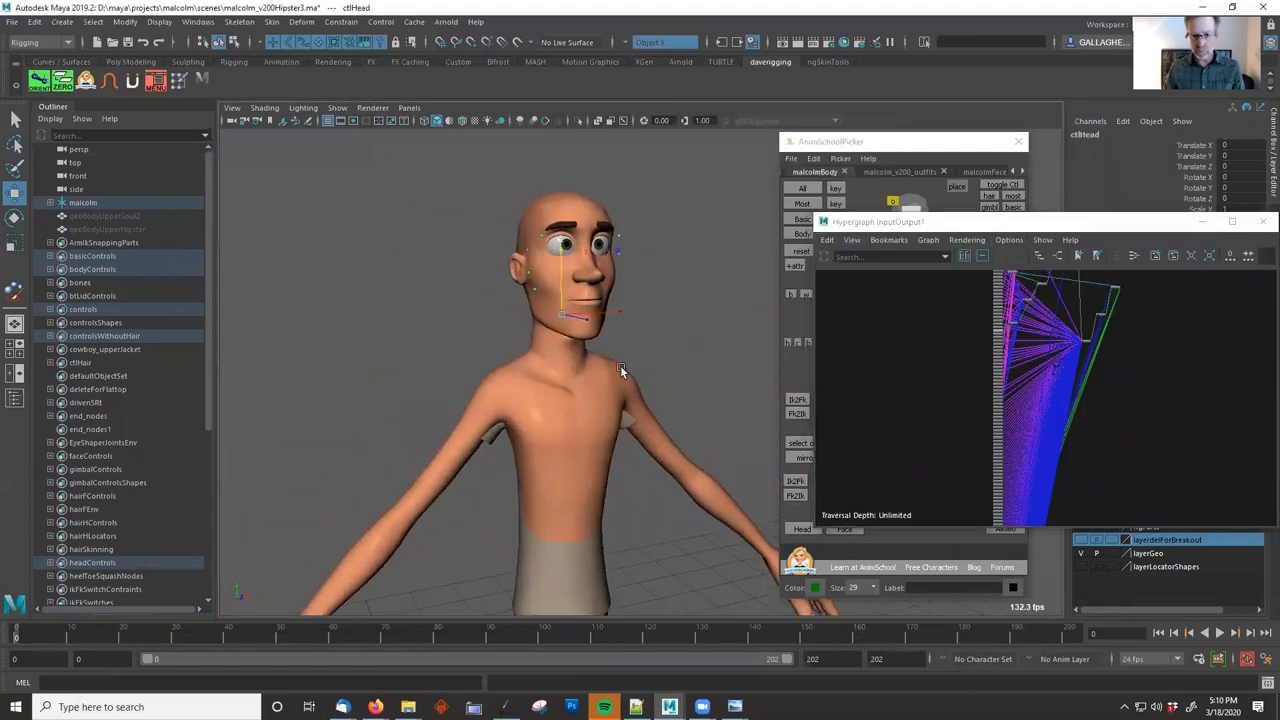
right_click_drag(621, 370, 664, 336, "alt")
left_click(665, 336)
left_click(588, 288)
middle_click_drag(582, 270, 588, 298, "alt")
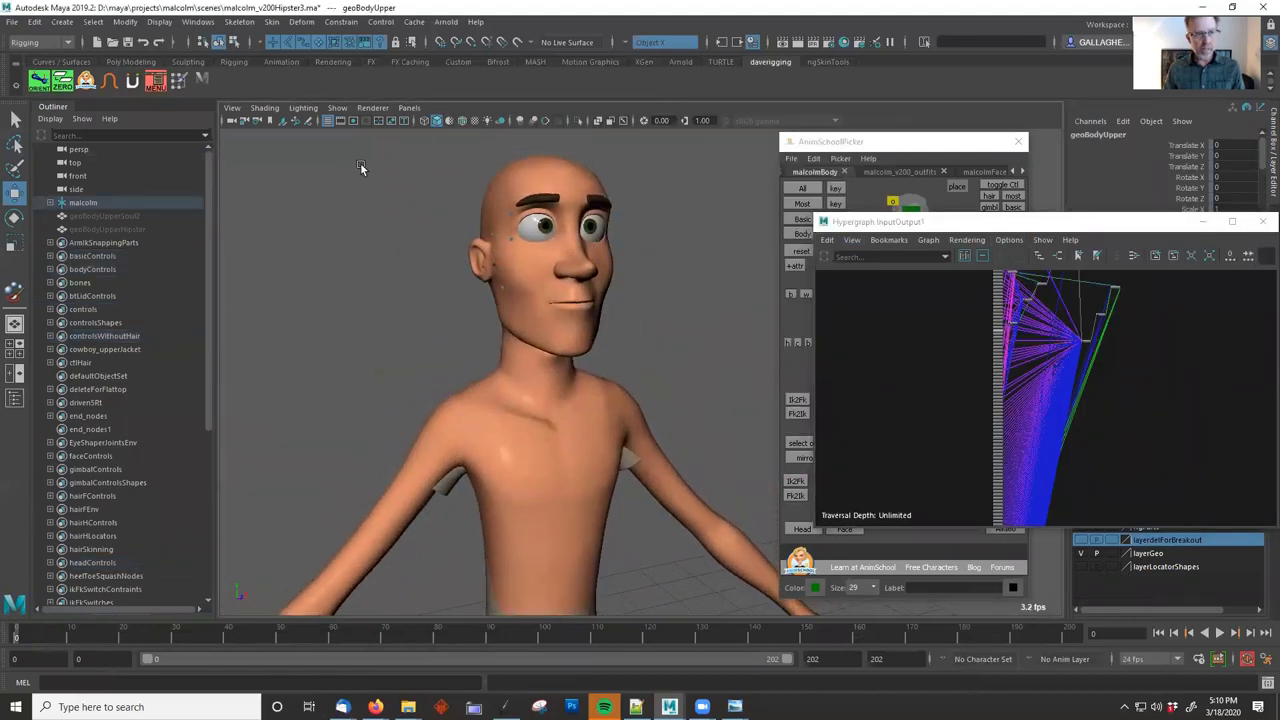
key("alt+Tab")
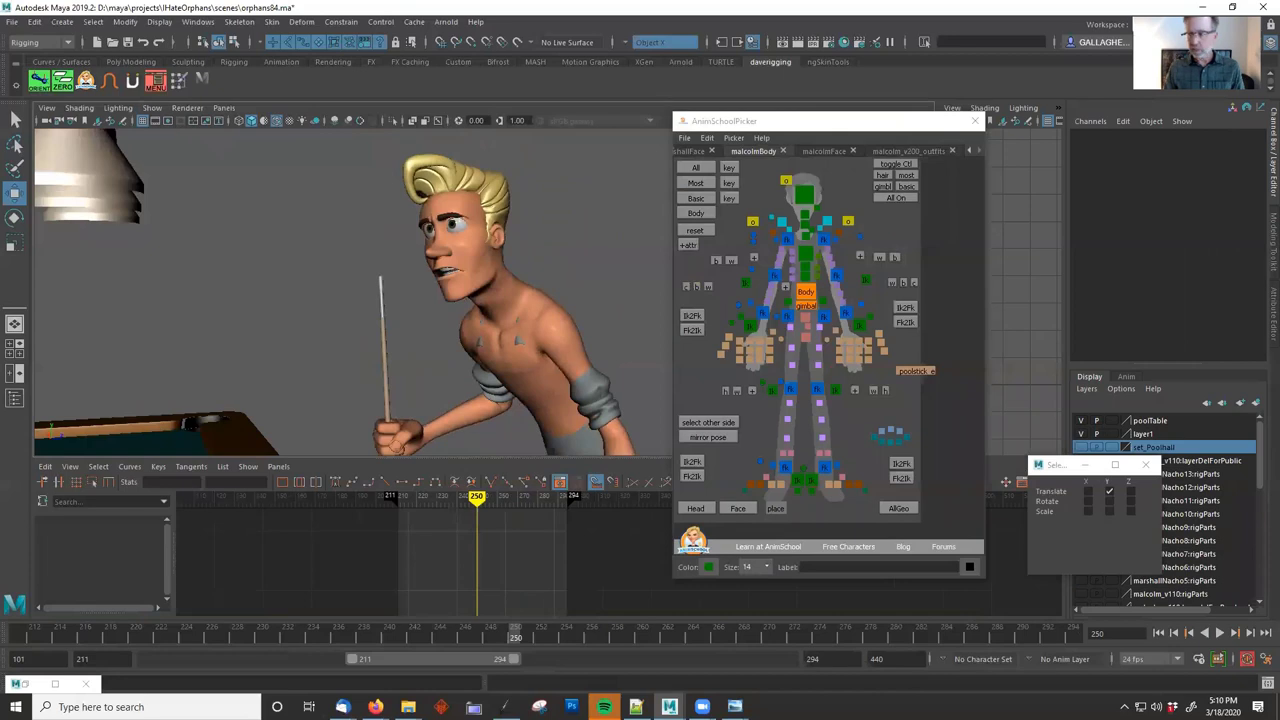